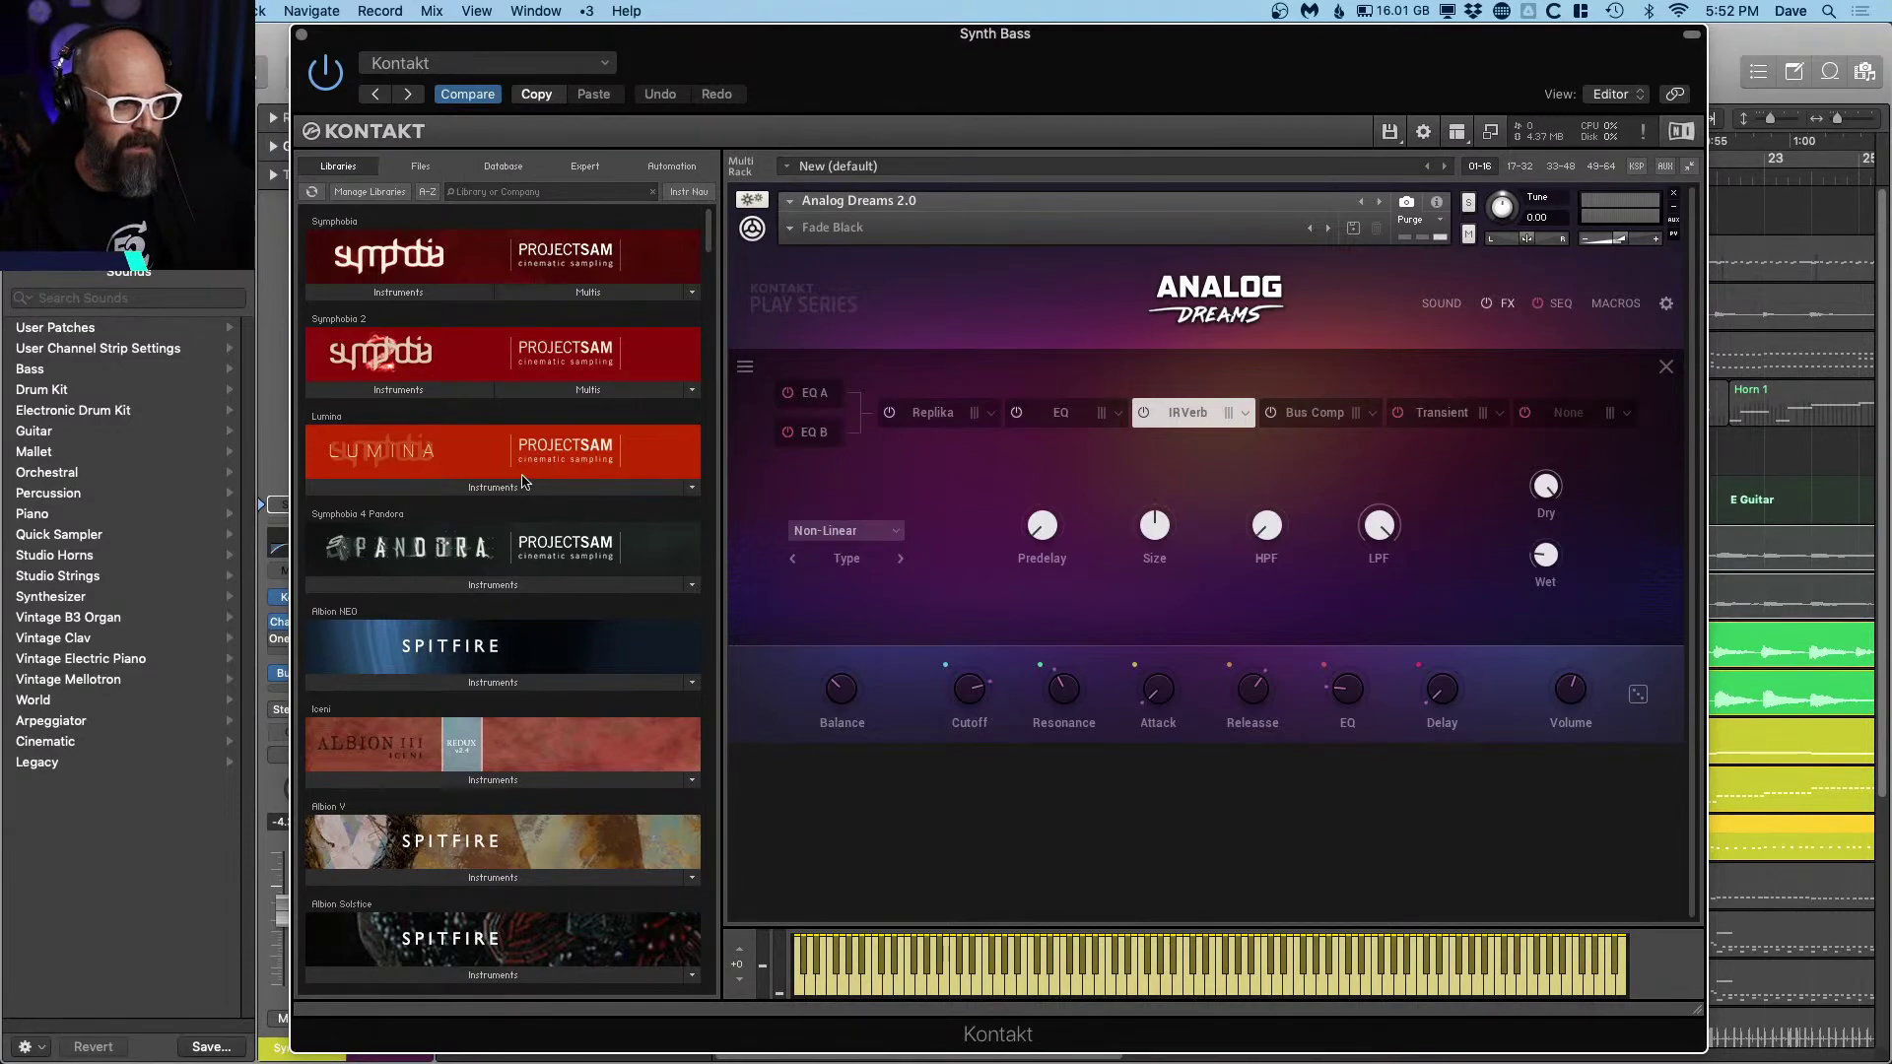
Step: Browse Kontakt's instrument libraries for the Play Series titles such as Ethereal Earth, Hybrid Keys and Analog Dreams
scroll(524, 481, "down", 20)
scroll(524, 481, "down", 4)
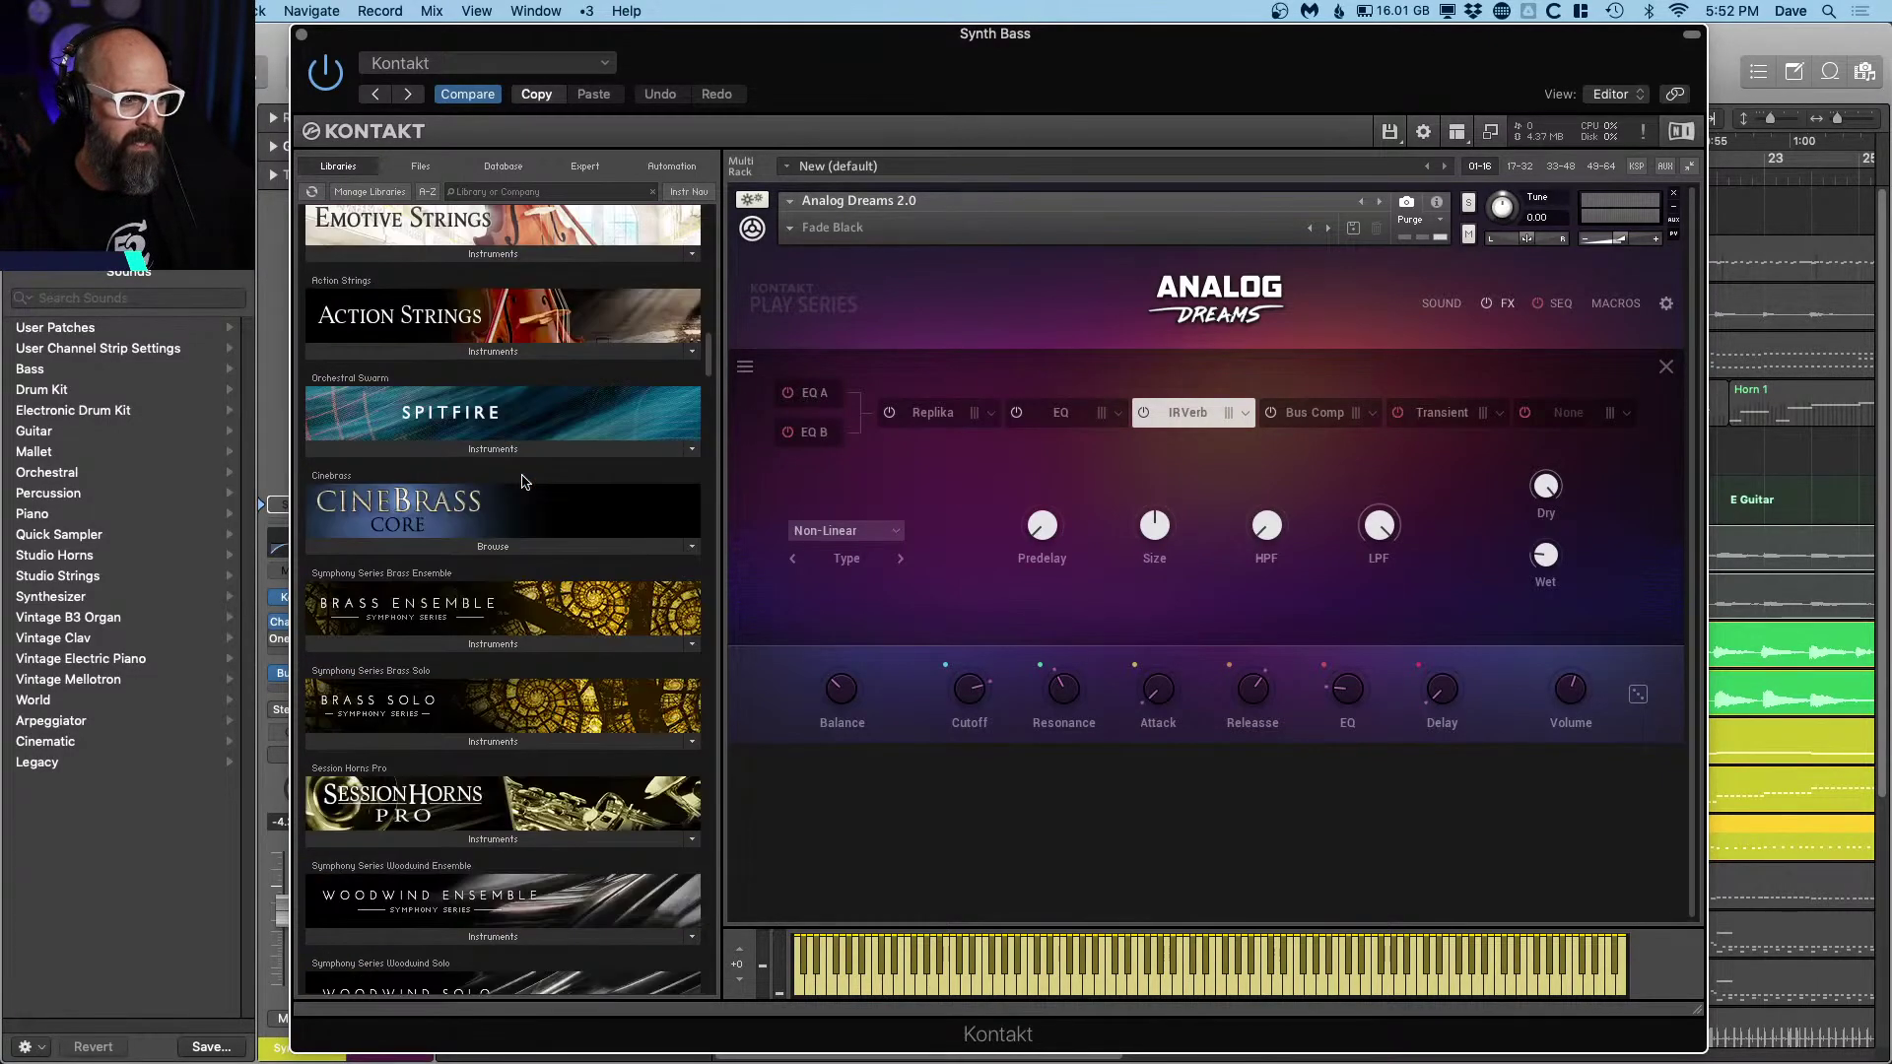
scroll(524, 481, "up", 15)
scroll(524, 481, "down", 8)
scroll(525, 481, "down", 20)
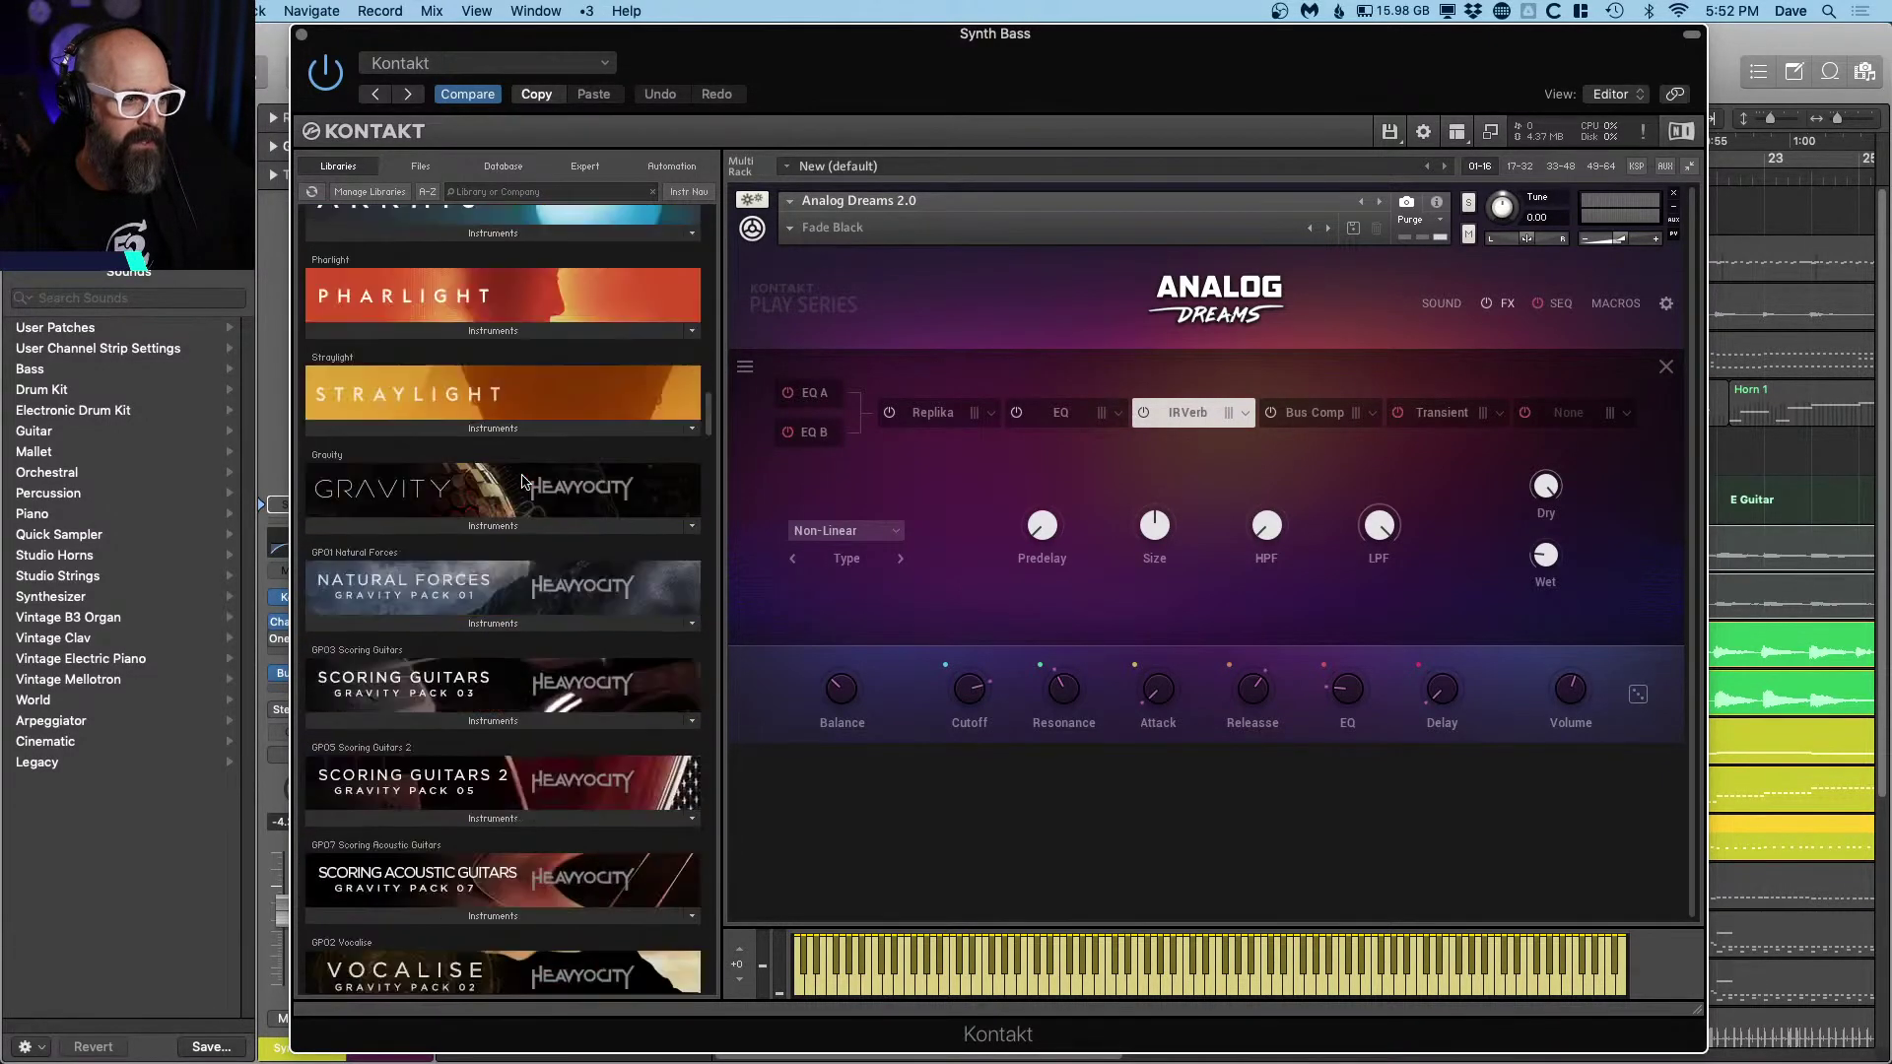
scroll(524, 481, "up", 9)
scroll(524, 481, "up", 4)
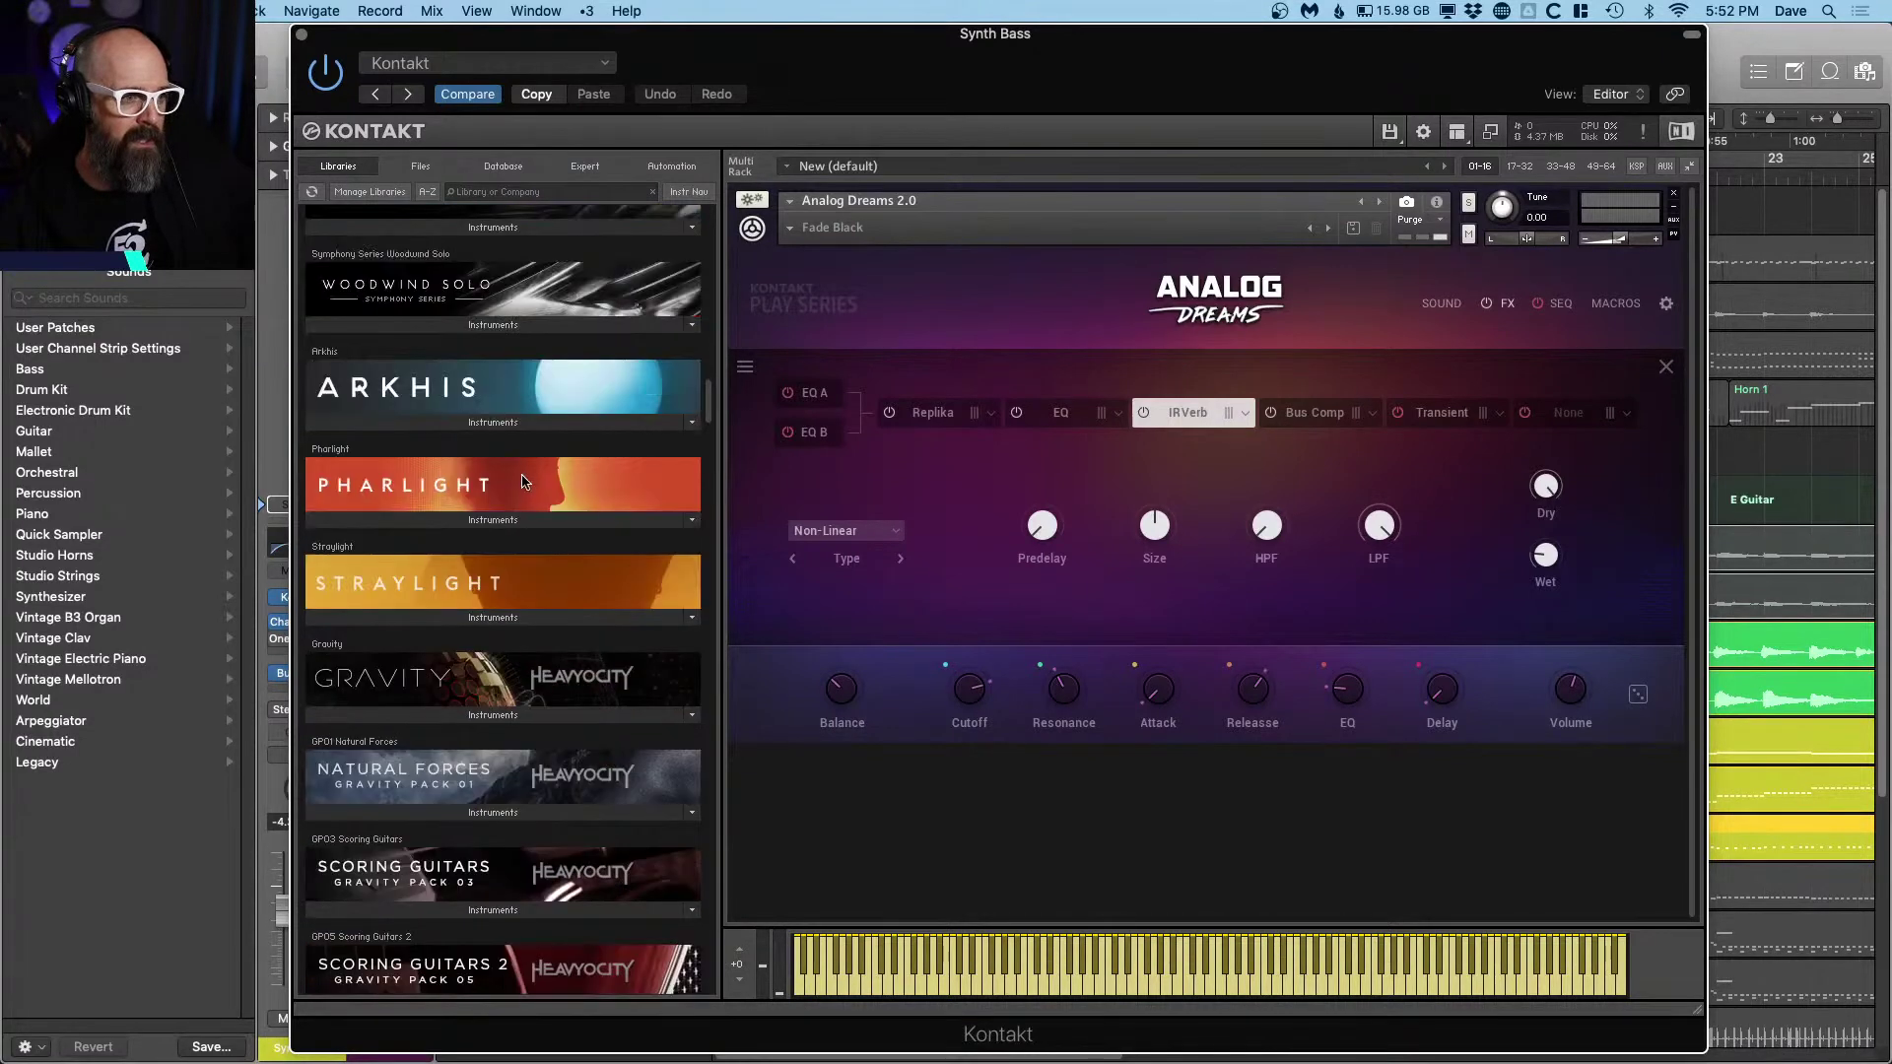
scroll(389, 558, "down", 9)
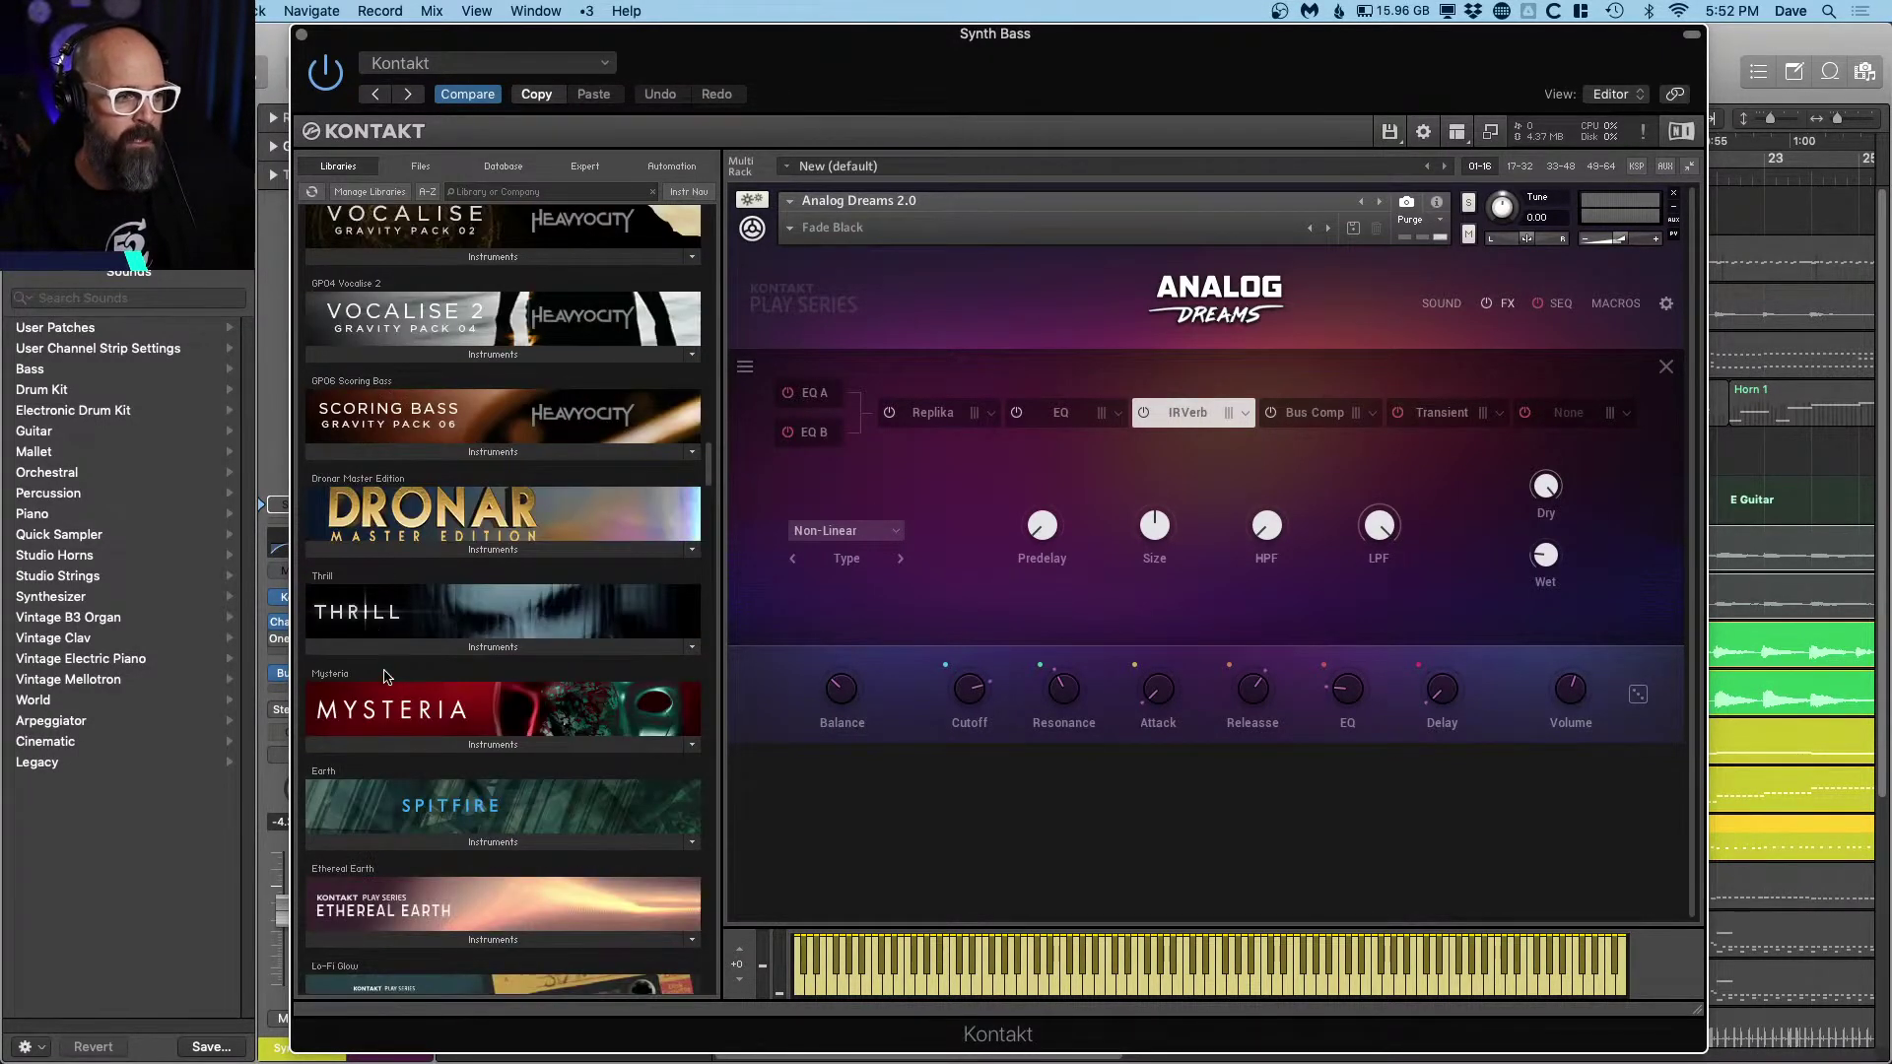
scroll(404, 695, "down", 2)
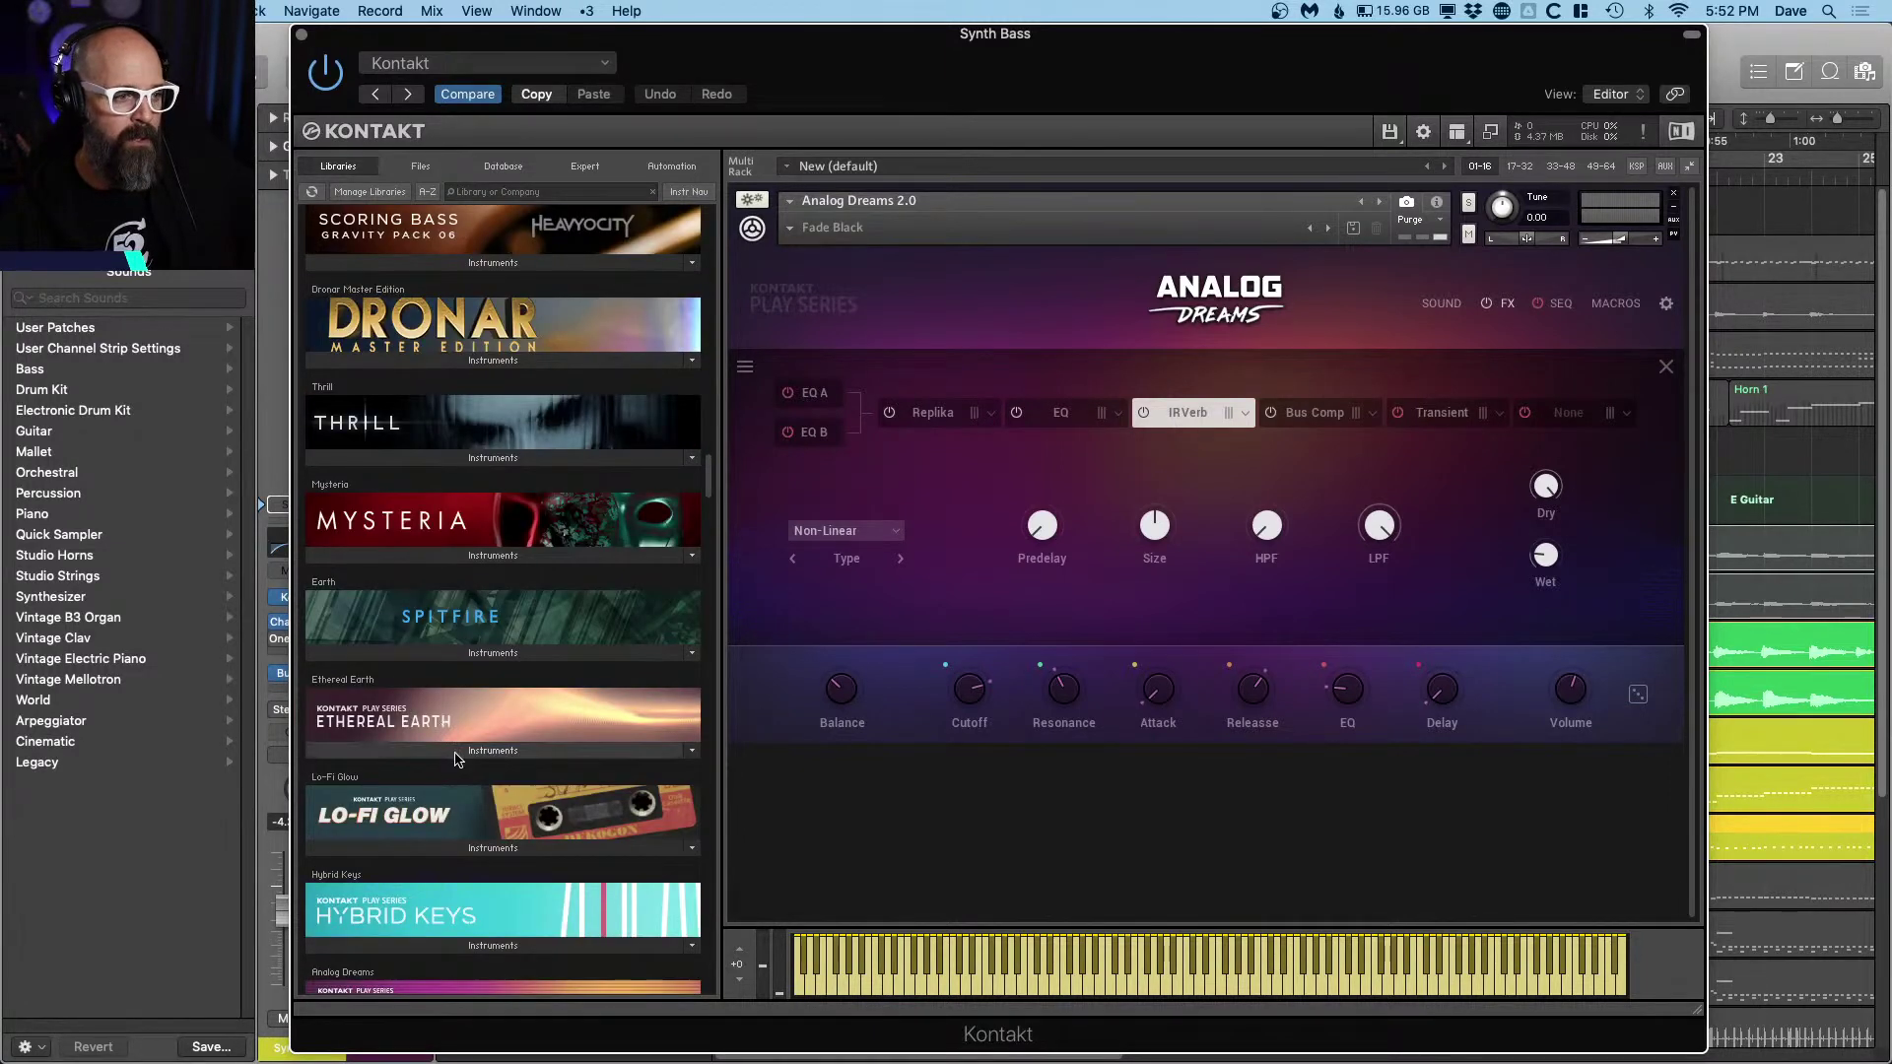
scroll(443, 724, "down", 2)
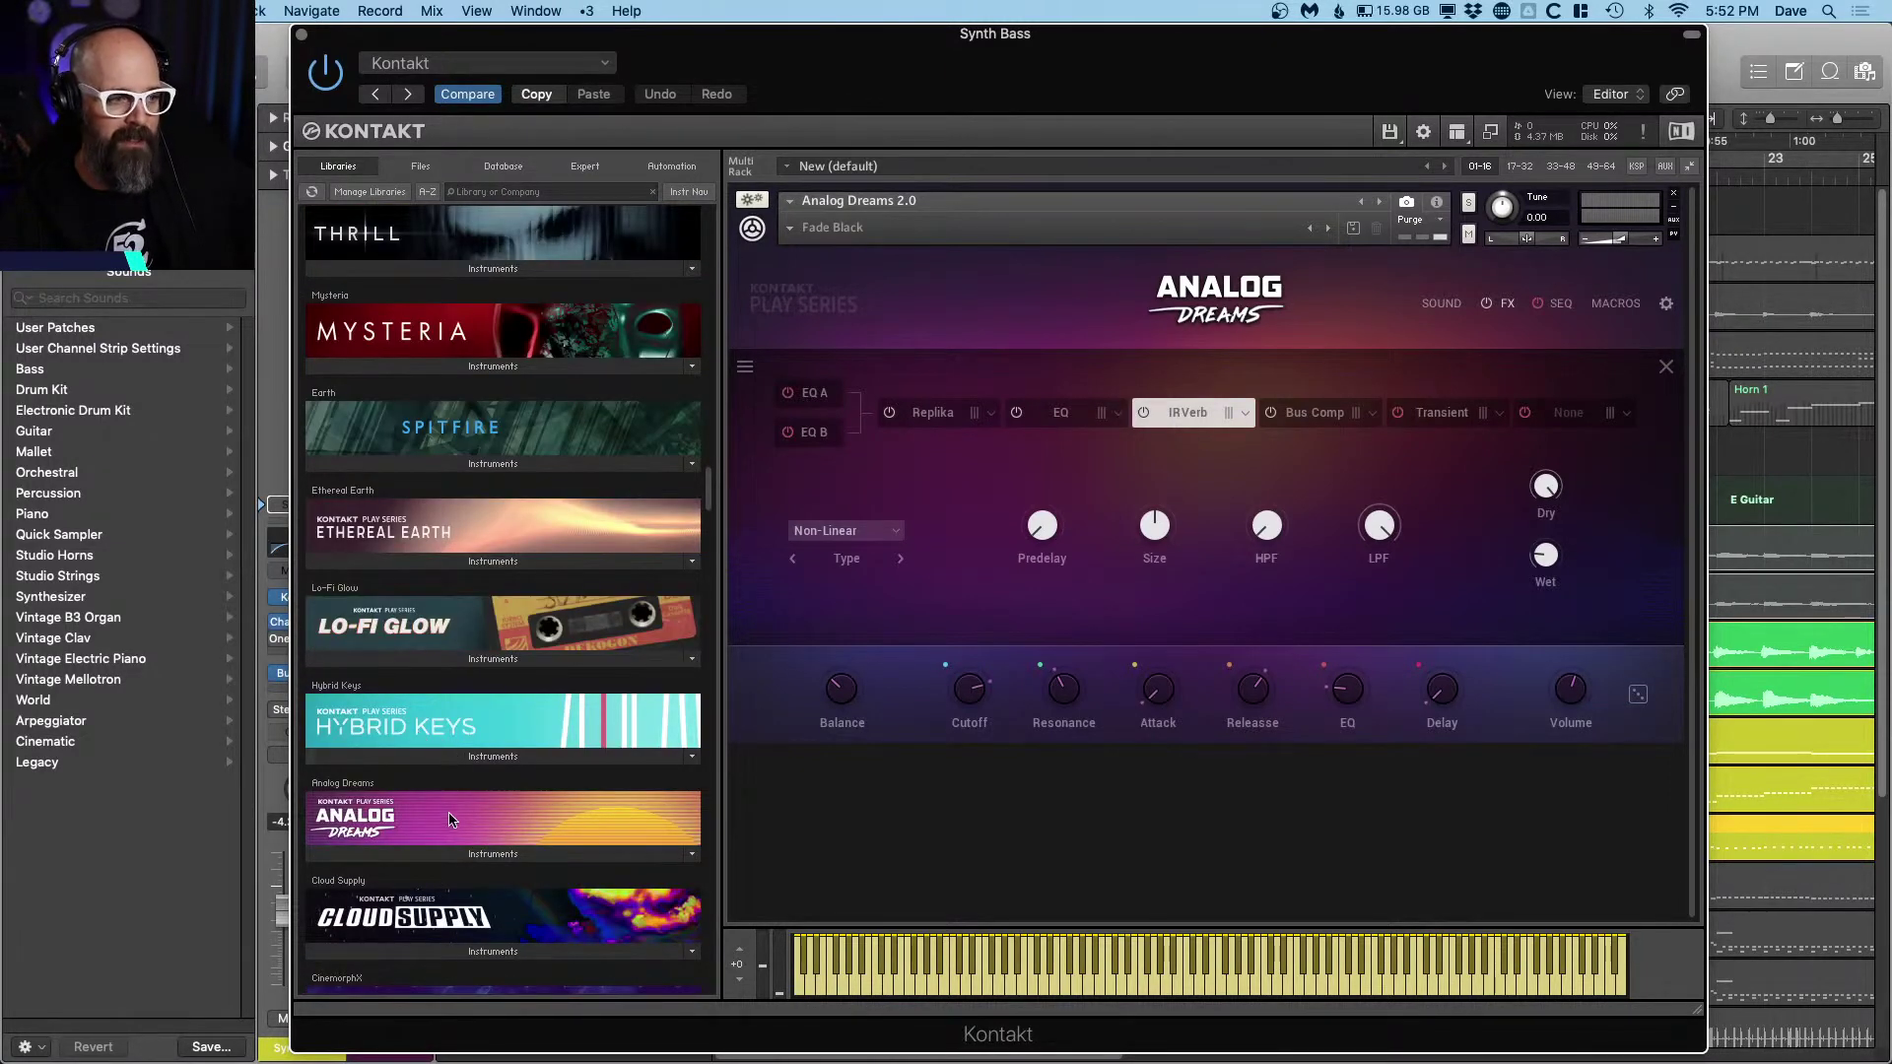
scroll(452, 818, "down", 2)
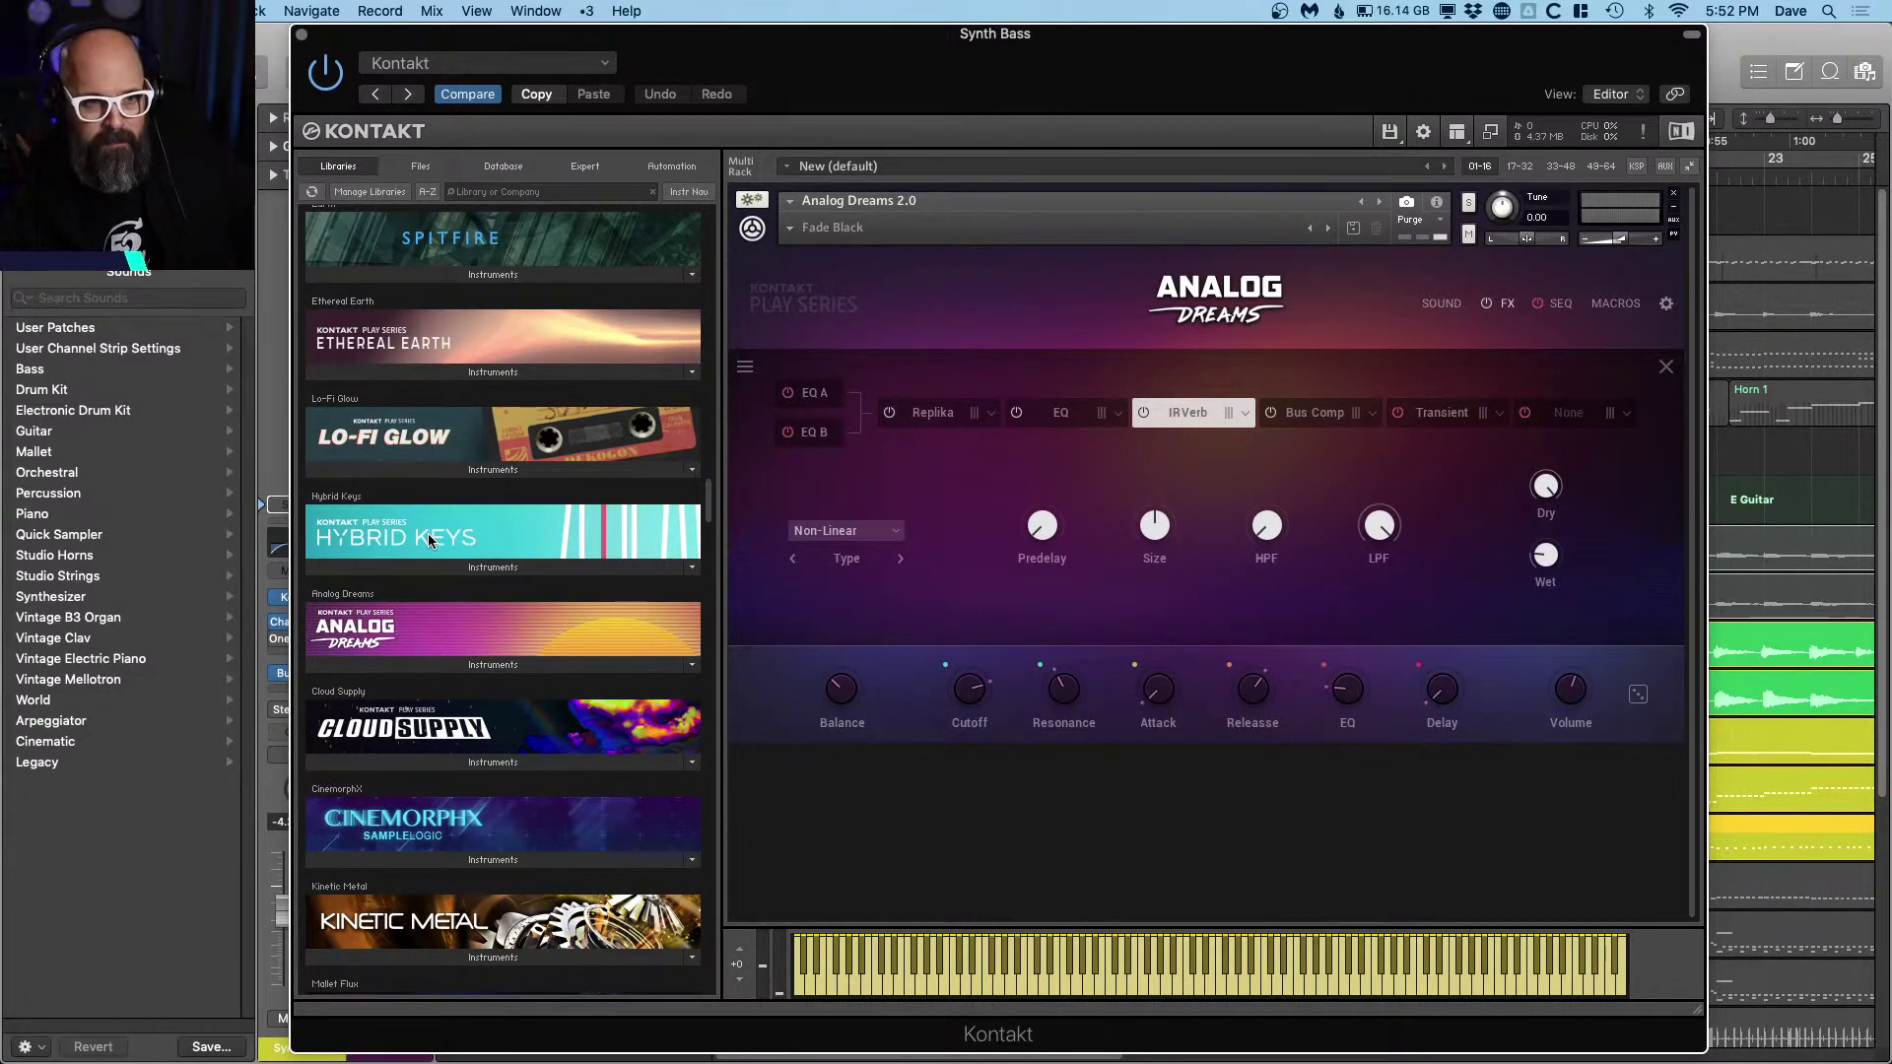
Step: Close the effects page of Analog Dreams and the Synth Bass instrument window
left_click(1665, 368)
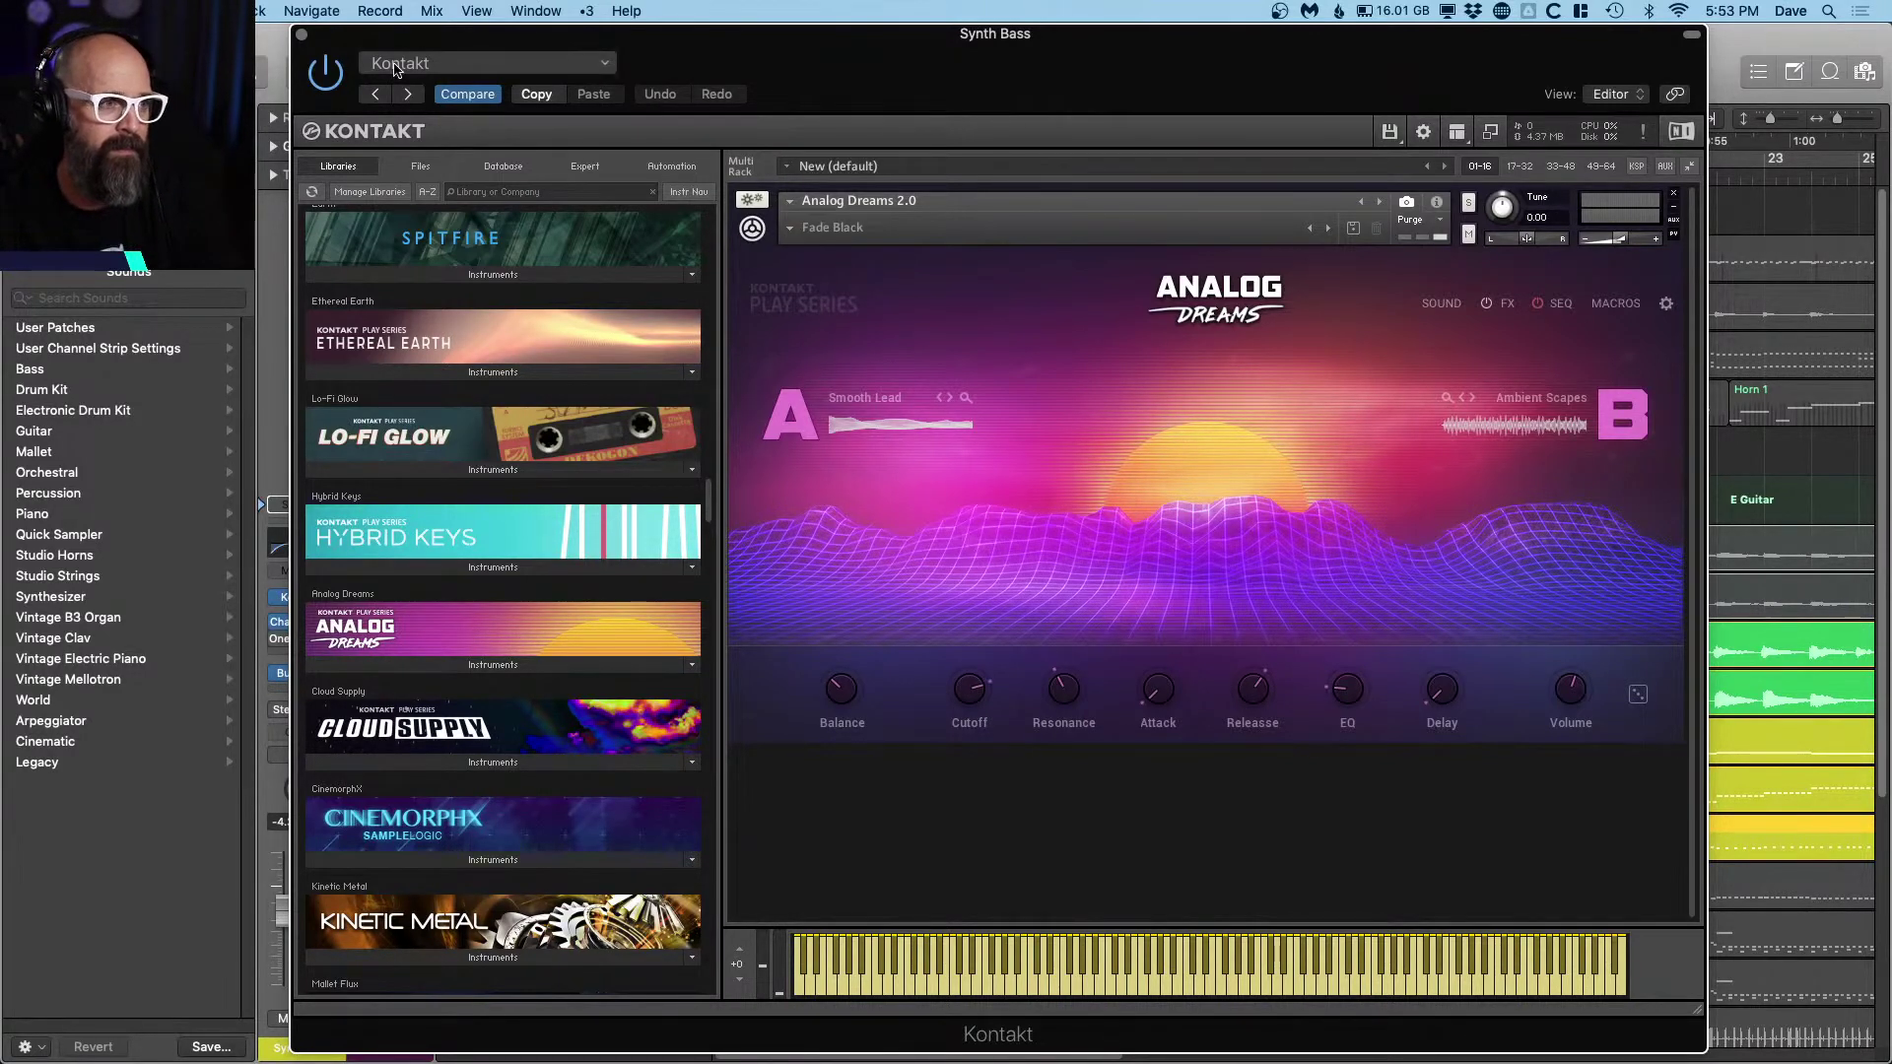
left_click(301, 37)
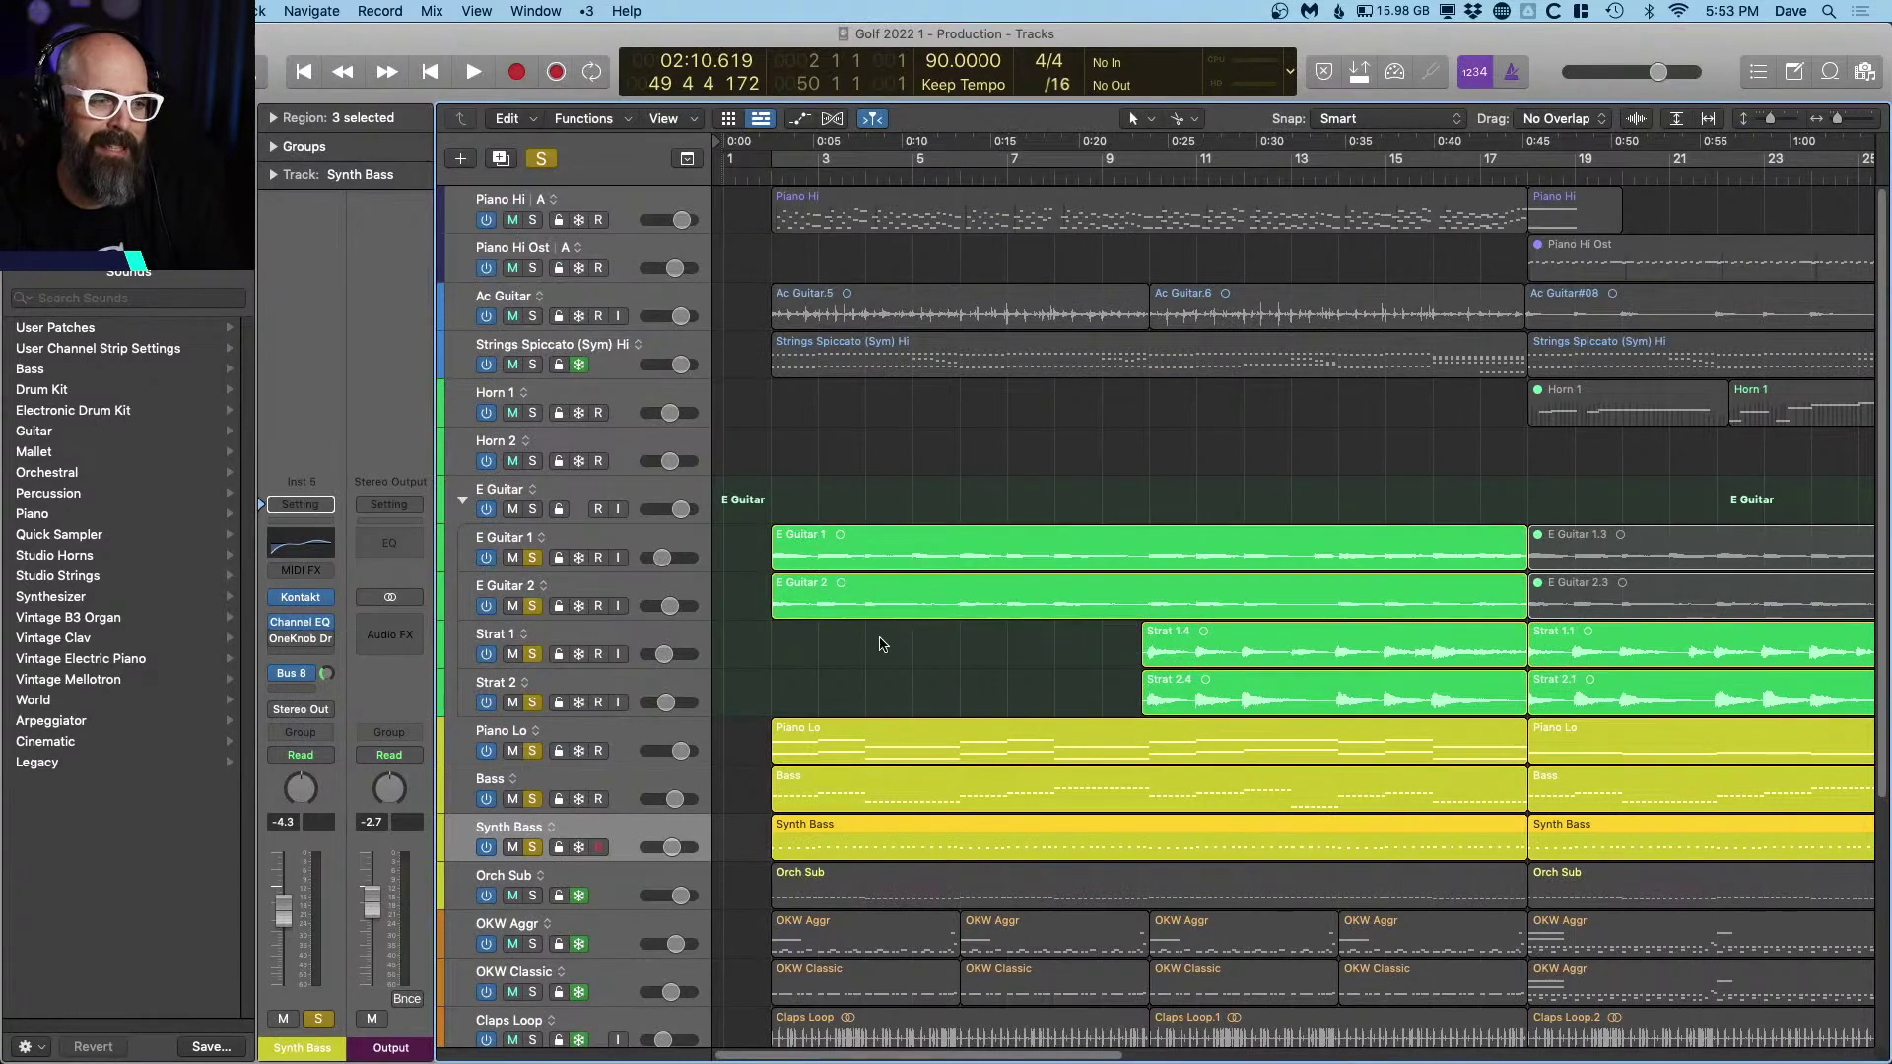
Step: Record a sustained ending note on the Synth Bass track from bar 50, after its last region
scroll(877, 639, "down", 5)
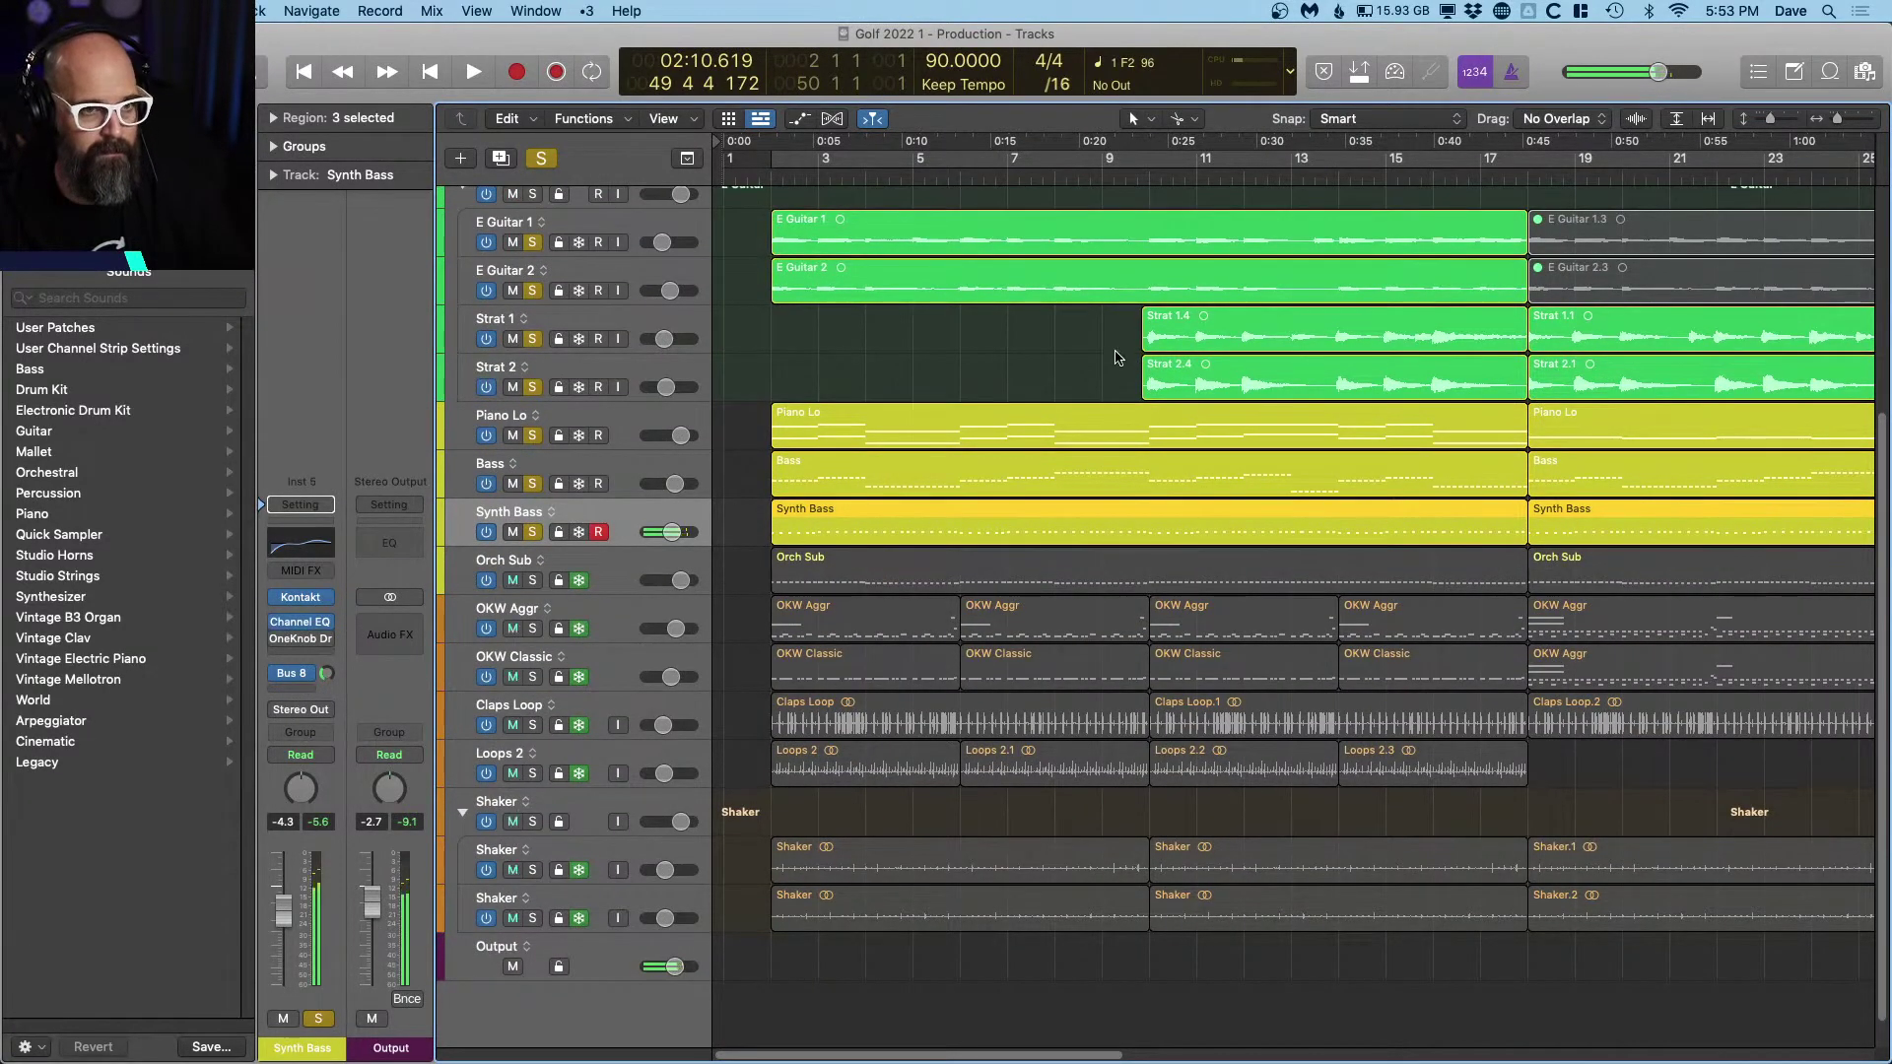
scroll(1557, 295, "right", 10)
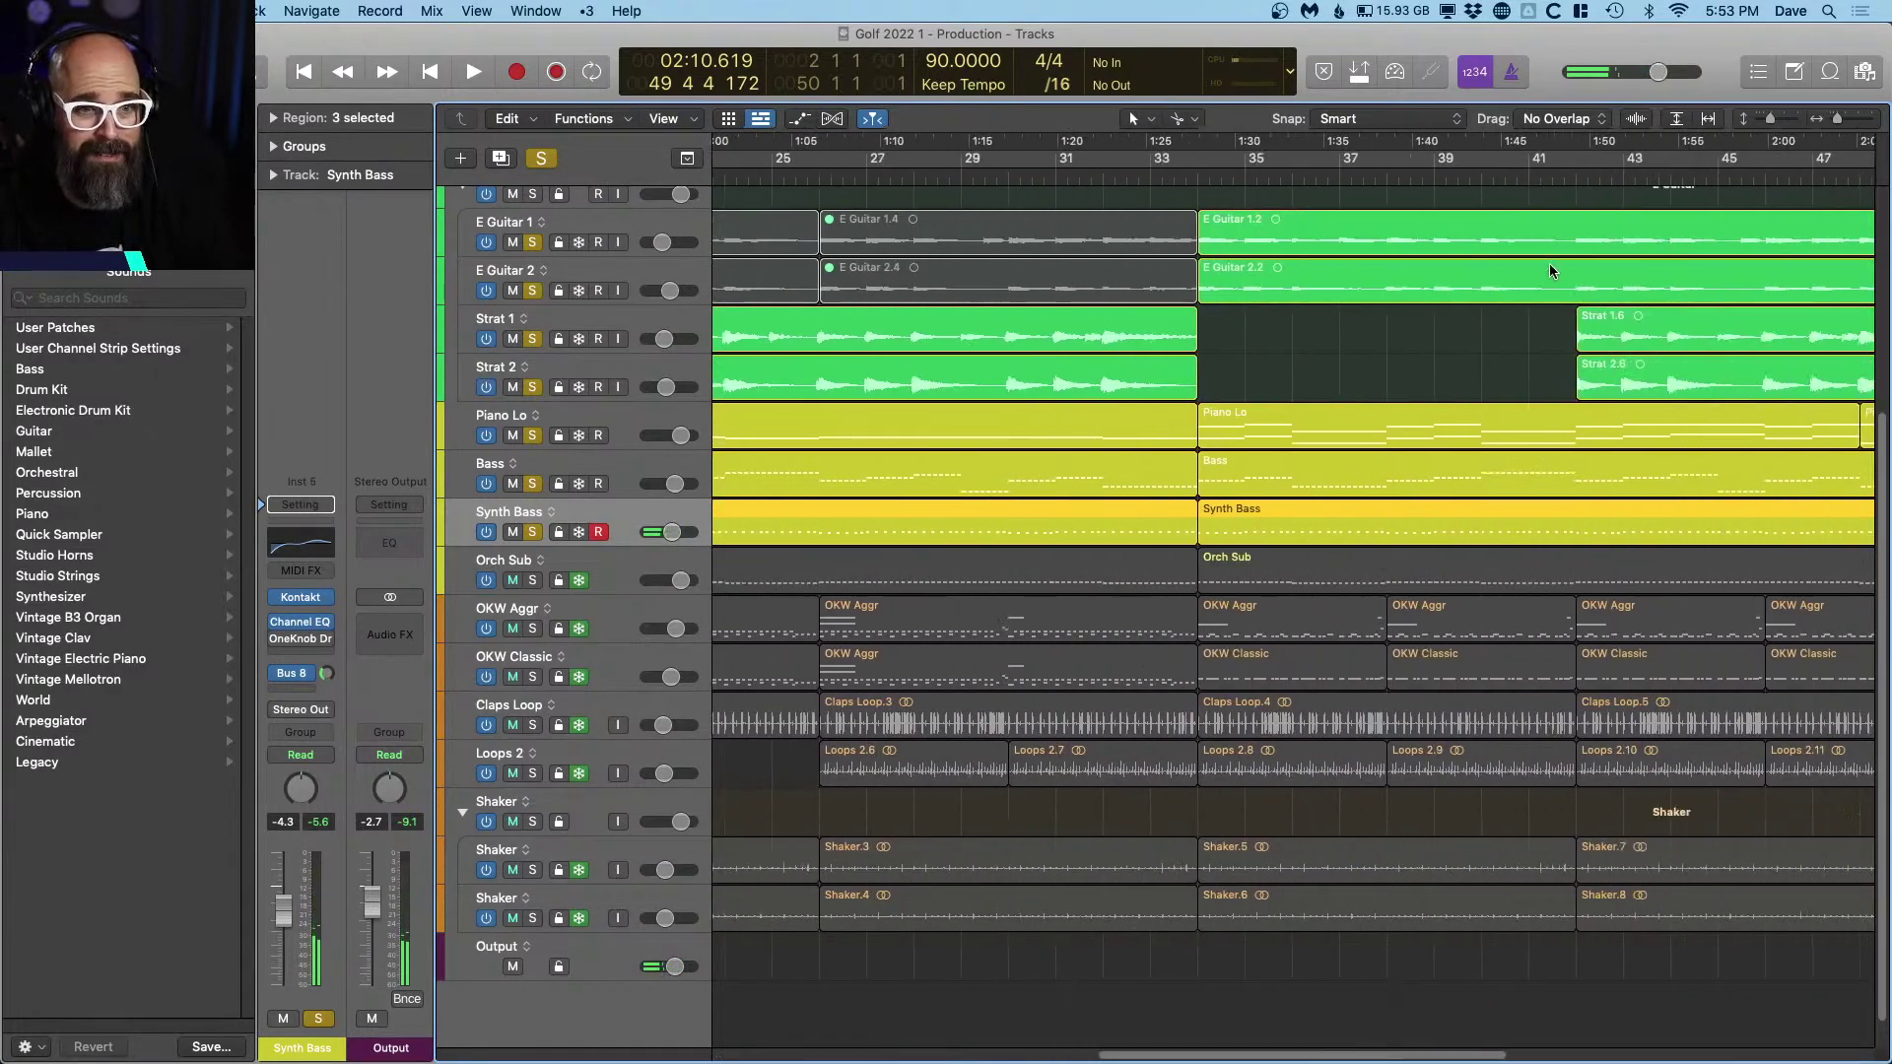
scroll(1549, 263, "right", 10)
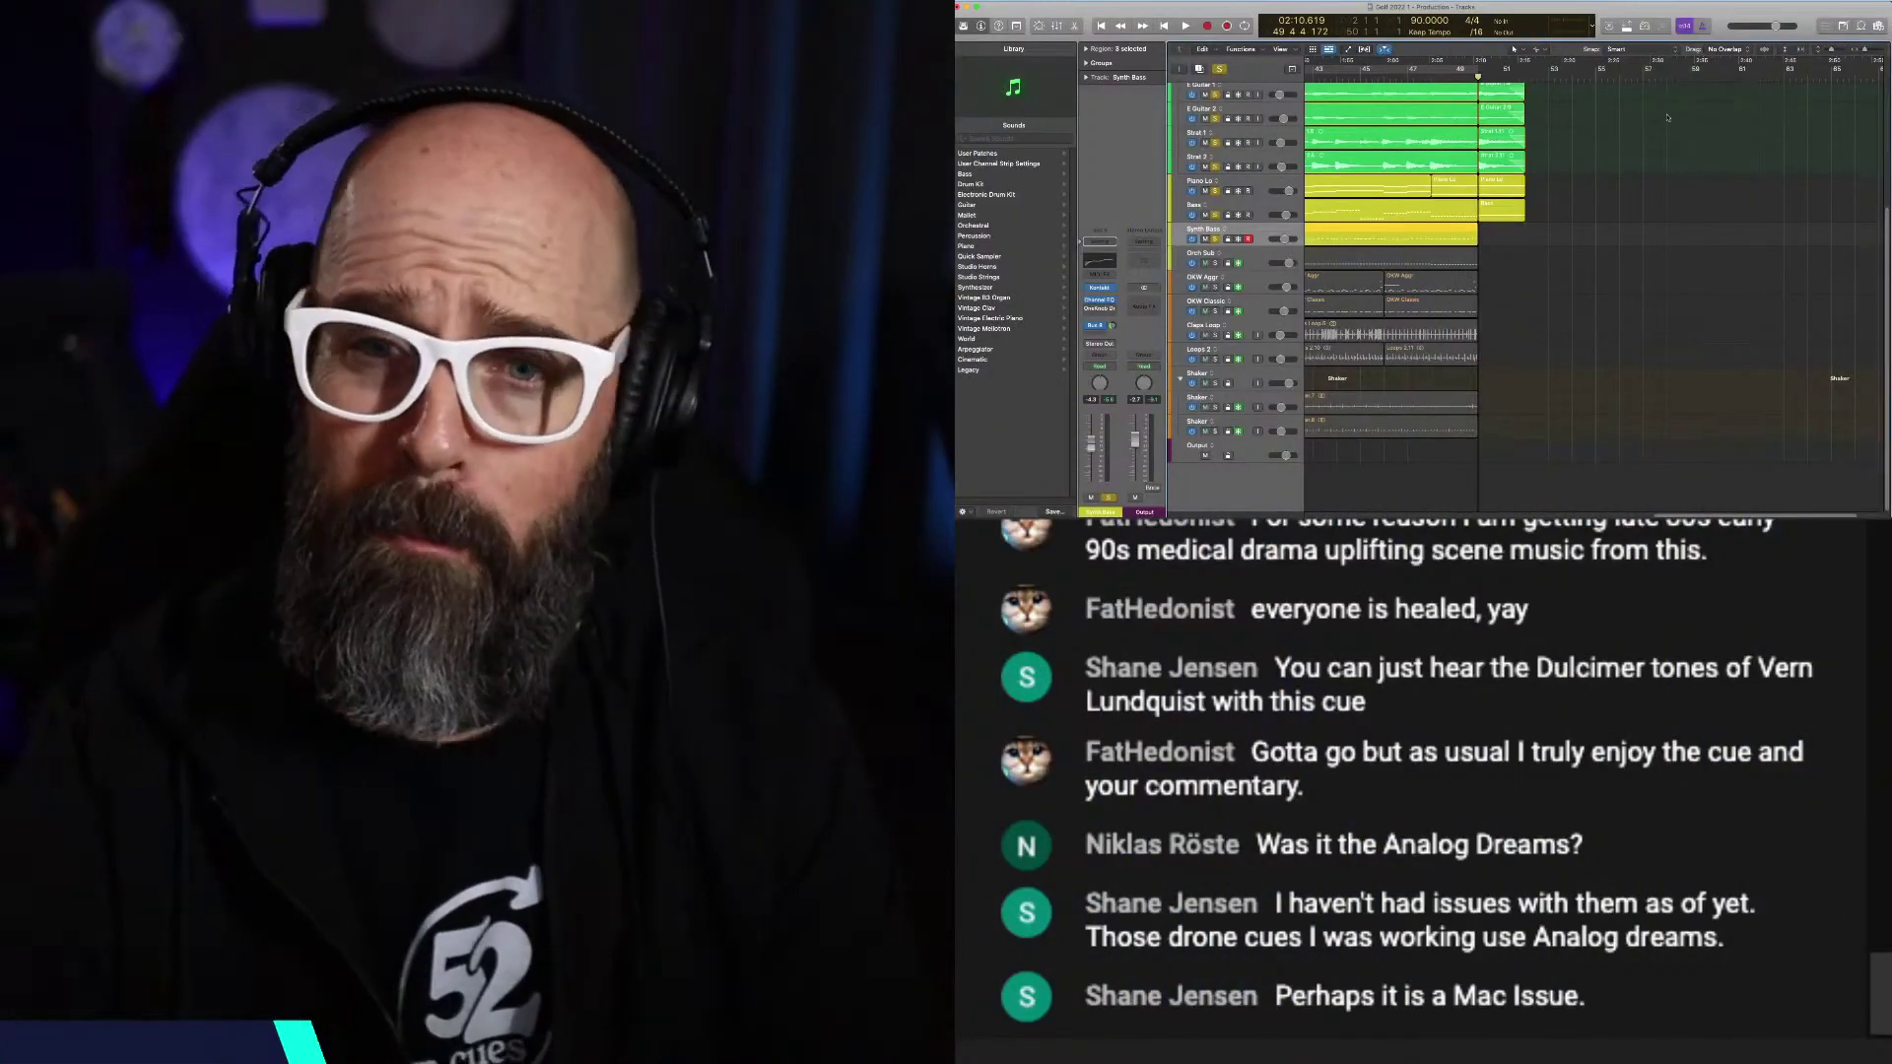
key("space")
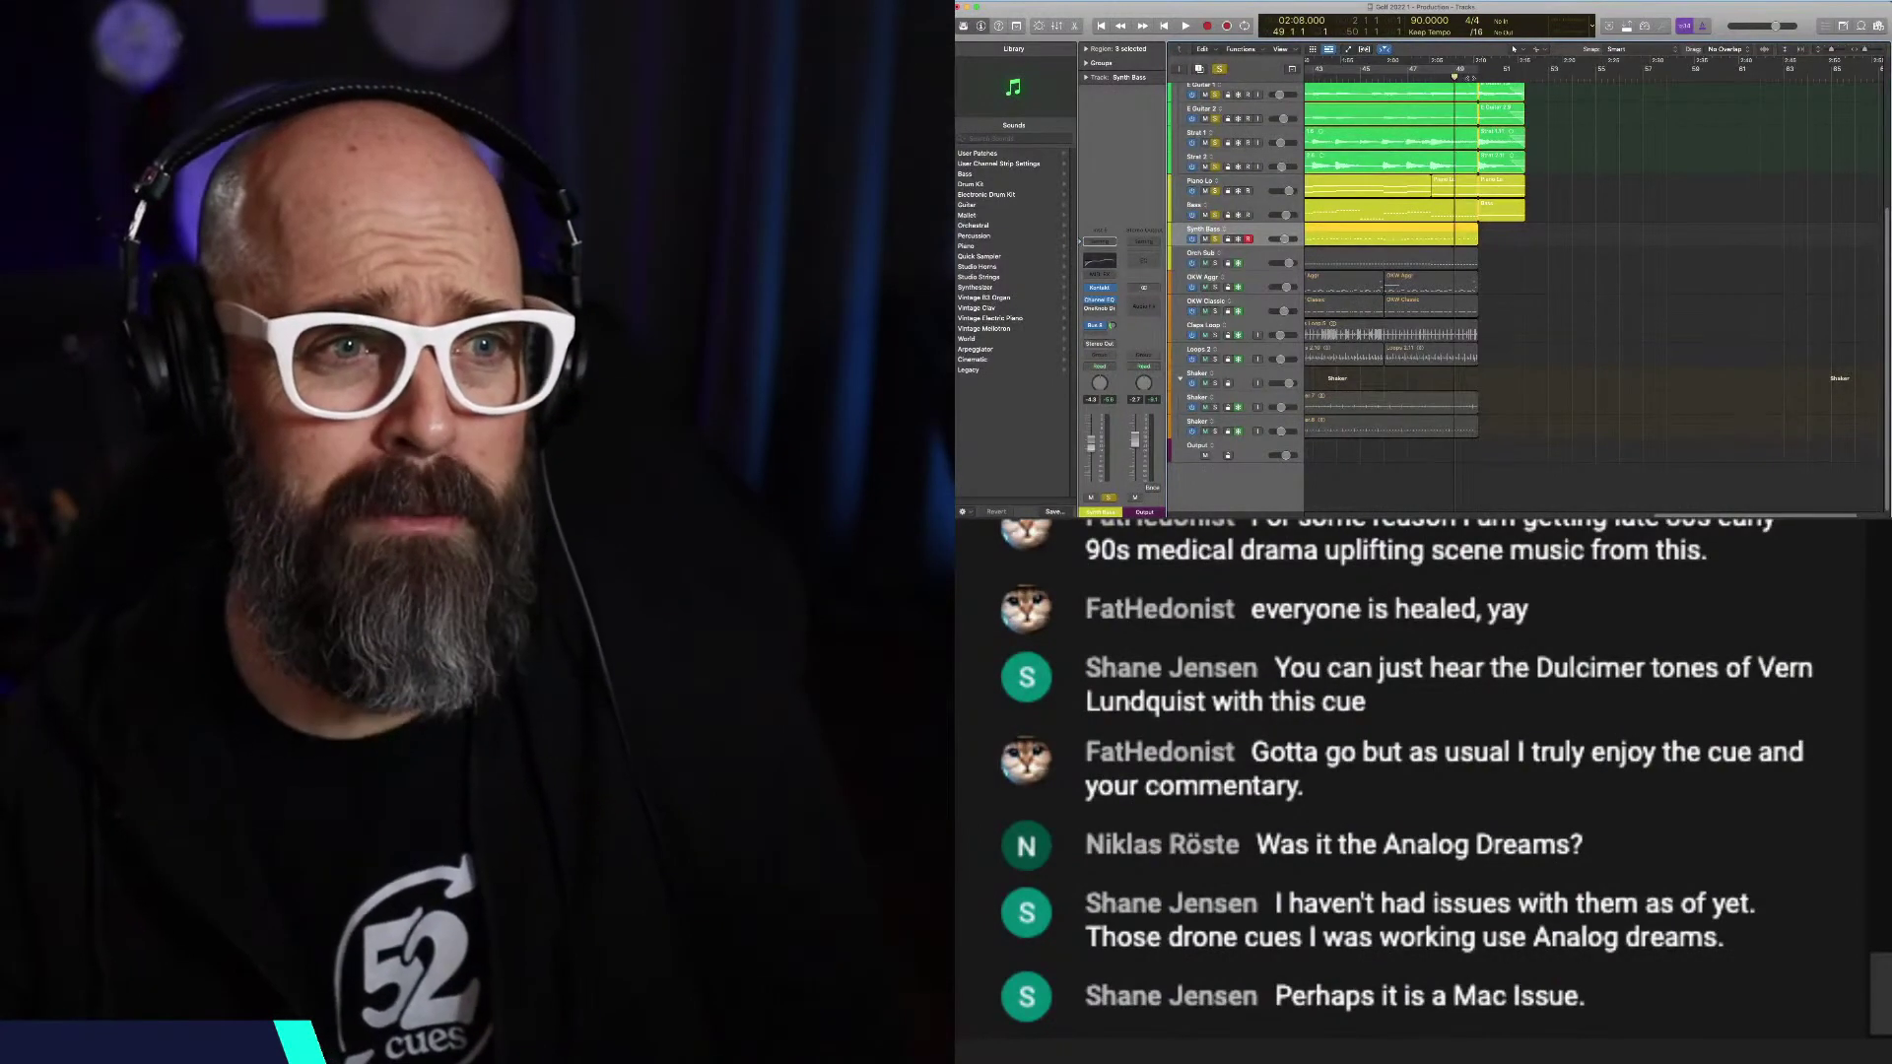
key("r")
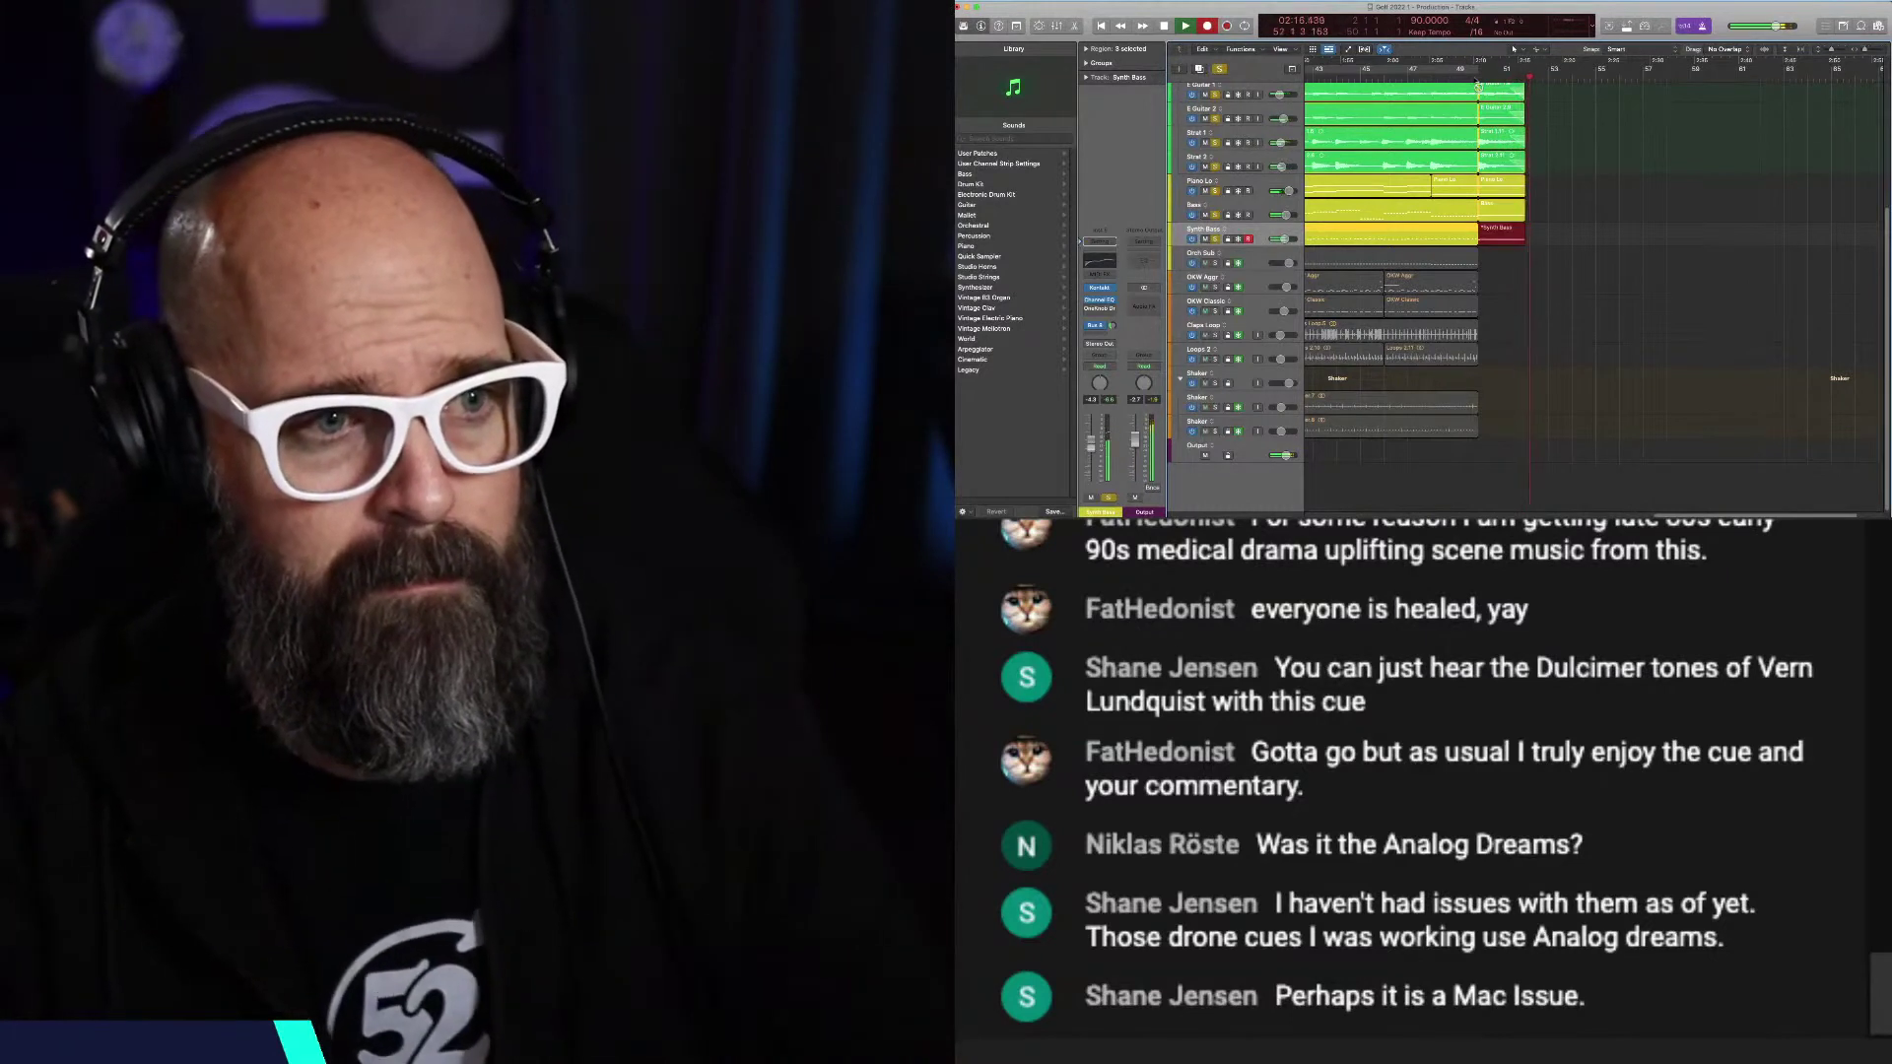
key("space")
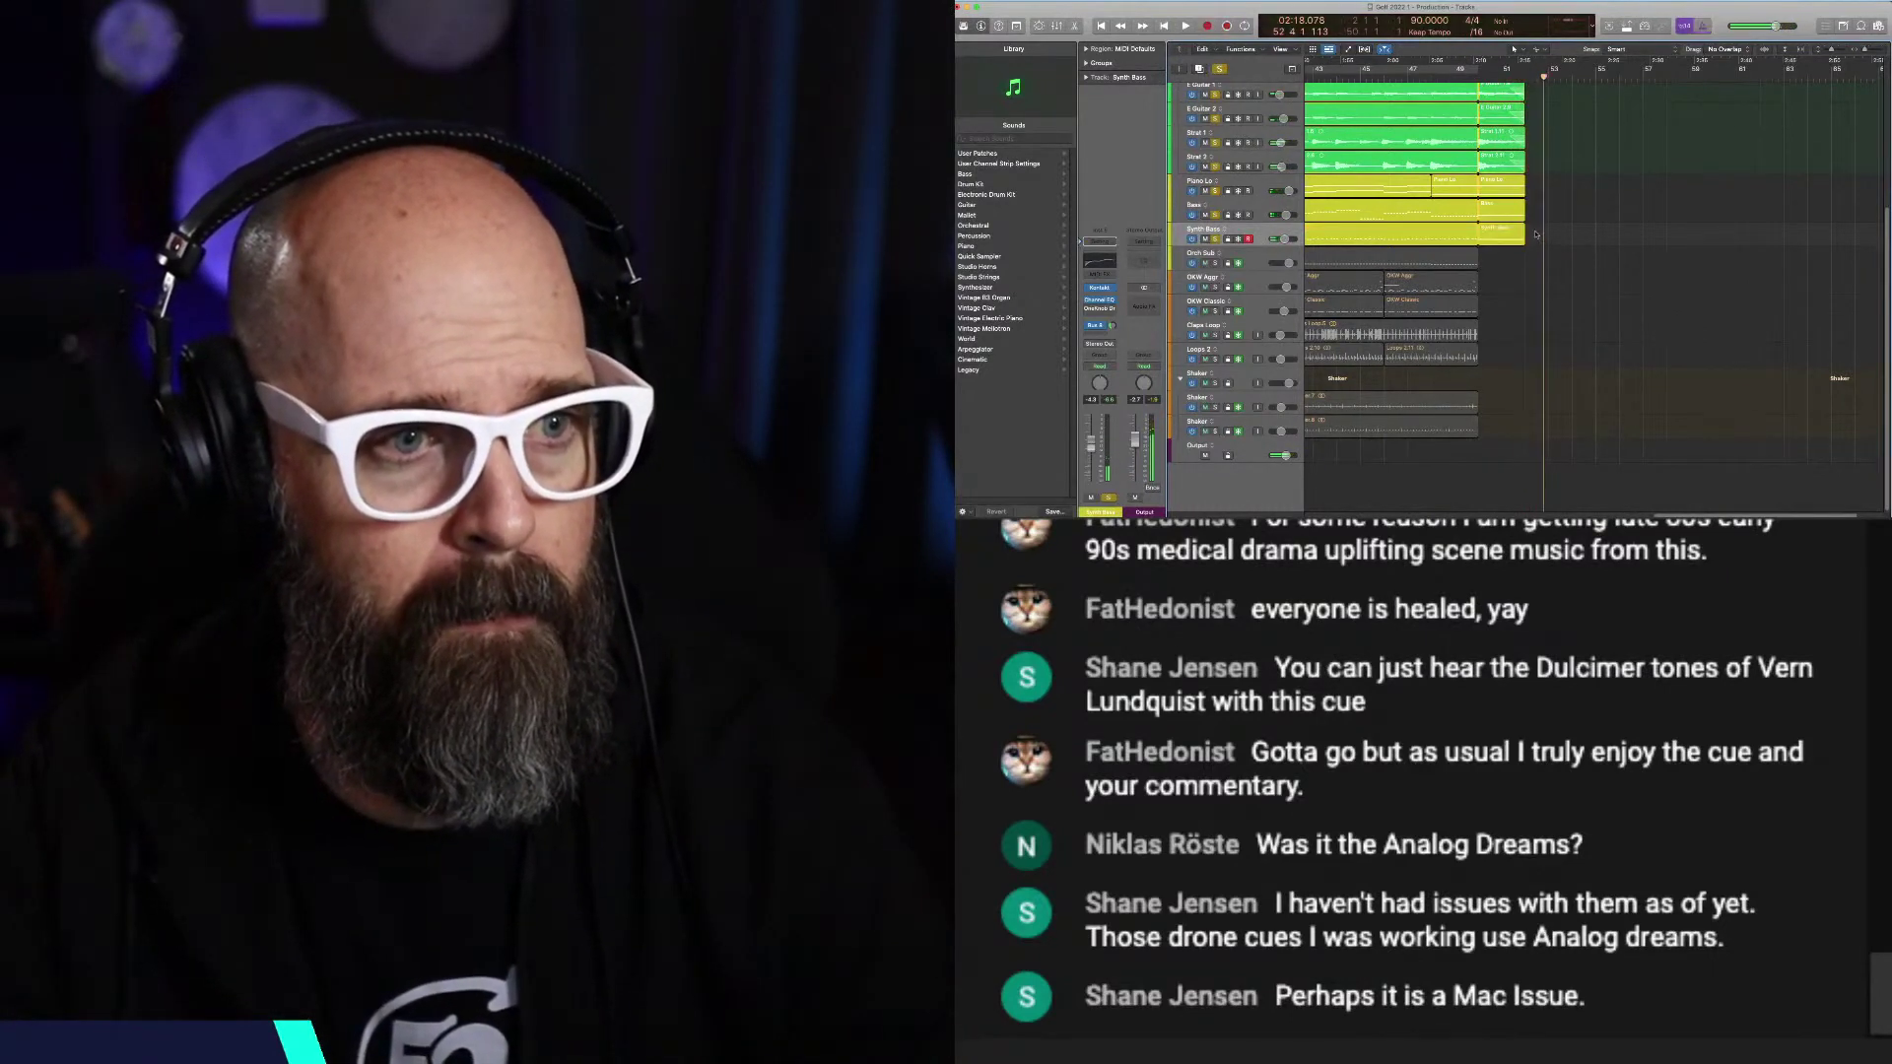
Step: Delete the stray short note at the start of the newly recorded Synth Bass region, keeping the long note
double_click(1513, 233)
scroll(1409, 411, "left", 3)
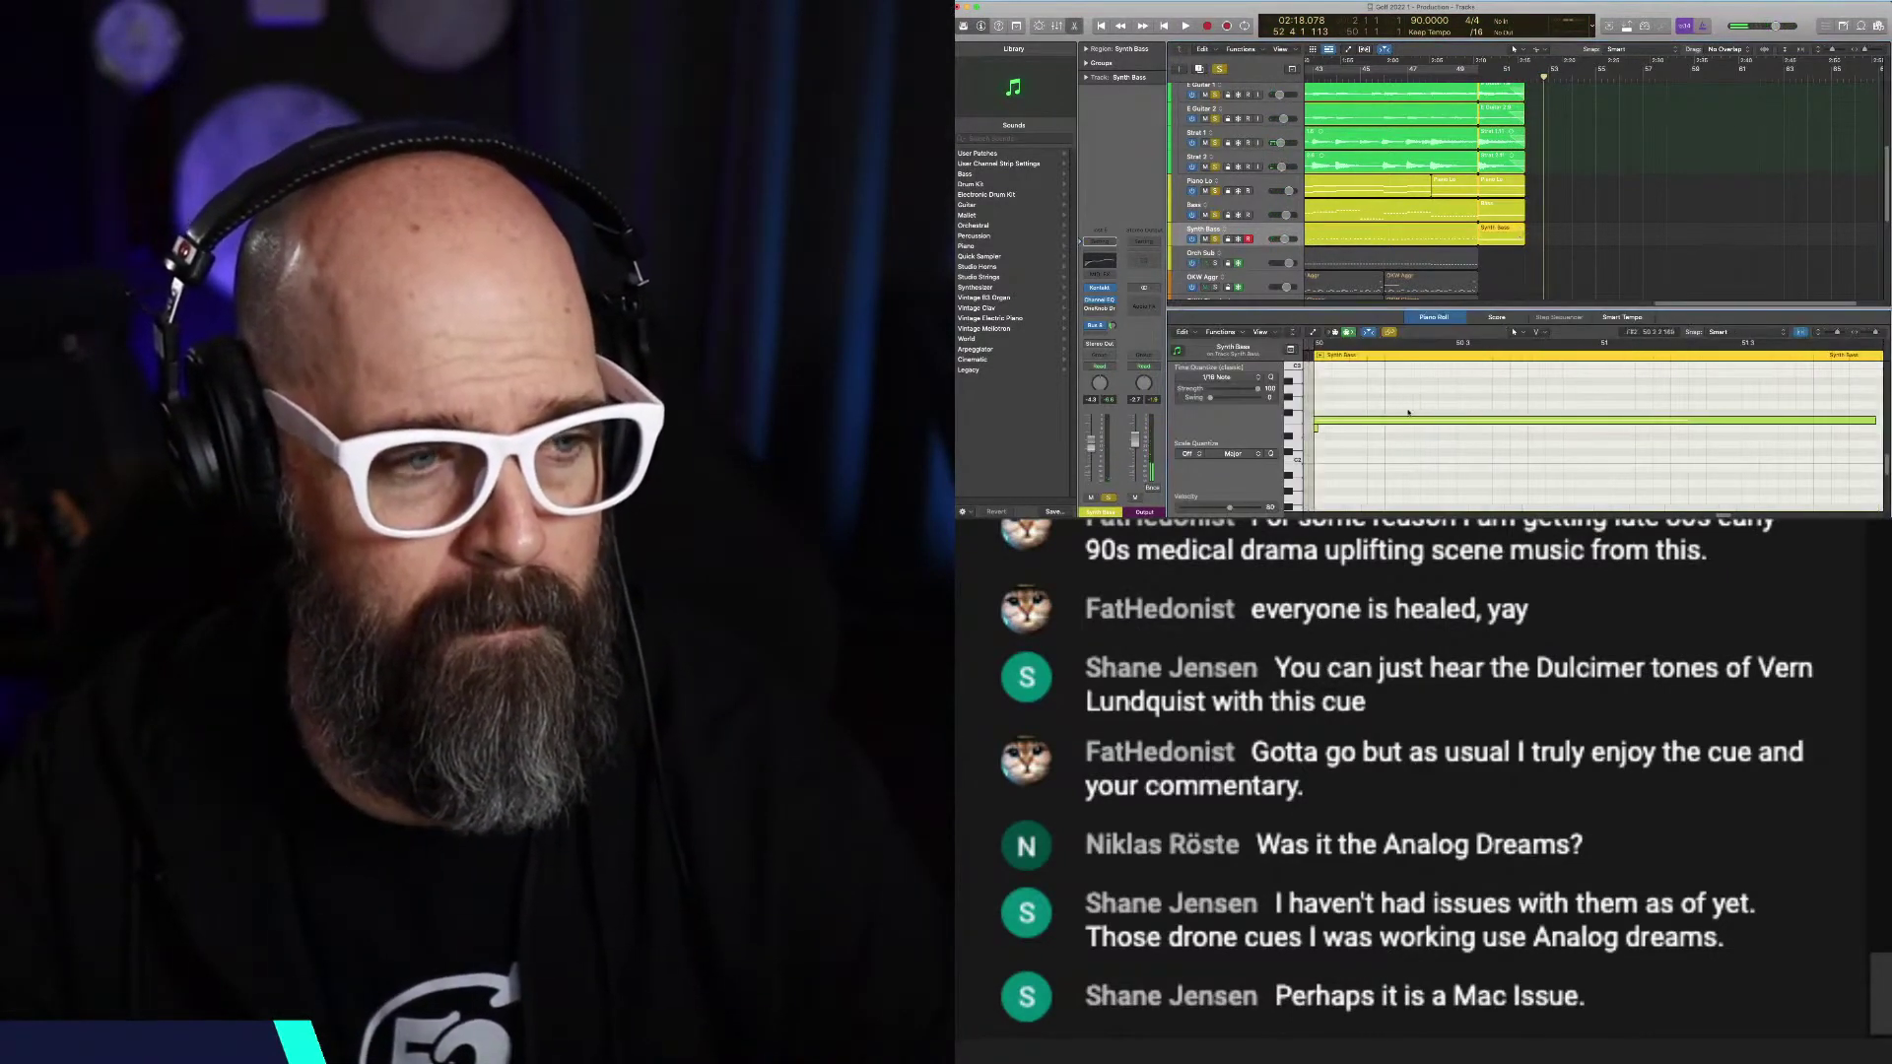
left_click(1348, 428)
key("Delete")
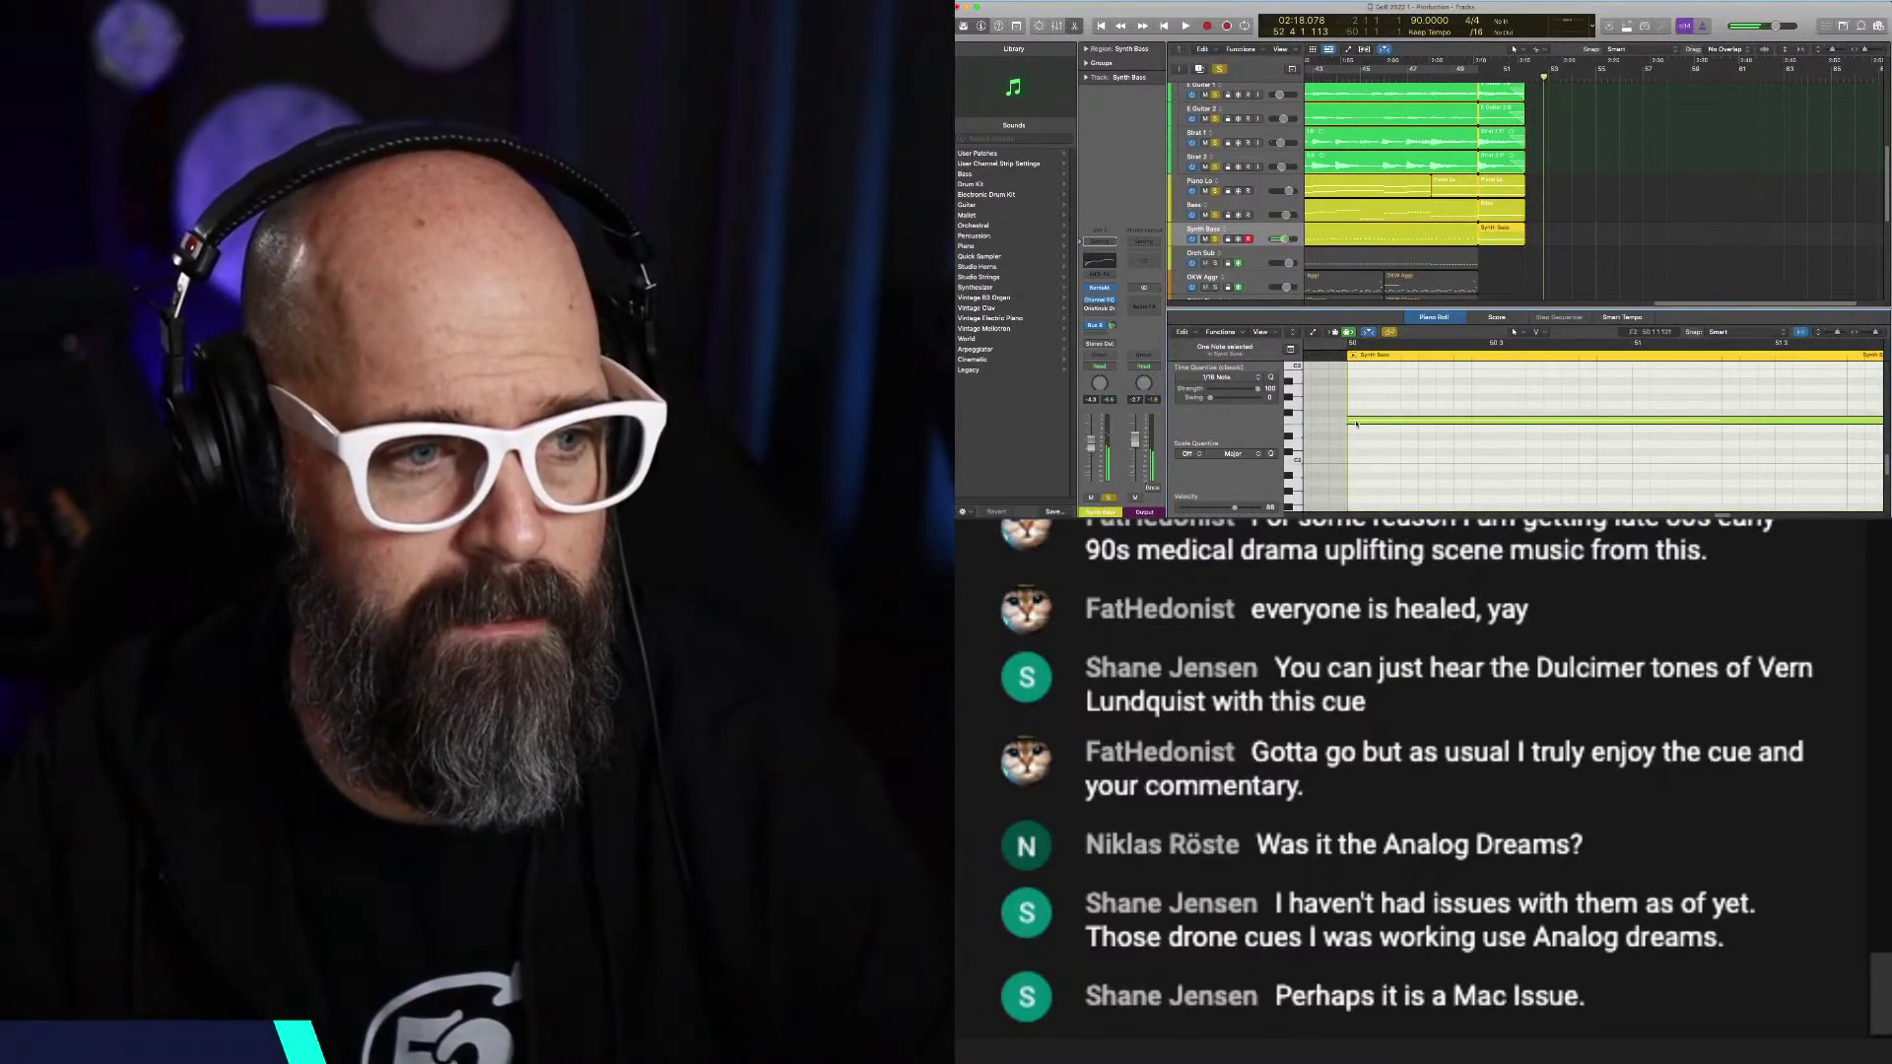
left_click(1356, 423)
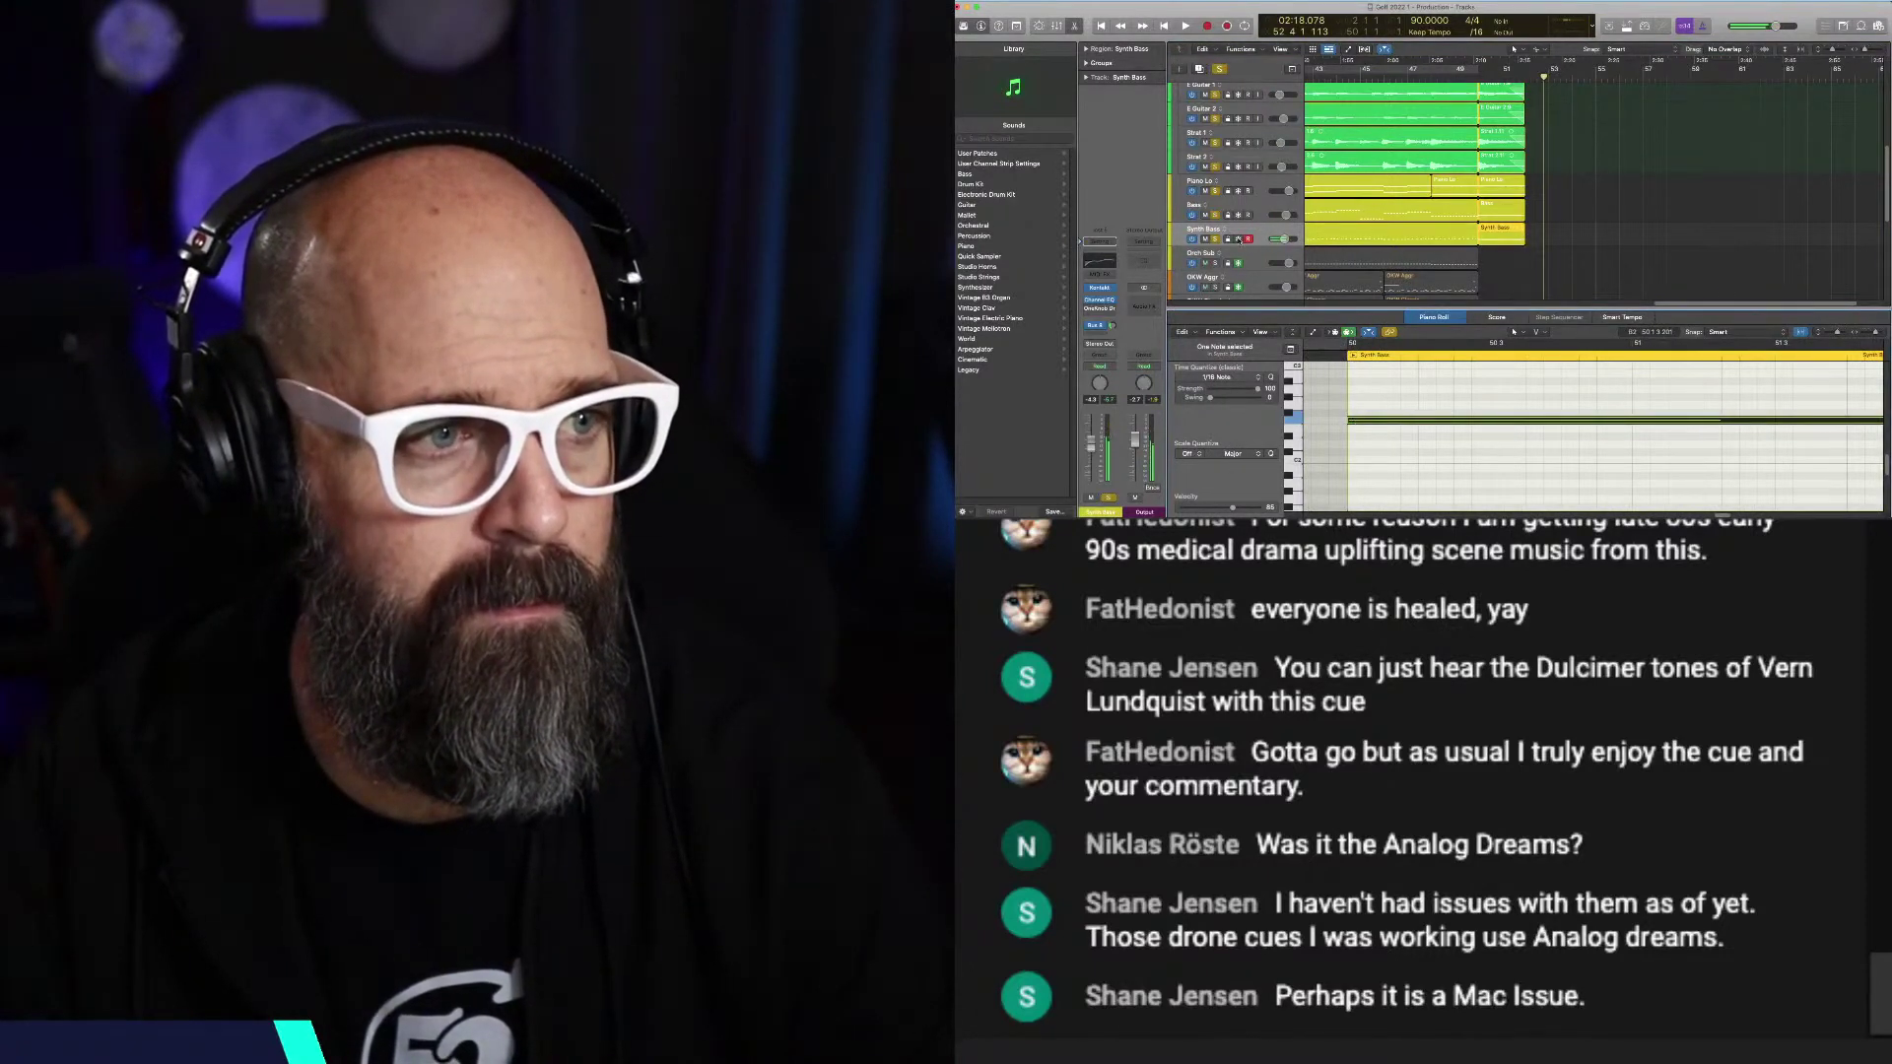
Step: Freeze the Synth Bass, Bass, Piano Lo, Strat and E Guitar tracks
left_click(1246, 239)
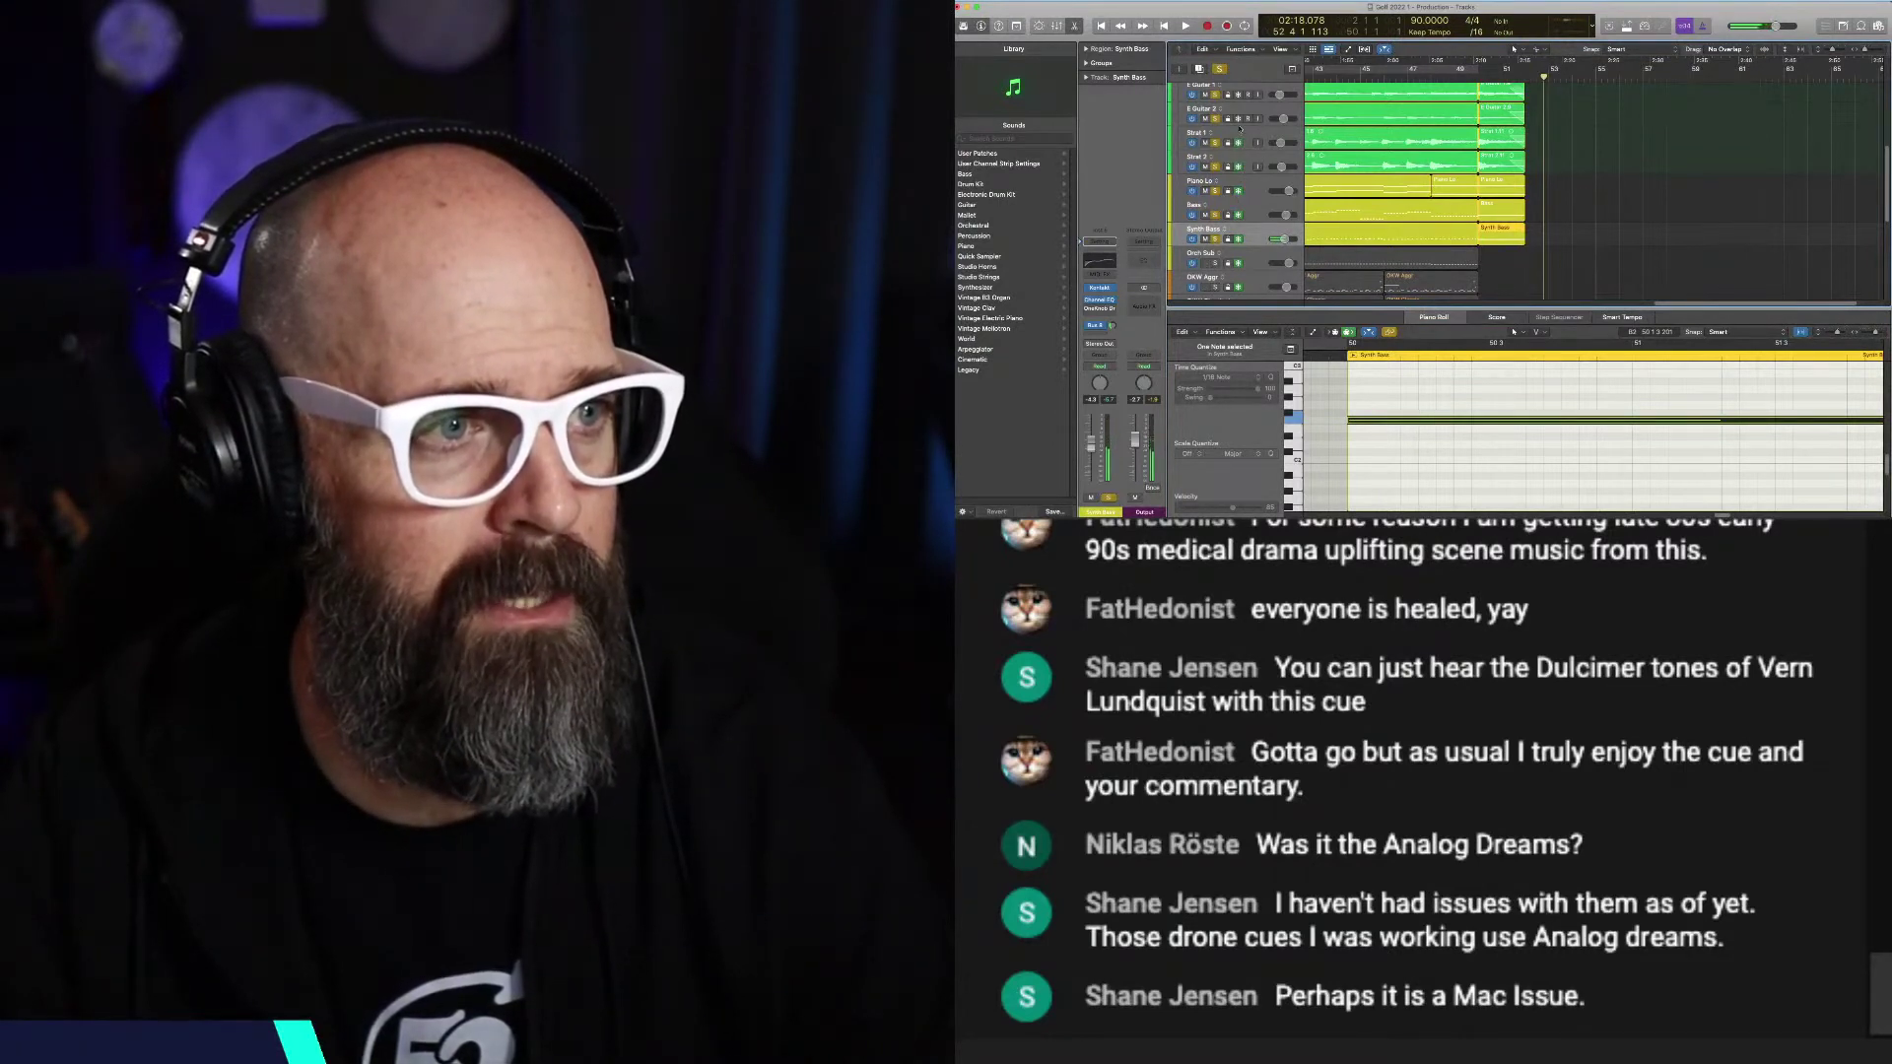
scroll(1244, 104, "up", 3)
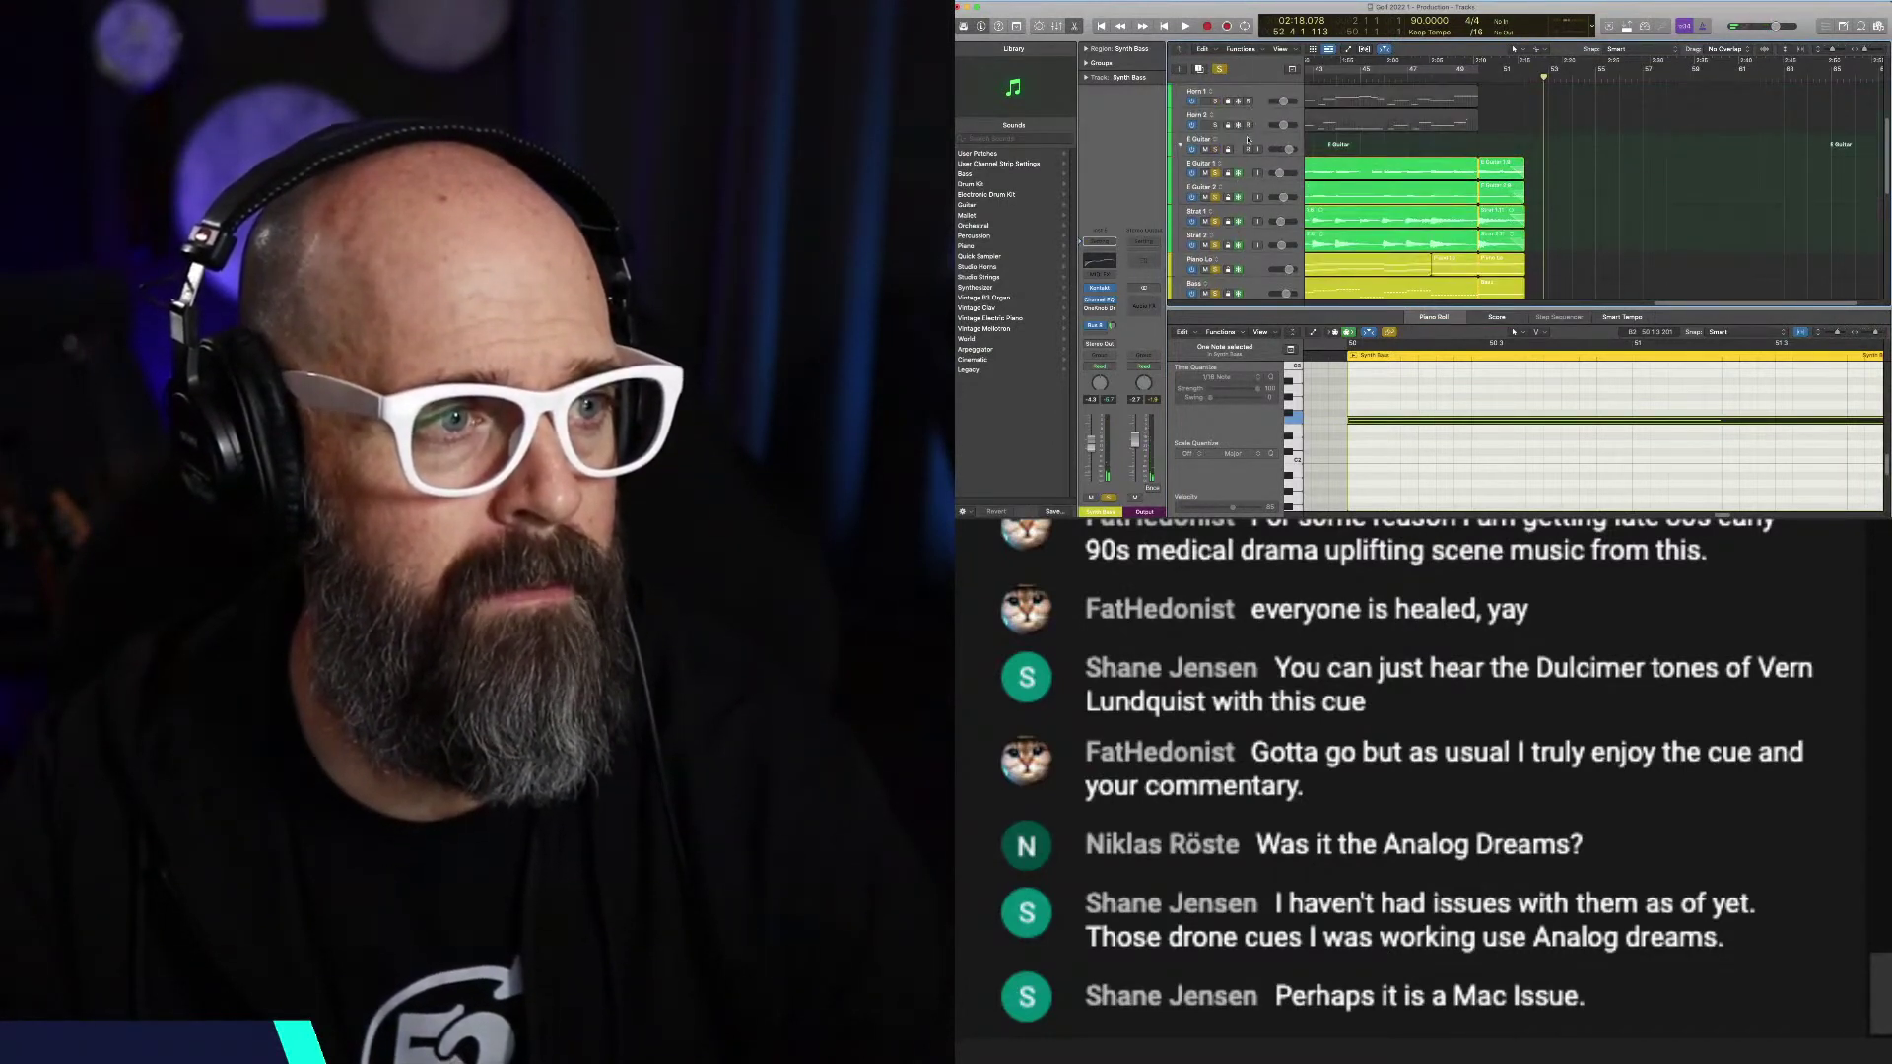
scroll(1247, 150, "up", 3)
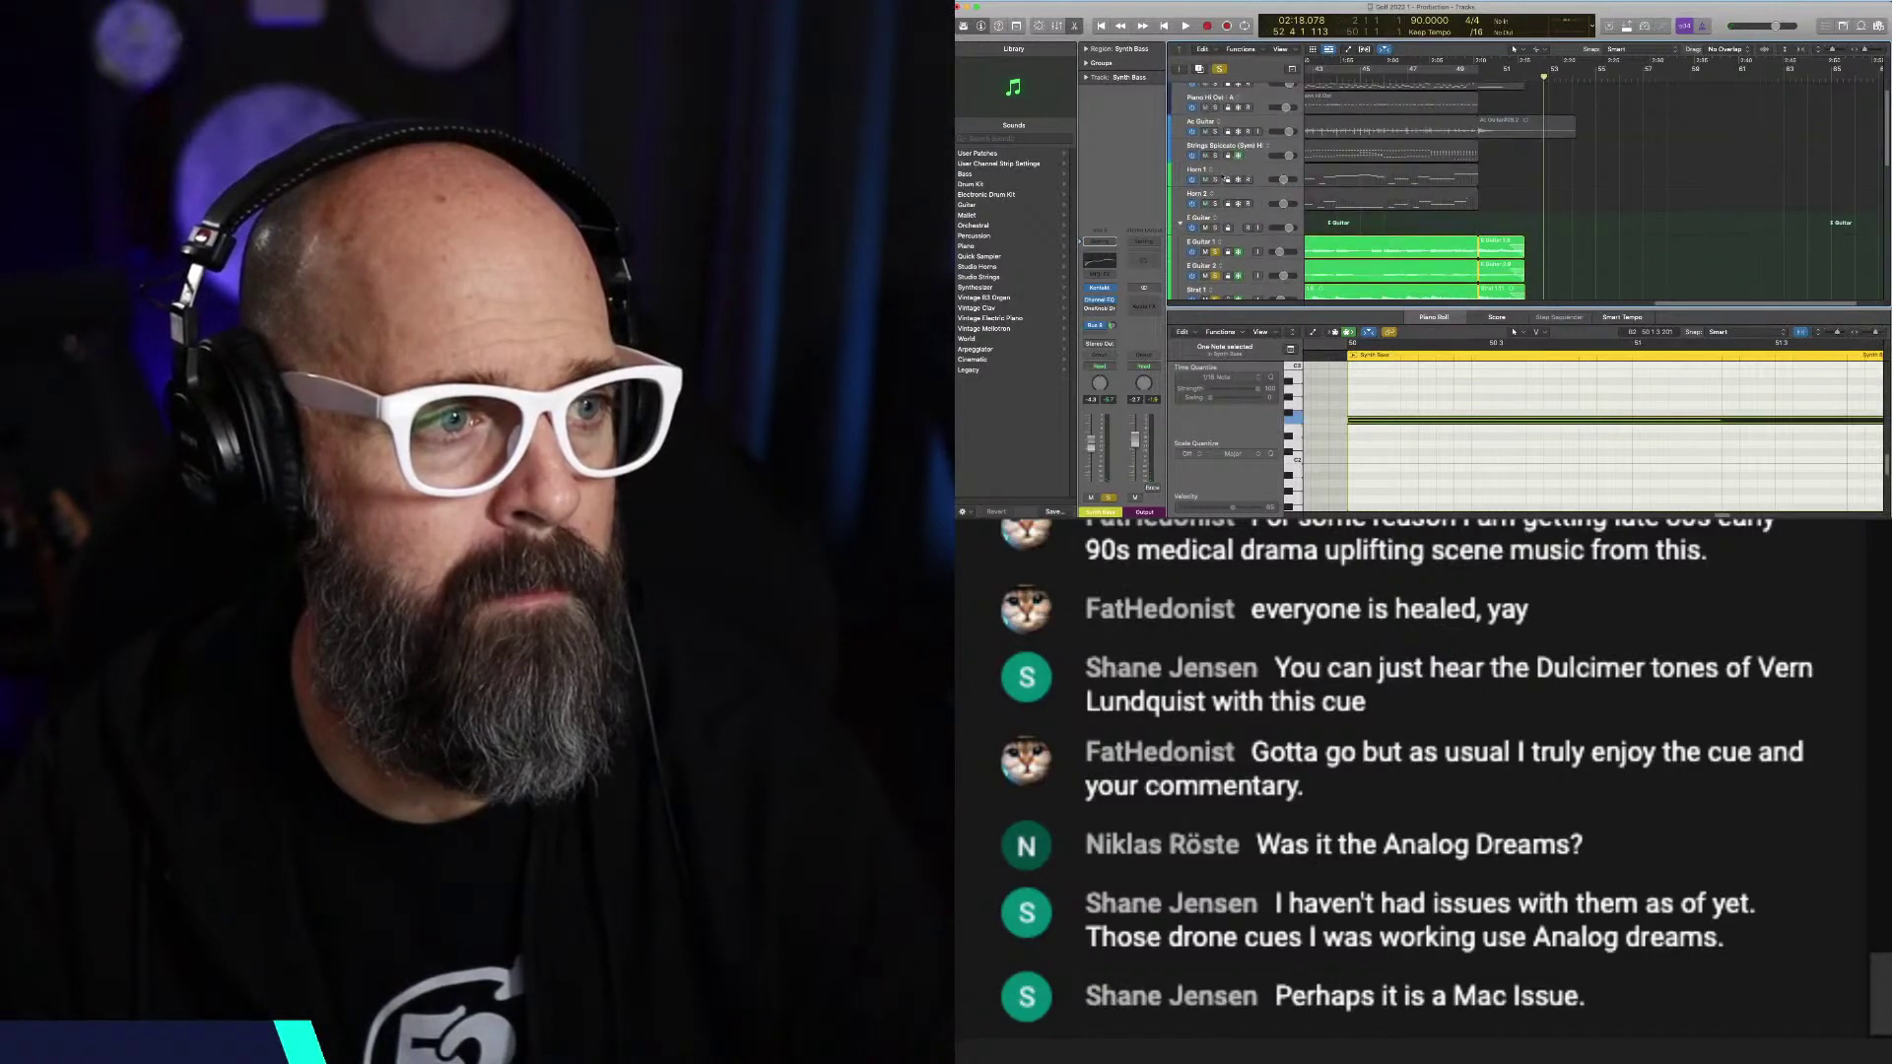
scroll(1237, 181, "up", 1)
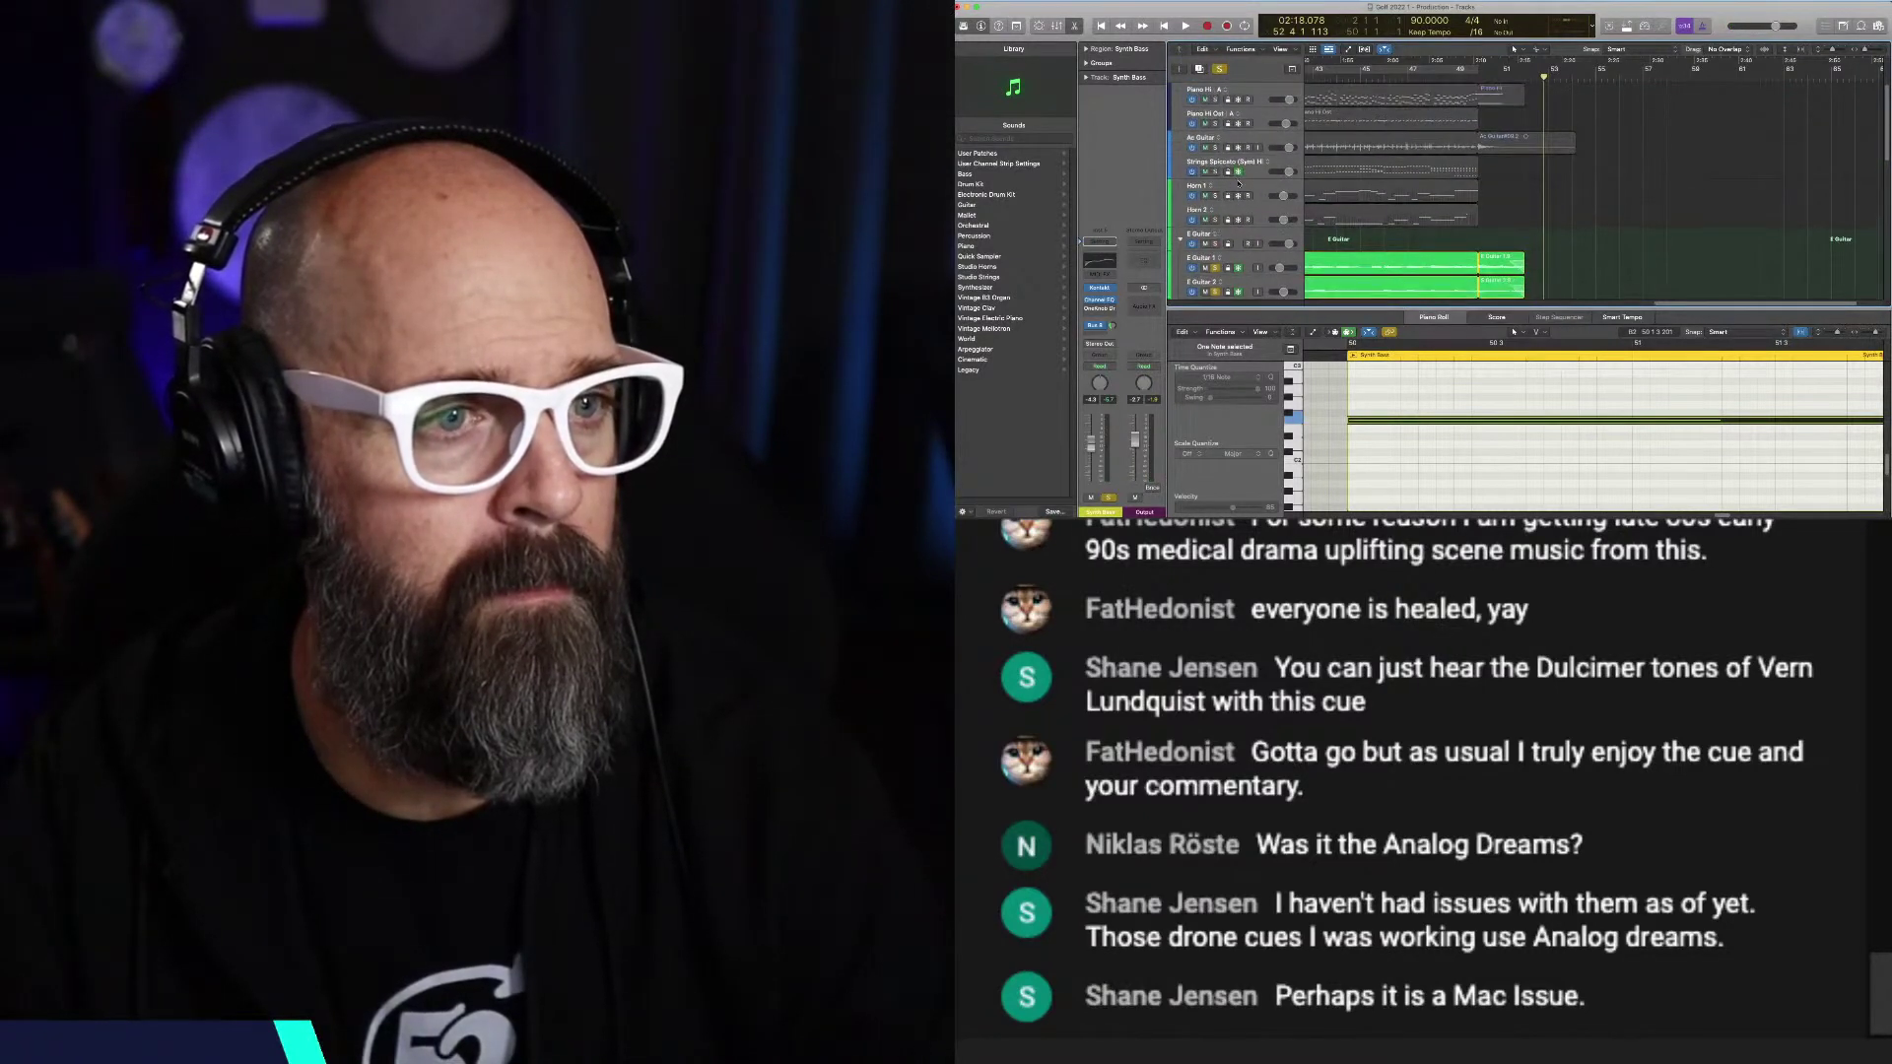
Step: Clear the track solos and delete the muted Horn 1 and Horn 2 regions in the song's last section
left_click(1410, 223)
key("super+Left")
key("super+Left")
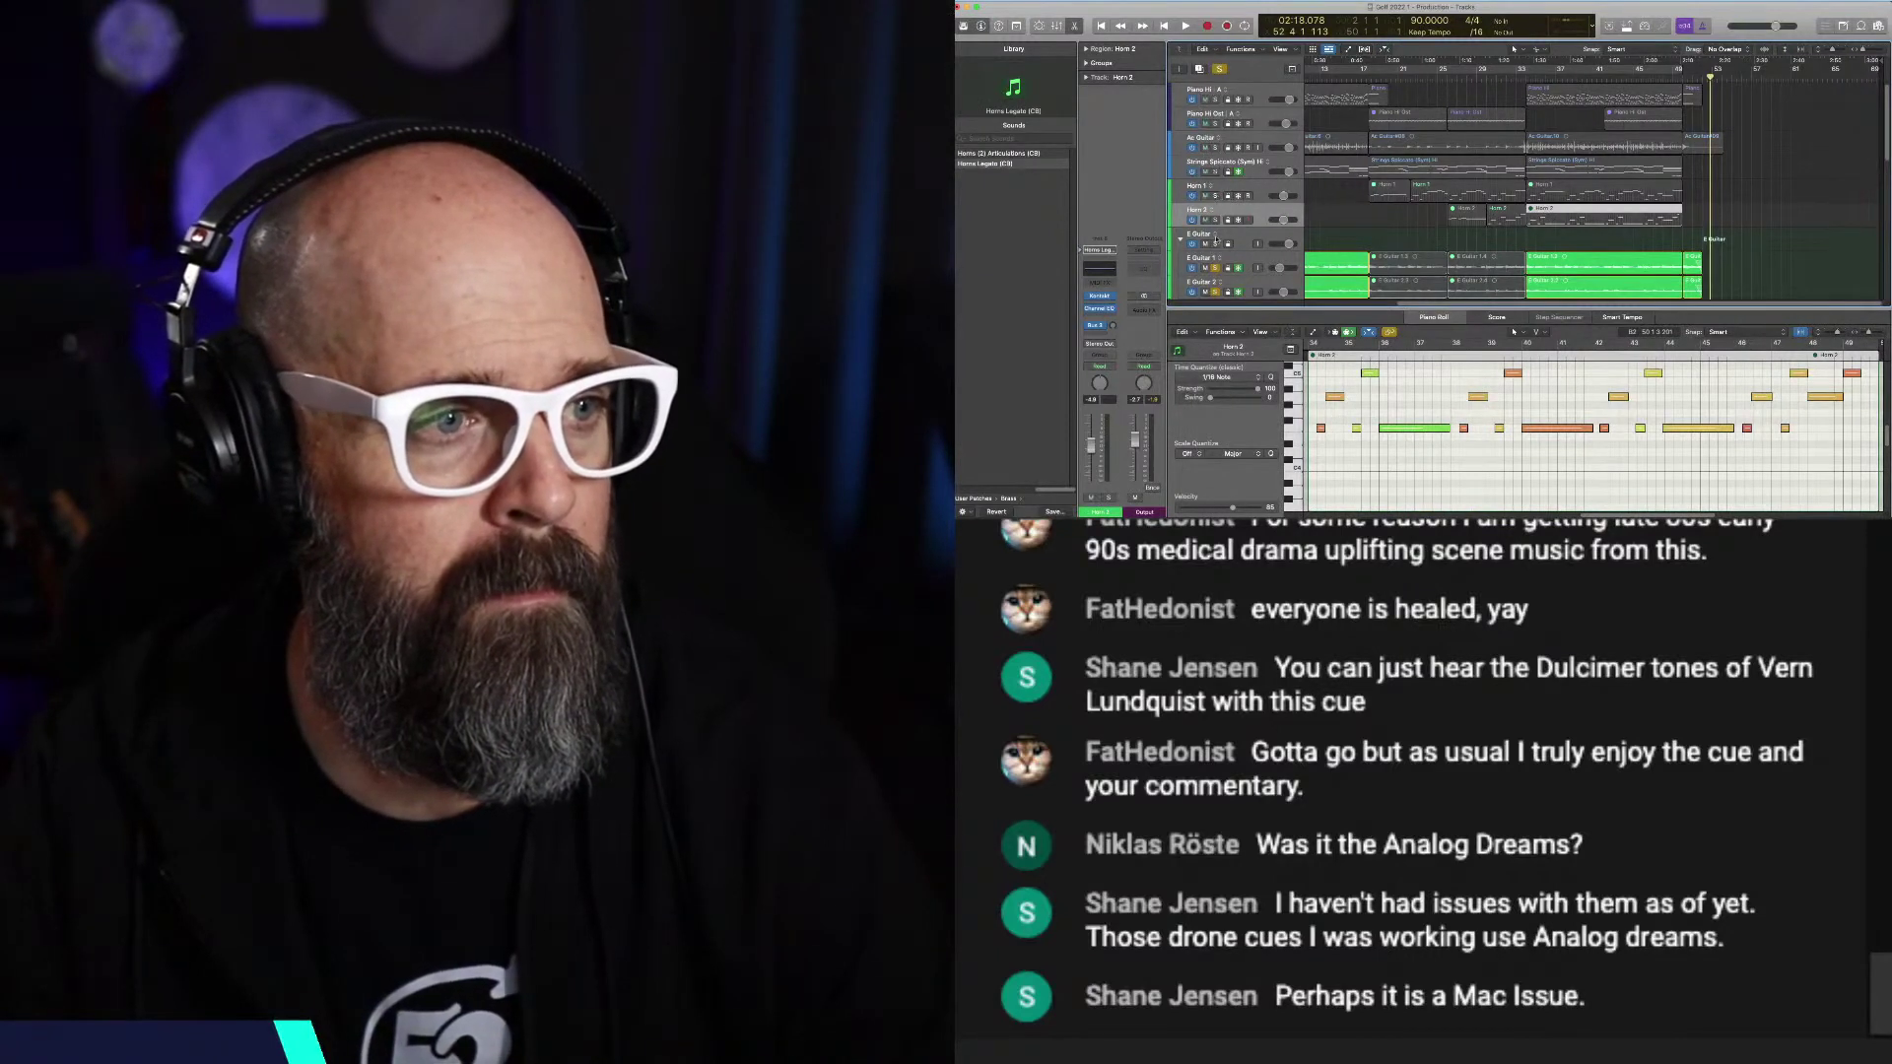
left_click(1215, 268)
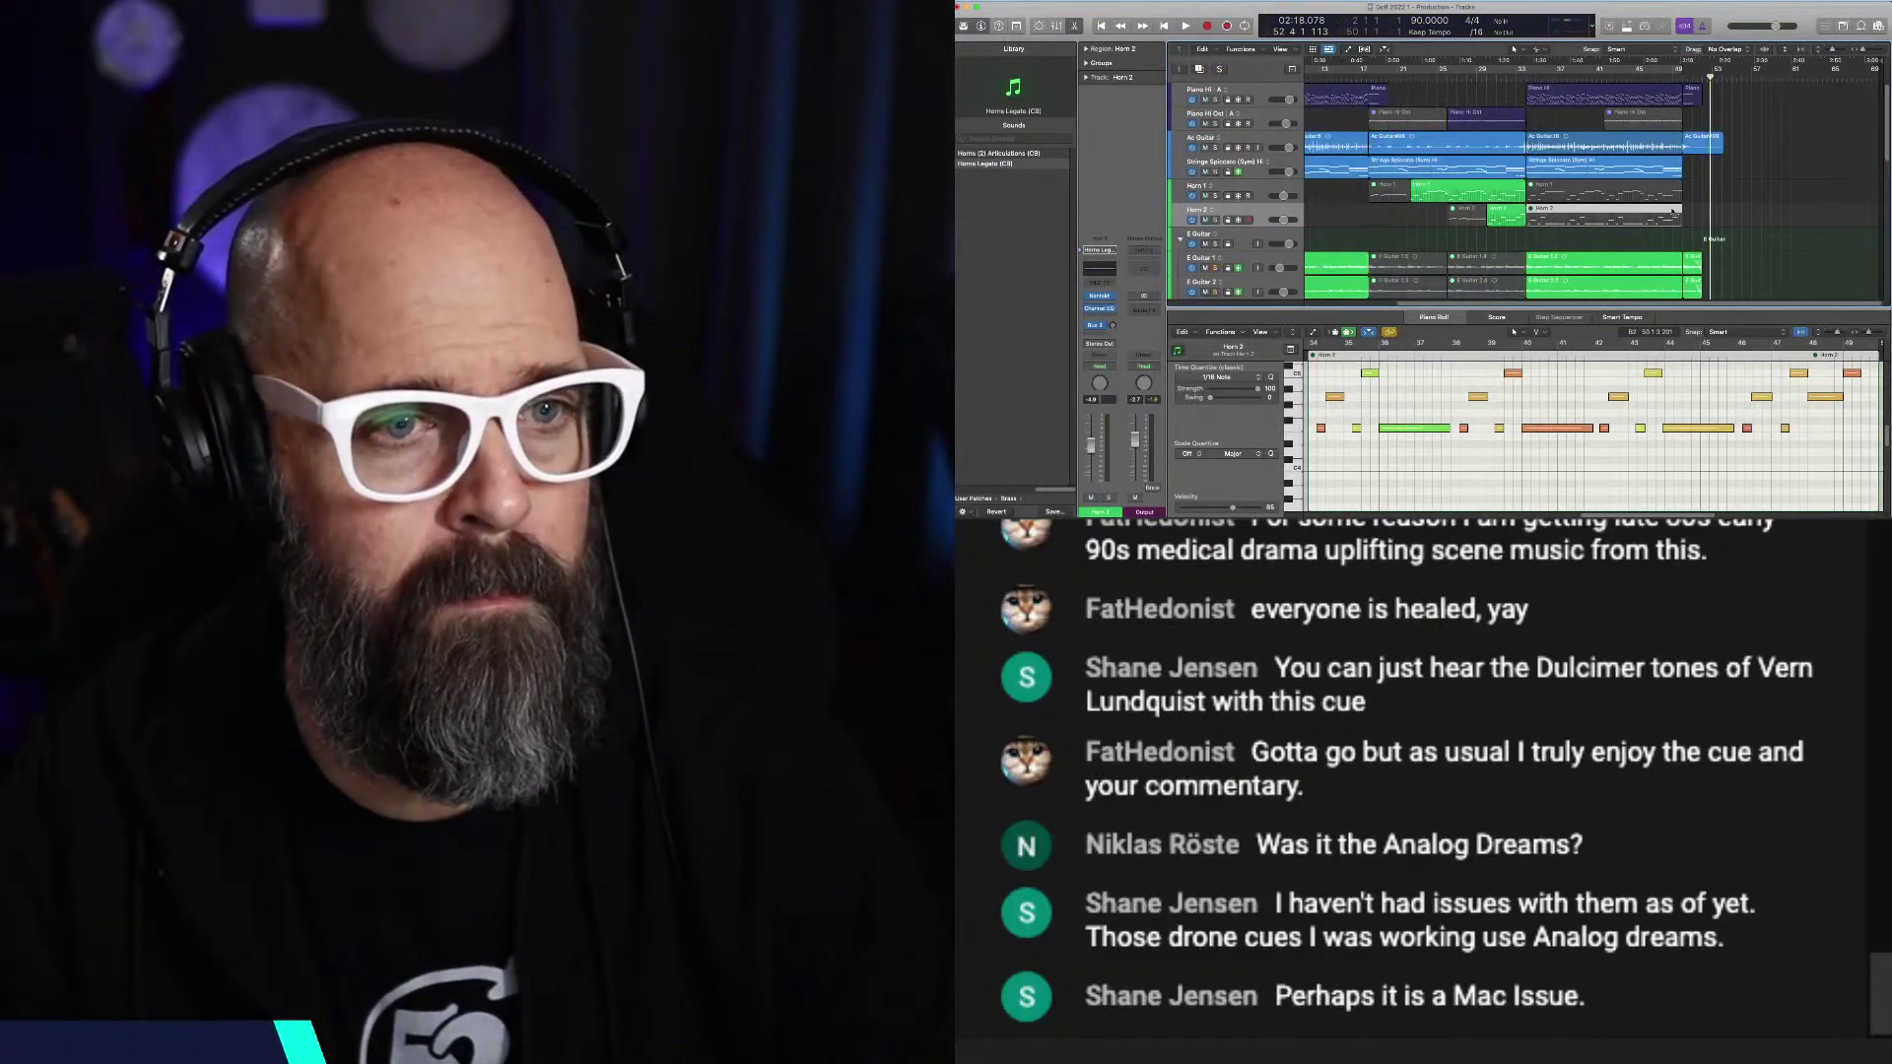
left_click_drag(1692, 214, 1652, 188)
key("Delete")
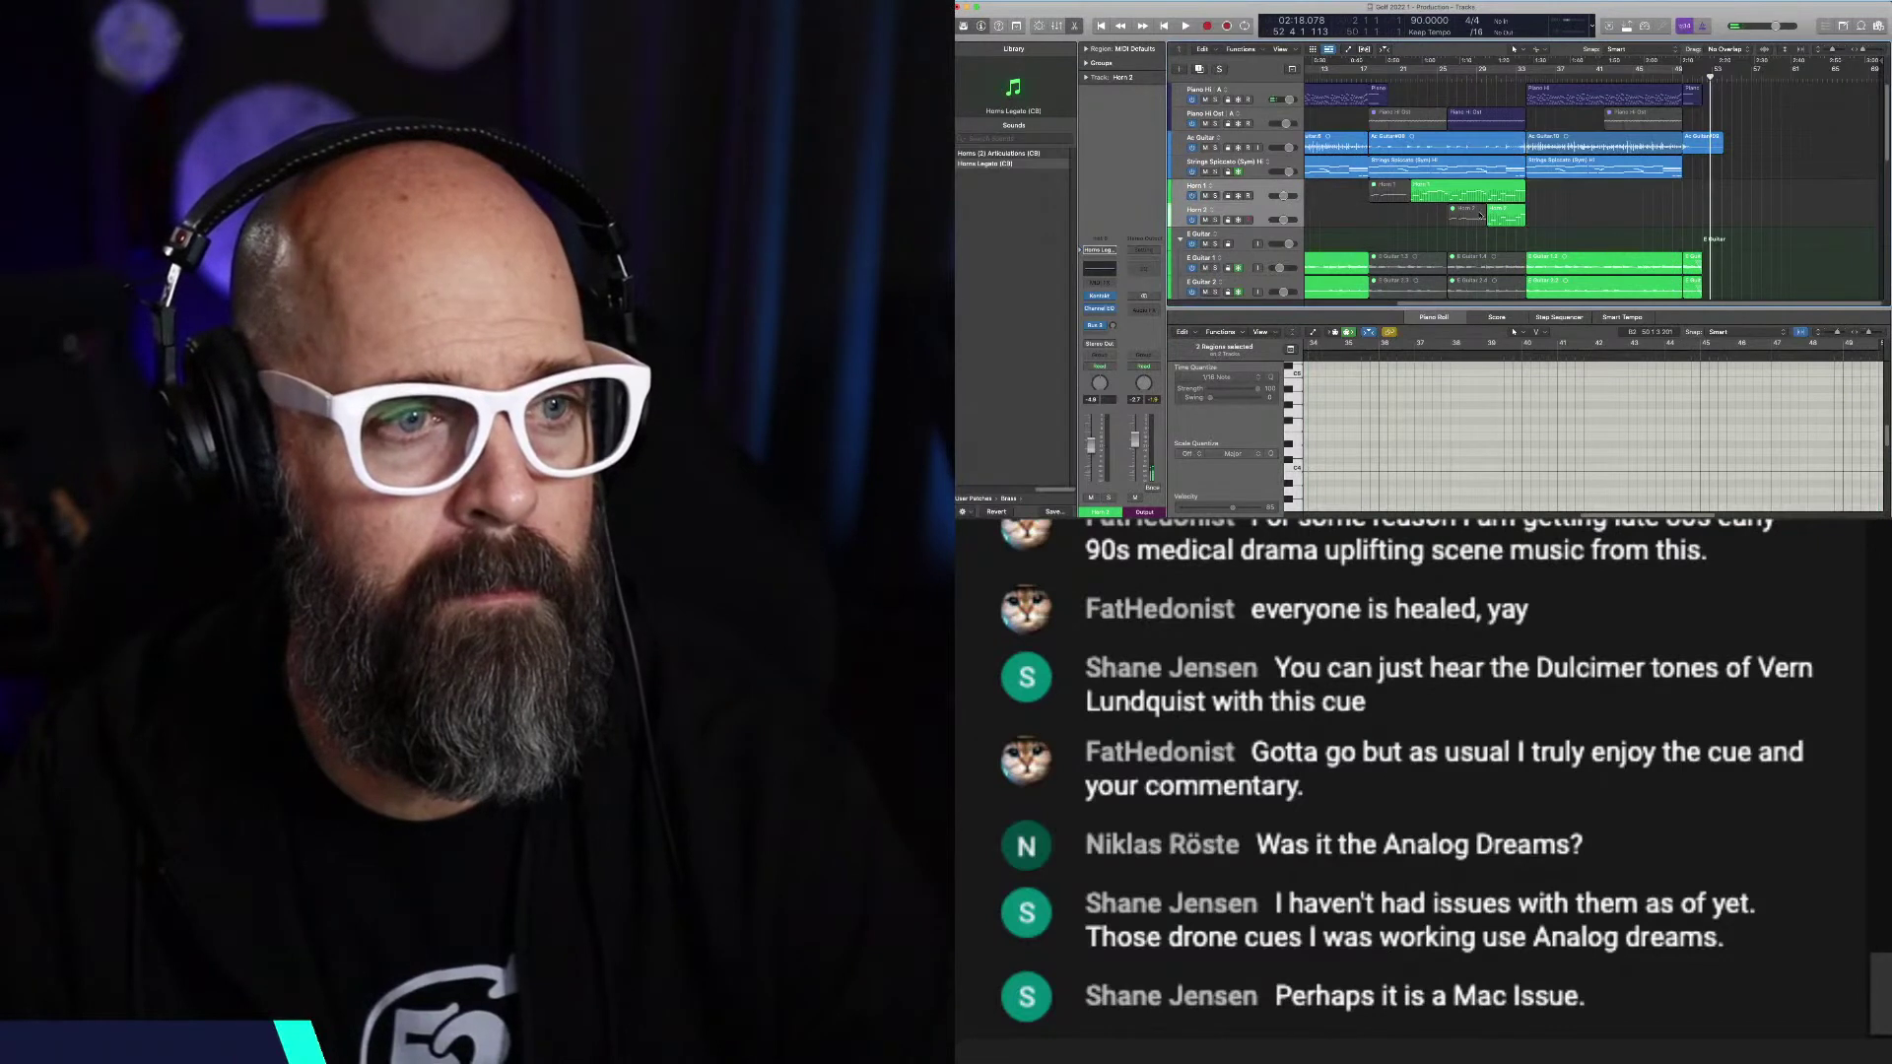
Step: Create a new project alternative named ARRANGED
left_click(1029, 1)
mouse_move(1069, 122)
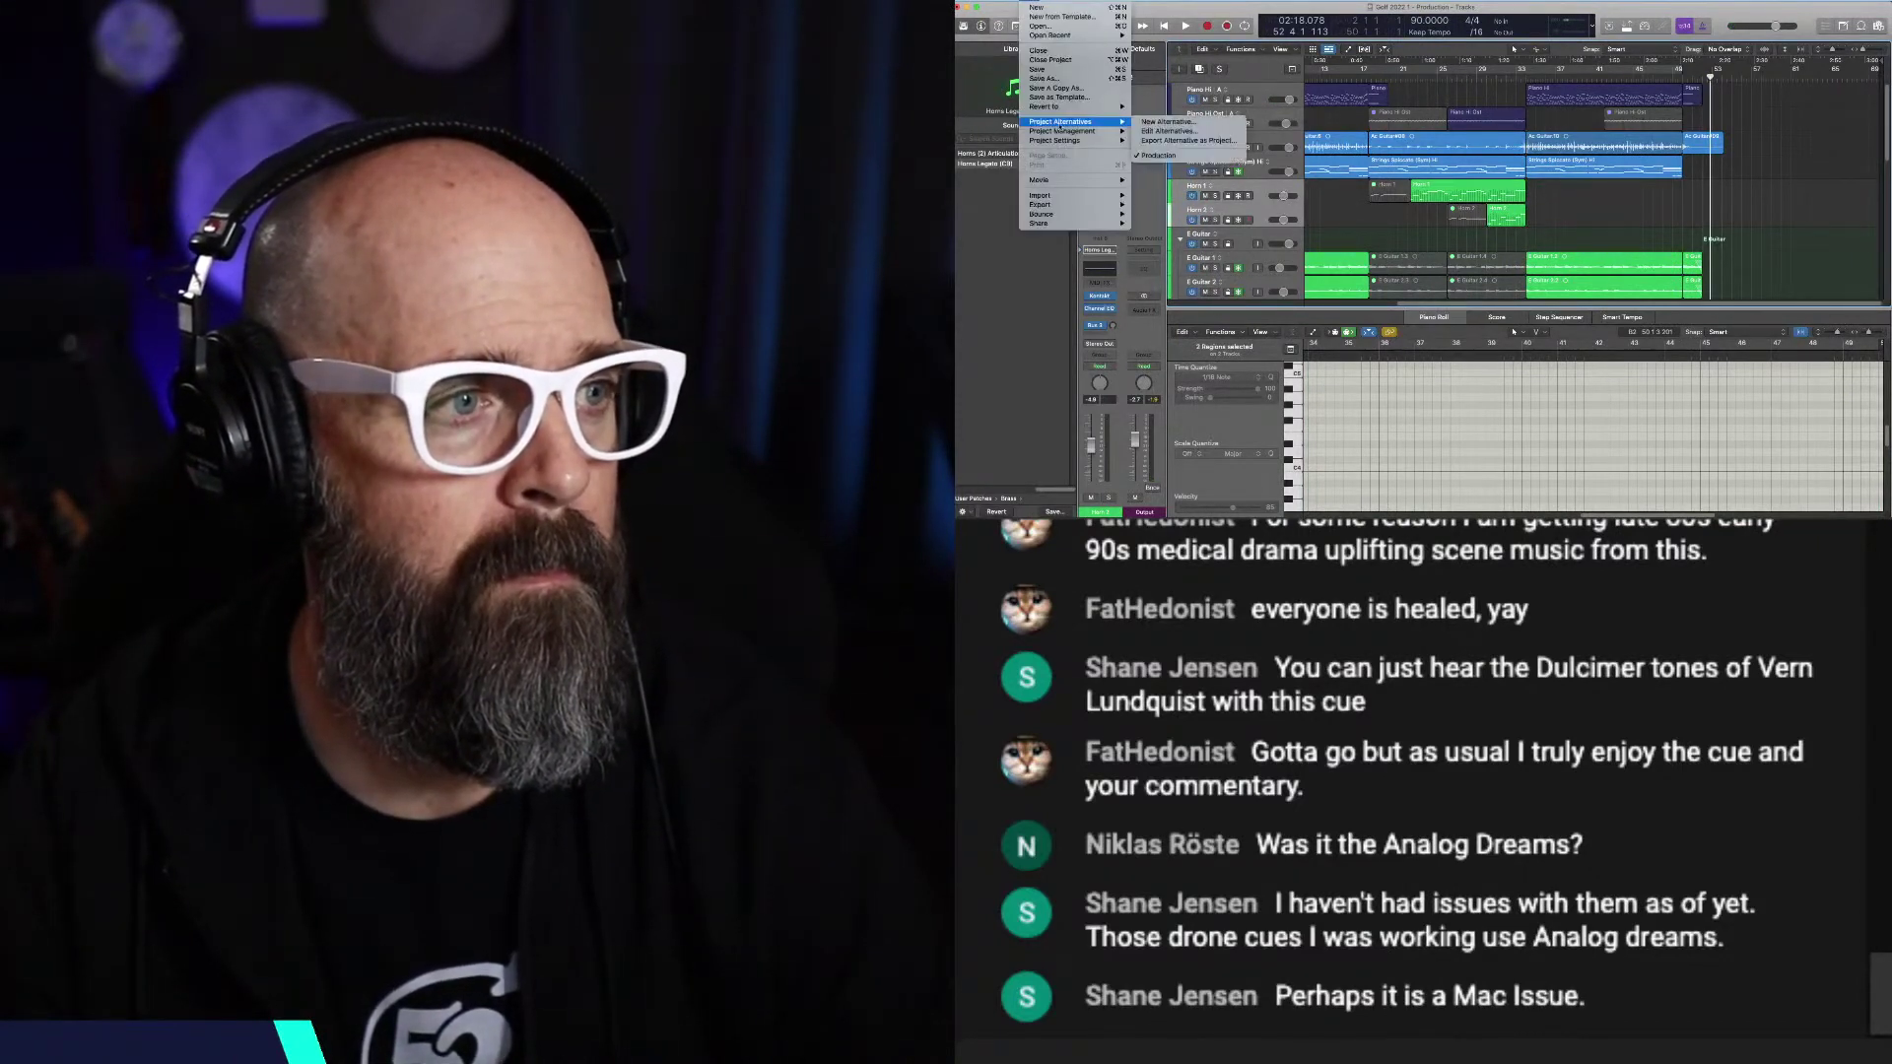
left_click(1165, 123)
type("ARRANGE")
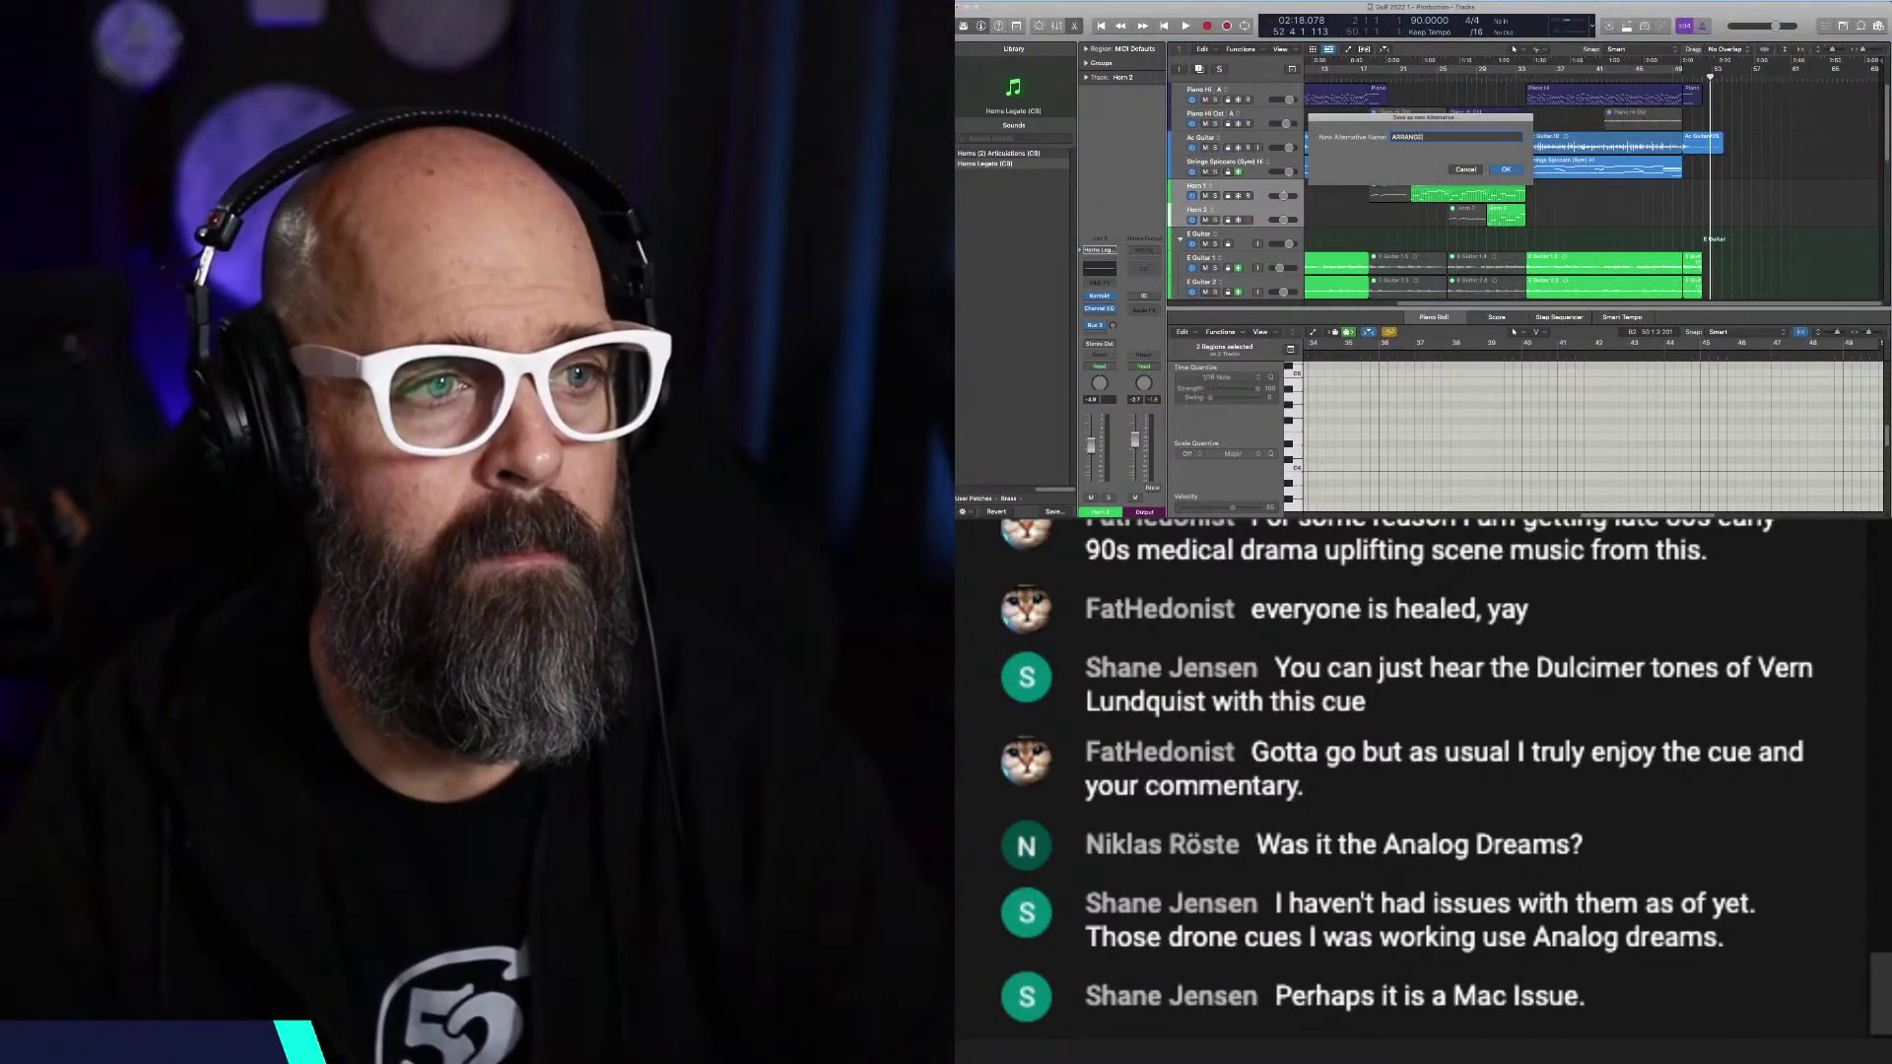
key("Return")
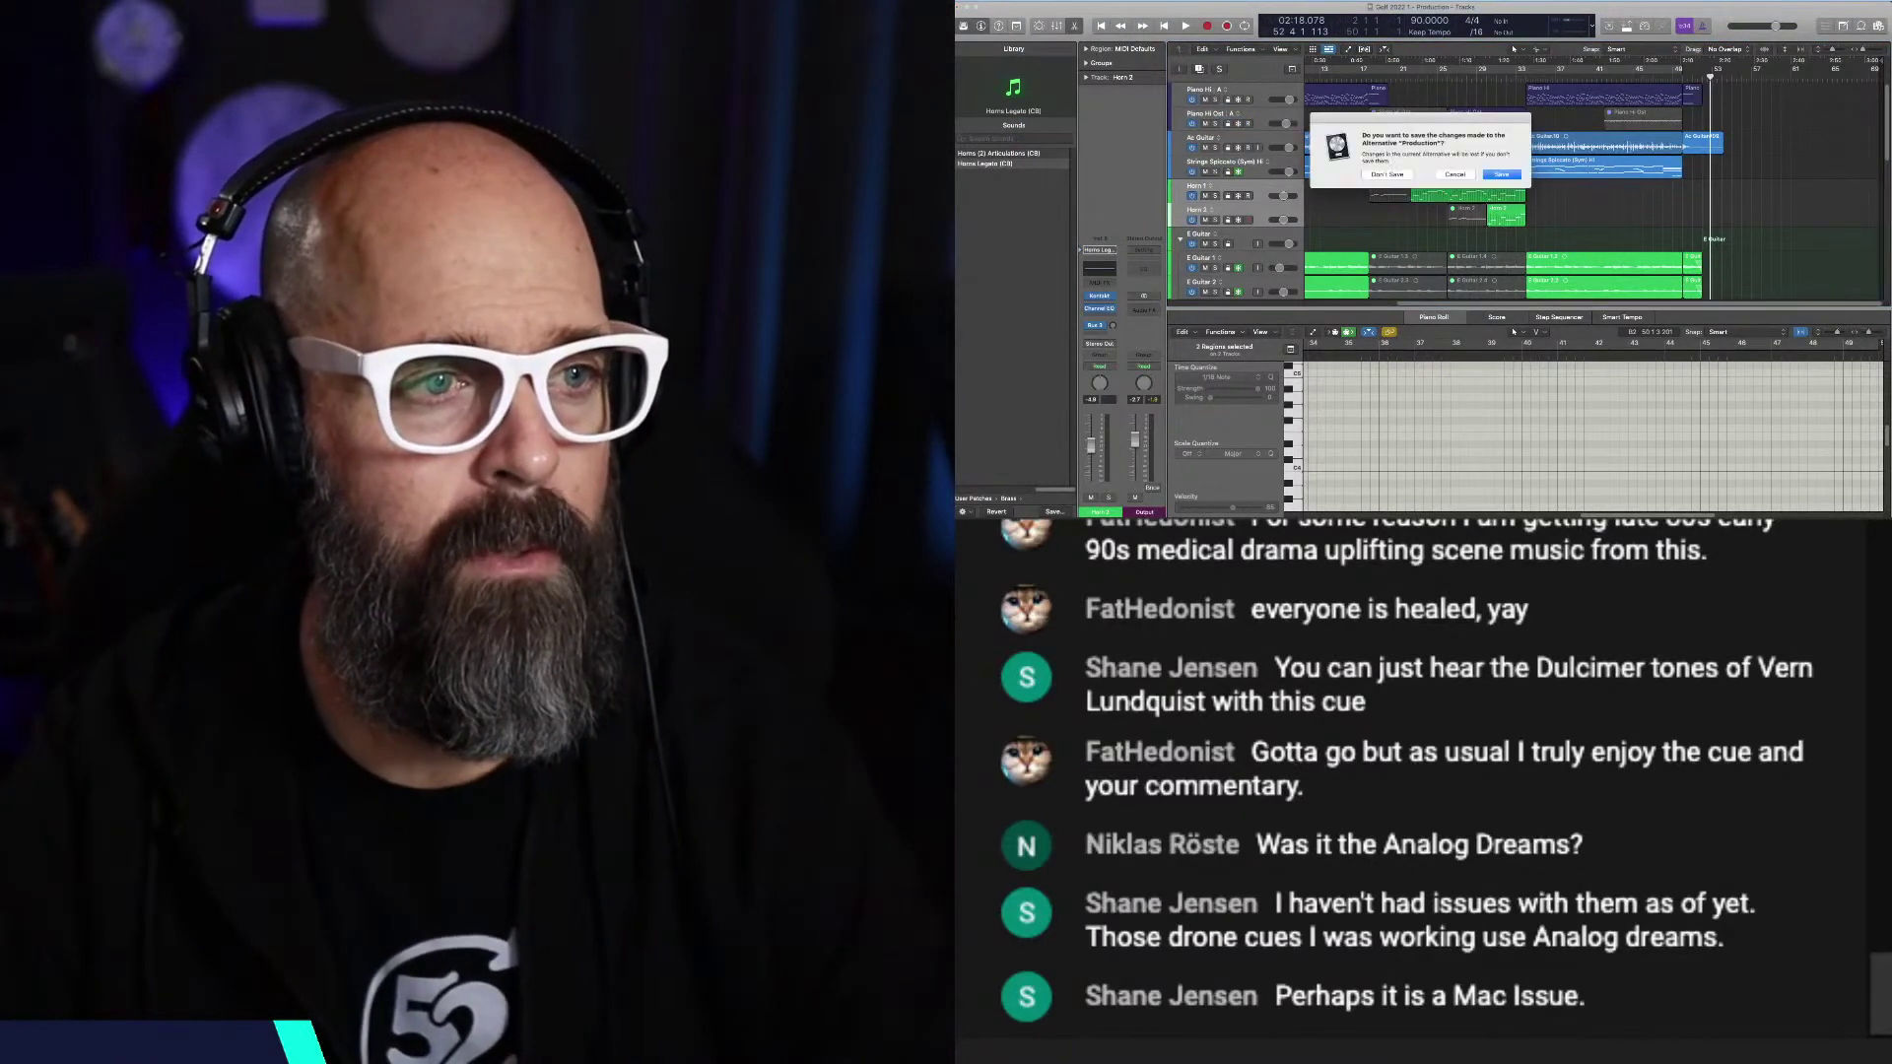
Step: Delete the muted Horn 1 and Horn 2 regions directly before the active horn regions in the middle section
left_click(1468, 212)
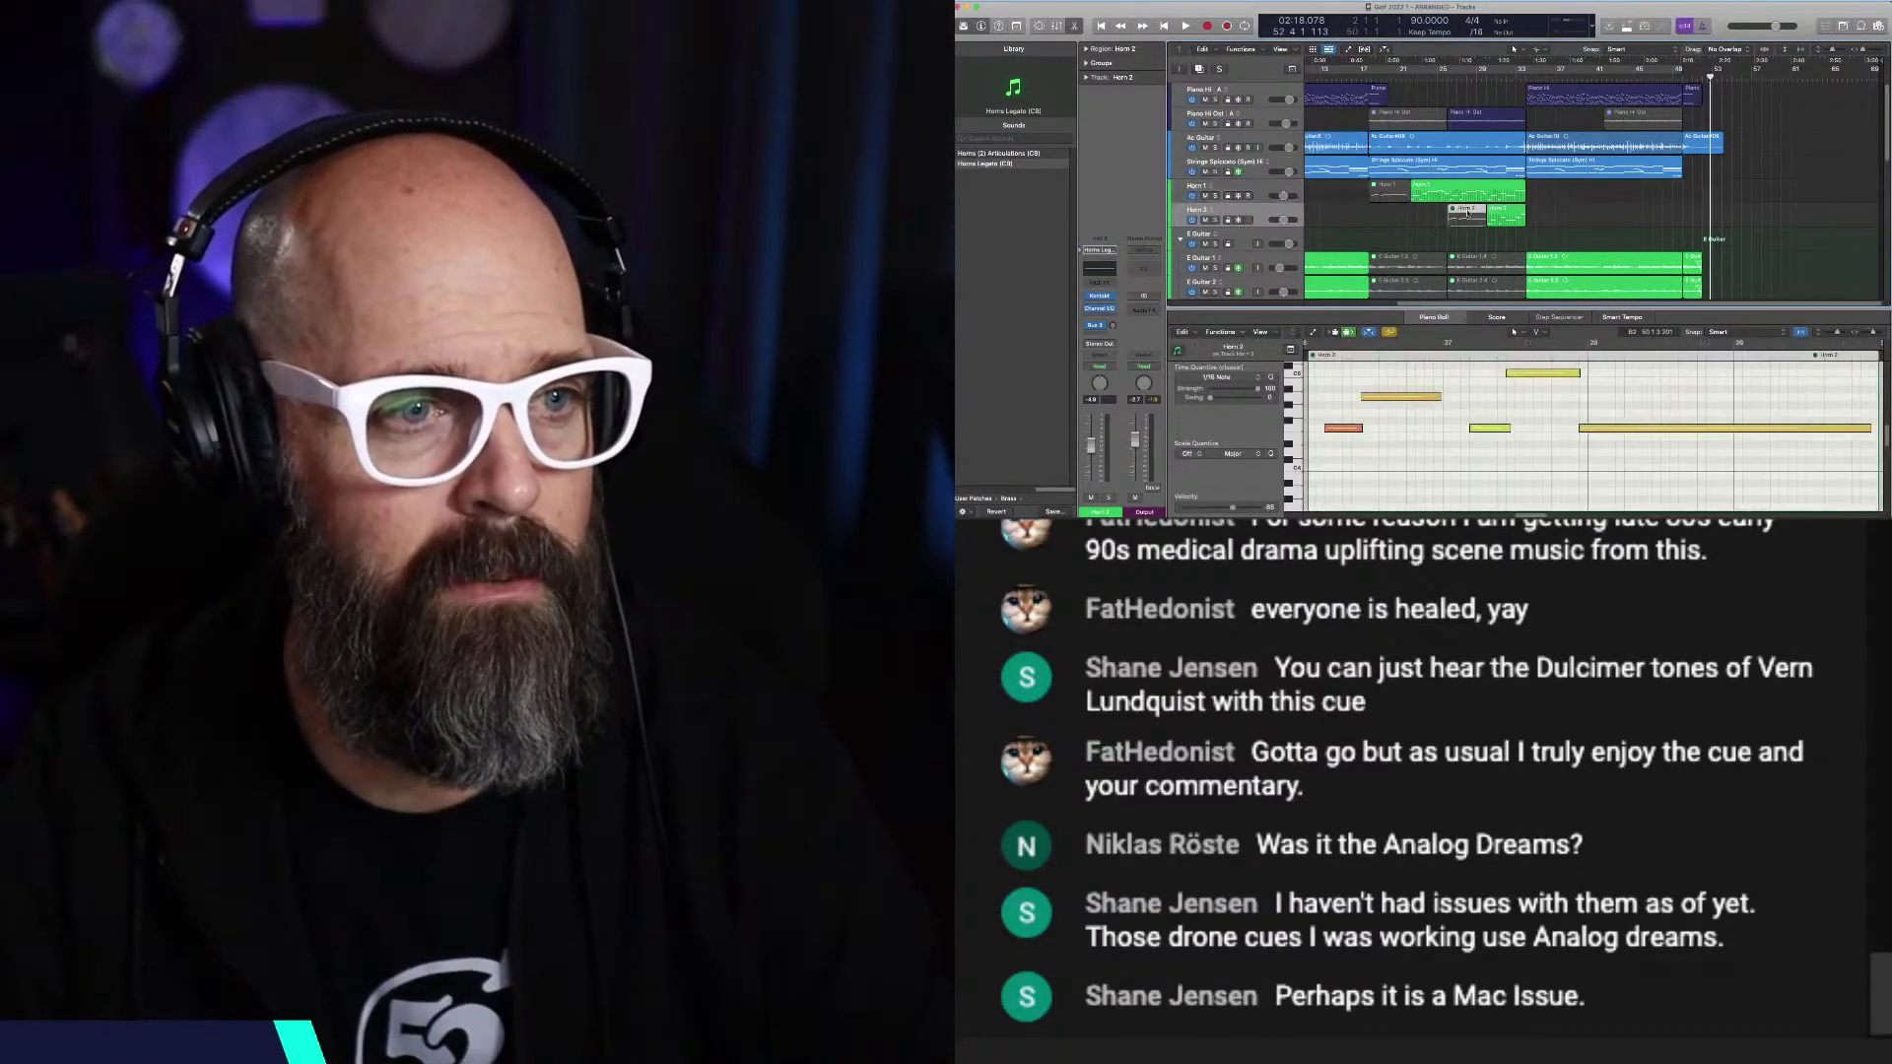
left_click(1398, 195, "shift")
key("Delete")
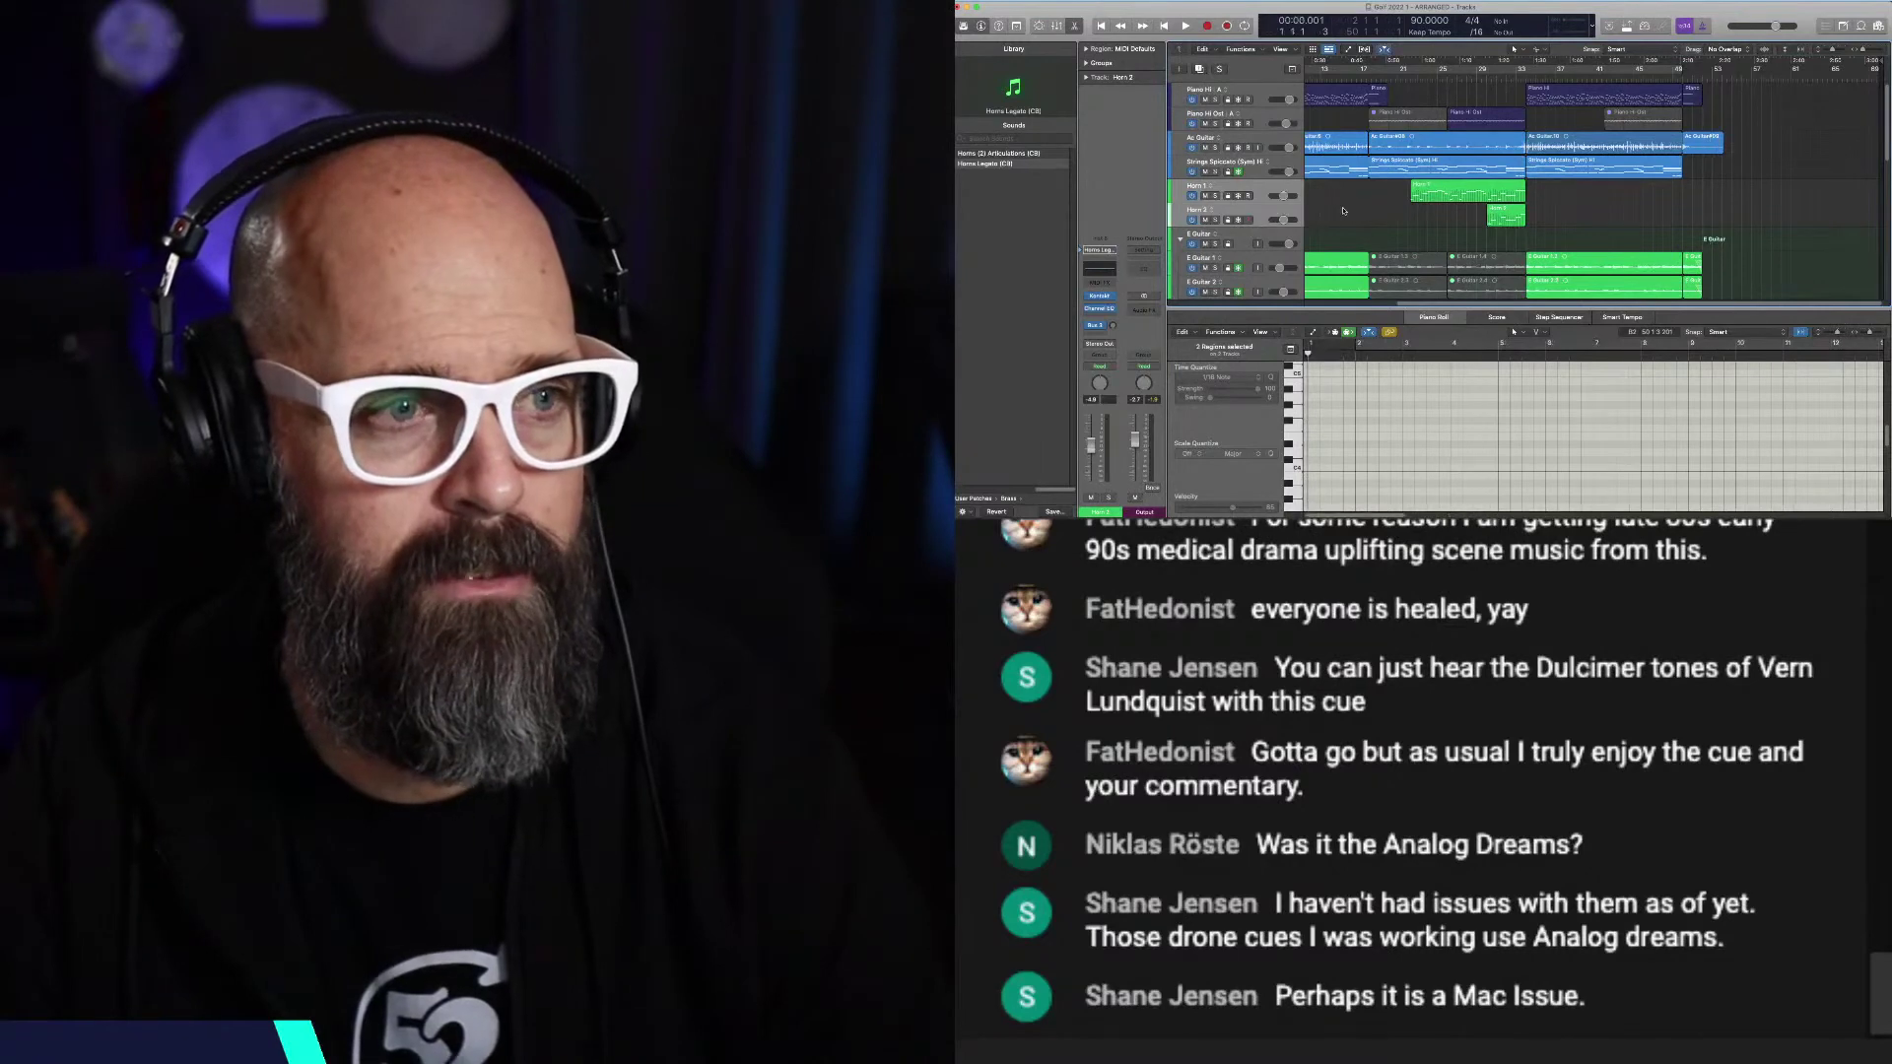
Step: Hide the Piano Roll, set the cycle range around all regions and play the arrangement from the start
key("space")
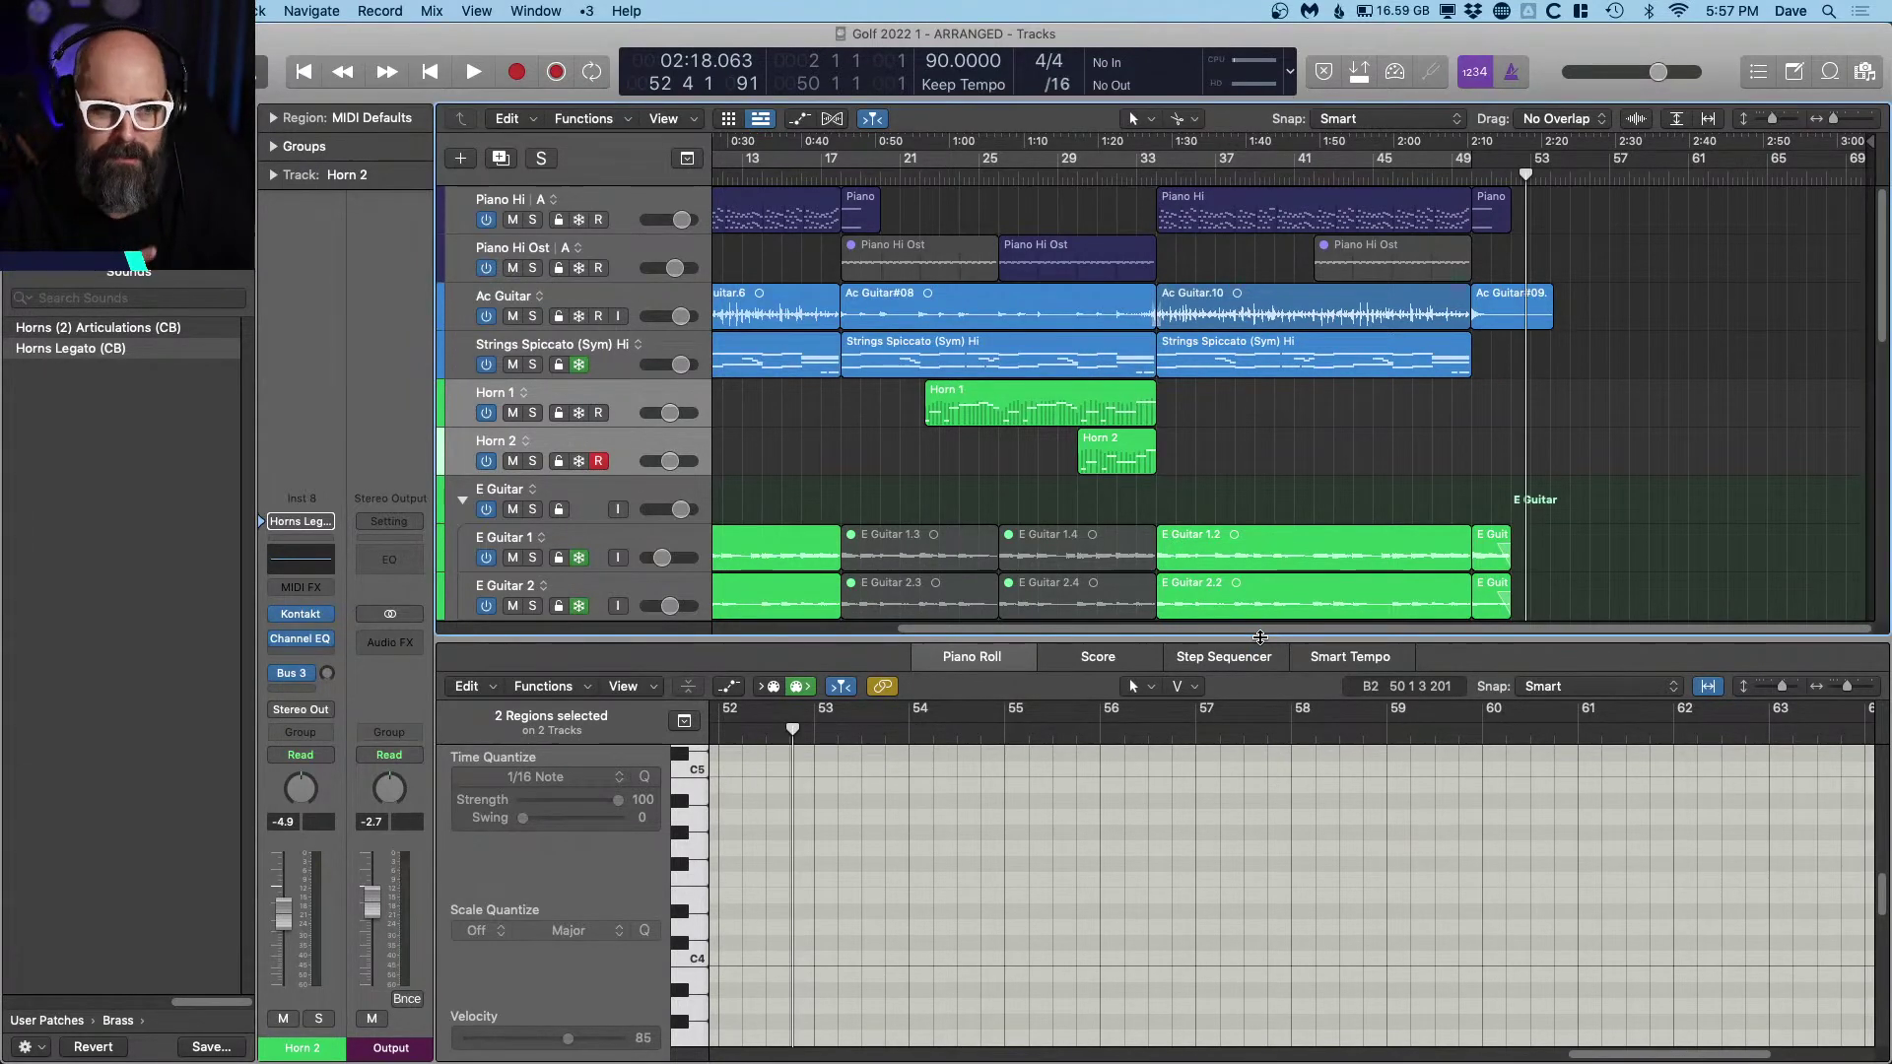
key("e")
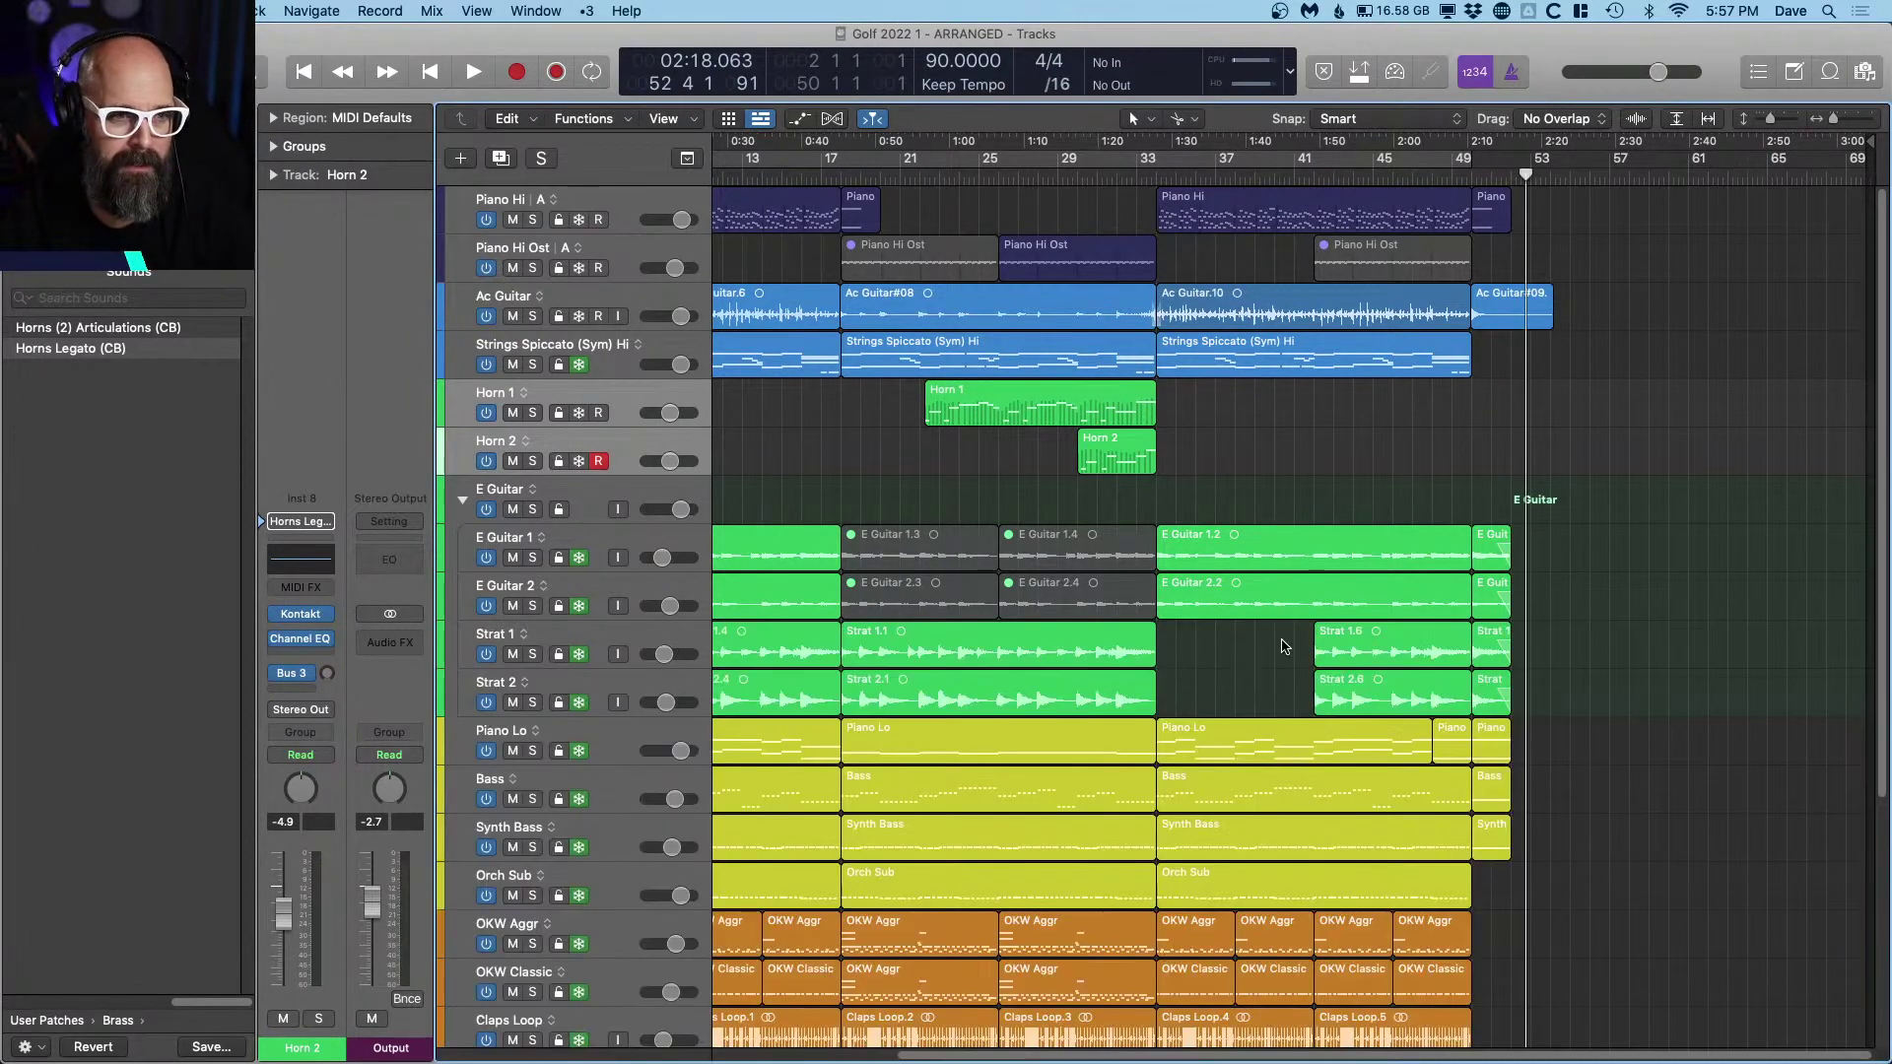
key("super+a")
key("z")
key("super+u")
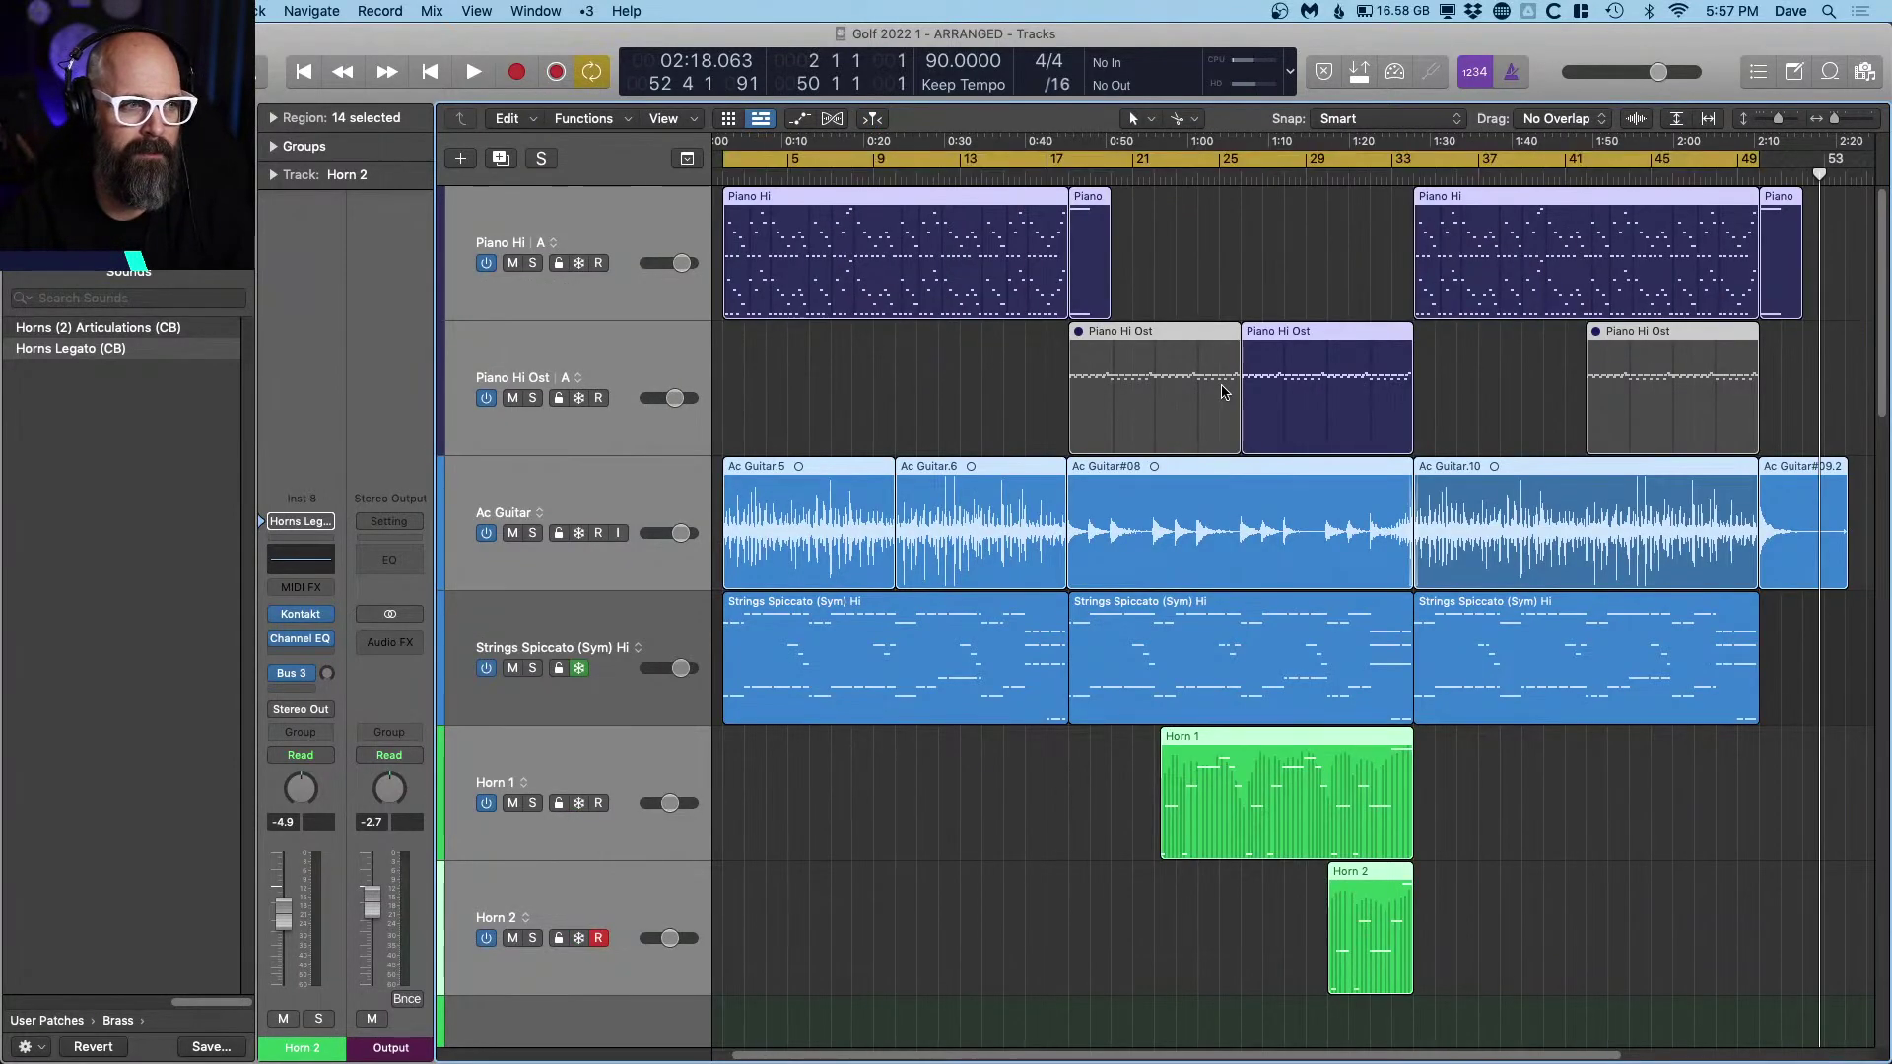
key("space")
key("super+Up")
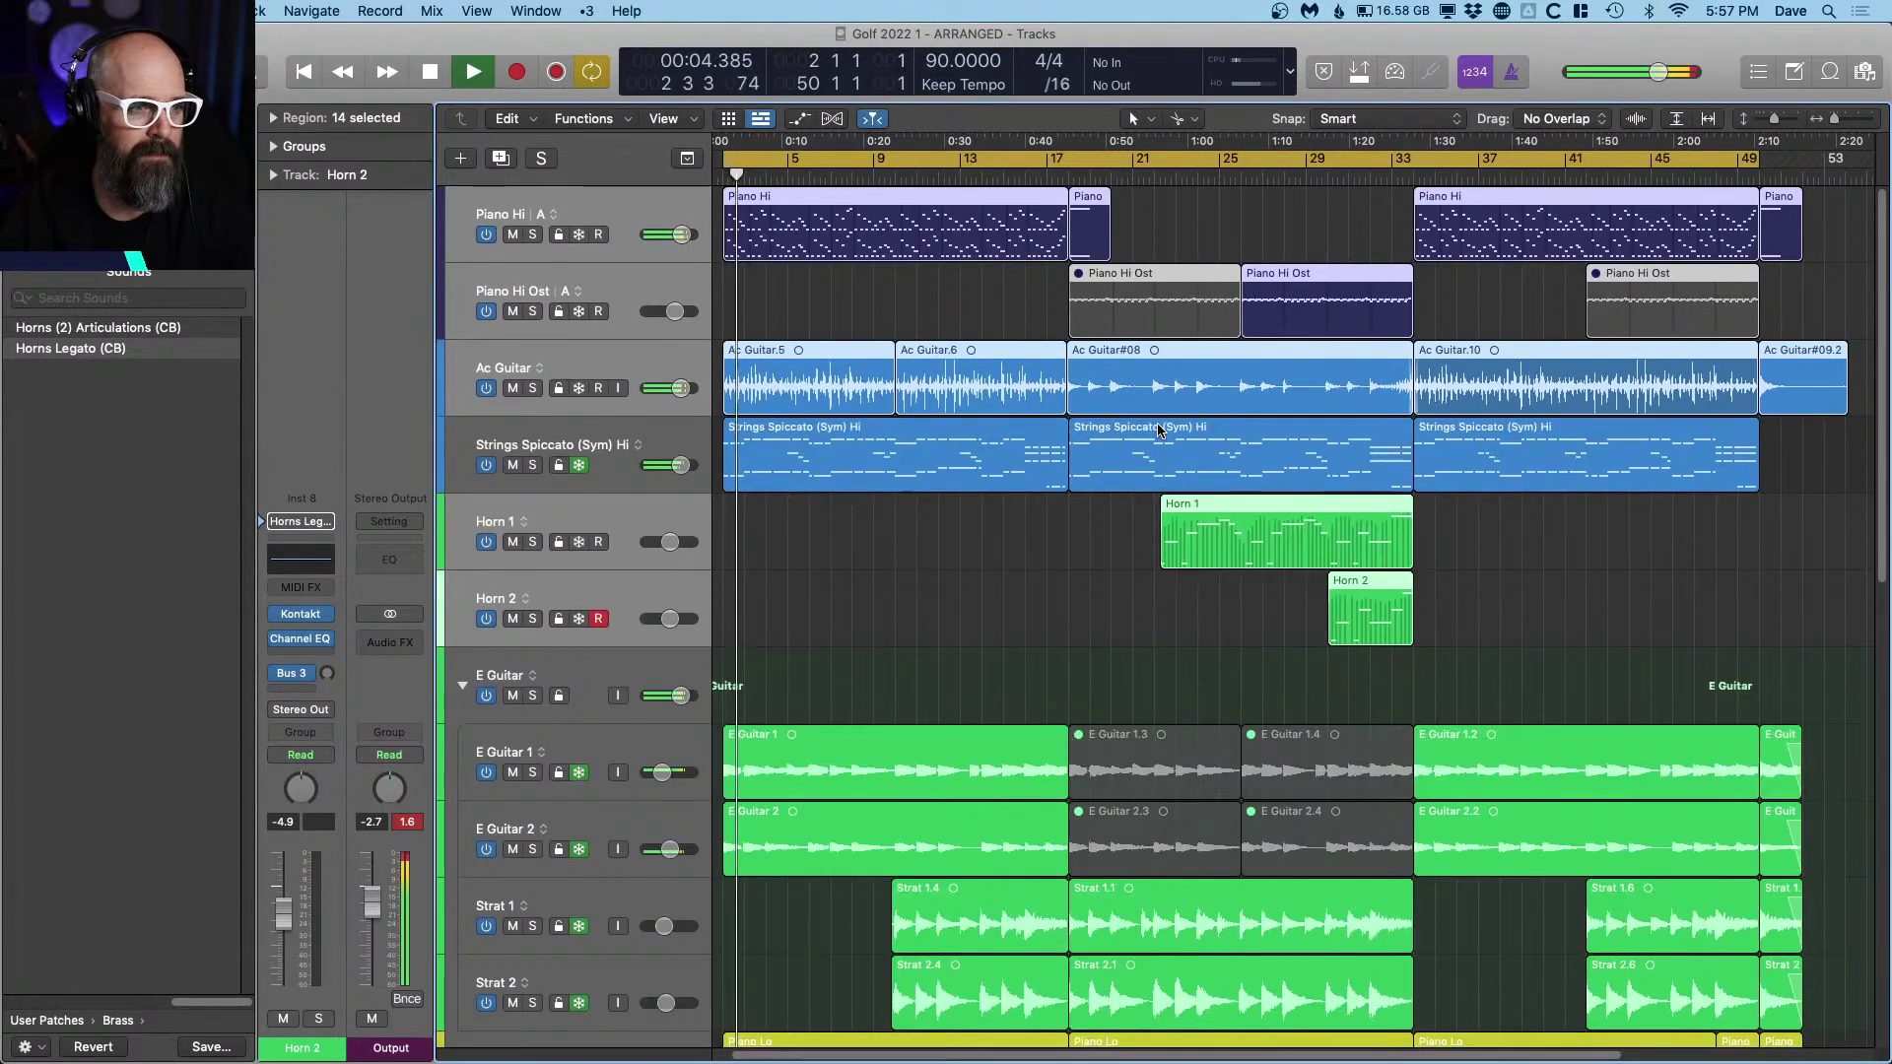
Step: Review the tracks during playback, turn the cycle off and listen to the transition into the middle section at bar 18
left_click(611, 373)
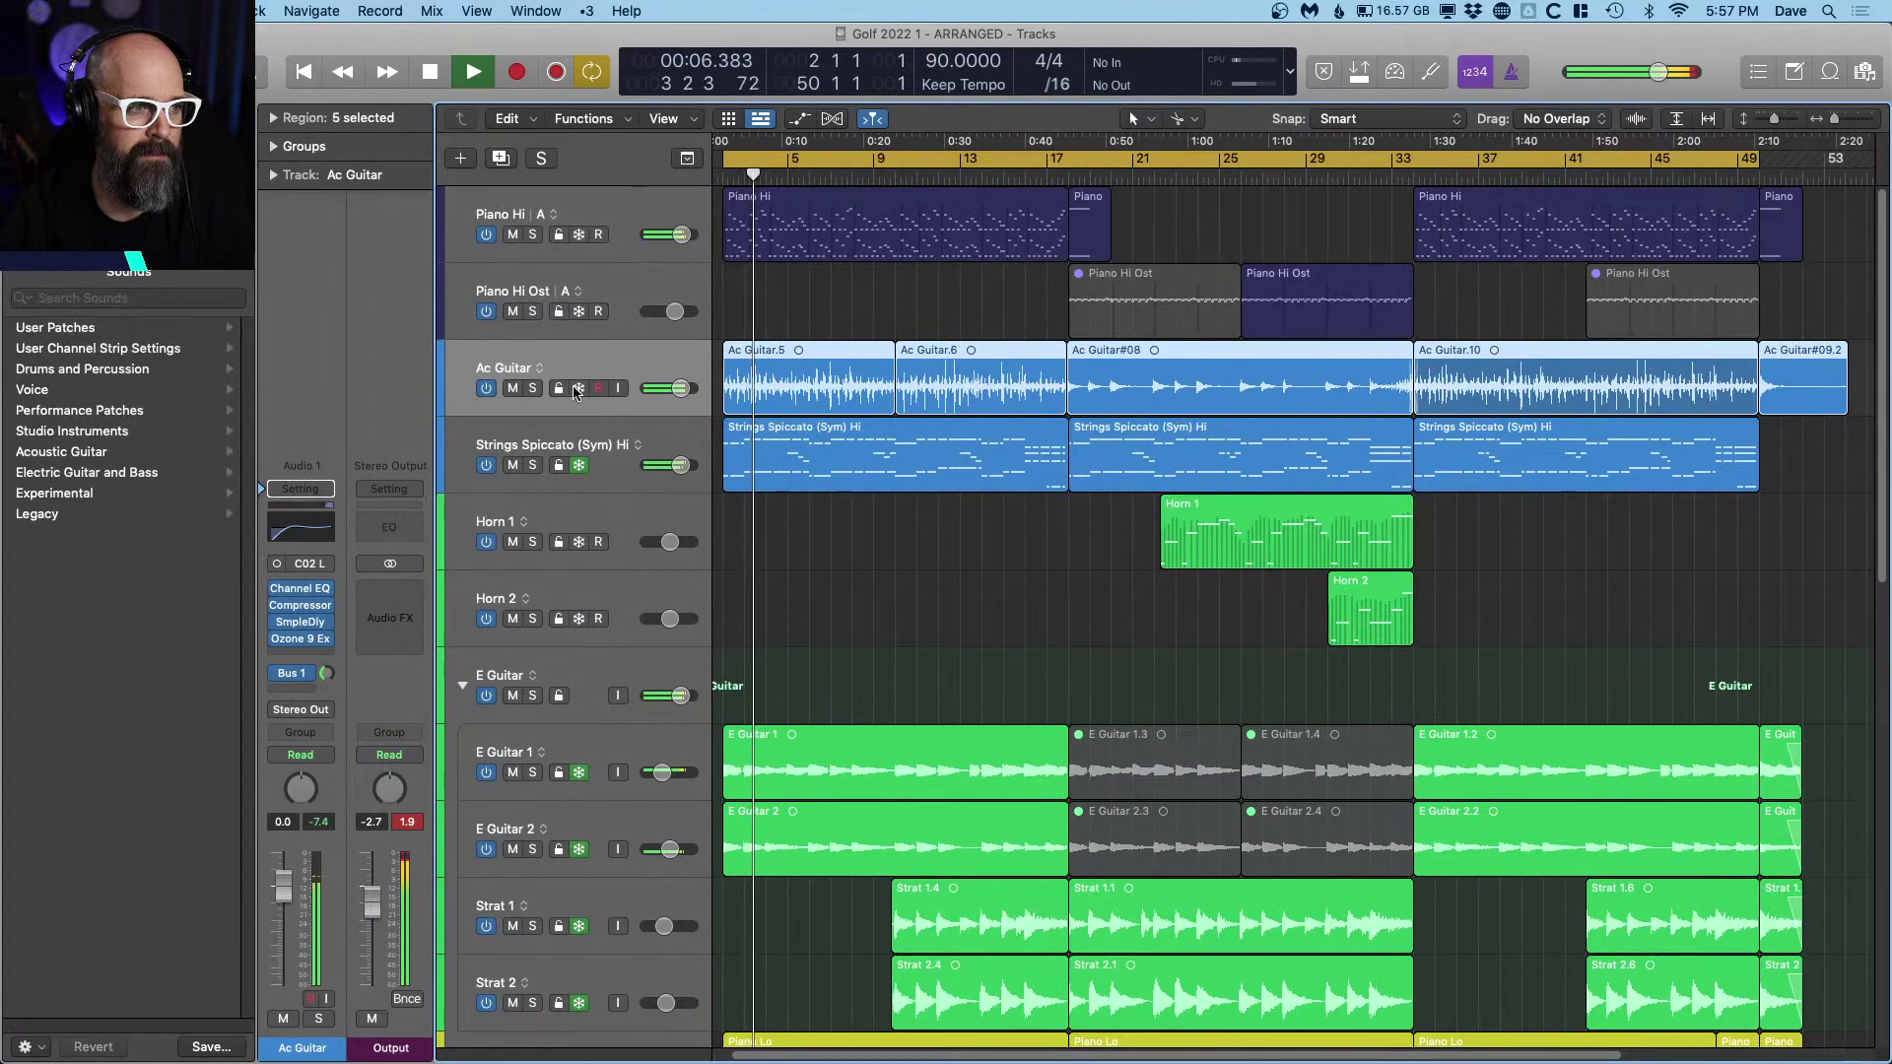
scroll(838, 617, "down", 5)
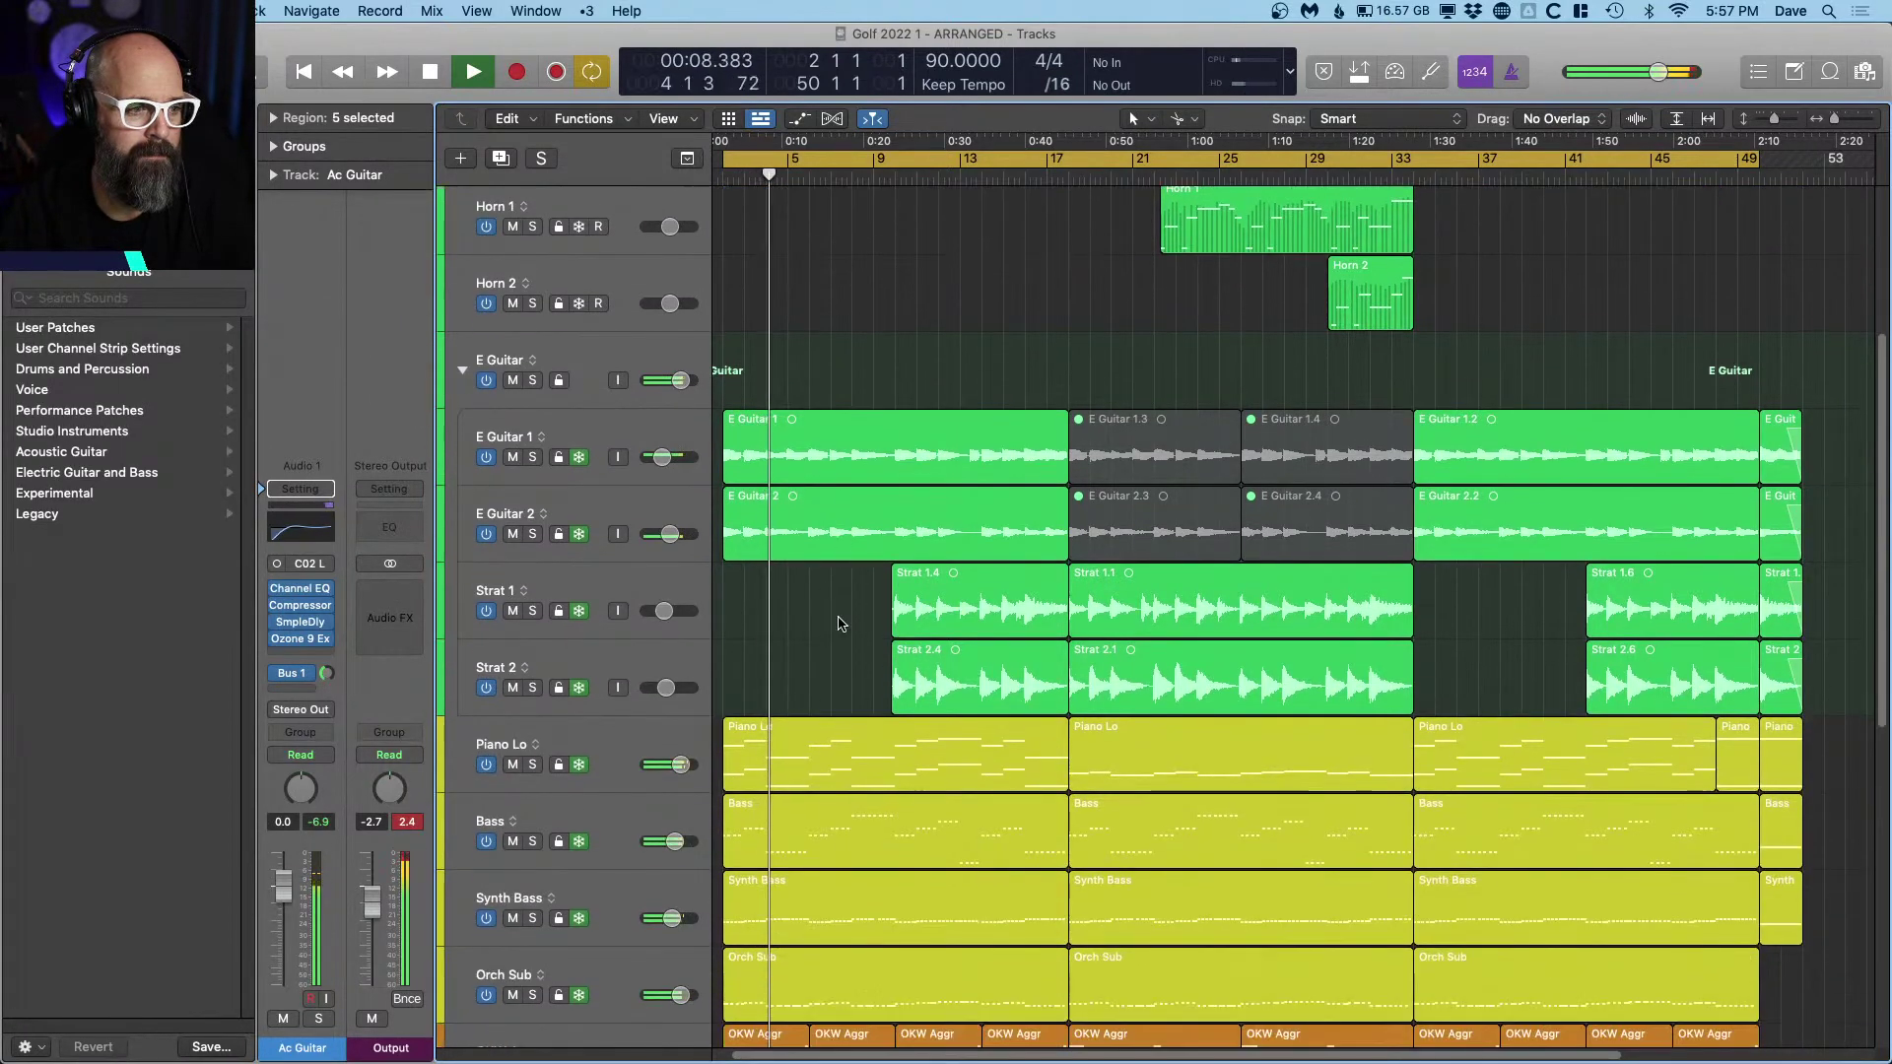
scroll(838, 621, "down", 3)
scroll(828, 435, "up", 3)
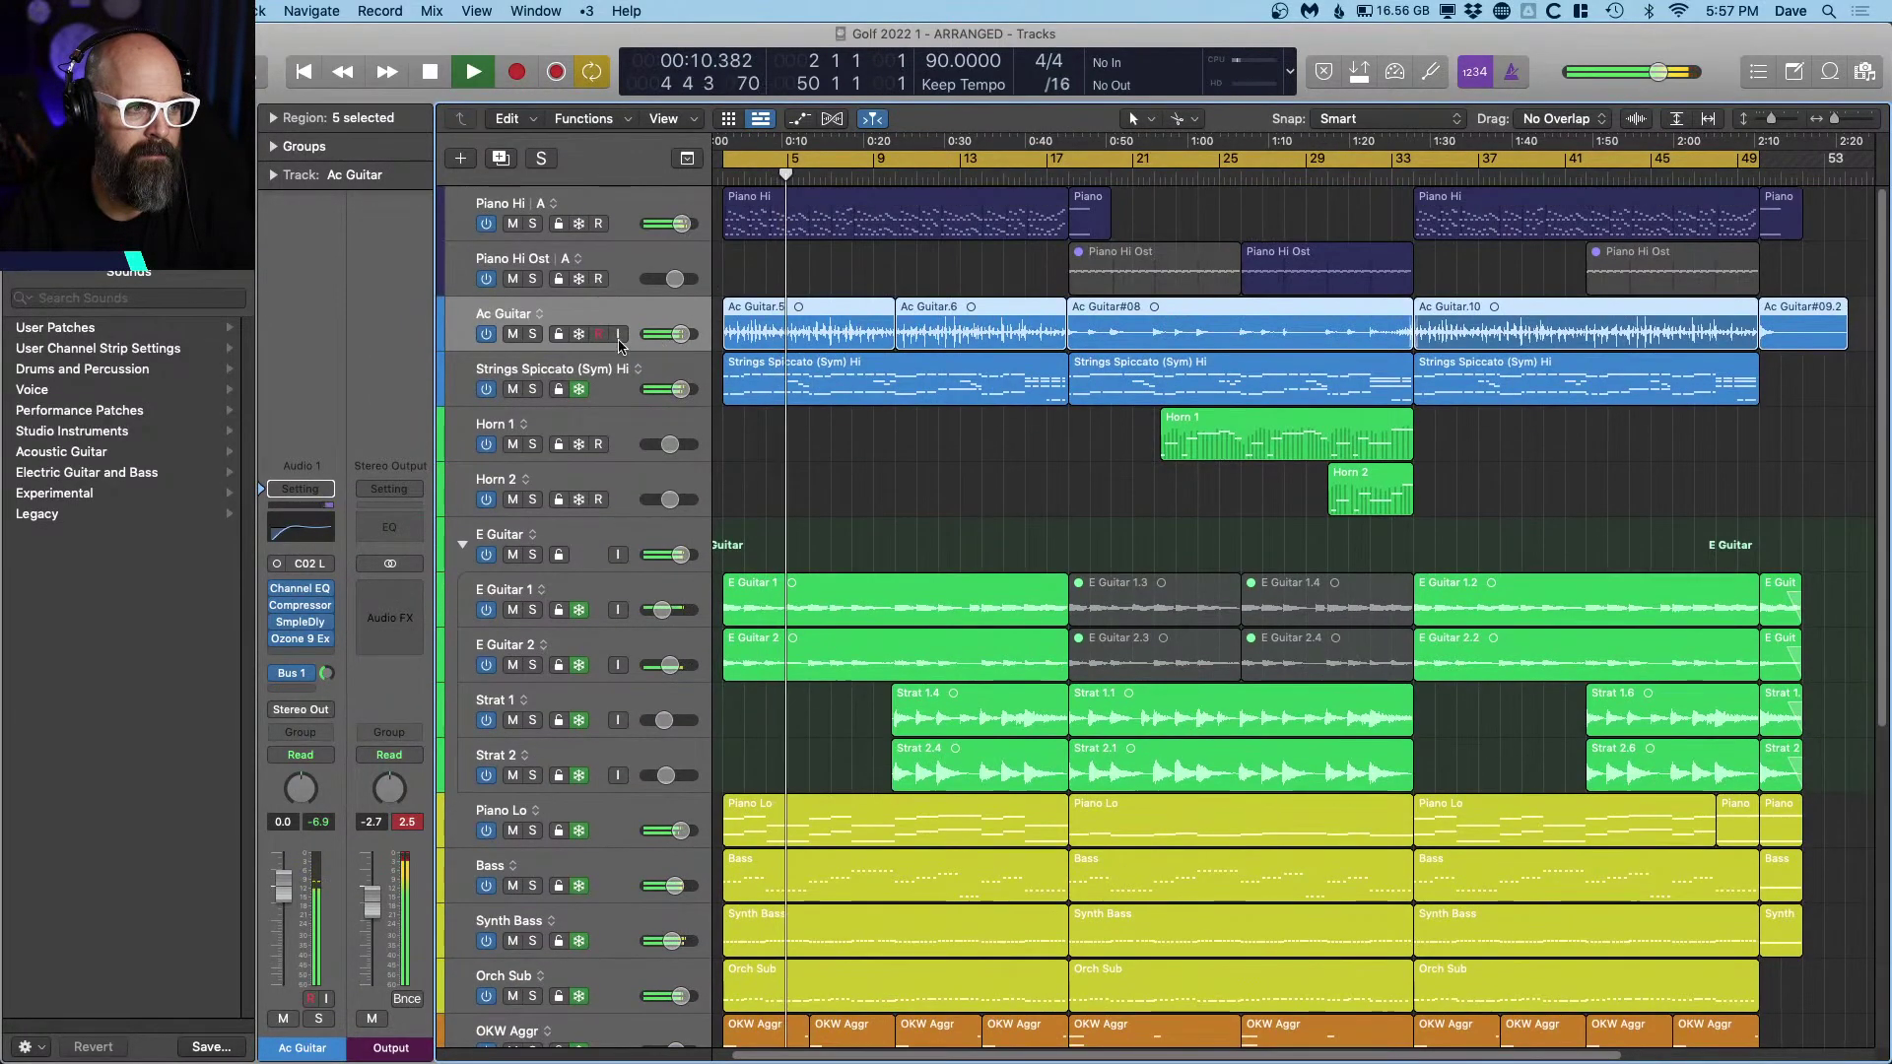
left_click(1050, 169)
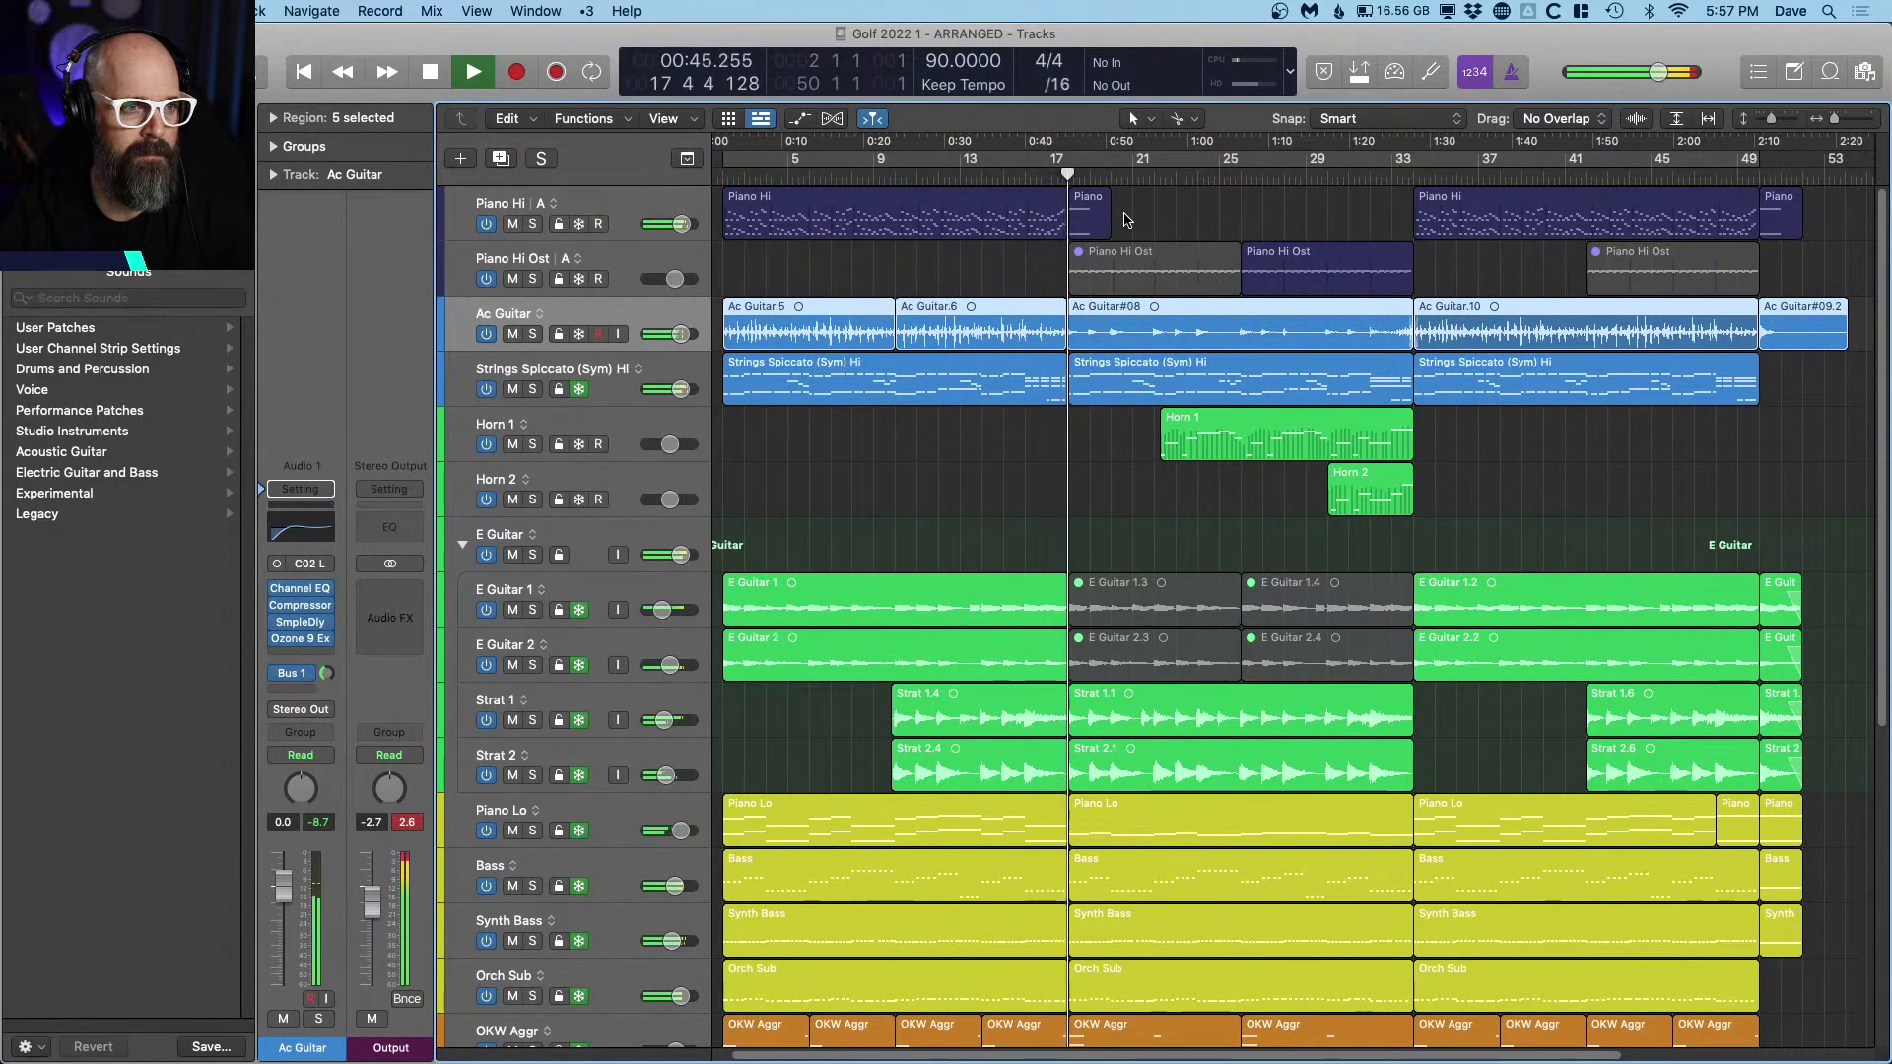
left_click(1147, 261)
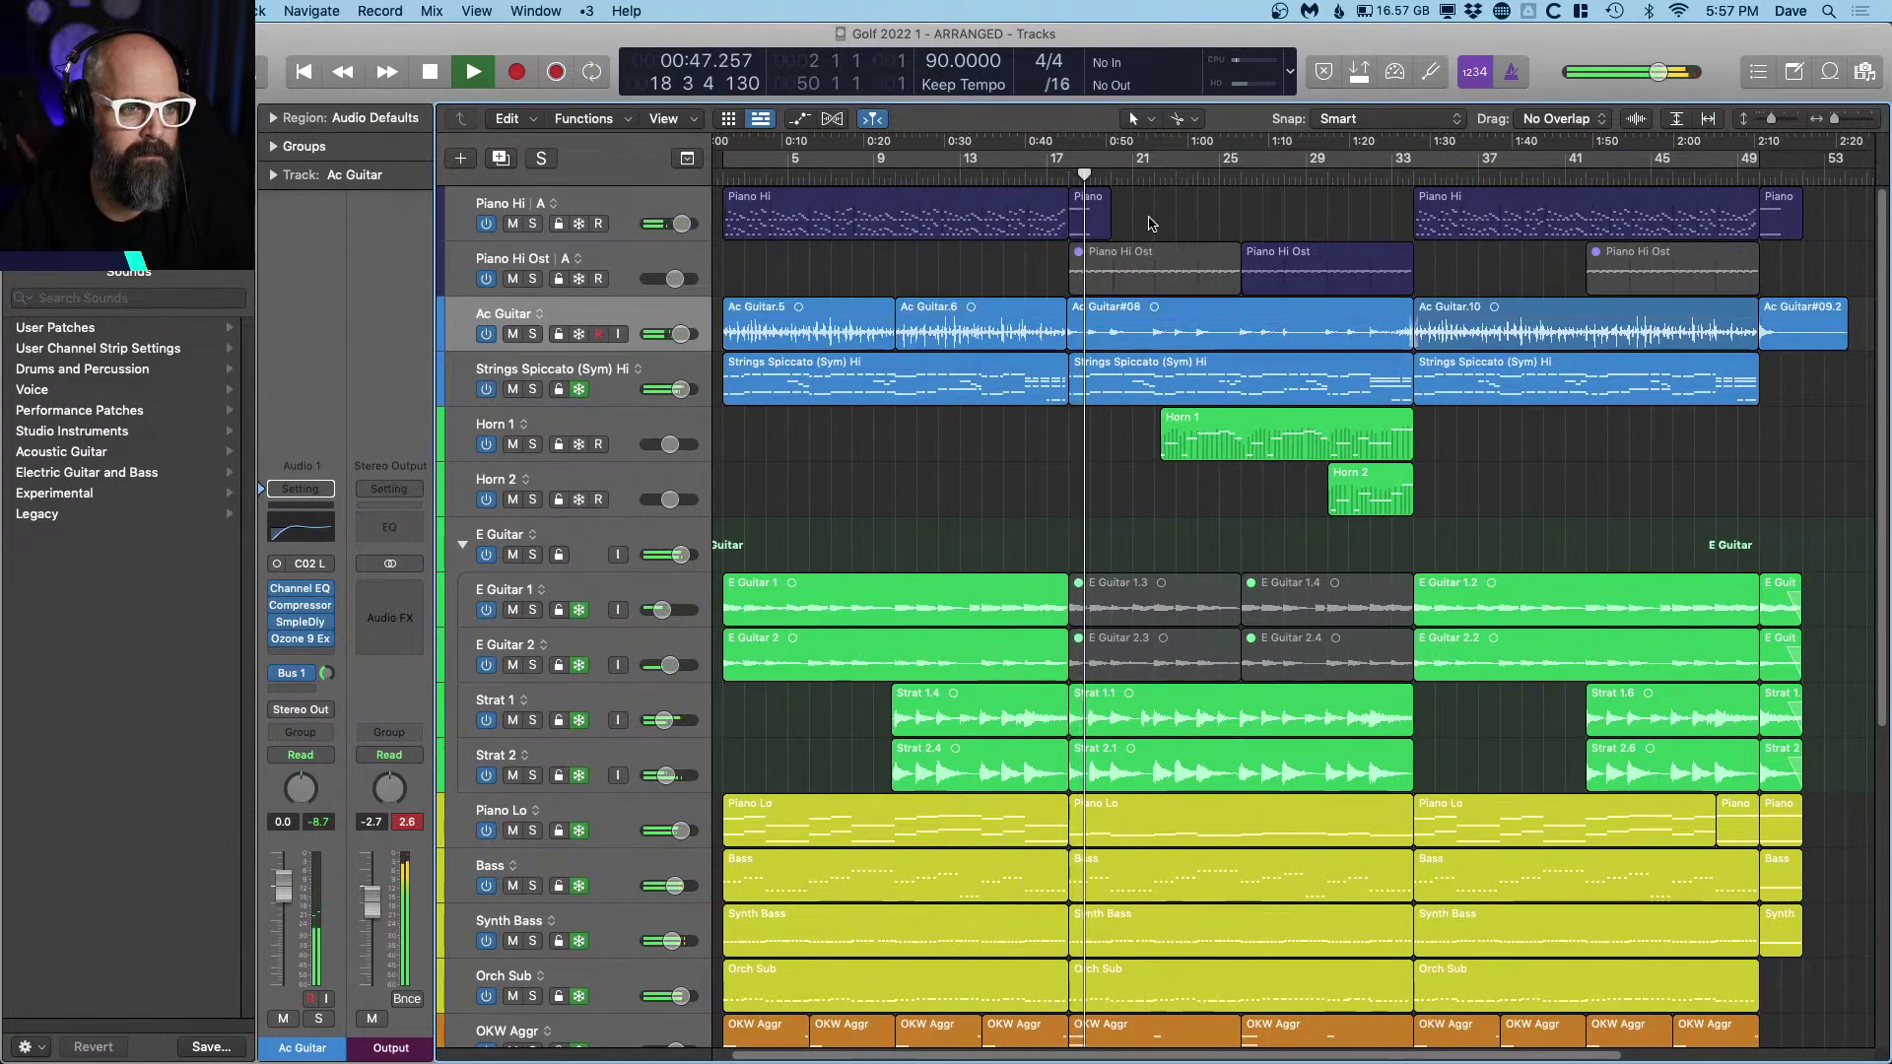
Step: Compare the middle section with and without the Strings Spiccato (Sym) Hi track by briefly muting it
left_click(1133, 382)
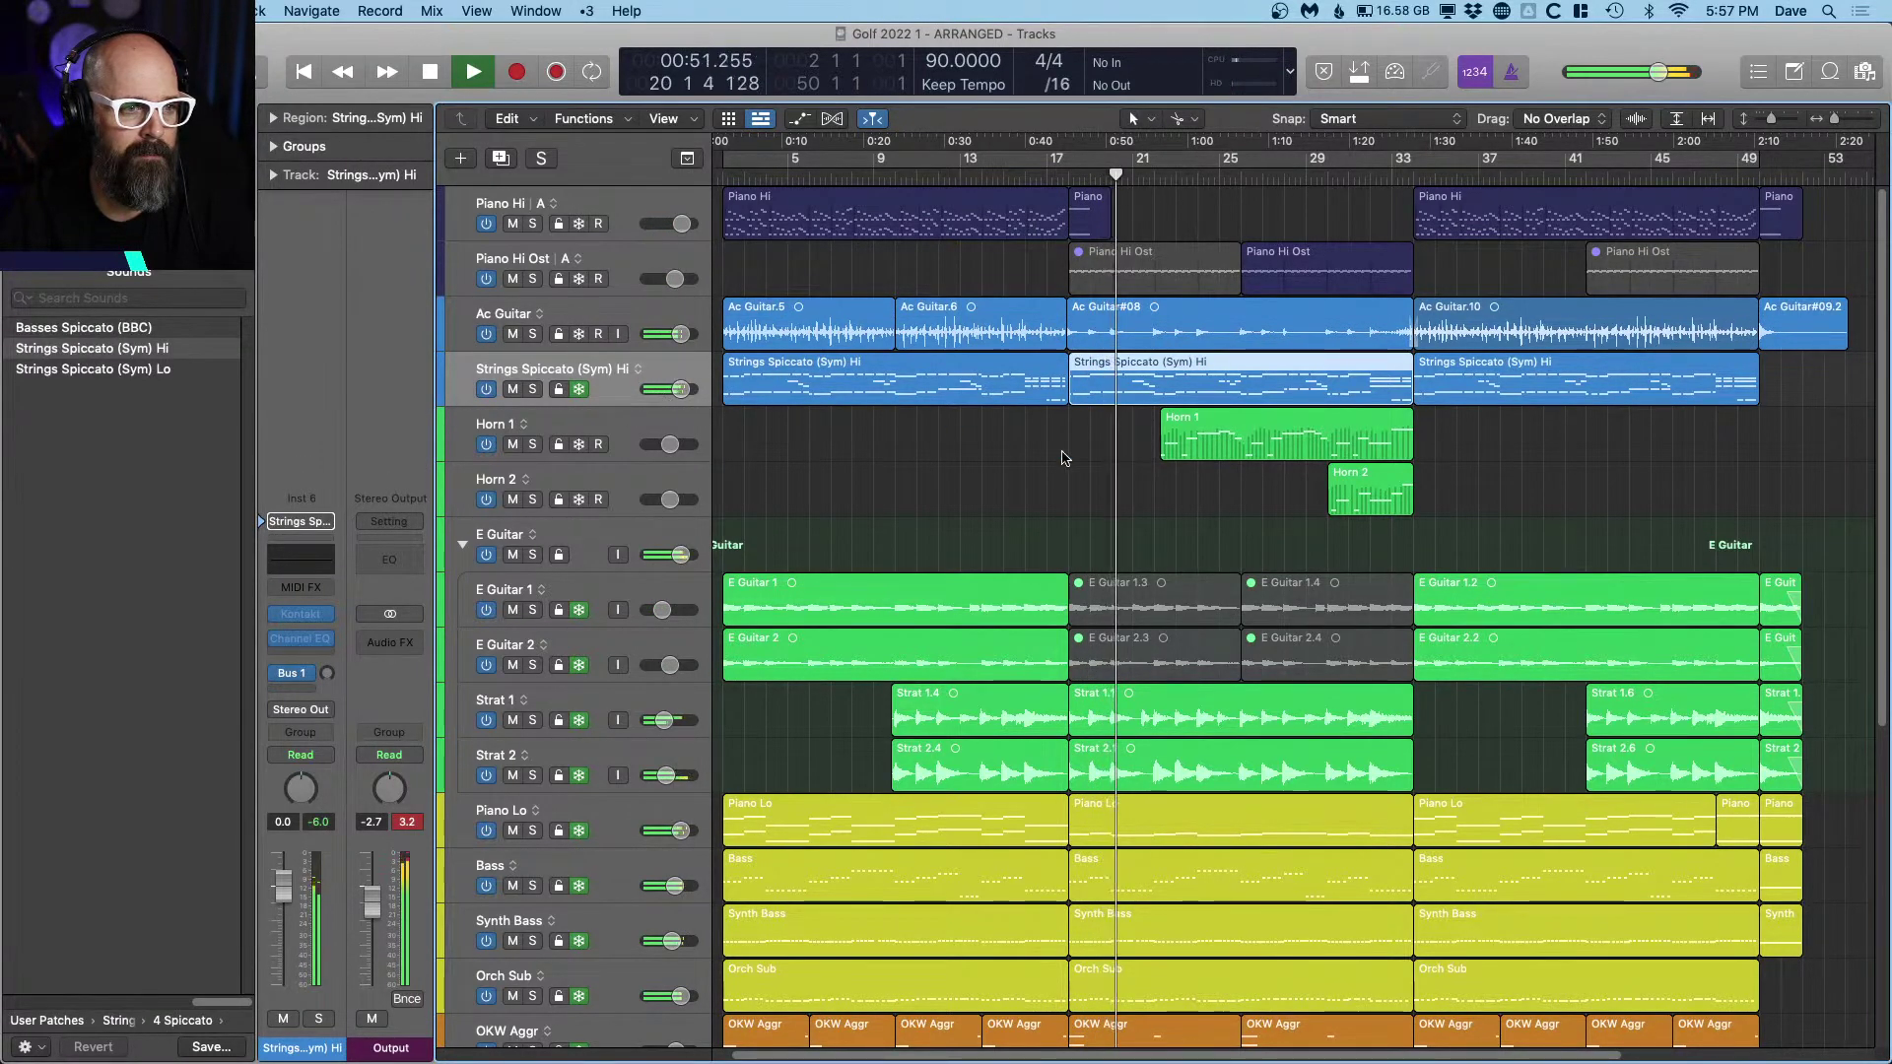
left_click(847, 415)
left_click(512, 389)
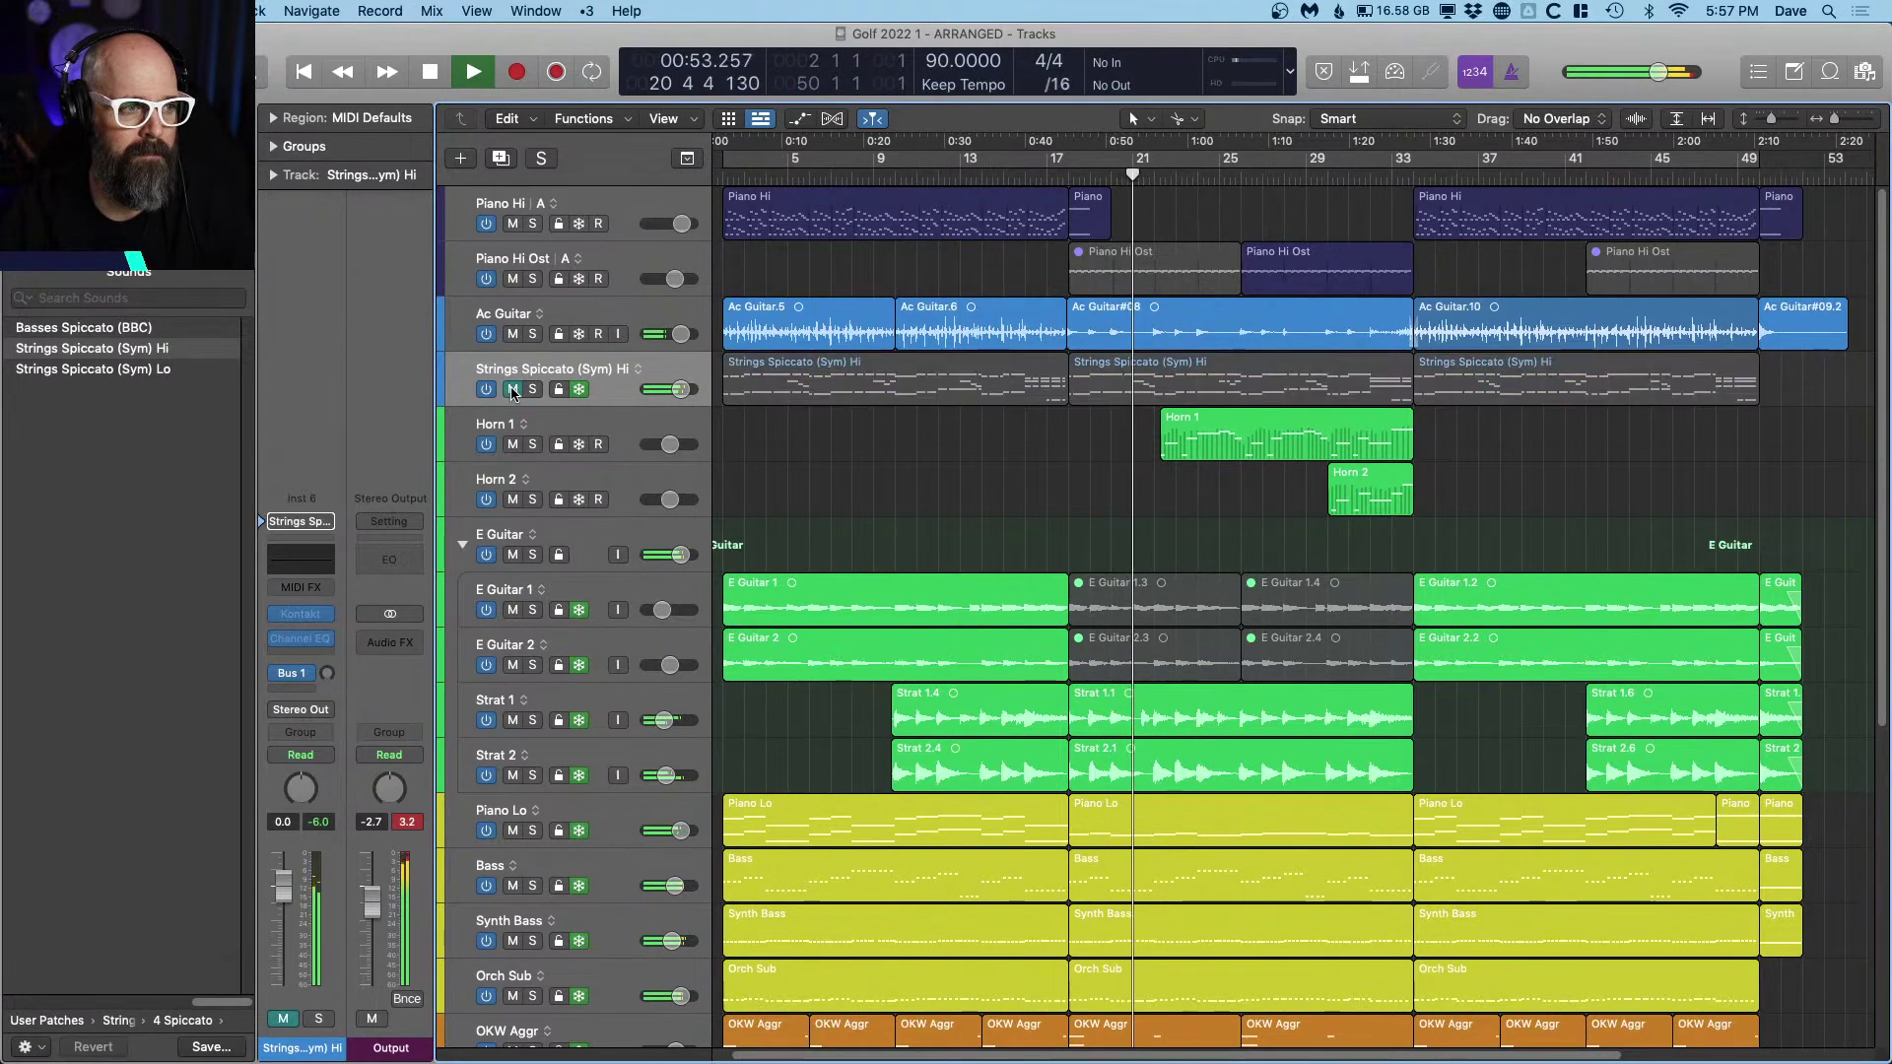
left_click(513, 389)
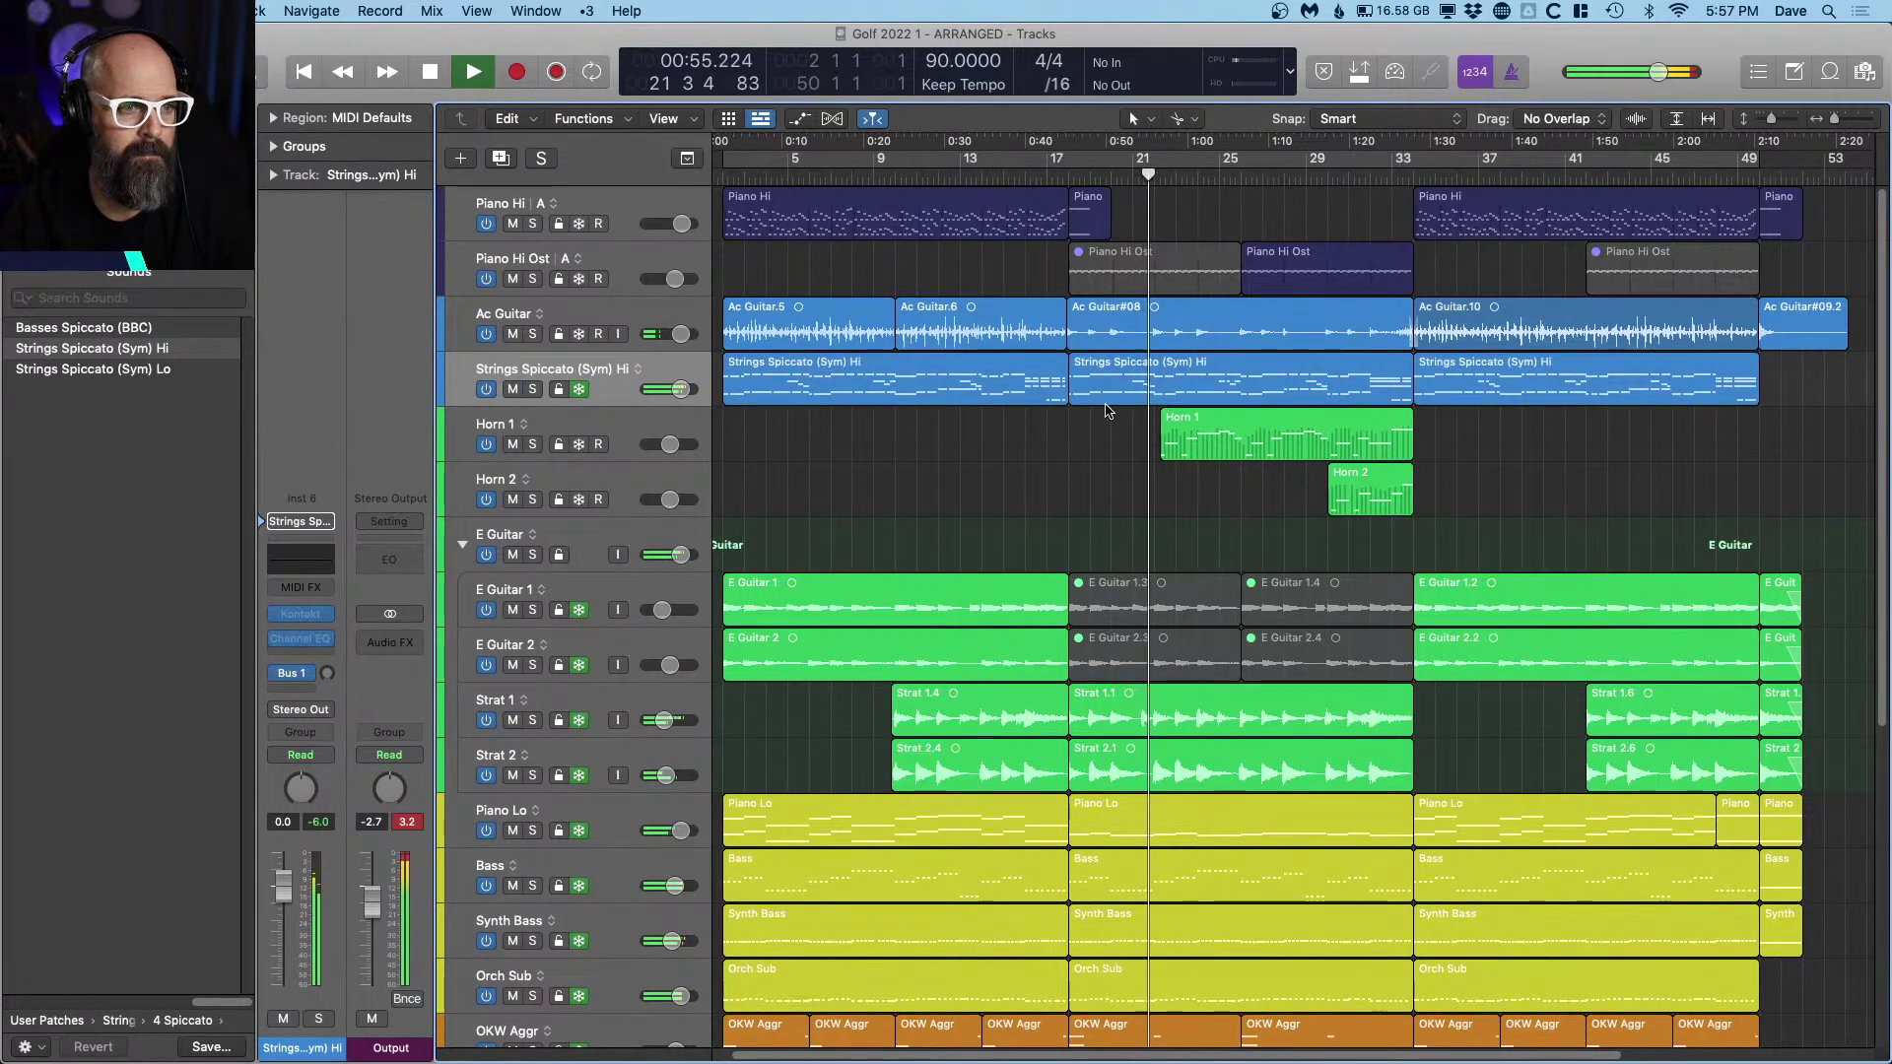
Step: Unfreeze Strings Spiccato (Sym) Hi, split its middle region at bar 26 and delete the first half
left_click(1128, 382)
key("space")
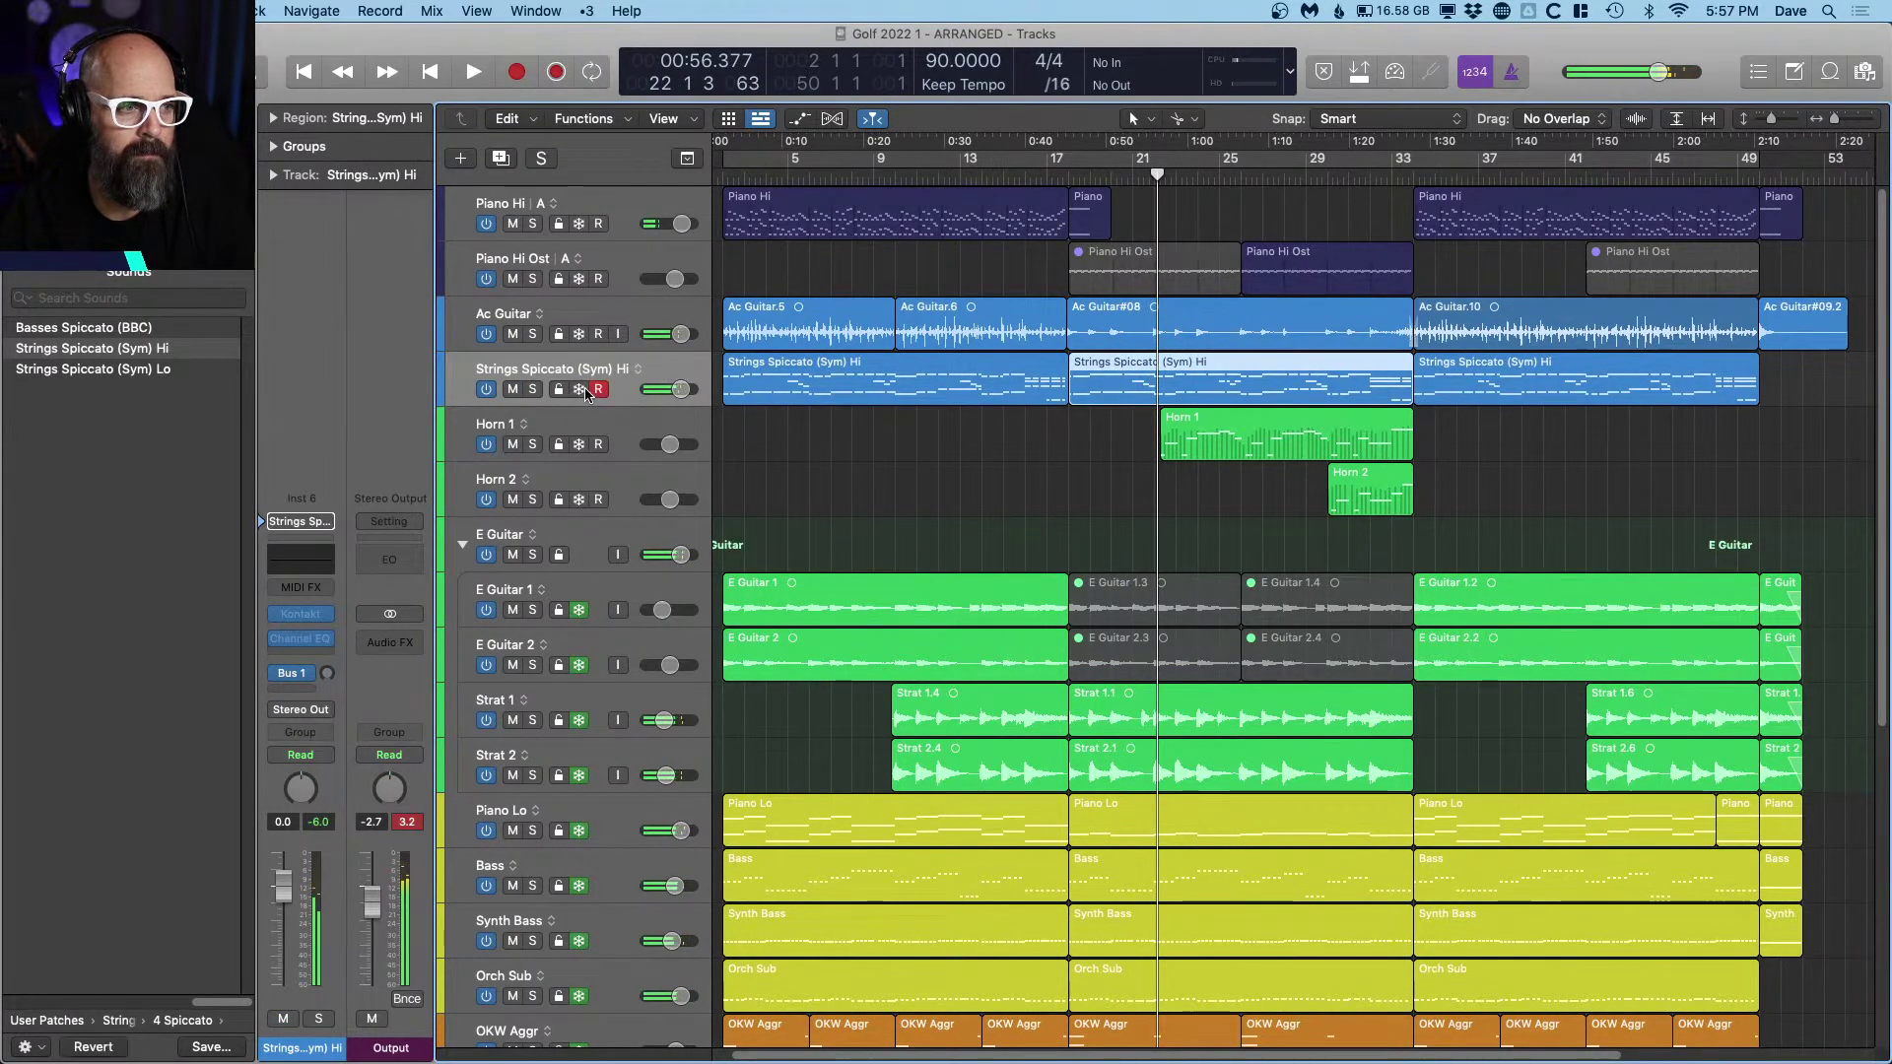
left_click(1243, 379, "super")
left_click(1211, 382)
key("Delete")
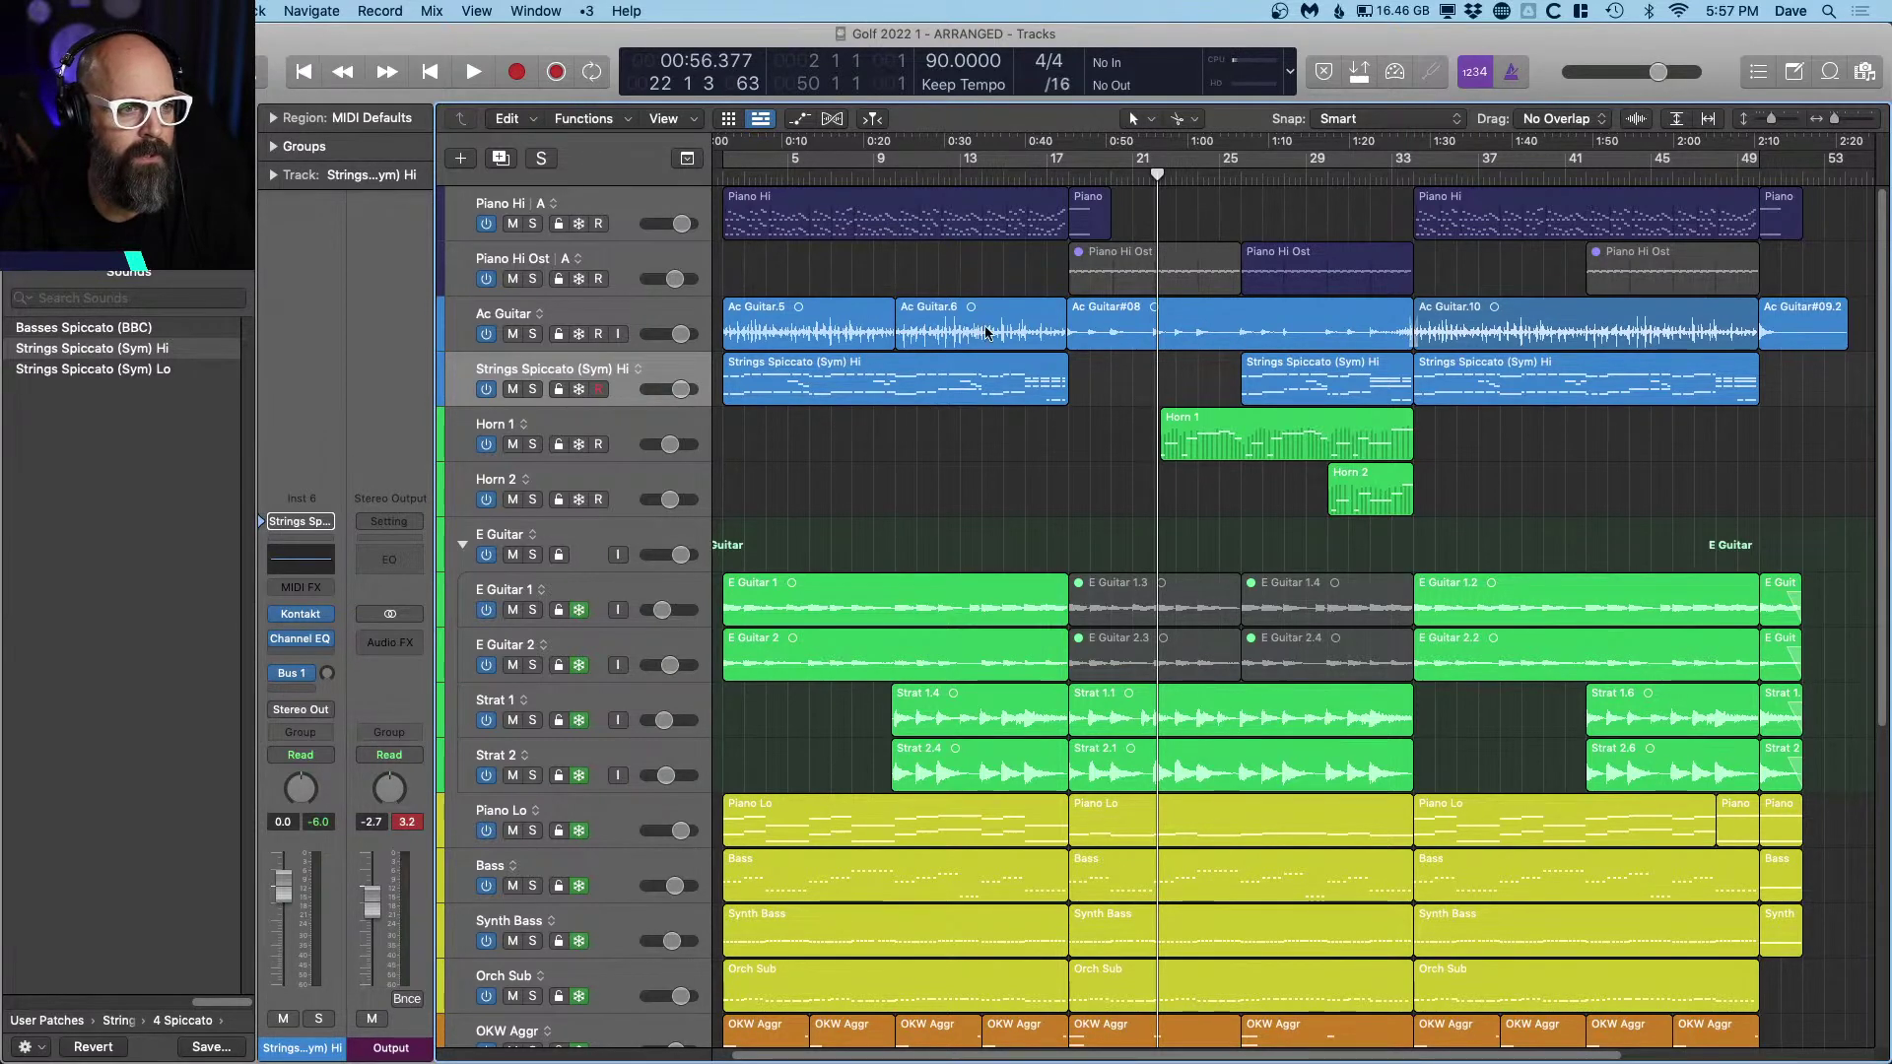
Step: Refreeze Strings Spiccato (Sym) Hi and play the transition into the middle section at bar 18
left_click(578, 390)
key("space")
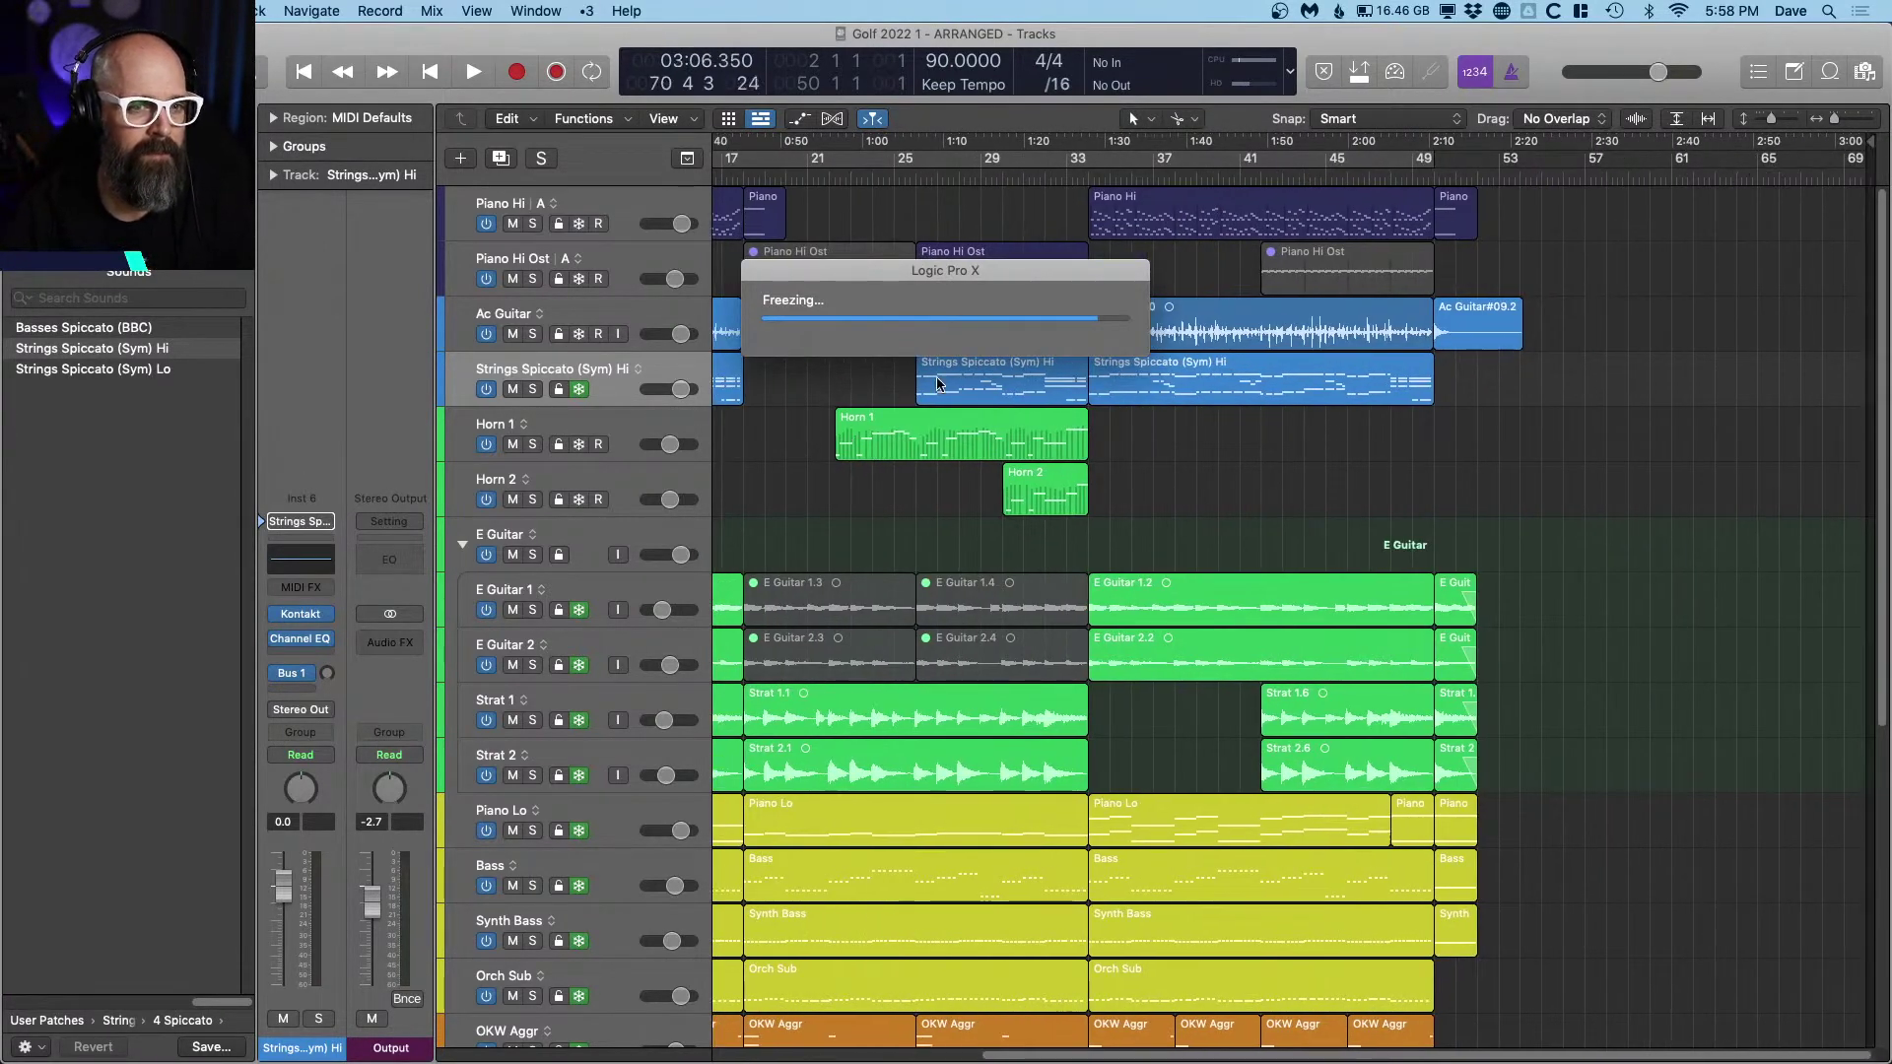
key("space")
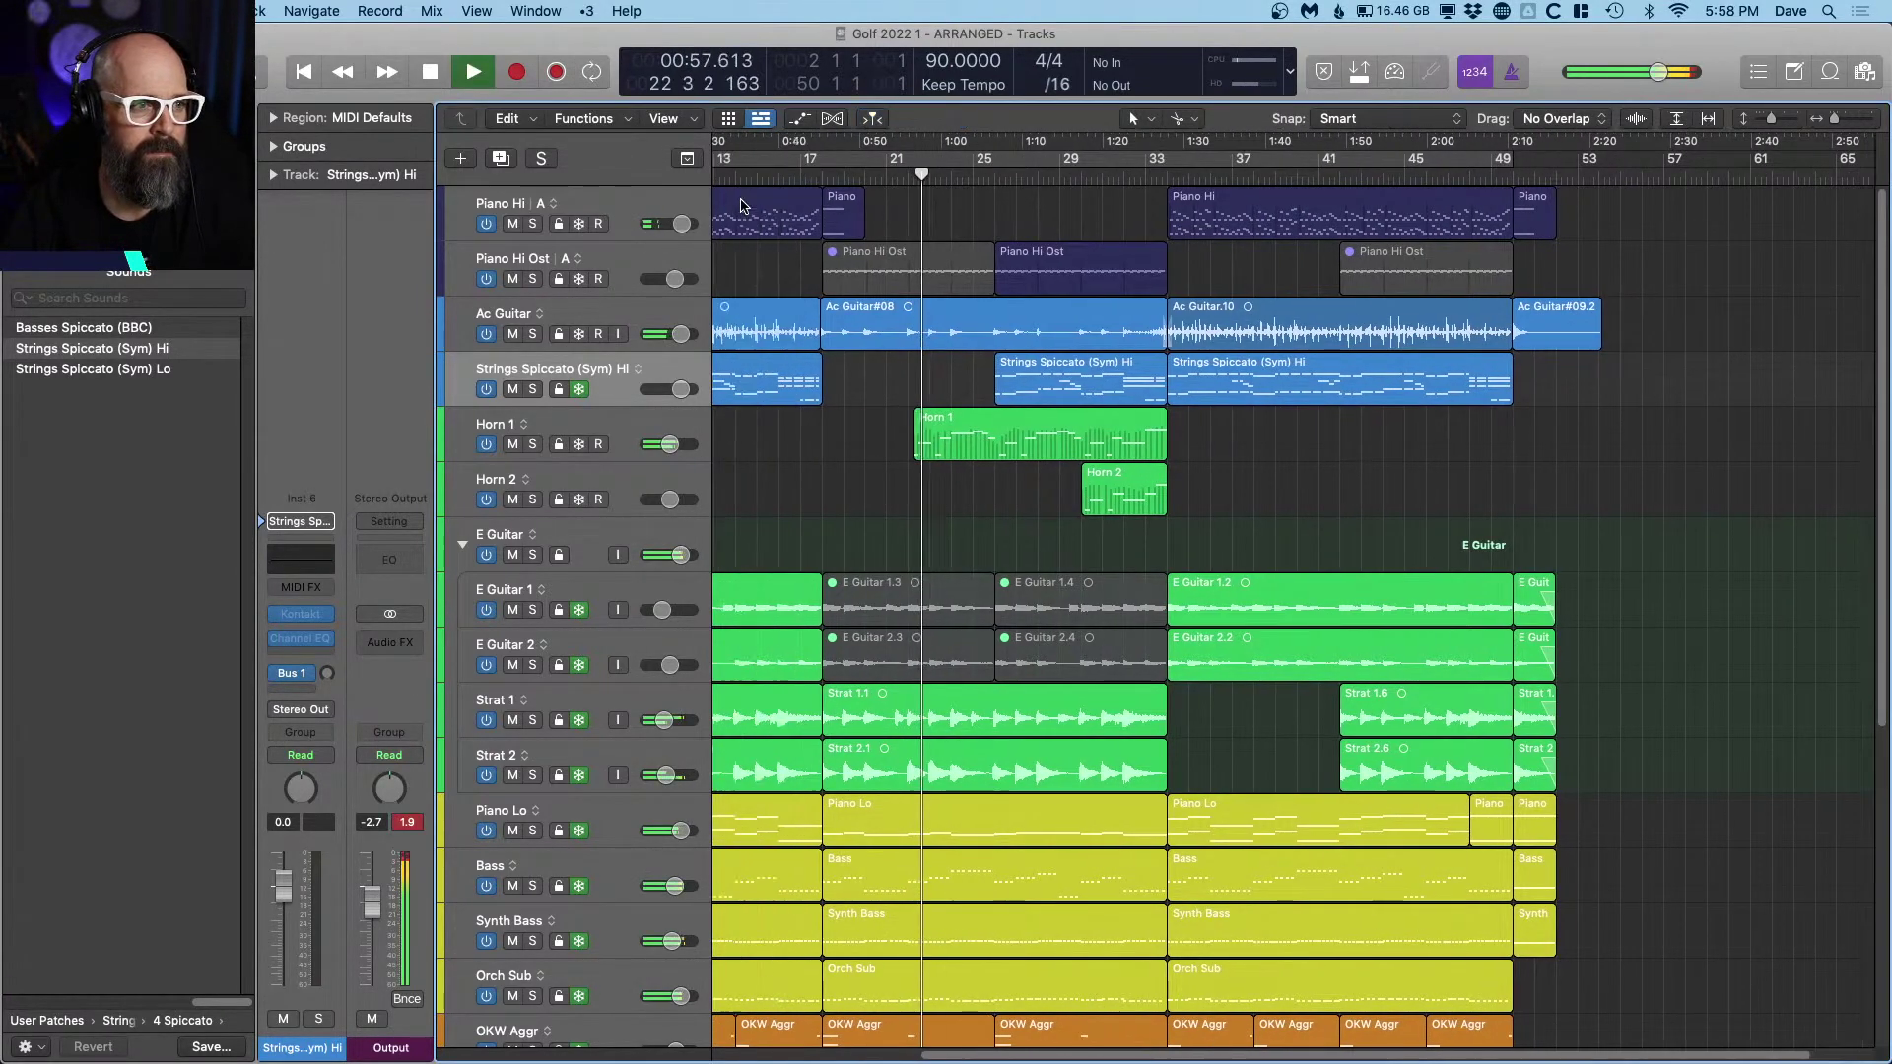
left_click(805, 179)
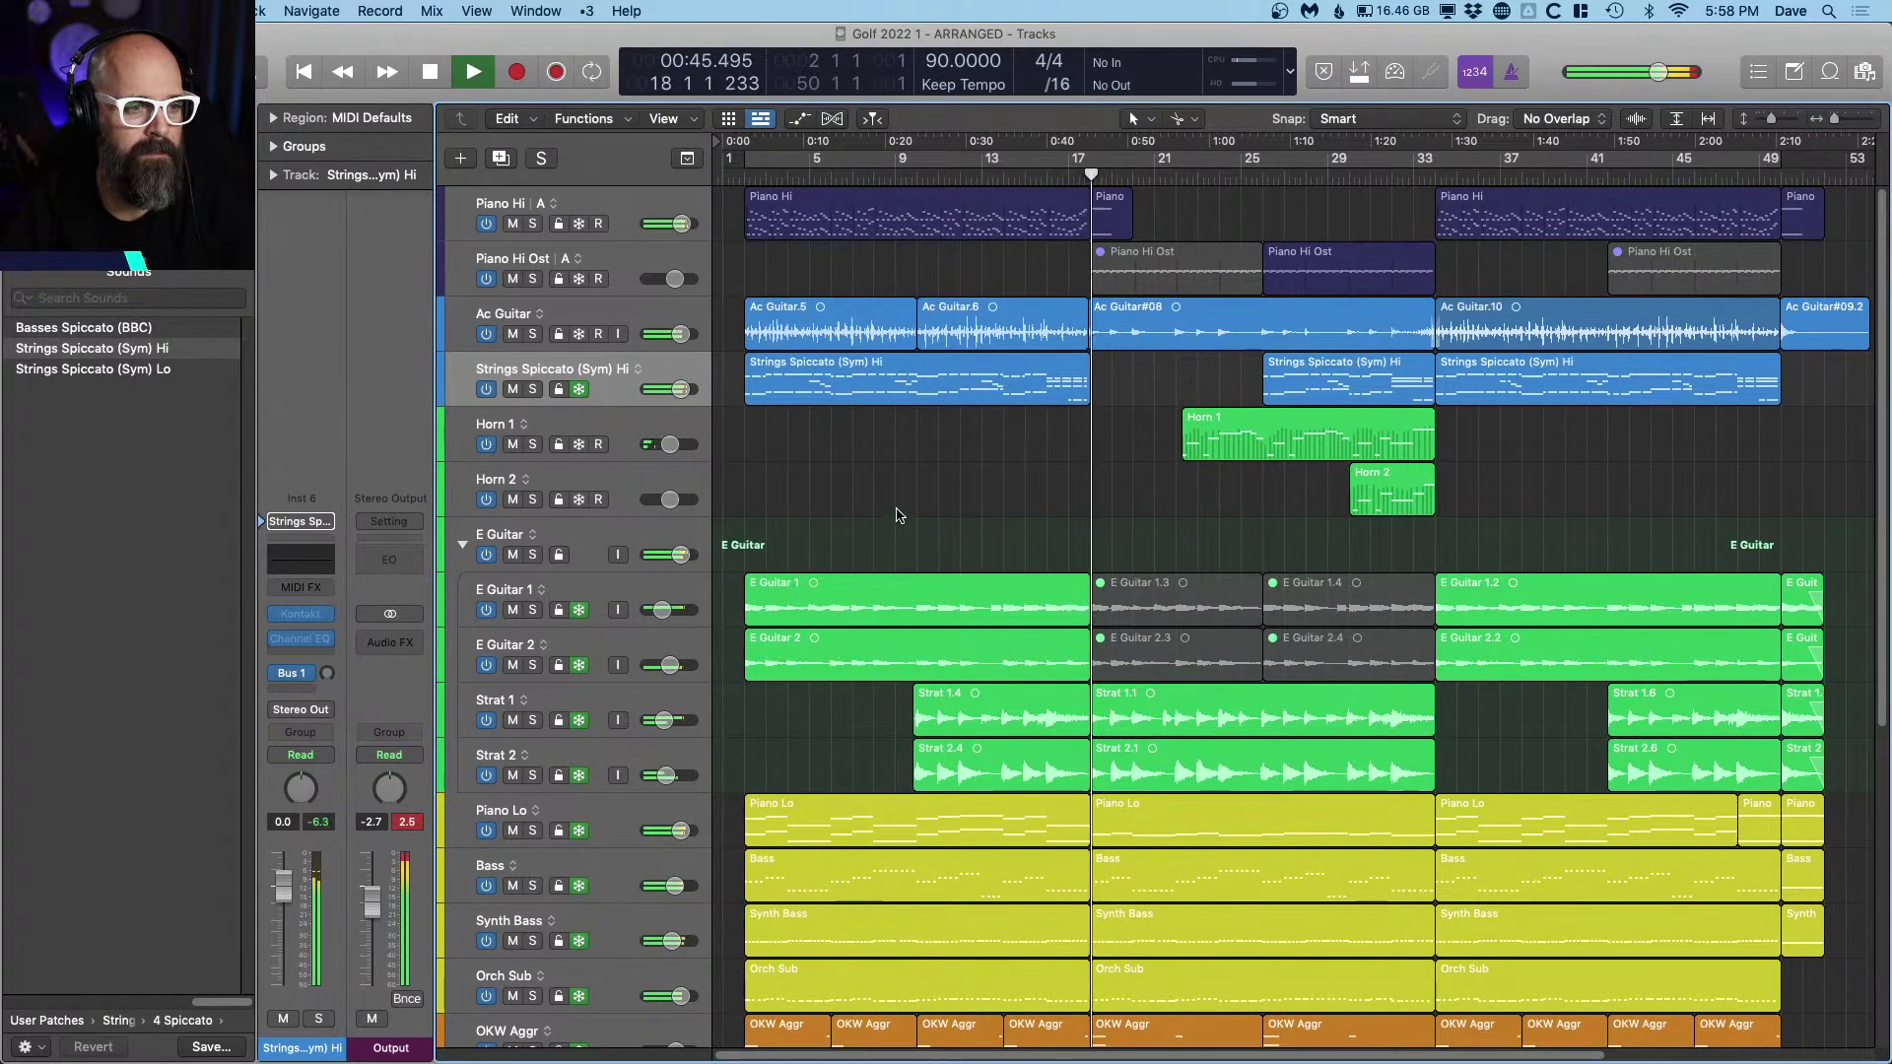
key("super+Right")
key("super+Right")
scroll(1119, 576, "down", 2)
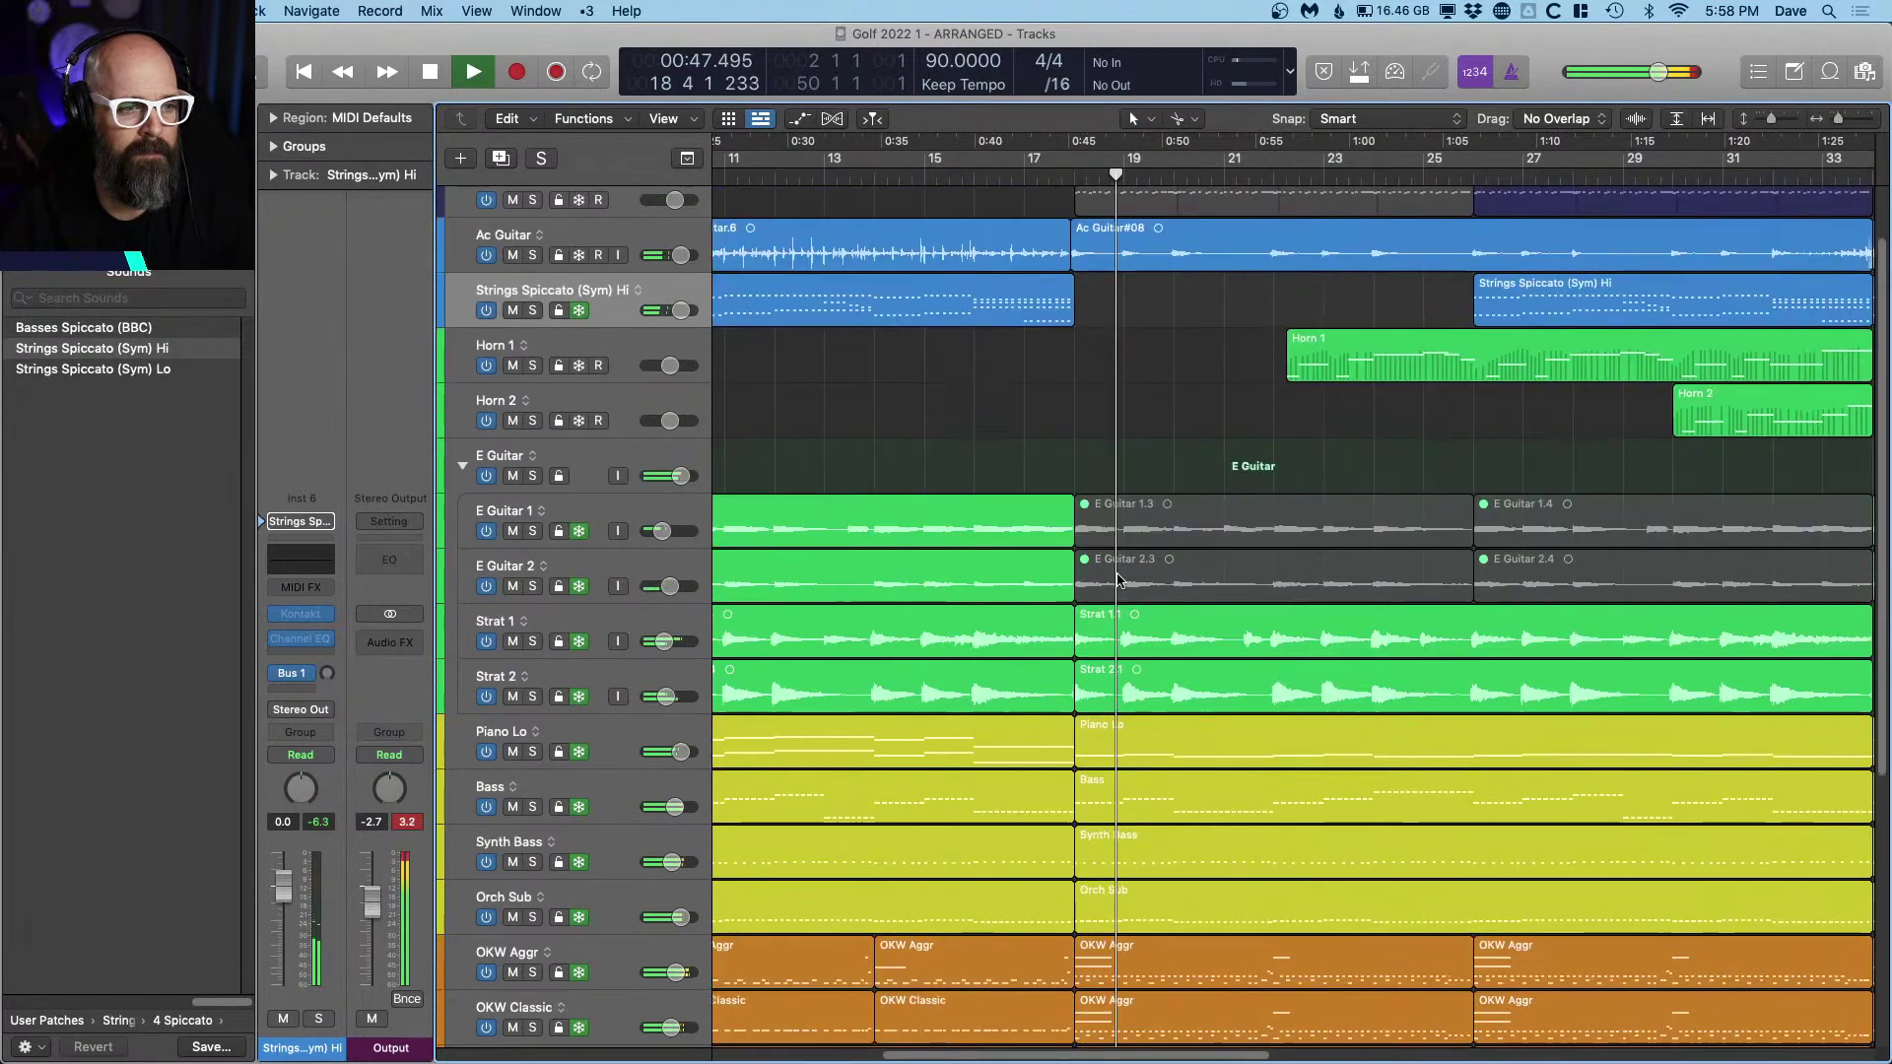
key("space")
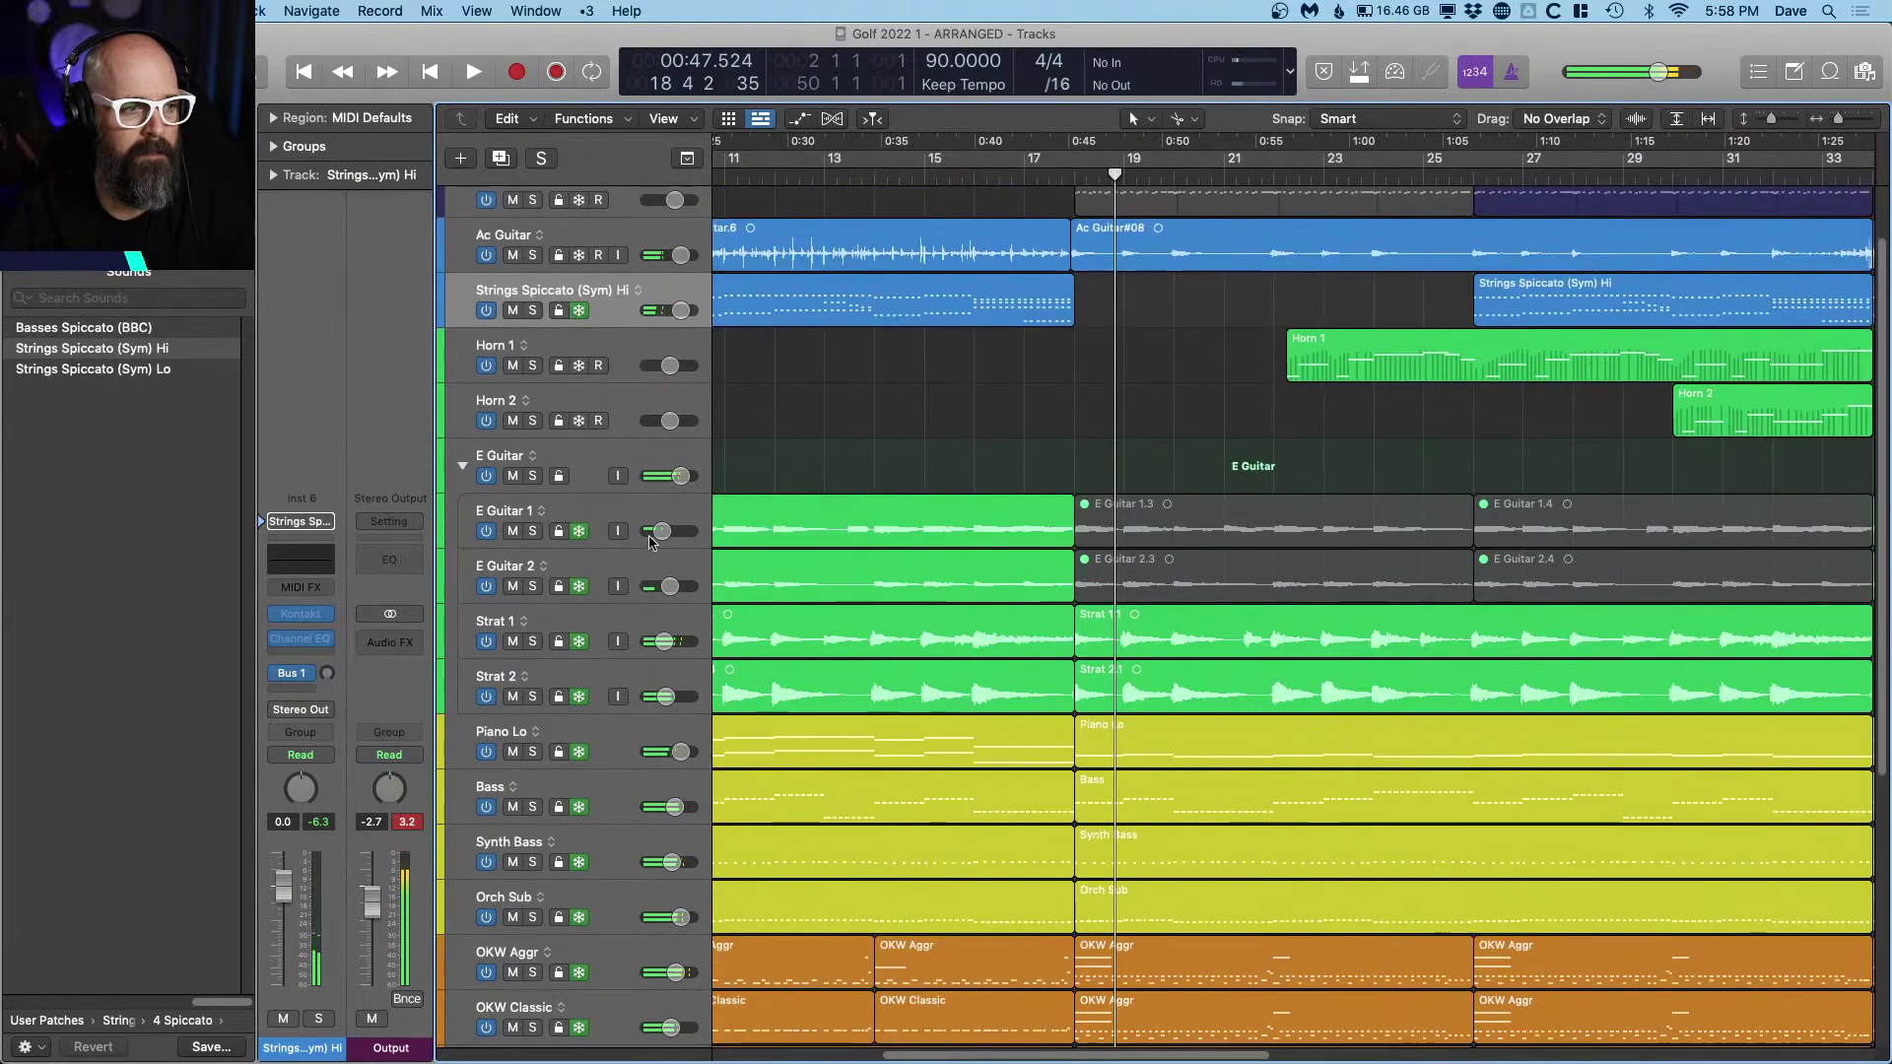
Step: Unfreeze E Guitar 1 and 2, split their muted middle regions at bar 19 and delete all muted parts after that point
left_click(579, 587)
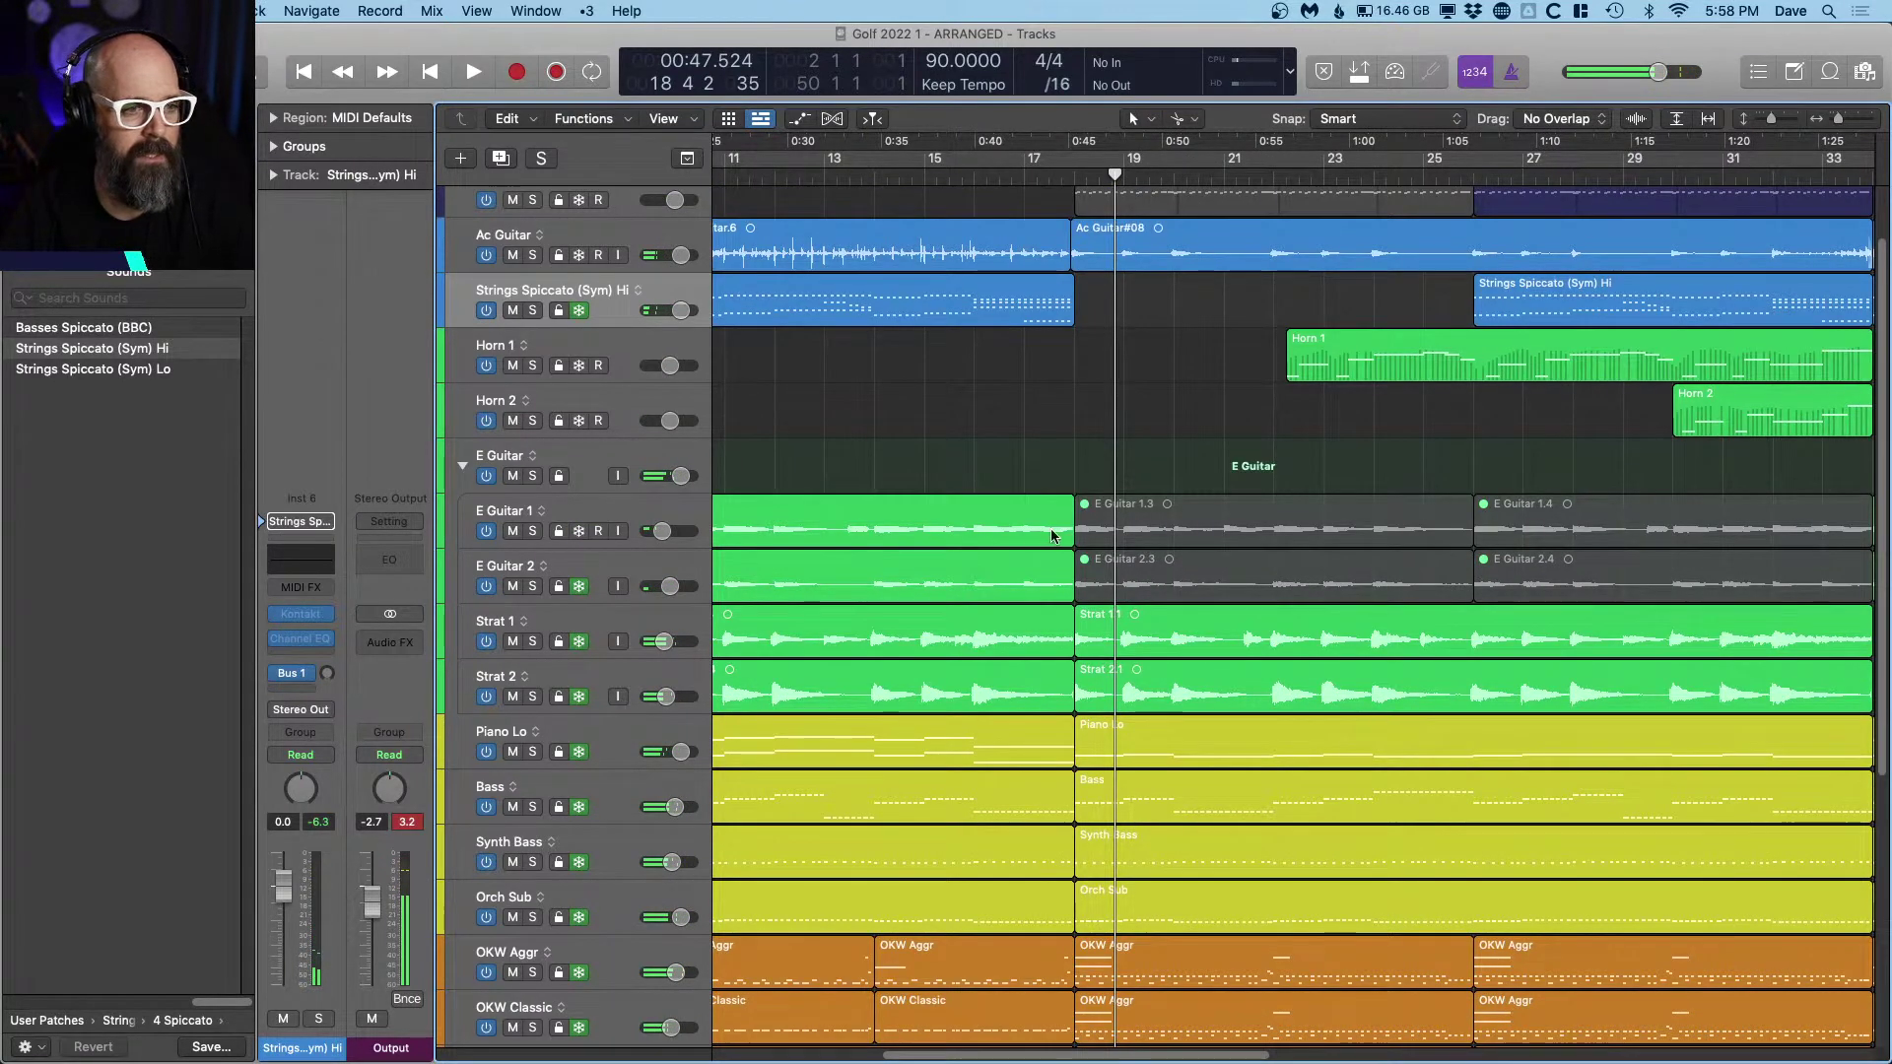
left_click(1133, 567)
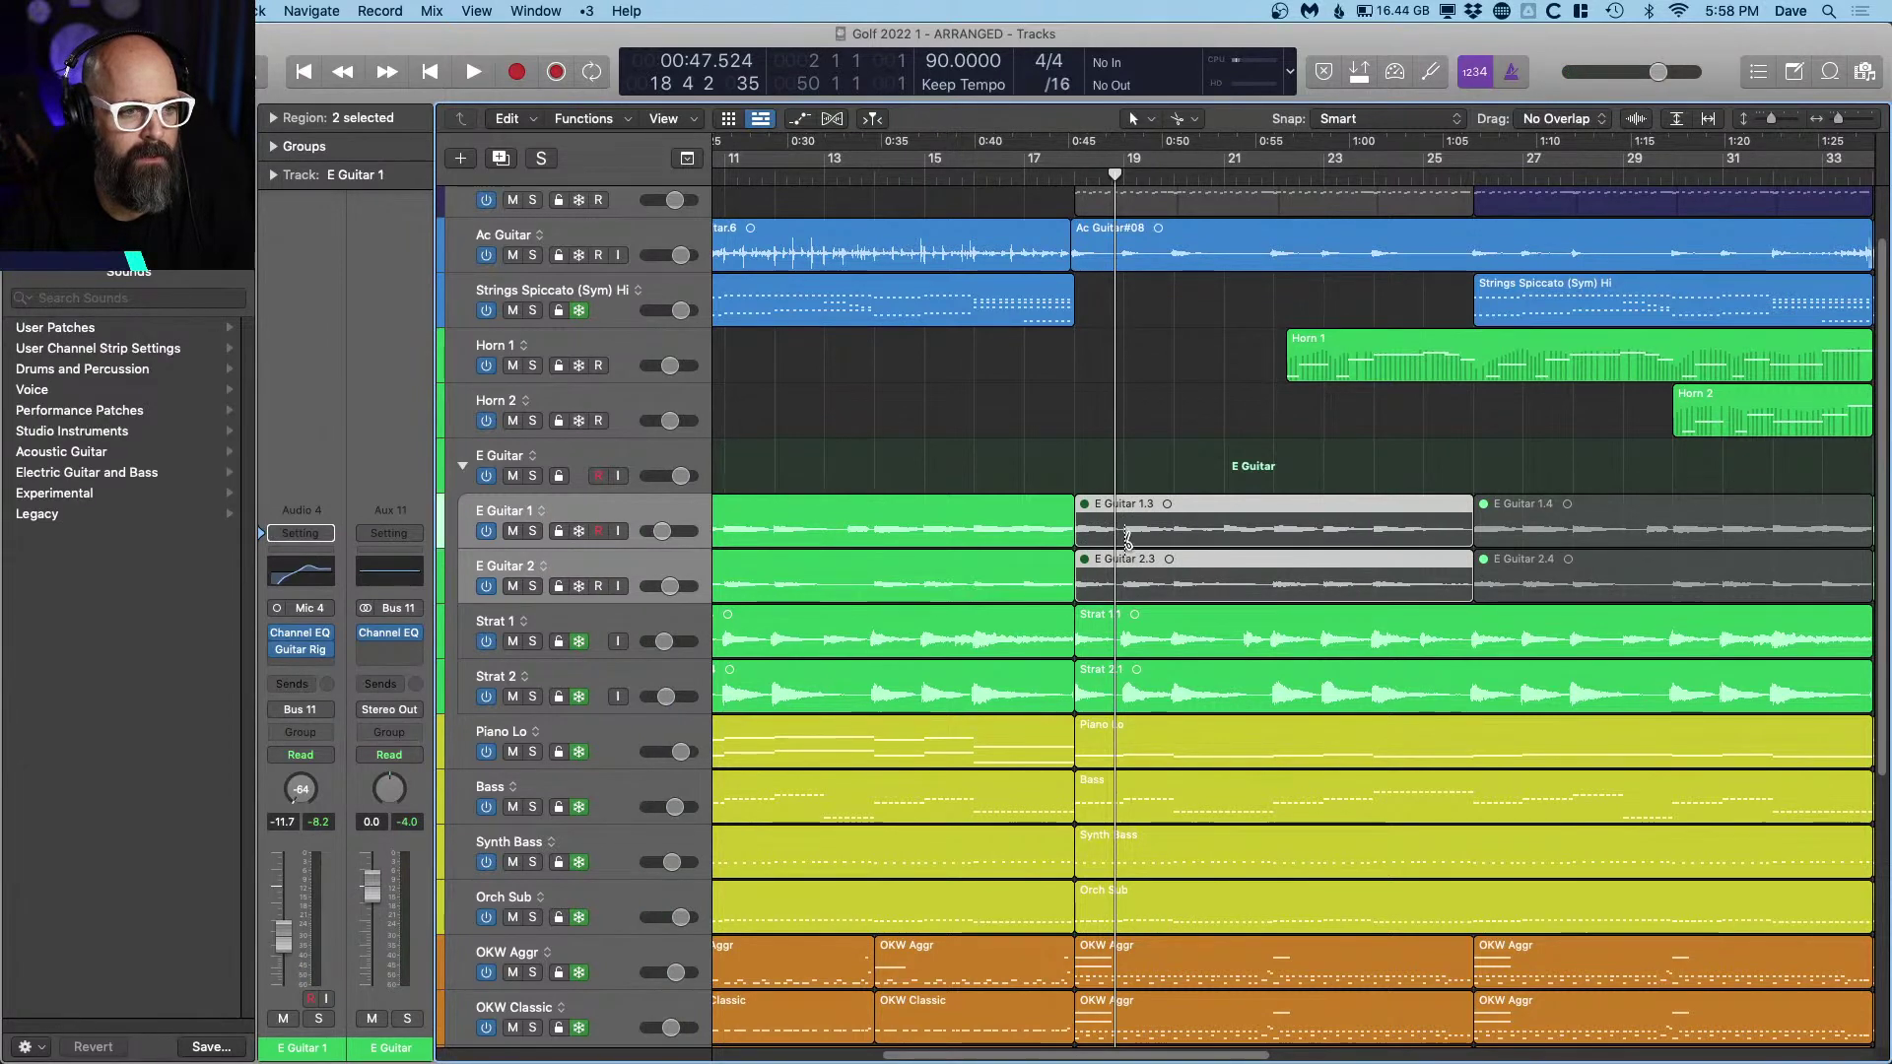
left_click(1126, 538)
key("Delete")
left_click(1501, 522)
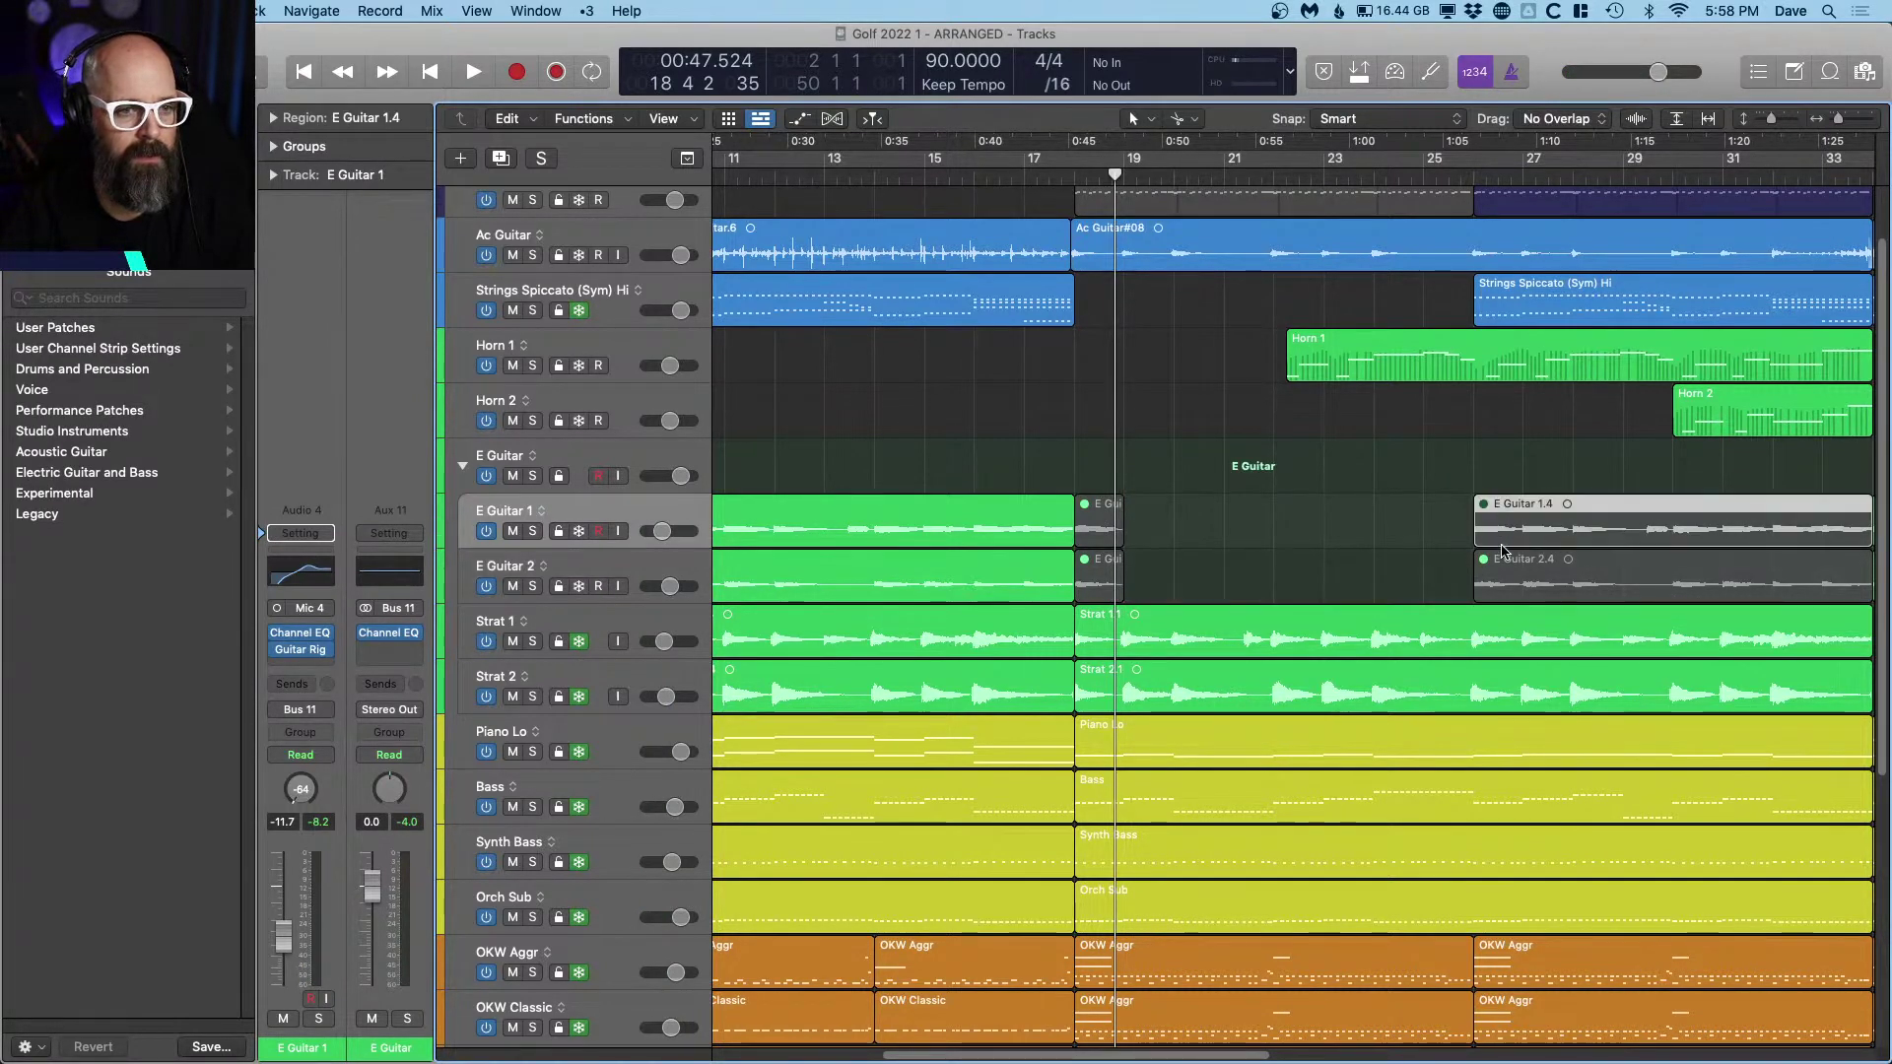
key("Delete")
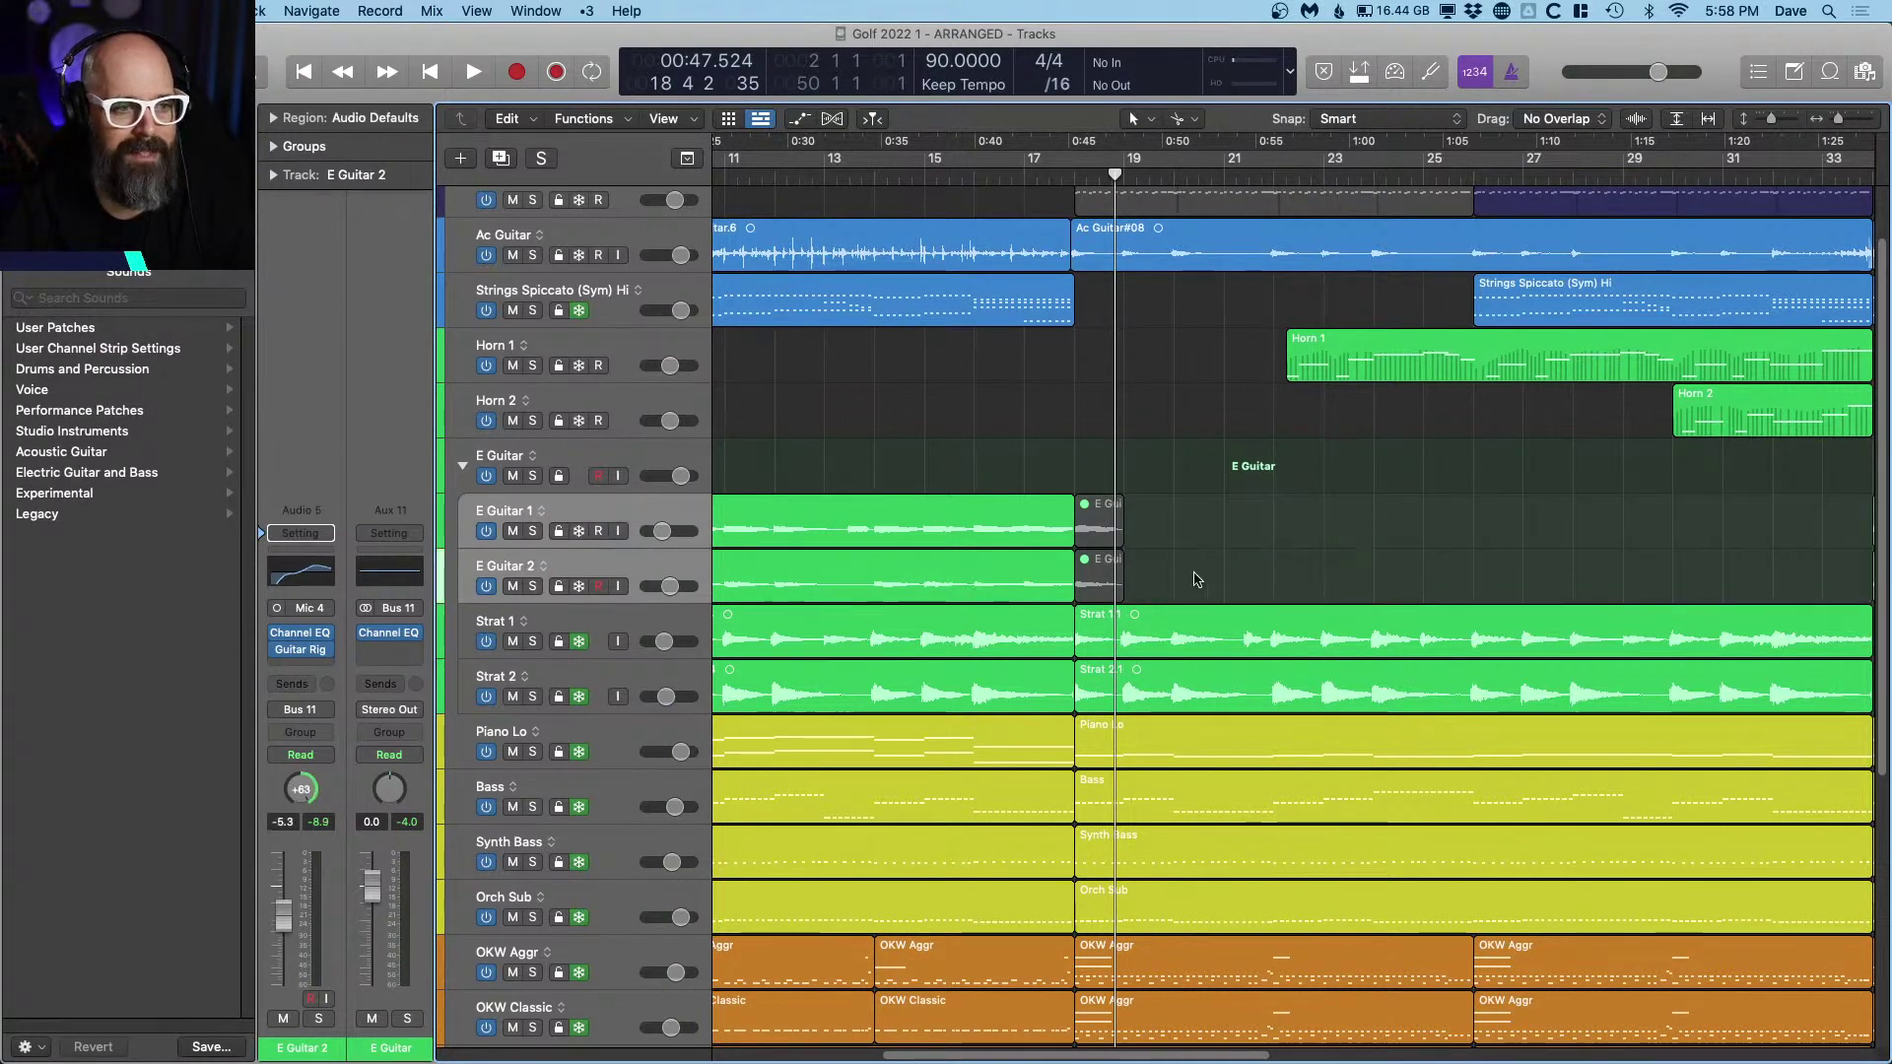
Step: Unmute the one-bar E Guitar 1 and 2 tails at bar 18 and add fade-outs to their ends
left_click(1089, 540)
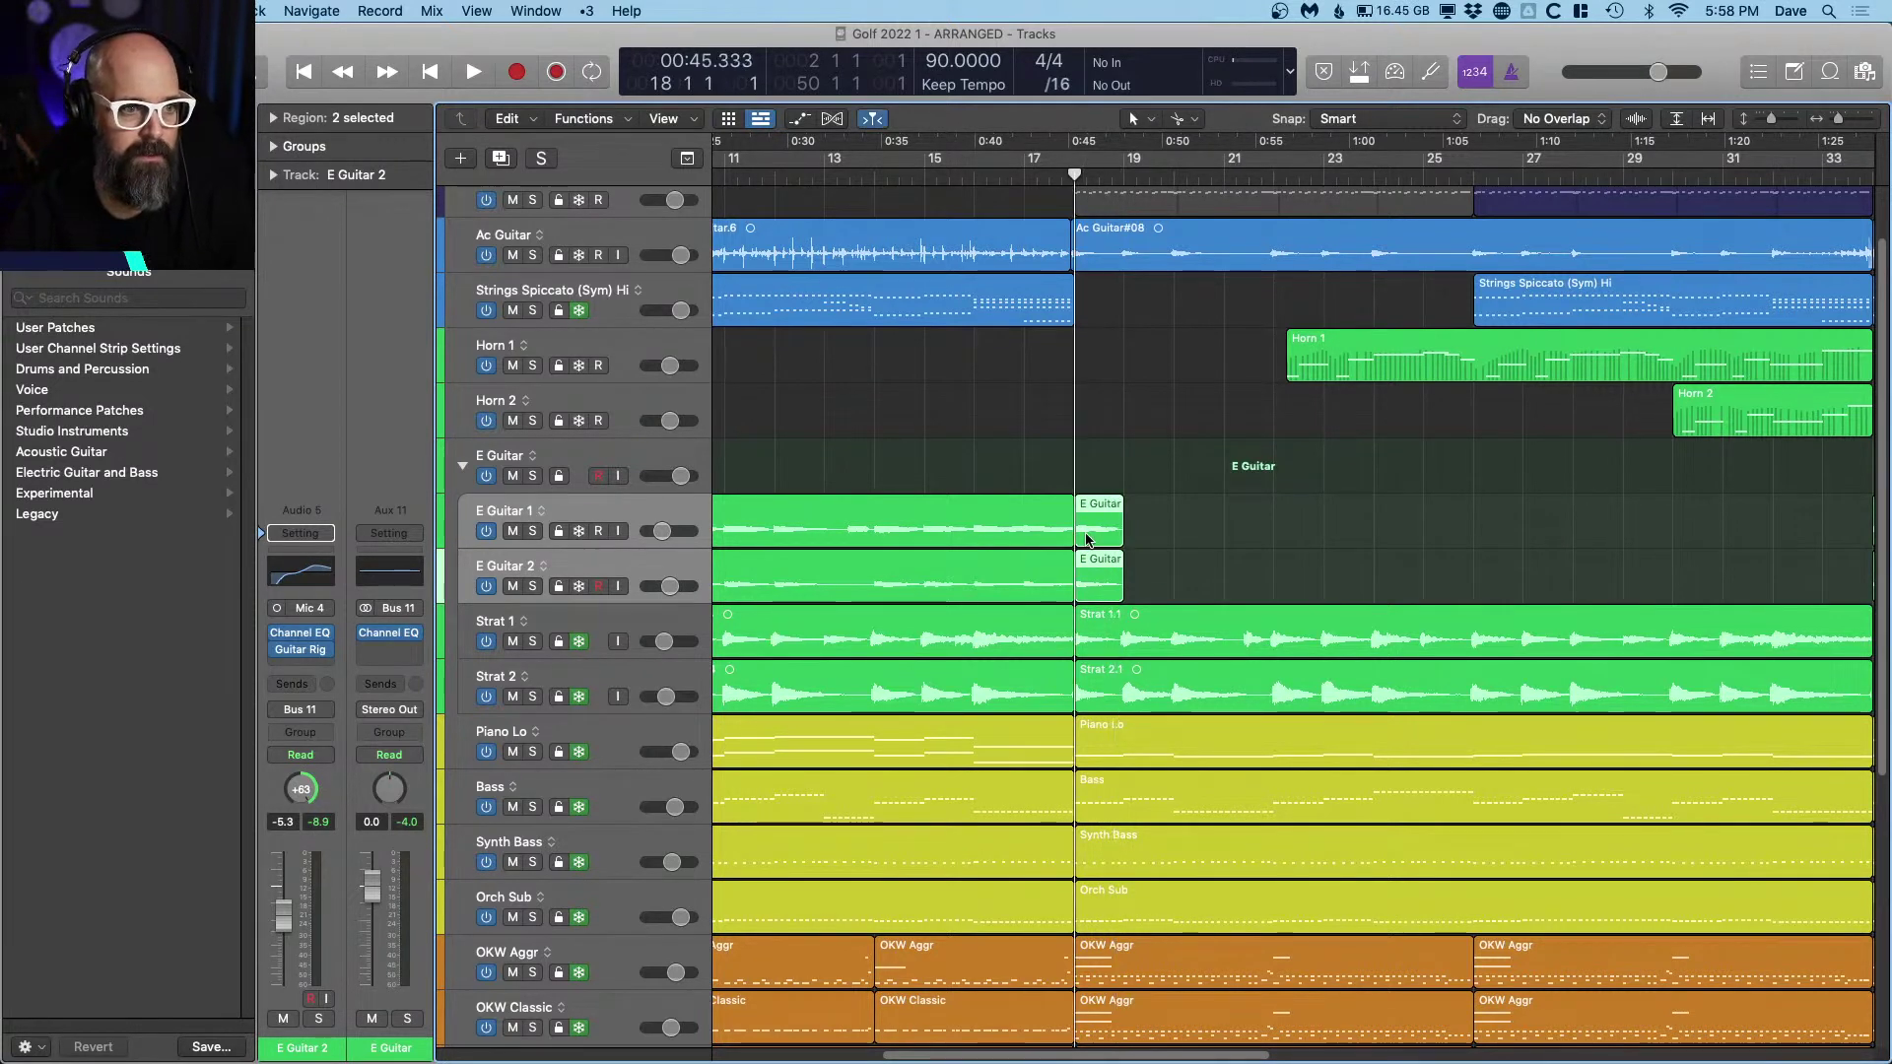
key("space")
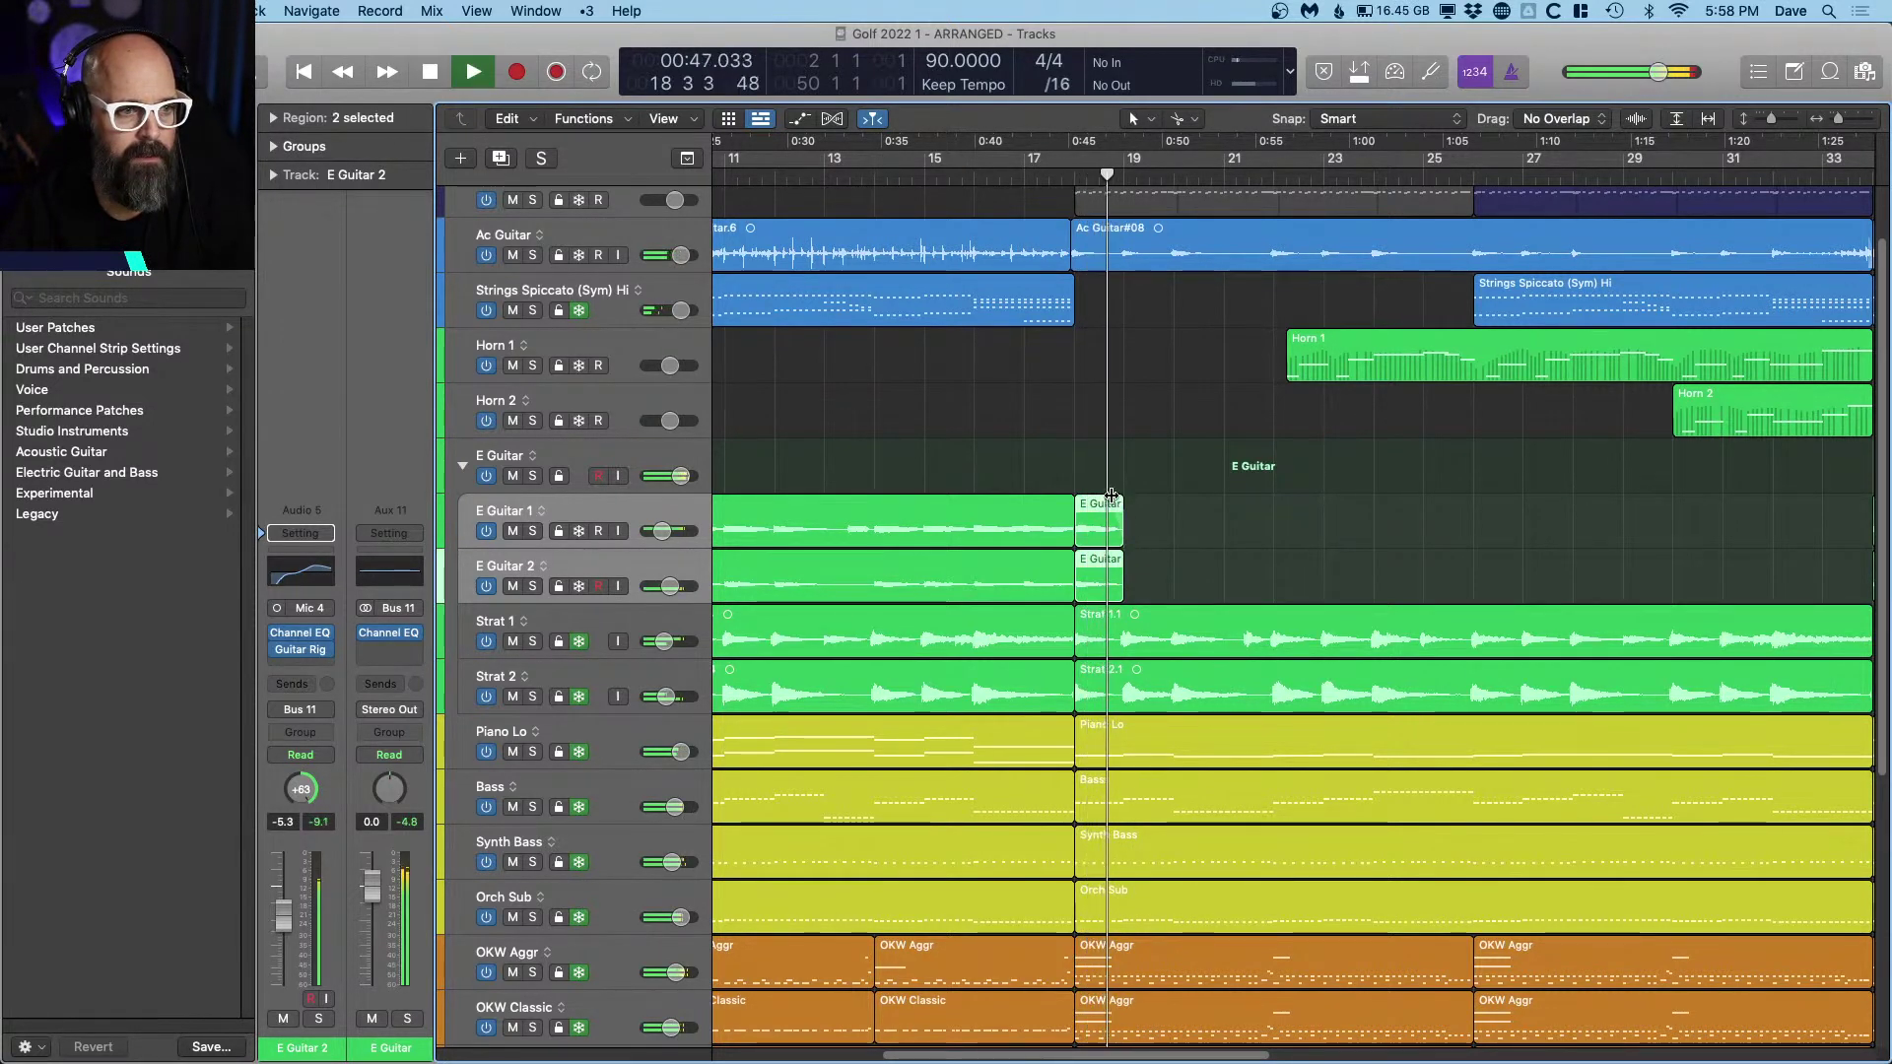
left_click_drag(1111, 494, 1084, 503)
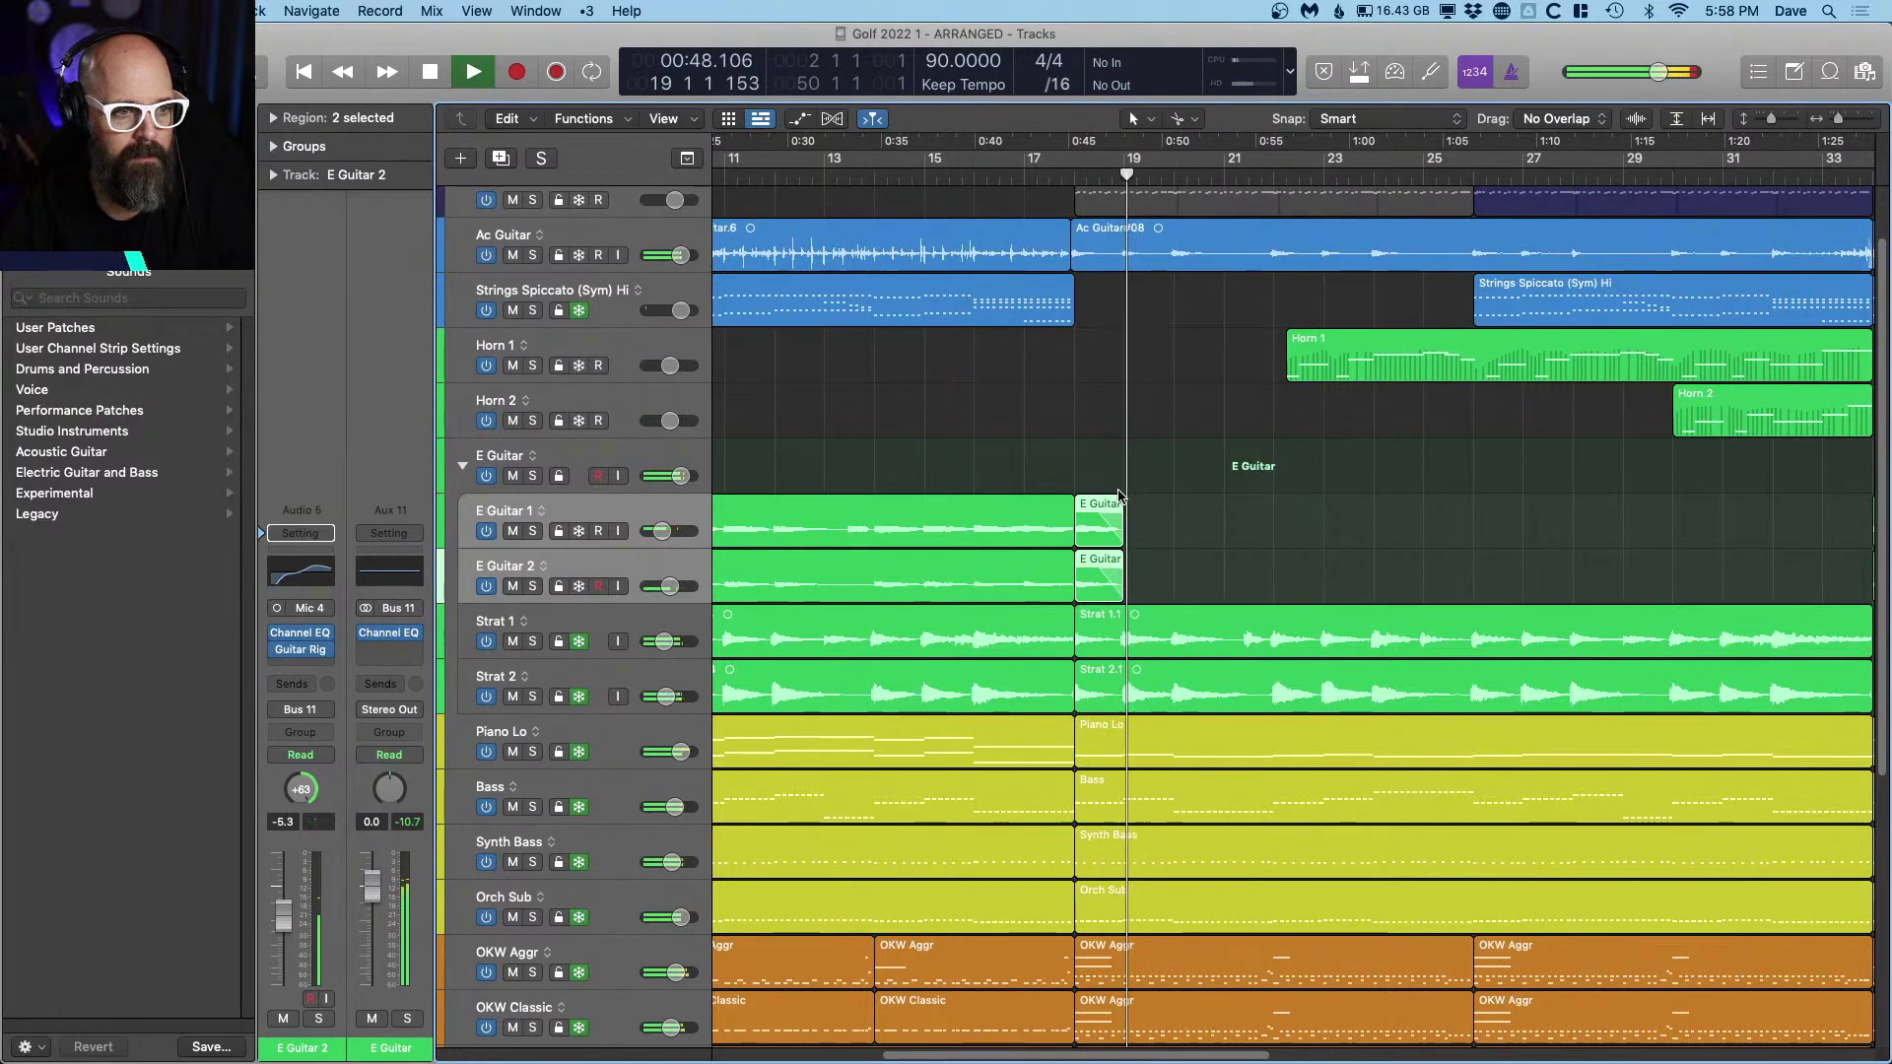
Step: Play the passage around bar 18 to check the faded E Guitar tails
key("space")
key("space")
key("super+Left")
key("super+Left")
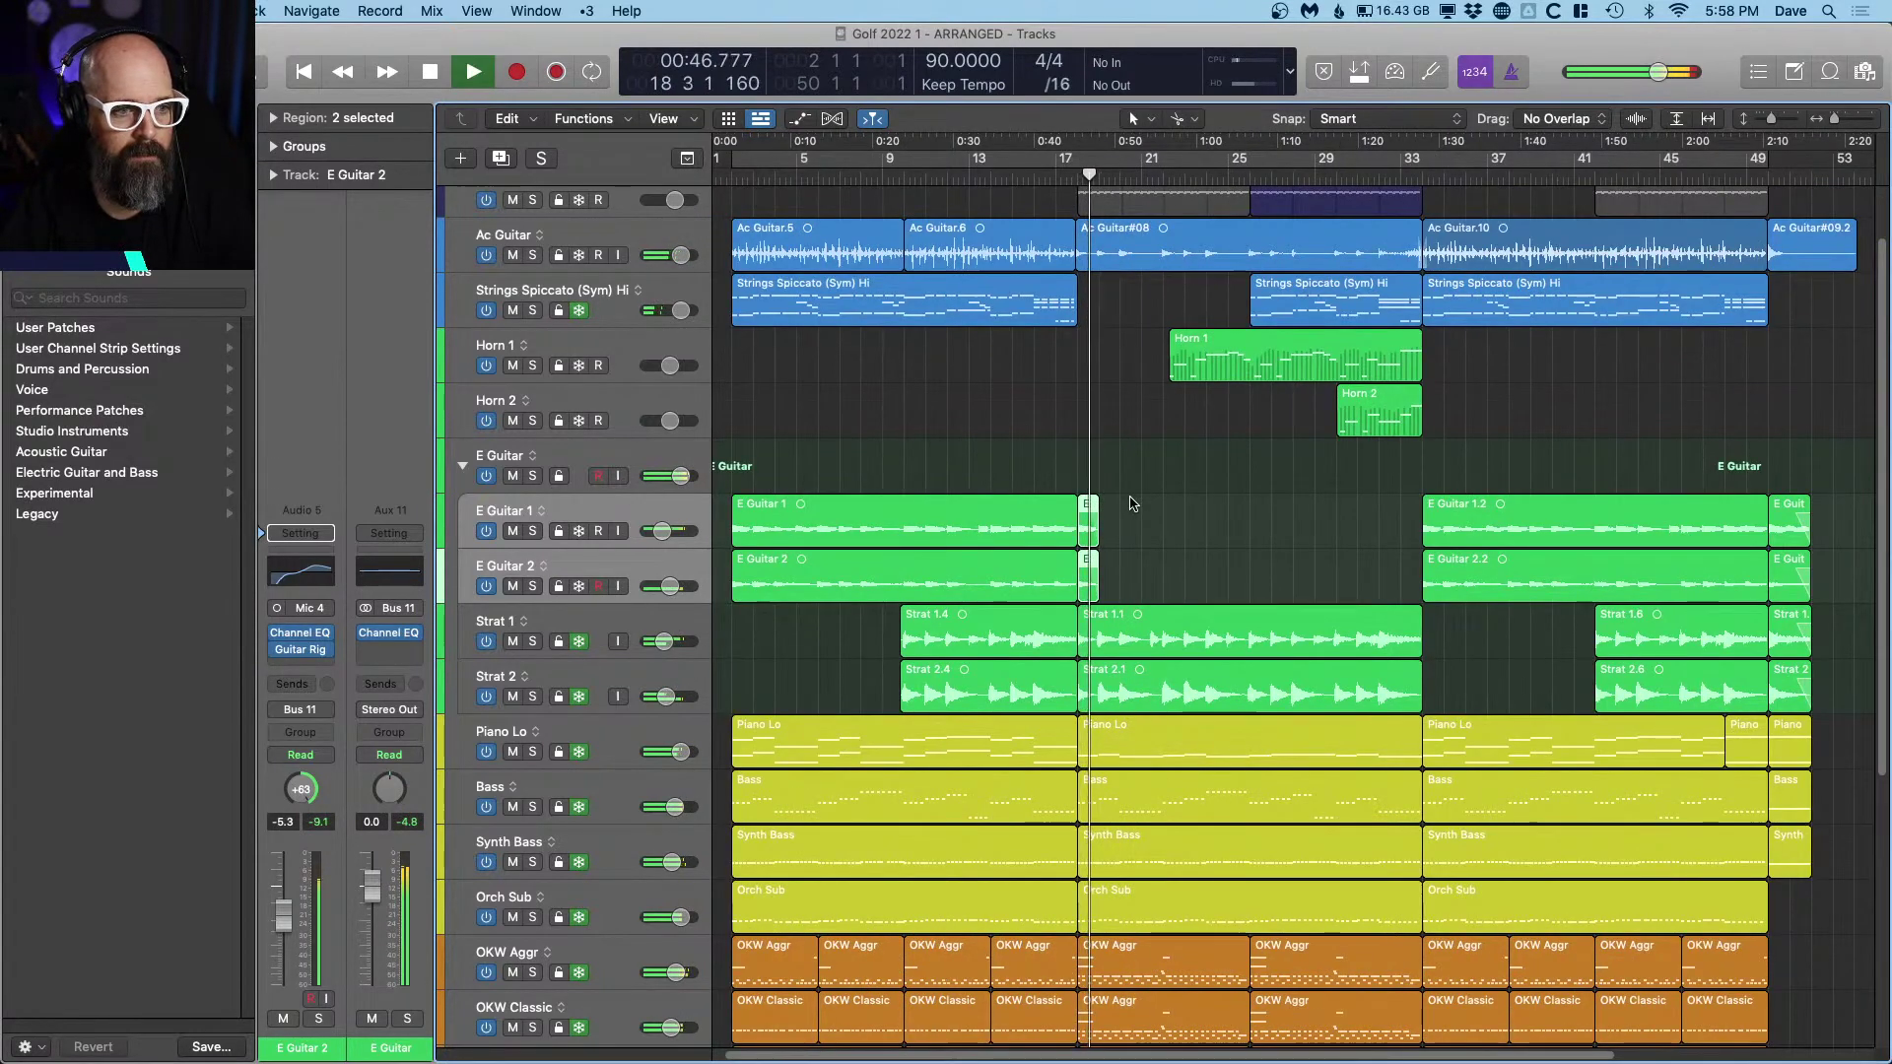
scroll(1133, 504, "right", 2)
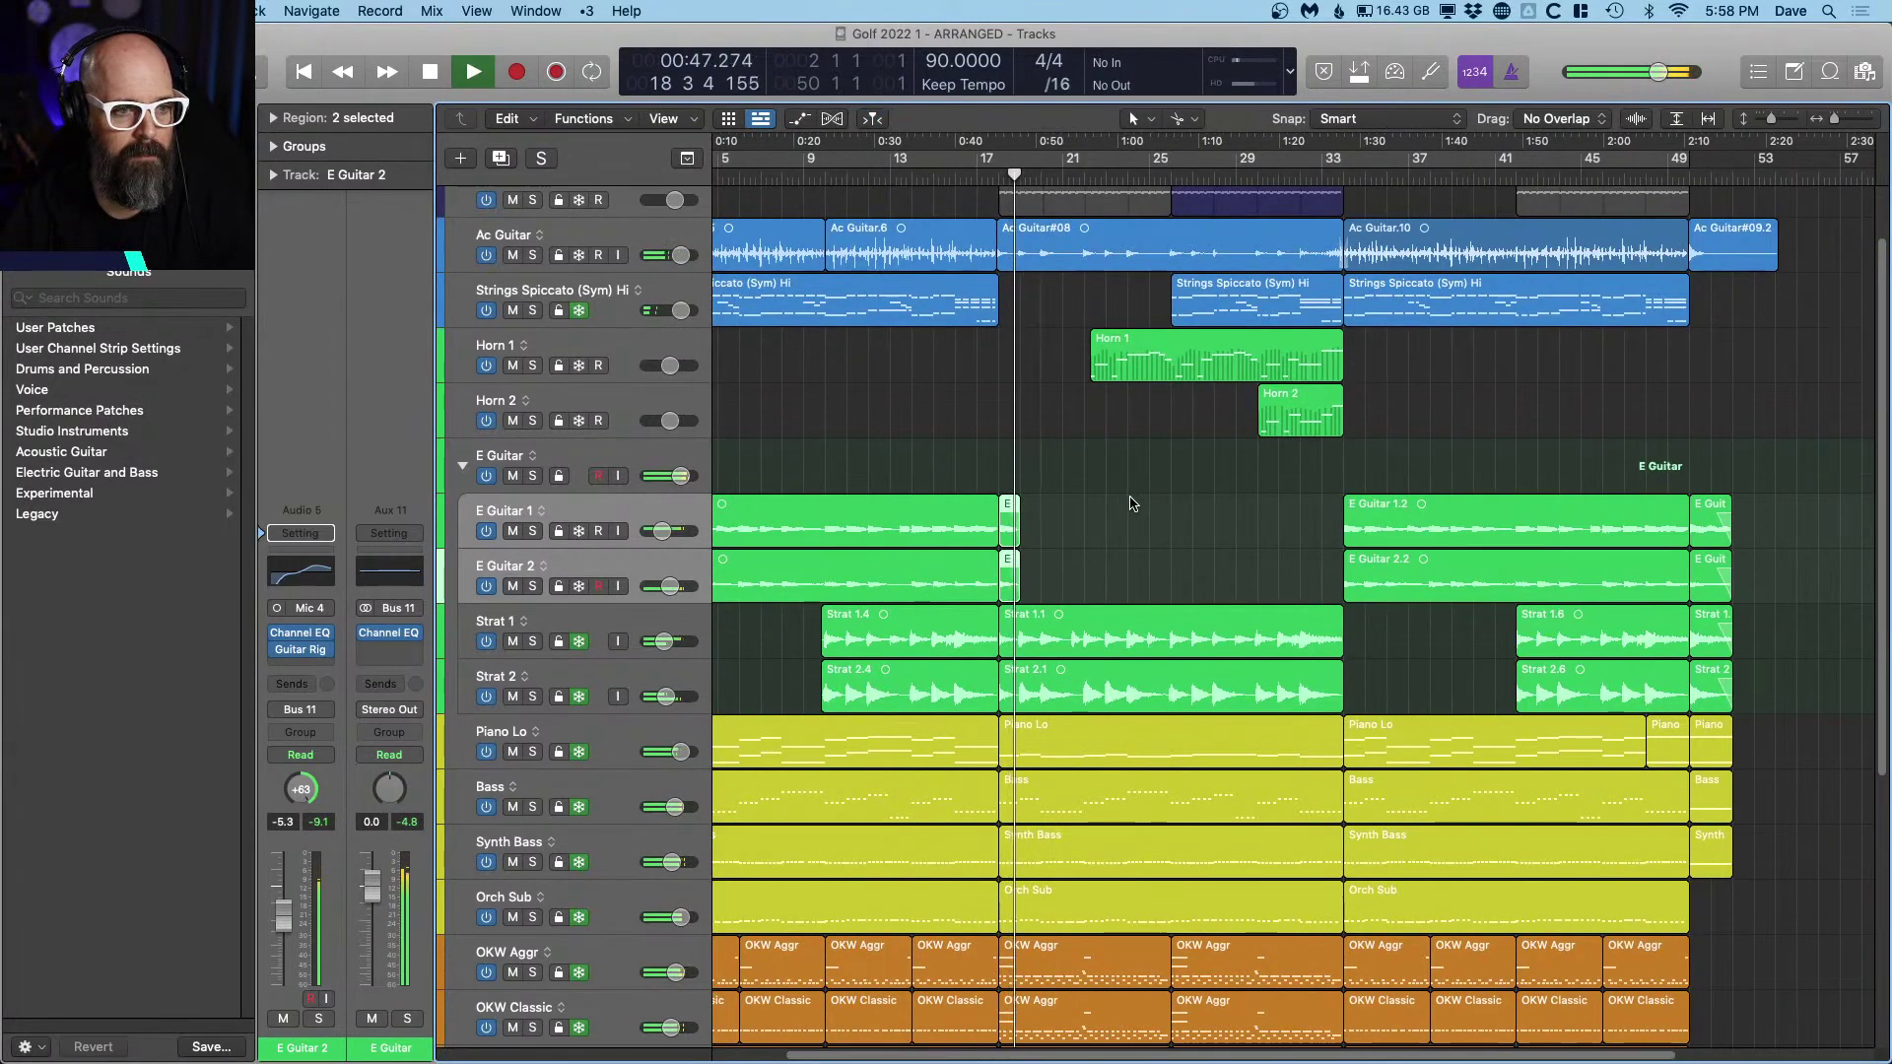
key("space")
Step: Refreeze the E Guitar 1 and E Guitar 2 tracks, with the middle Strat 1 and Strat 2 regions selected
left_click(1259, 646)
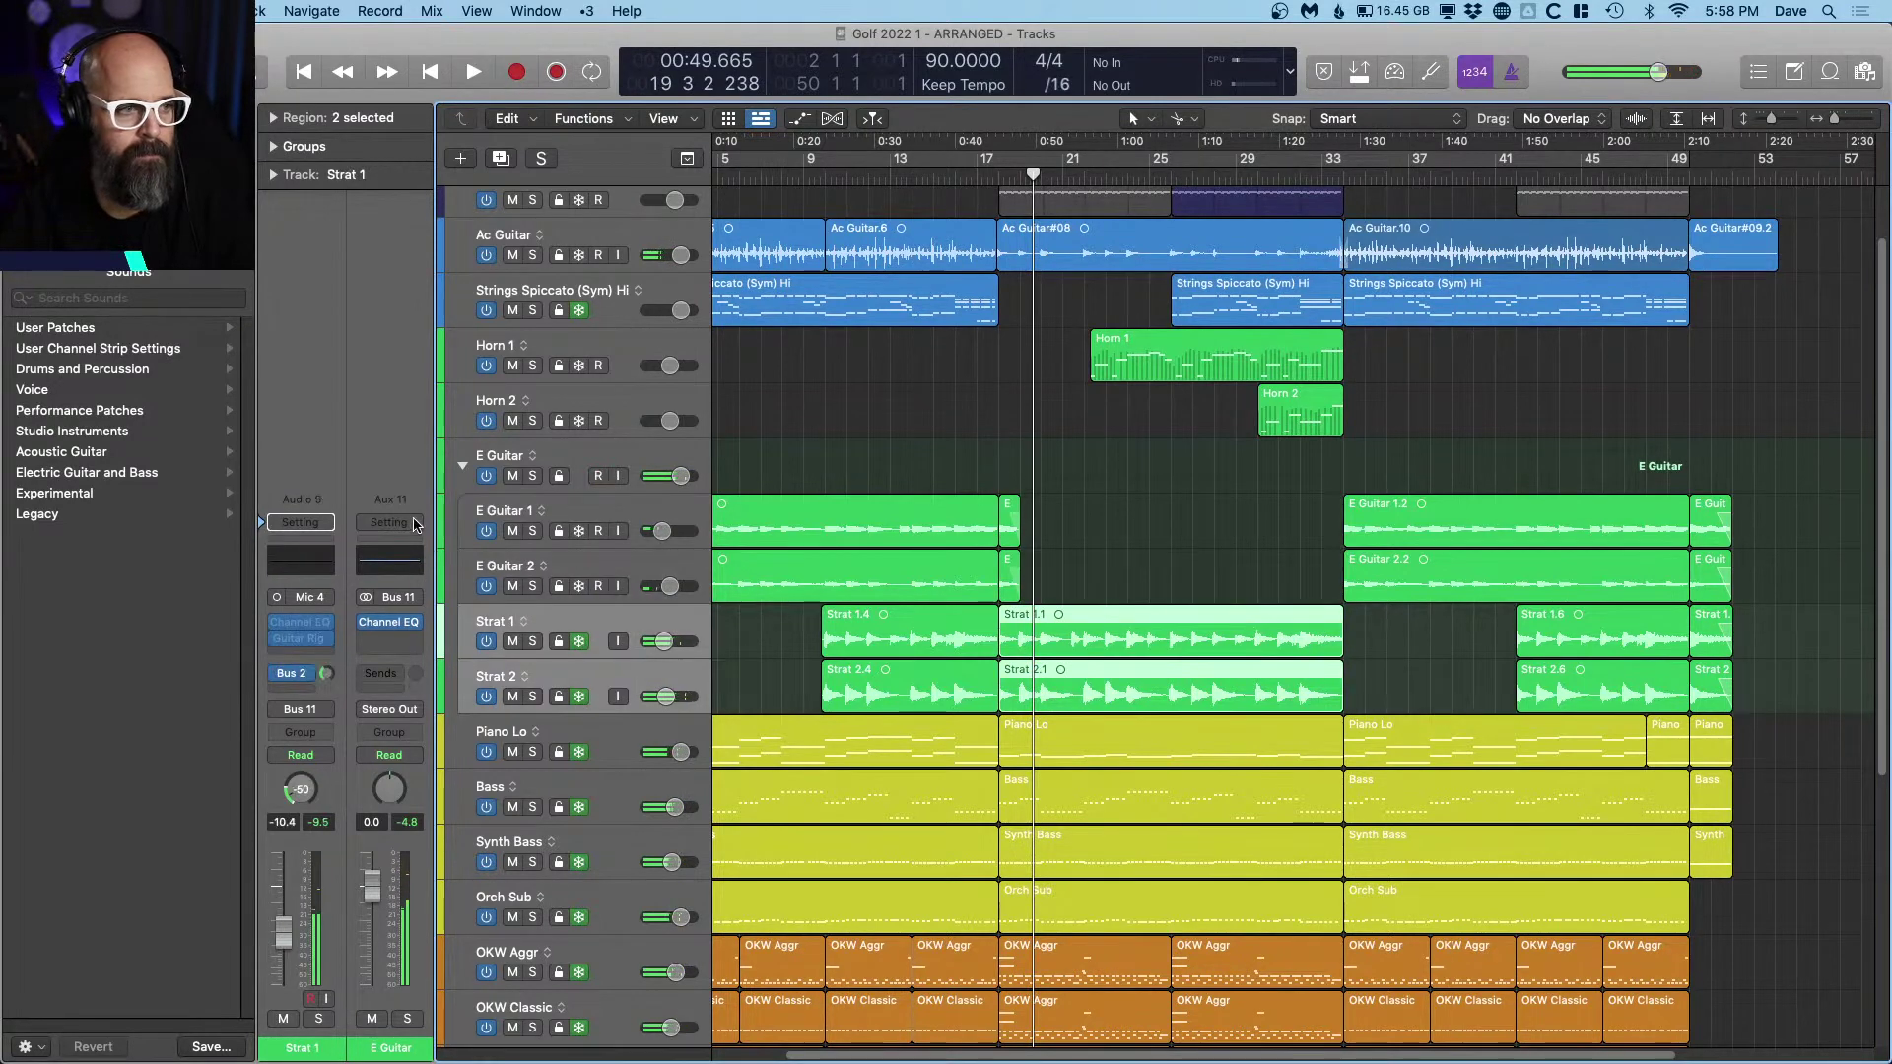
key("space")
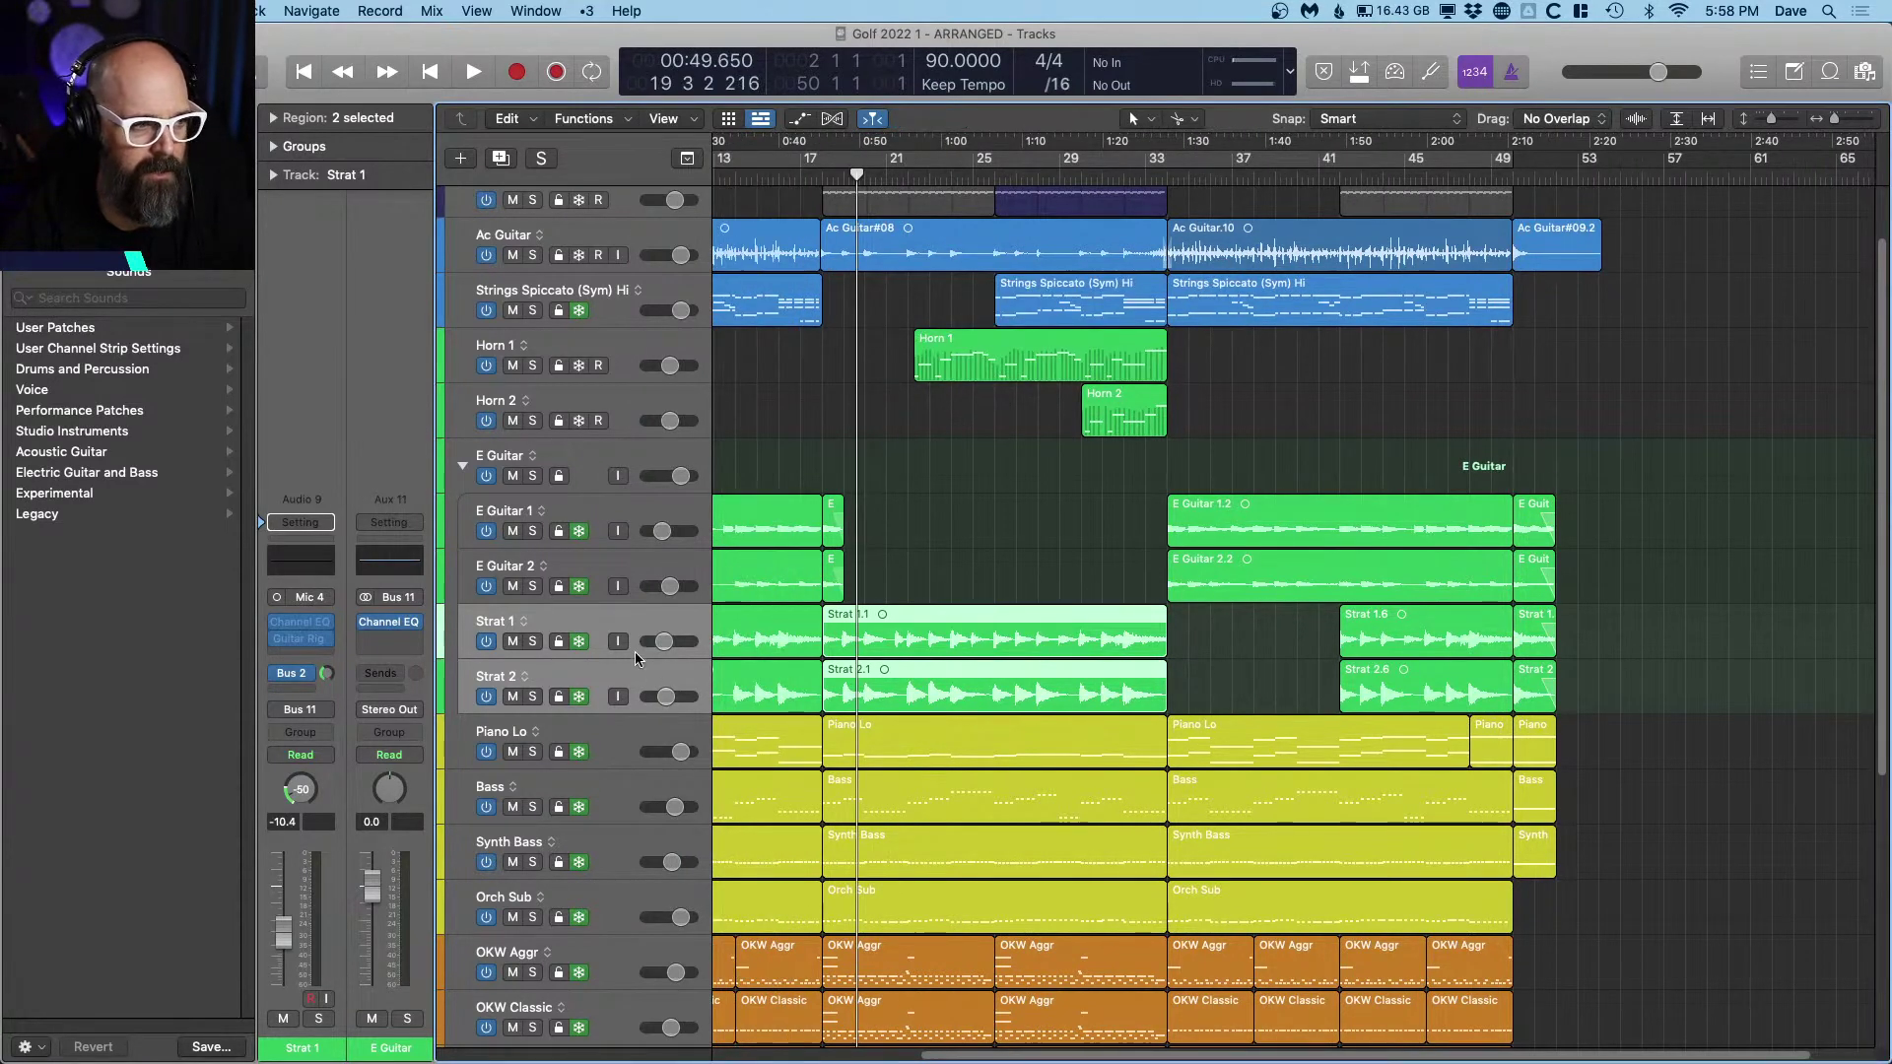
Step: Unfreeze Strat 1 and Strat 2, extend their middle regions one bar to bar 35 and split them at bar 34
left_click(579, 643)
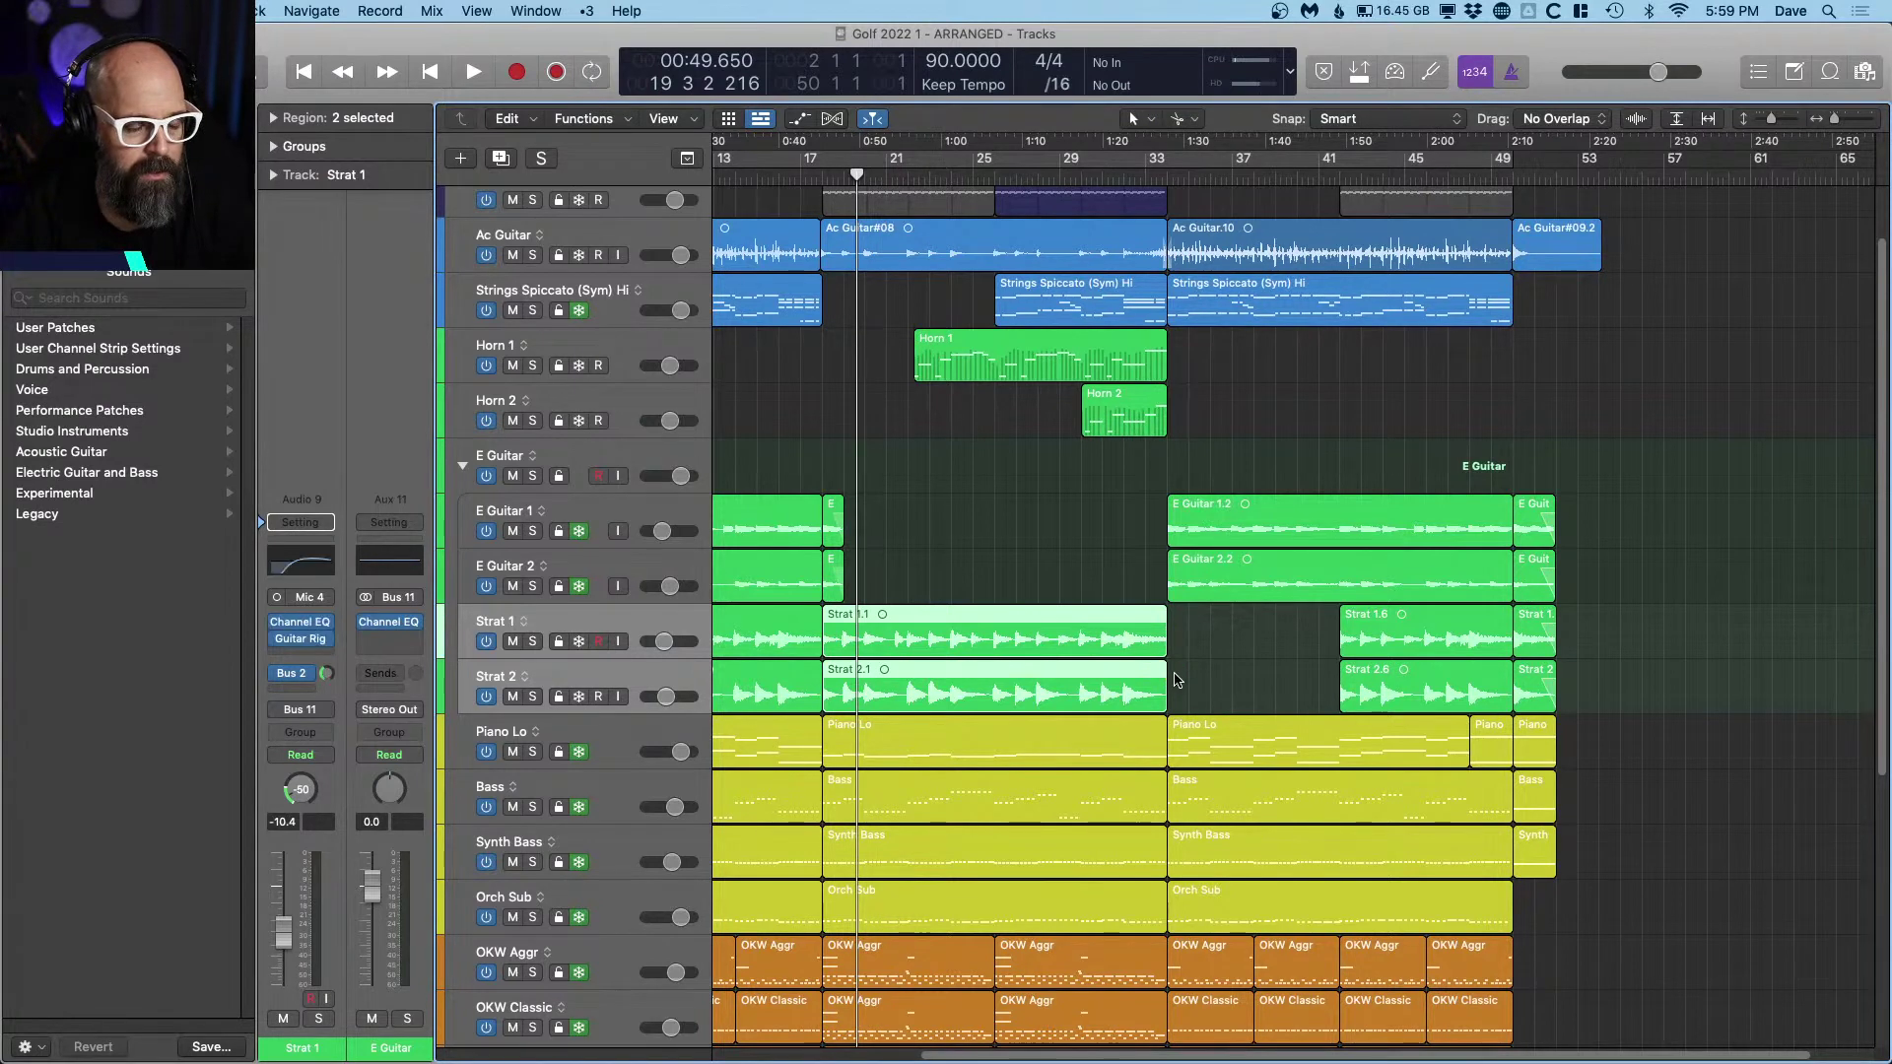
left_click_drag(1163, 635, 1183, 670)
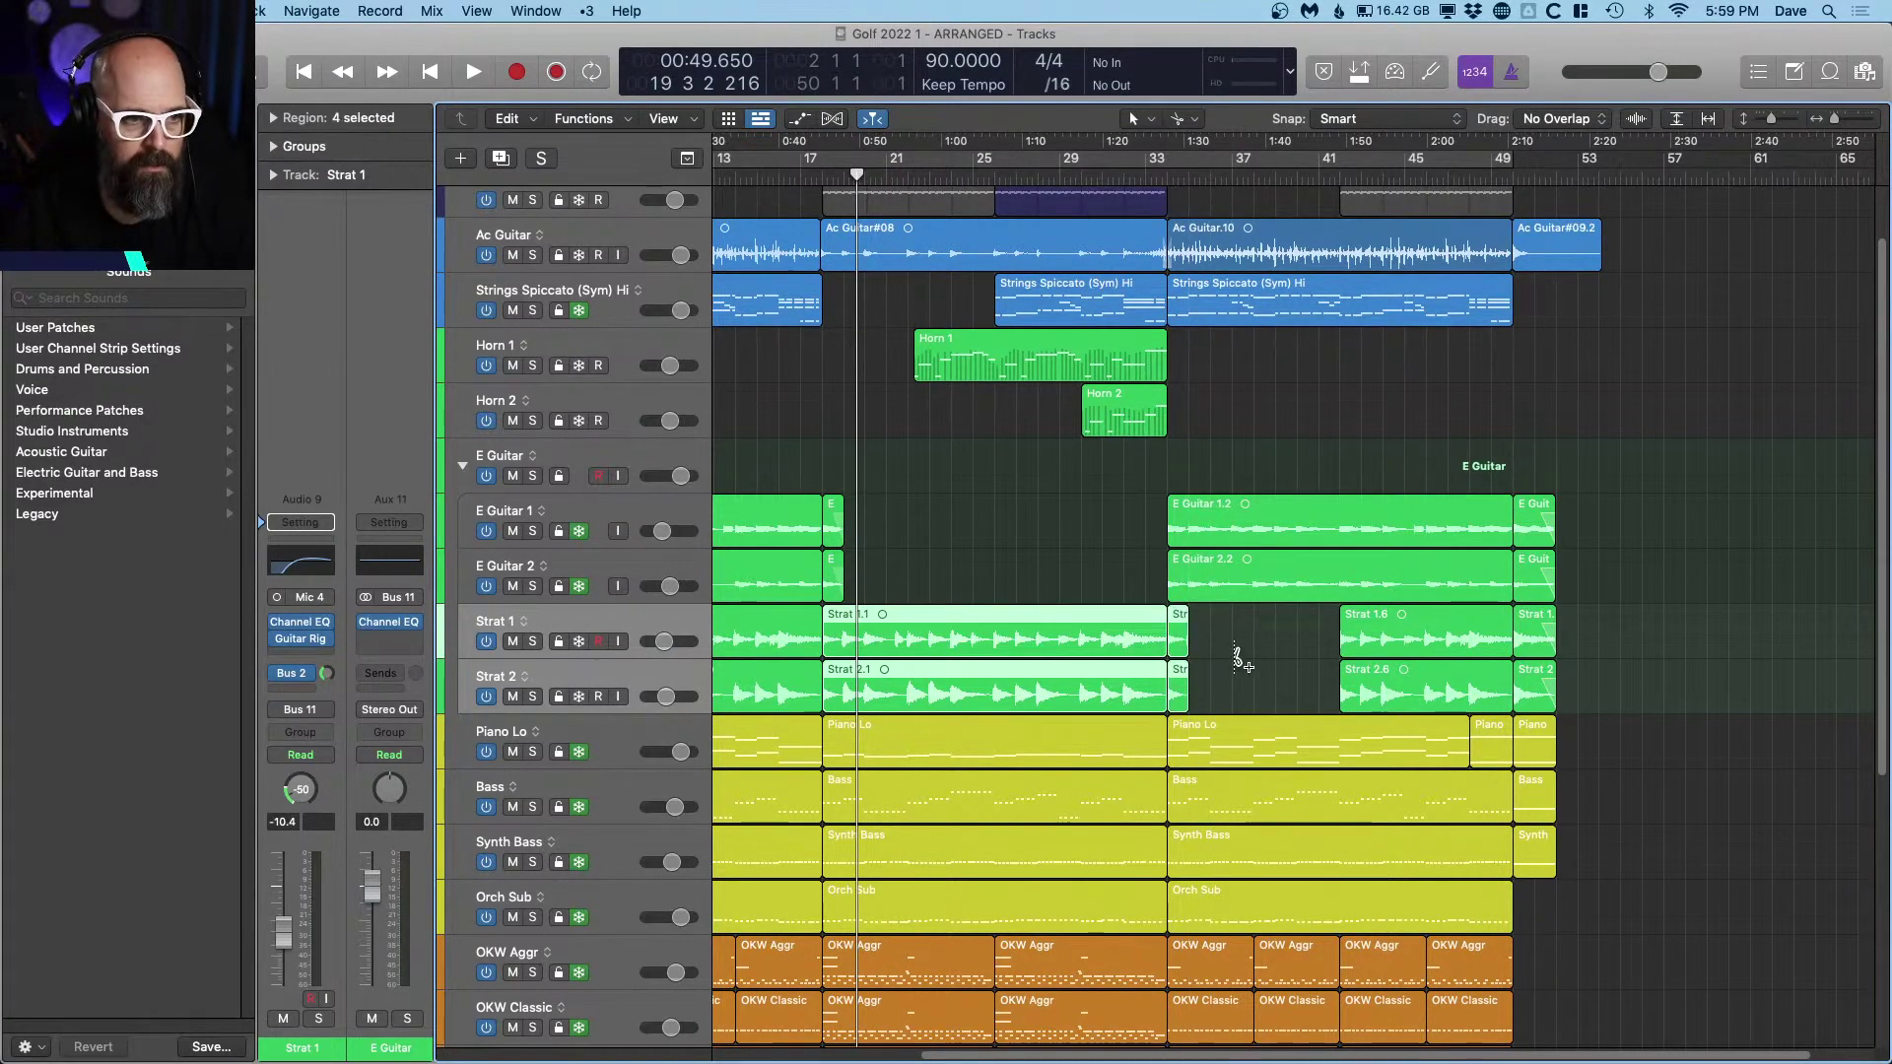
Step: Shorten the Strat 1 and Strat 2 tails after bar 34 with end fades and pull their starts slightly ahead of the bar line
scroll(1237, 661, "up", 5)
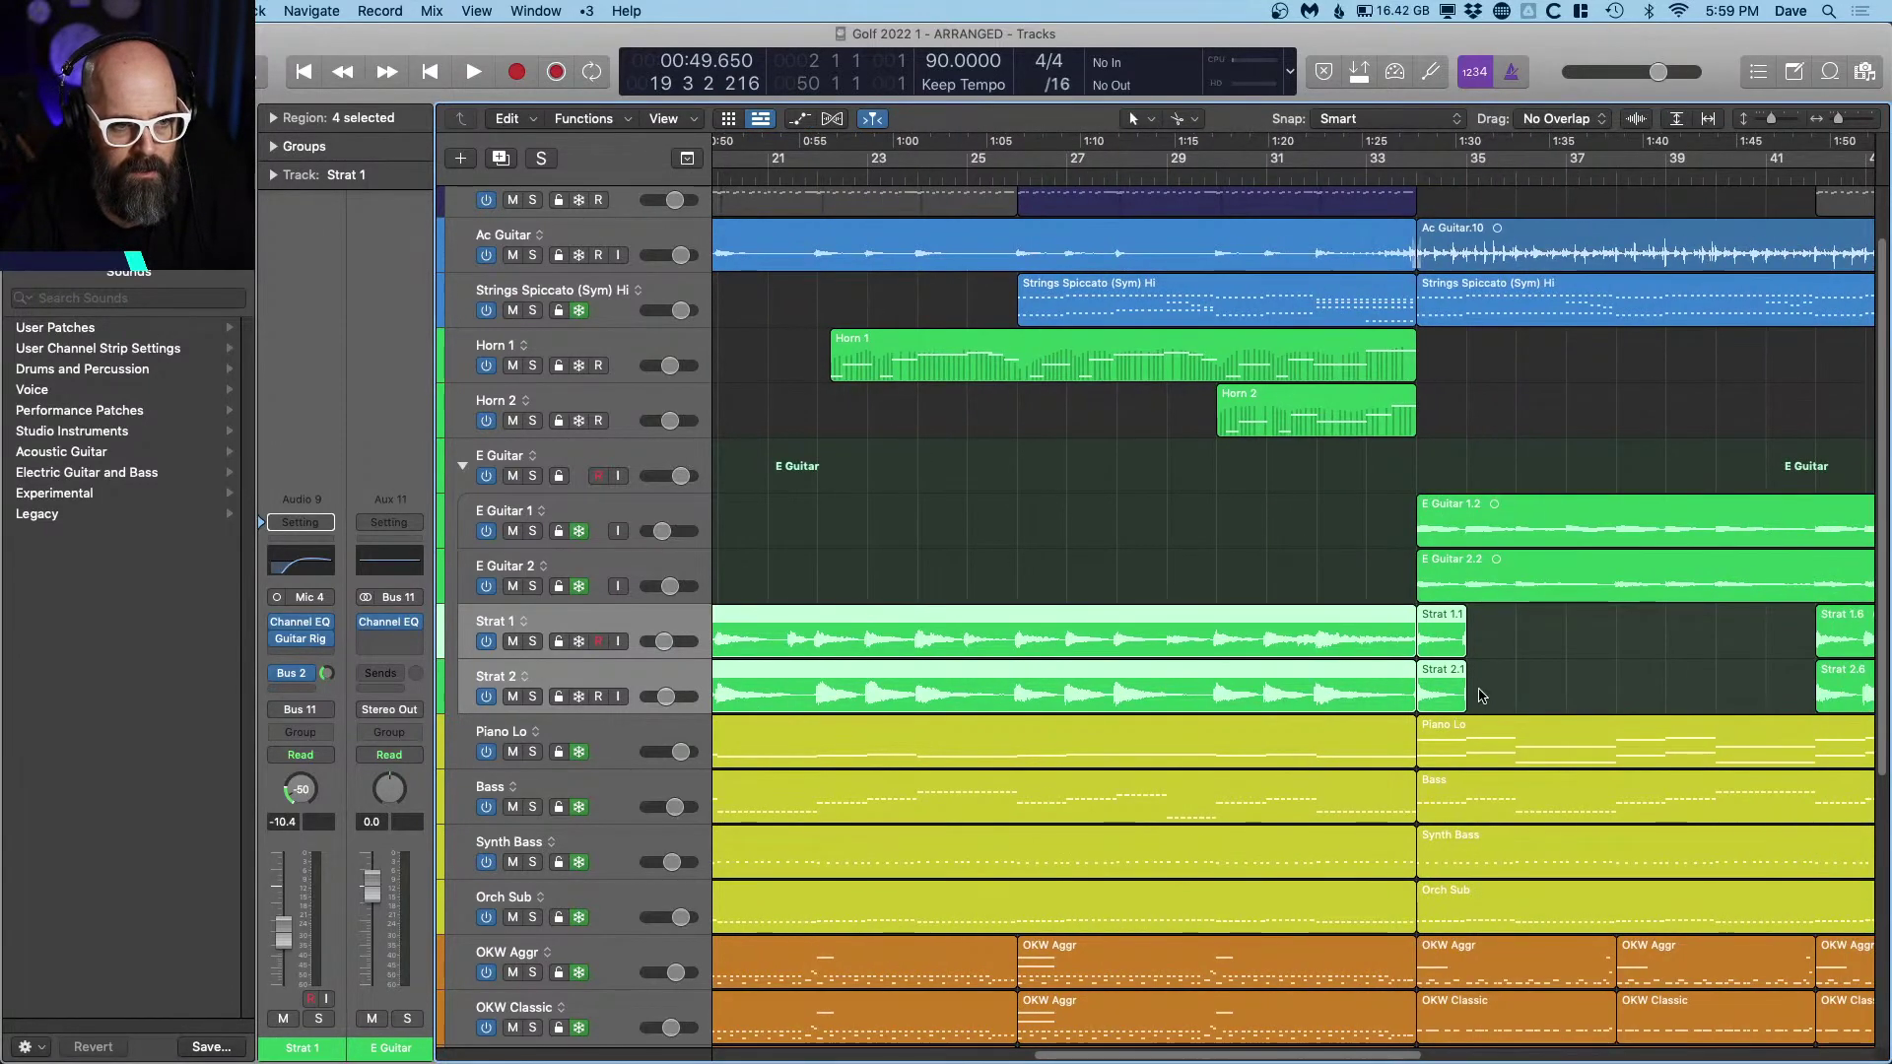
left_click(1446, 645)
left_click_drag(1466, 636, 1459, 628)
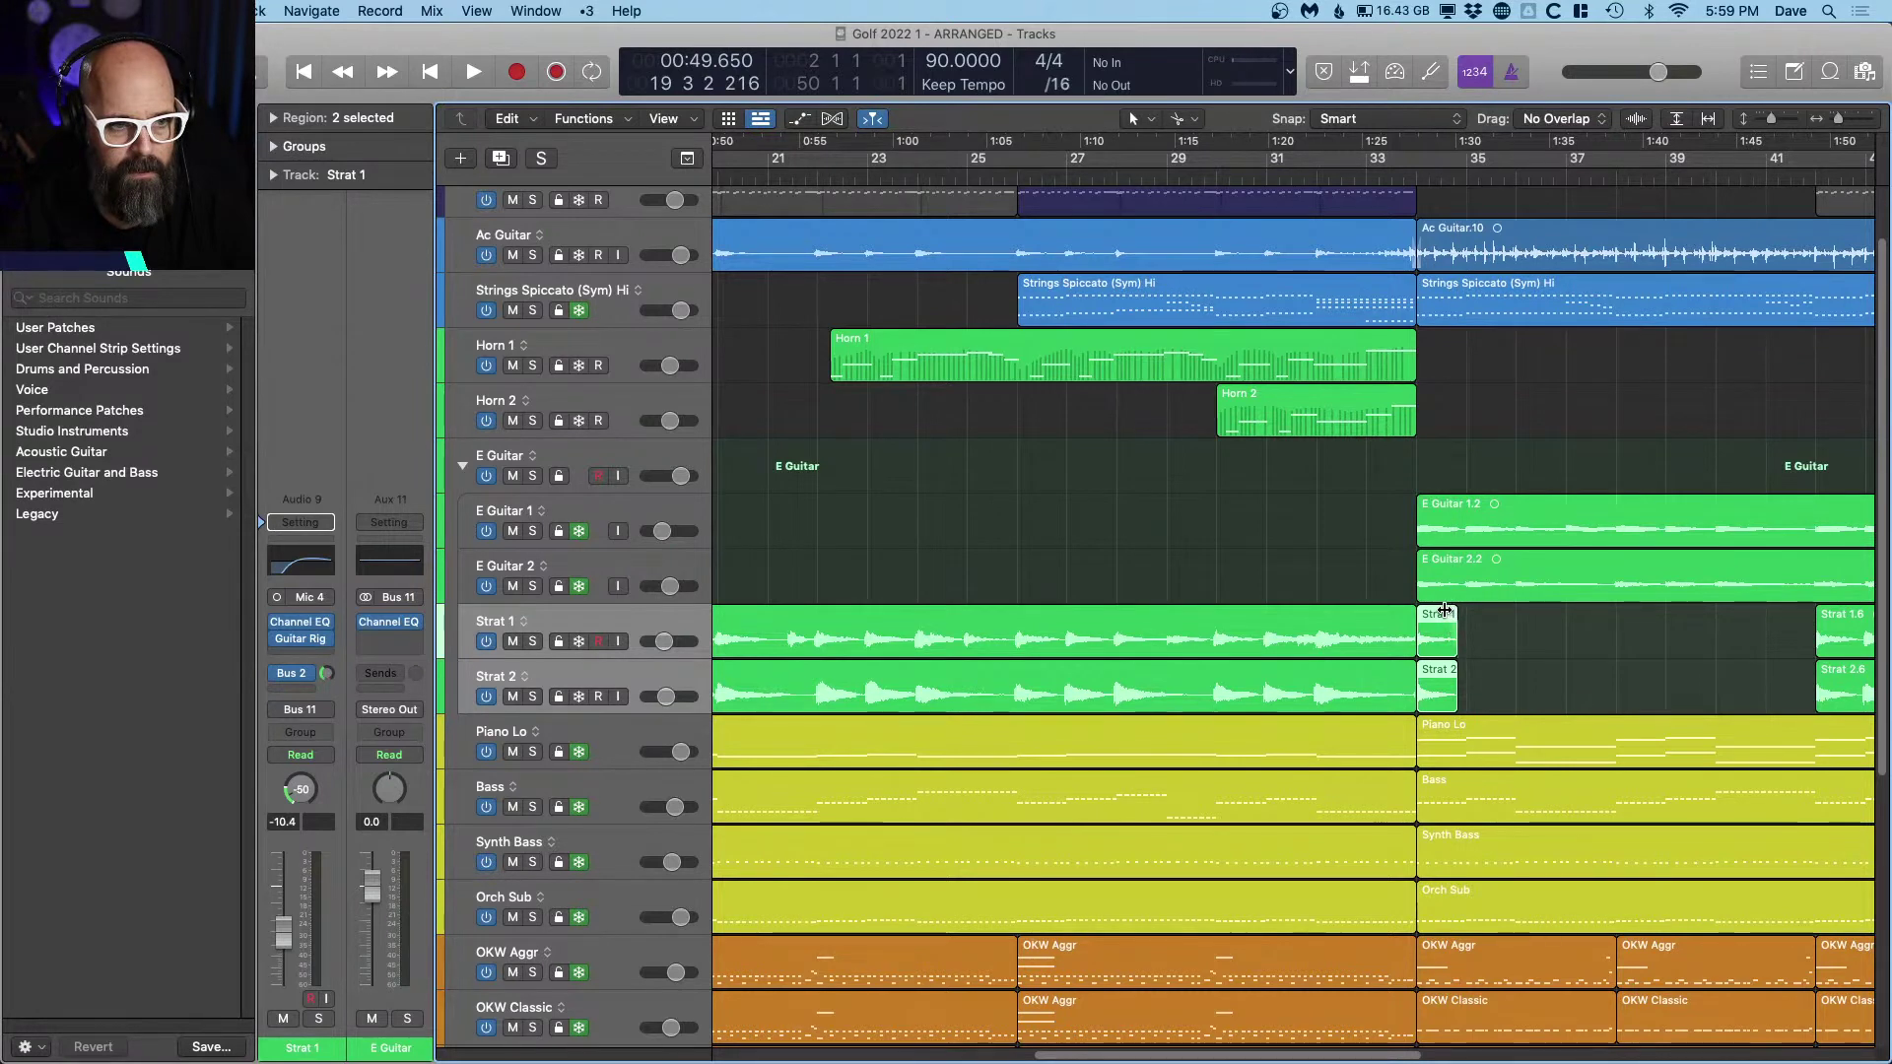
scroll(1442, 611, "up", 5)
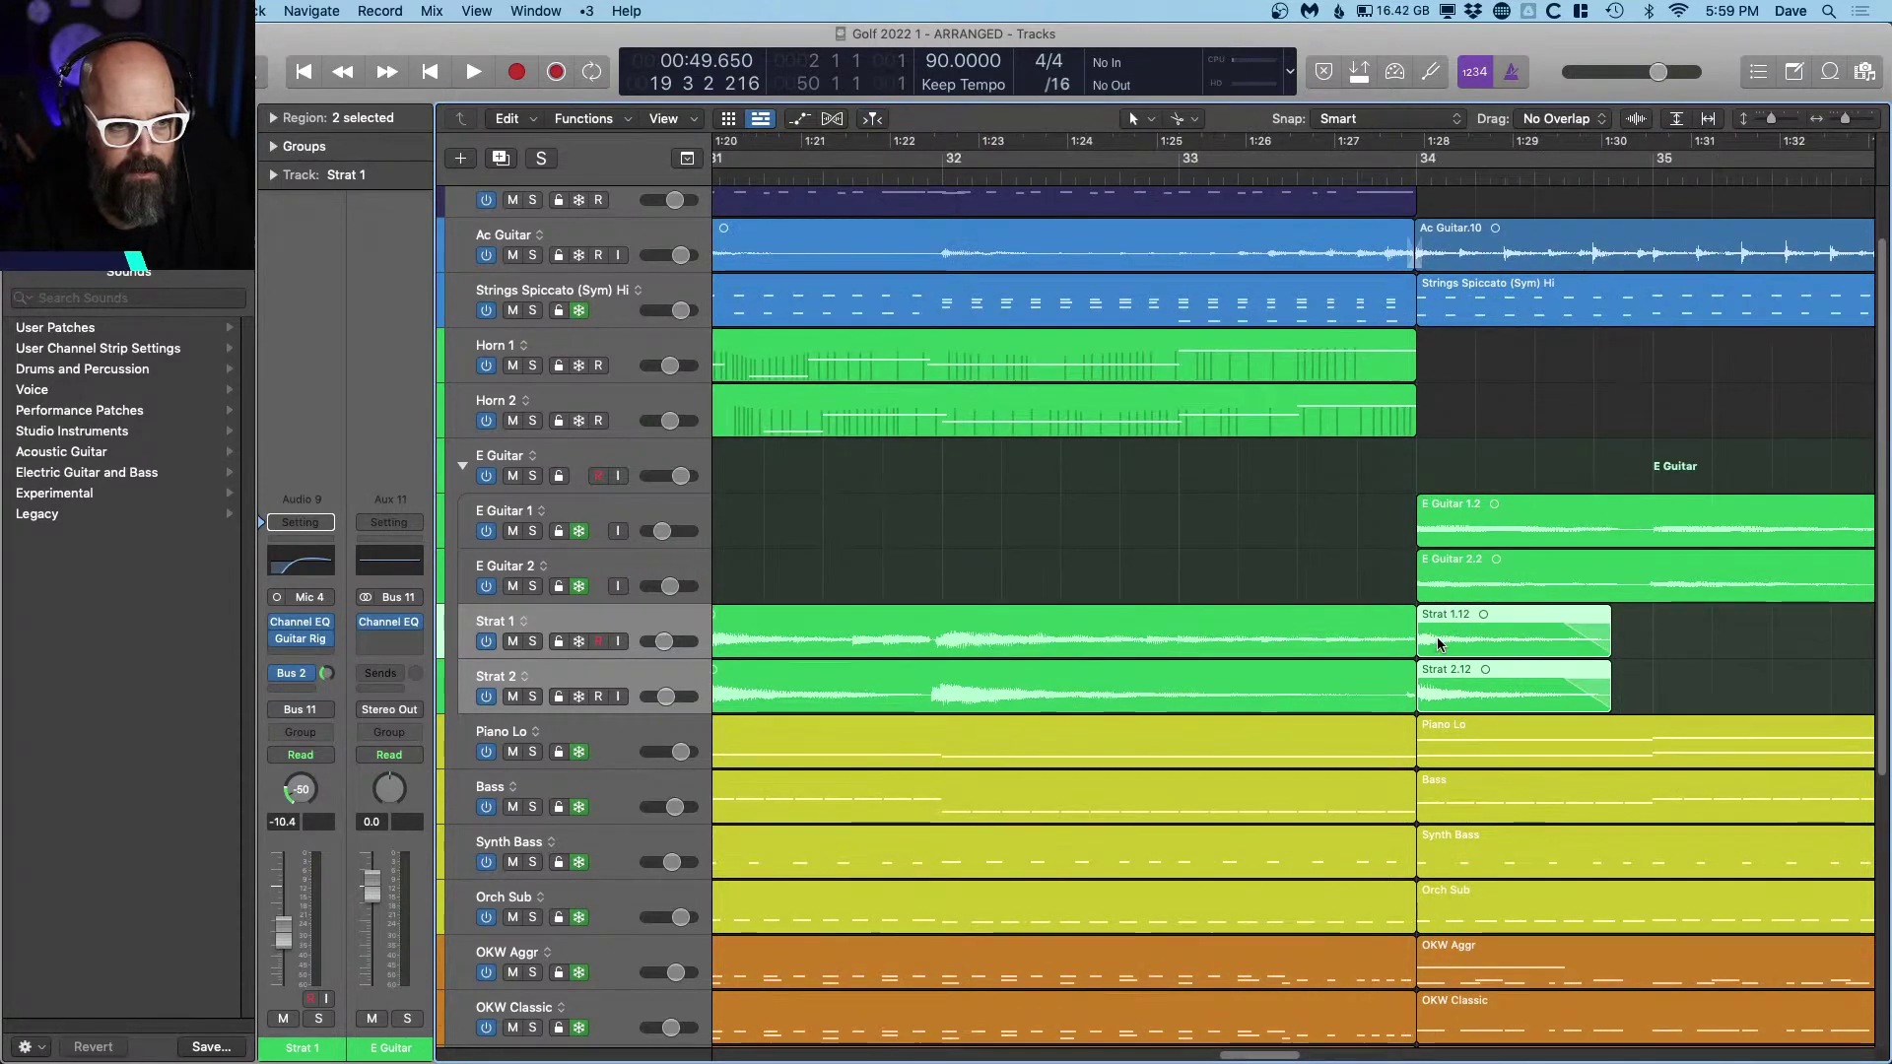
left_click_drag(1419, 658, 1401, 658)
Step: Move the start of the middle Strat 1 and Strat 2 regions slightly ahead of bar 18
scroll(1400, 659, "down", 3)
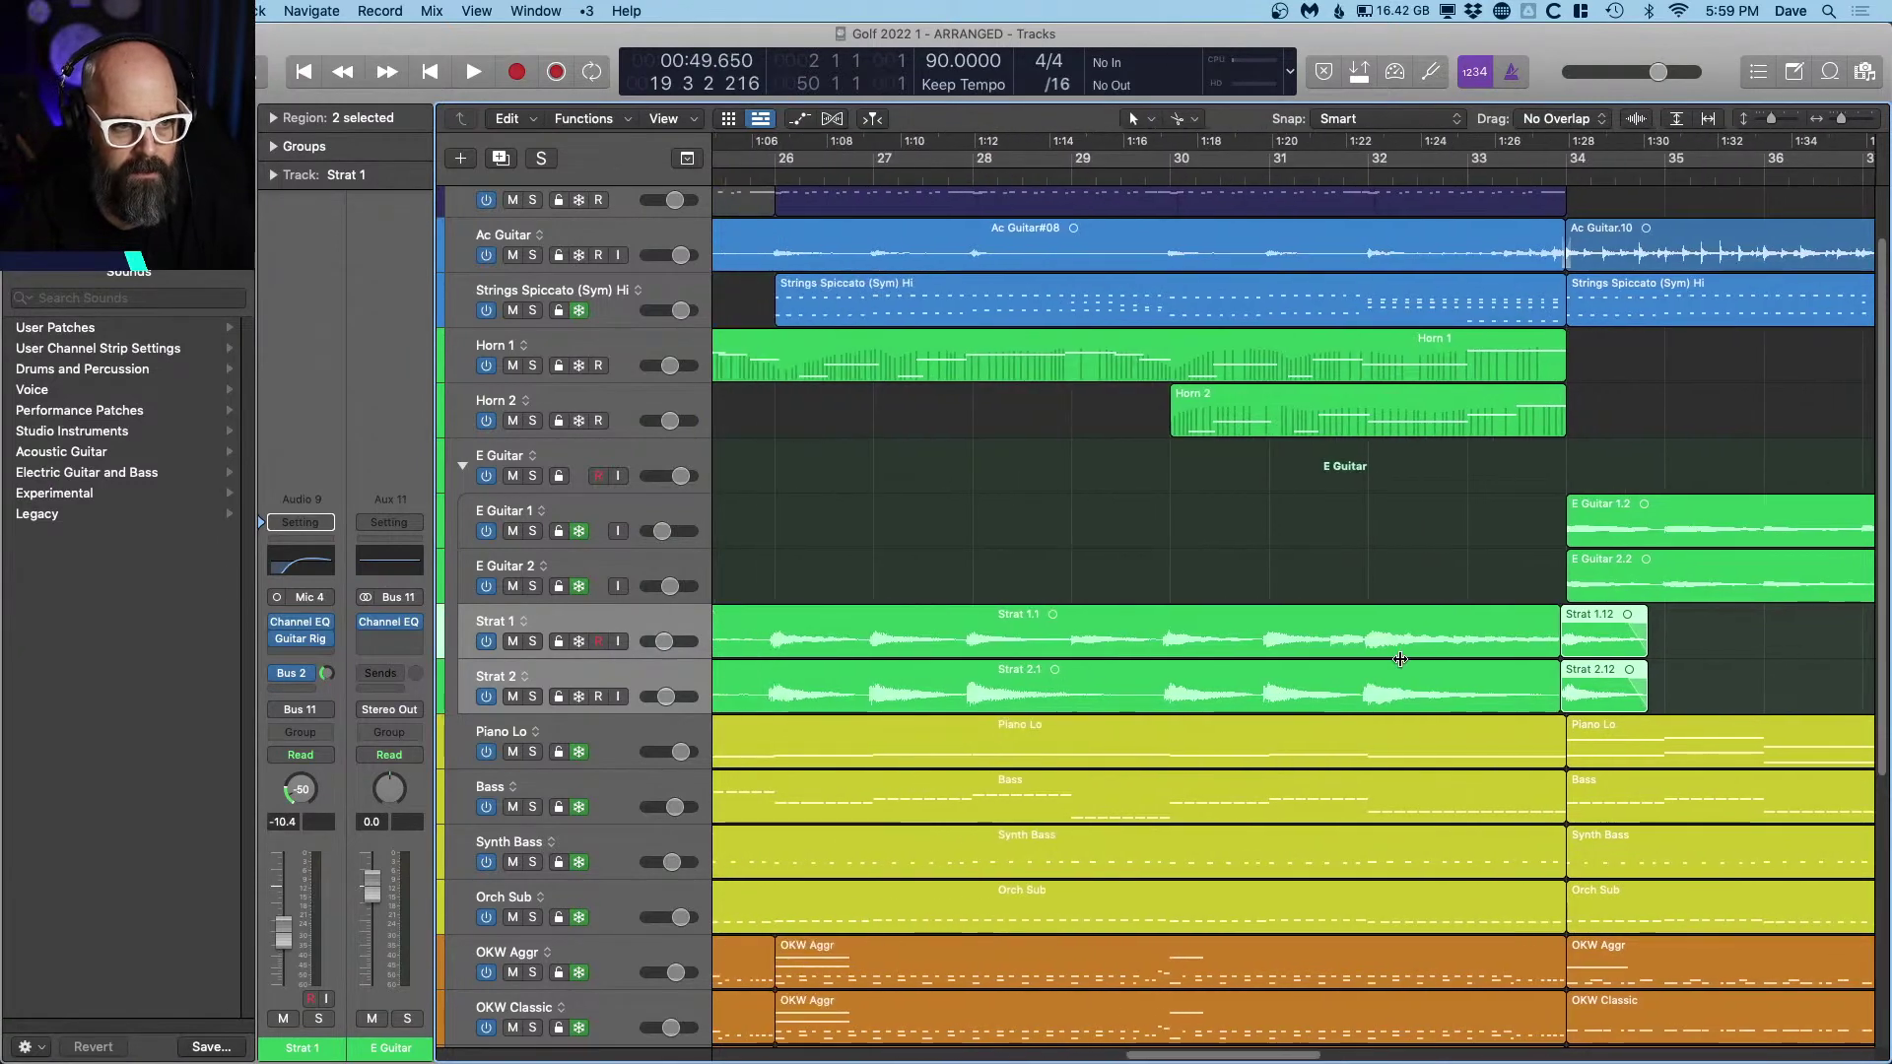
scroll(1400, 658, "left", 5)
left_click(1086, 632)
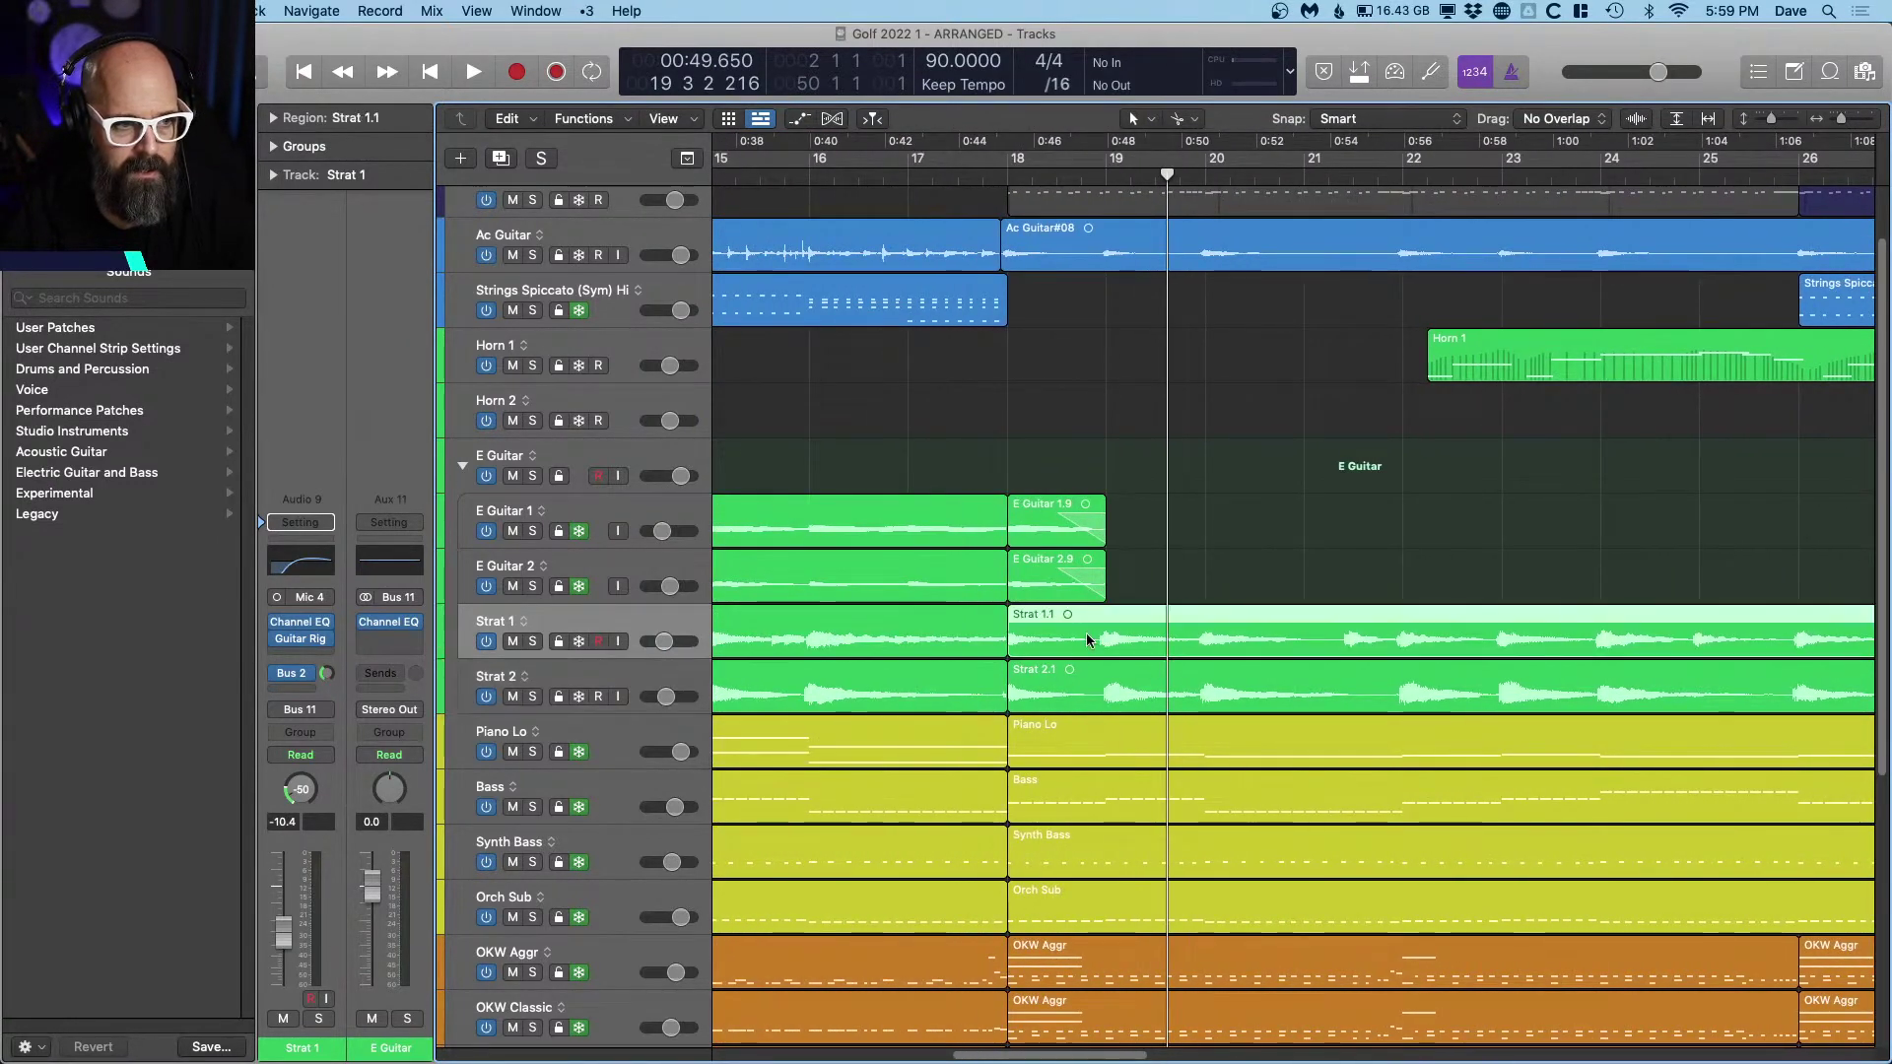
left_click(1062, 702, "shift")
scroll(1062, 702, "up", 4)
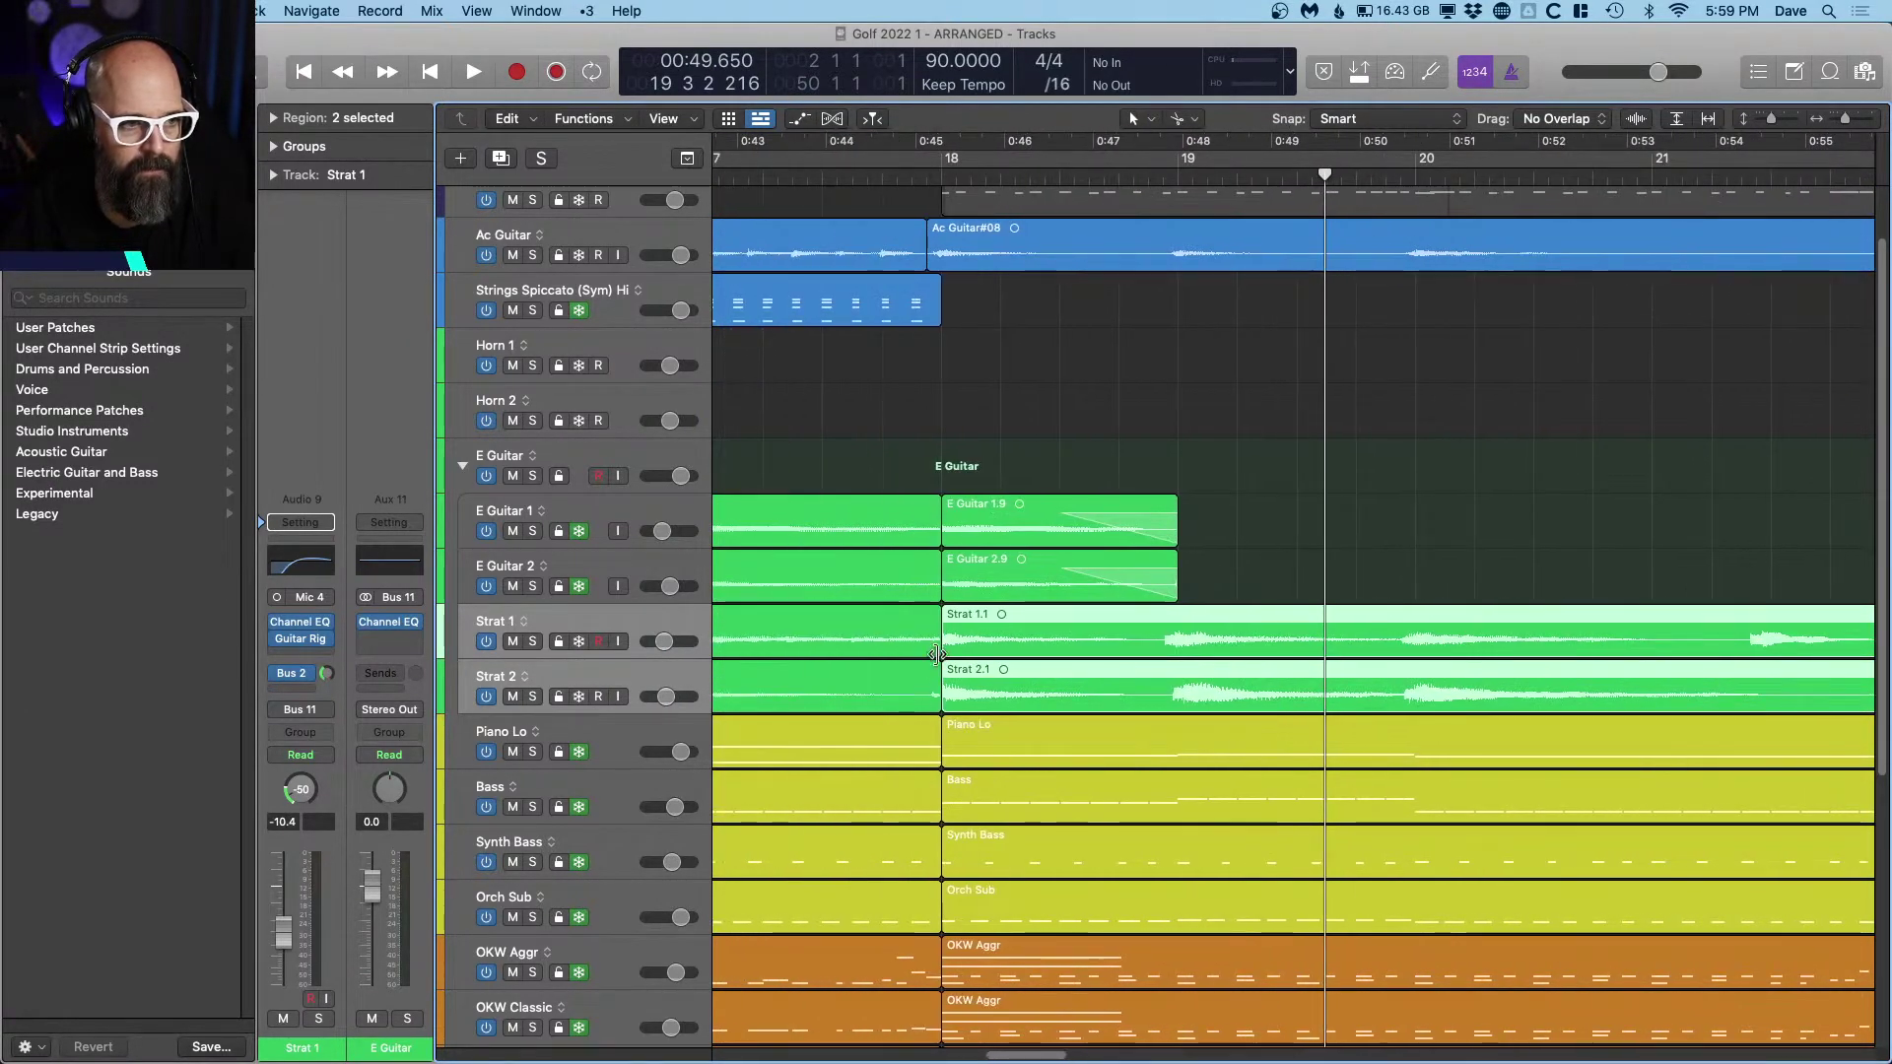
left_click_drag(944, 650, 926, 651)
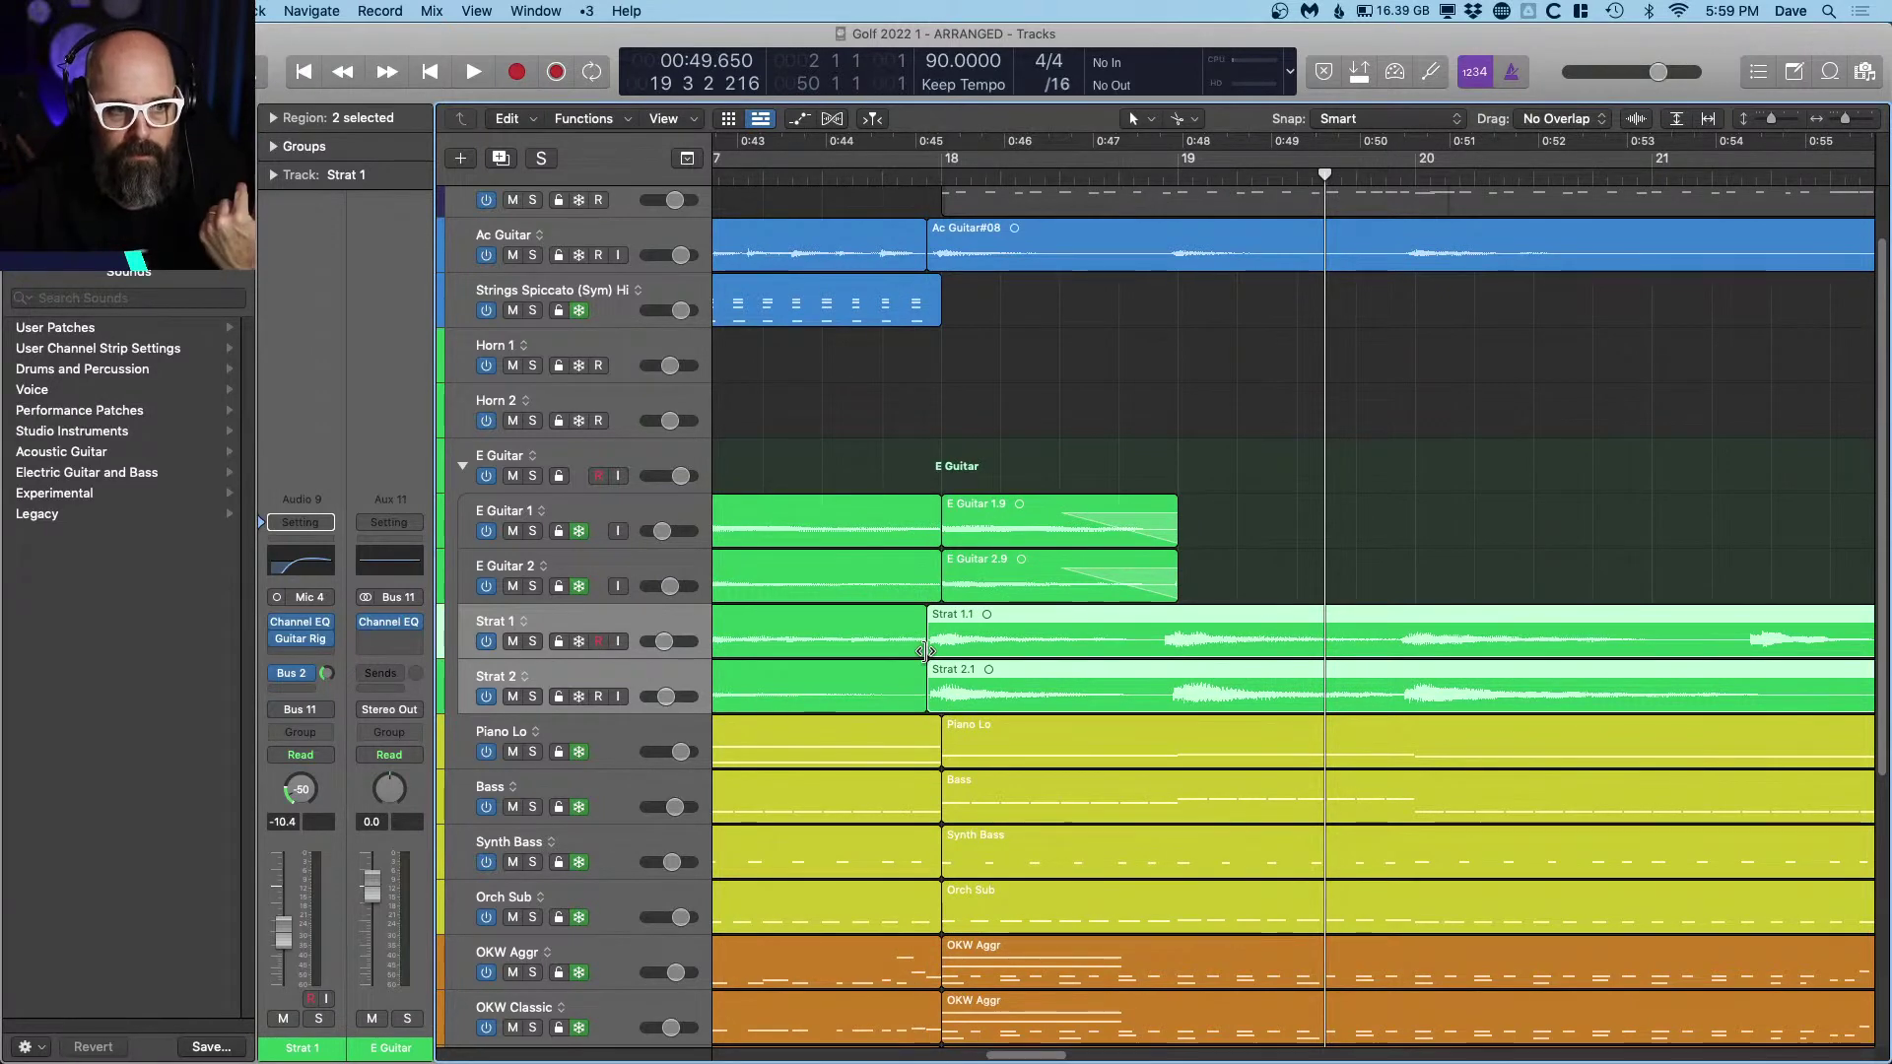
Step: Freeze the Strat 1 and Strat 2 tracks
scroll(1019, 728, "left", 11)
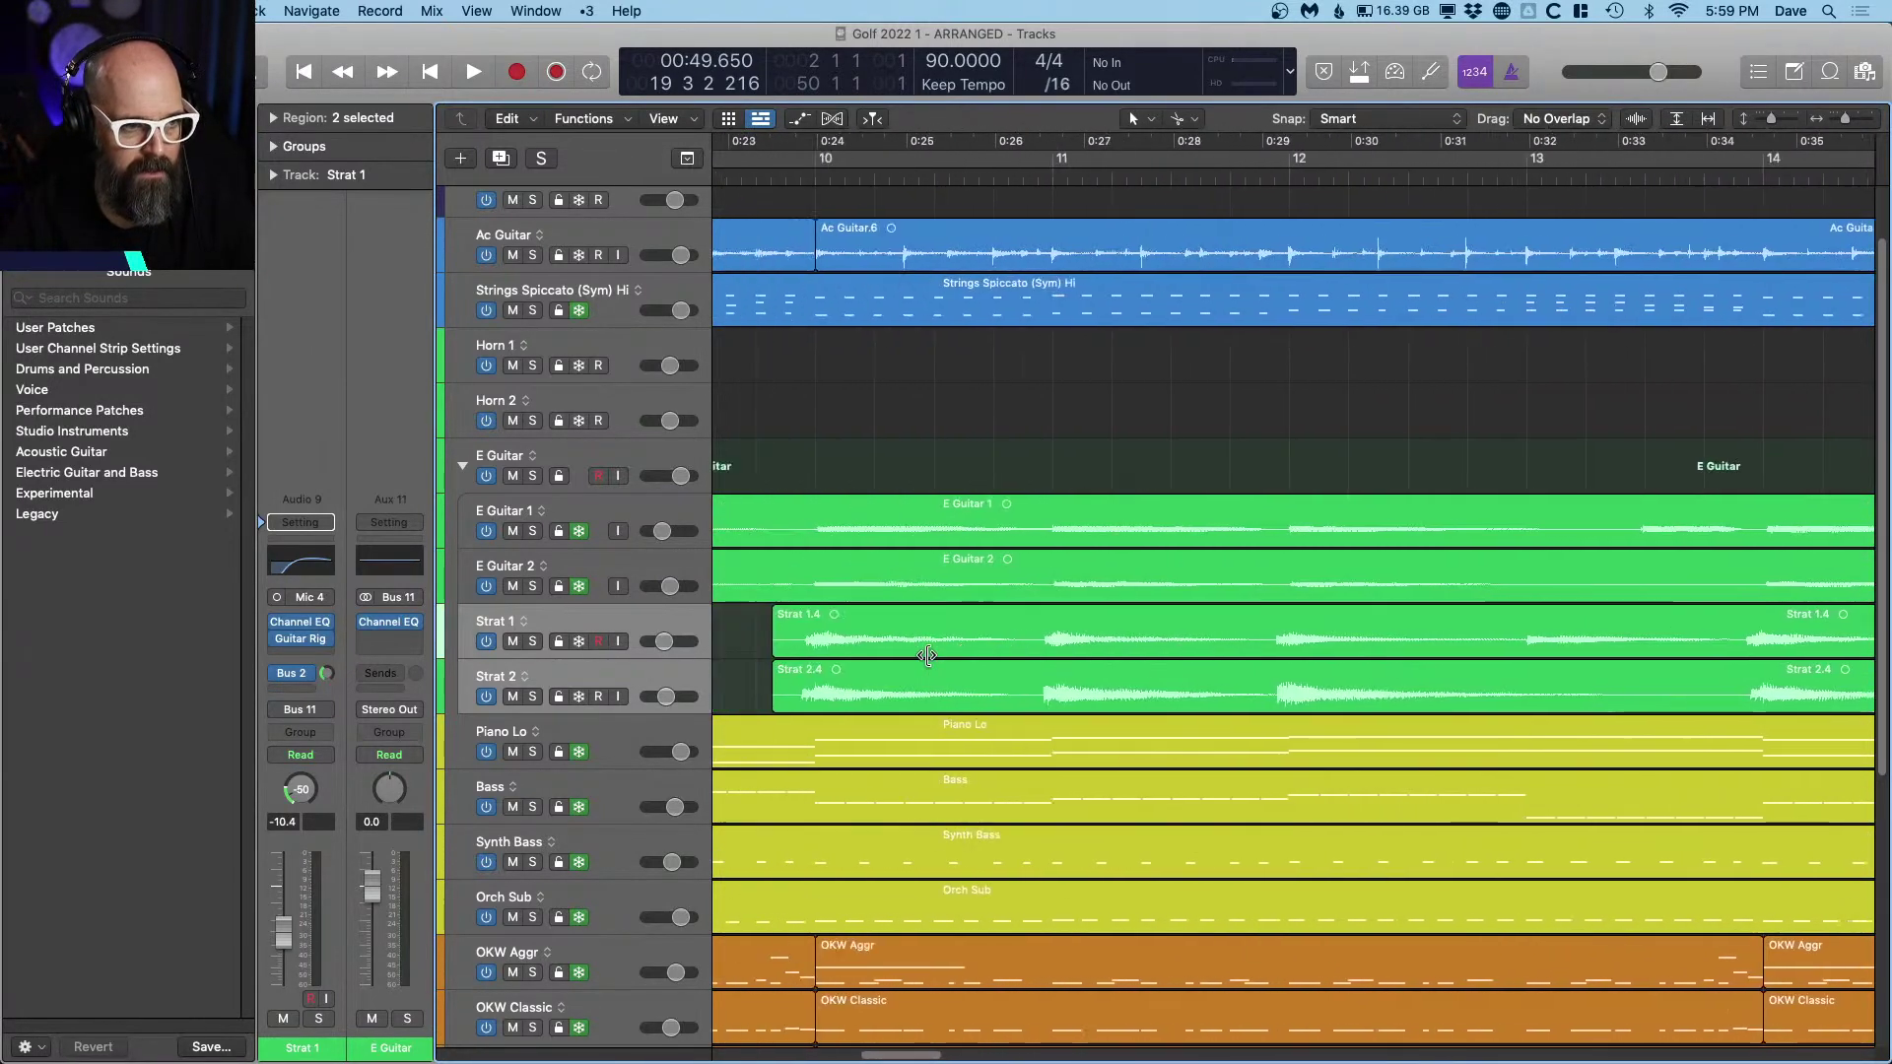
scroll(1019, 728, "left", 2)
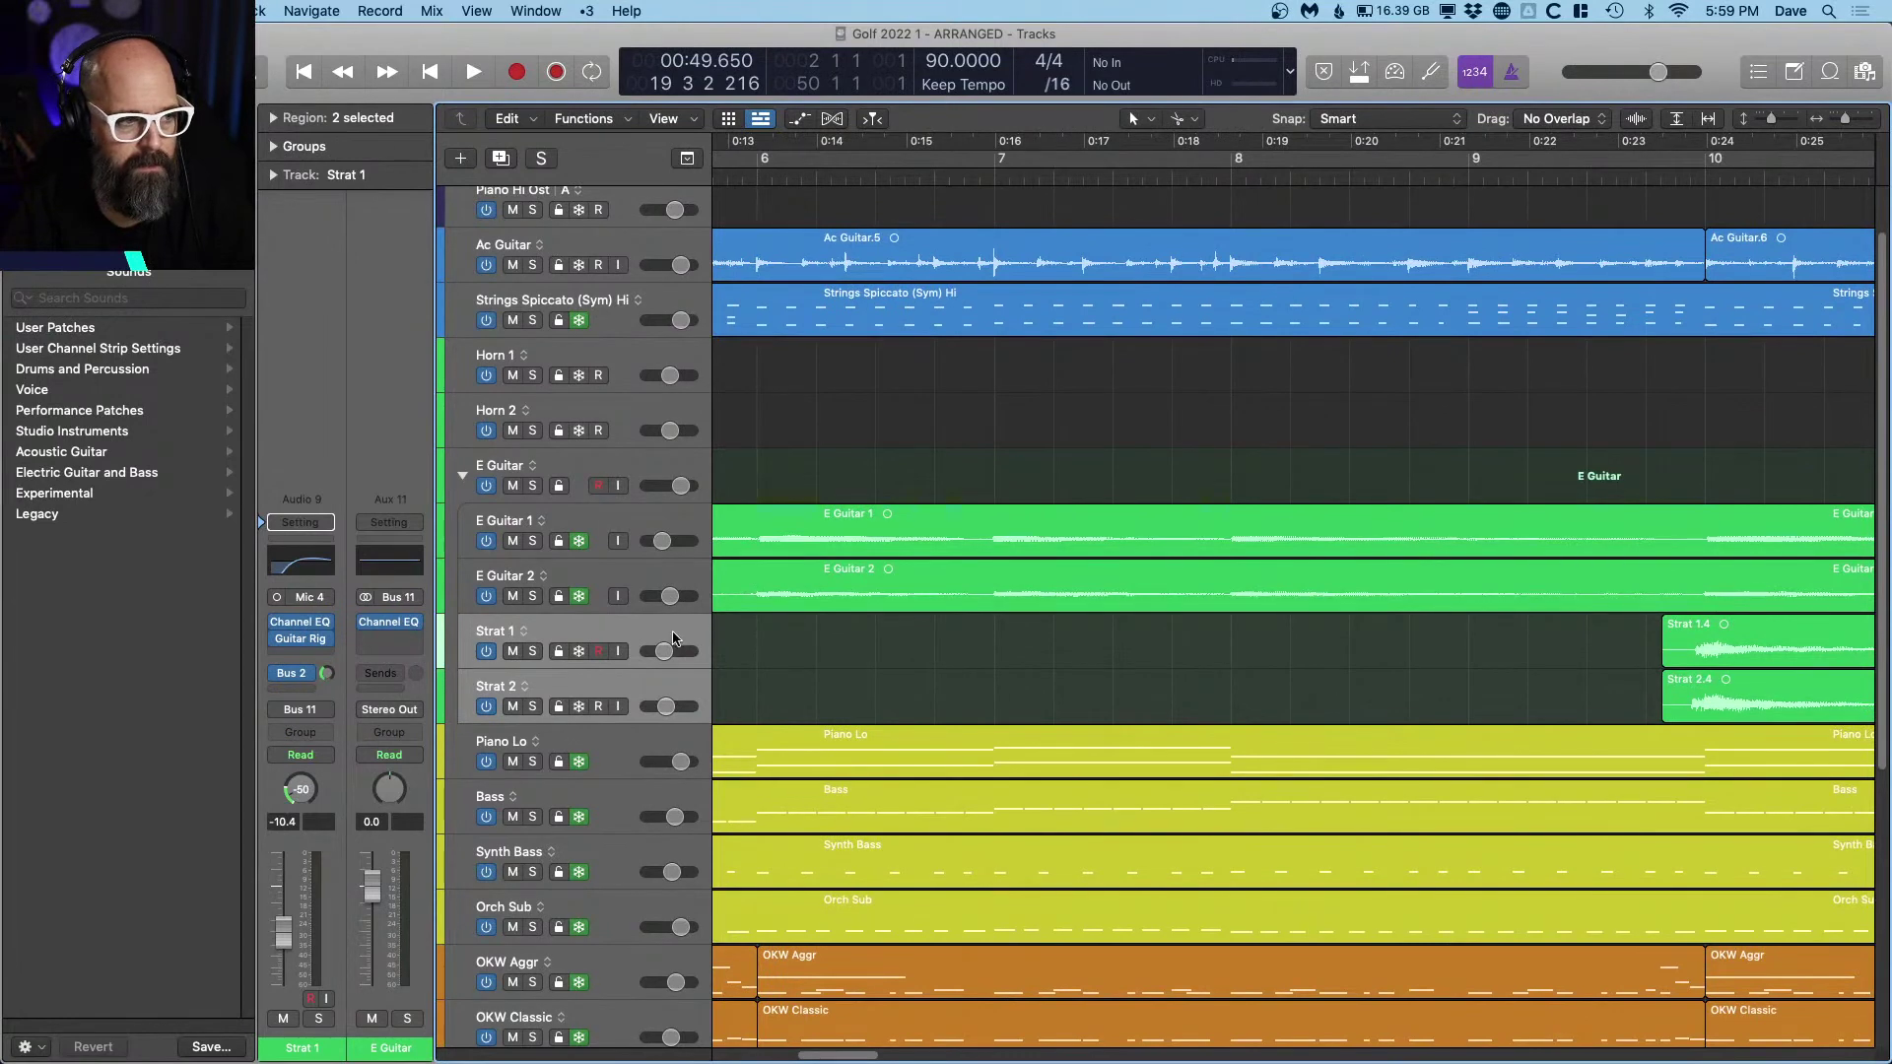
left_click(585, 651)
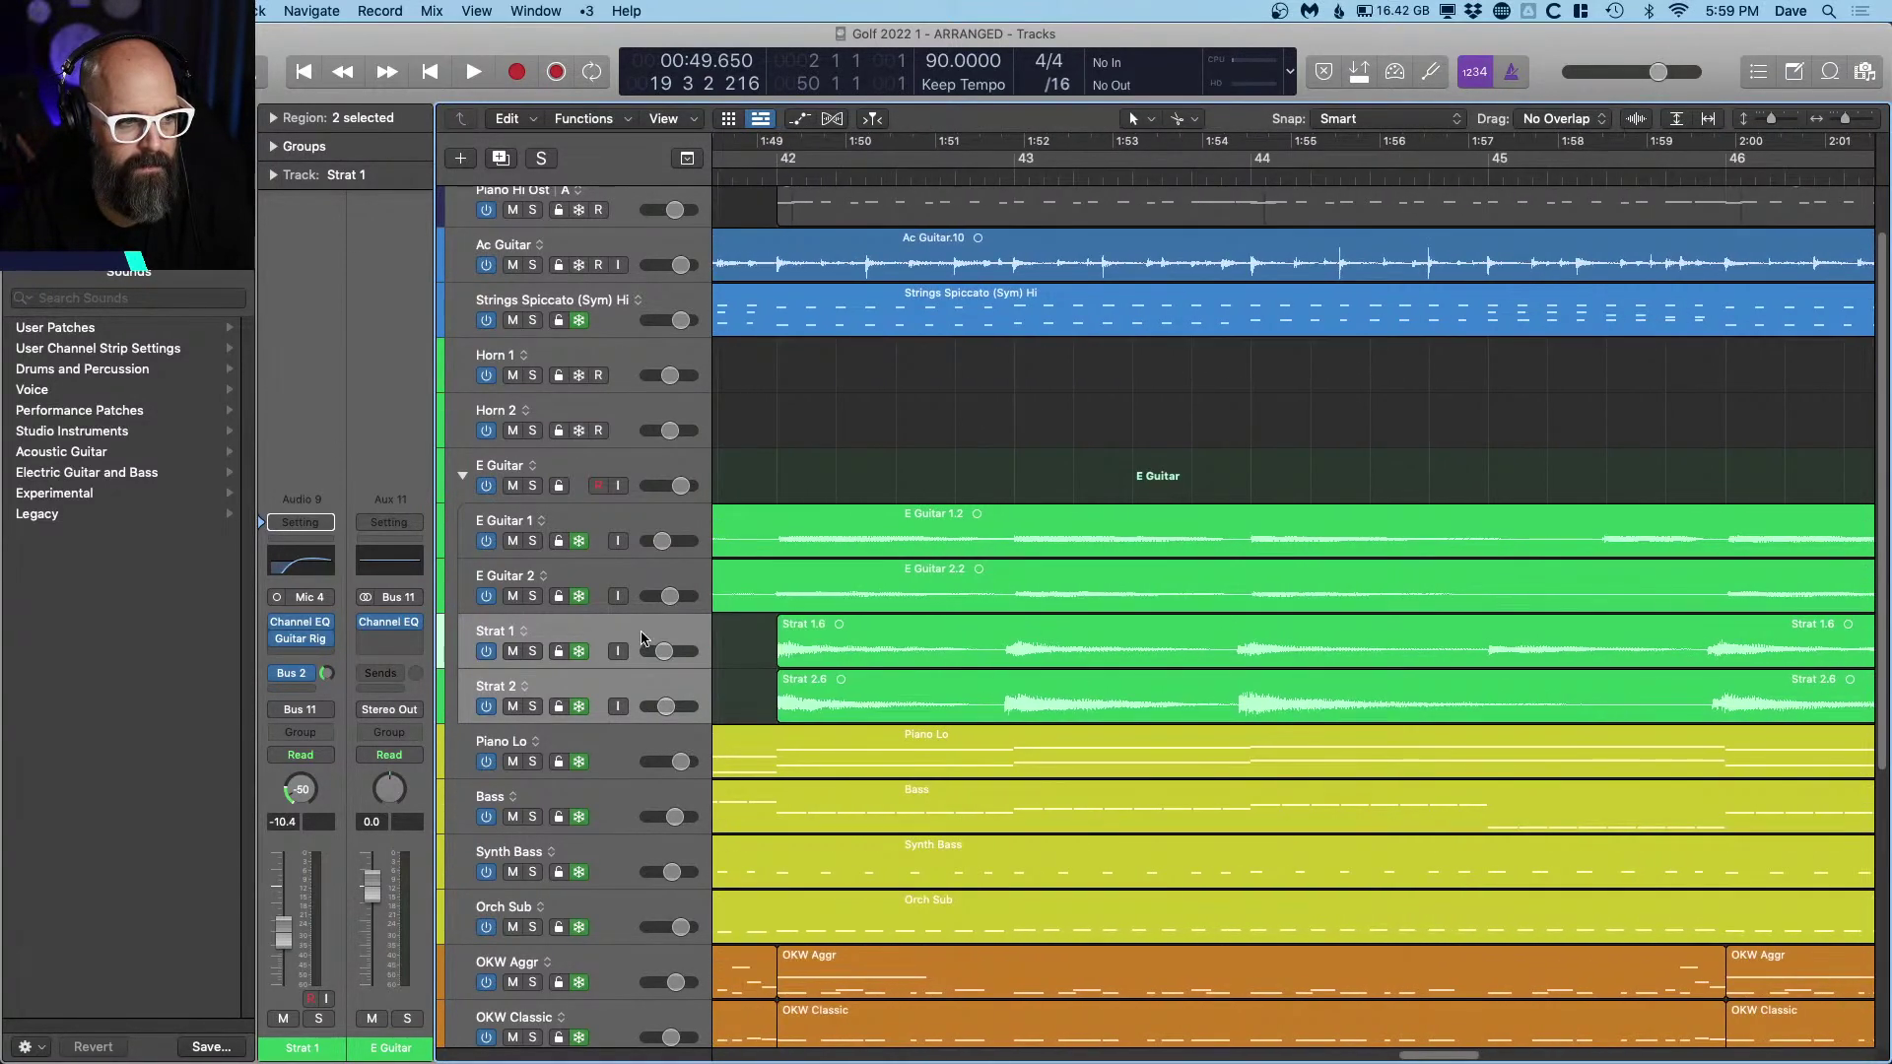
Step: Unfreeze Strat 1 and Strat 2 and pull the starts of their final faded regions slightly ahead of bar 50
left_click_drag(581, 652, 582, 702)
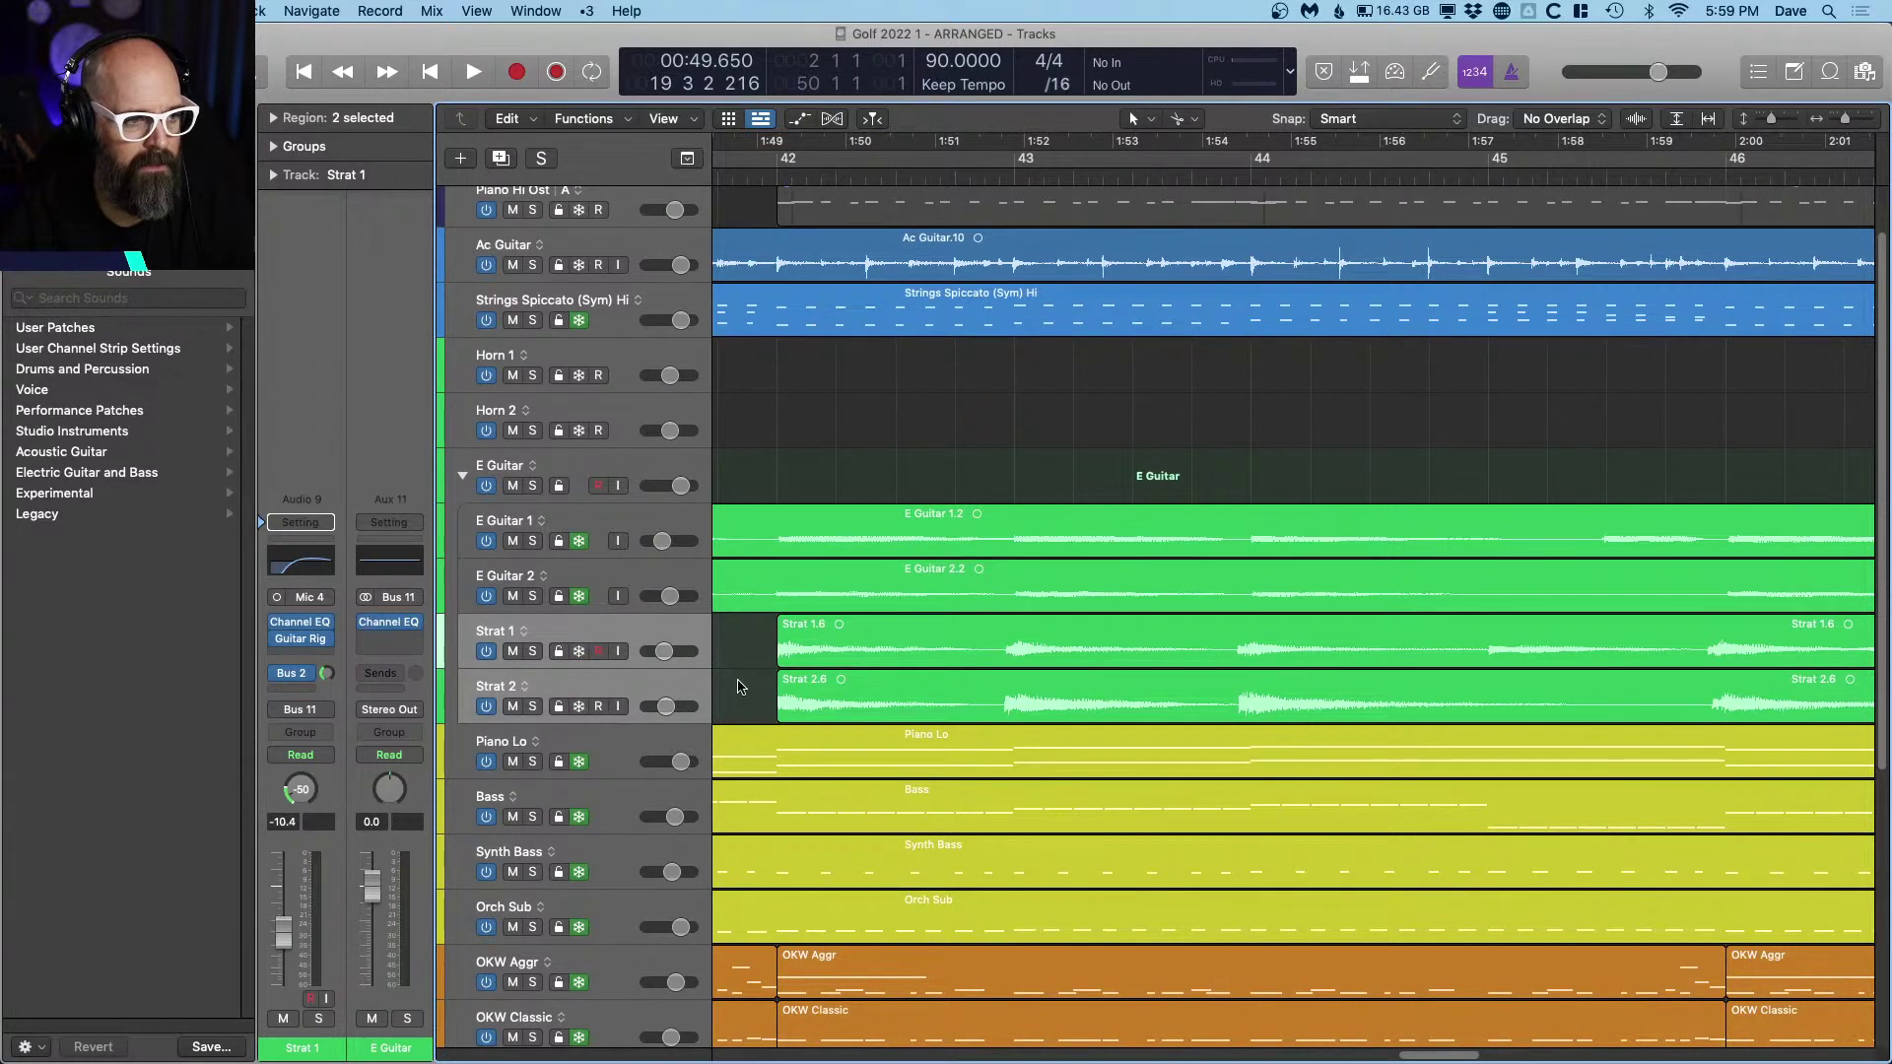
mouse_move(759, 655)
left_mouse_down()
mouse_move(810, 705)
mouse_move(760, 669)
left_mouse_up()
scroll(977, 665, "right", 10)
scroll(978, 665, "right", 6)
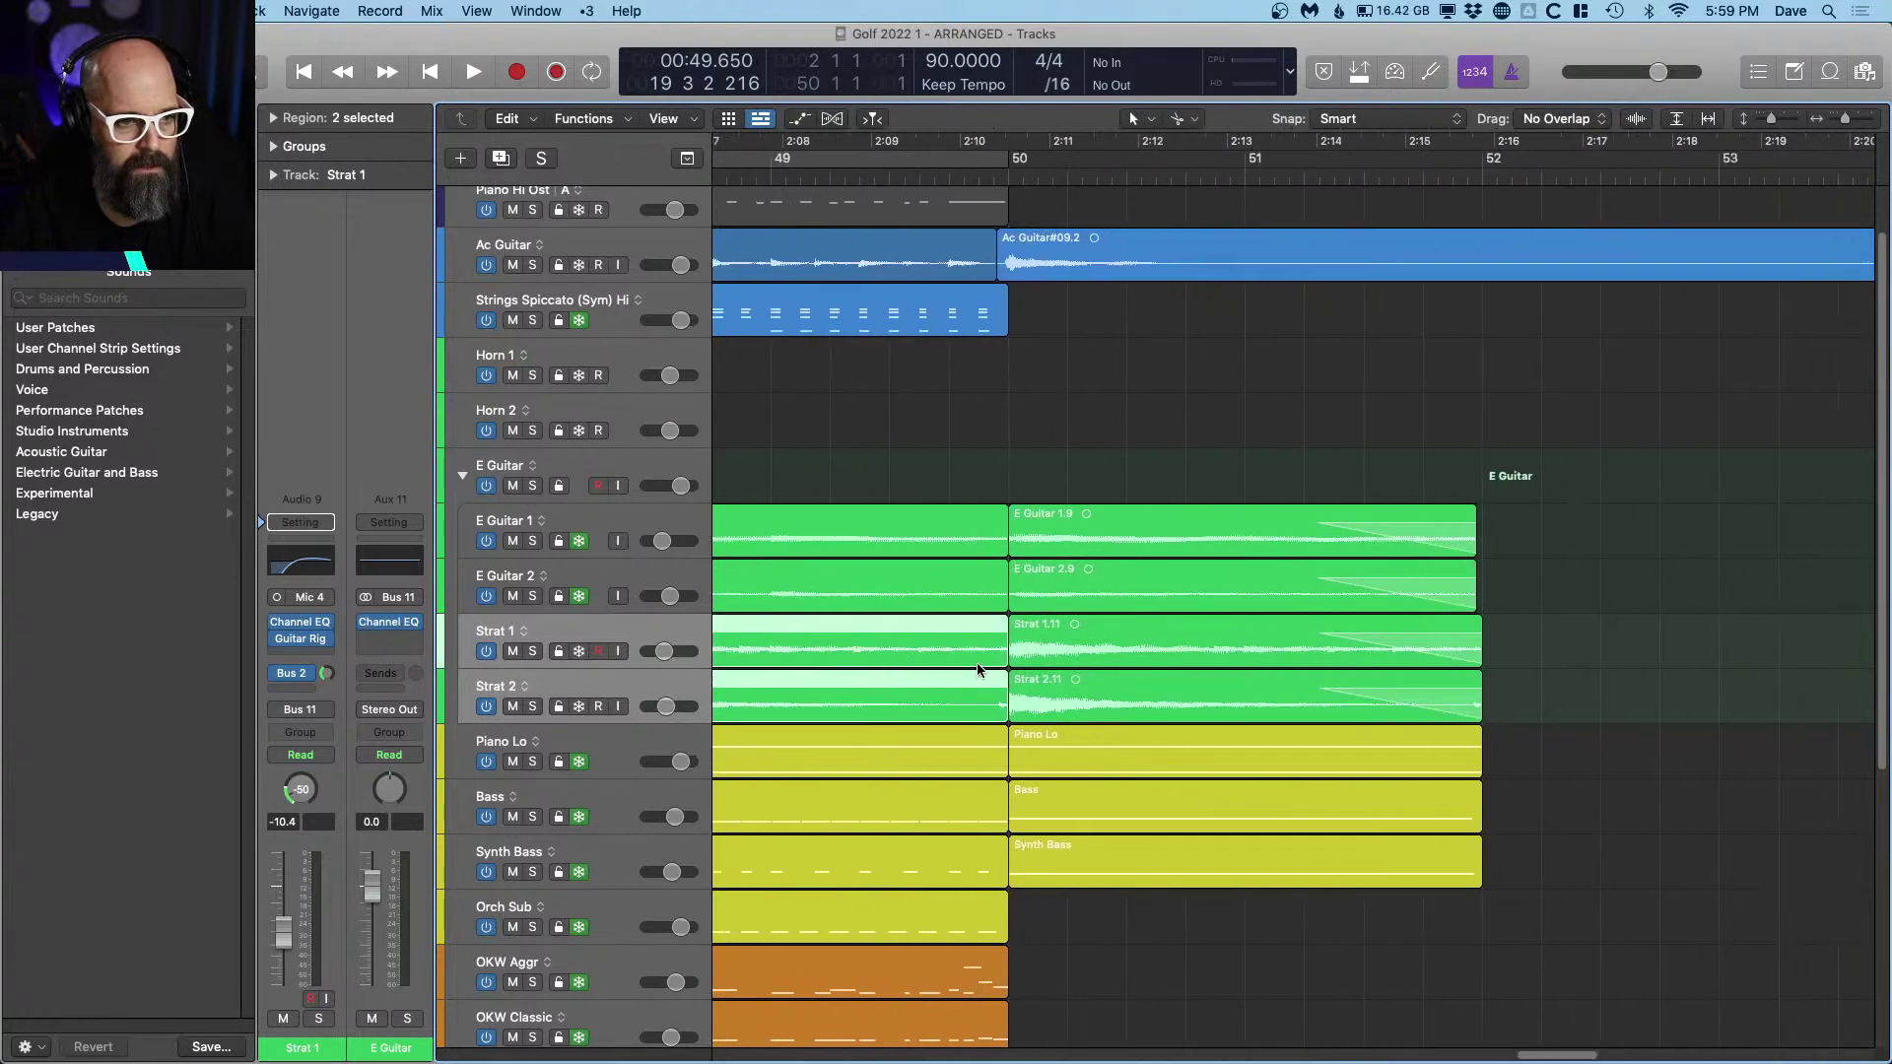
scroll(978, 662, "down", 1)
left_click(1013, 618)
left_click(990, 638, "shift")
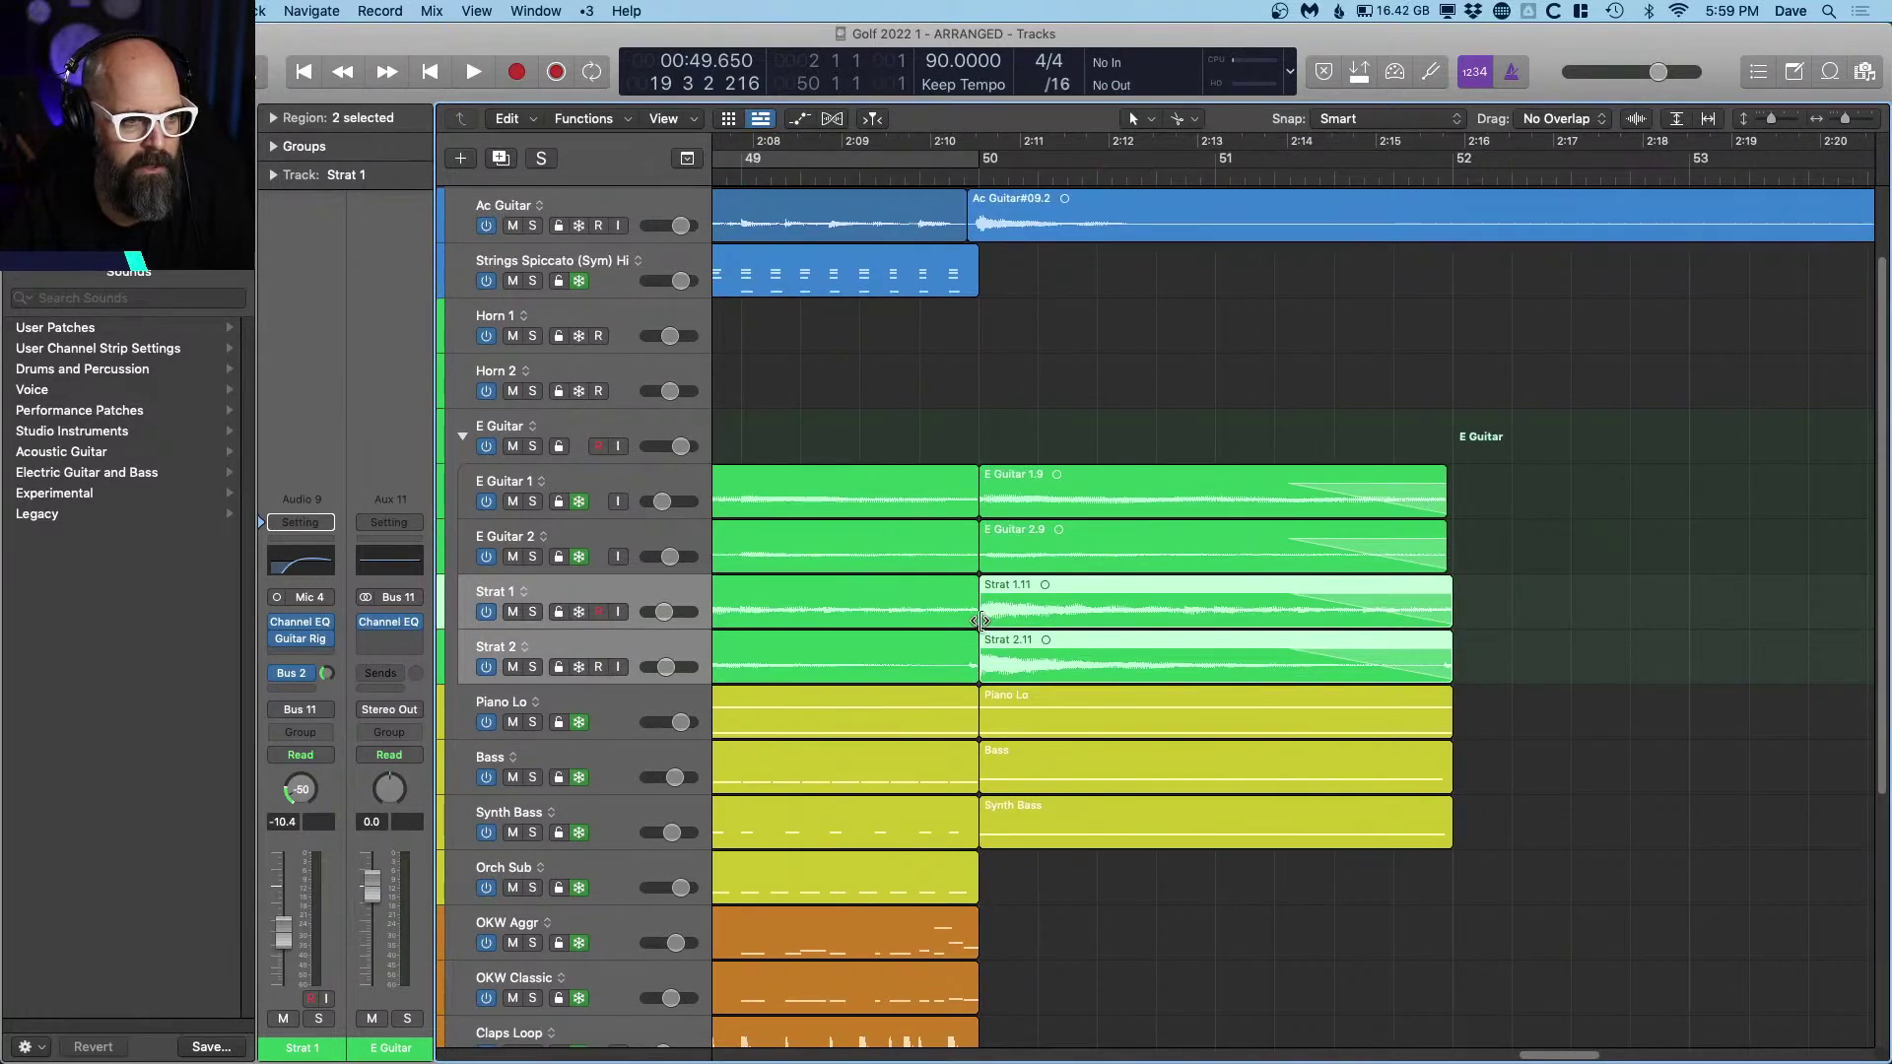
left_click_drag(979, 618, 968, 622)
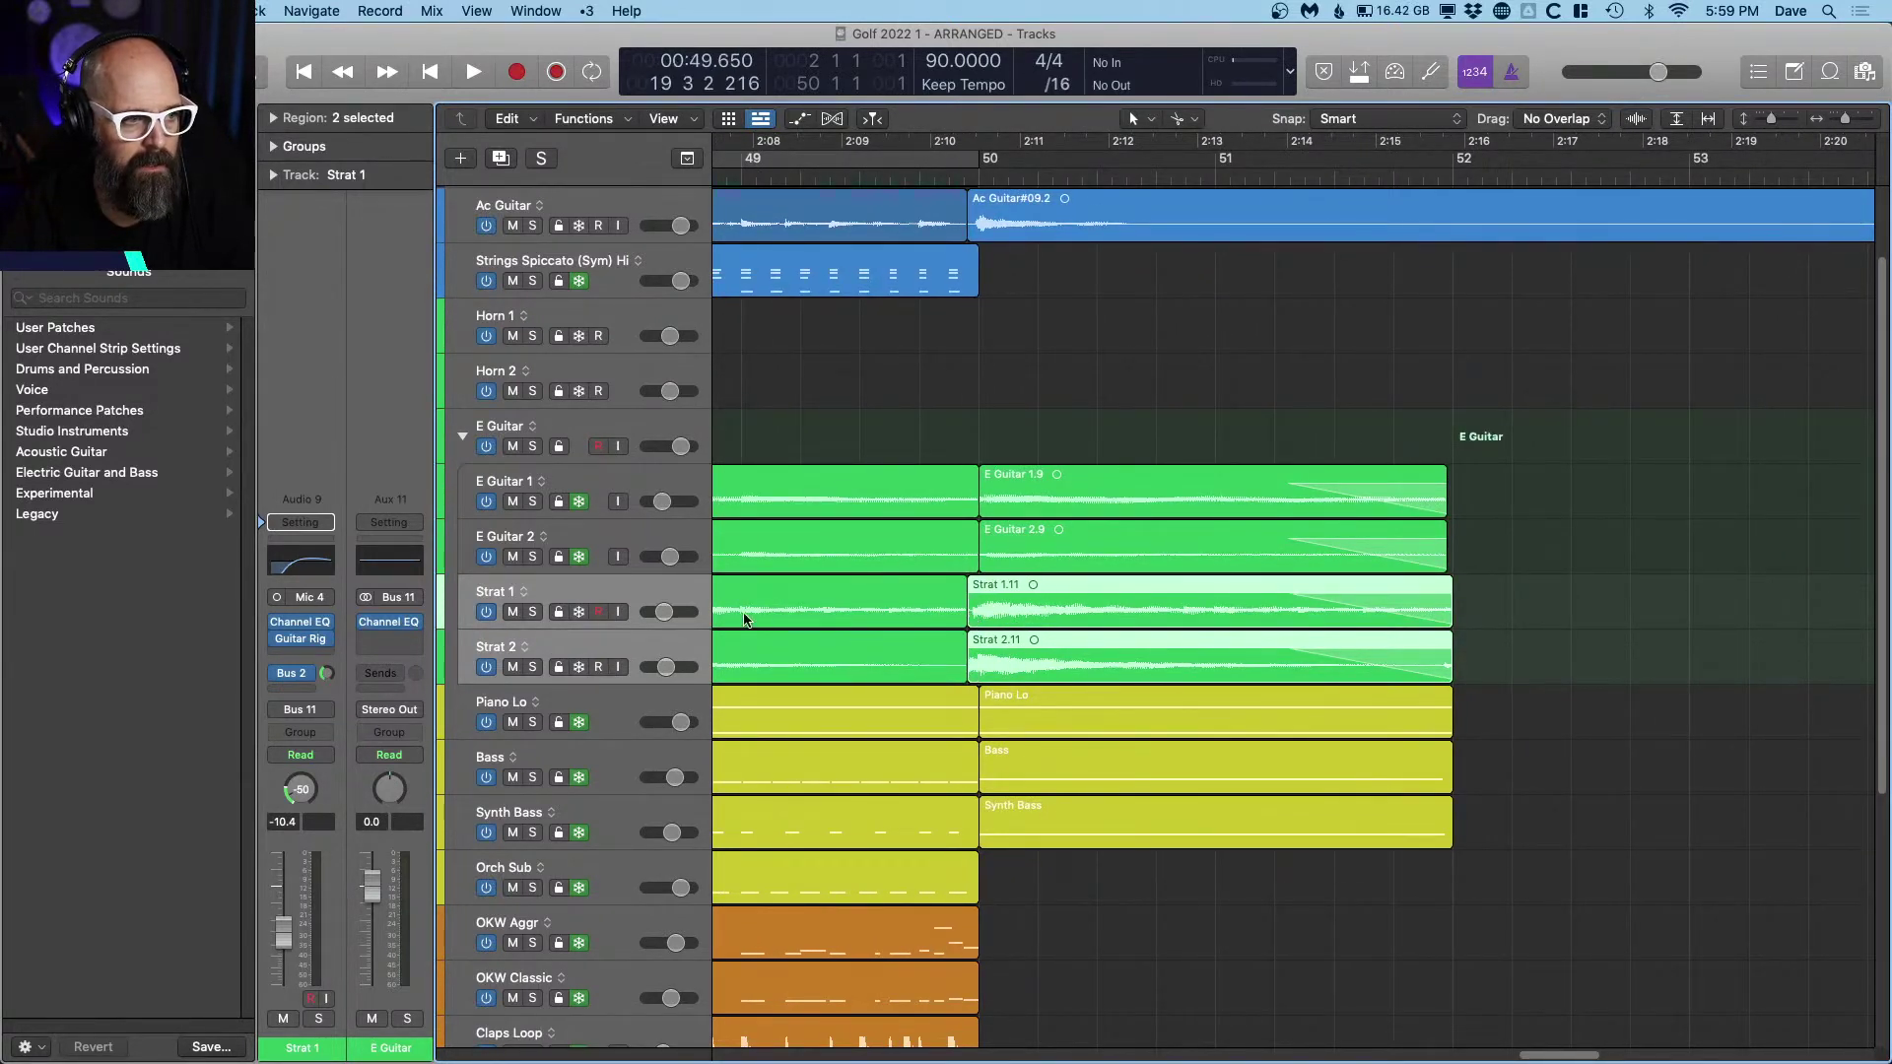
Step: Refreeze the Strat 1 and Strat 2 tracks and play the transition around bars 18 and 19
left_click_drag(581, 612, 582, 667)
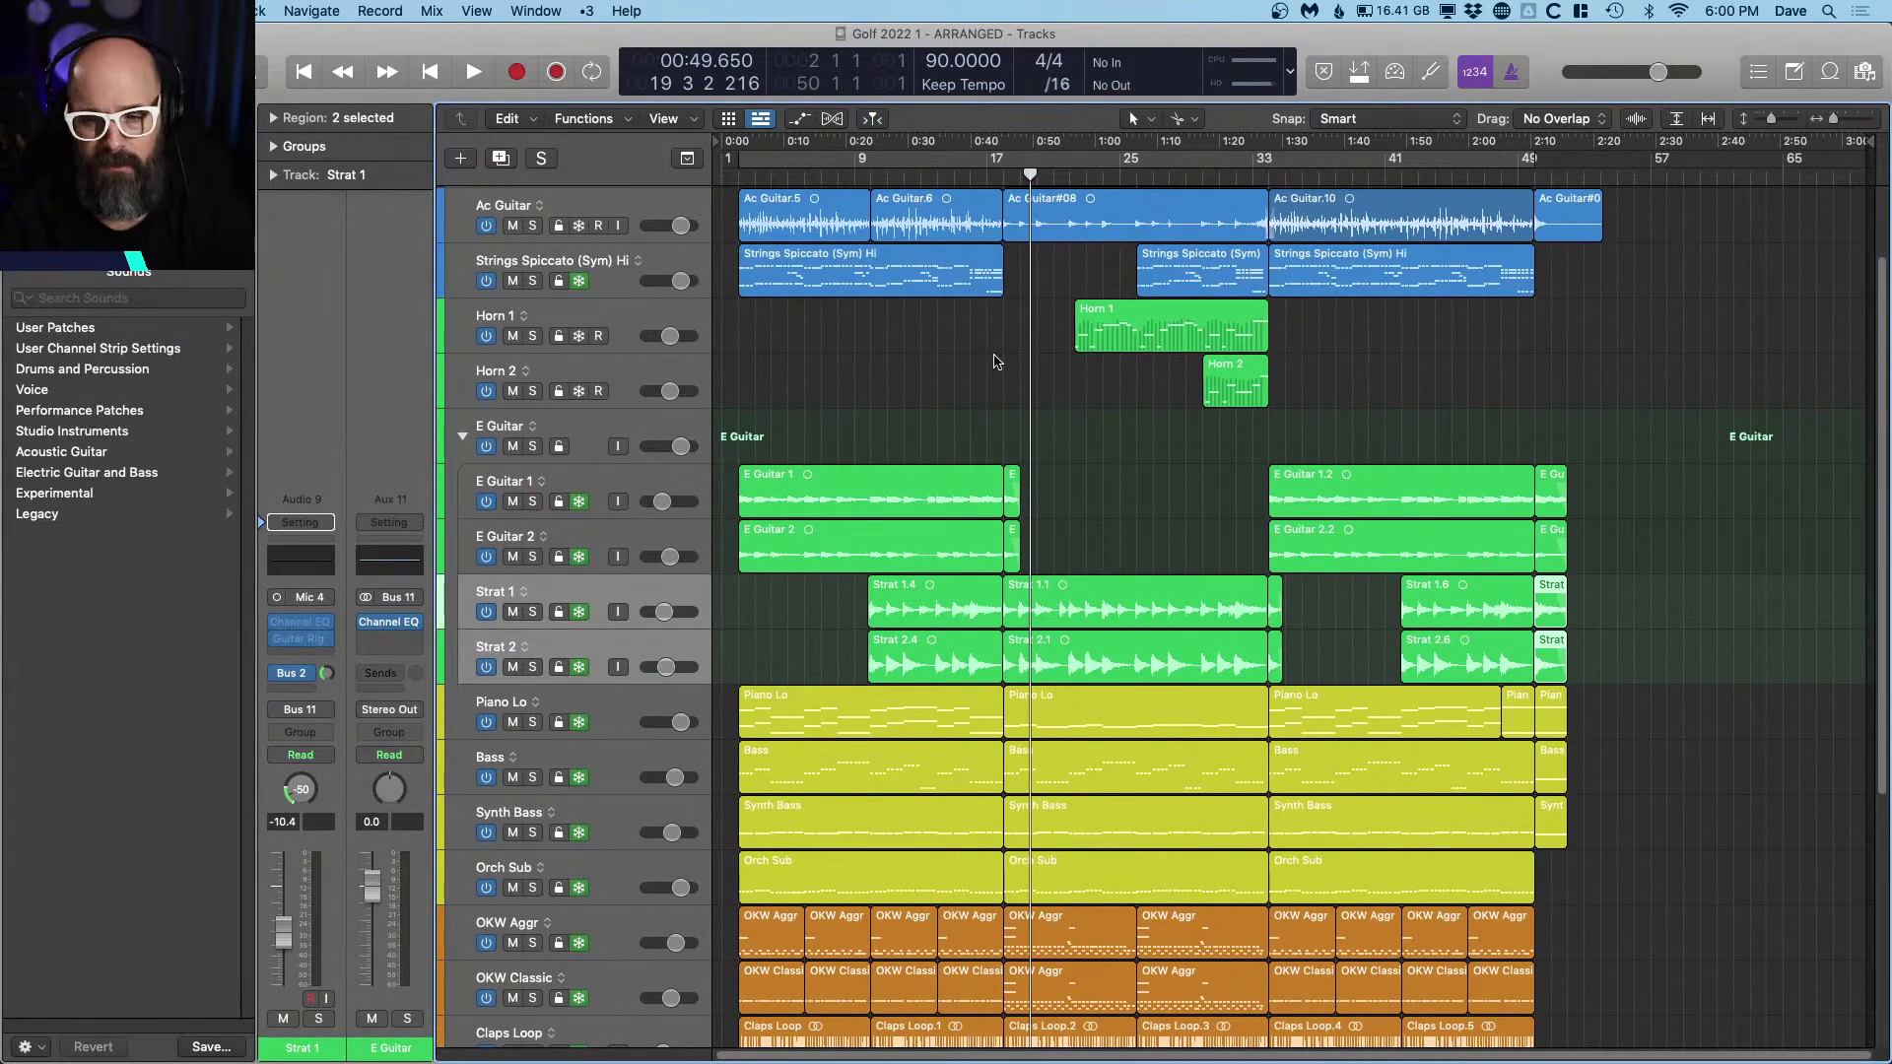
key("super+Up")
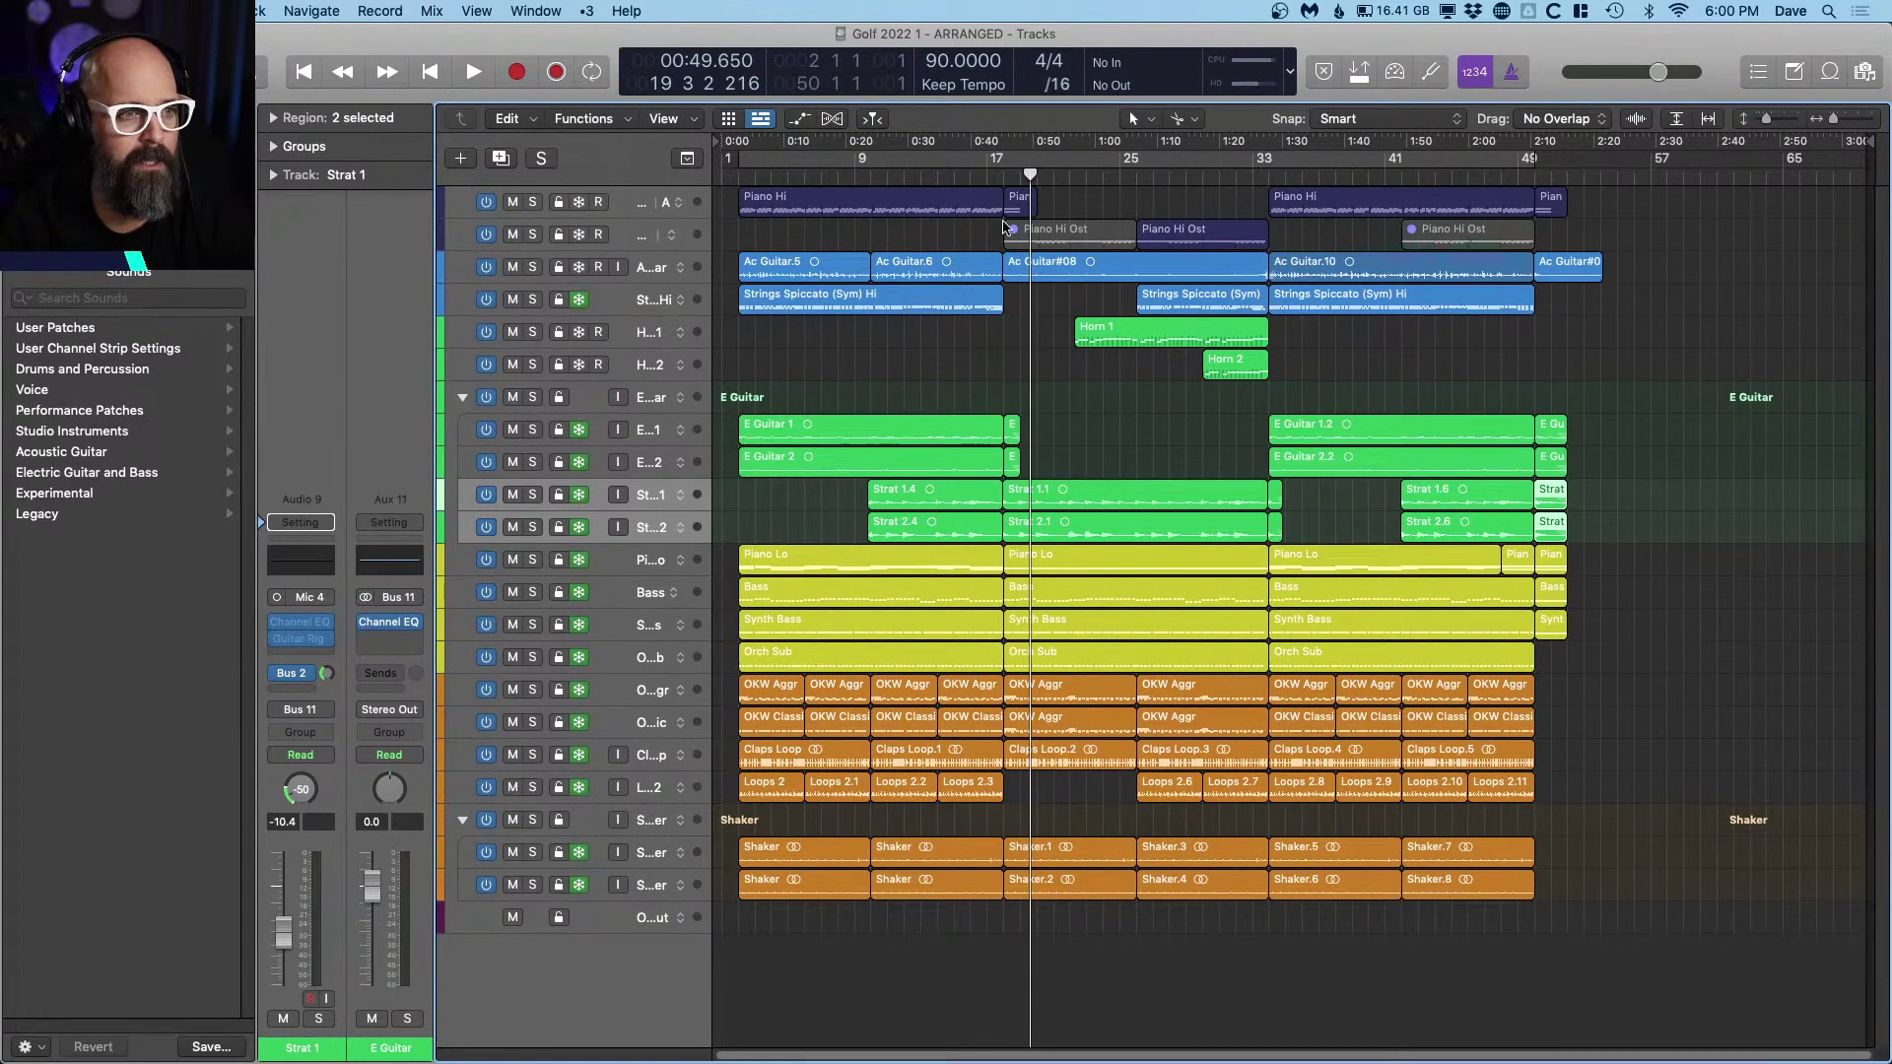
key("space")
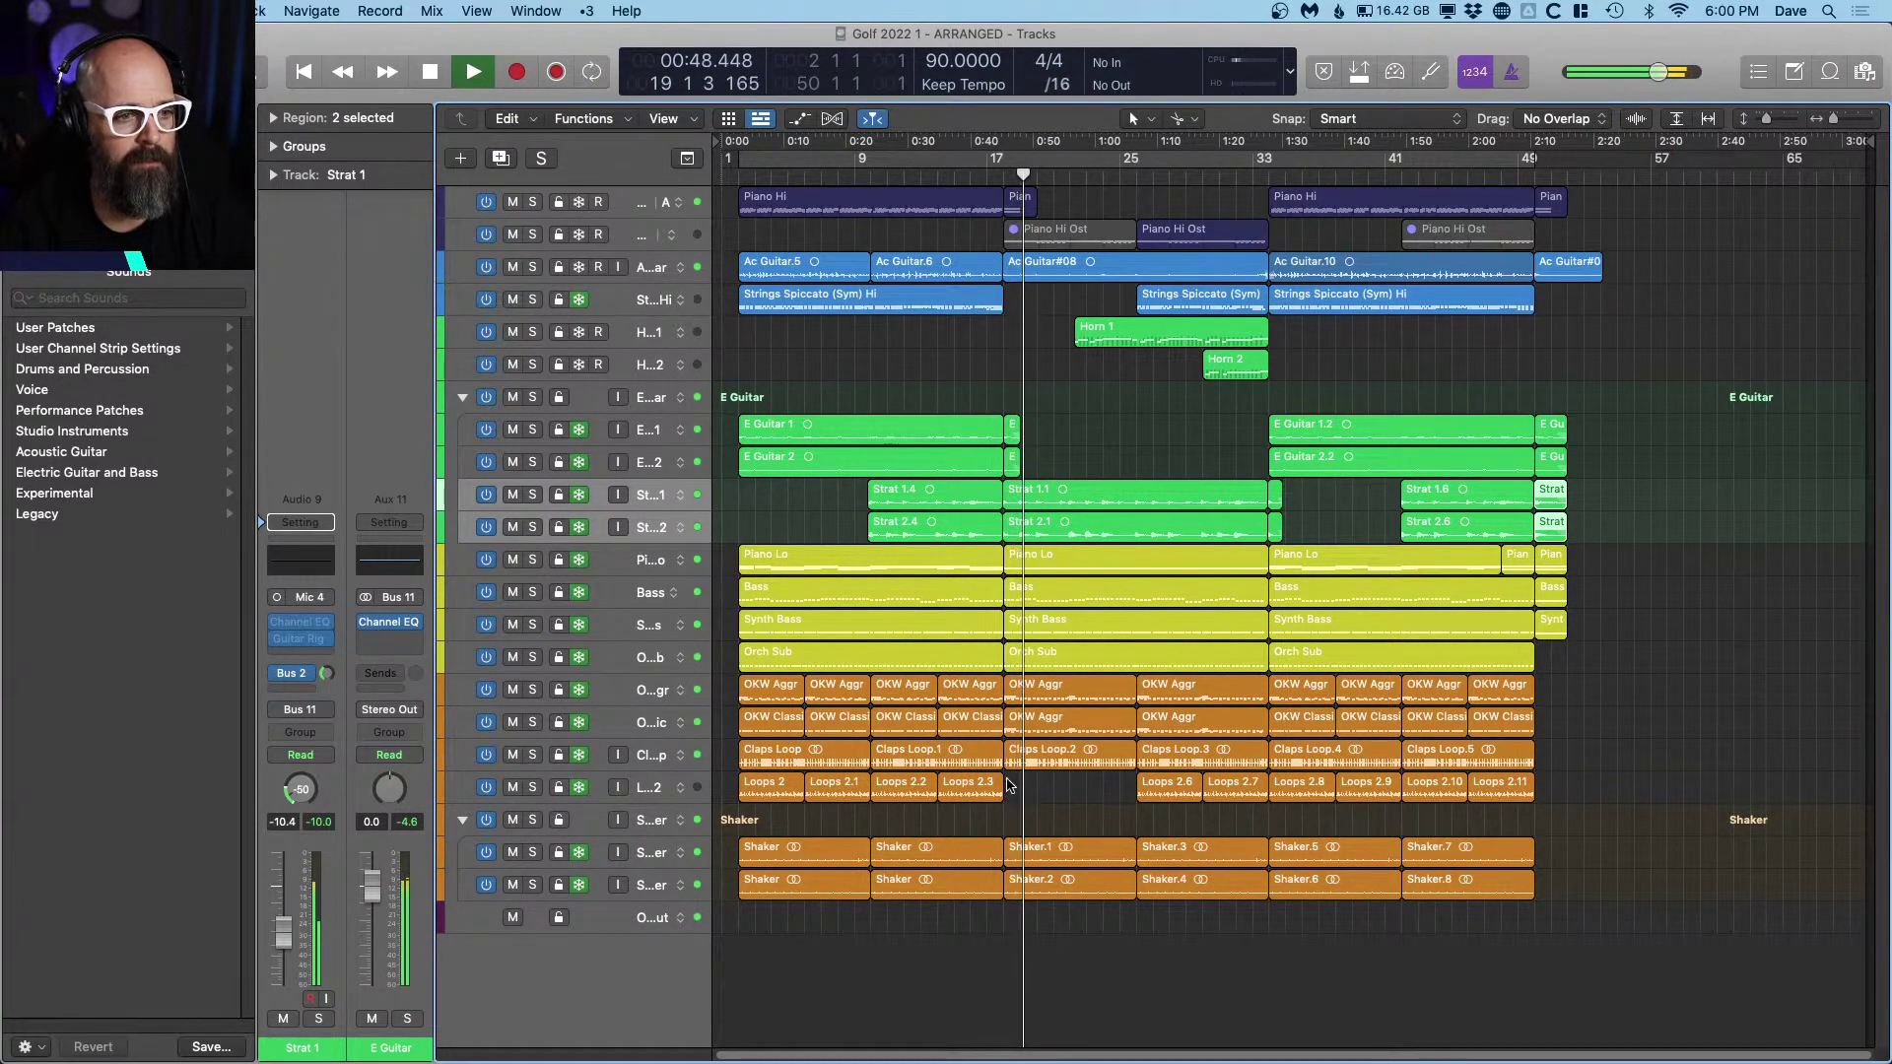
key("space")
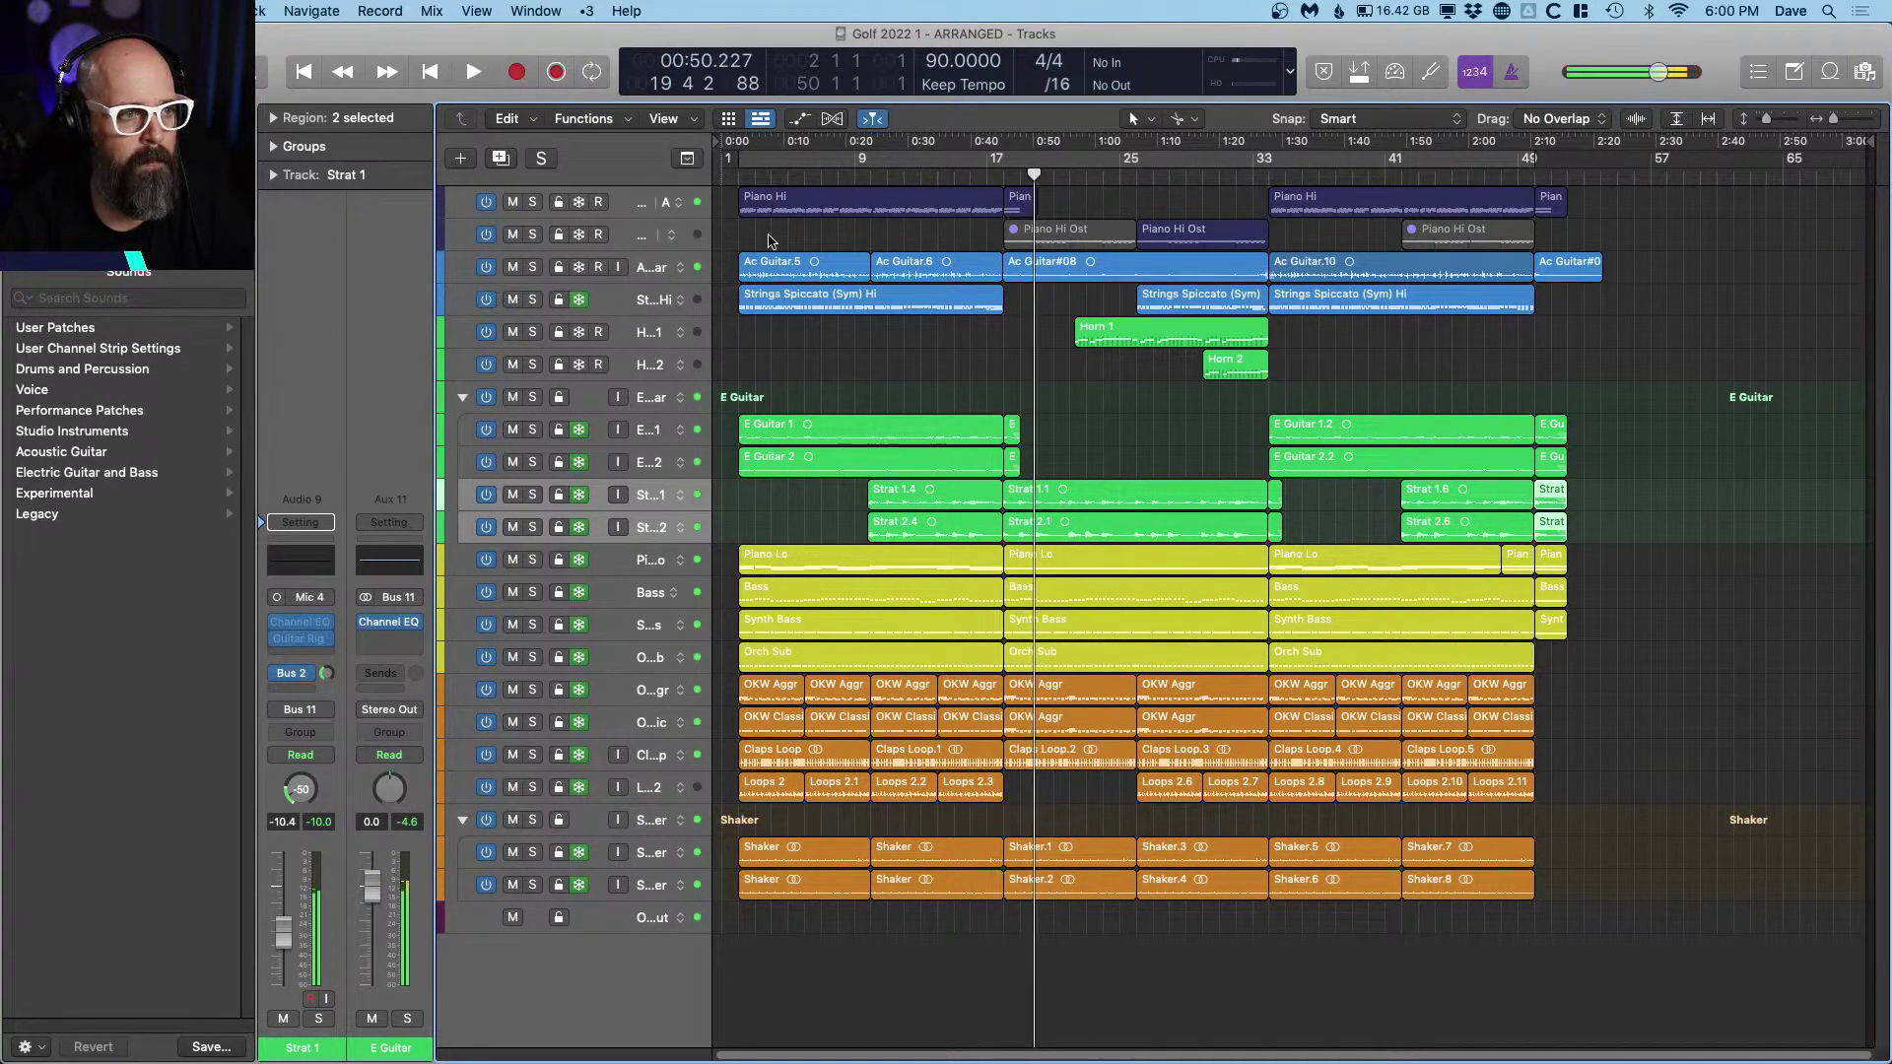
Step: Widen the track headers so the names are readable and select the OKW Aggr track at the cue's start
key("Return")
key("z")
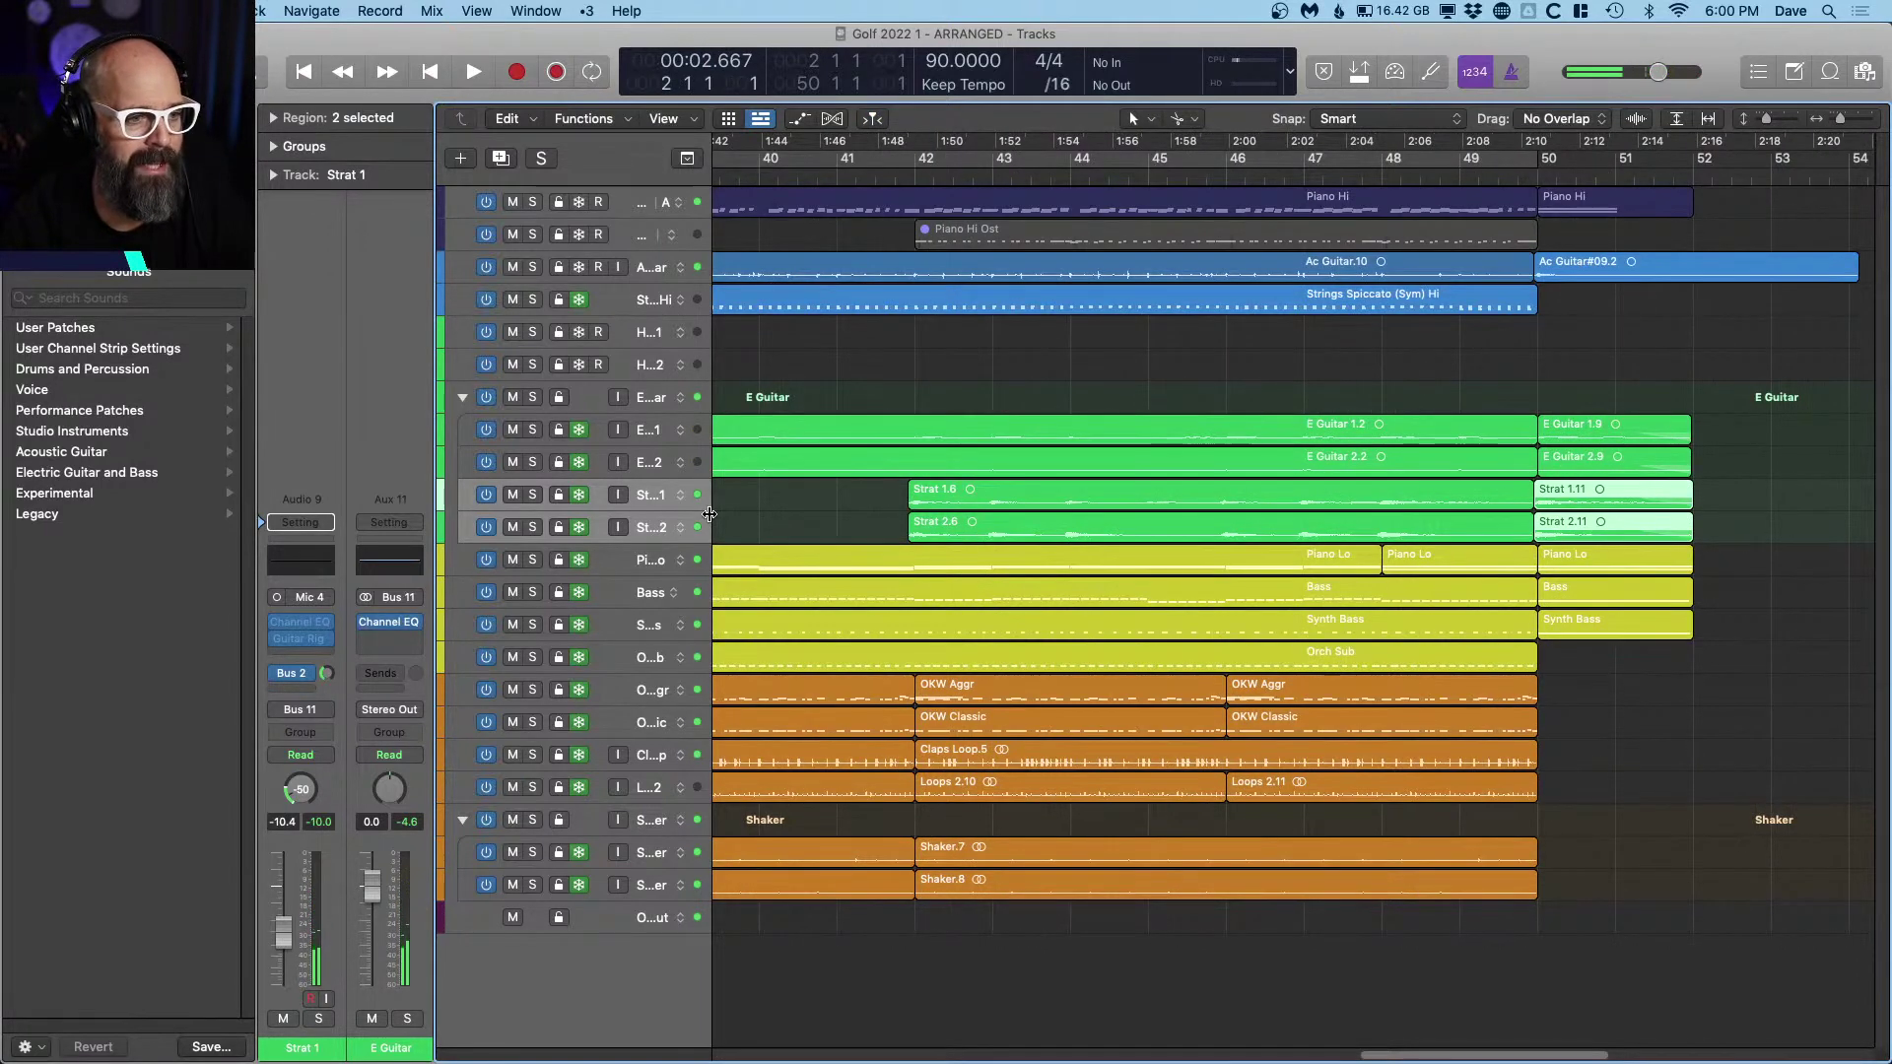
scroll(768, 690, "left", 15)
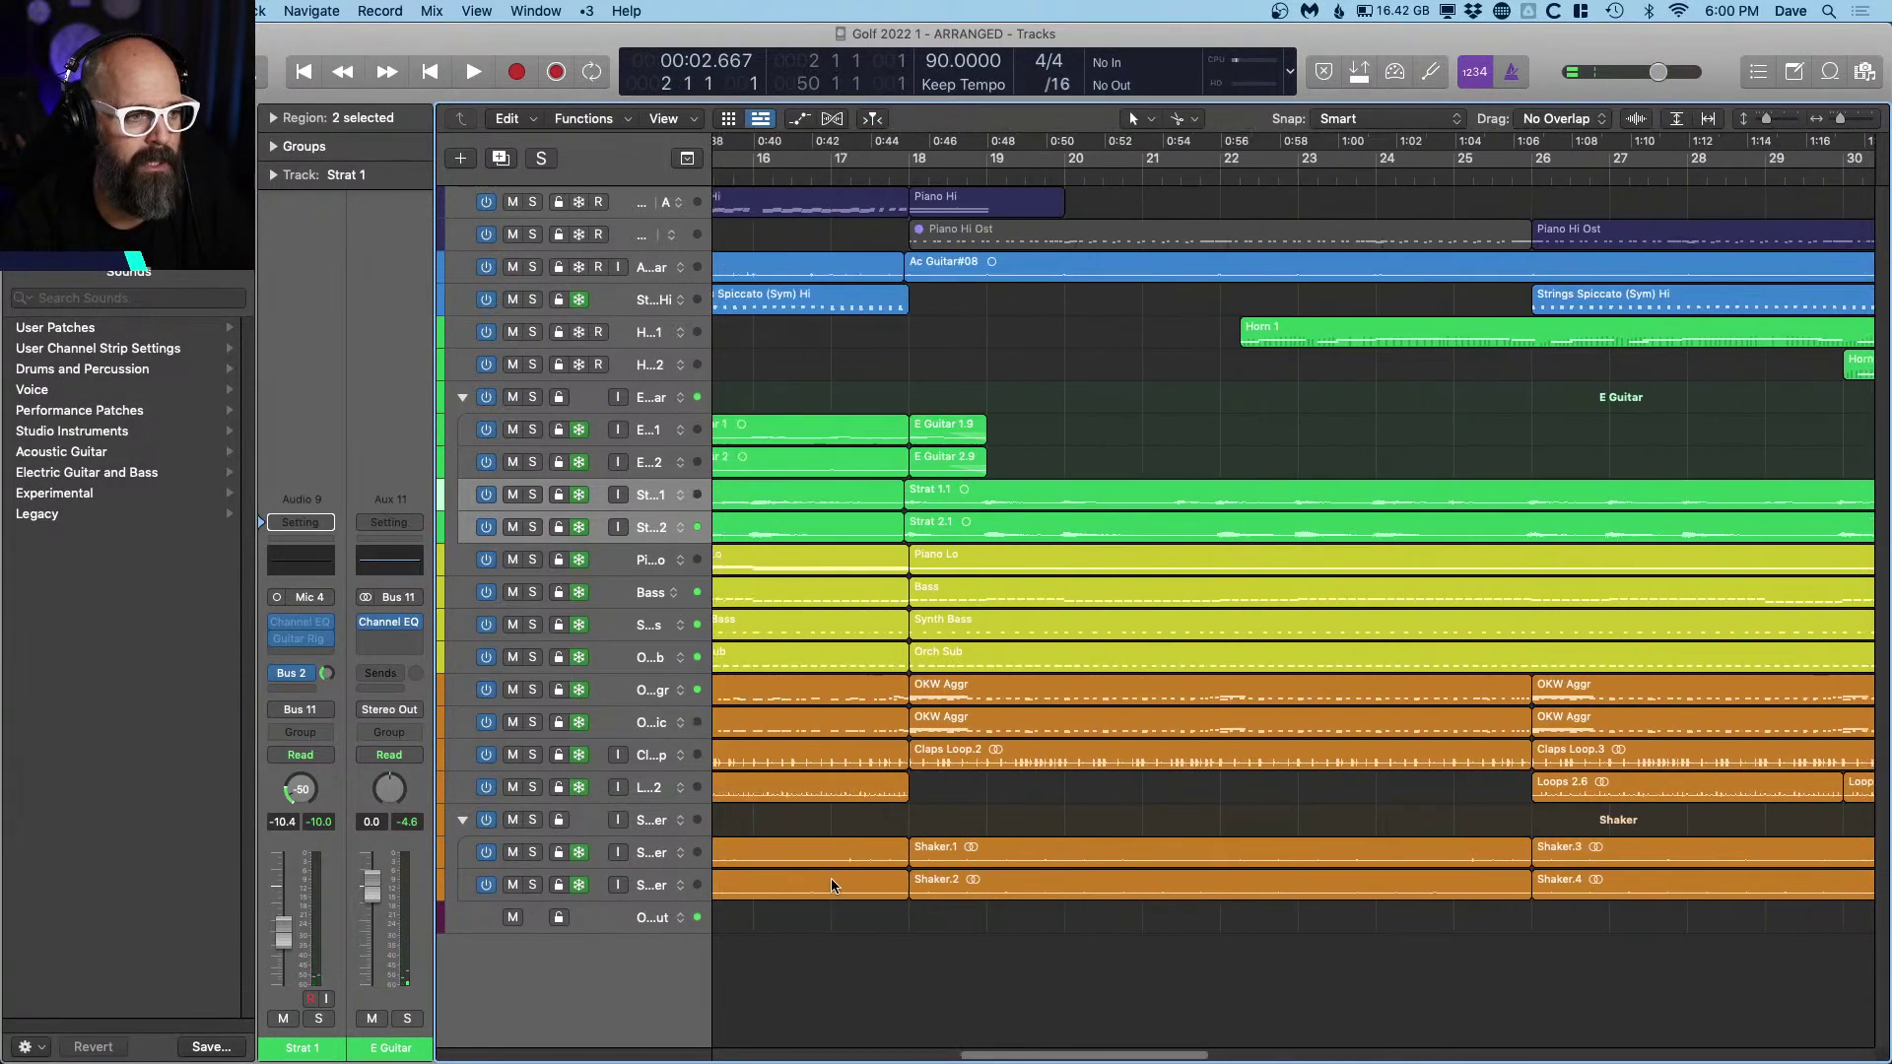
scroll(832, 885, "left", 4)
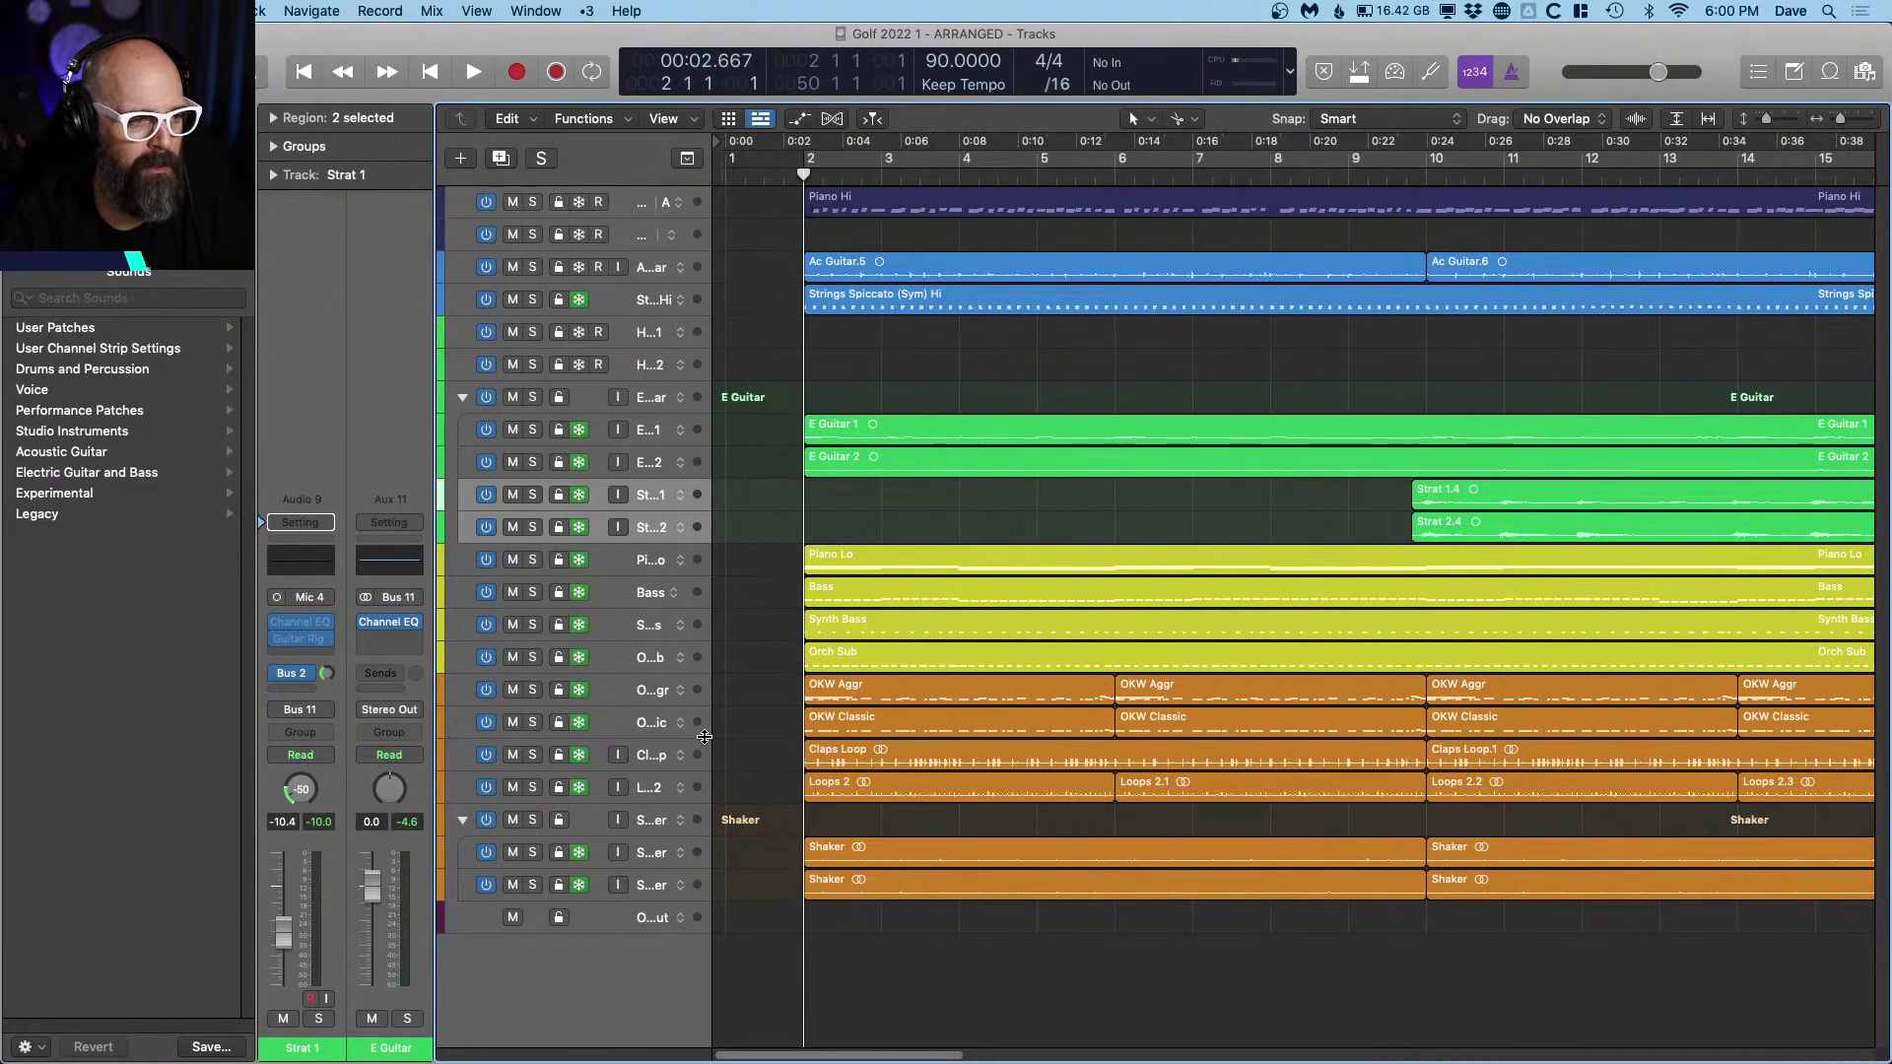
left_click_drag(708, 729, 816, 726)
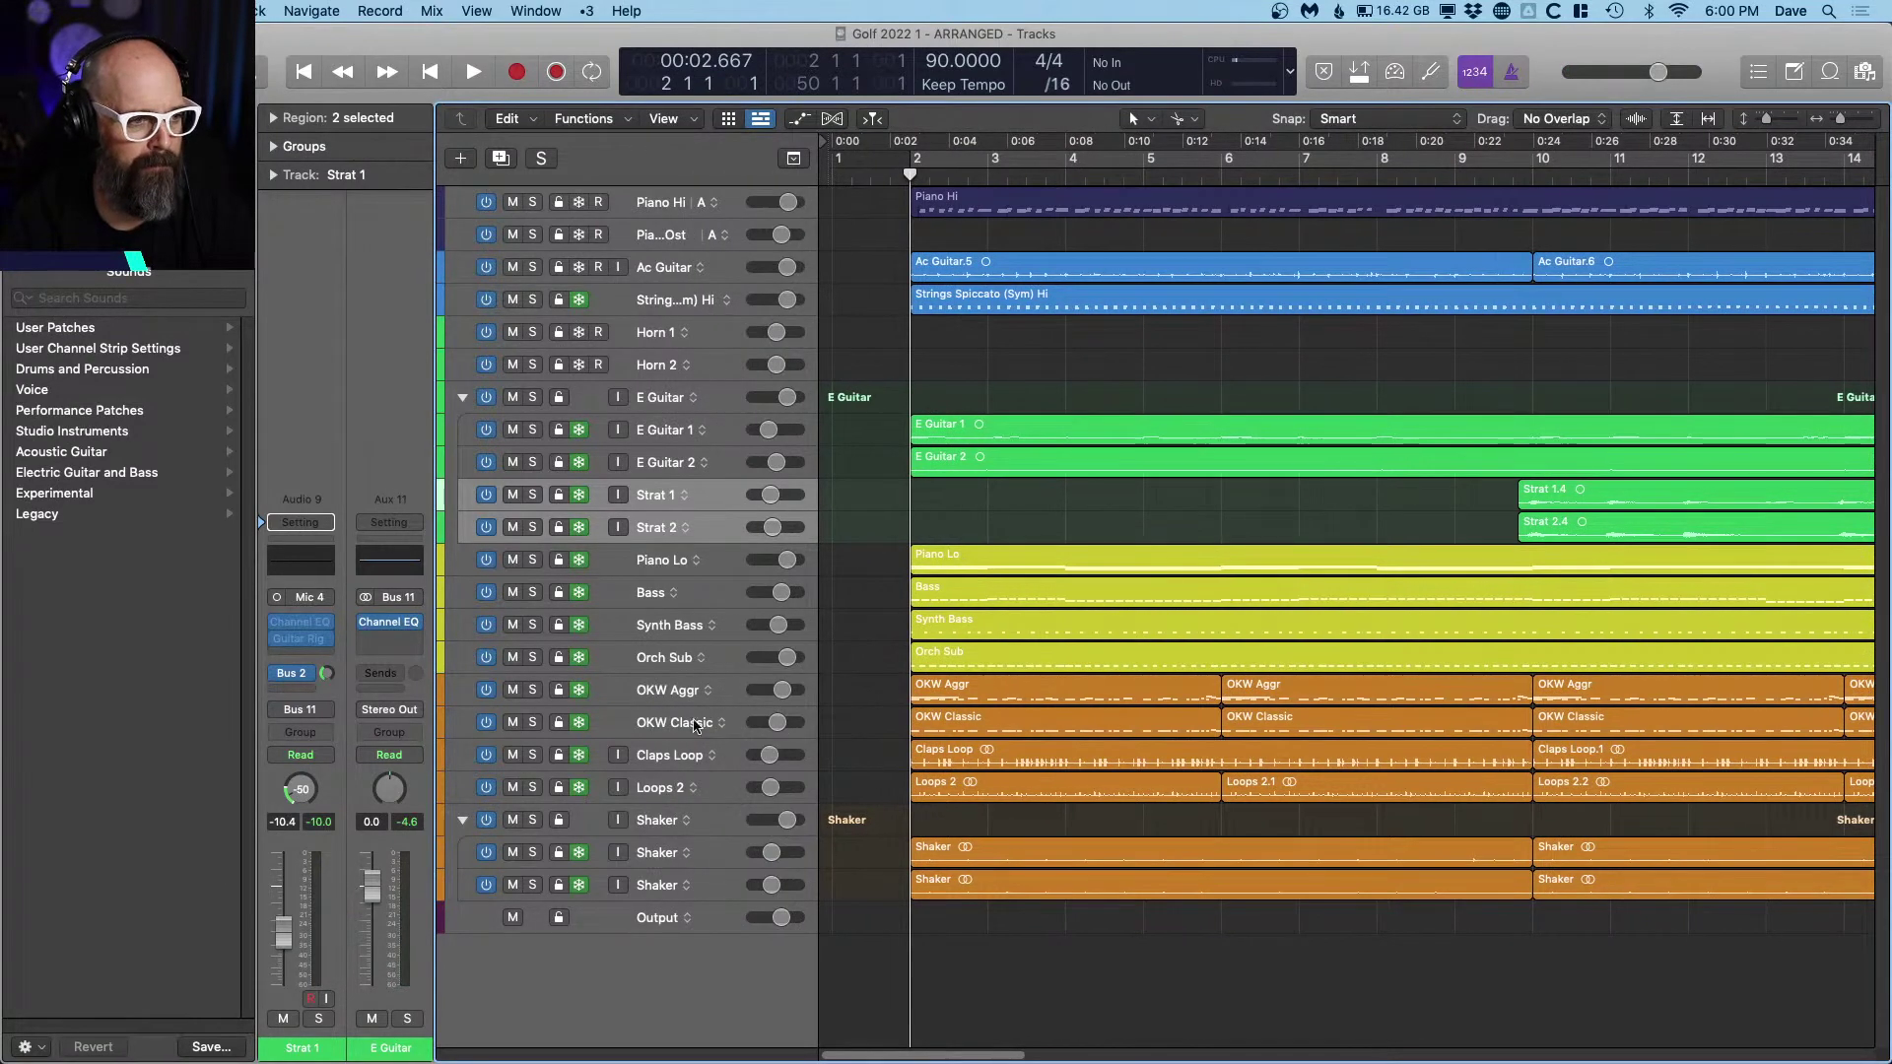
left_click(686, 697)
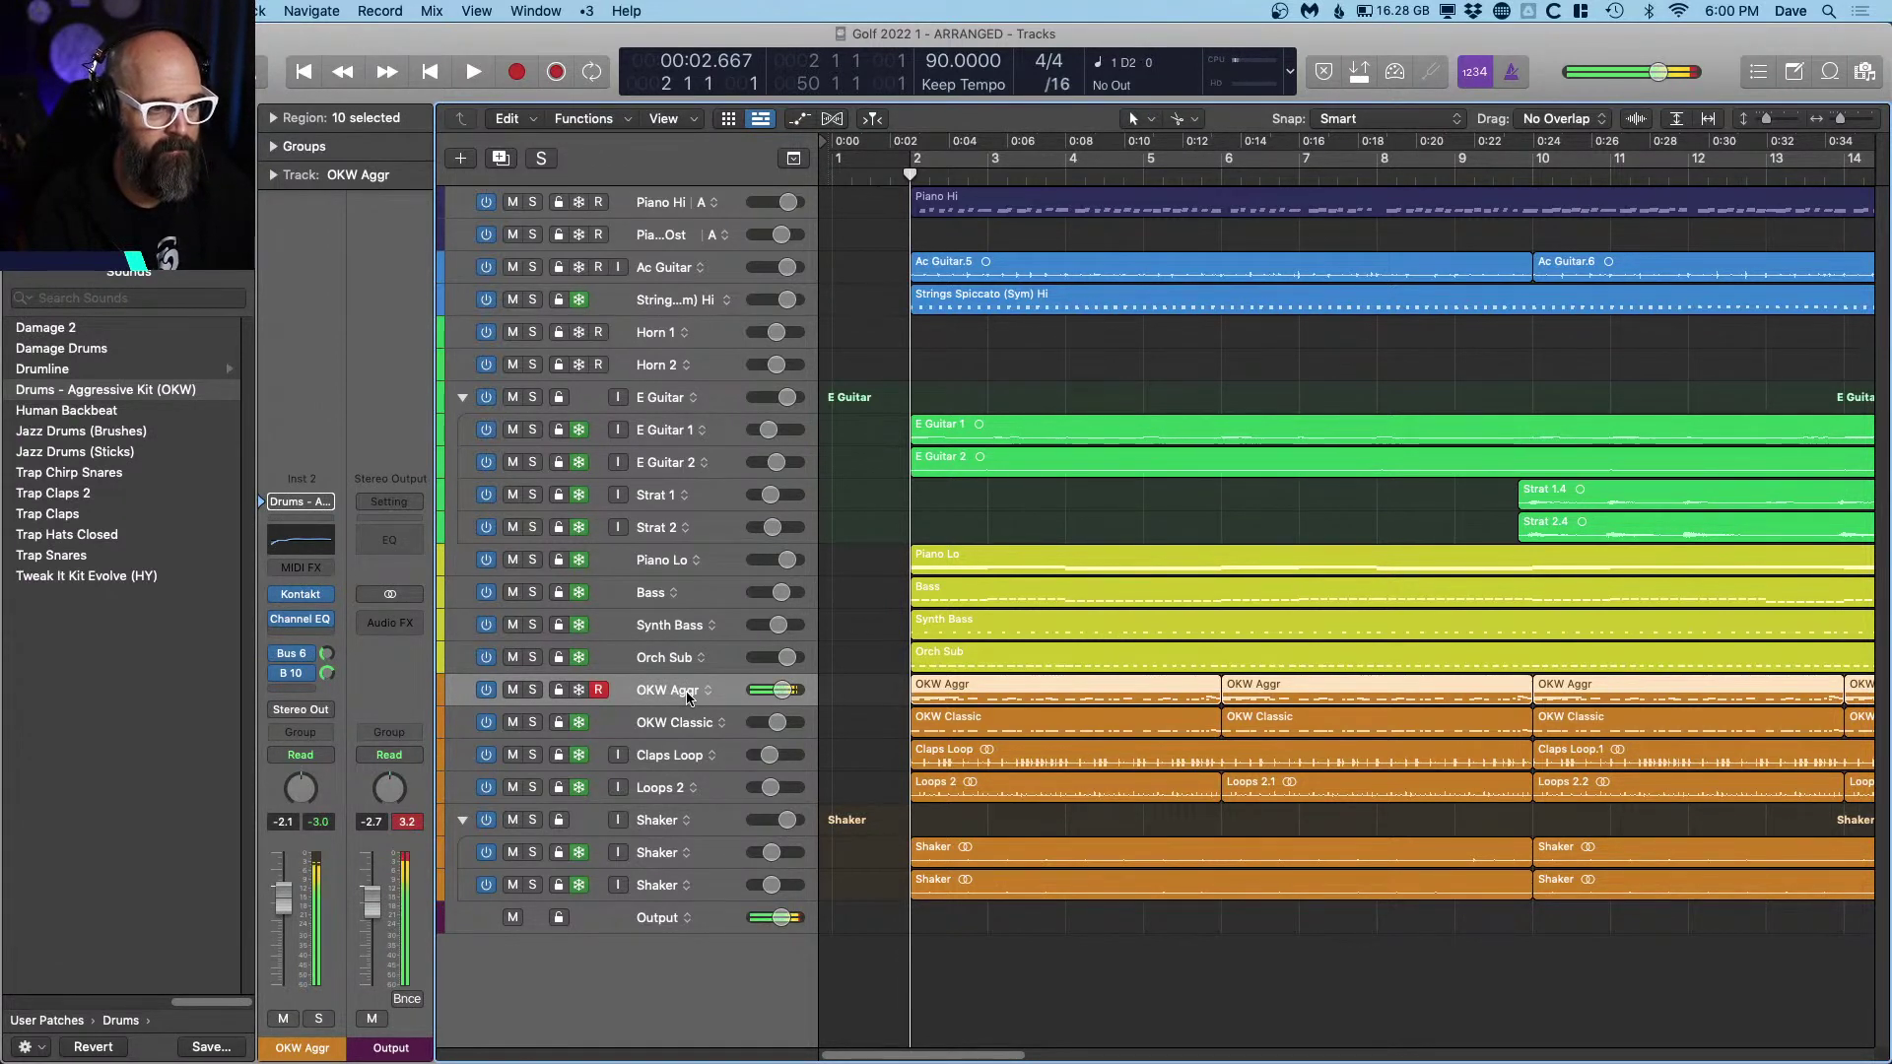
Step: Try to record a lead-in drum fill on the OKW Aggr track in bar 1 and discard the take
key("Return")
key("space")
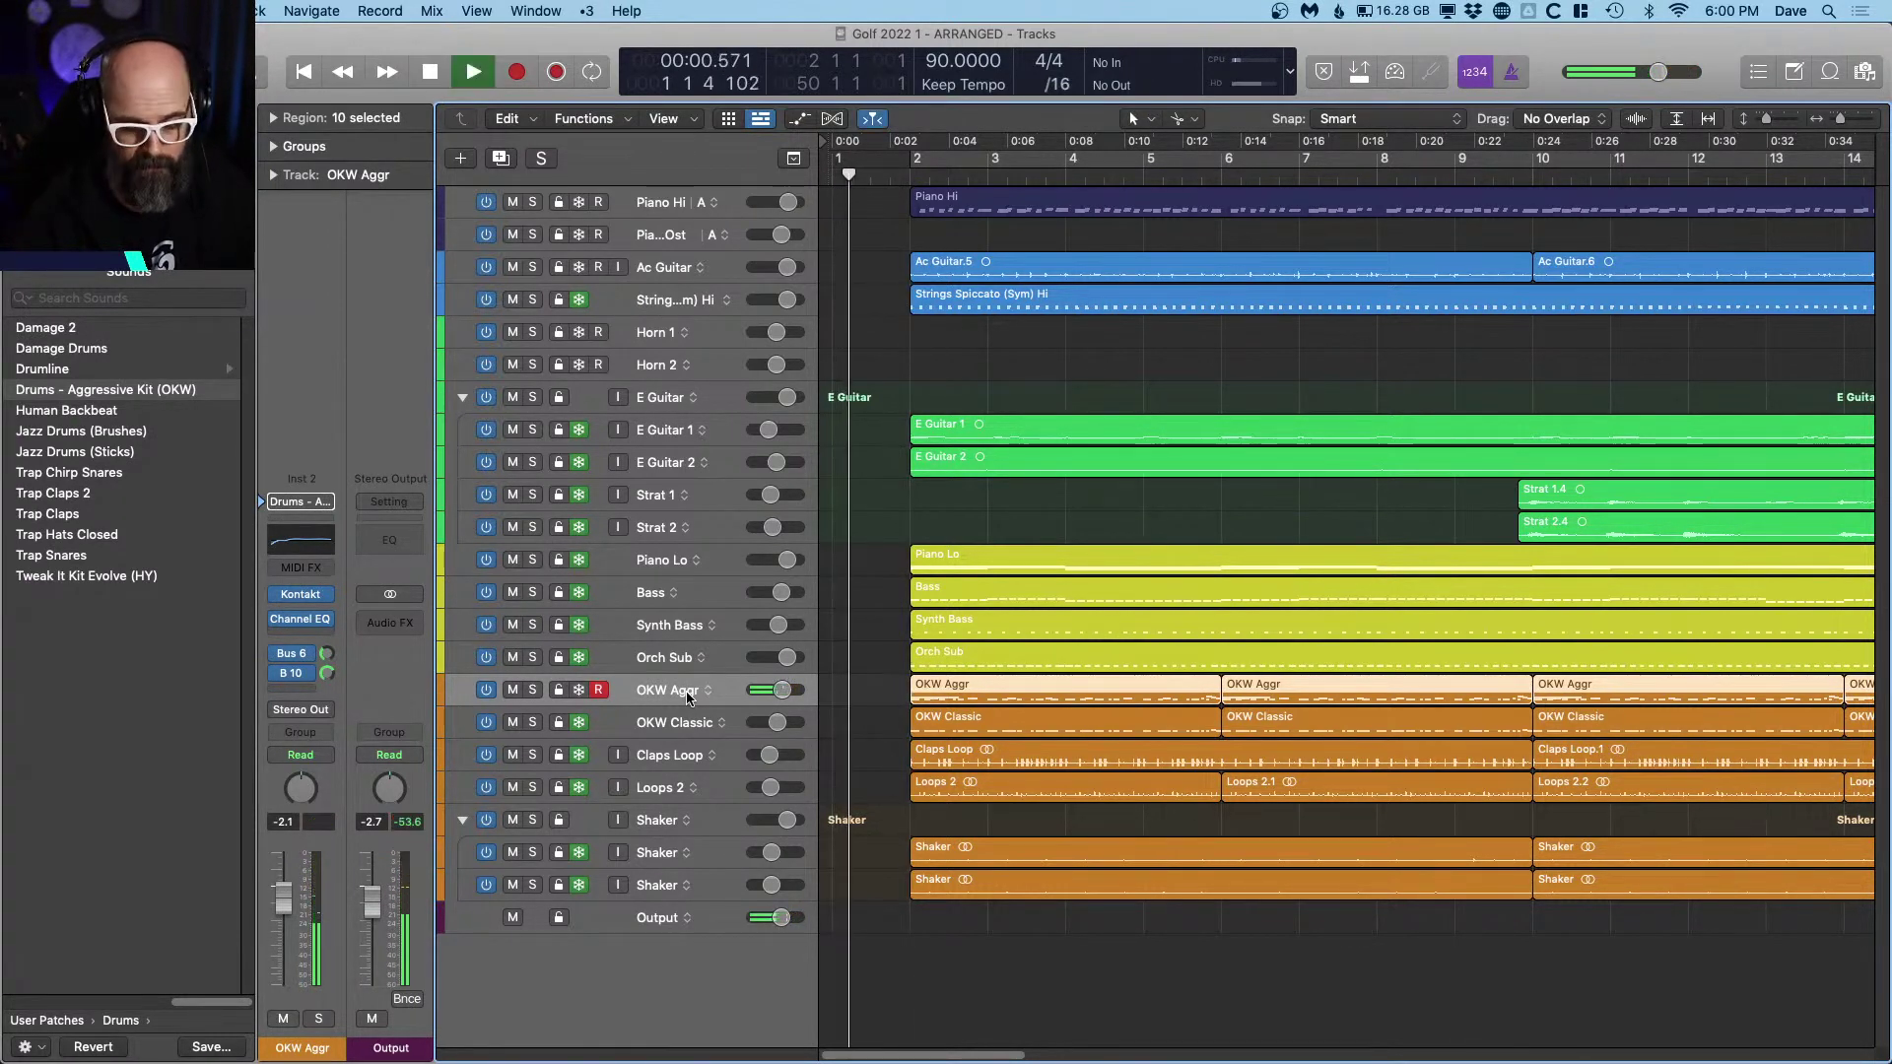
key("space")
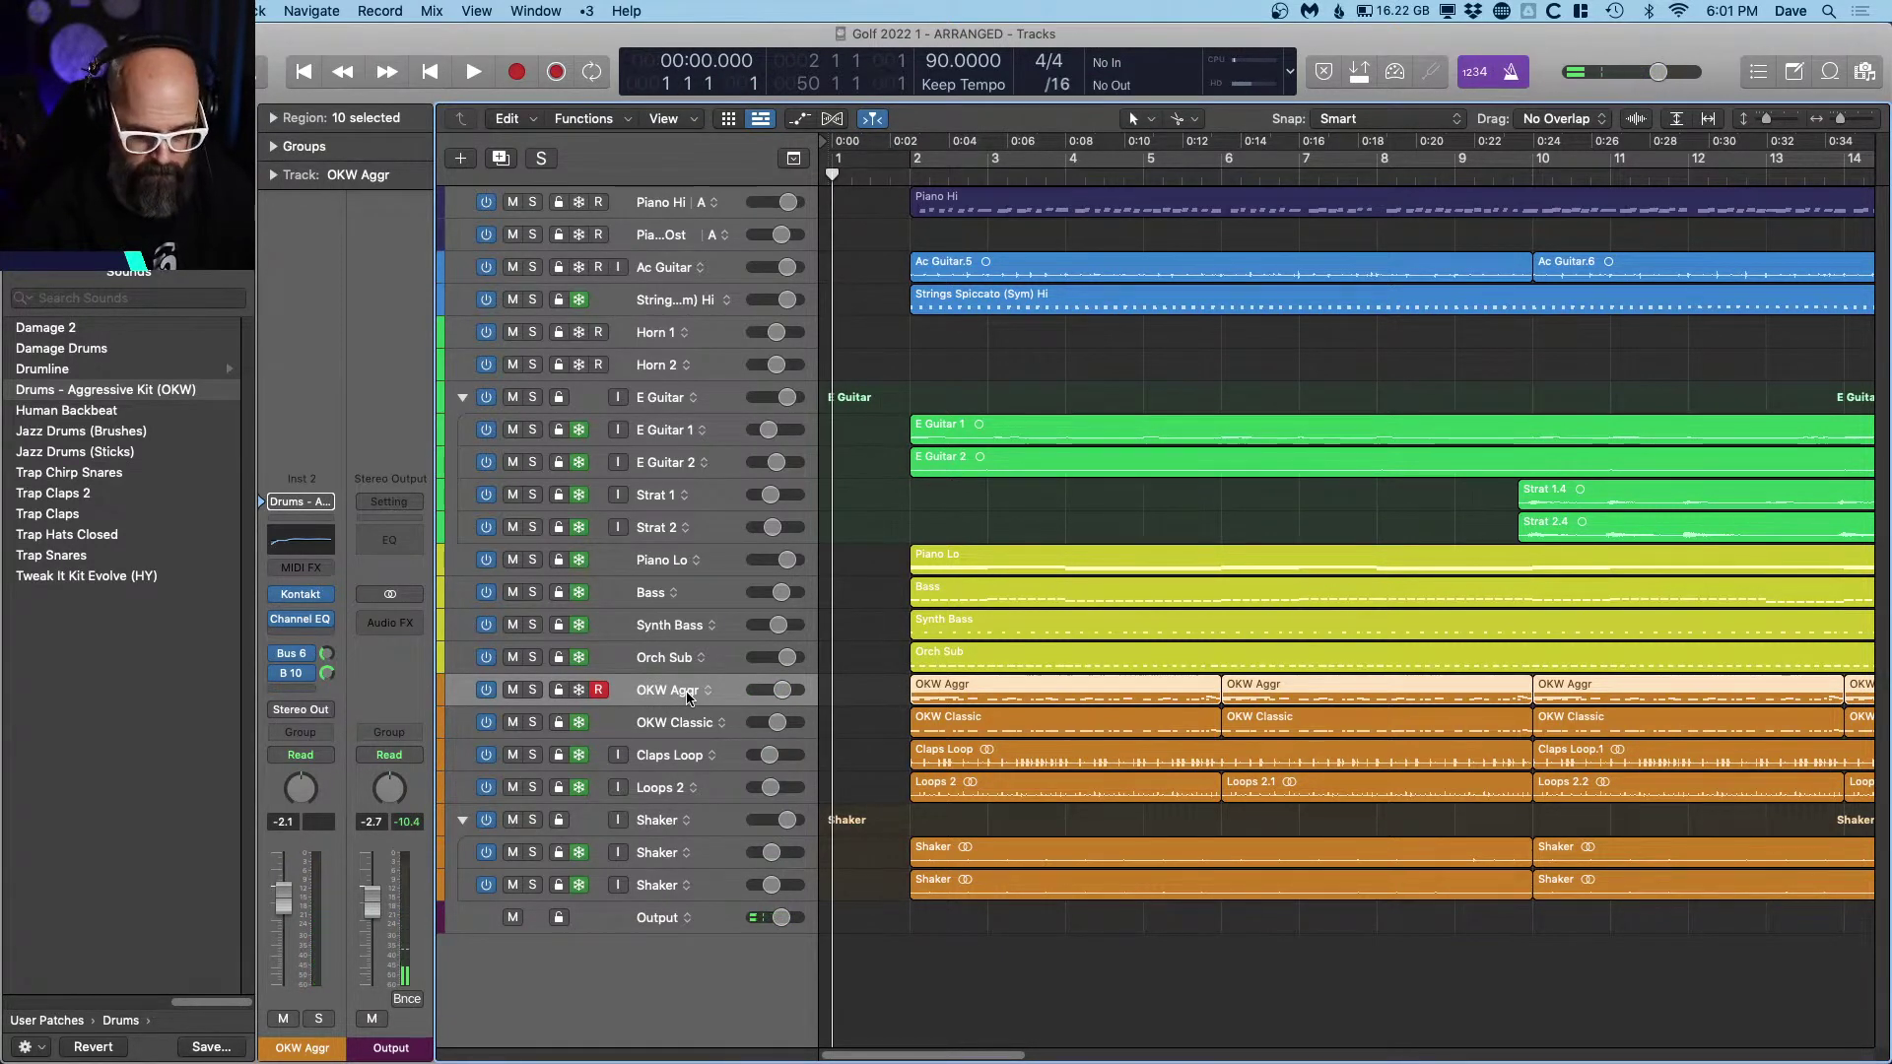
key("r")
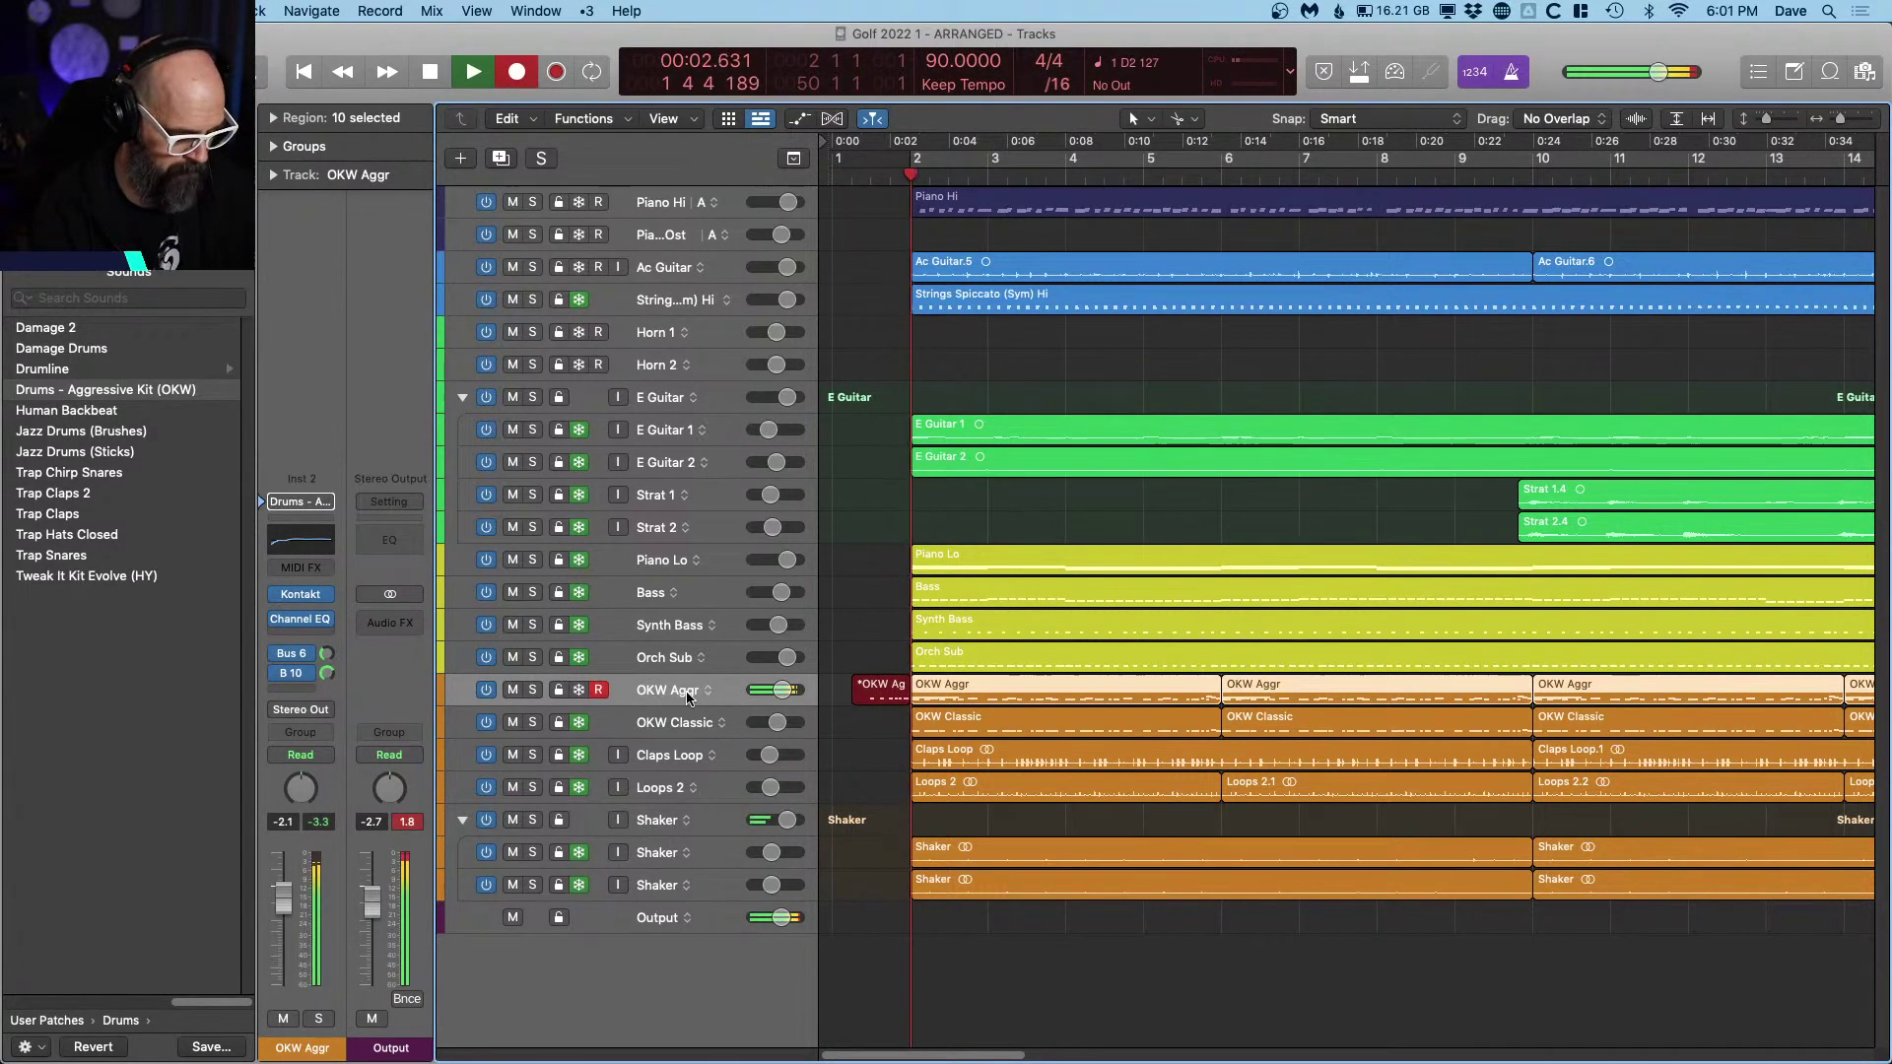
key("space")
key("Return")
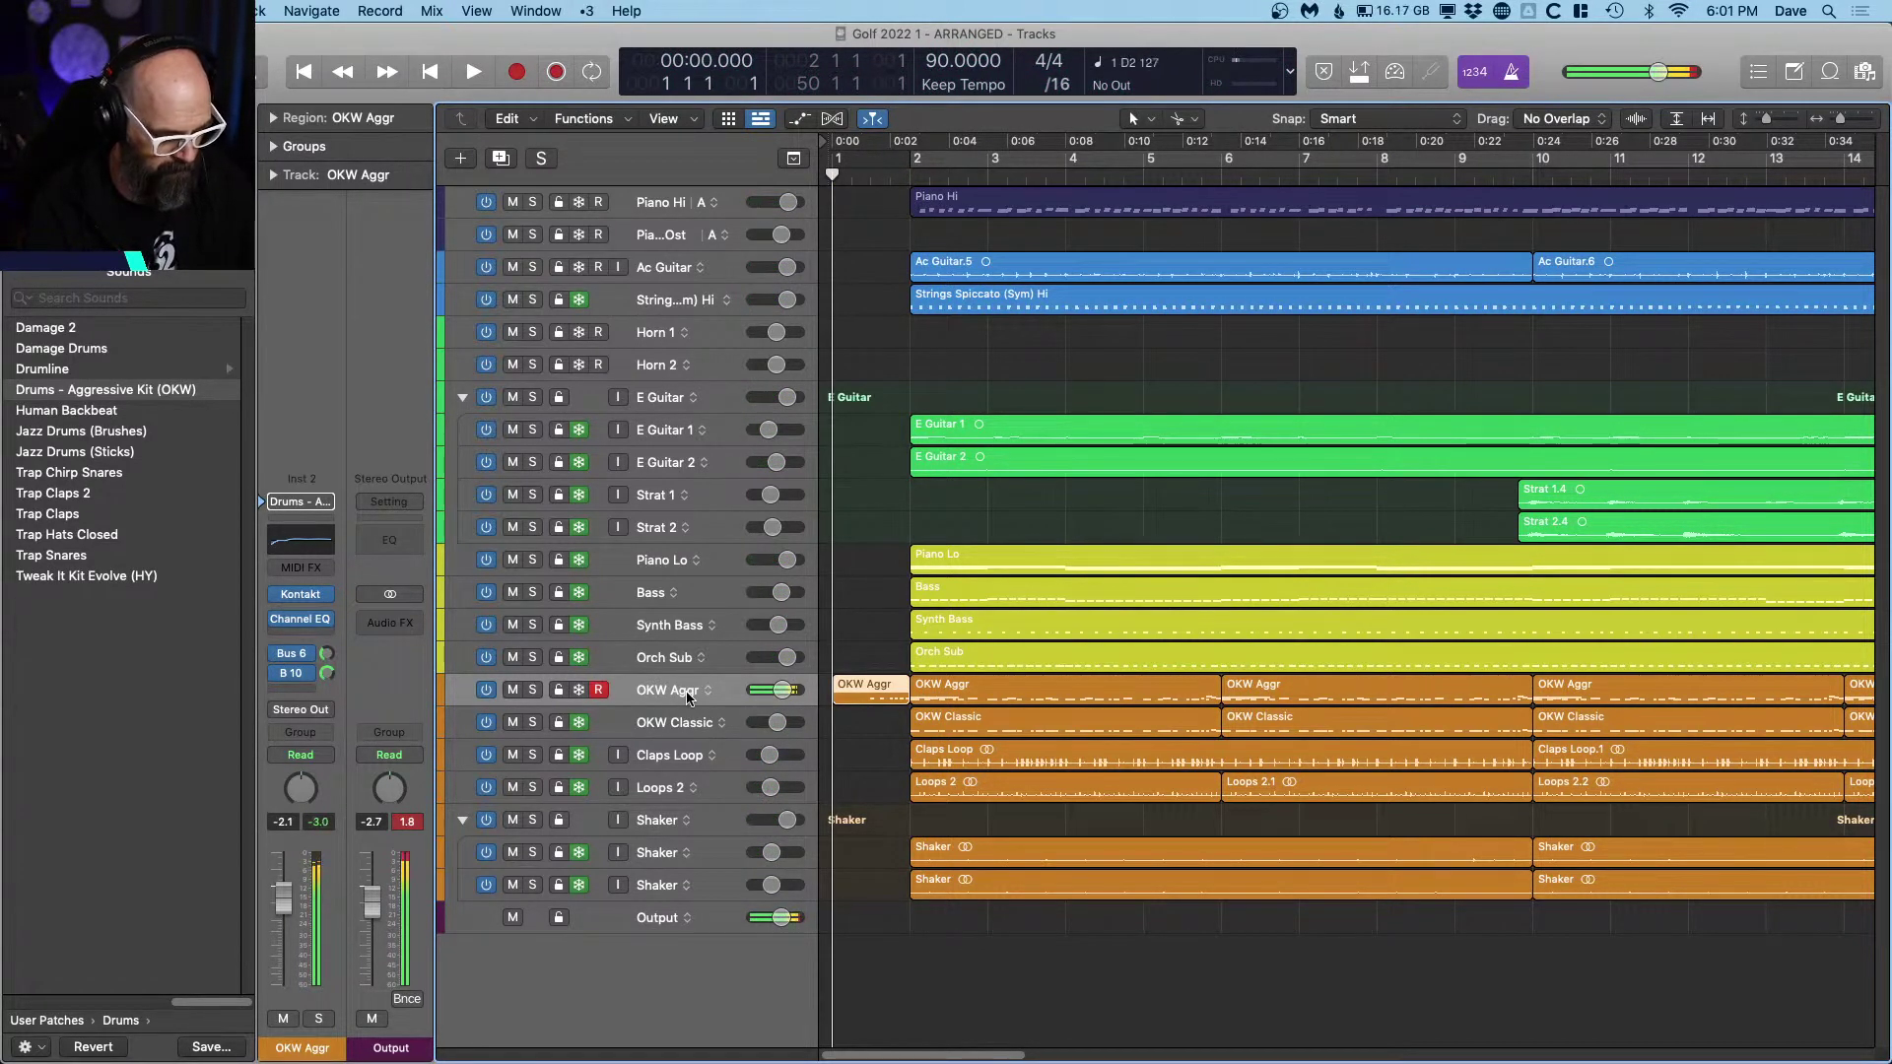
left_click(687, 694)
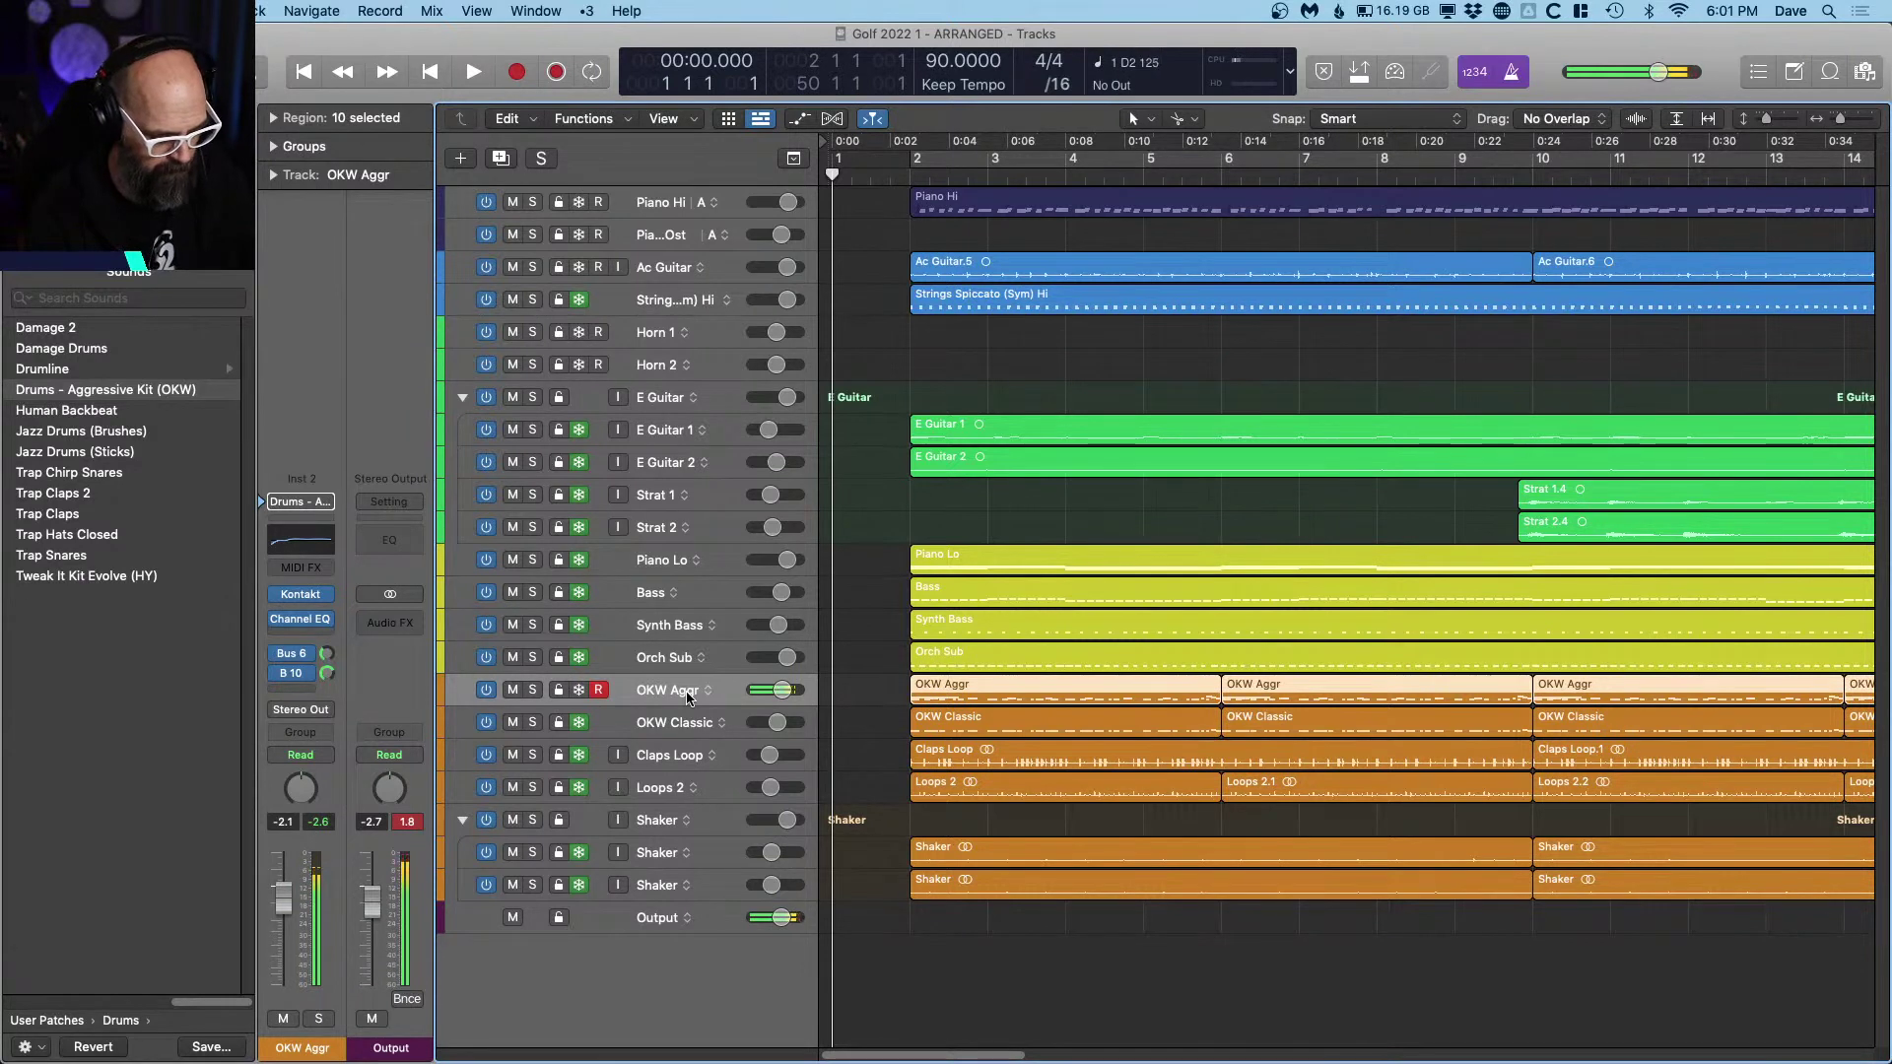
Step: Record a lead-in drum fill on the OKW Aggr track in bar 1 and play it back into bar 2
key("space")
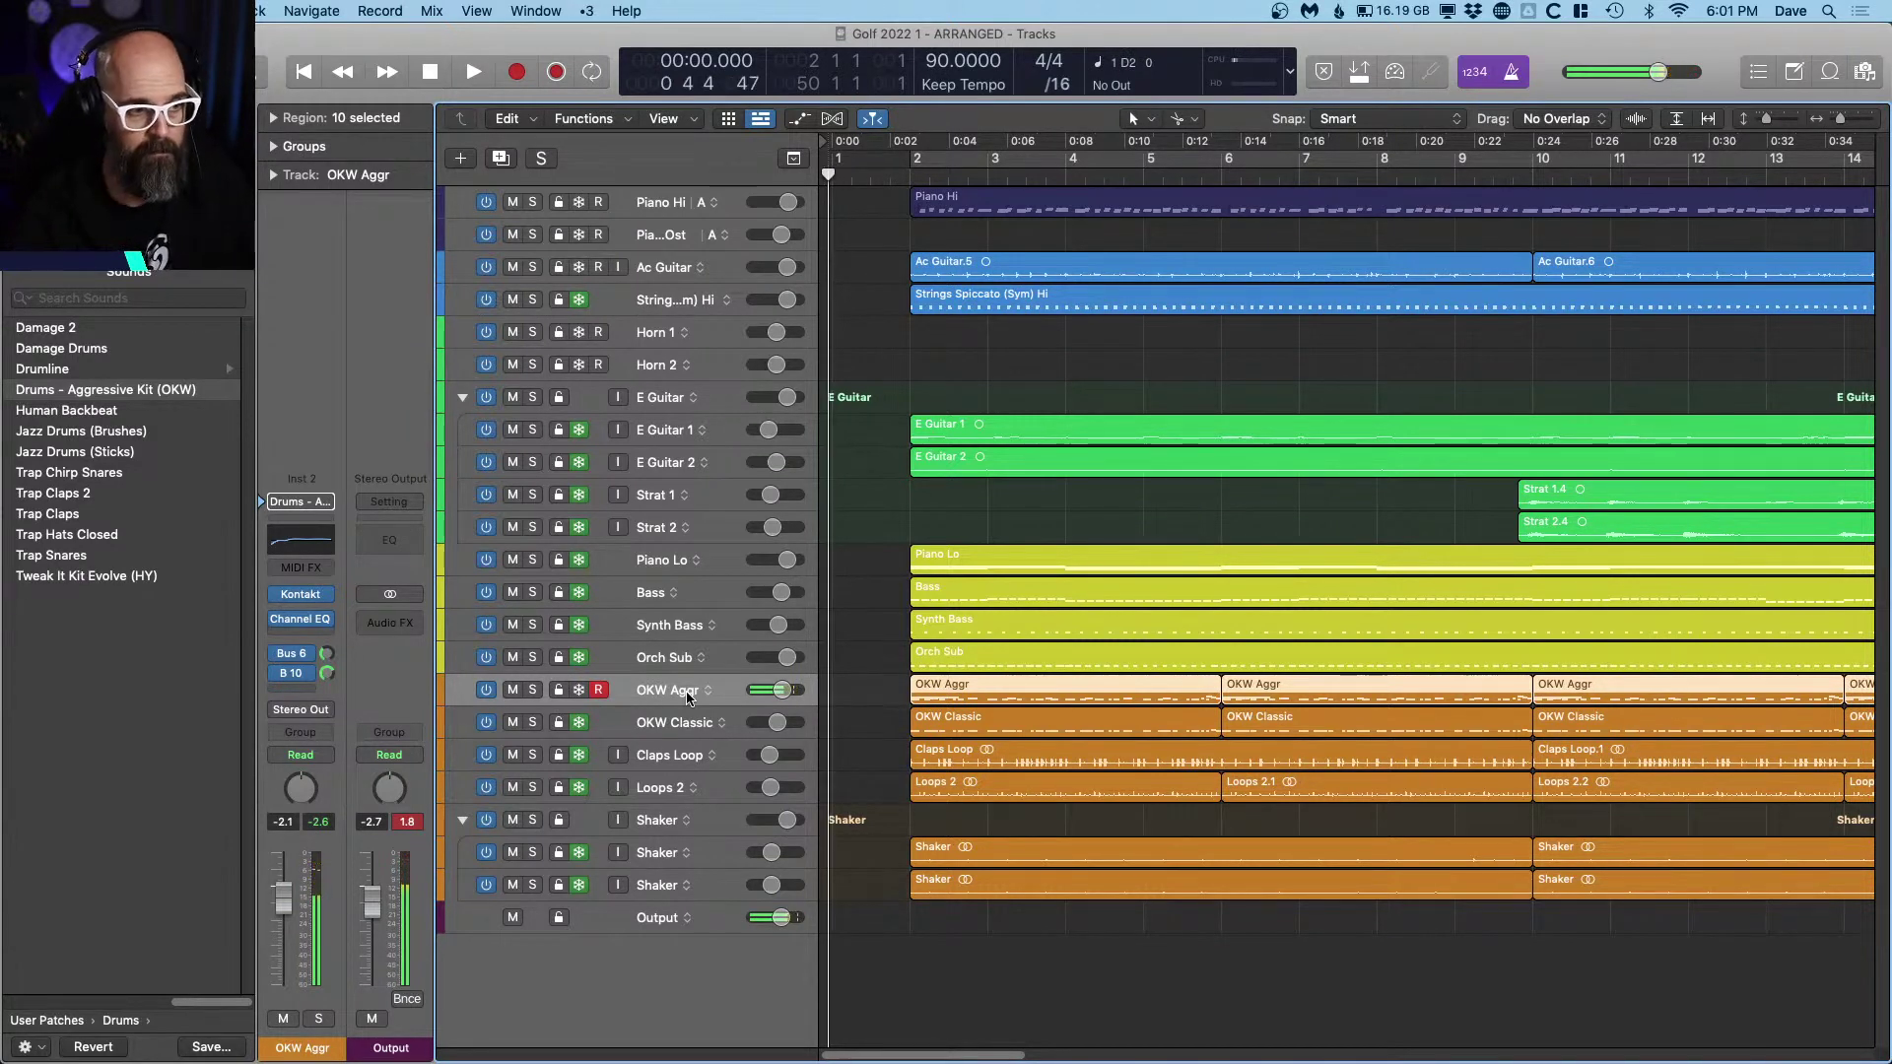
key("r")
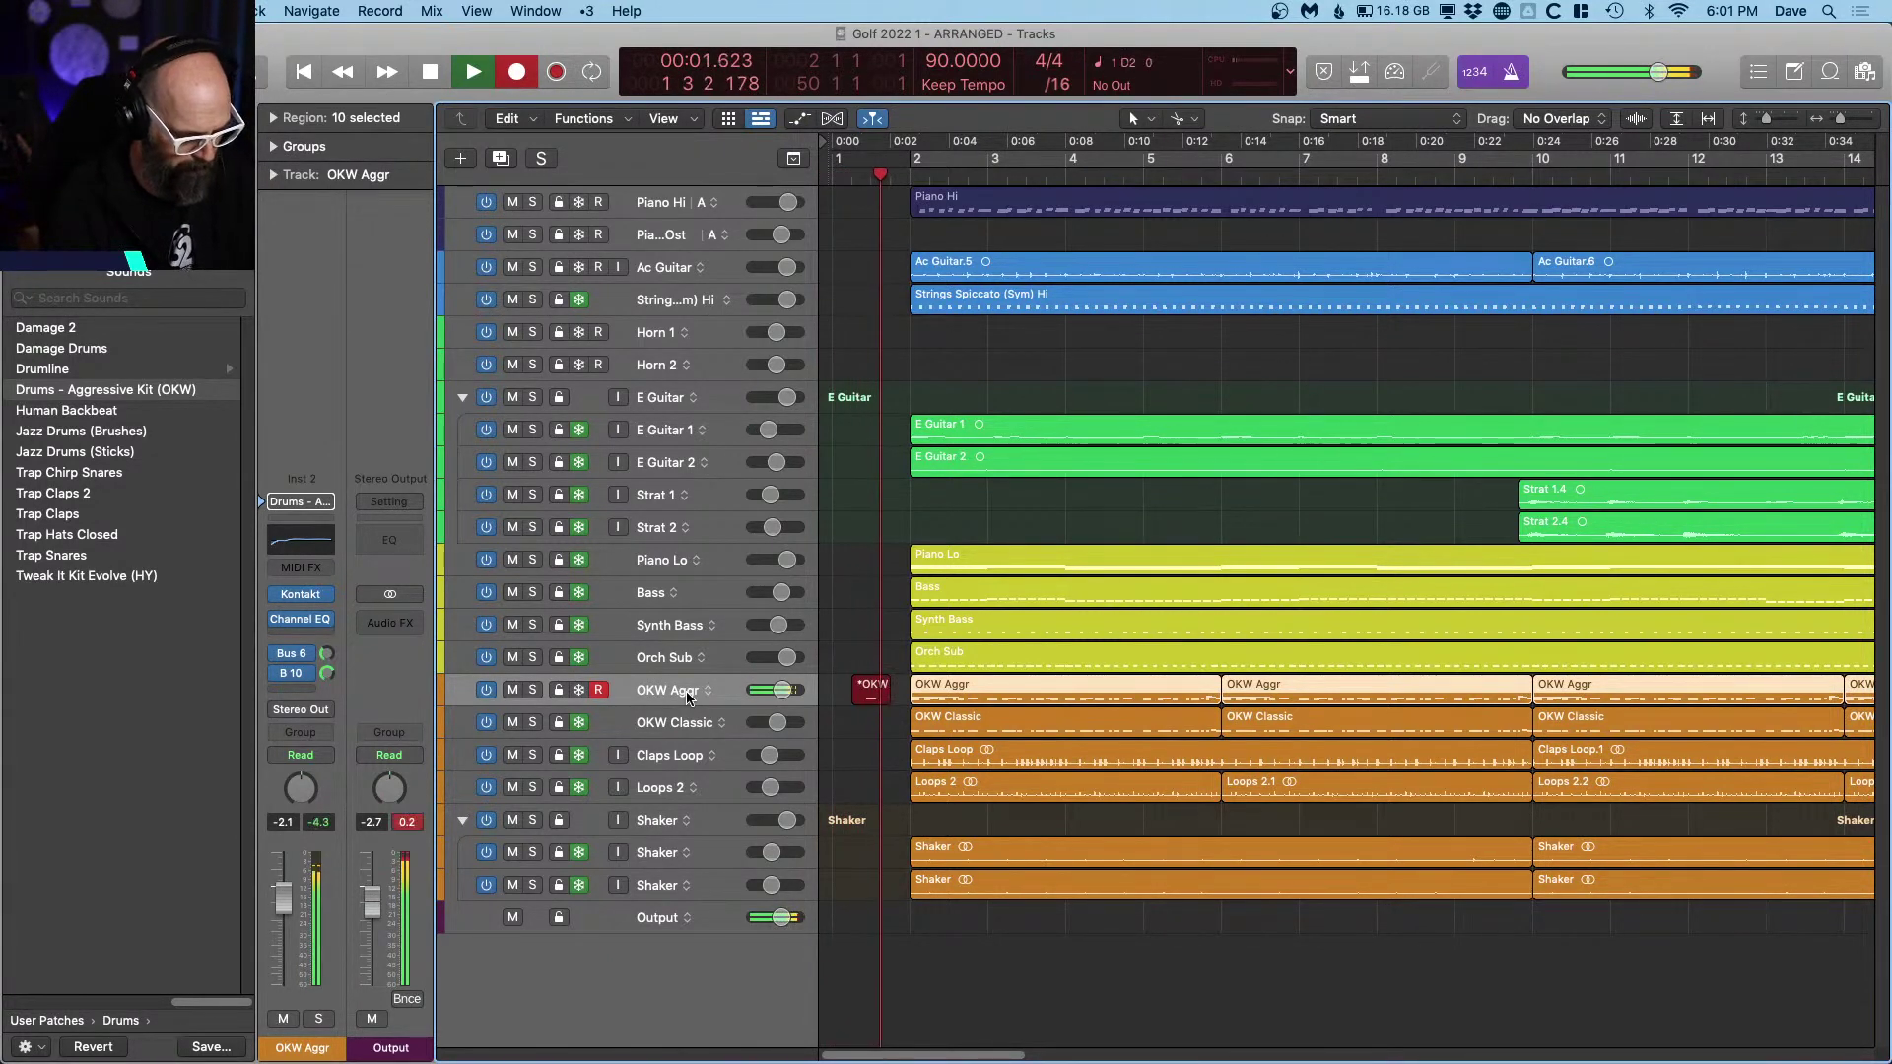
key("space")
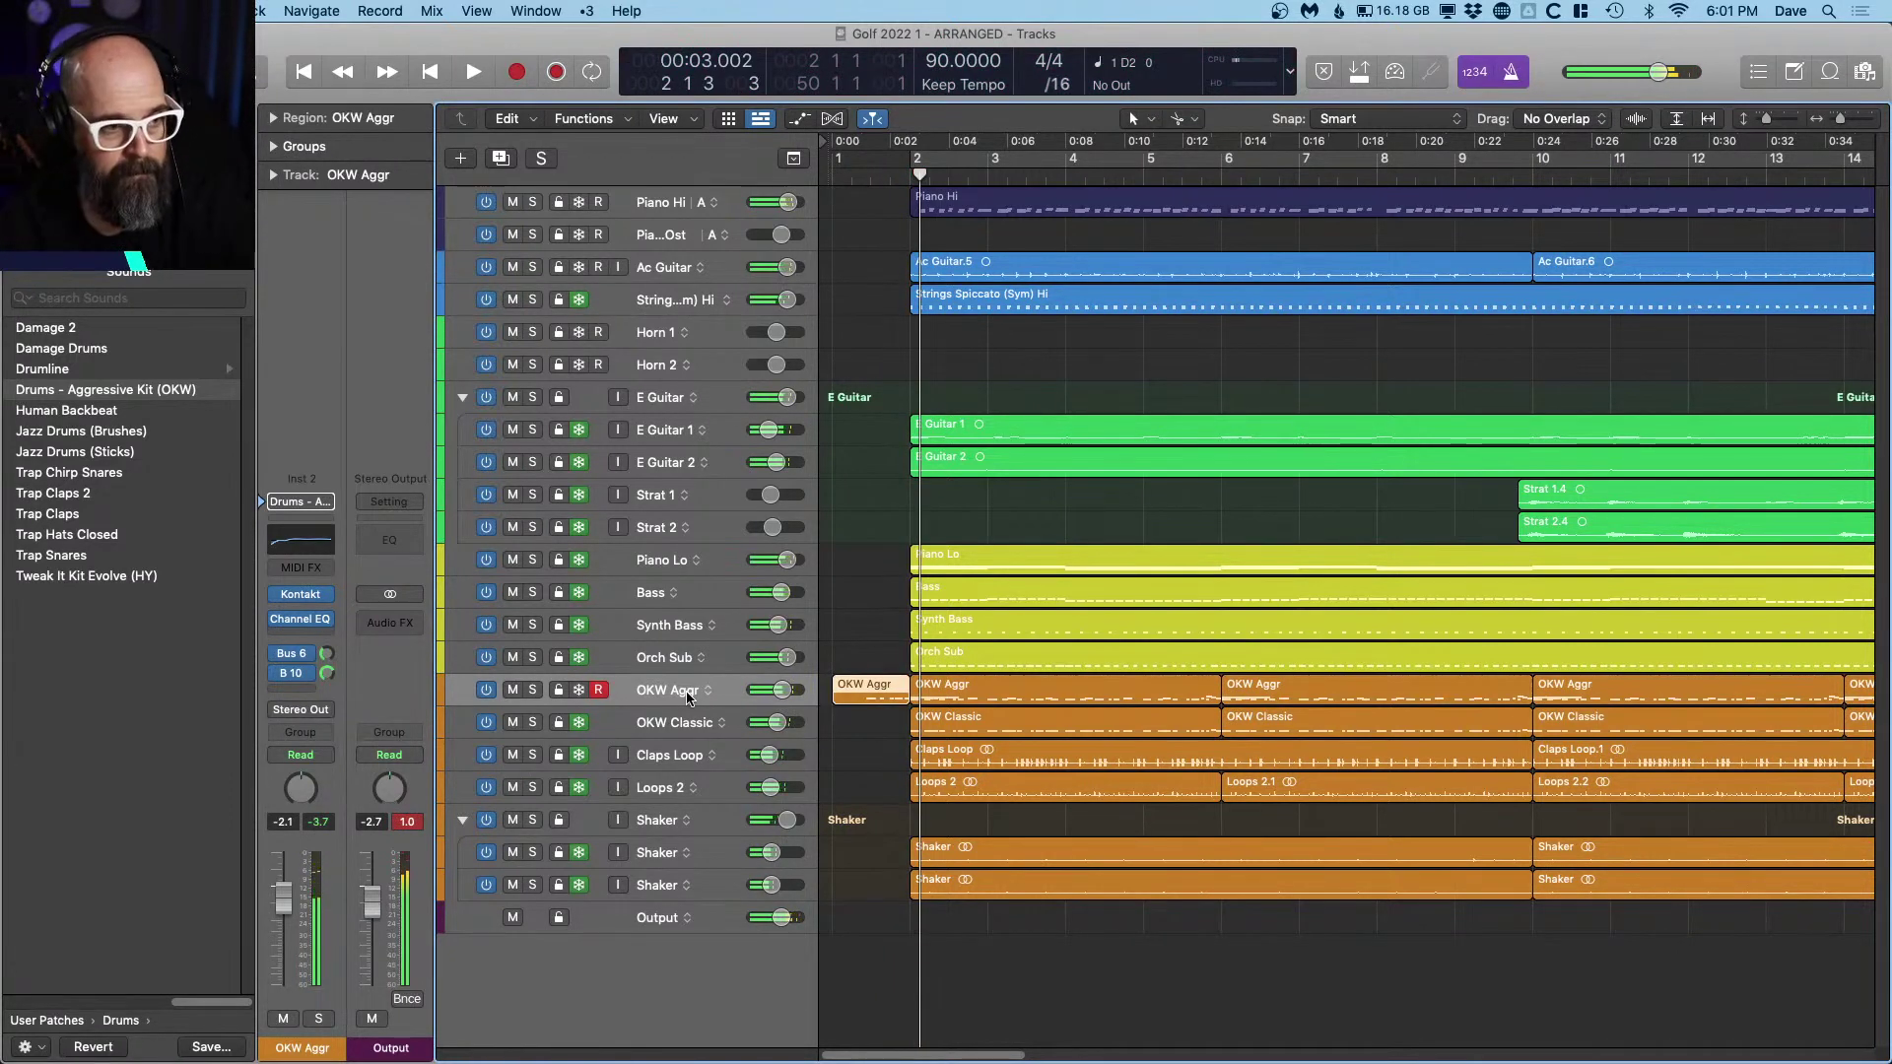
key("Return")
key("space")
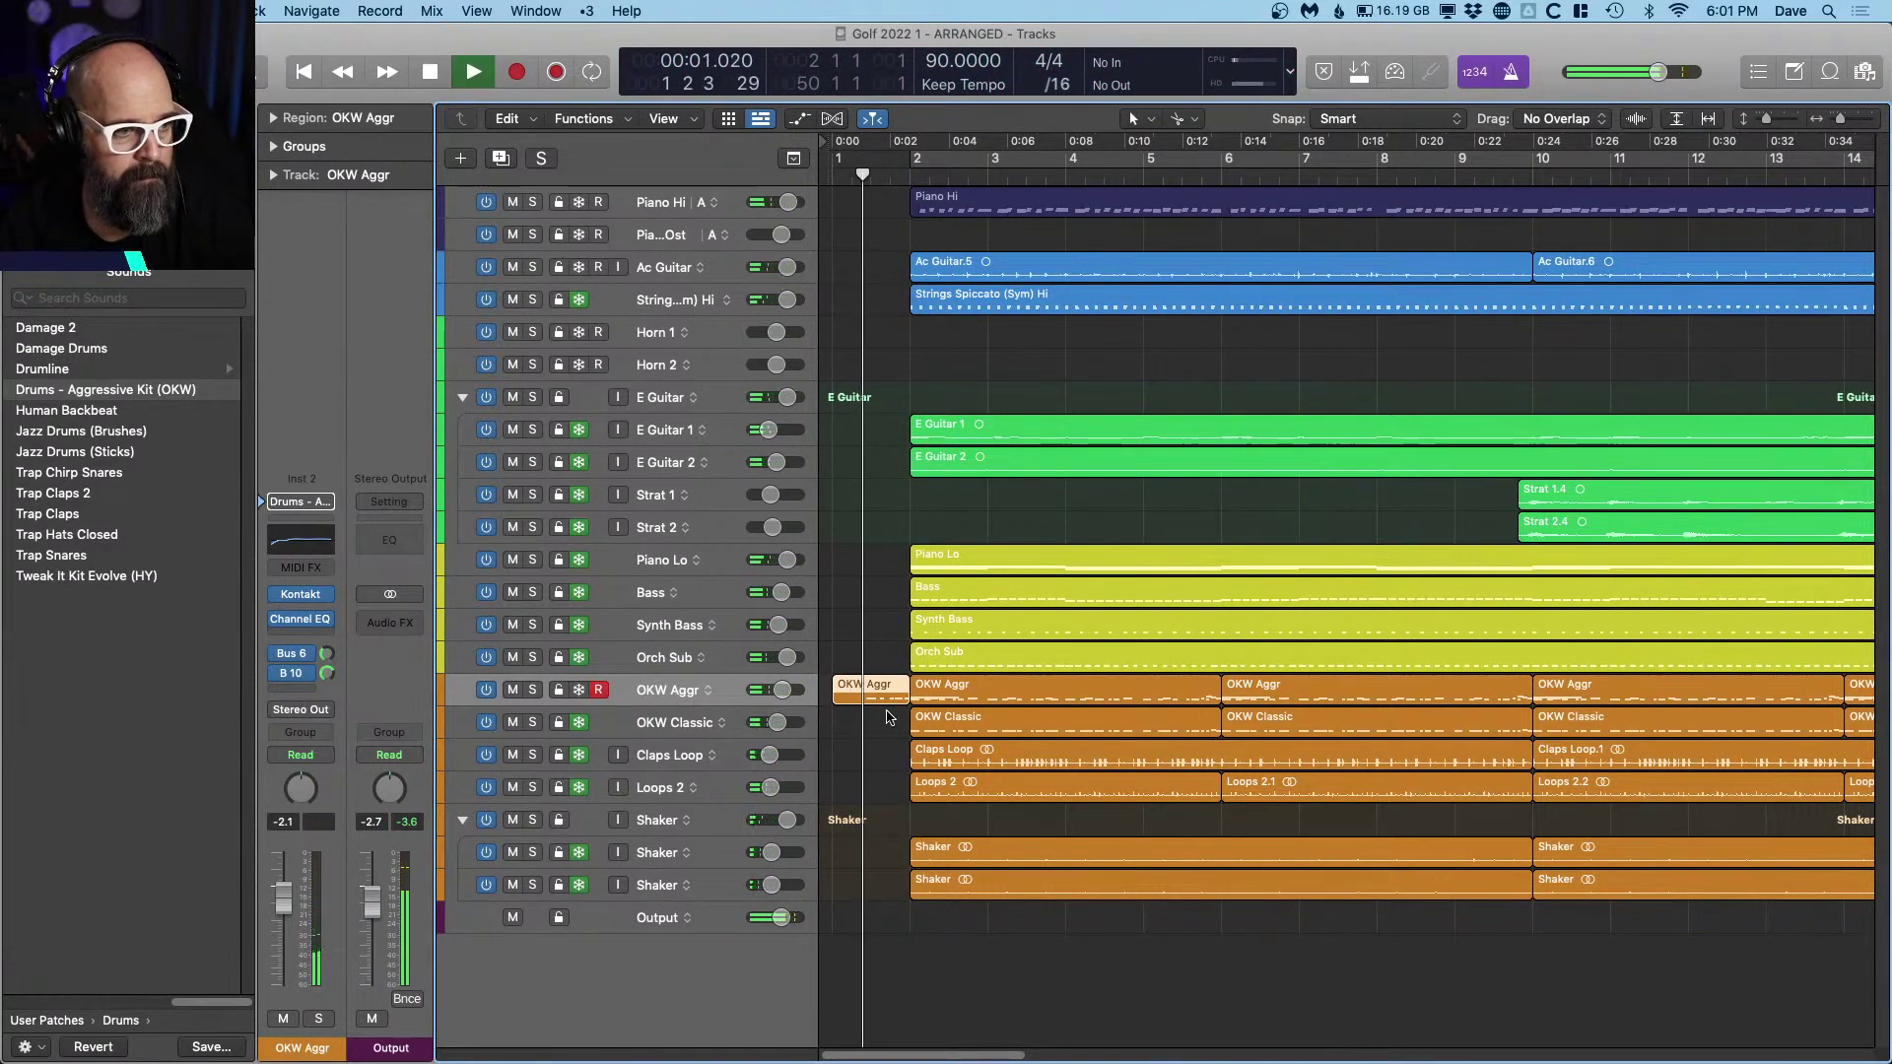
key("space")
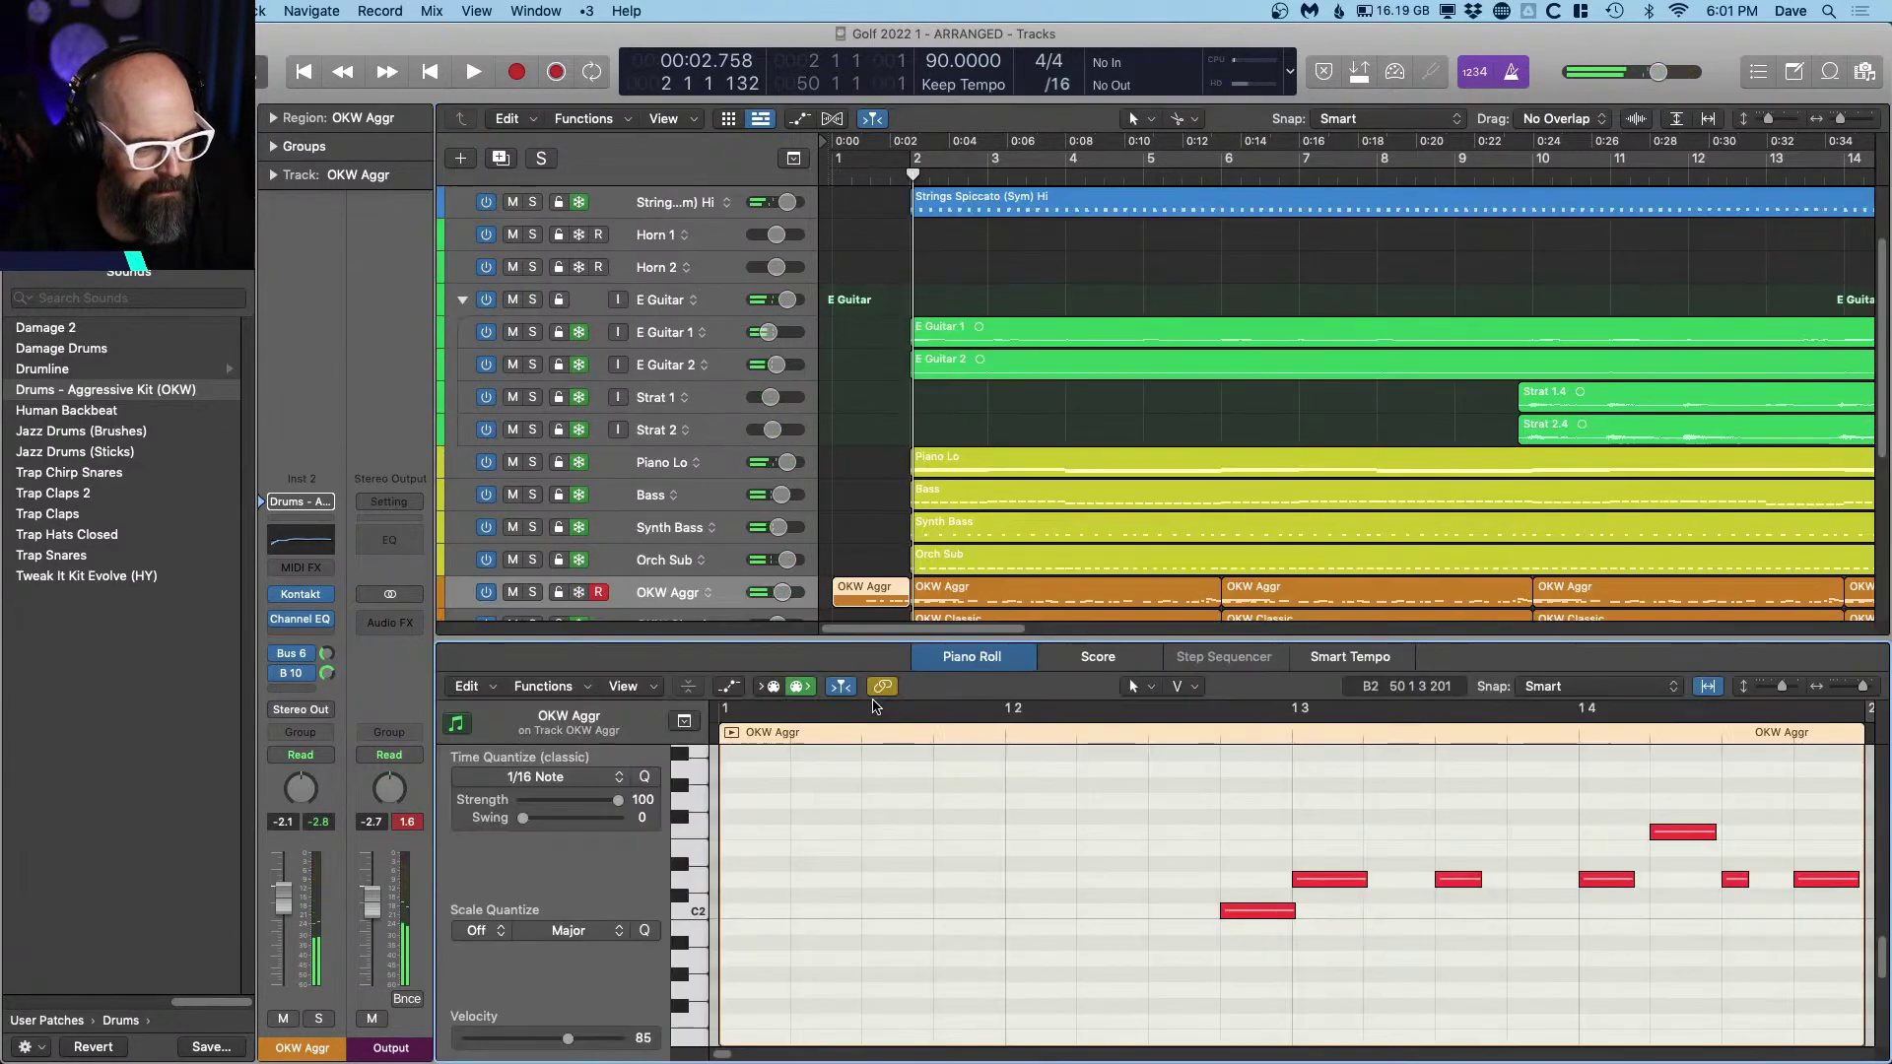
Step: Open the bar 1 OKW Aggr fill in the Piano Roll, lower its highest note three semitones to D2 and audition it
double_click(880, 703)
scroll(1424, 896, "right", 3)
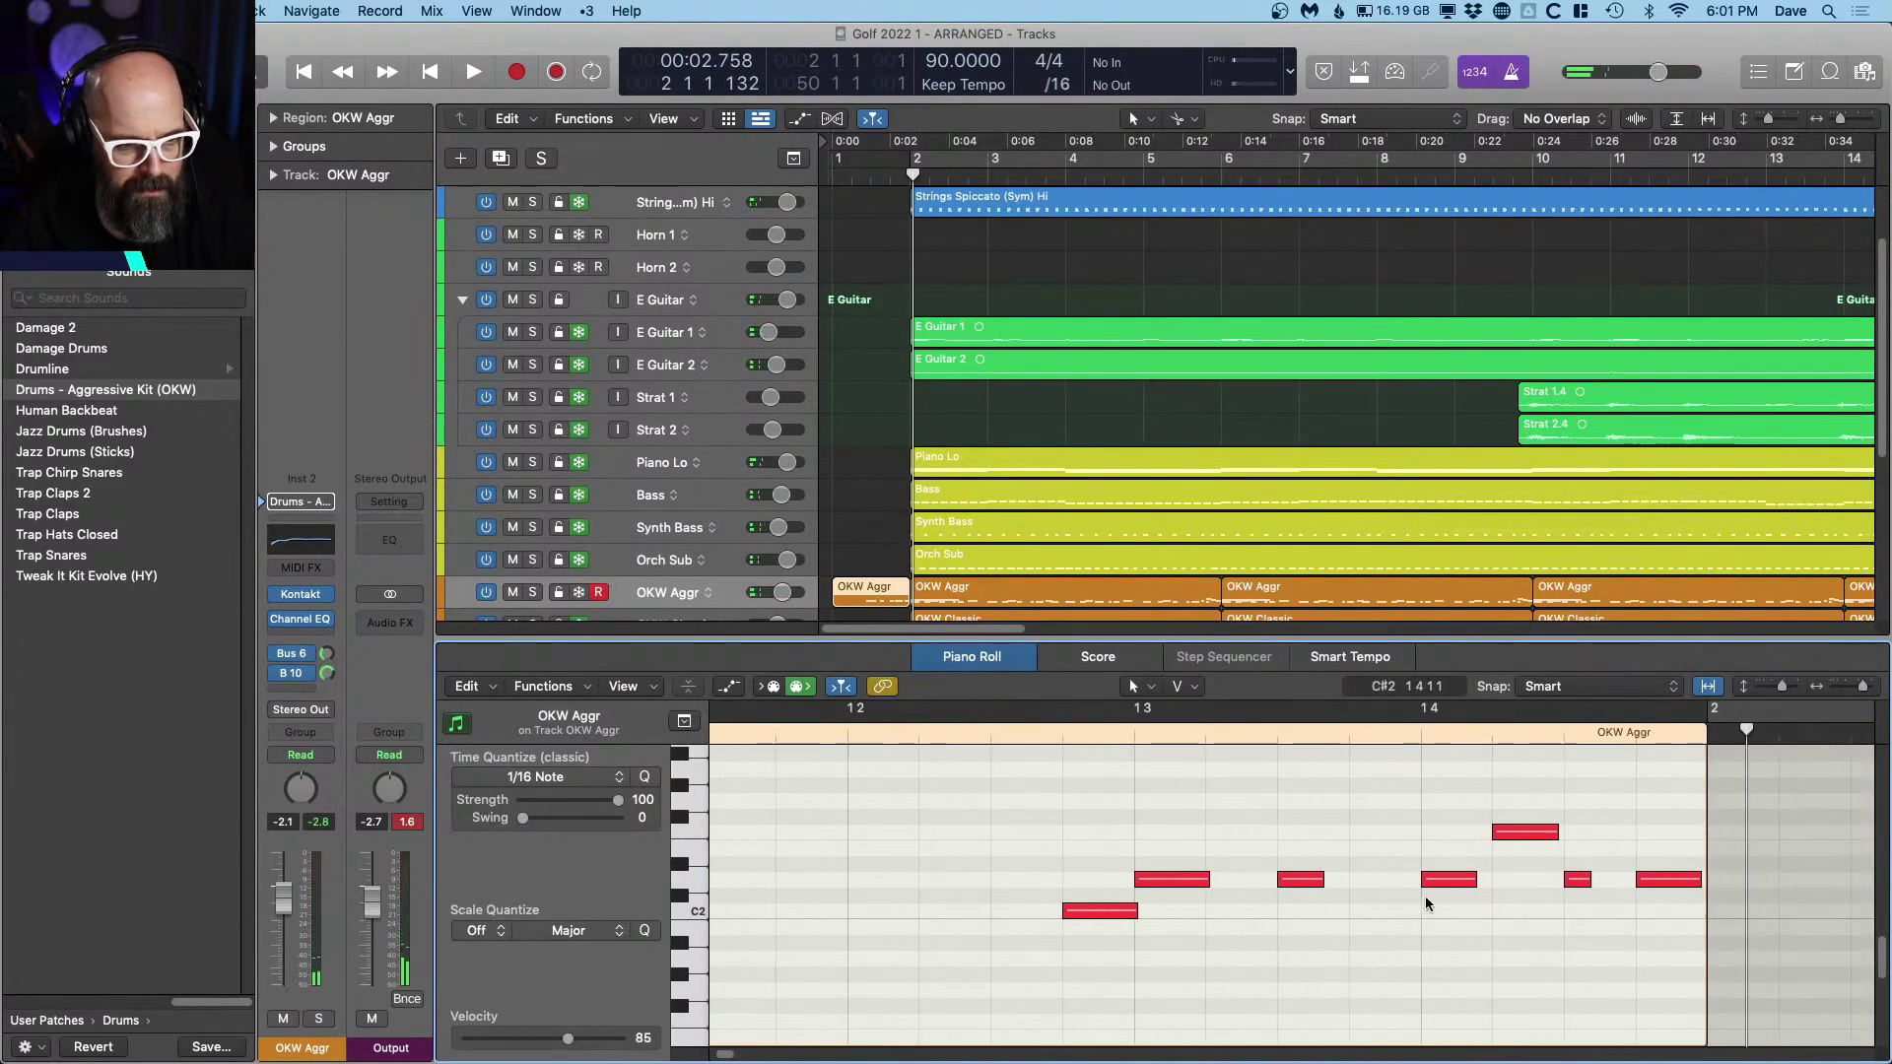
left_click(1523, 832)
key("alt+Down")
key("alt+Down")
key("alt+Down")
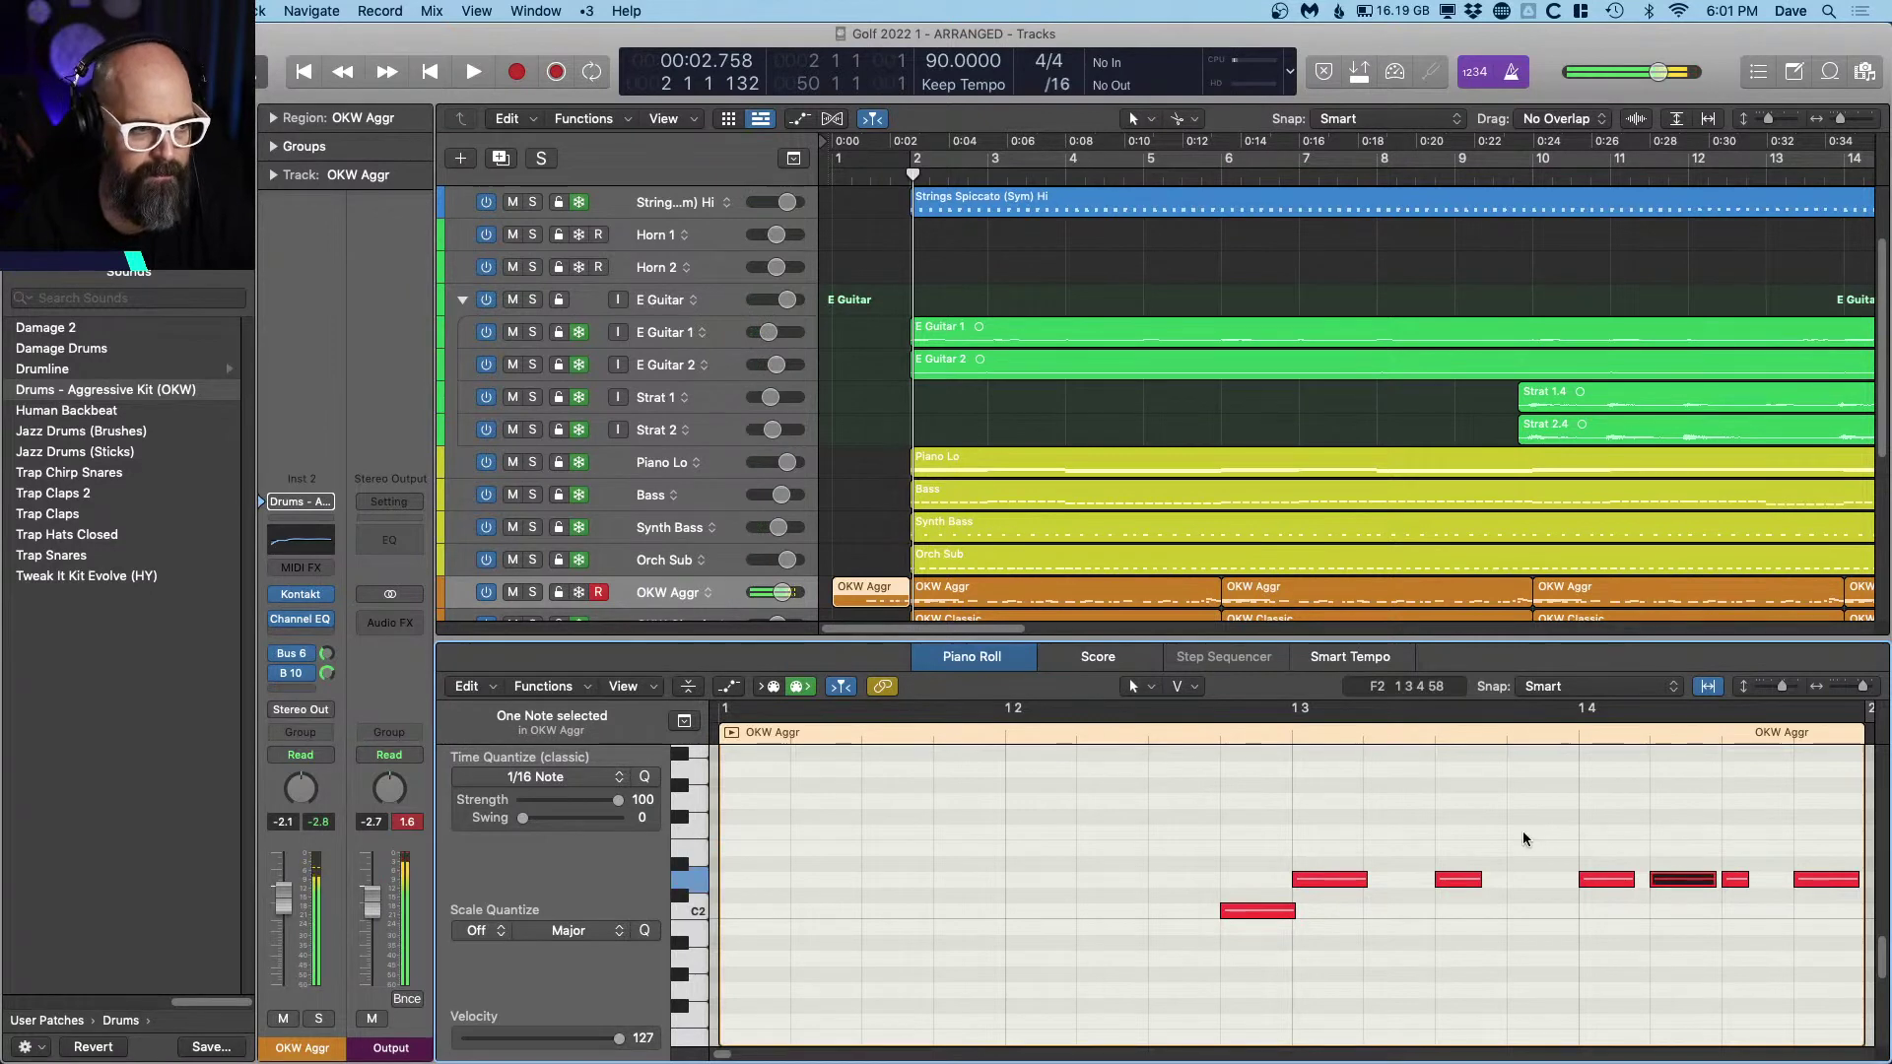
key("Return")
key("space")
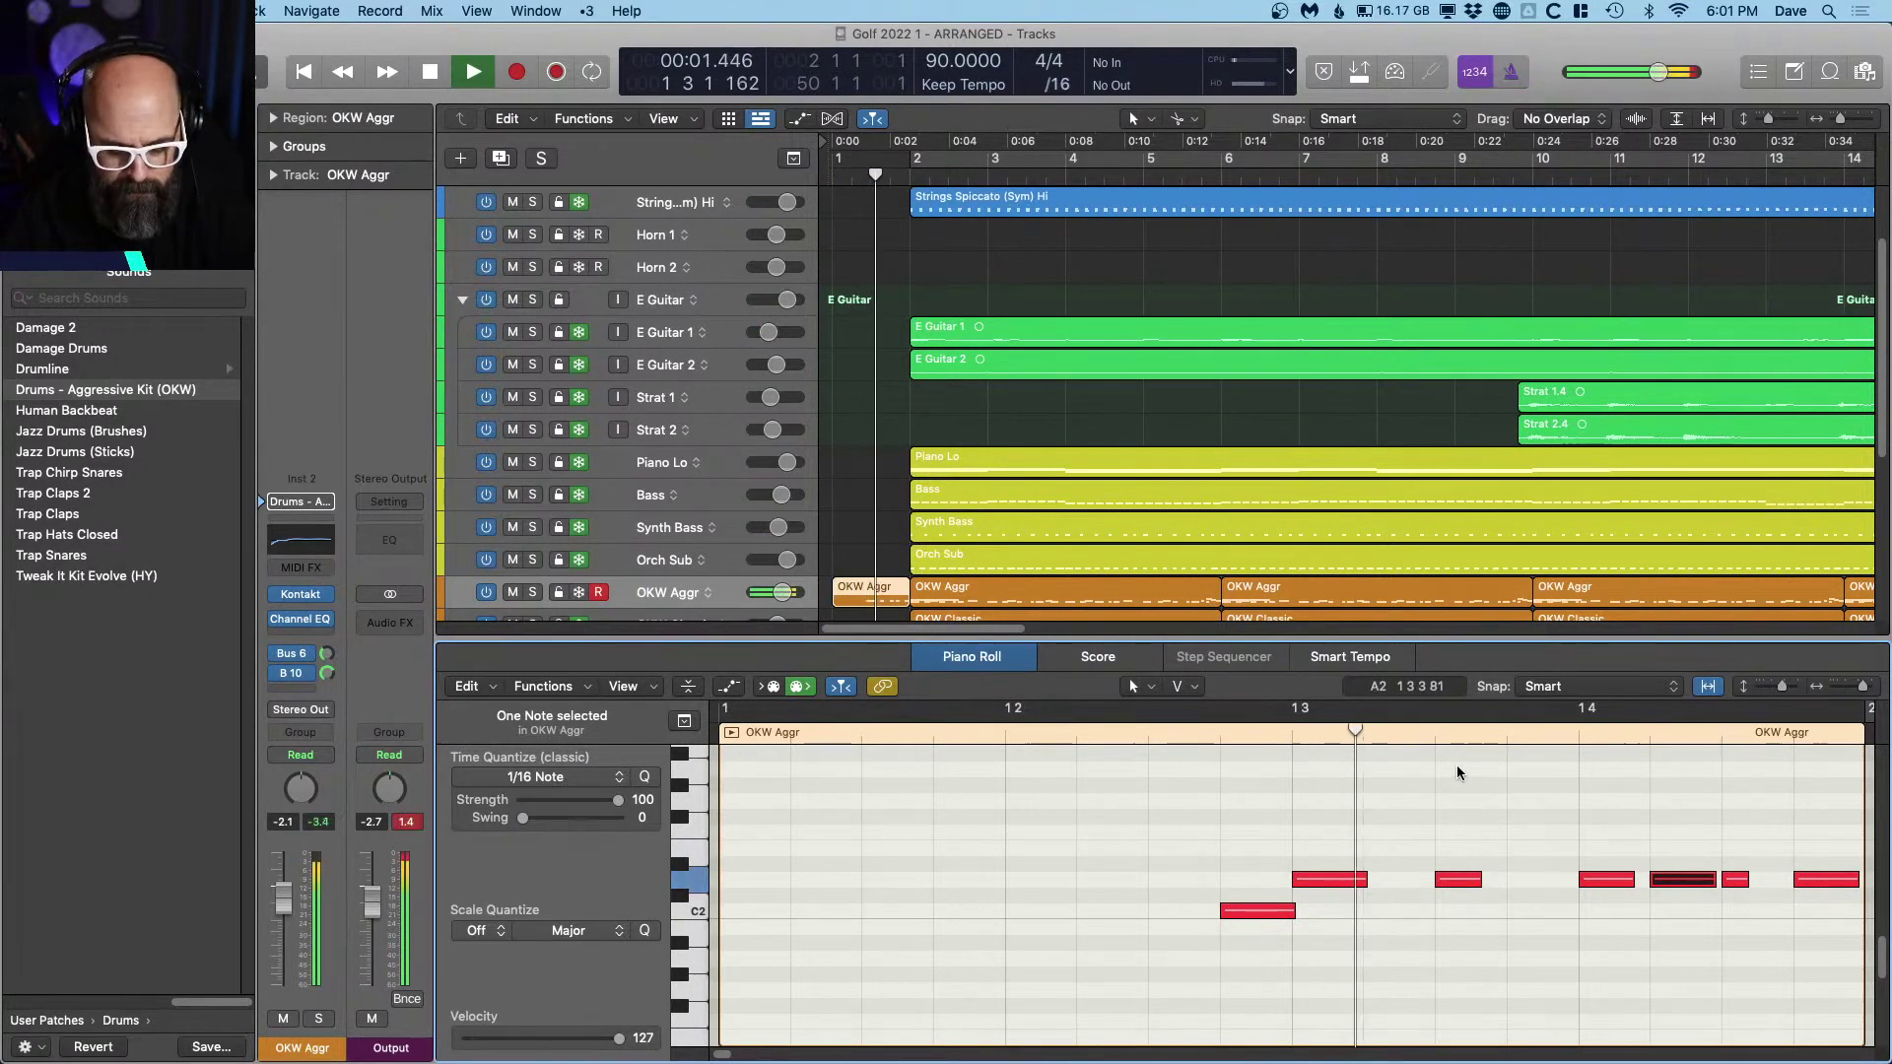
key("space")
Step: Try to move the bar 1 OKW Aggr fill region onto the frozen OKW Classic track
scroll(885, 448, "down", 5)
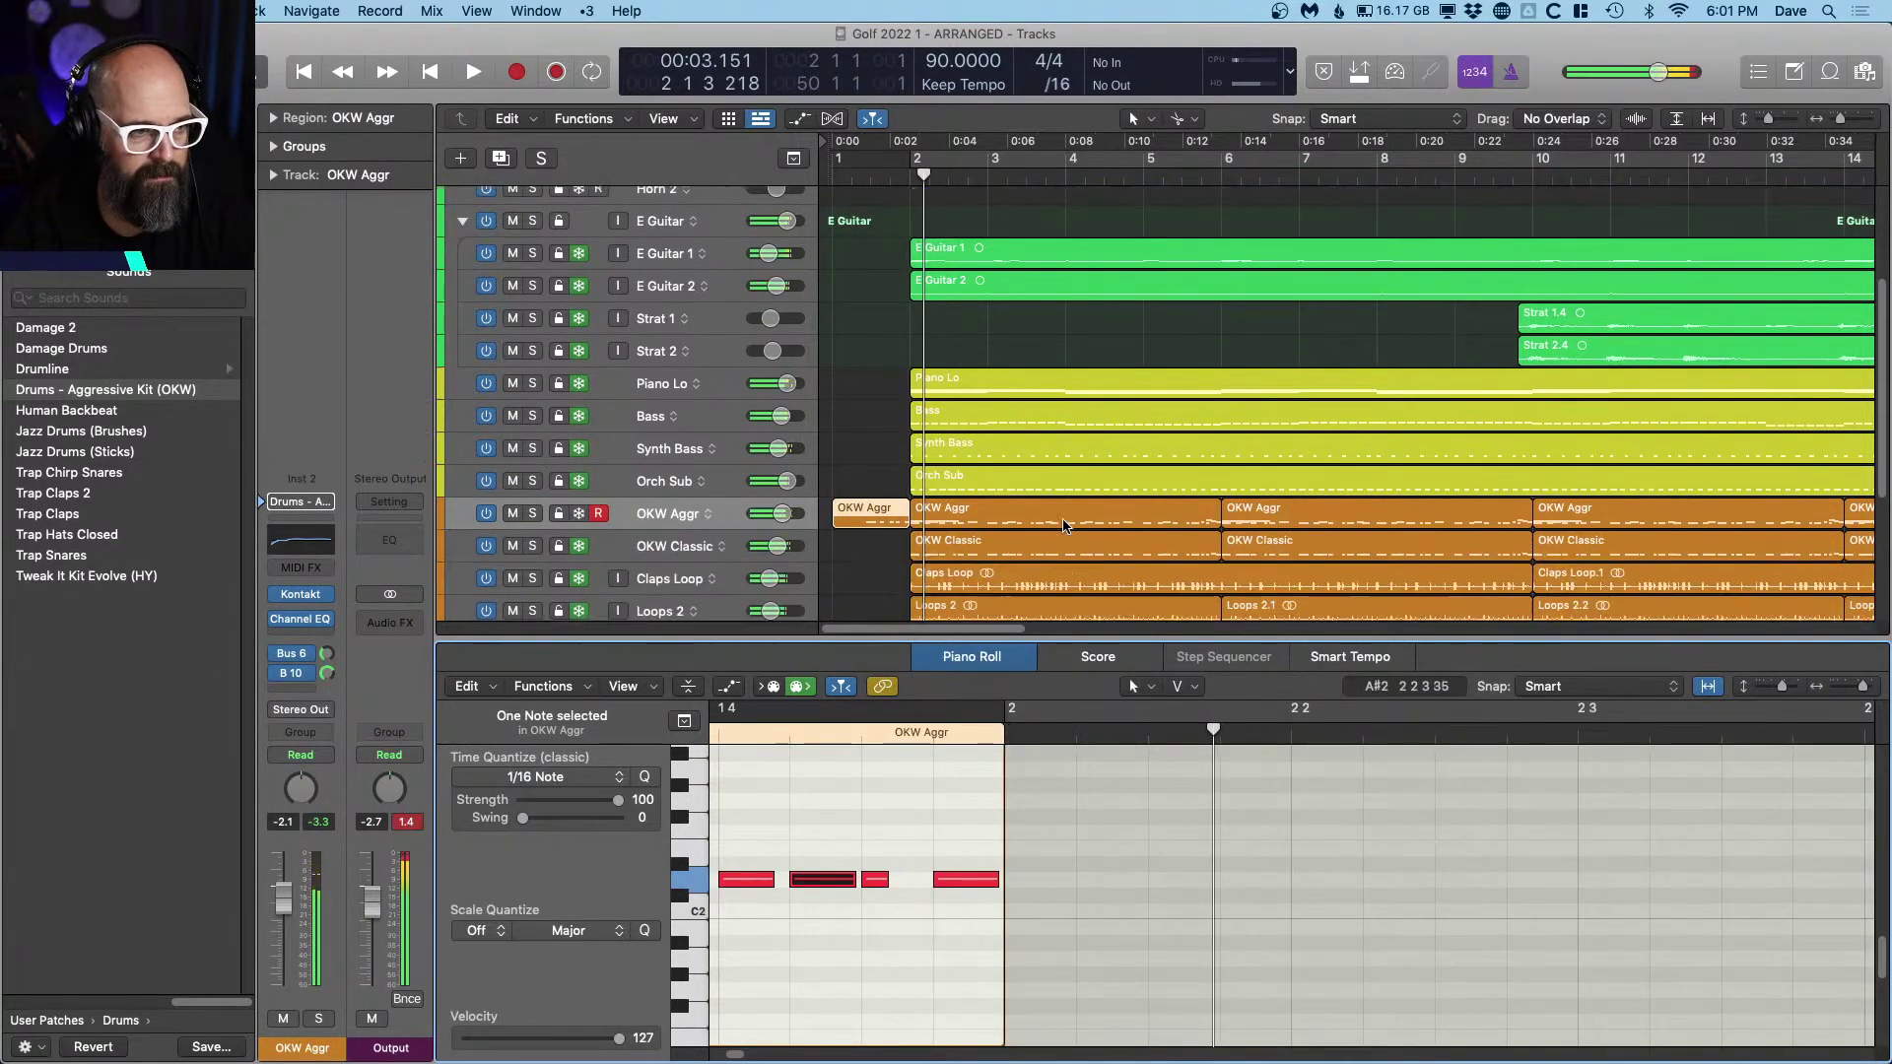
left_click(881, 434)
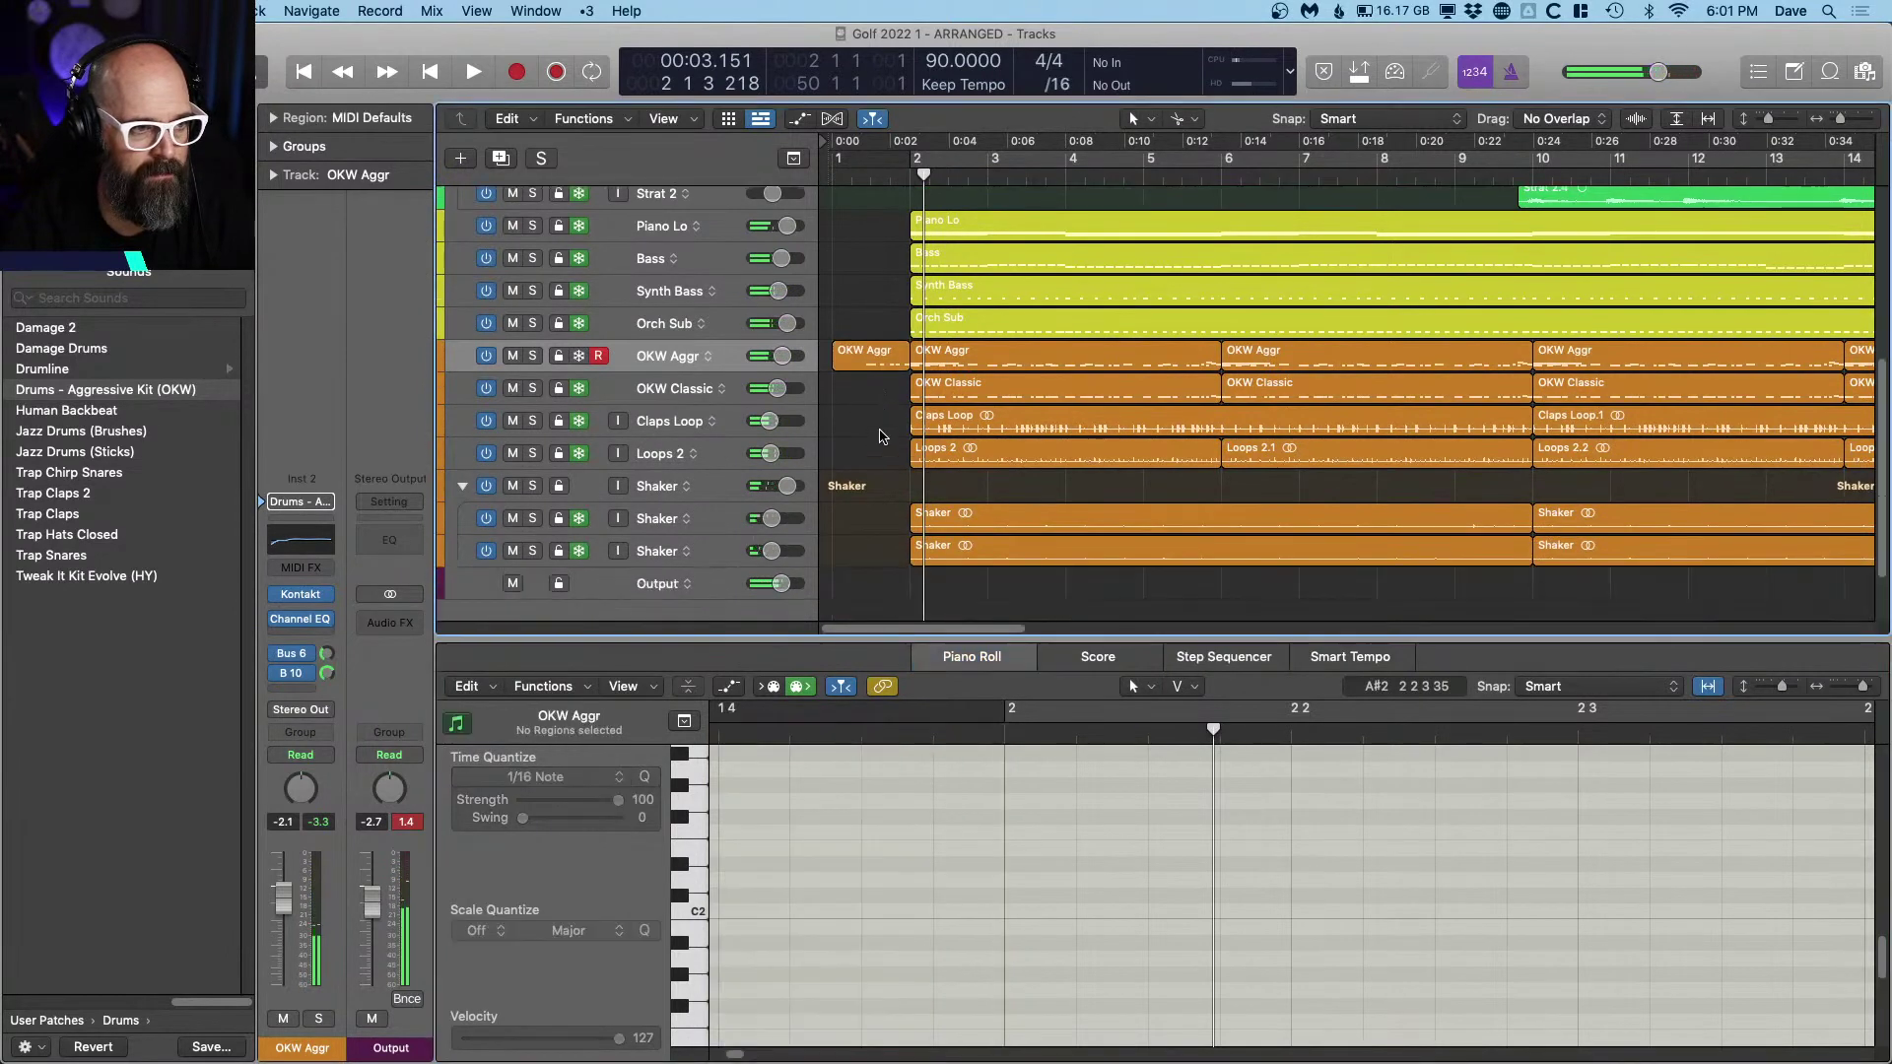
left_click(881, 363)
left_click_drag(884, 393, 887, 406)
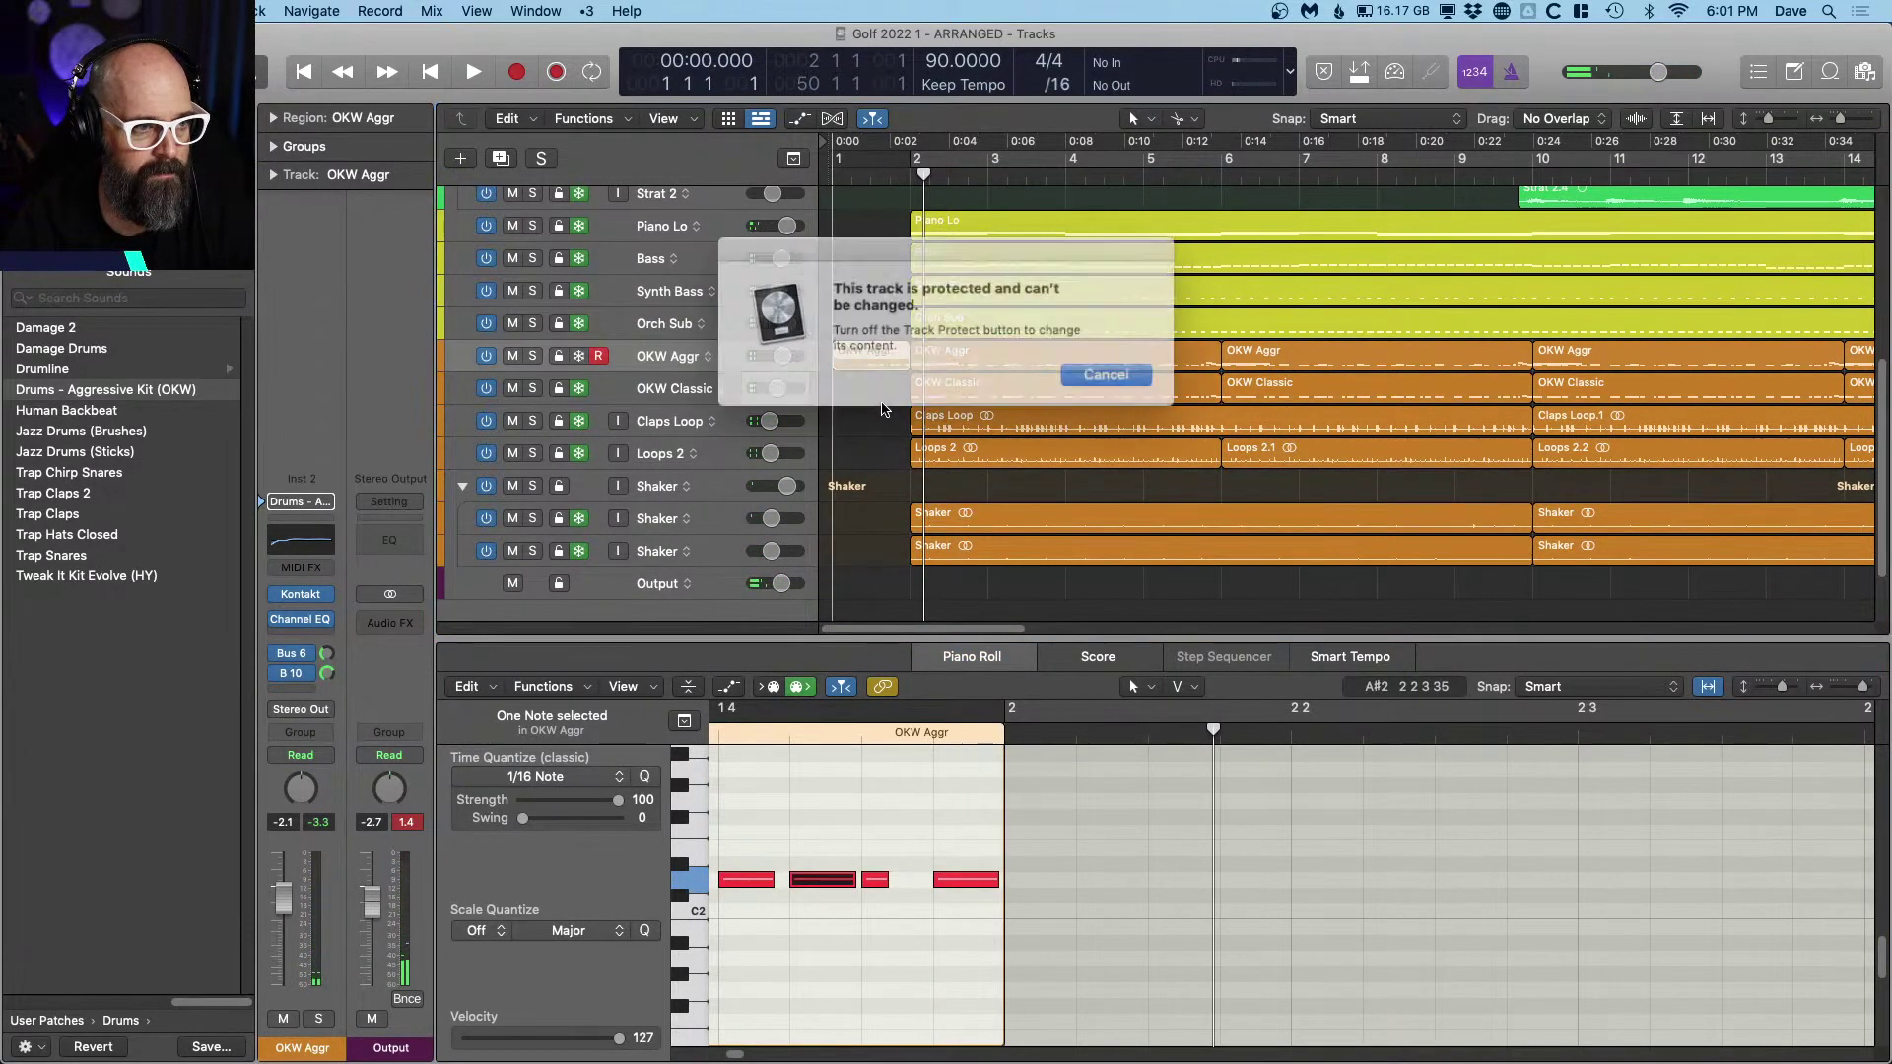
left_click(1091, 370)
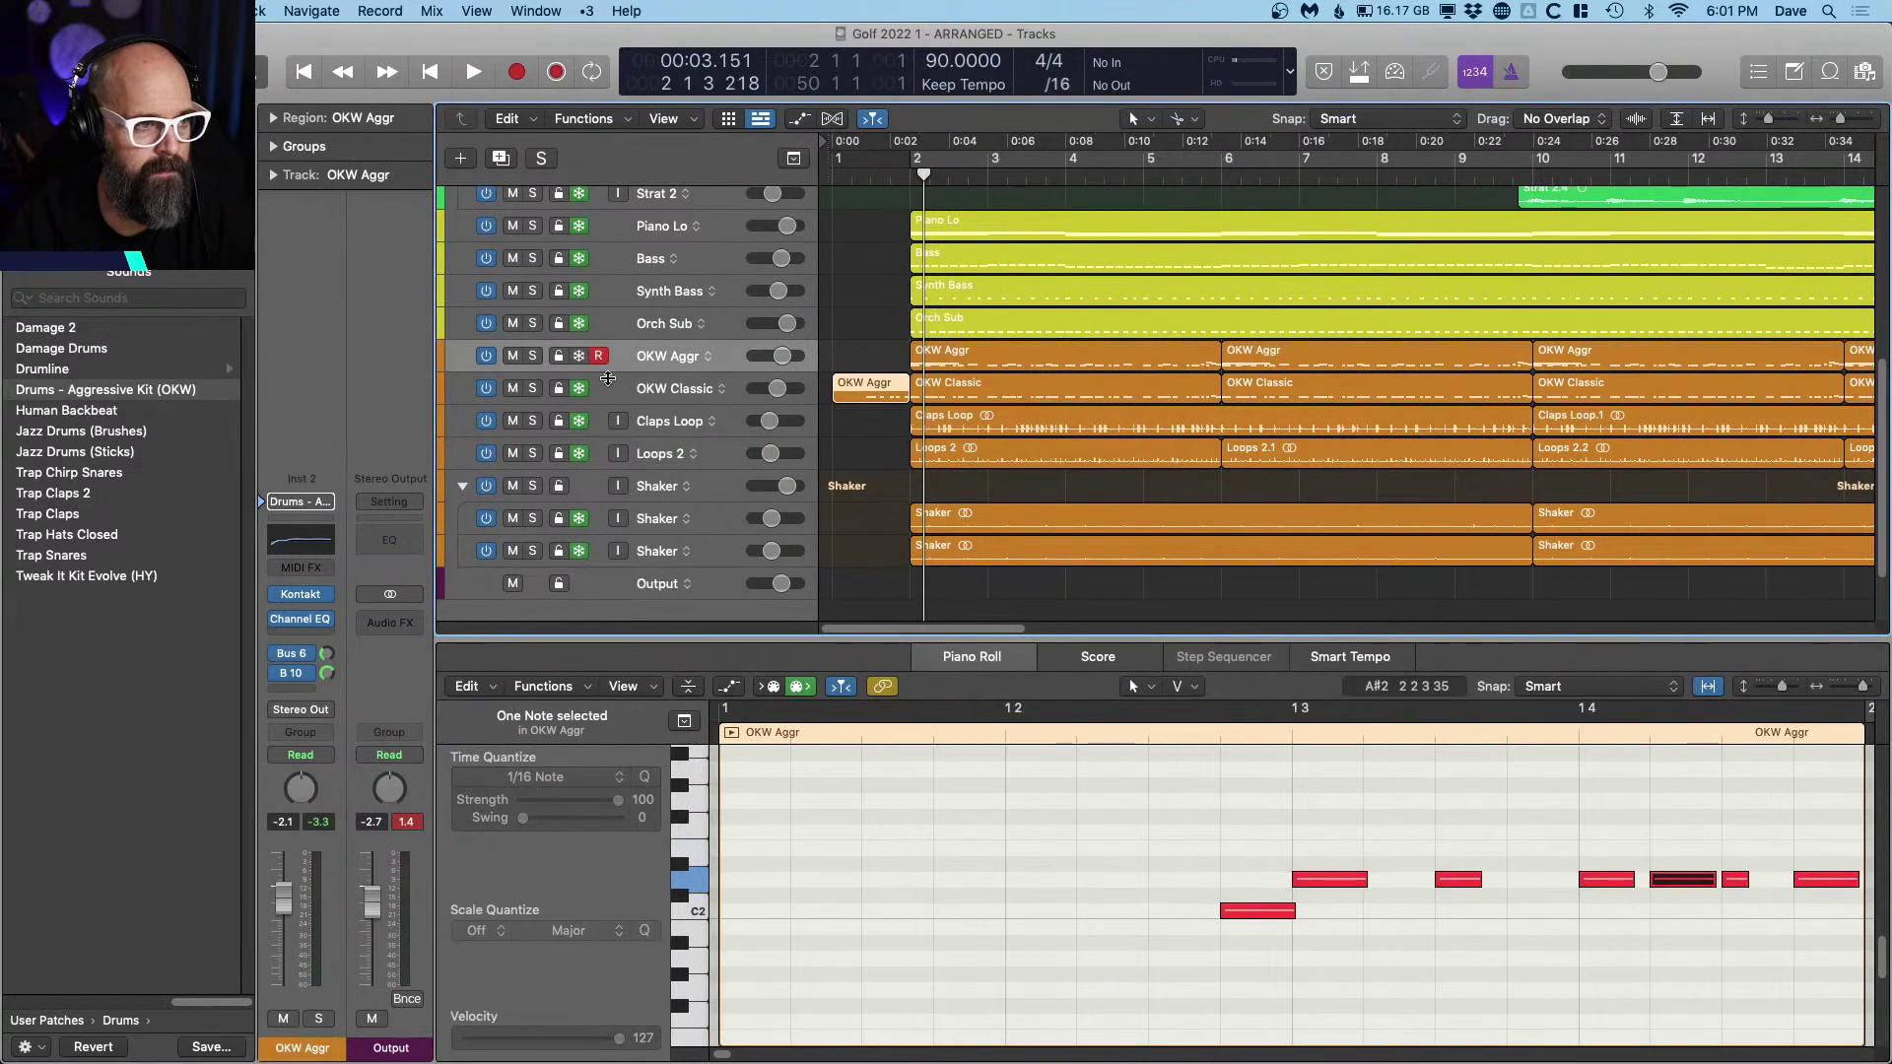
left_click(865, 383)
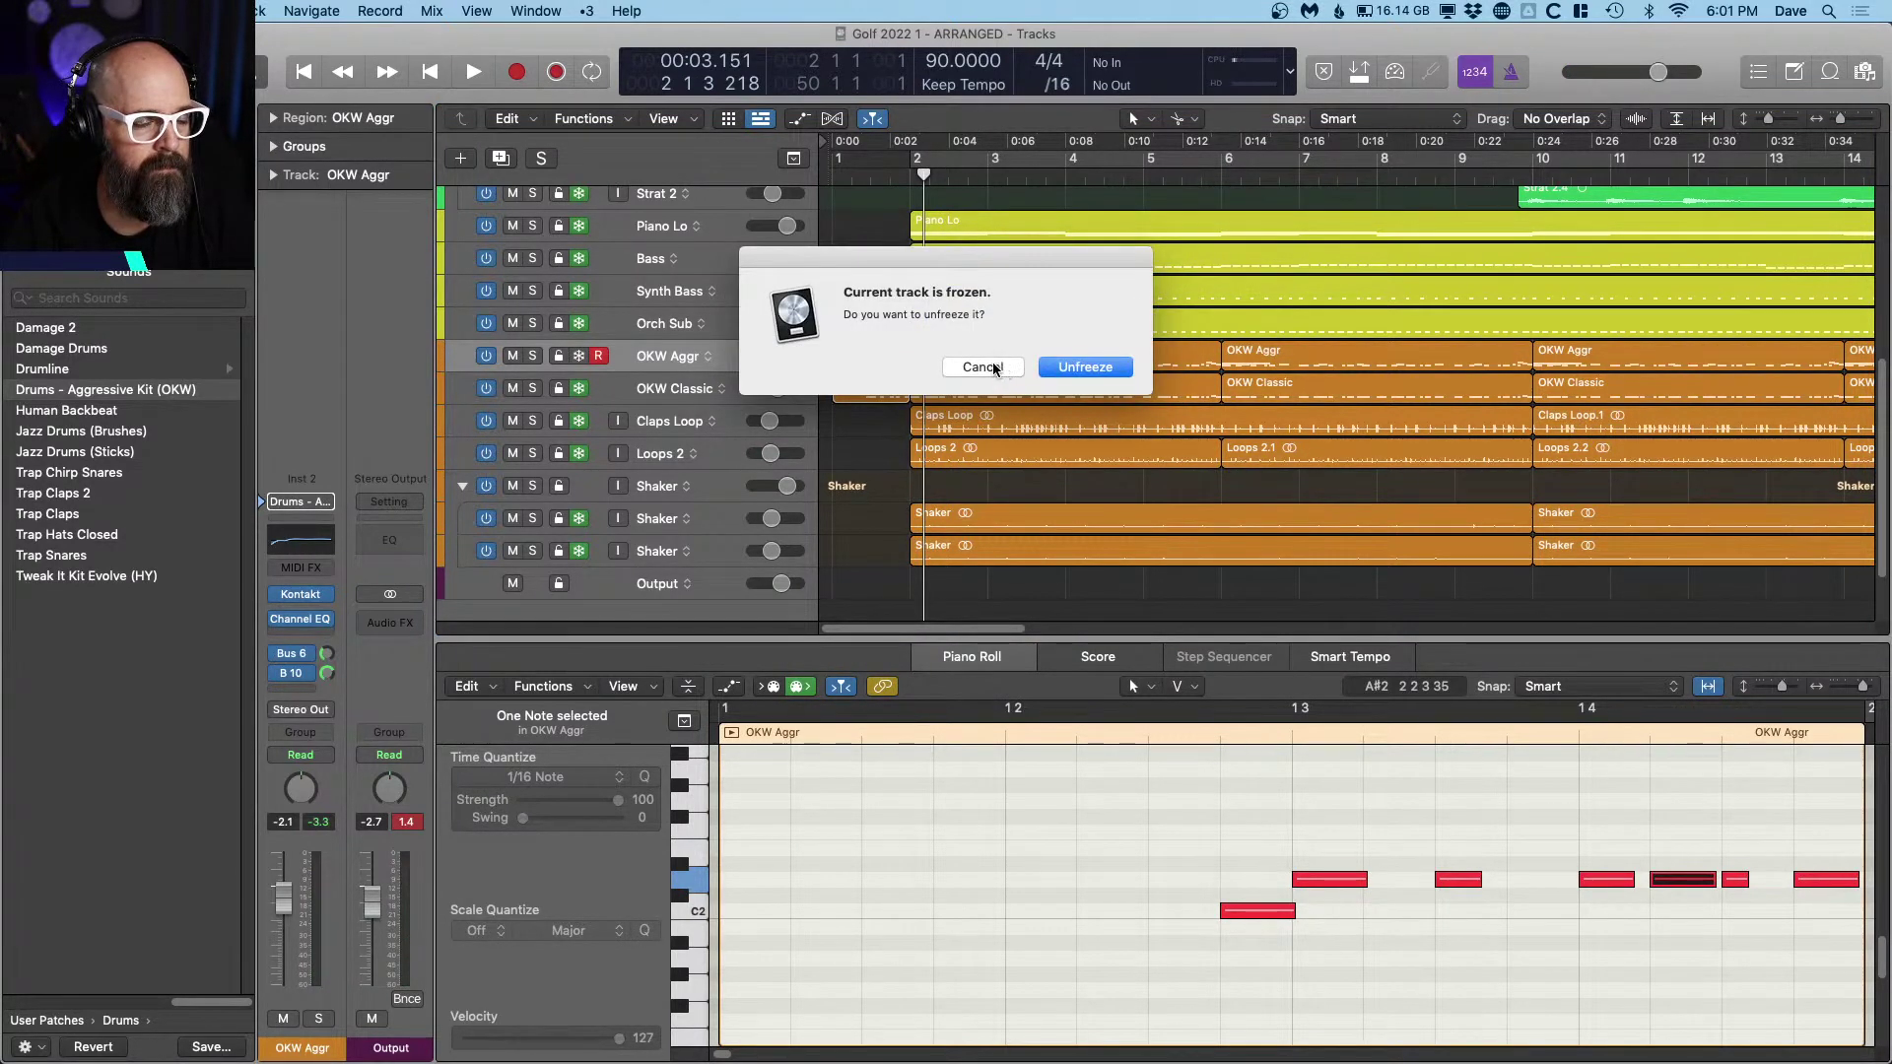
left_click(993, 368)
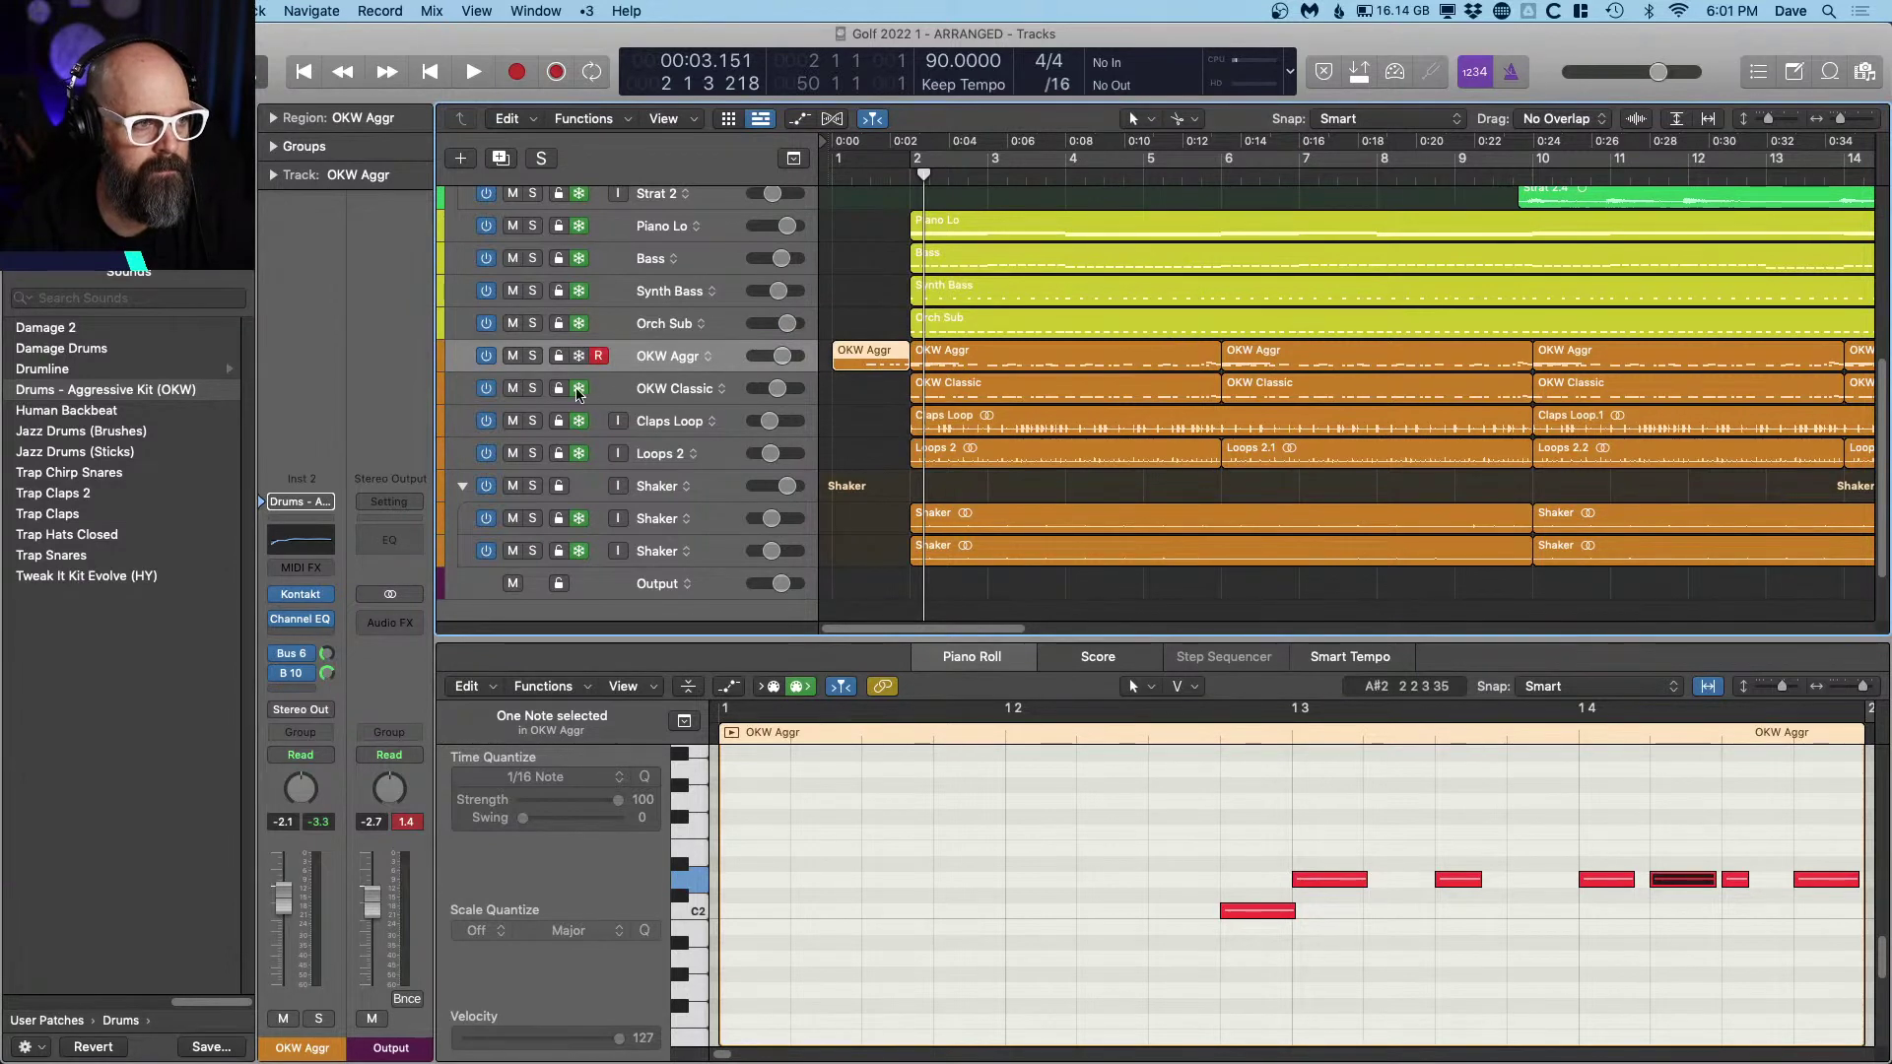
Step: Unfreeze the OKW Classic track, copy the bar 1 OKW Aggr fill region onto it and audition the layered fill
left_click(578, 391)
left_click_drag(865, 363, 867, 389)
key("space")
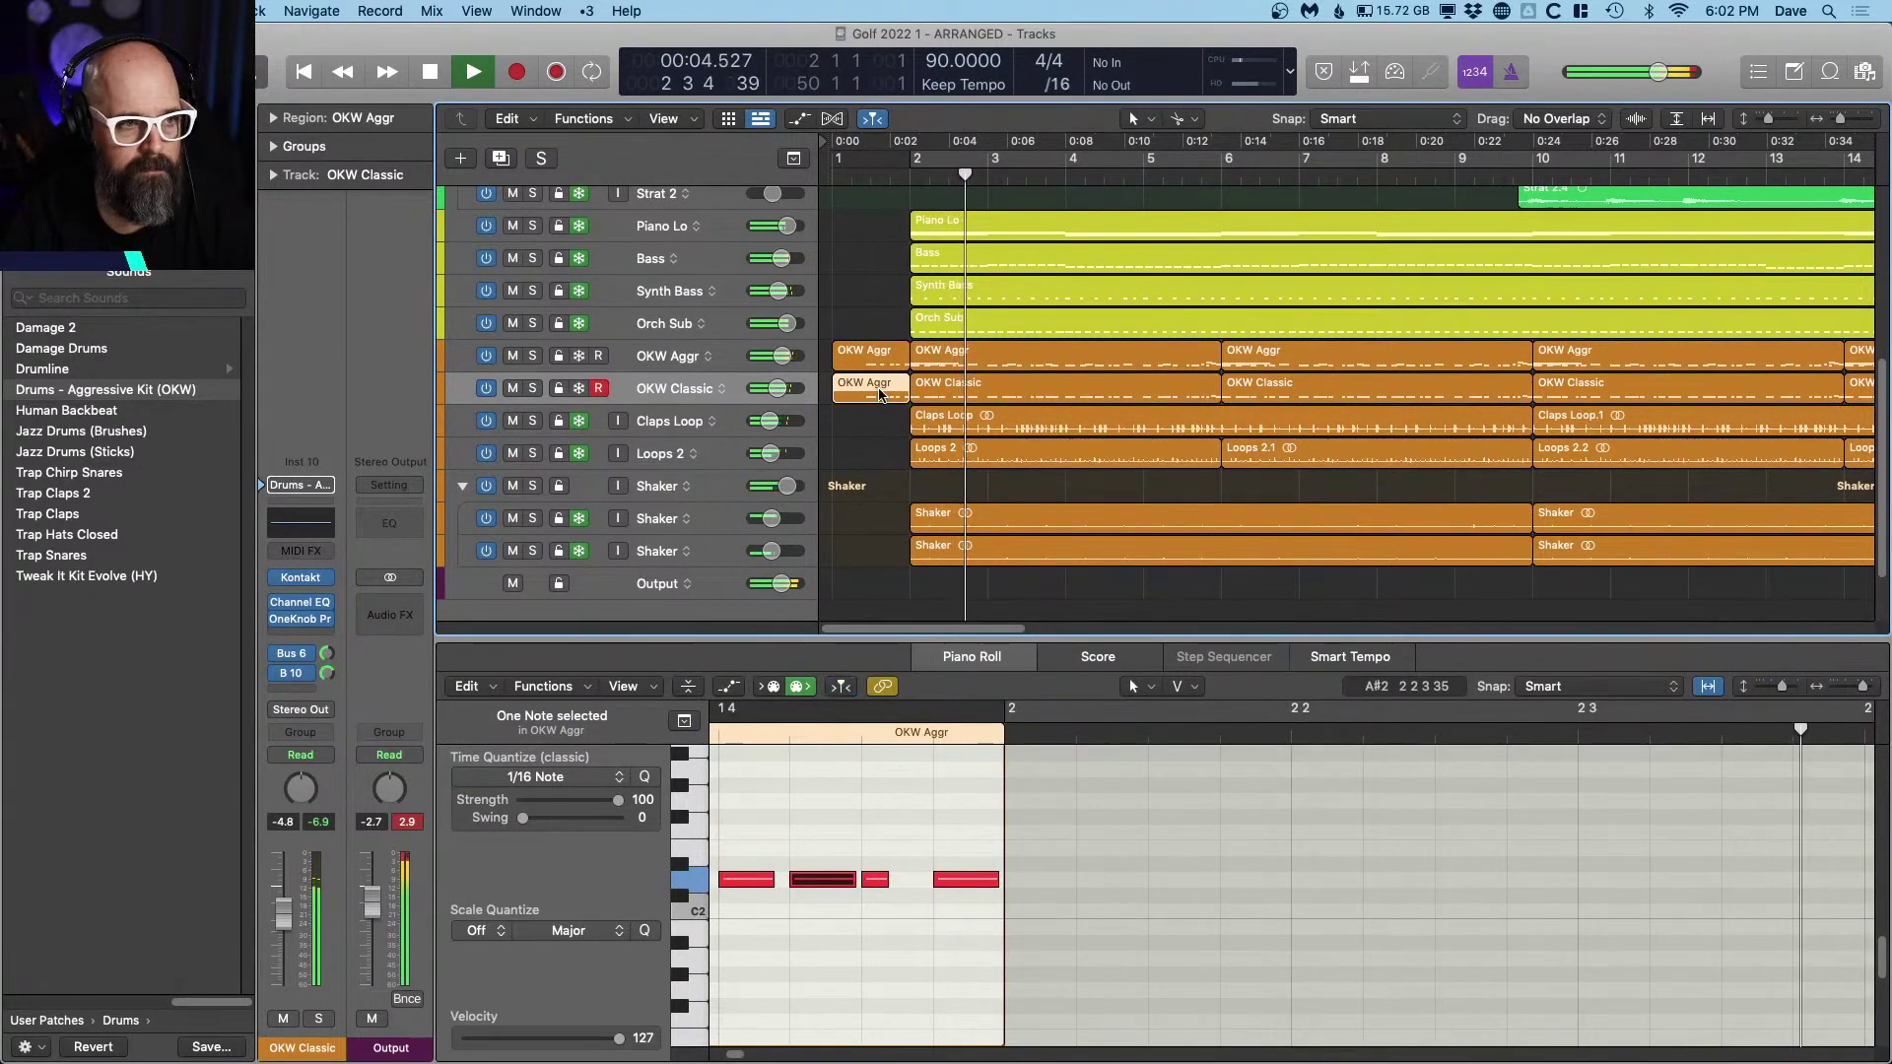
key("space")
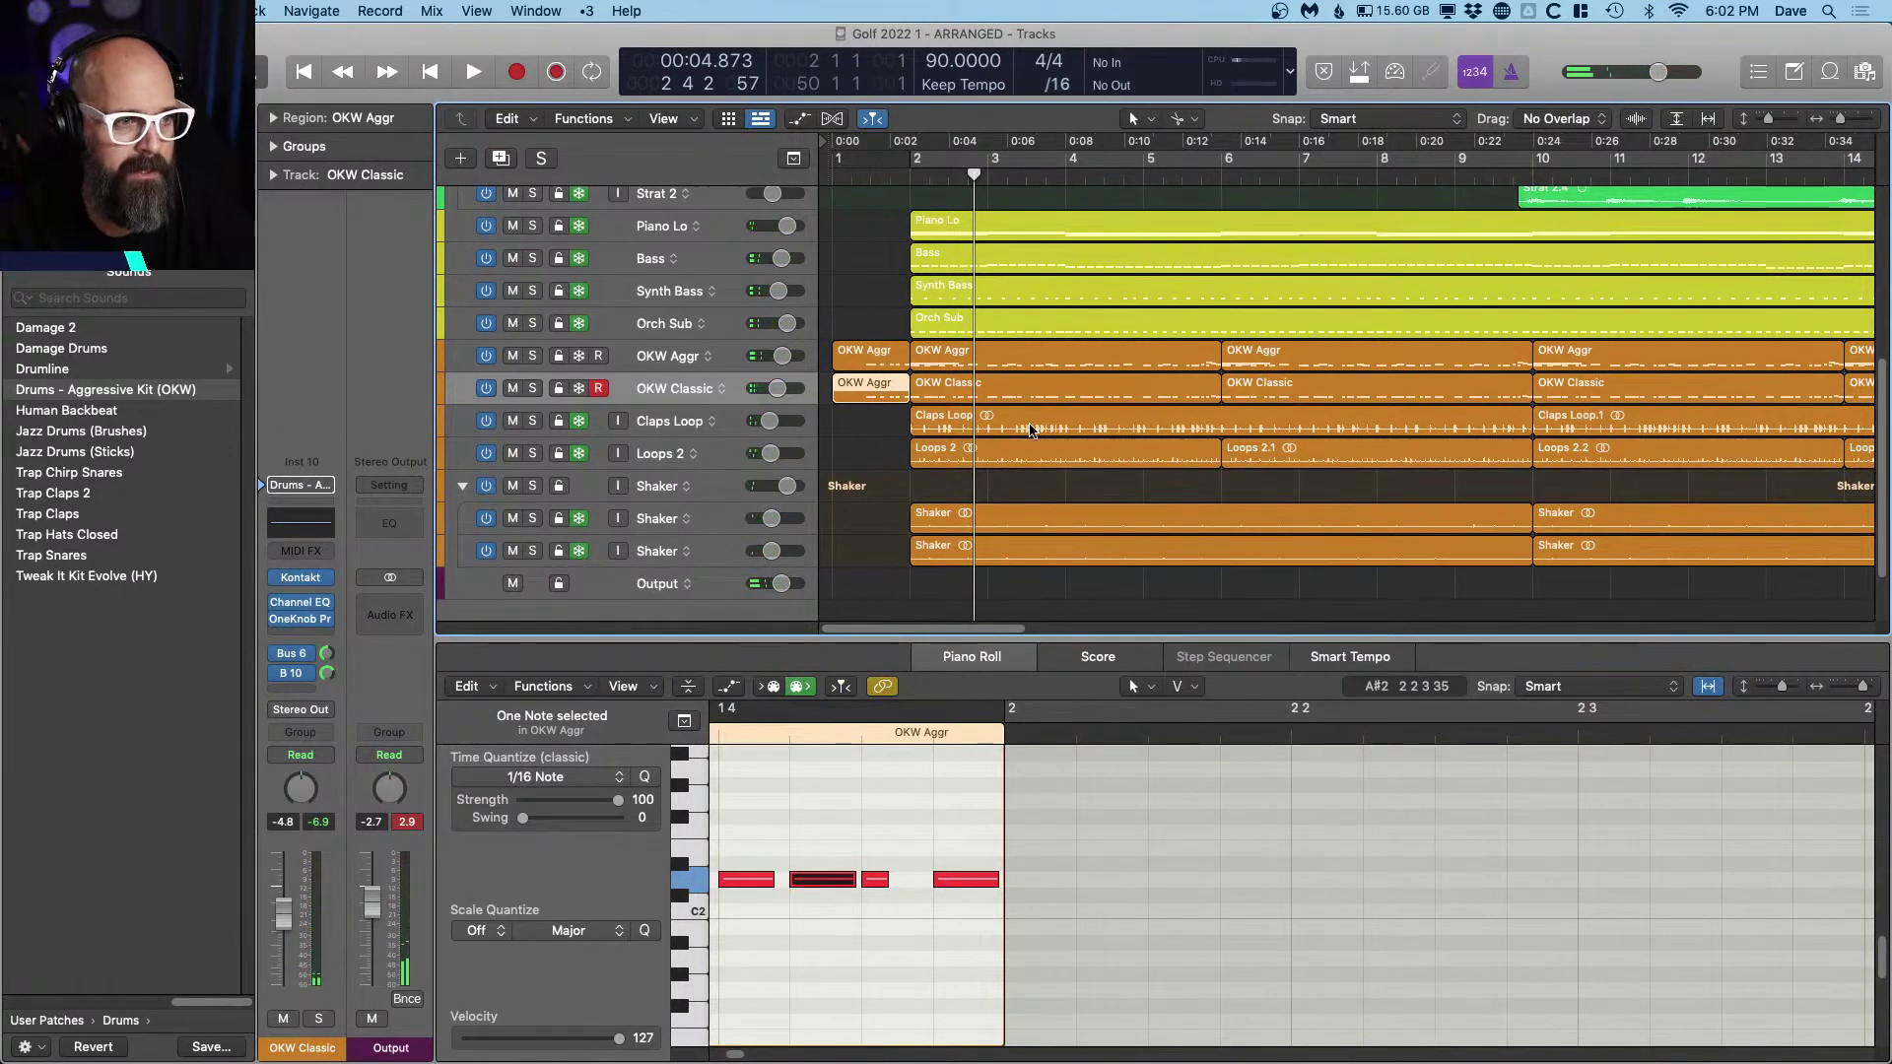
Step: Close the Piano Roll and open the All Files browser beside the tracks
scroll(1030, 431, "down", 10)
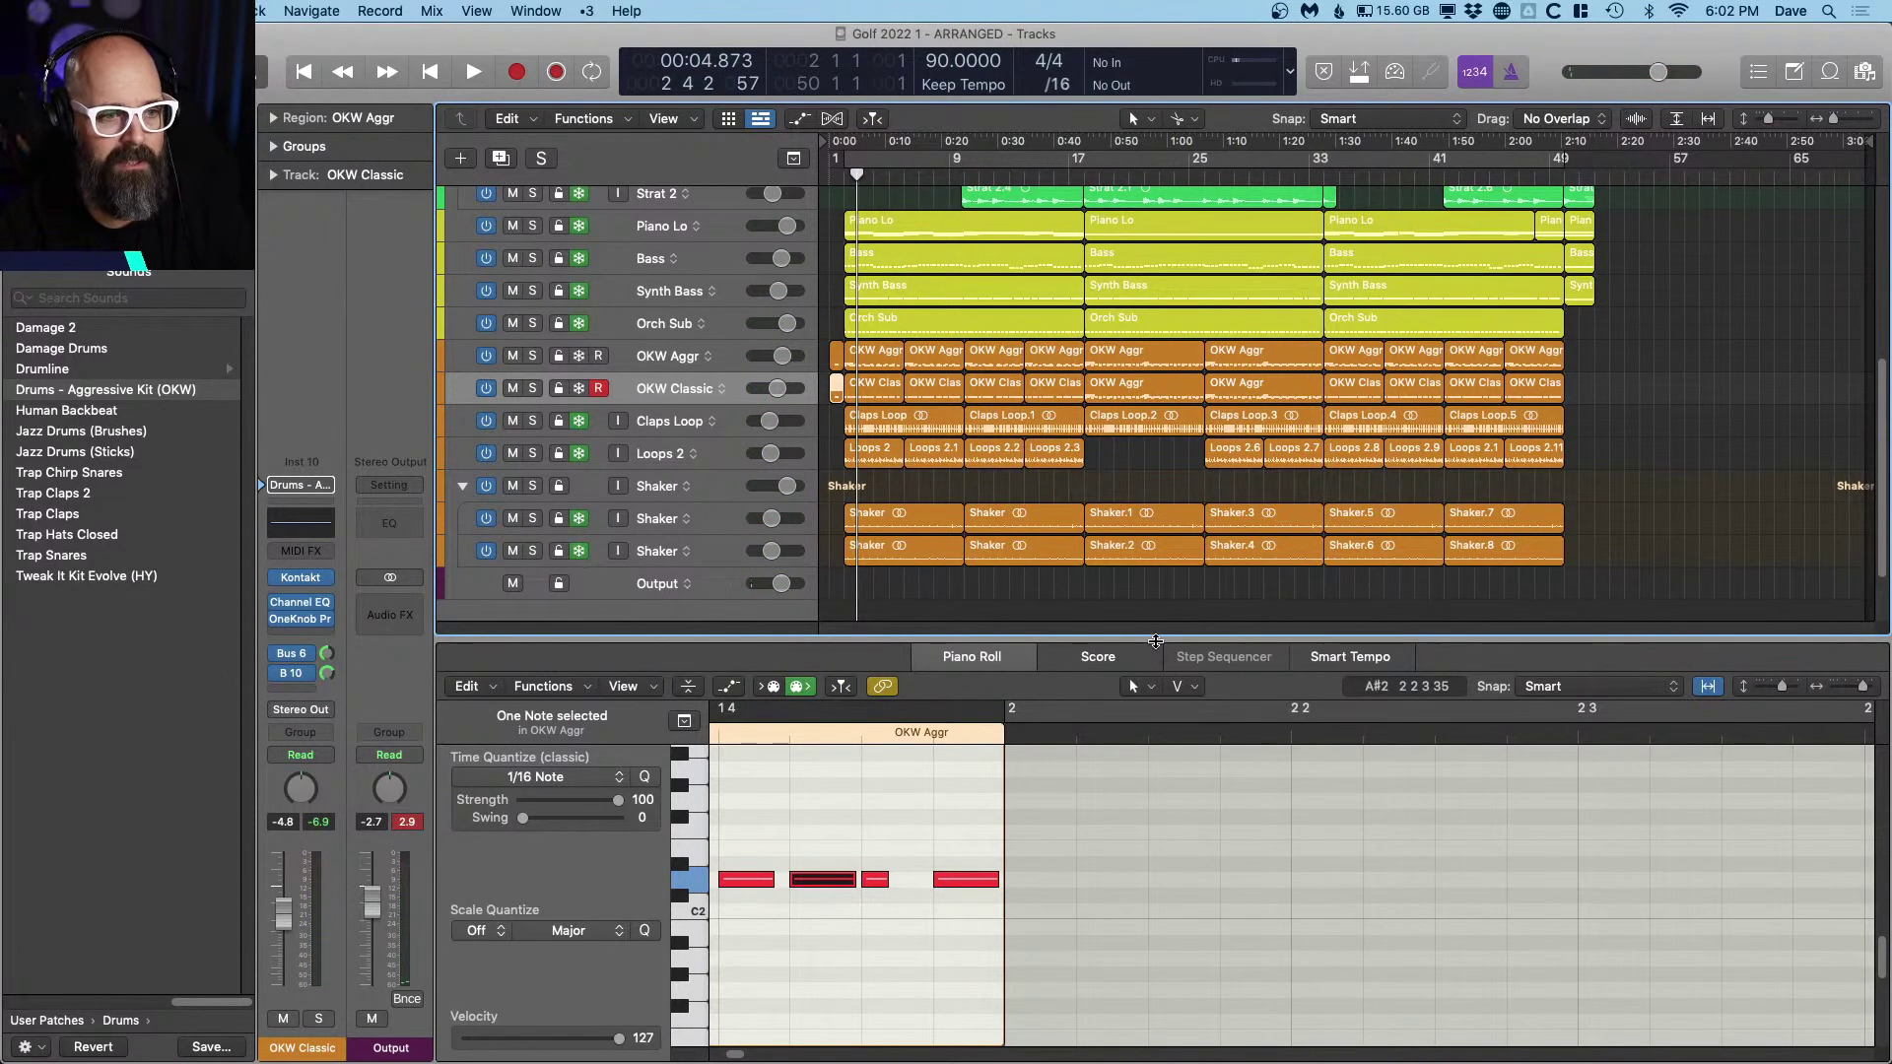
key("e")
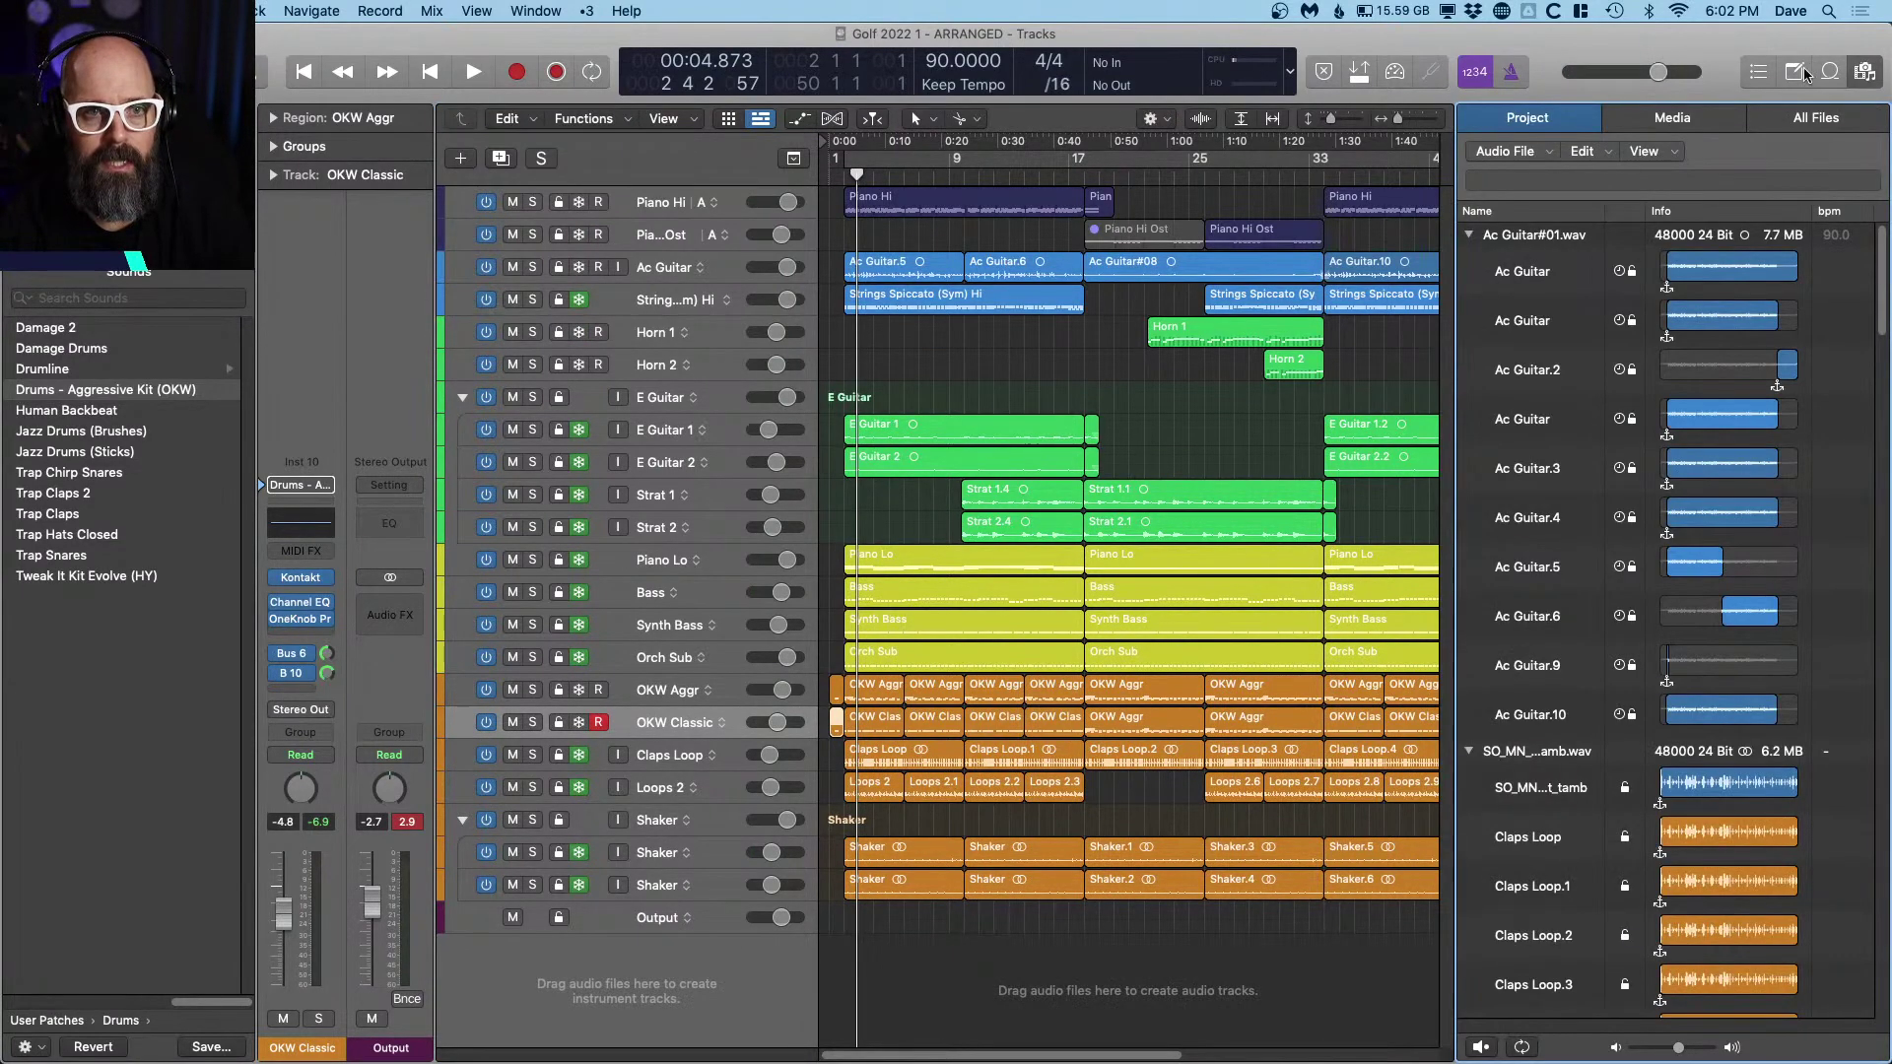
left_click(1674, 118)
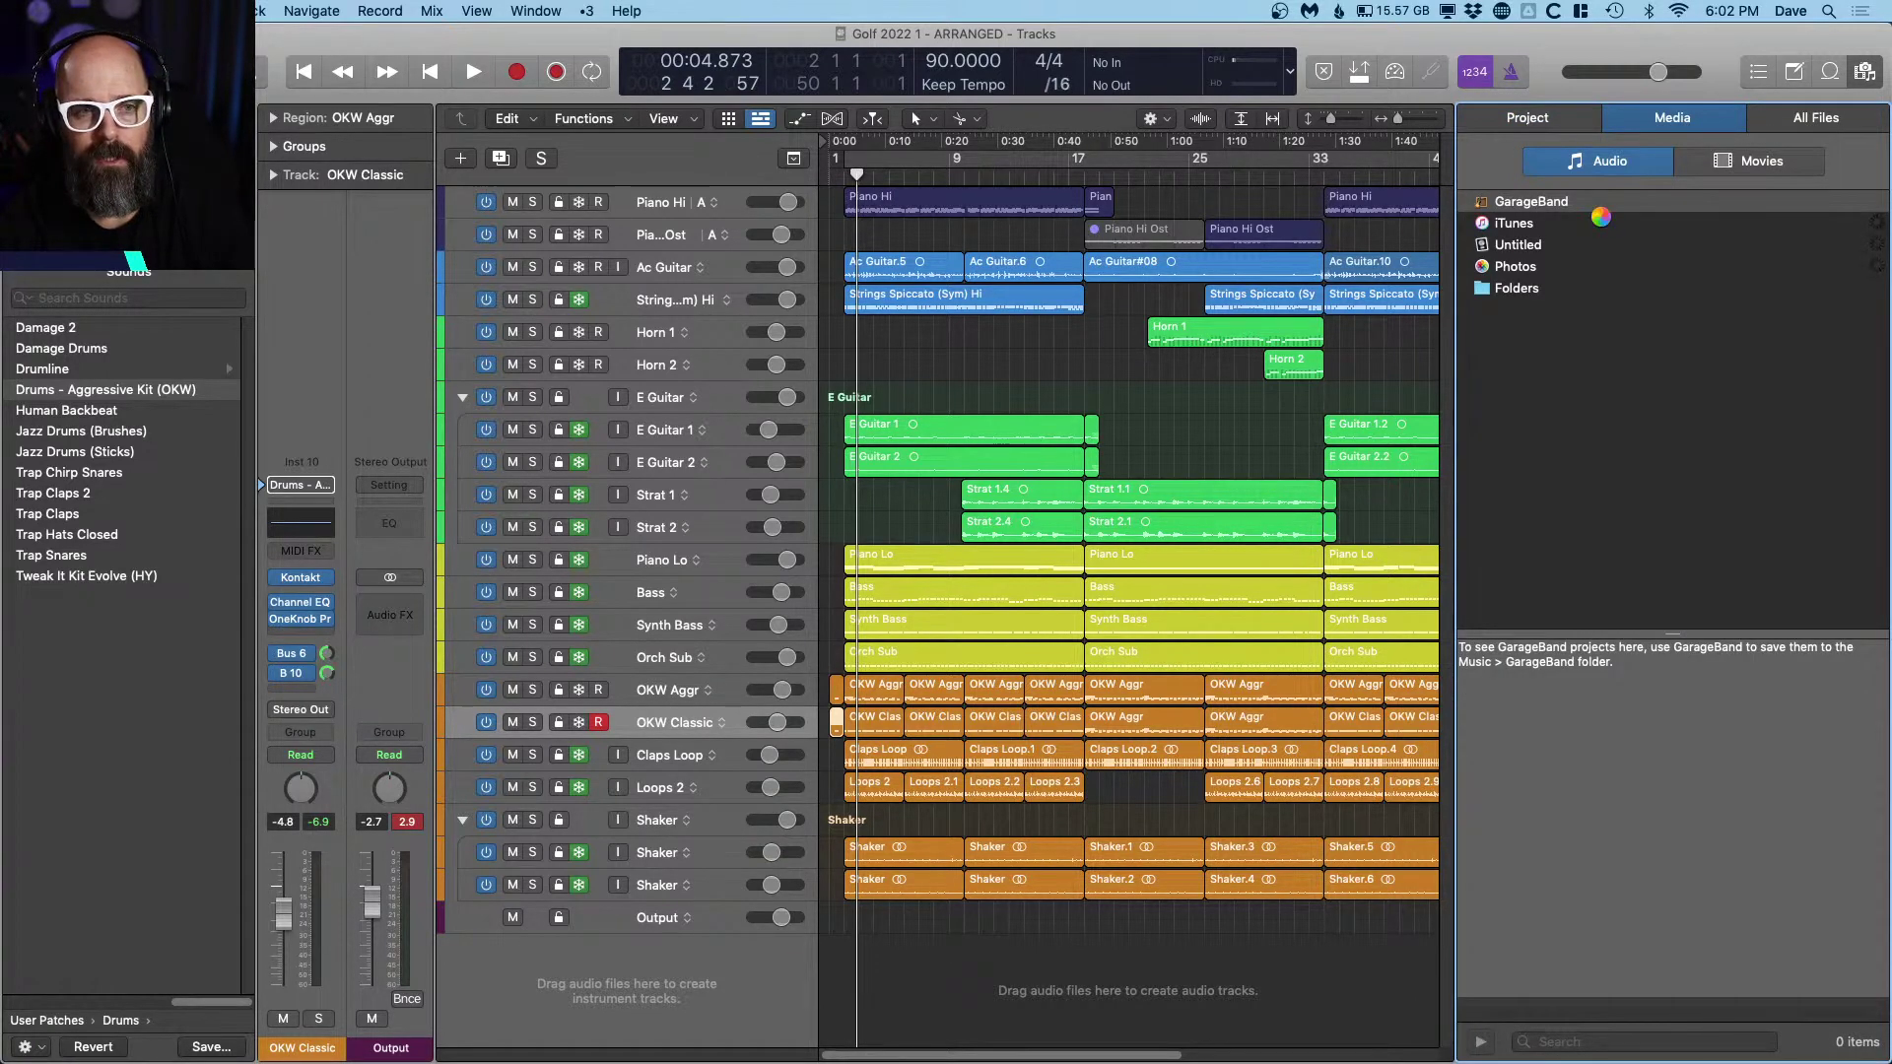
key("f")
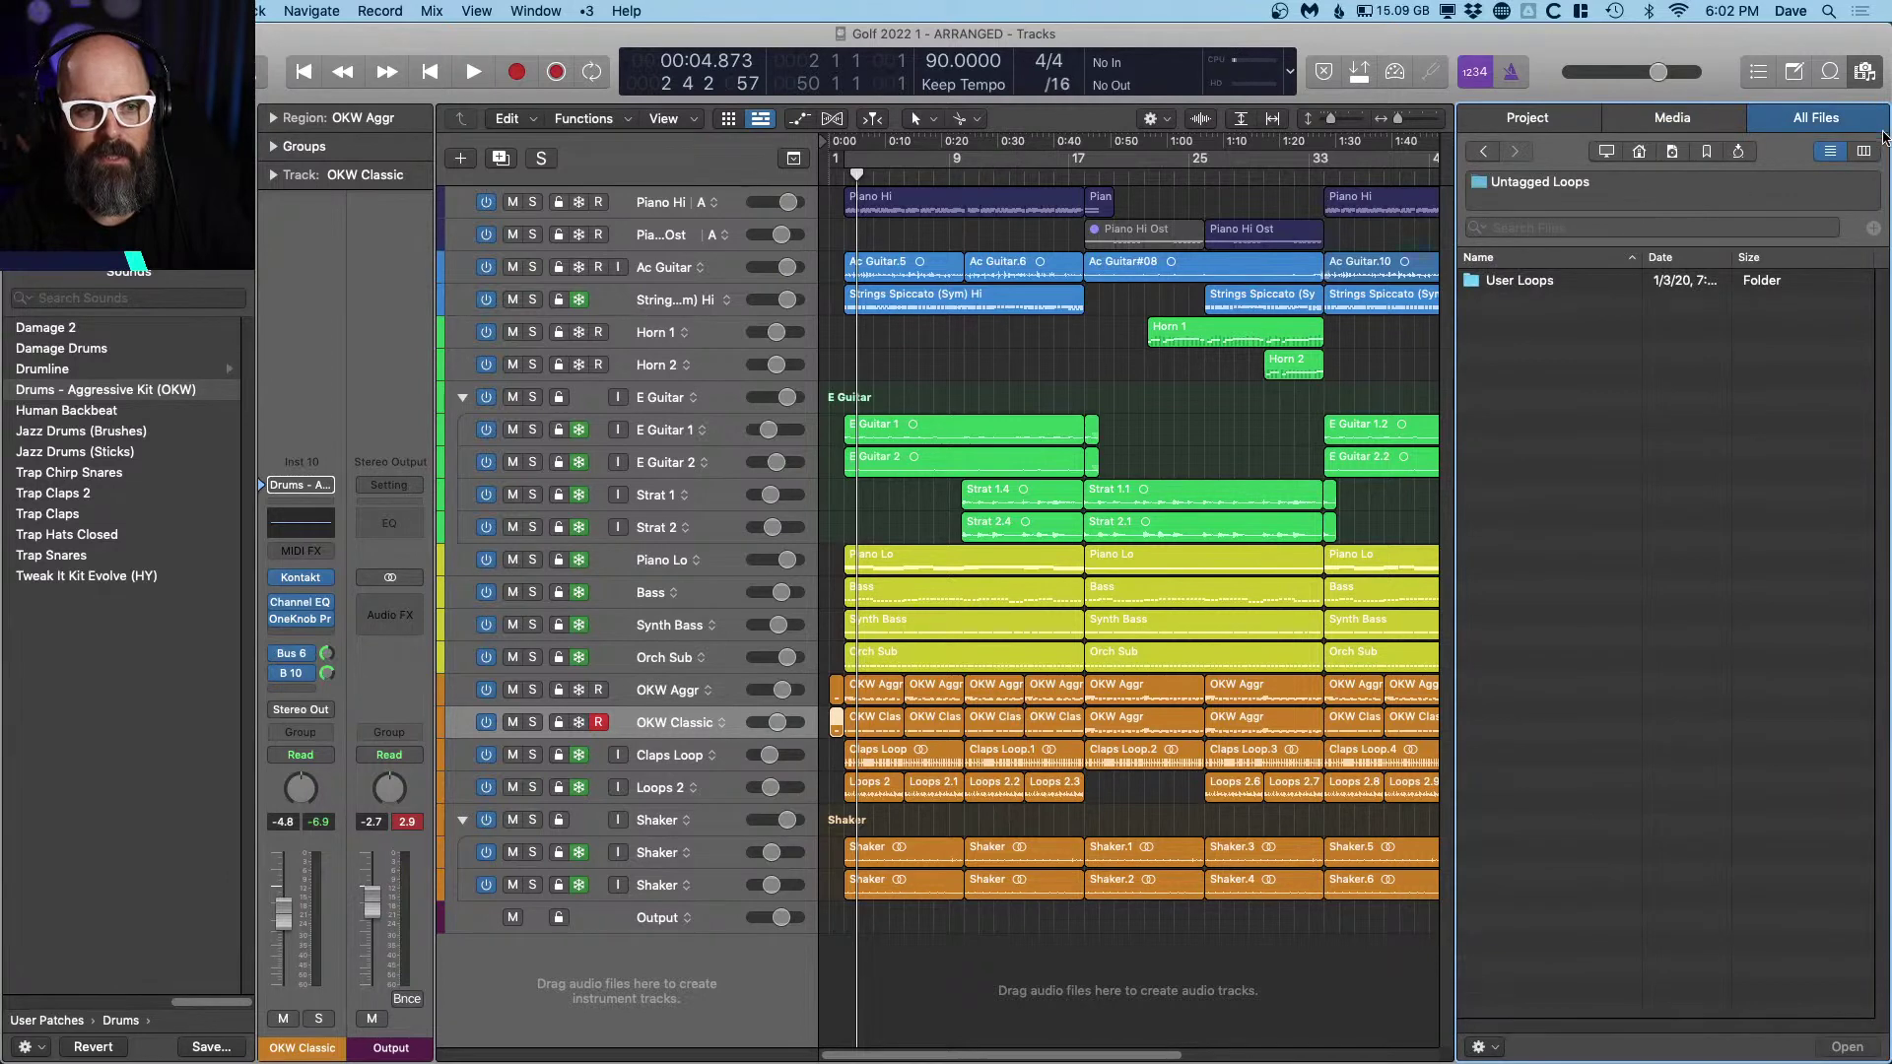
key("f")
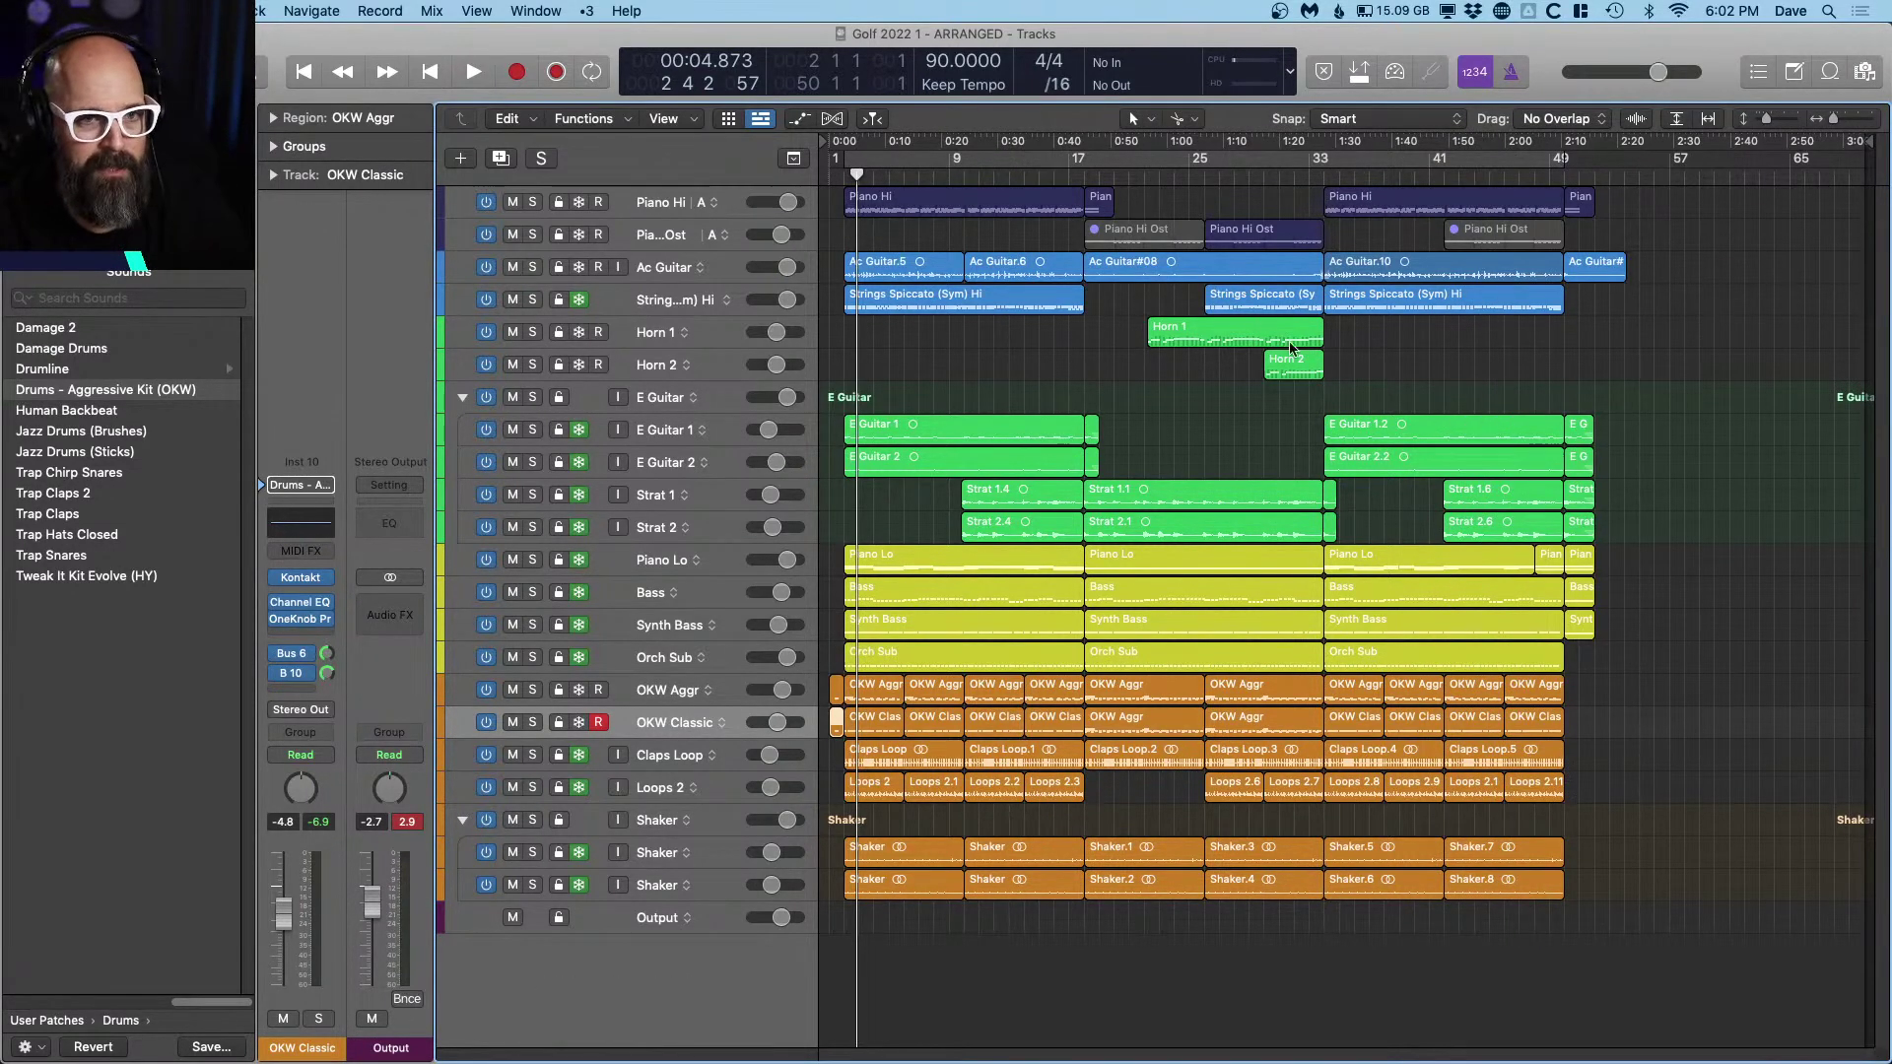
left_click(1865, 71)
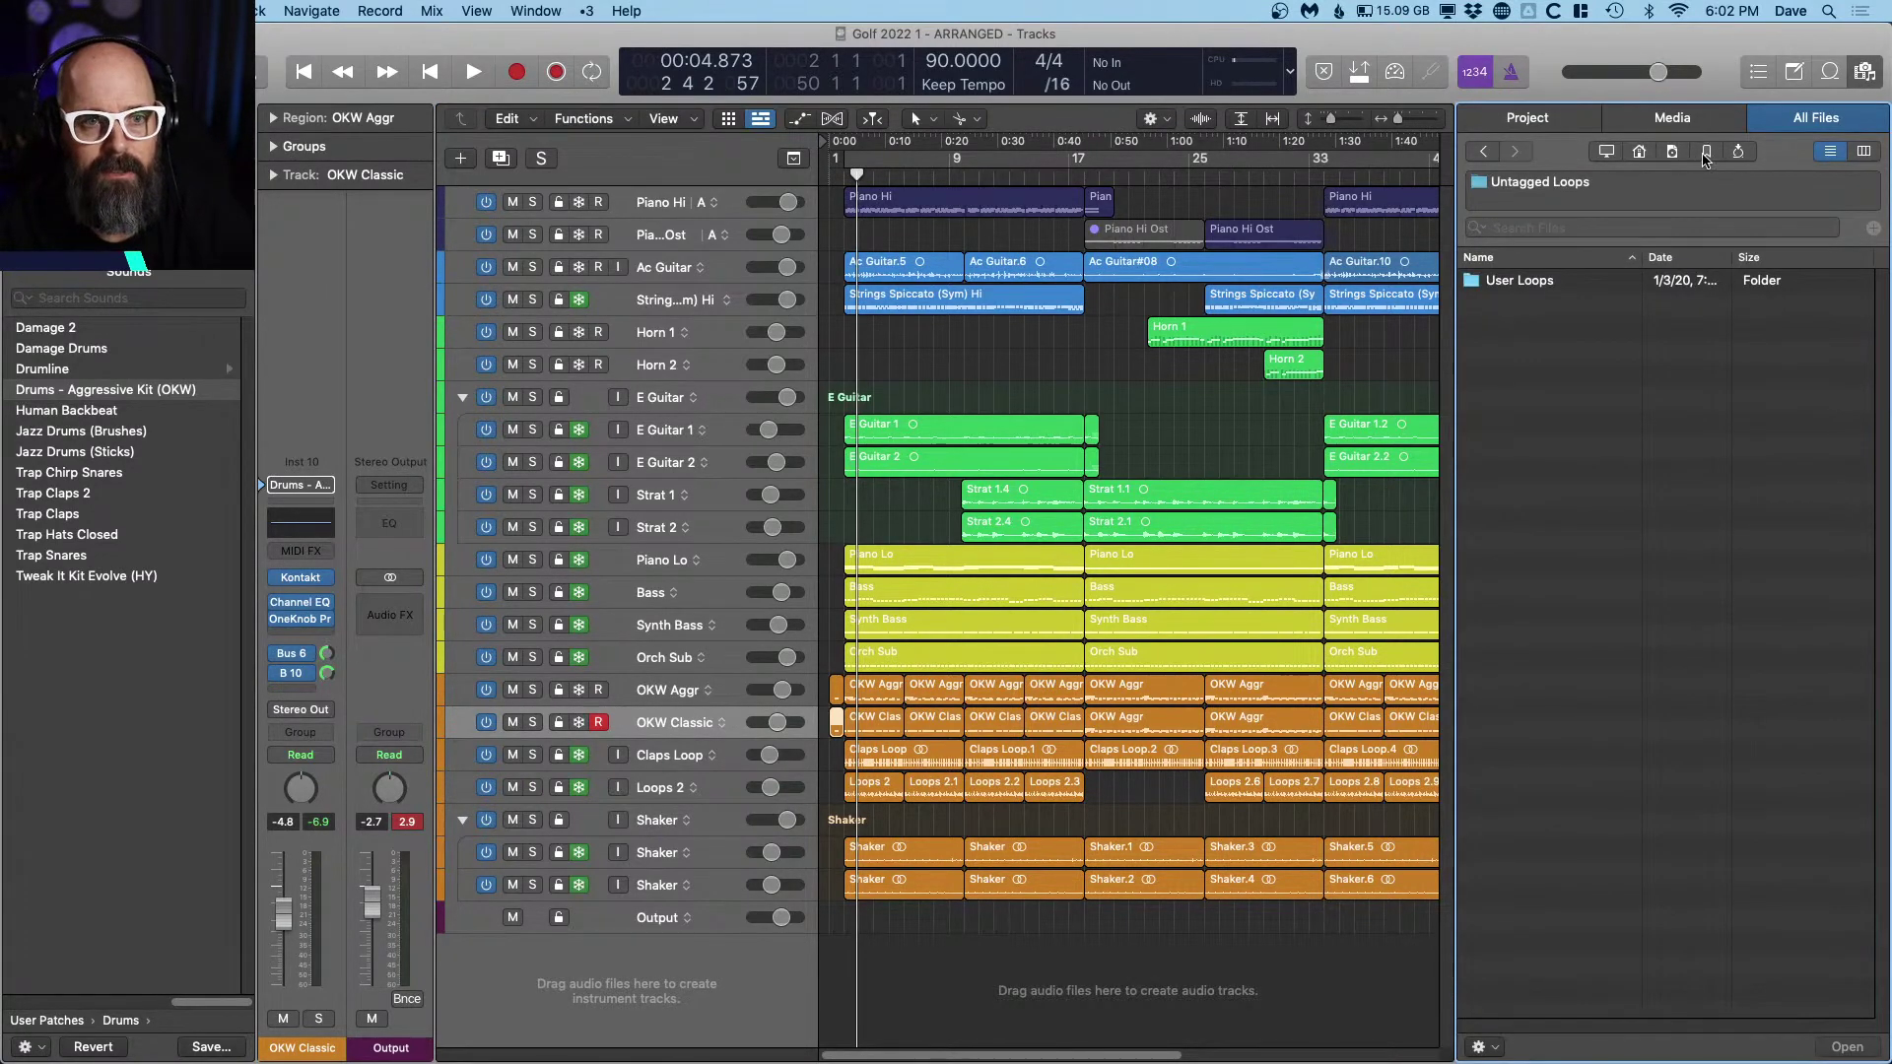
Step: Add Piatti.wav from the bookmarked Percussion > Piatti folder onto a new track at bar 2
double_click(1540, 281)
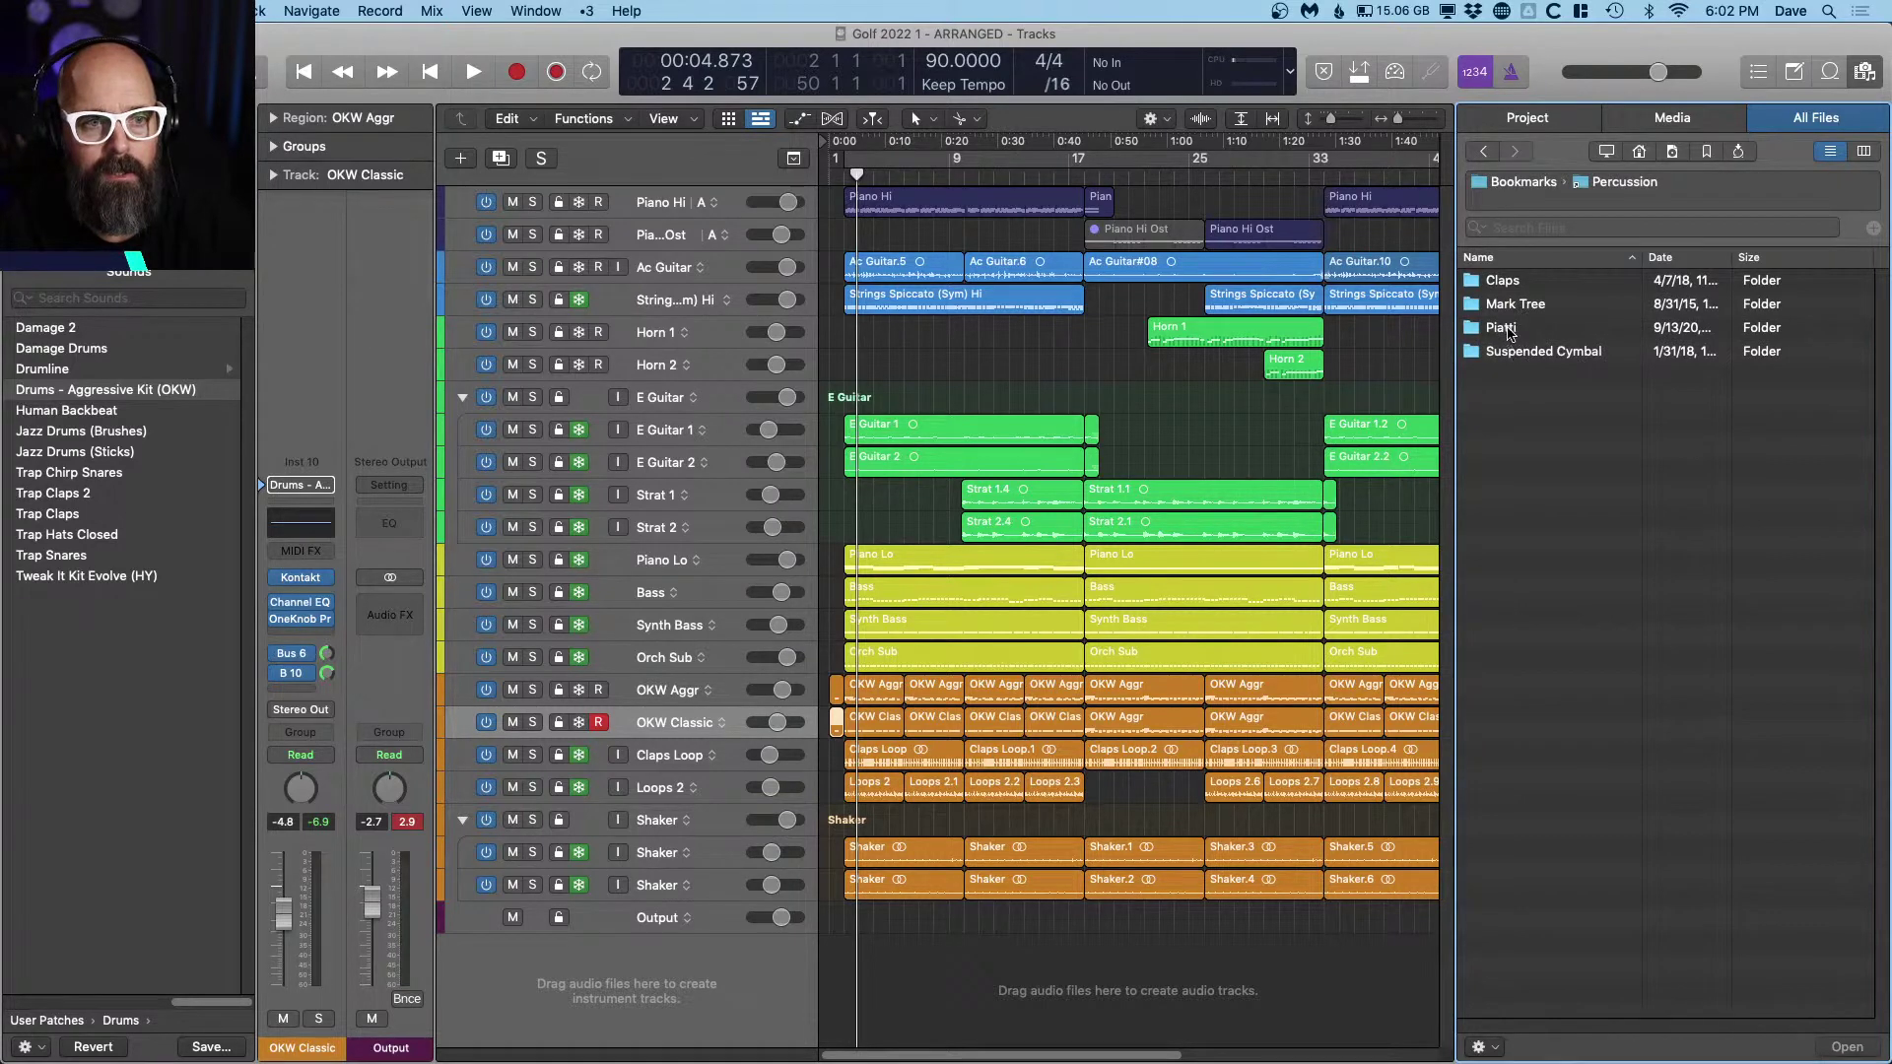
double_click(1501, 329)
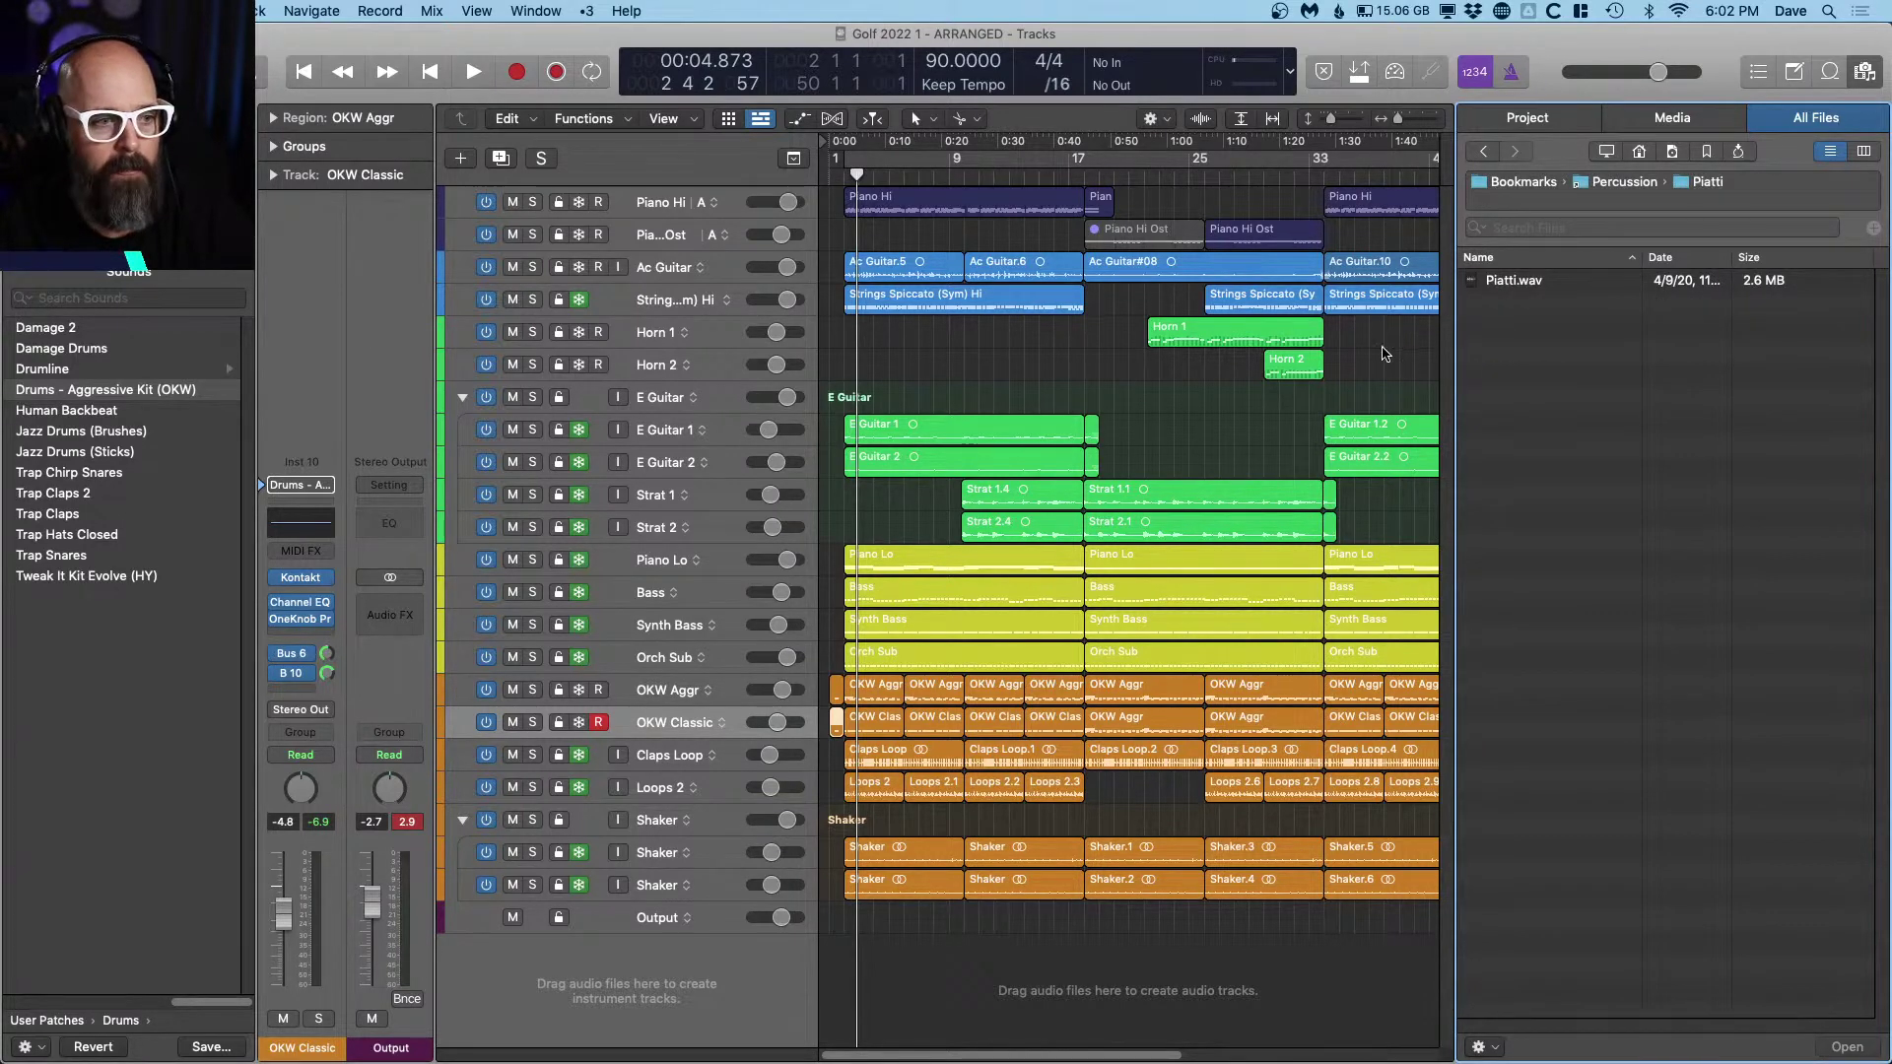
left_click_drag(1502, 286, 847, 958)
key("Down")
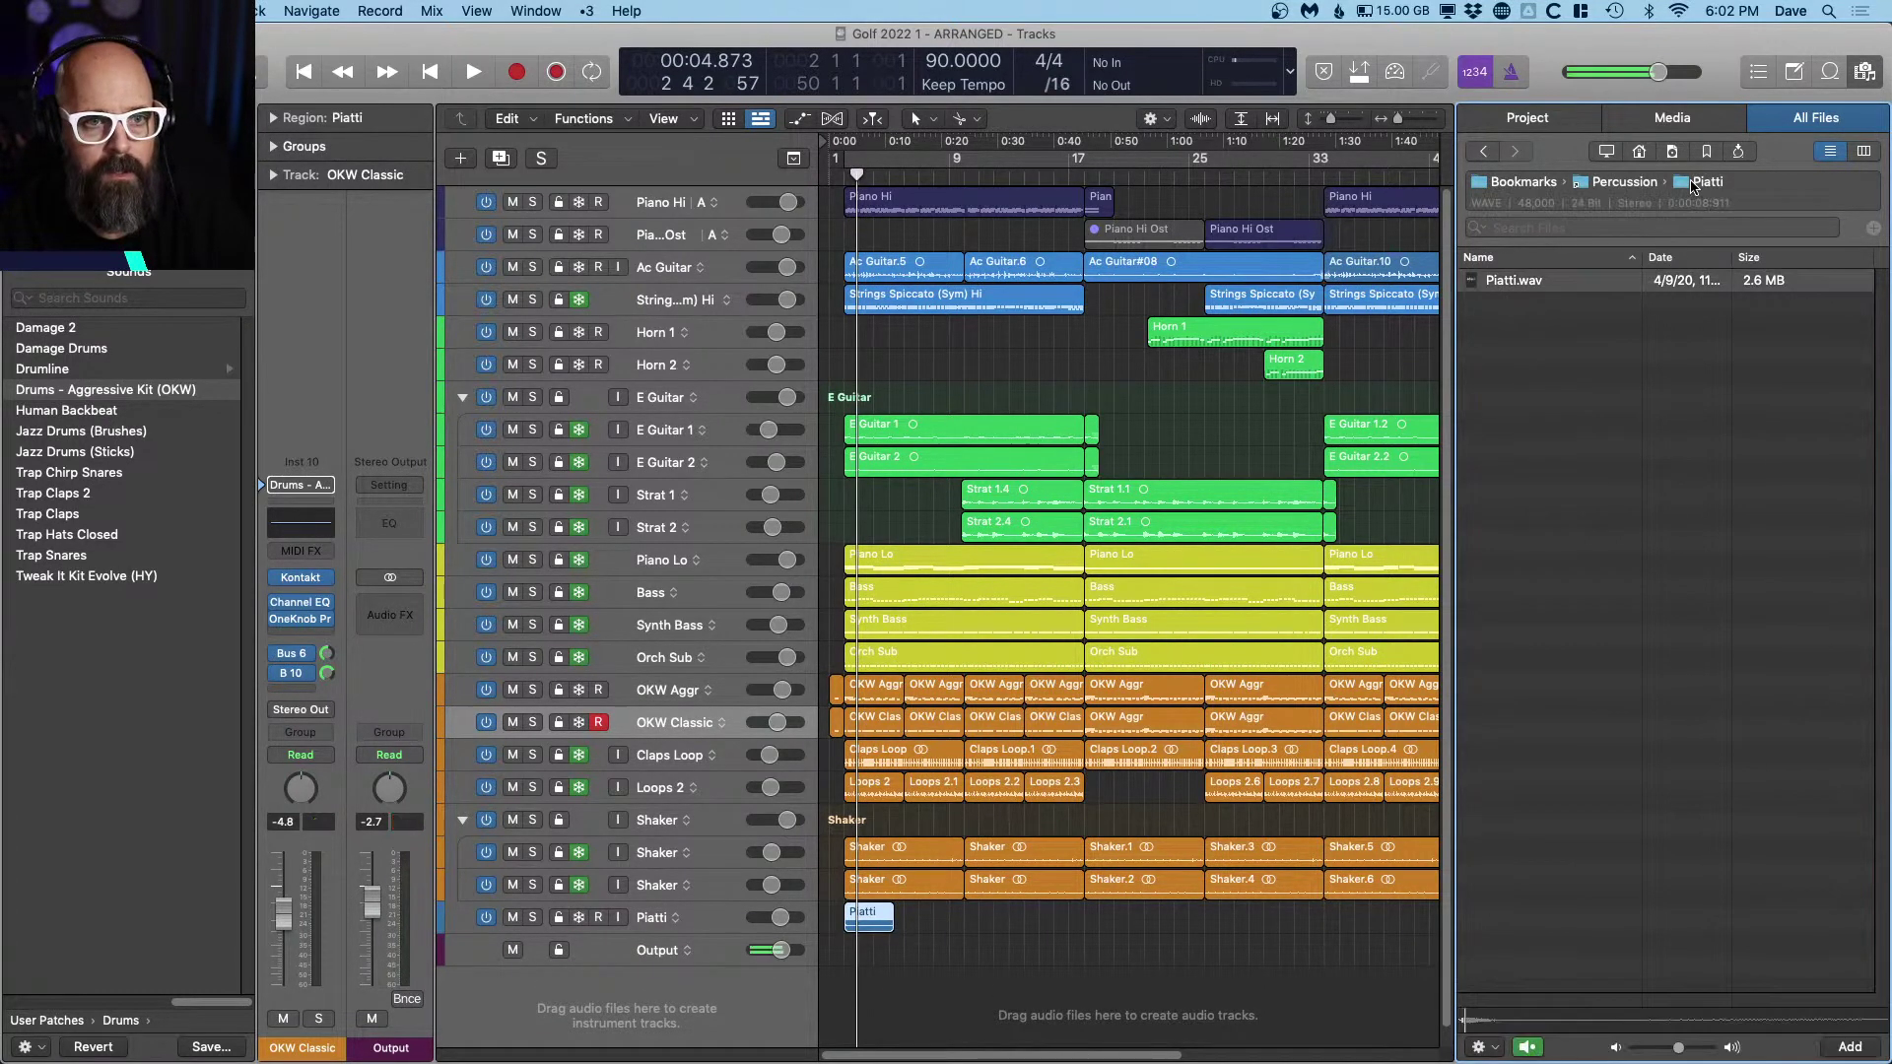
Step: Add "Sus Cym, 1 bar, 80.aif" from the Suspended Cymbal folder onto a new track starting in bar 1 and close the browser
left_click(1628, 184)
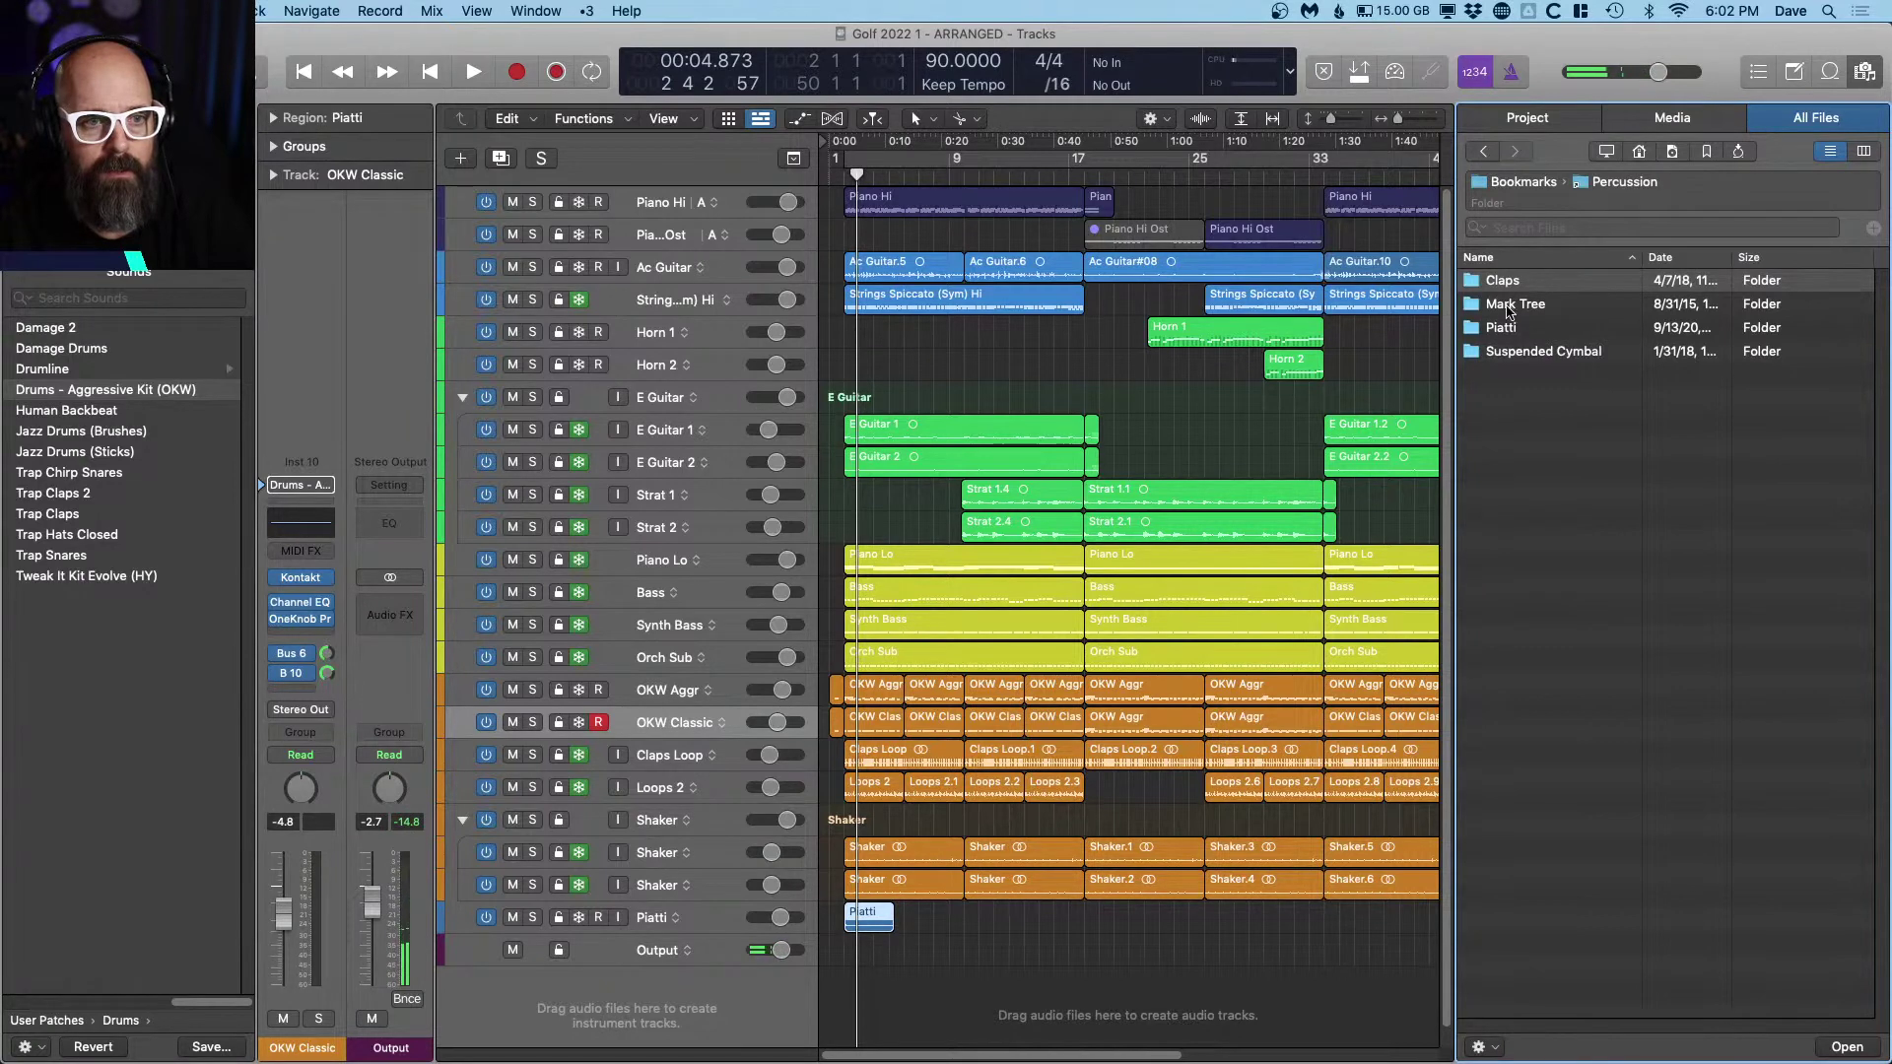
double_click(1501, 352)
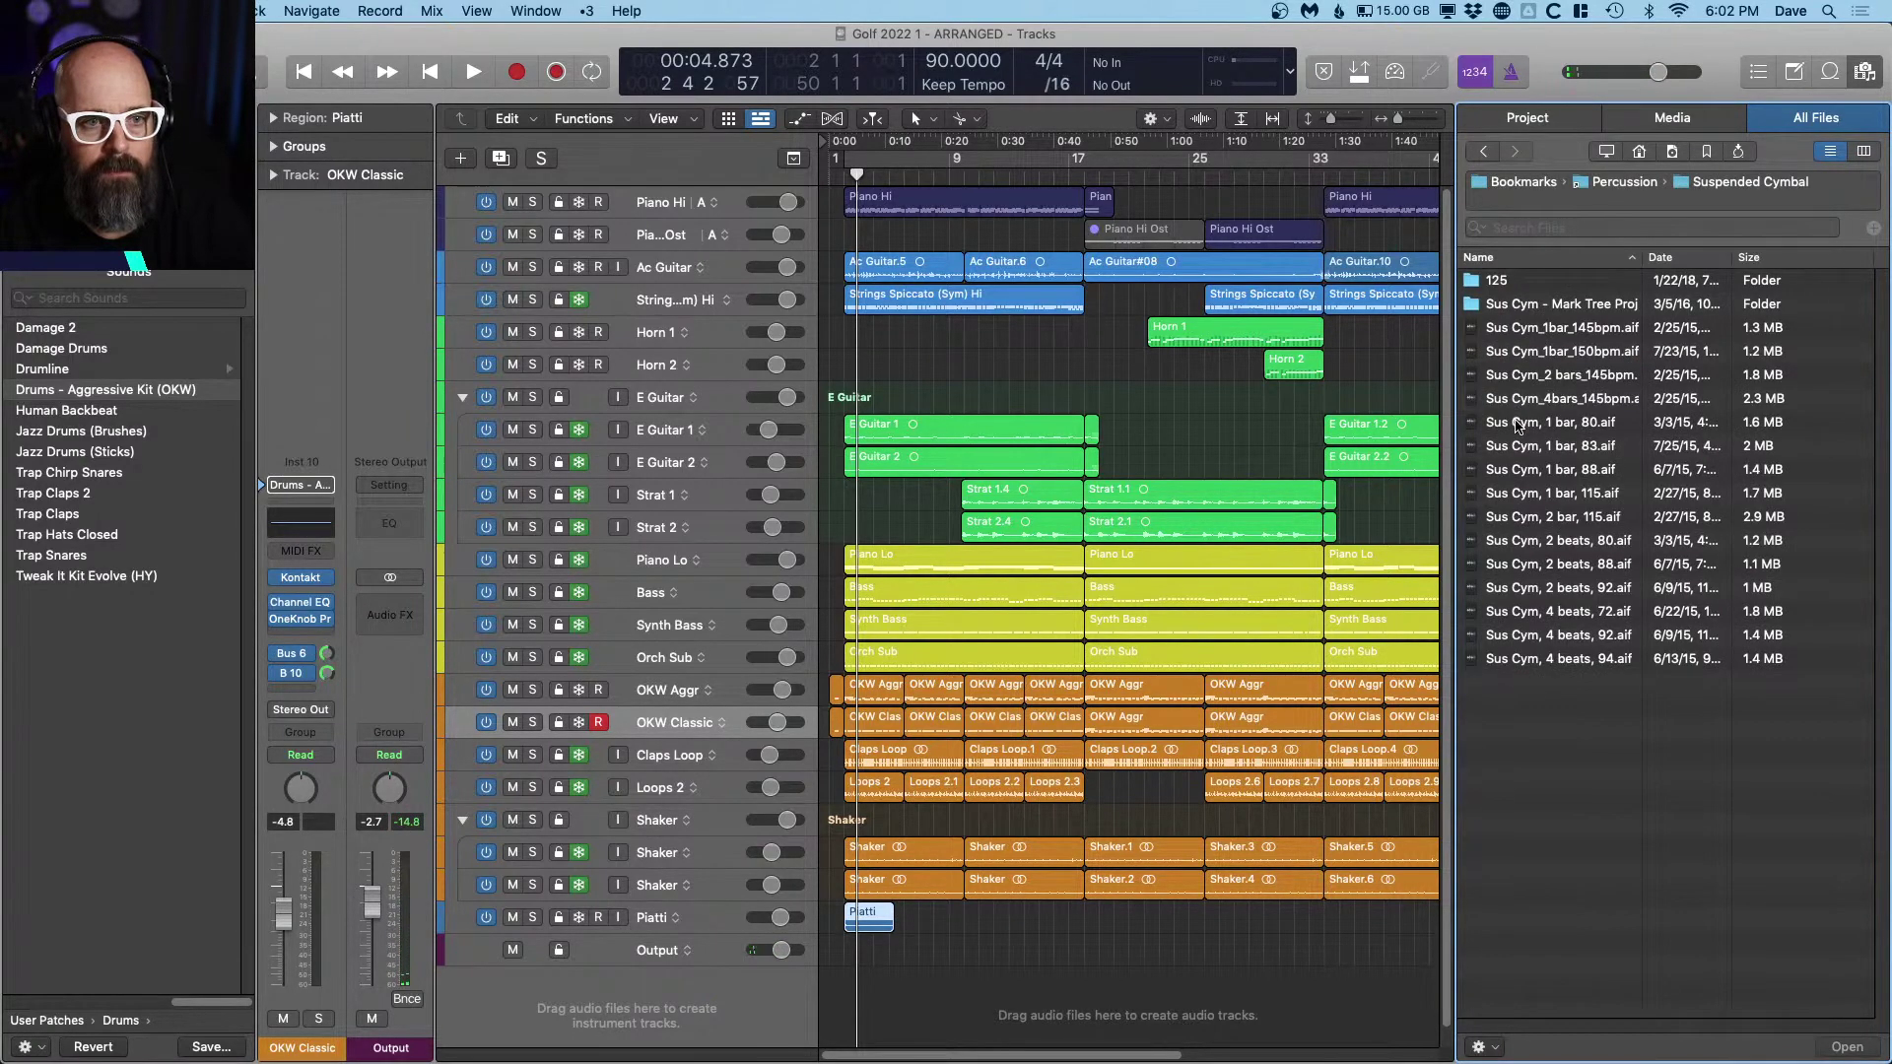
left_click(1549, 472)
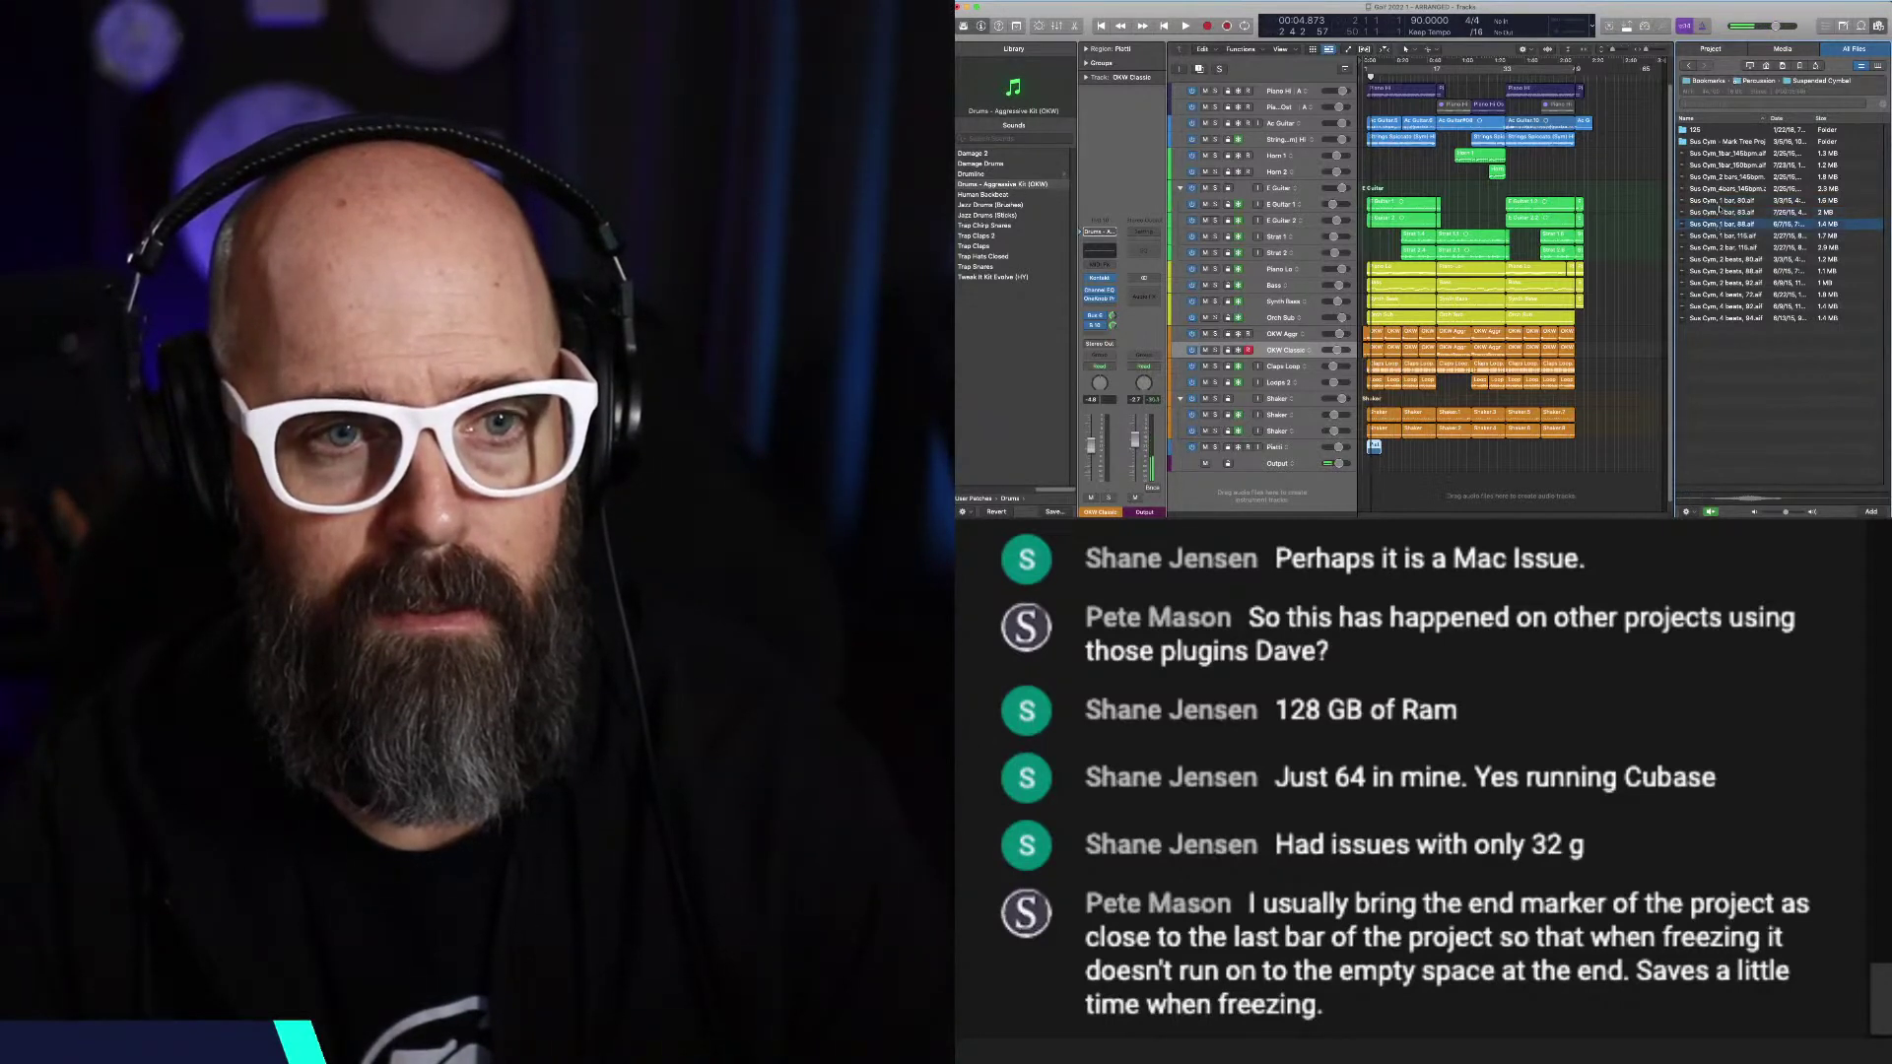
left_click_drag(1723, 202, 1367, 481)
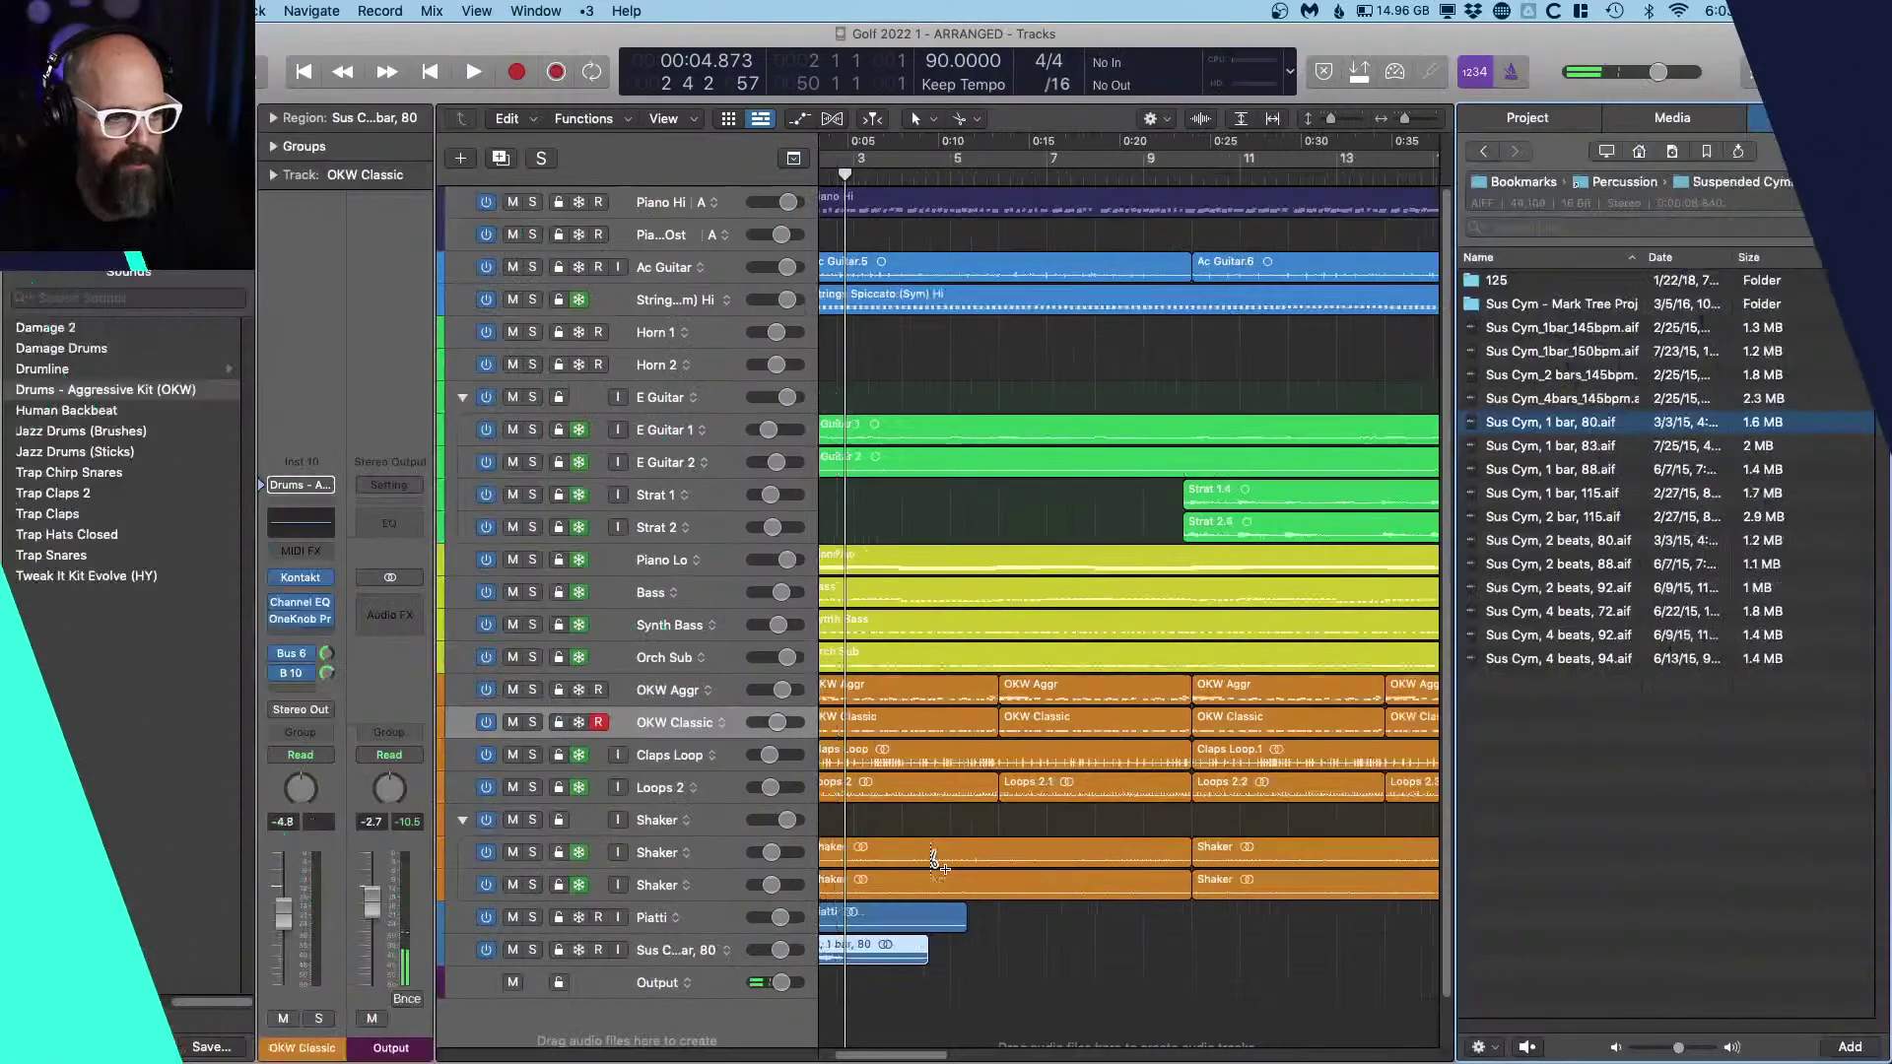
scroll(1413, 356, "down", 2)
left_click(1860, 71)
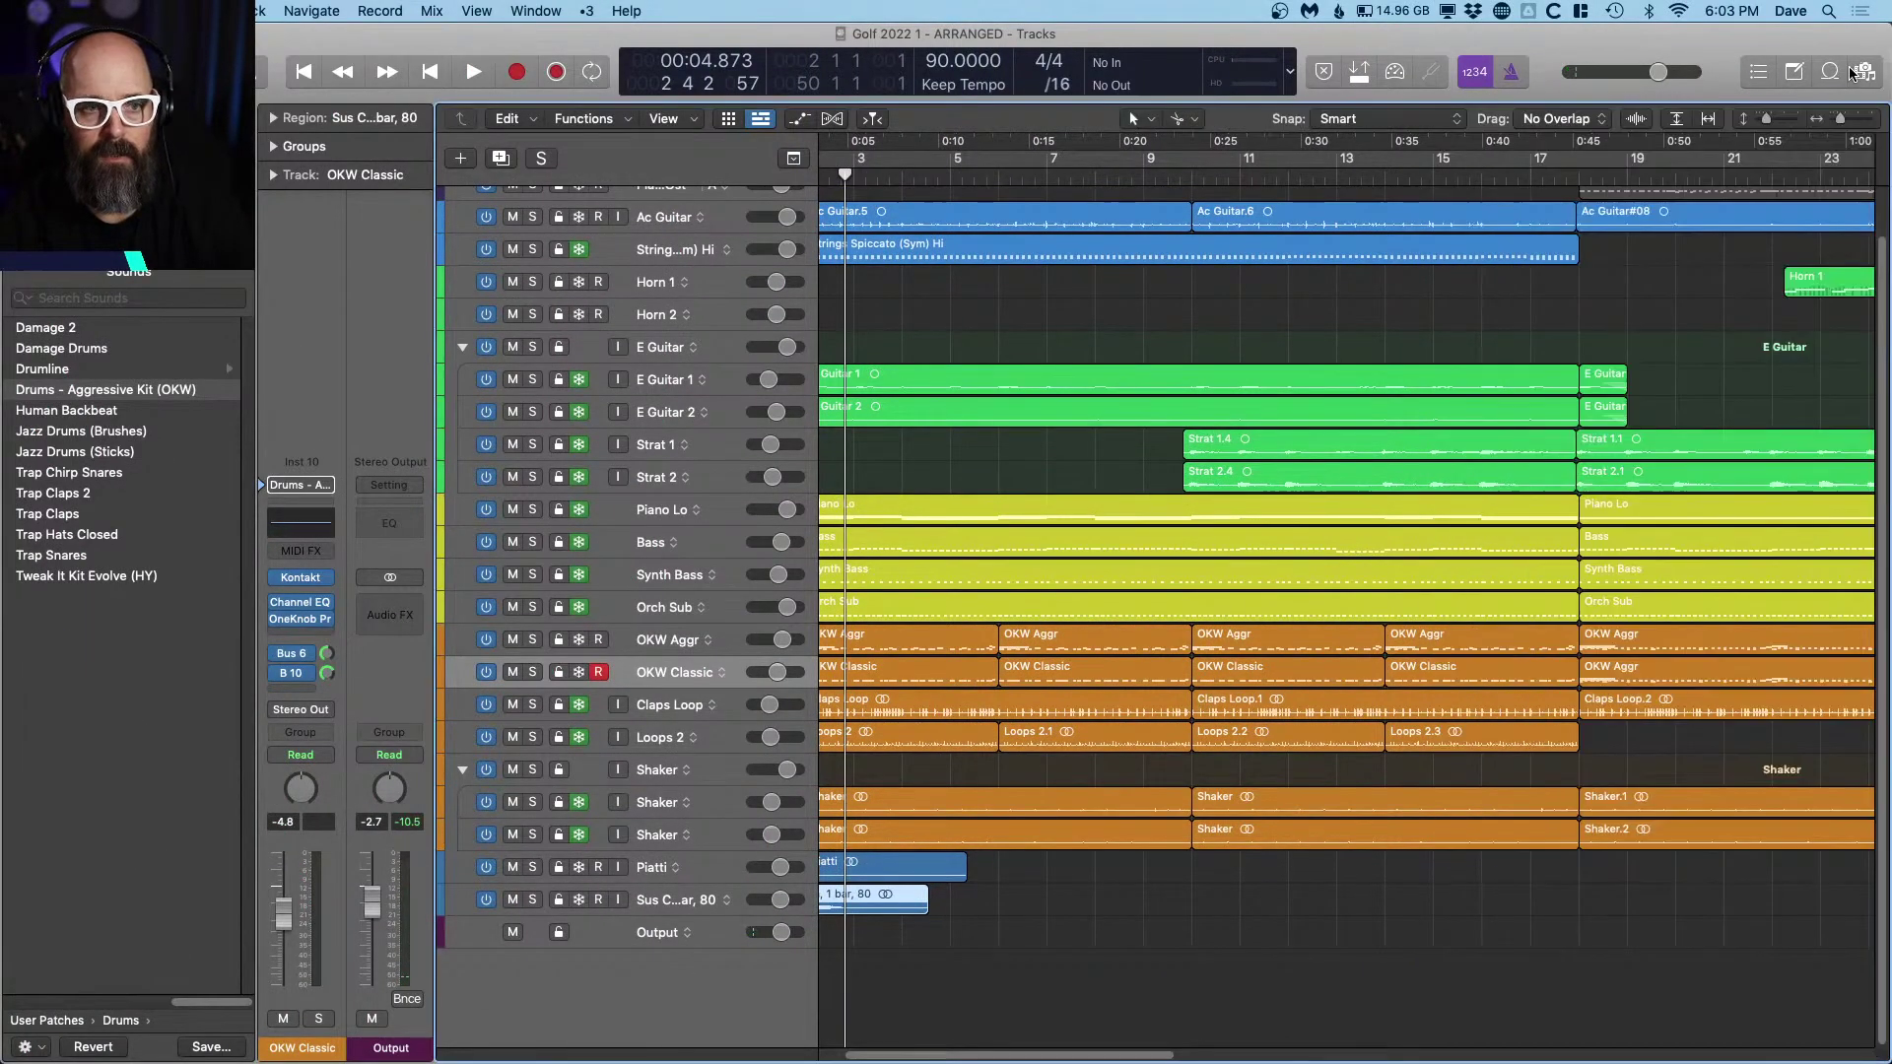
Step: Split the Sus Cym region at its swell peak, remove the front part and align the remainder to bar 2
key("super+Down")
scroll(1249, 482, "down", 2)
key("super+Down")
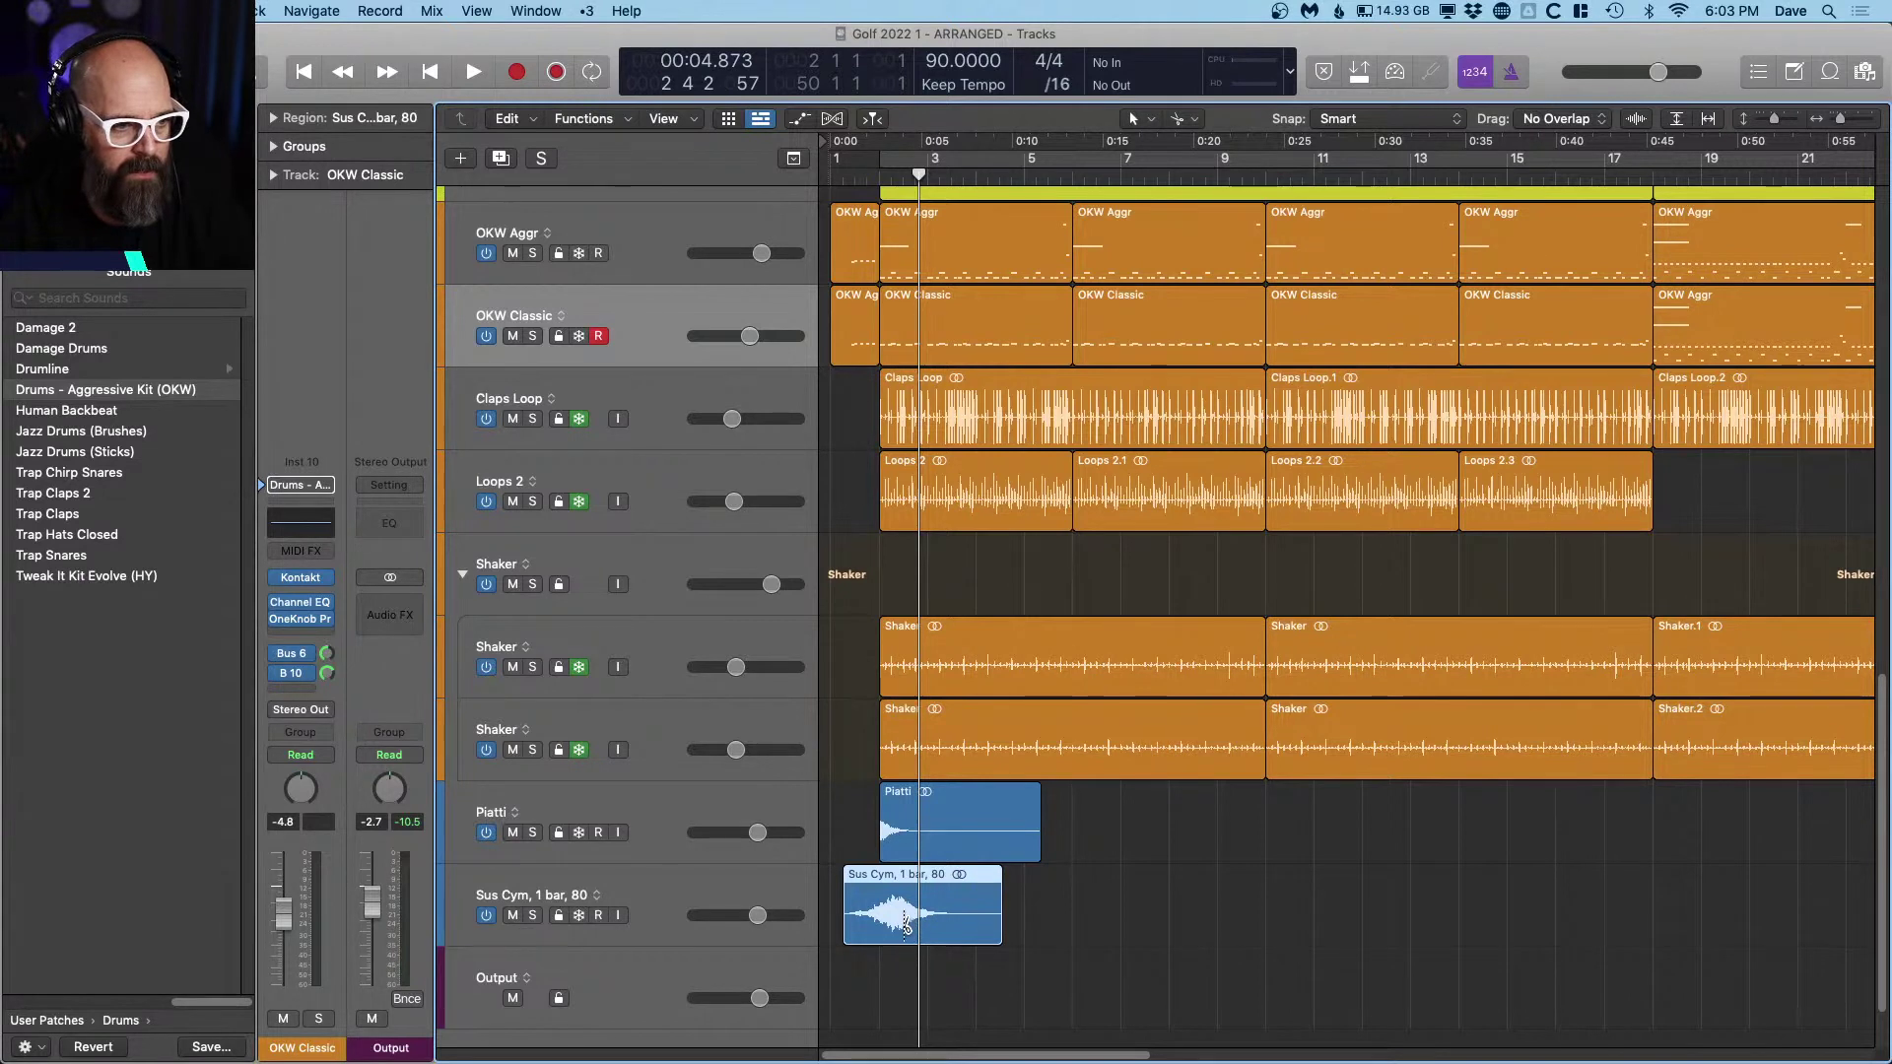
key("space")
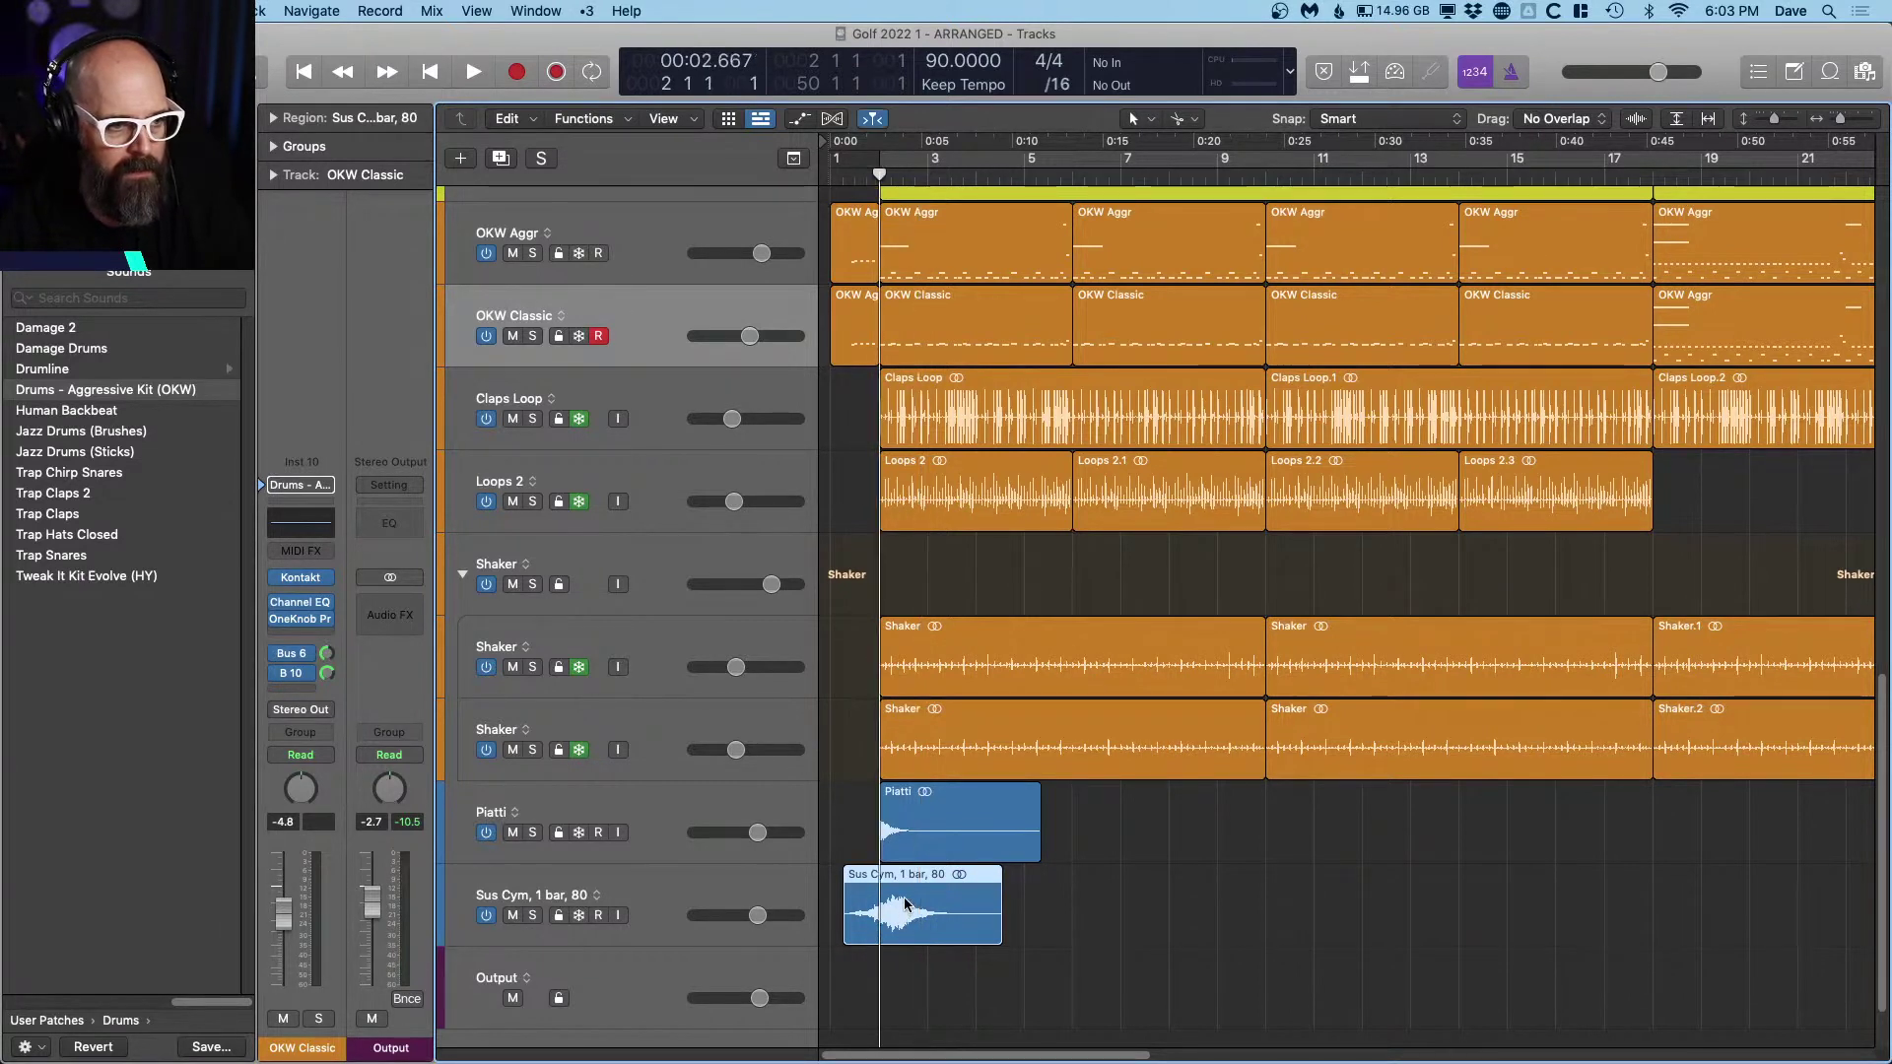
left_click(887, 850)
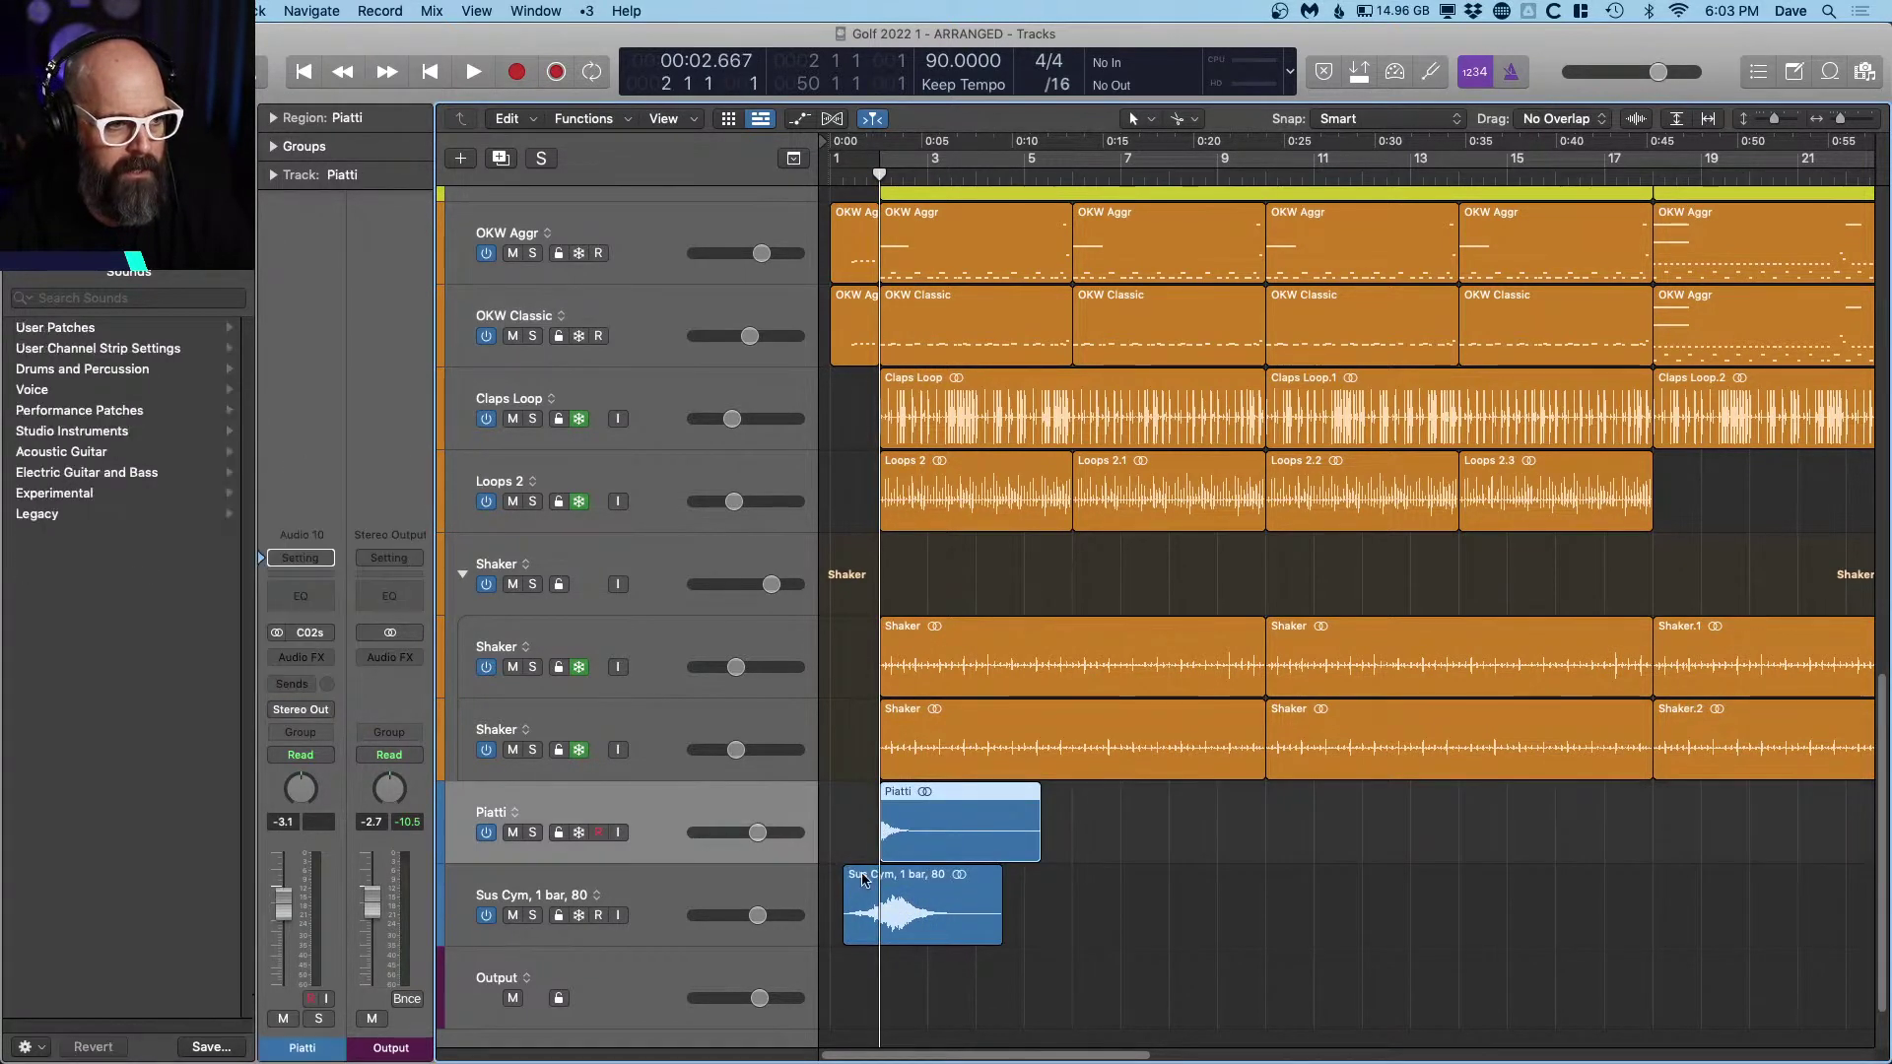
key("super+Down")
key("super+Right")
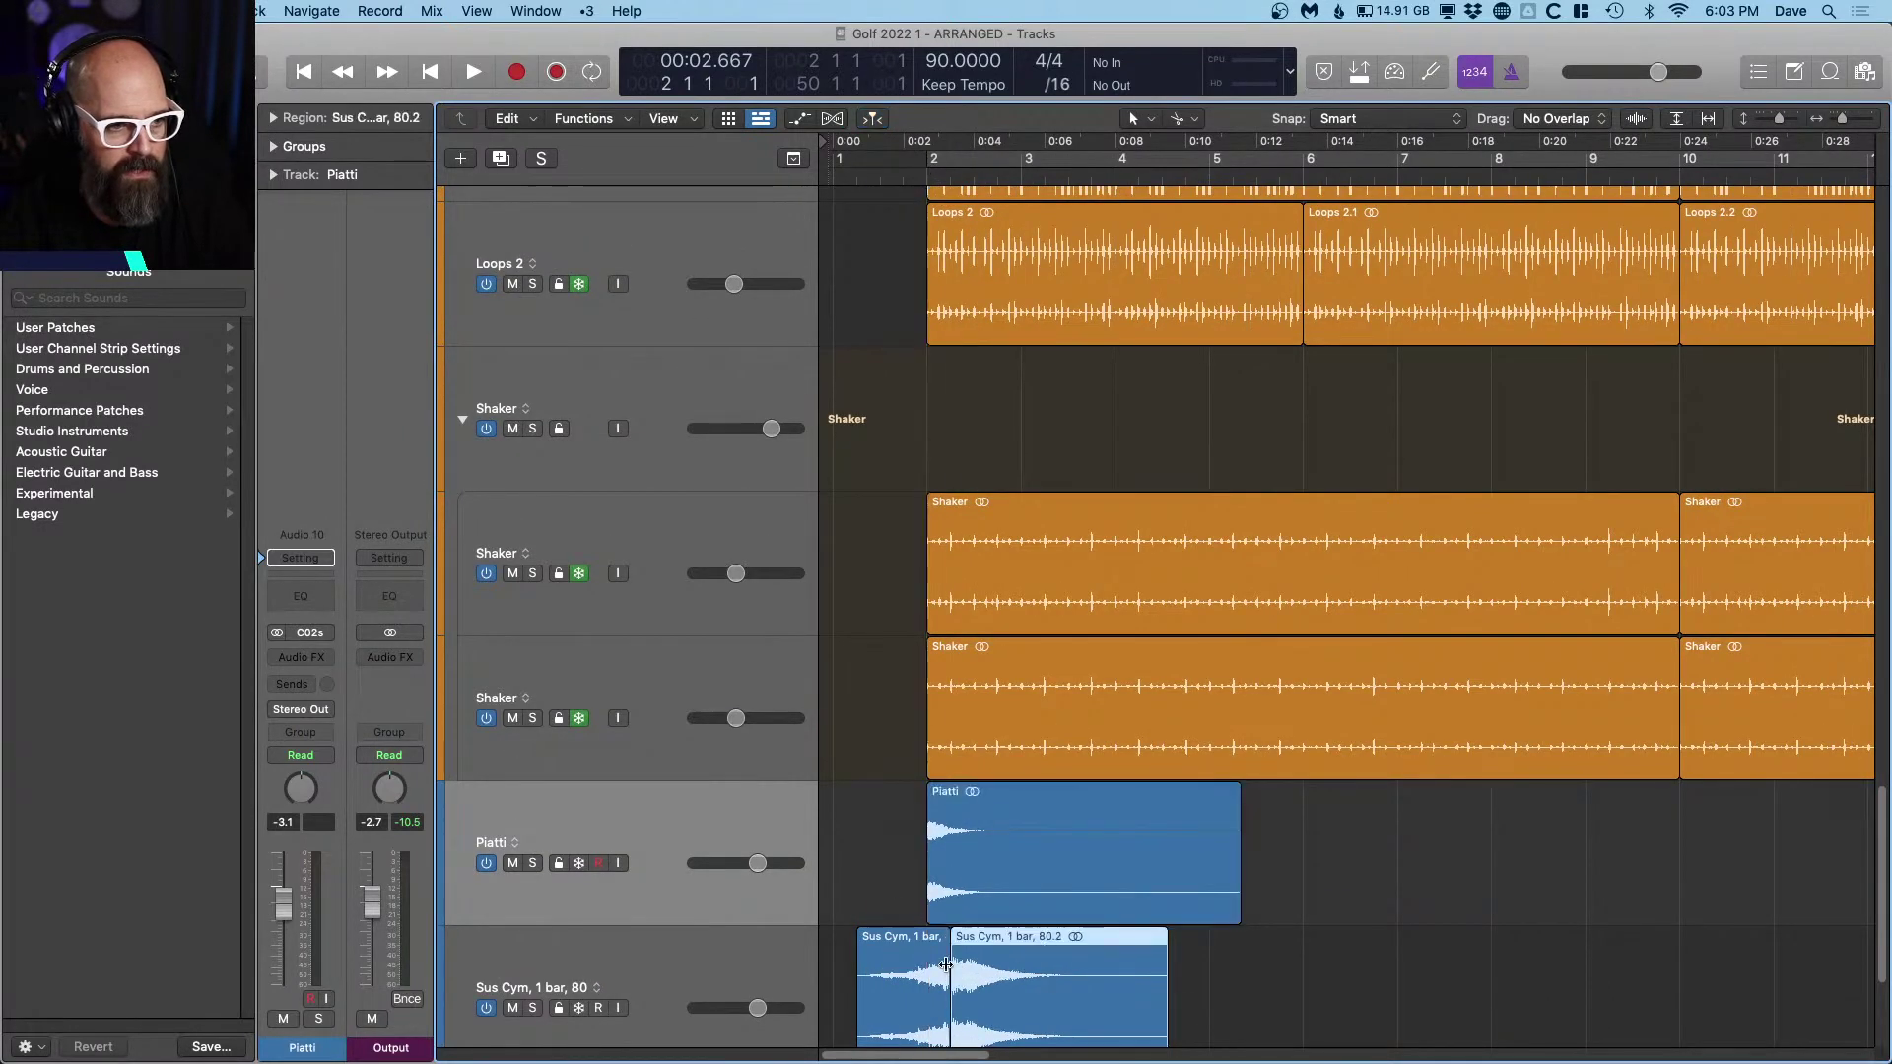
scroll(961, 970, "down", 1)
left_click(983, 959)
scroll(982, 959, "up", 1)
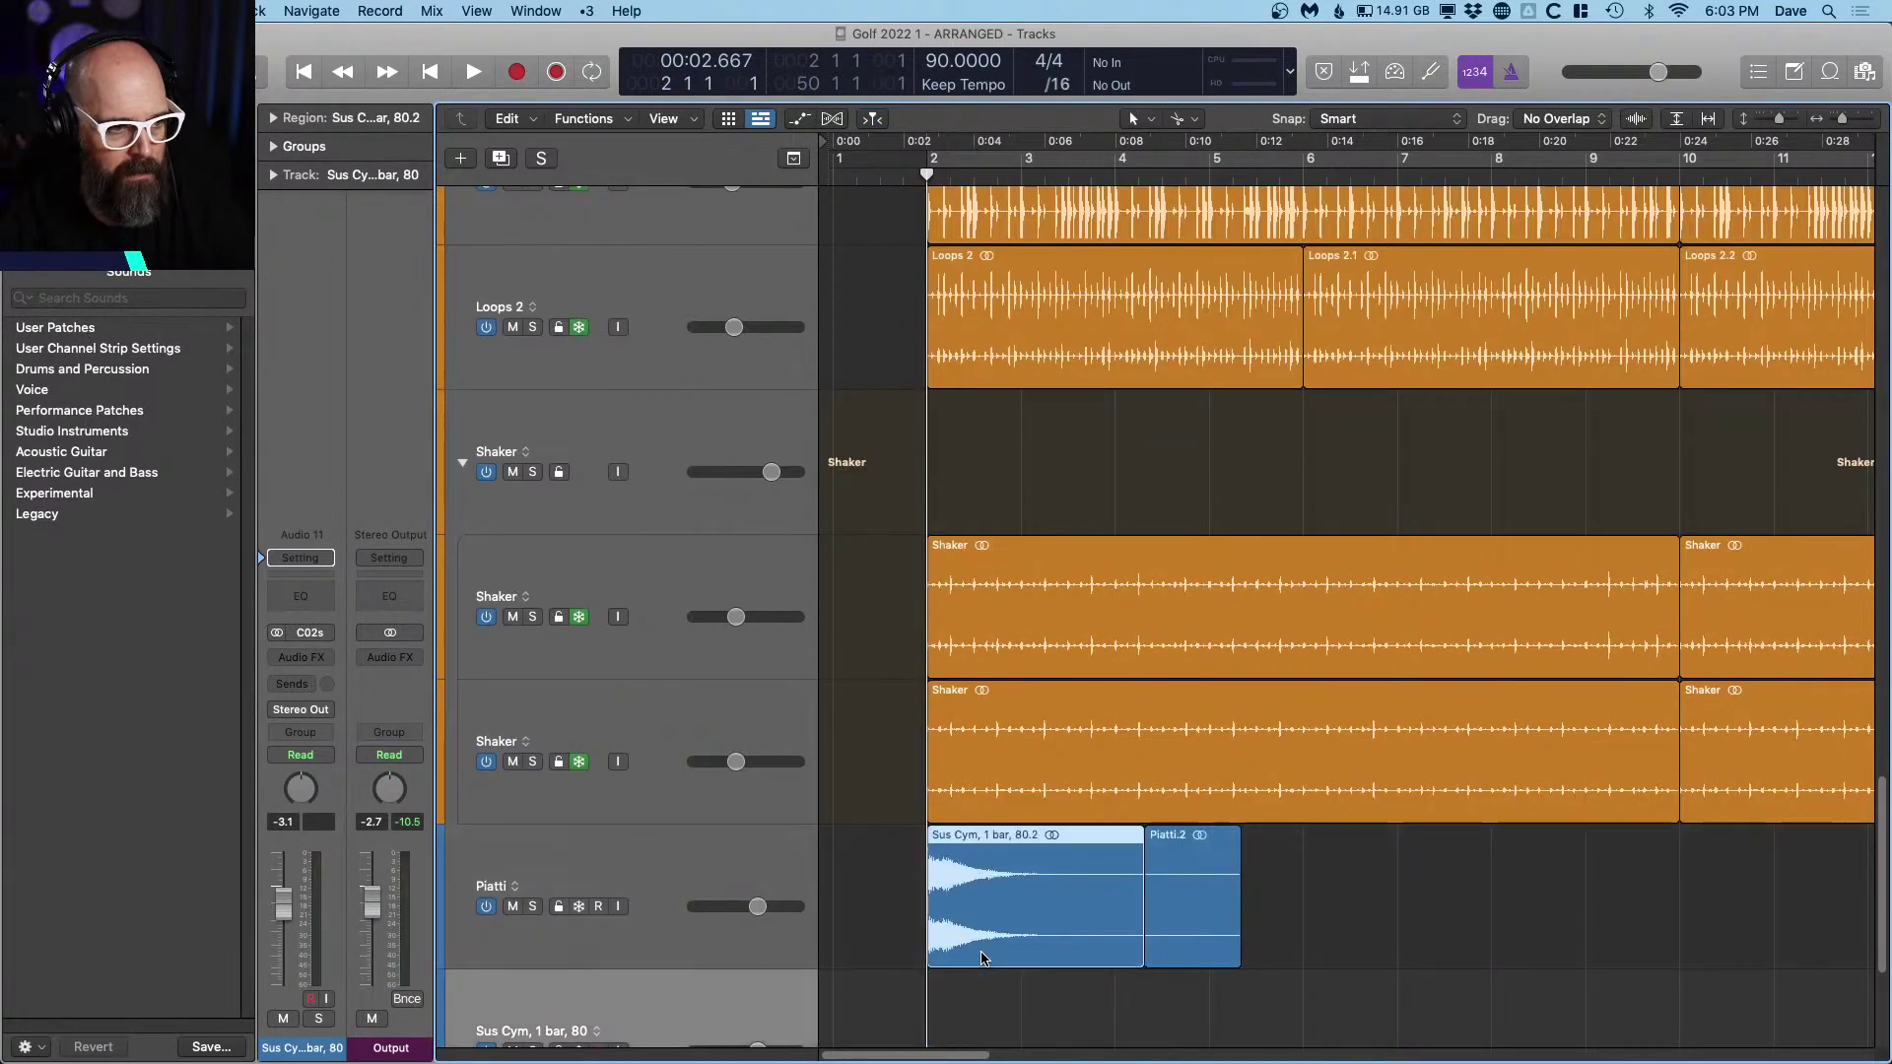
scroll(991, 956, "down", 3)
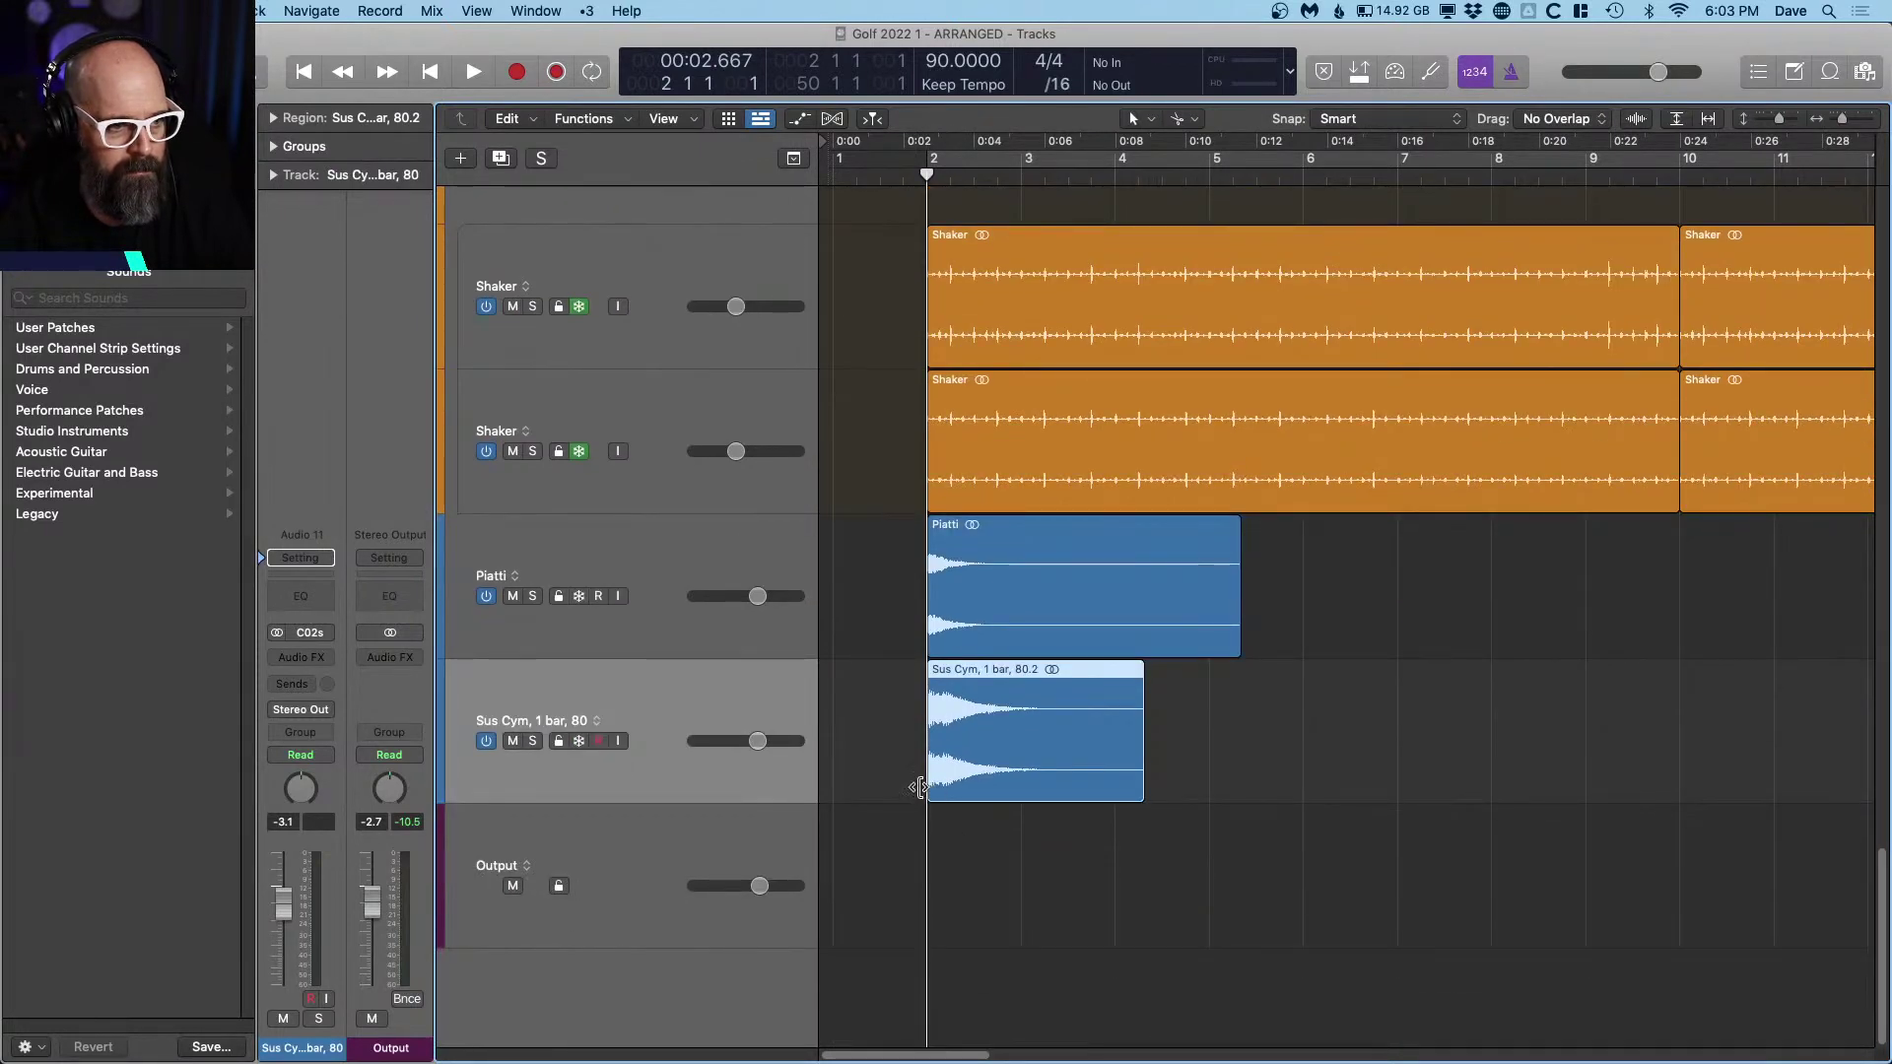
Step: Extend the Sus Cym region's start back to bar 1 and audition the swell with the full arrangement
left_click_drag(920, 787, 842, 769)
key("space")
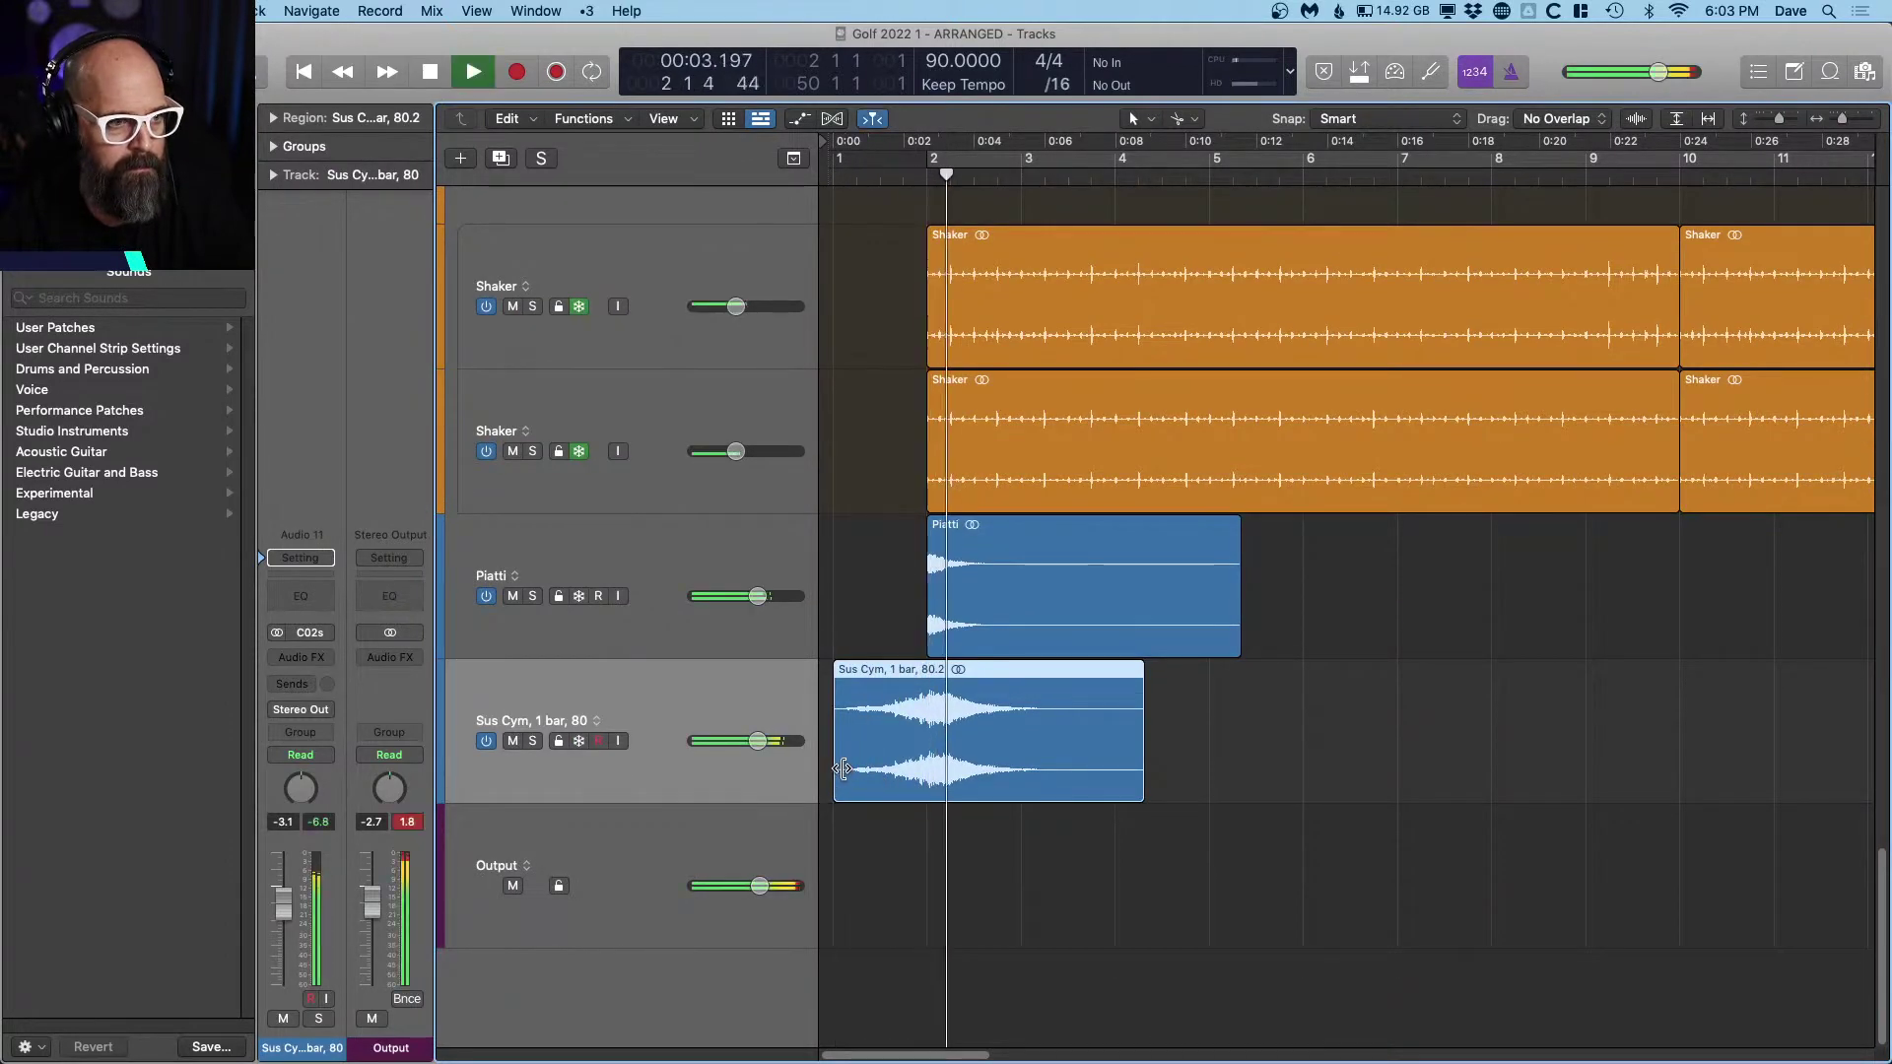
key("Return")
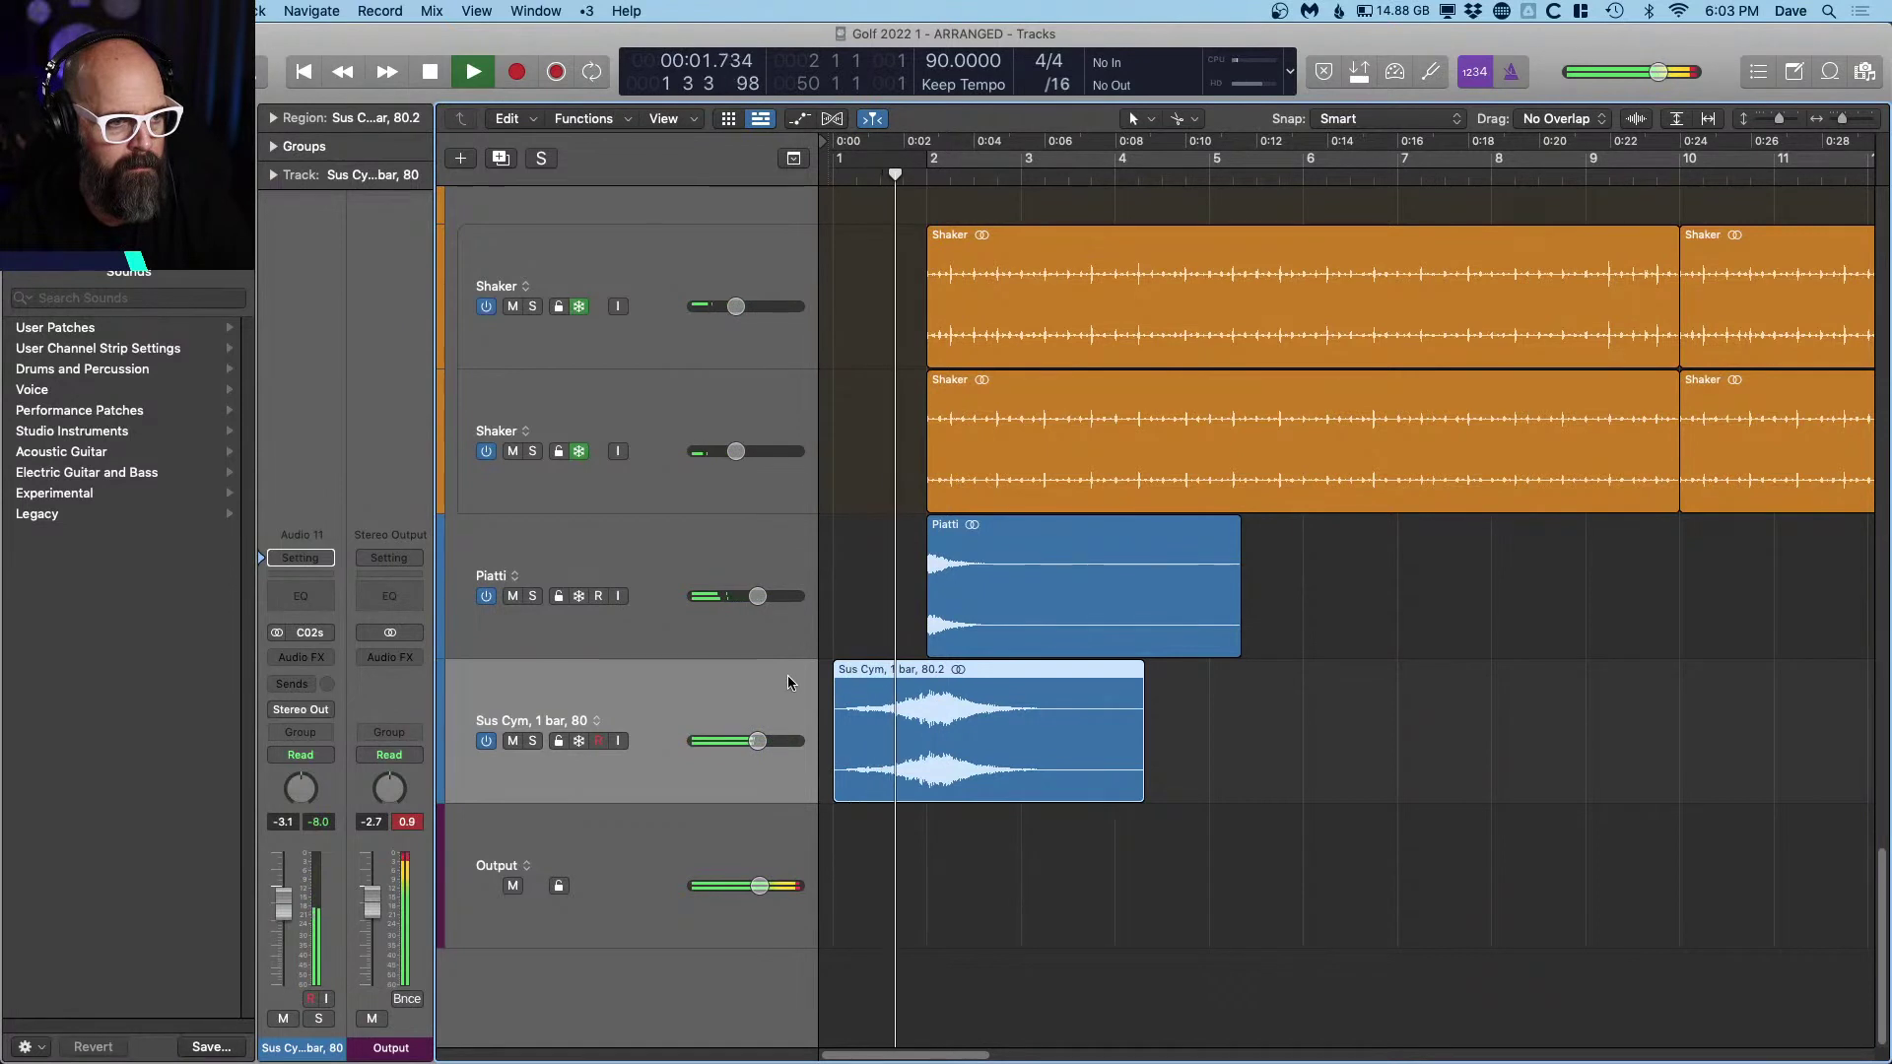
Step: Solo the Sus Cym track and audition the swell from the beginning of the project
key("ctrl+s")
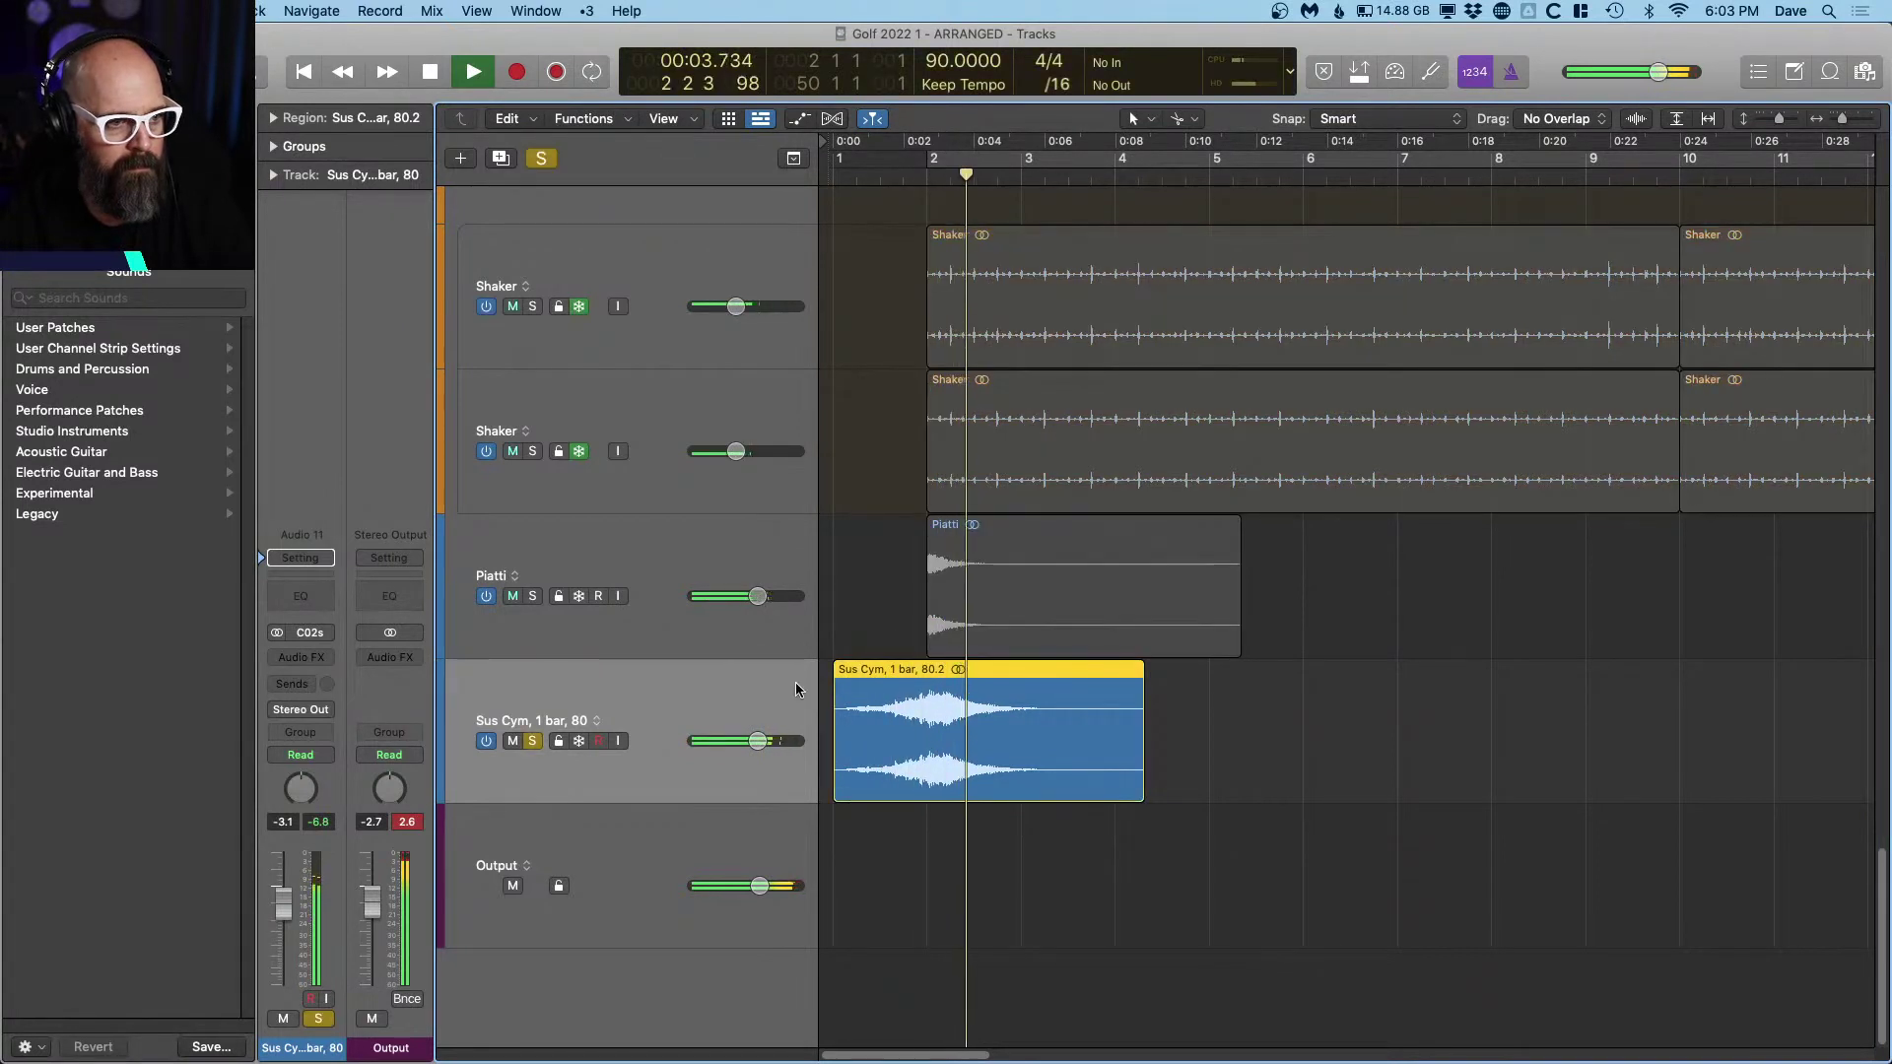
key("space")
key("Return")
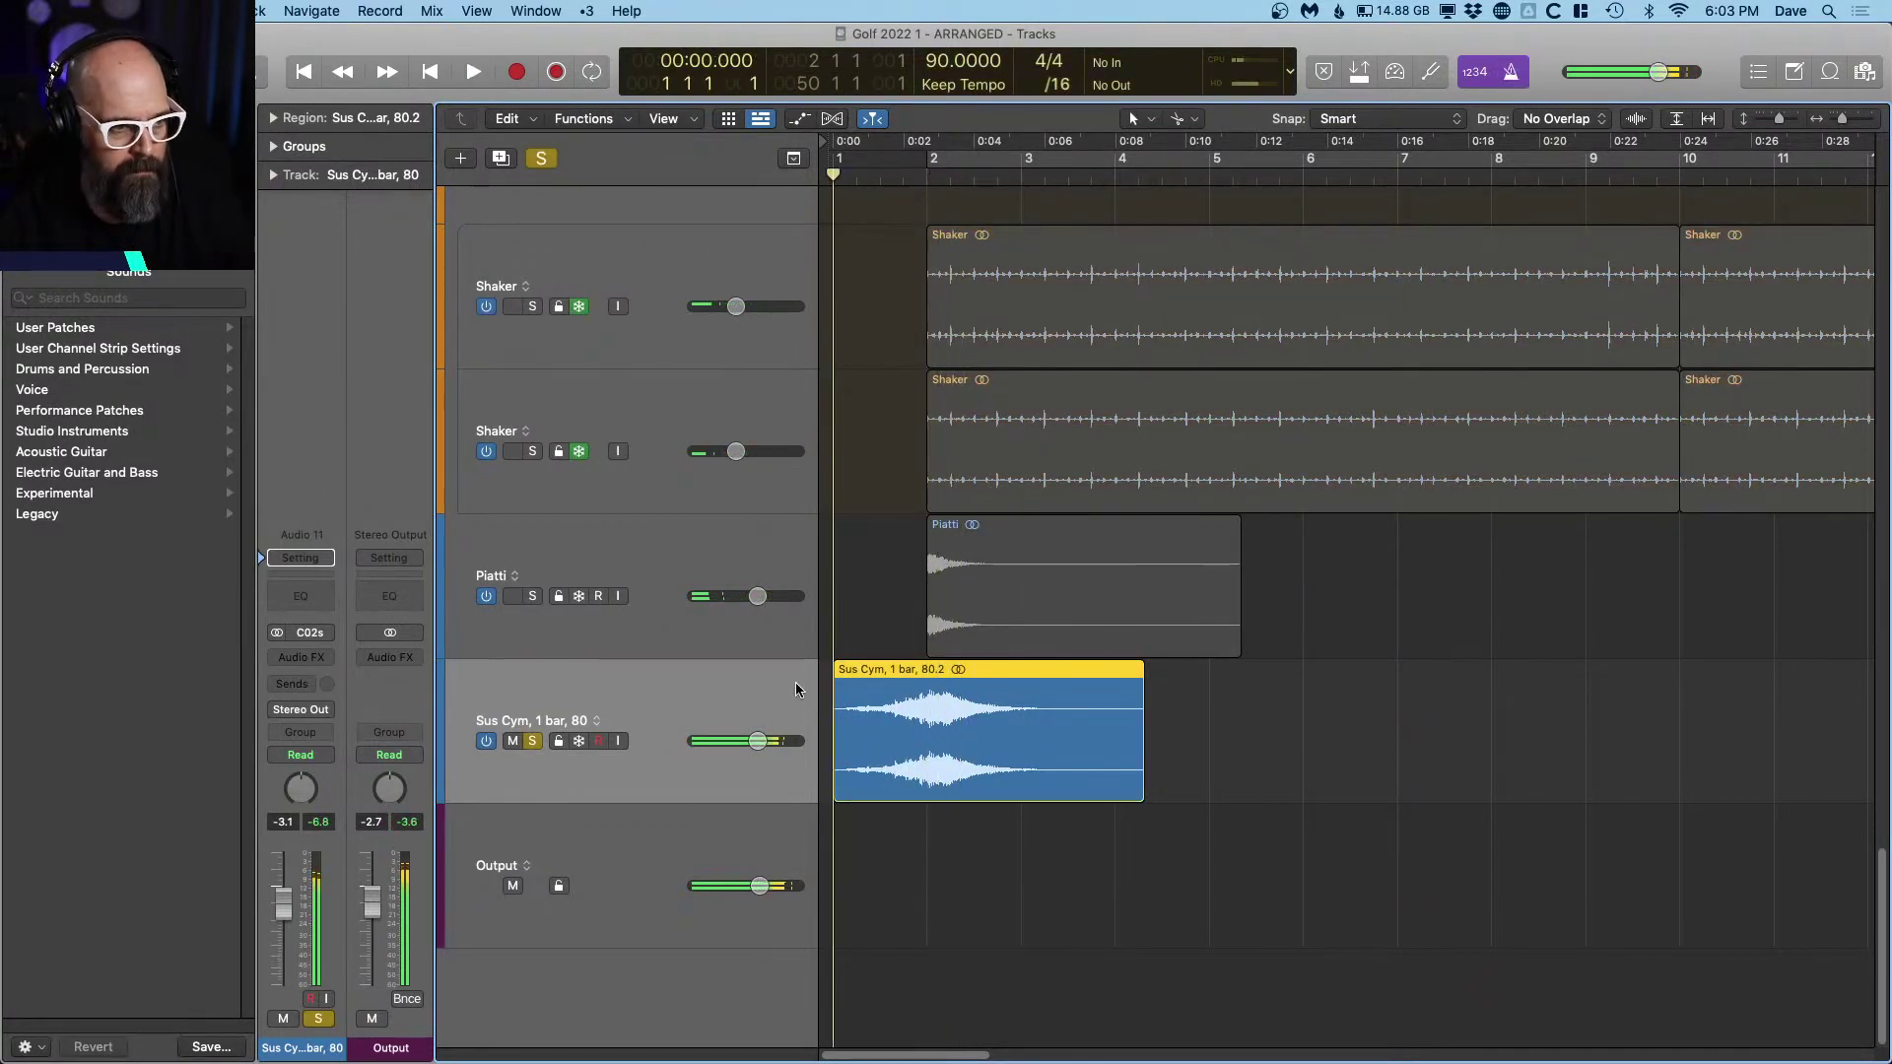
key("space")
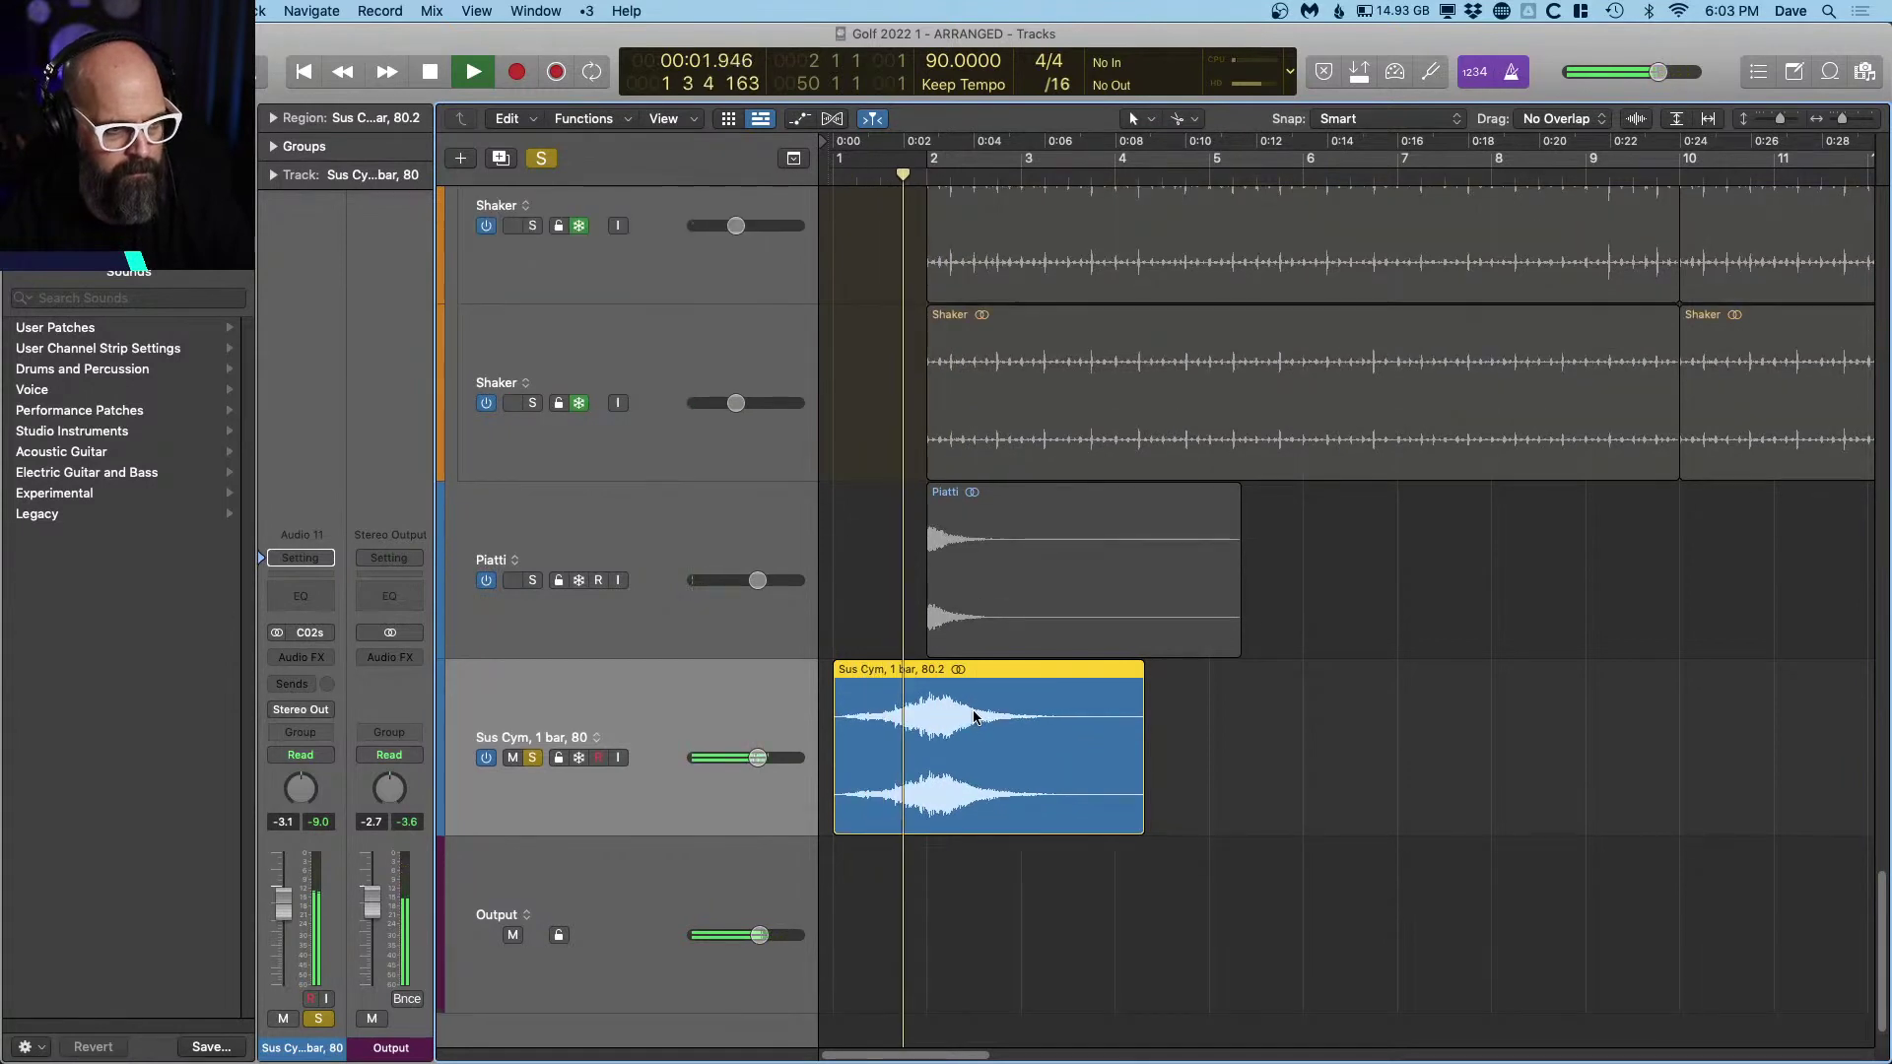
key("space")
Step: Realign the Sus Cym swell by splitting at its peak, moving that point to bar 2 and starting the region around beat 3 of bar 1
left_click(941, 714)
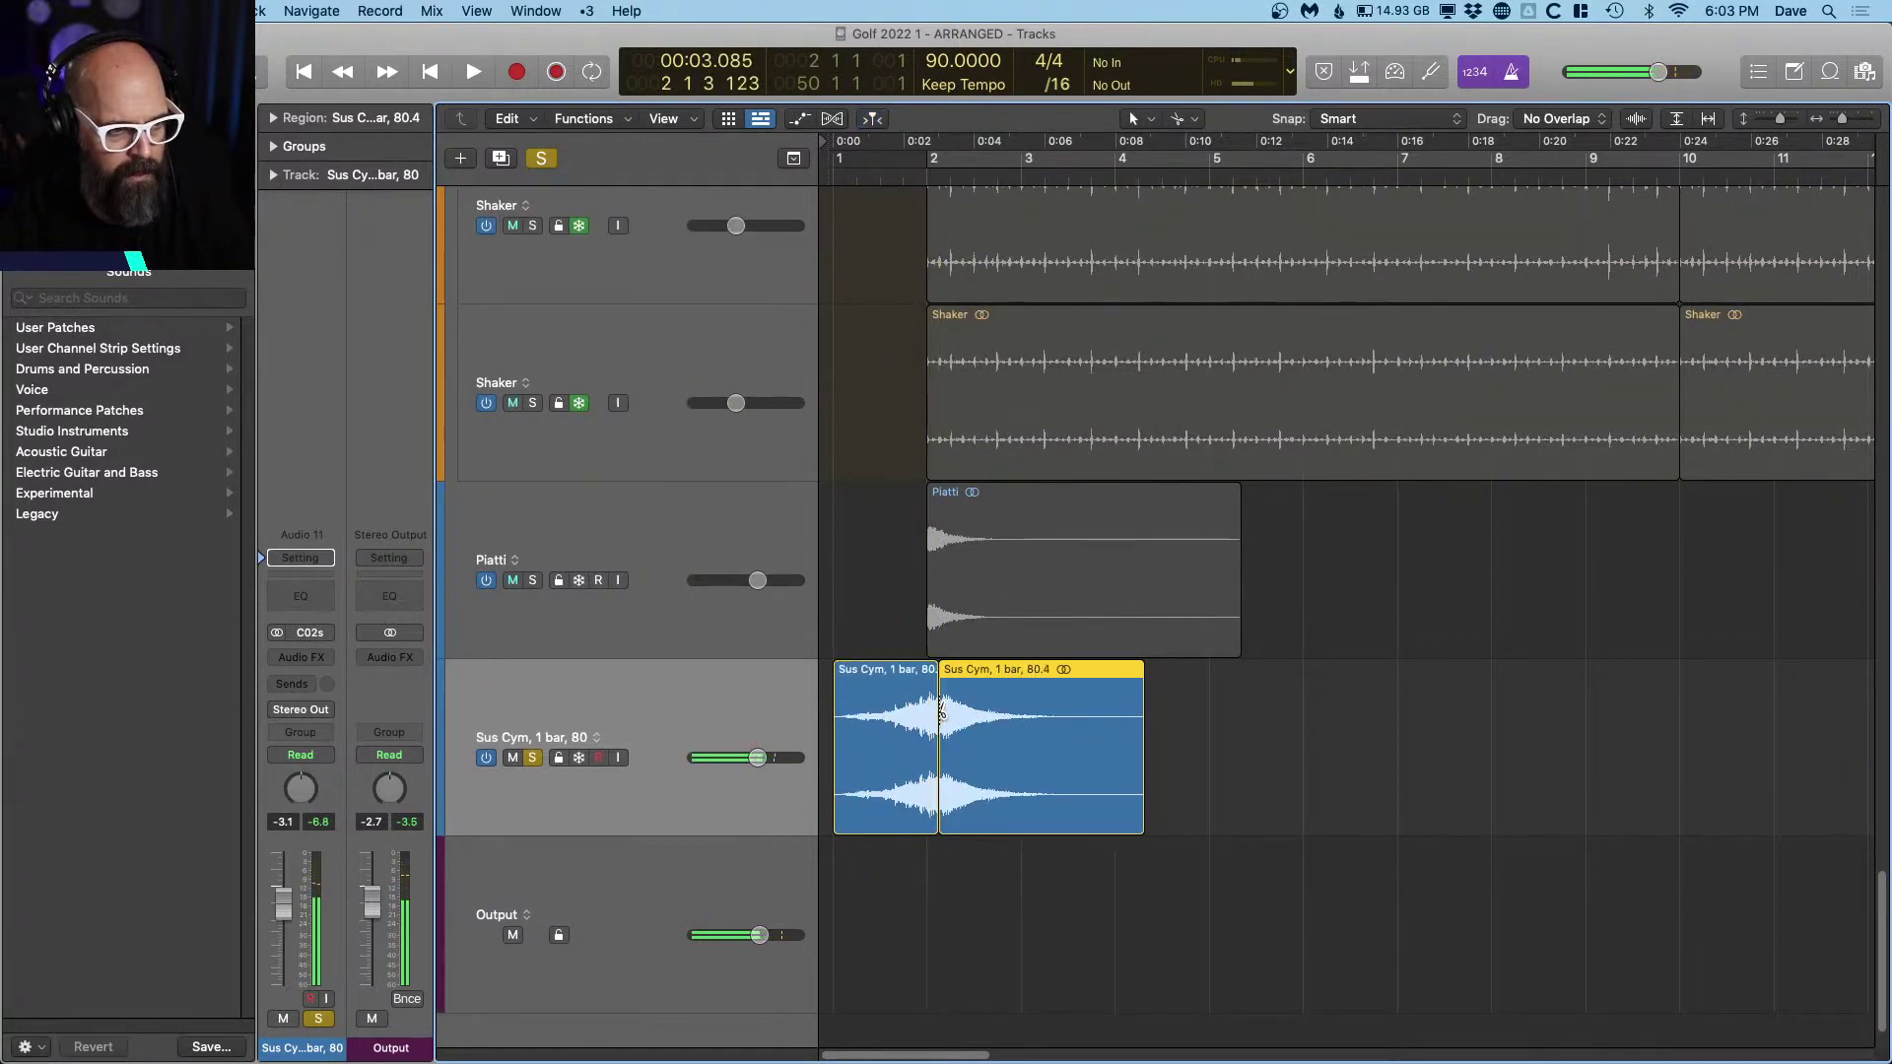
left_click(919, 708)
key("Delete")
left_click_drag(985, 717, 973, 717)
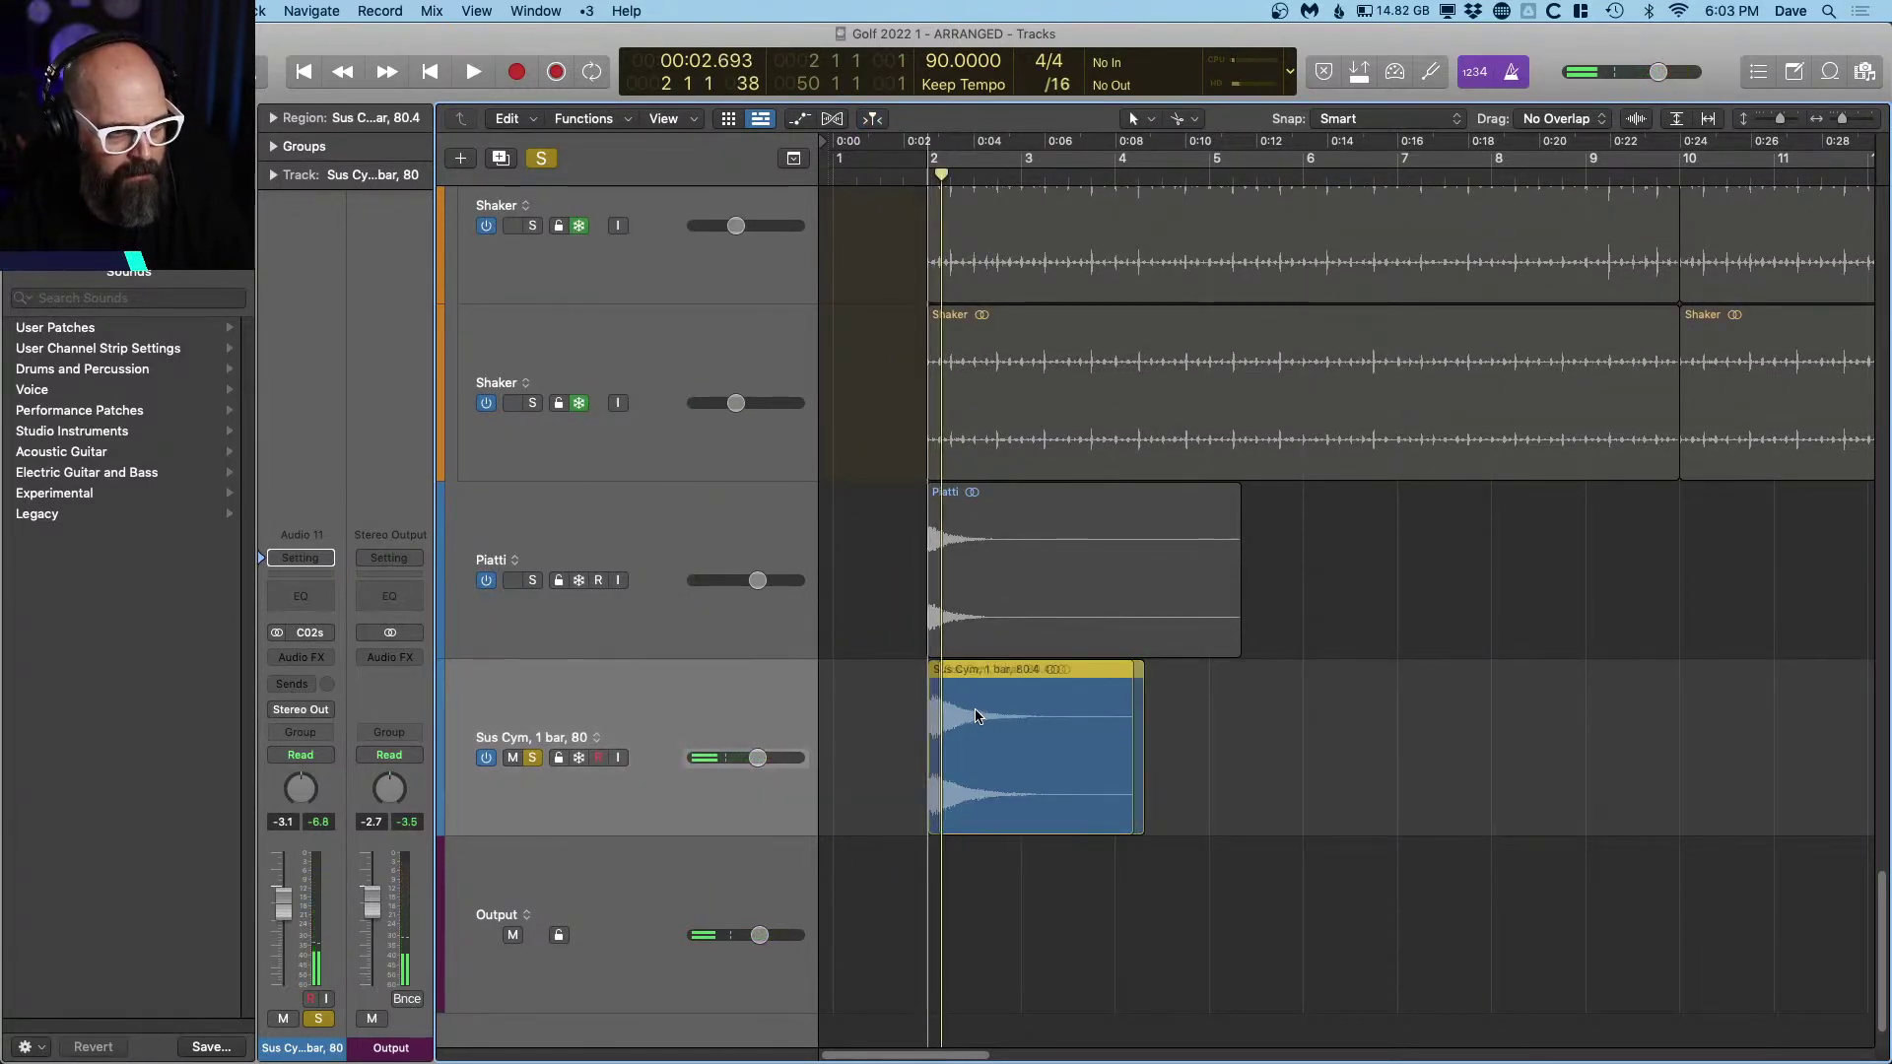
left_click_drag(934, 814, 882, 788)
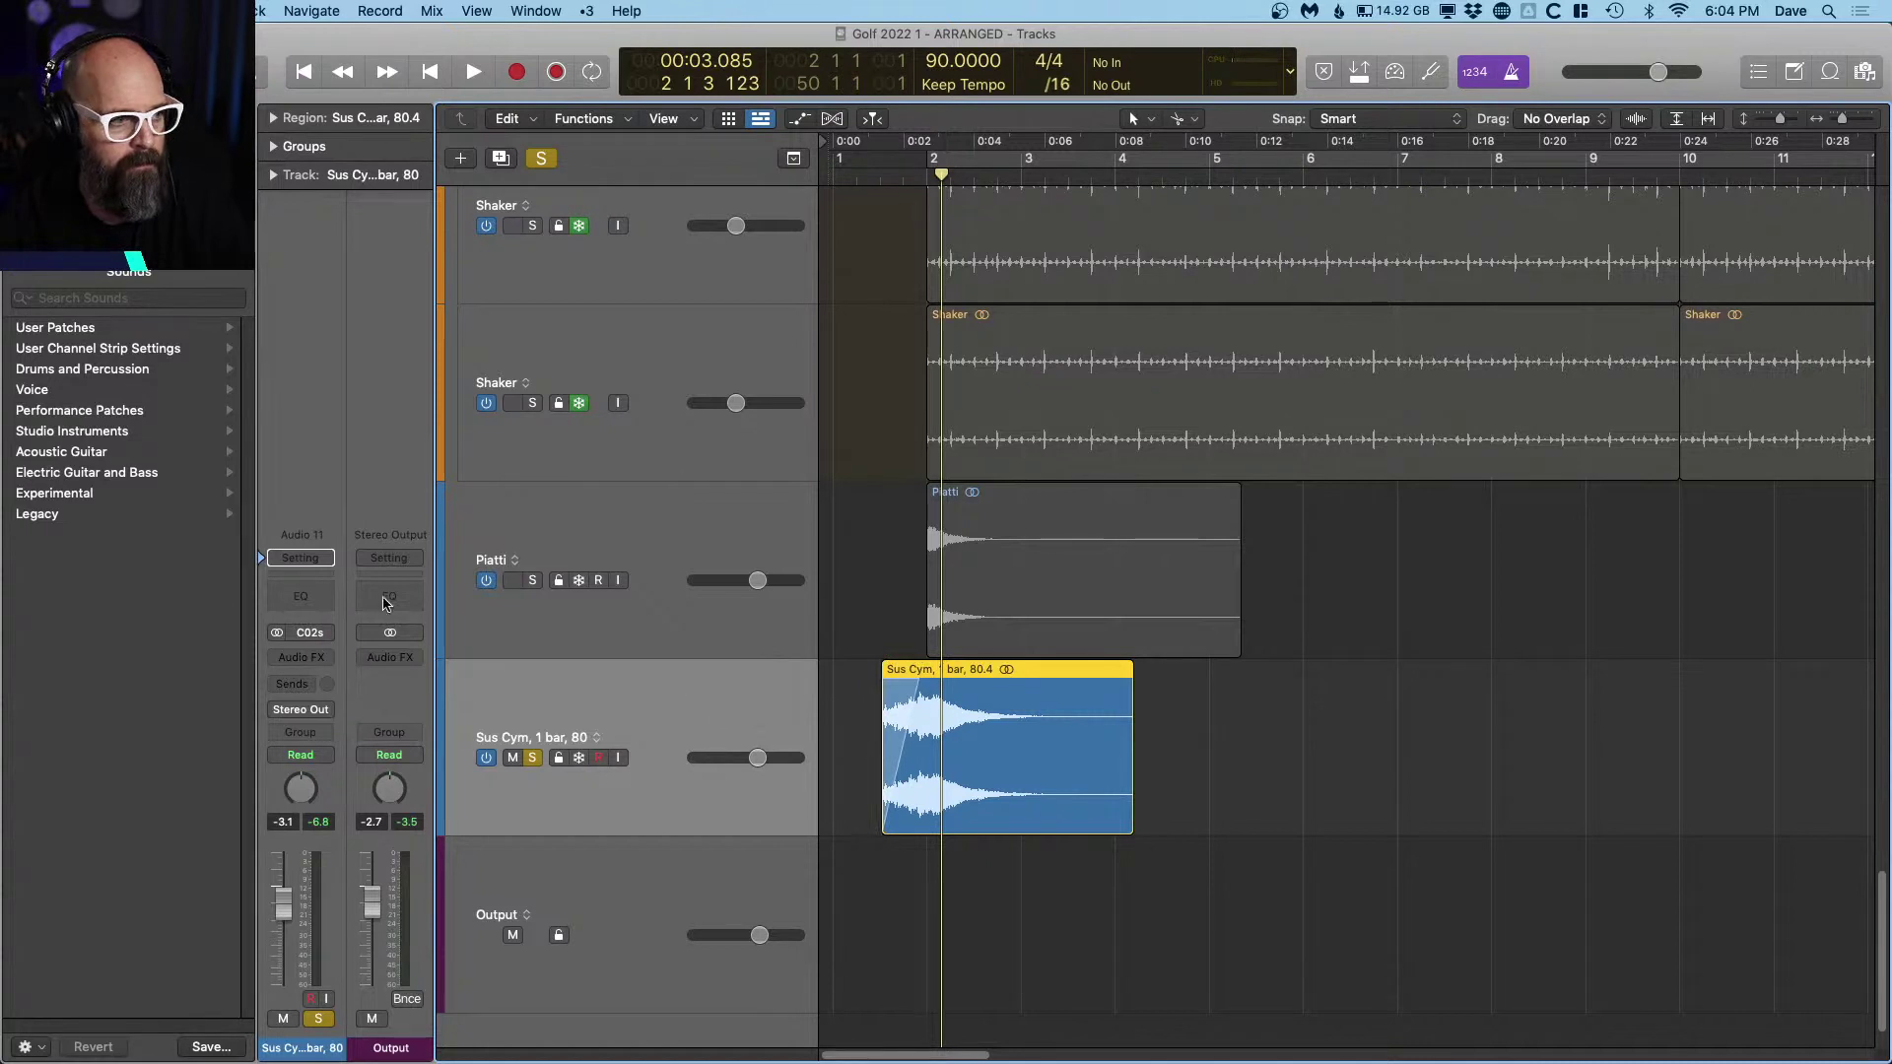
Step: Add a Channel EQ to the Sus Cym track with a 304 Hz low cut and a +2.4 dB boost at 3060 Hz while looping the region
double_click(307, 603)
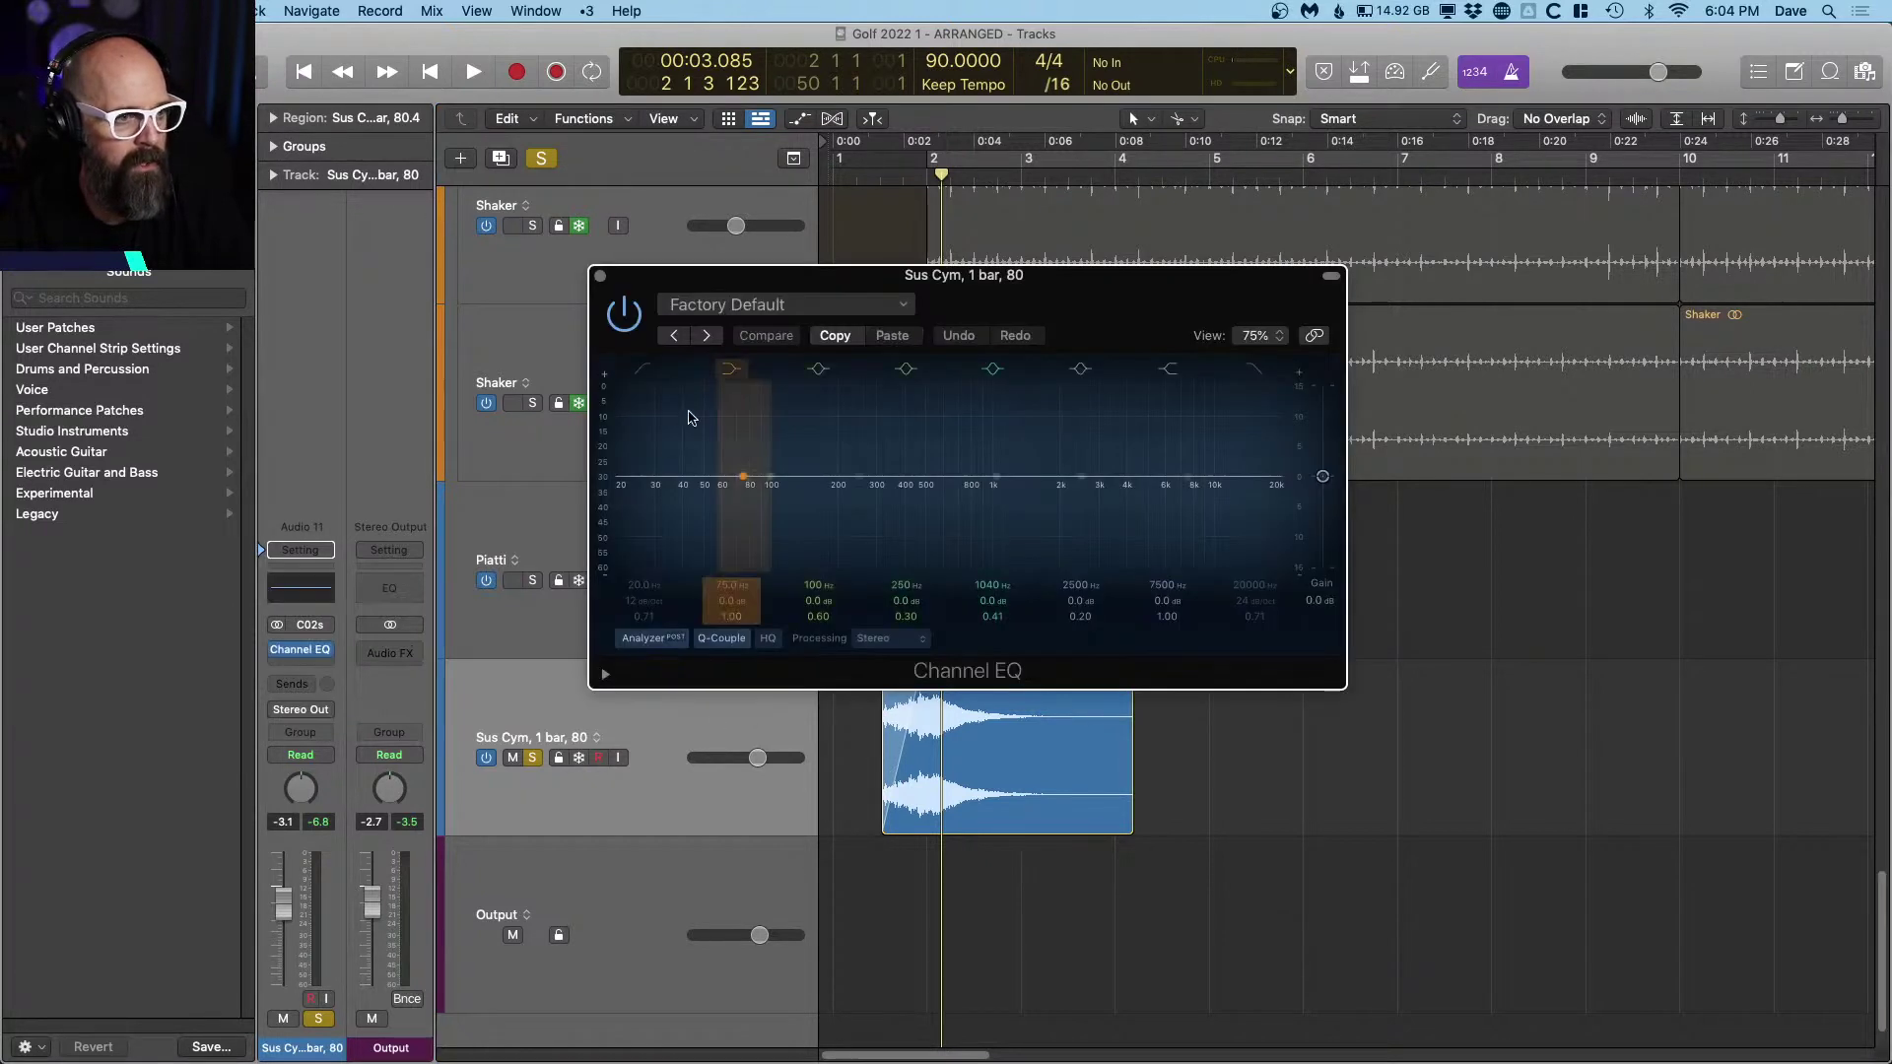
left_click(645, 370)
key("cmd+u")
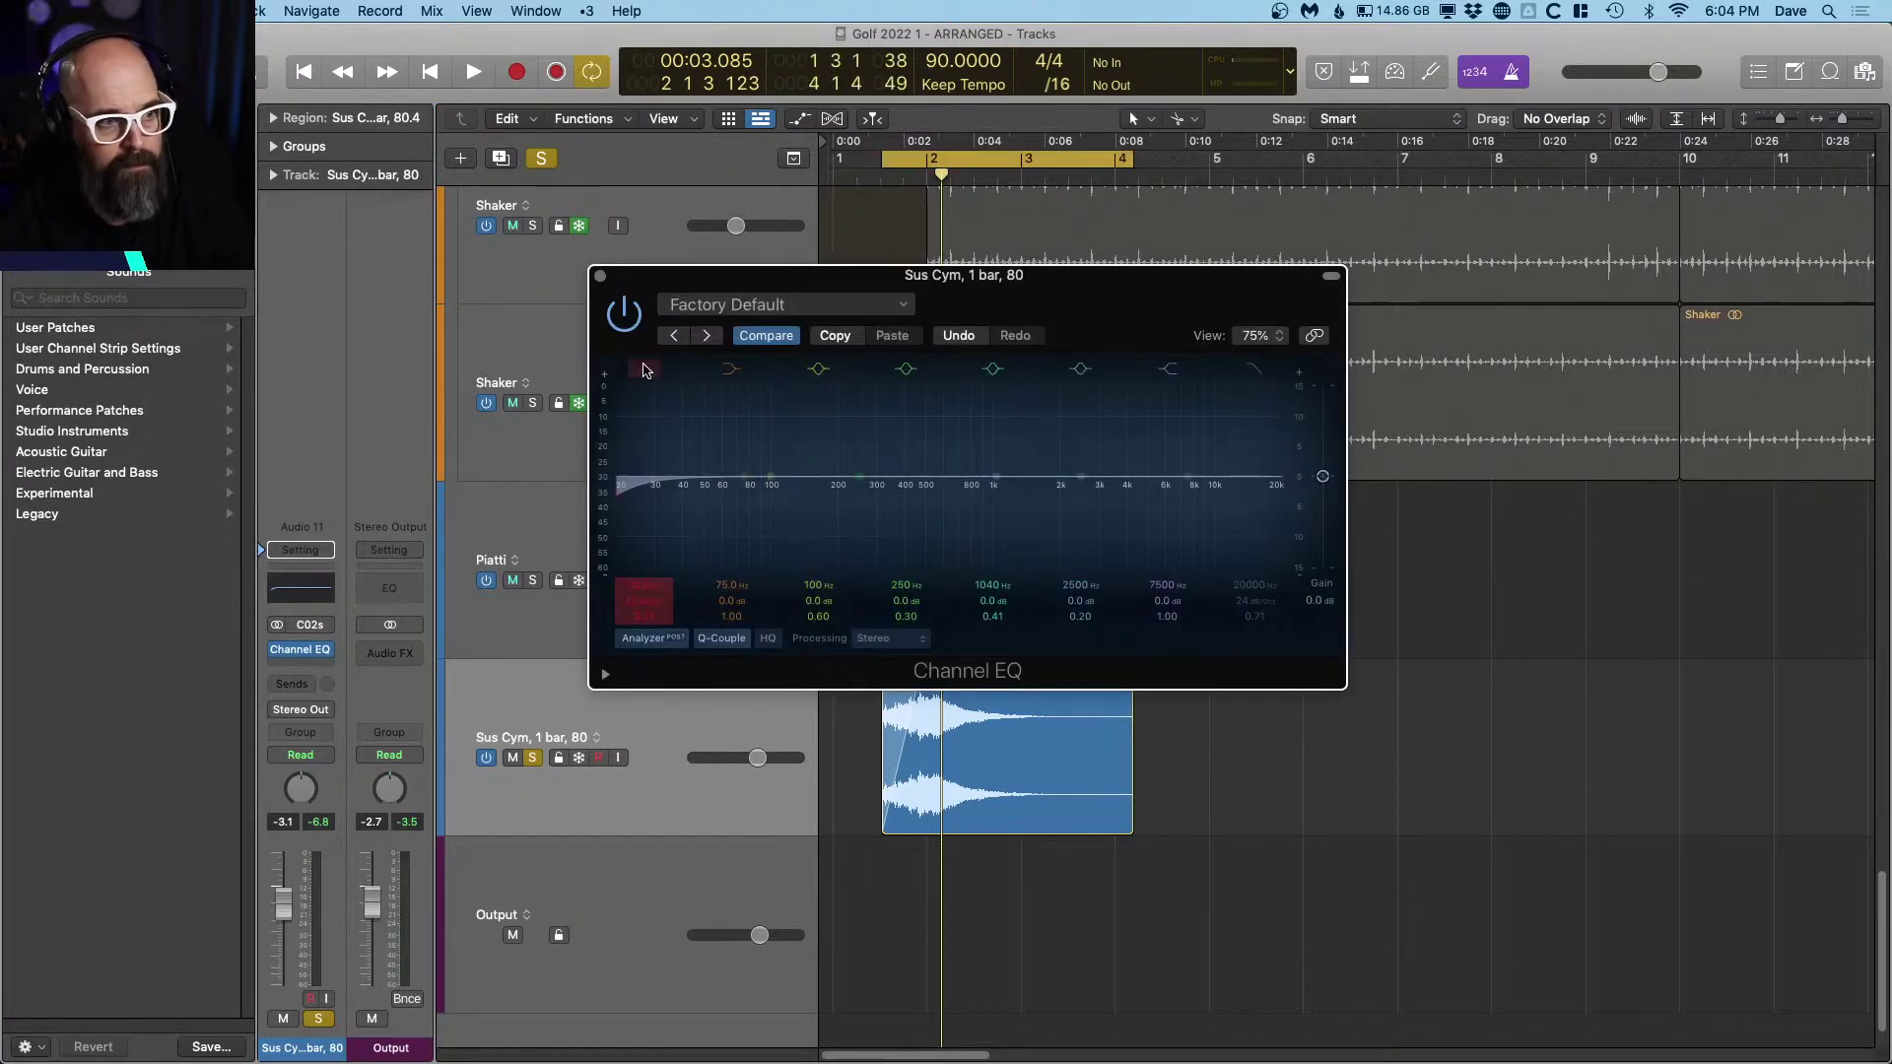
key("space")
left_click_drag(631, 490, 871, 549)
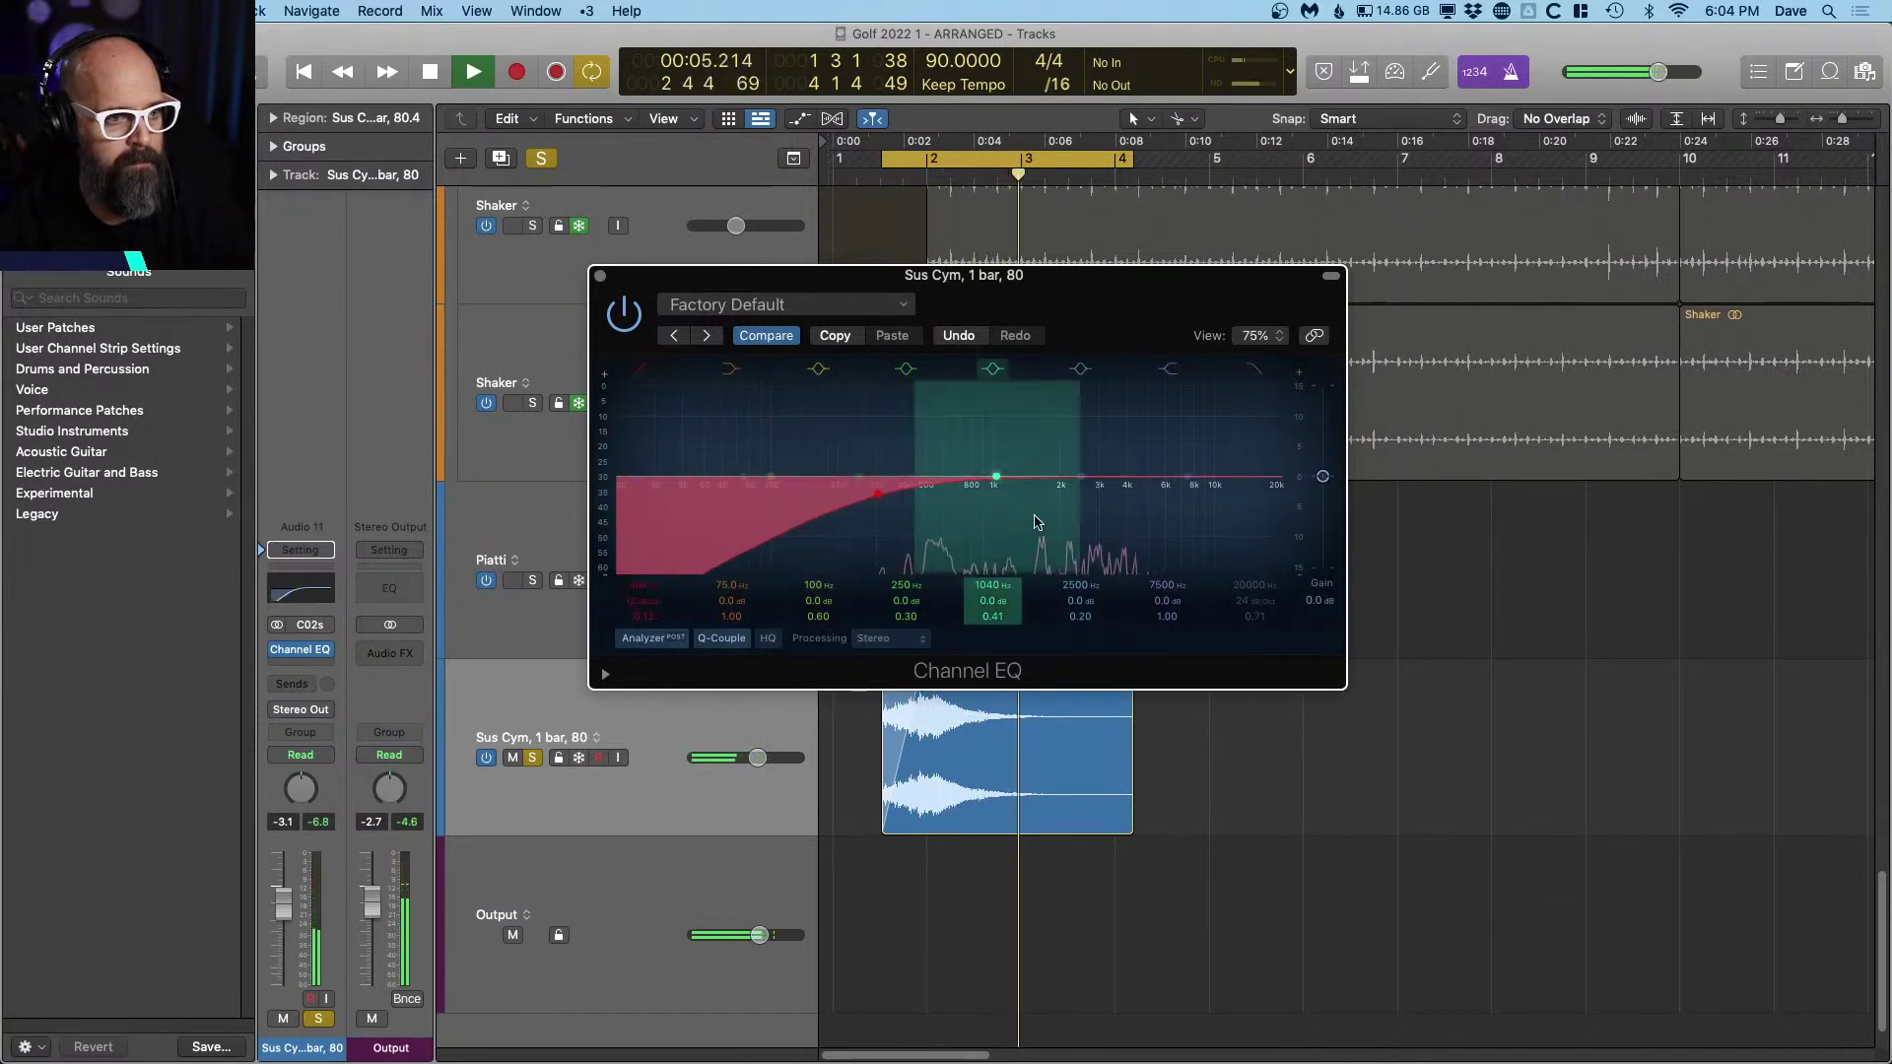
left_click_drag(1080, 477, 1101, 462)
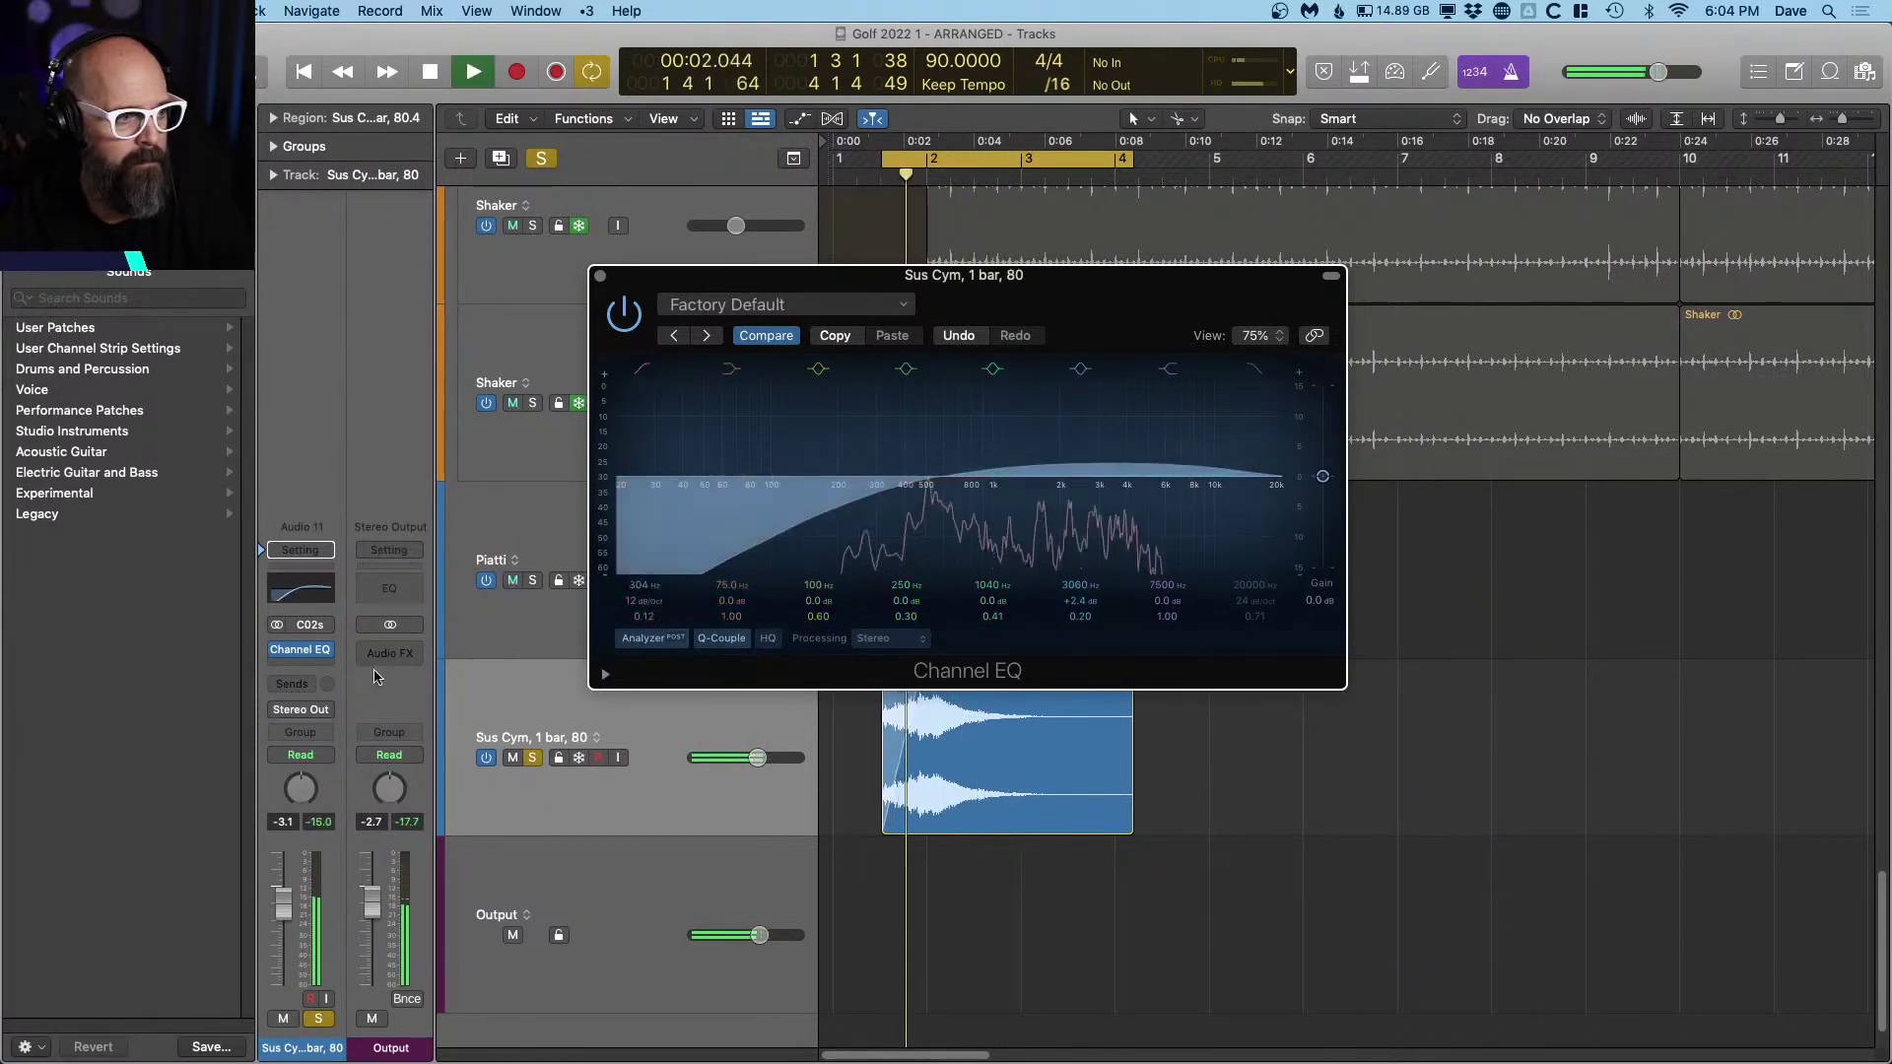
key("space")
Step: Add a send to Bus 6 (Perc Reverb) on the Sus Cym track and bring up its level during playback
left_click(293, 684)
mouse_move(325, 712)
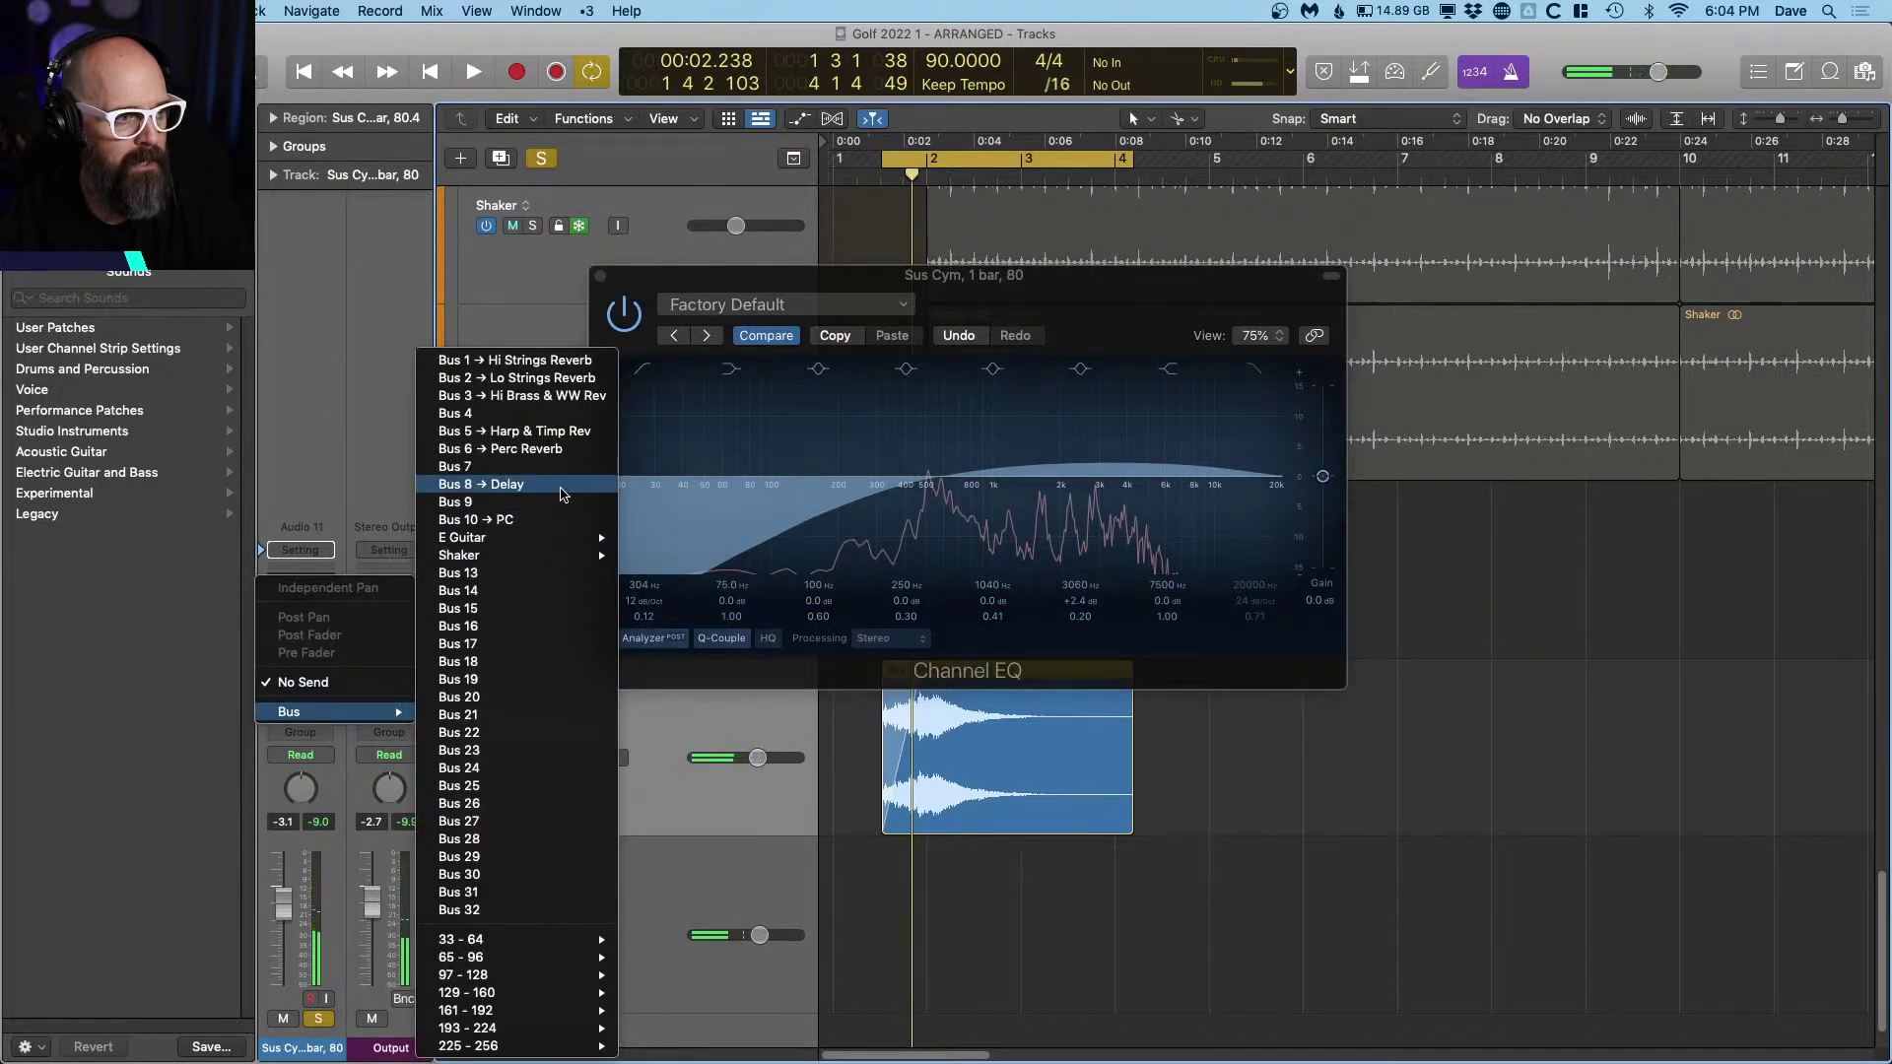
left_click(503, 448)
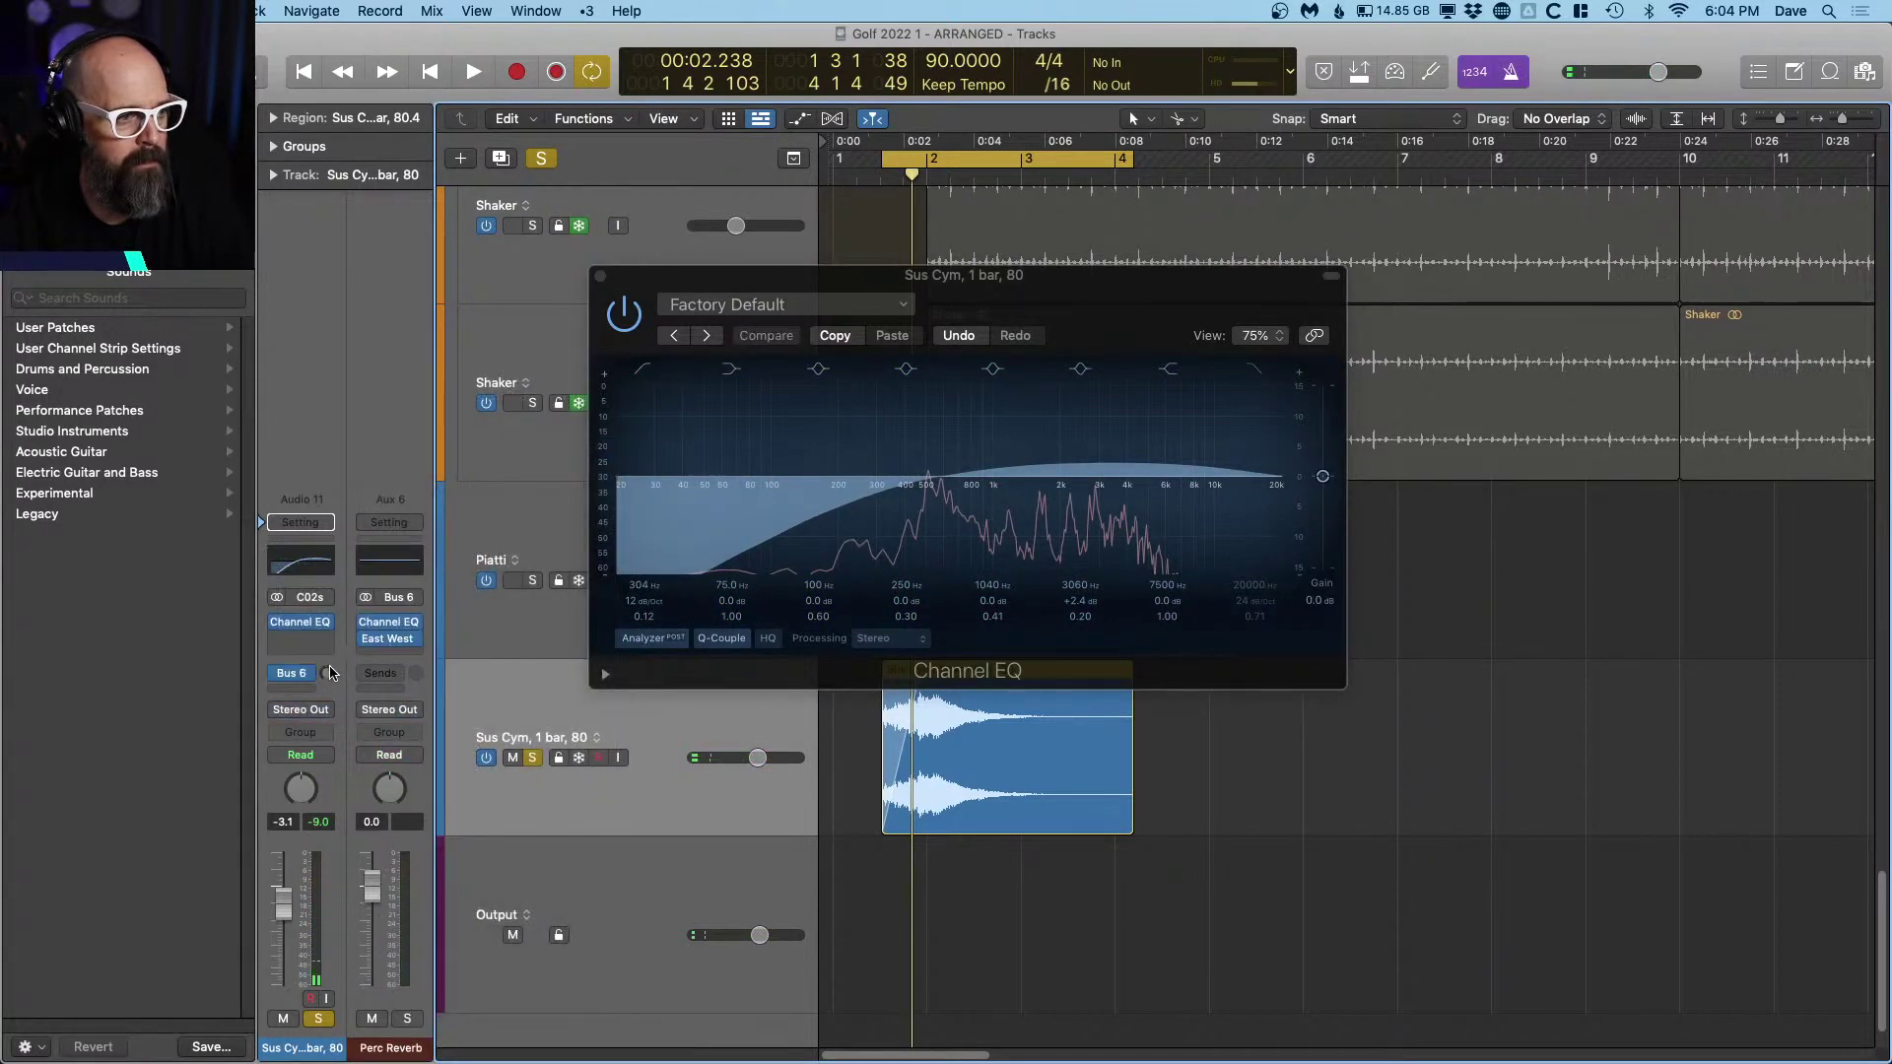
key("space")
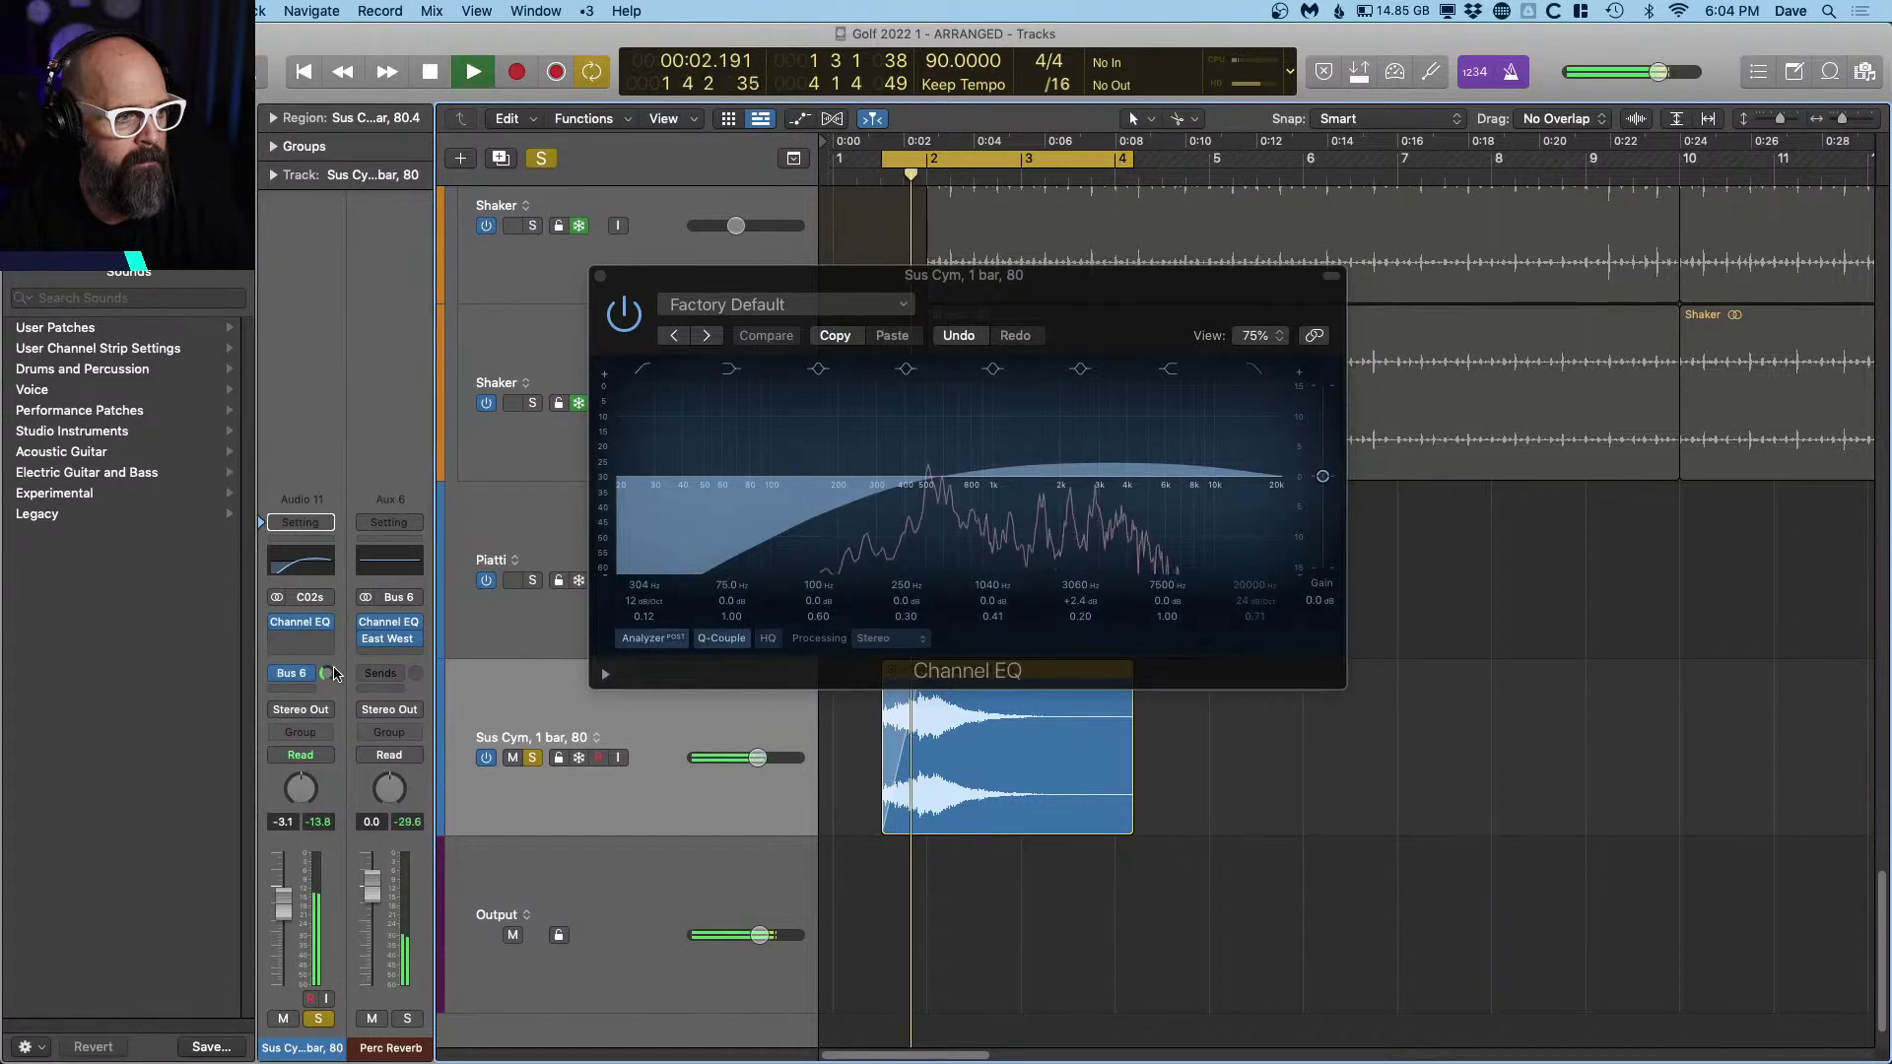
Step: Insert a stereo Sample Delay on the Sus Cym track with units in ms and the left delay at 20.0 ms
left_click(328, 639)
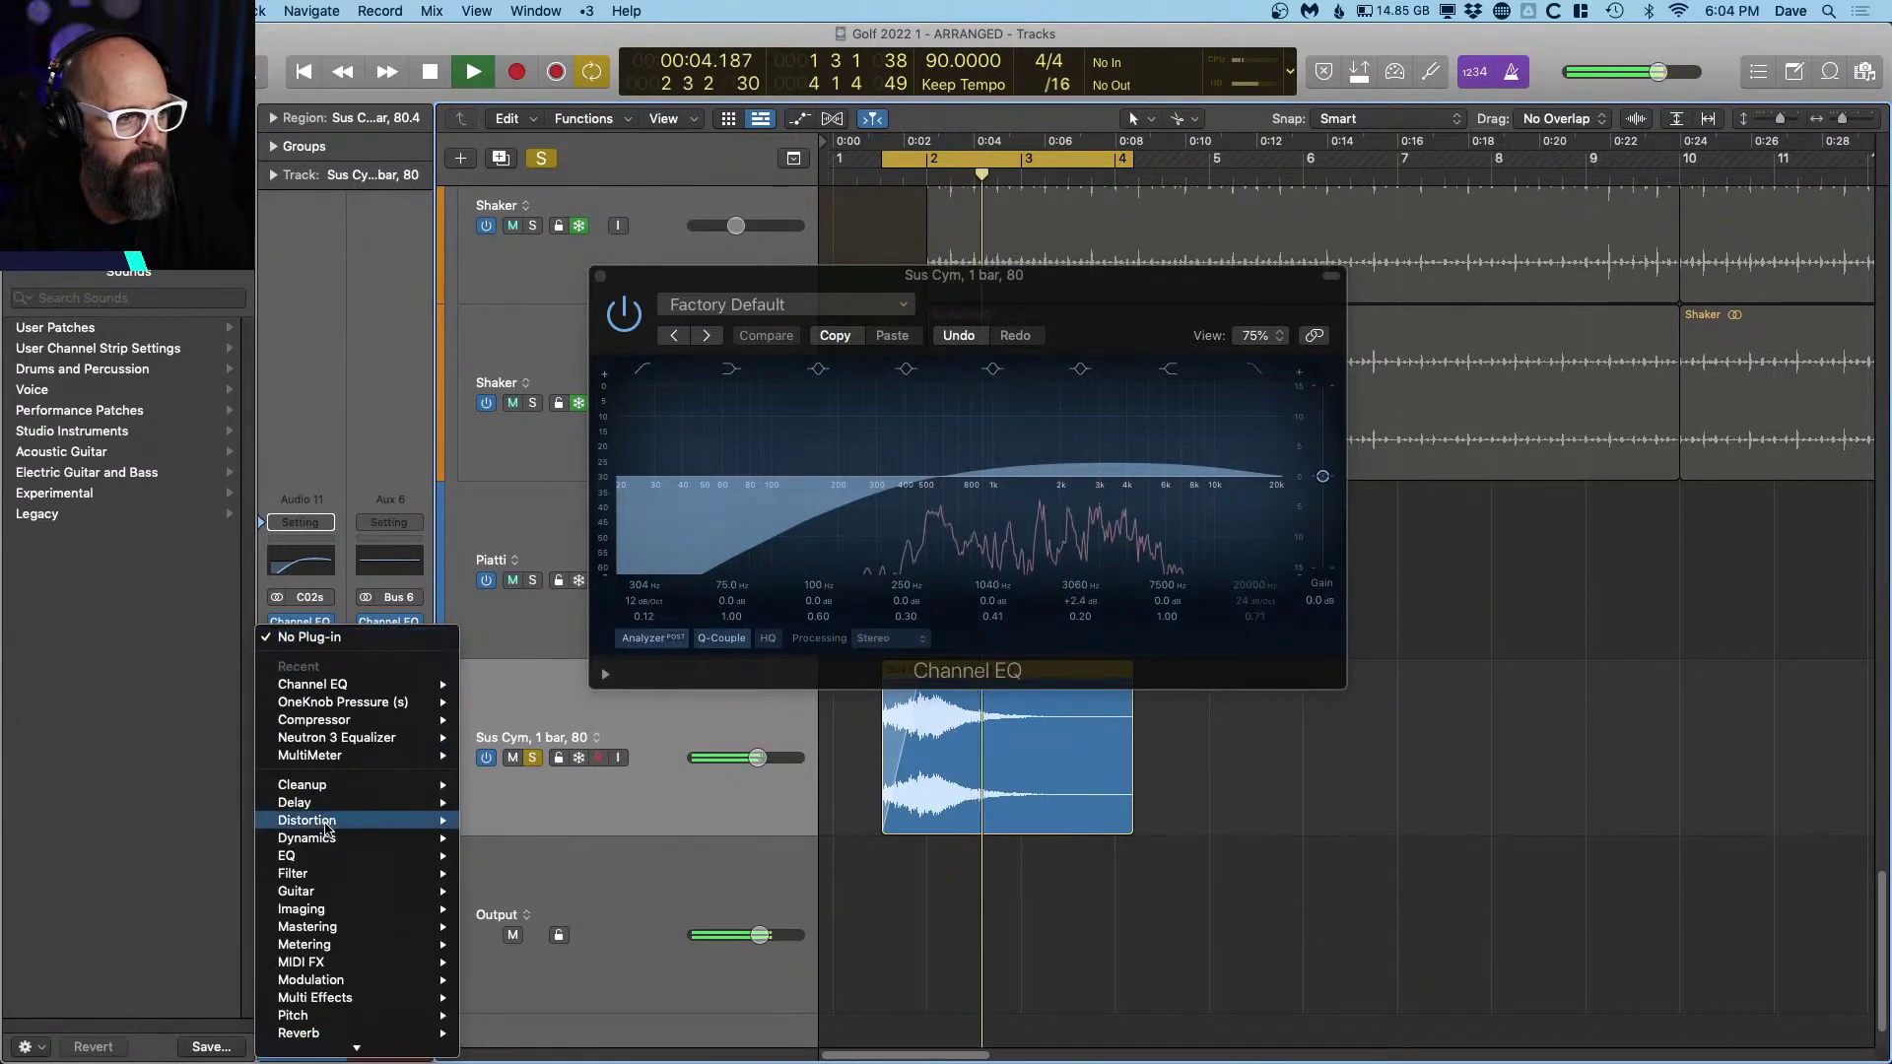
mouse_move(323, 1058)
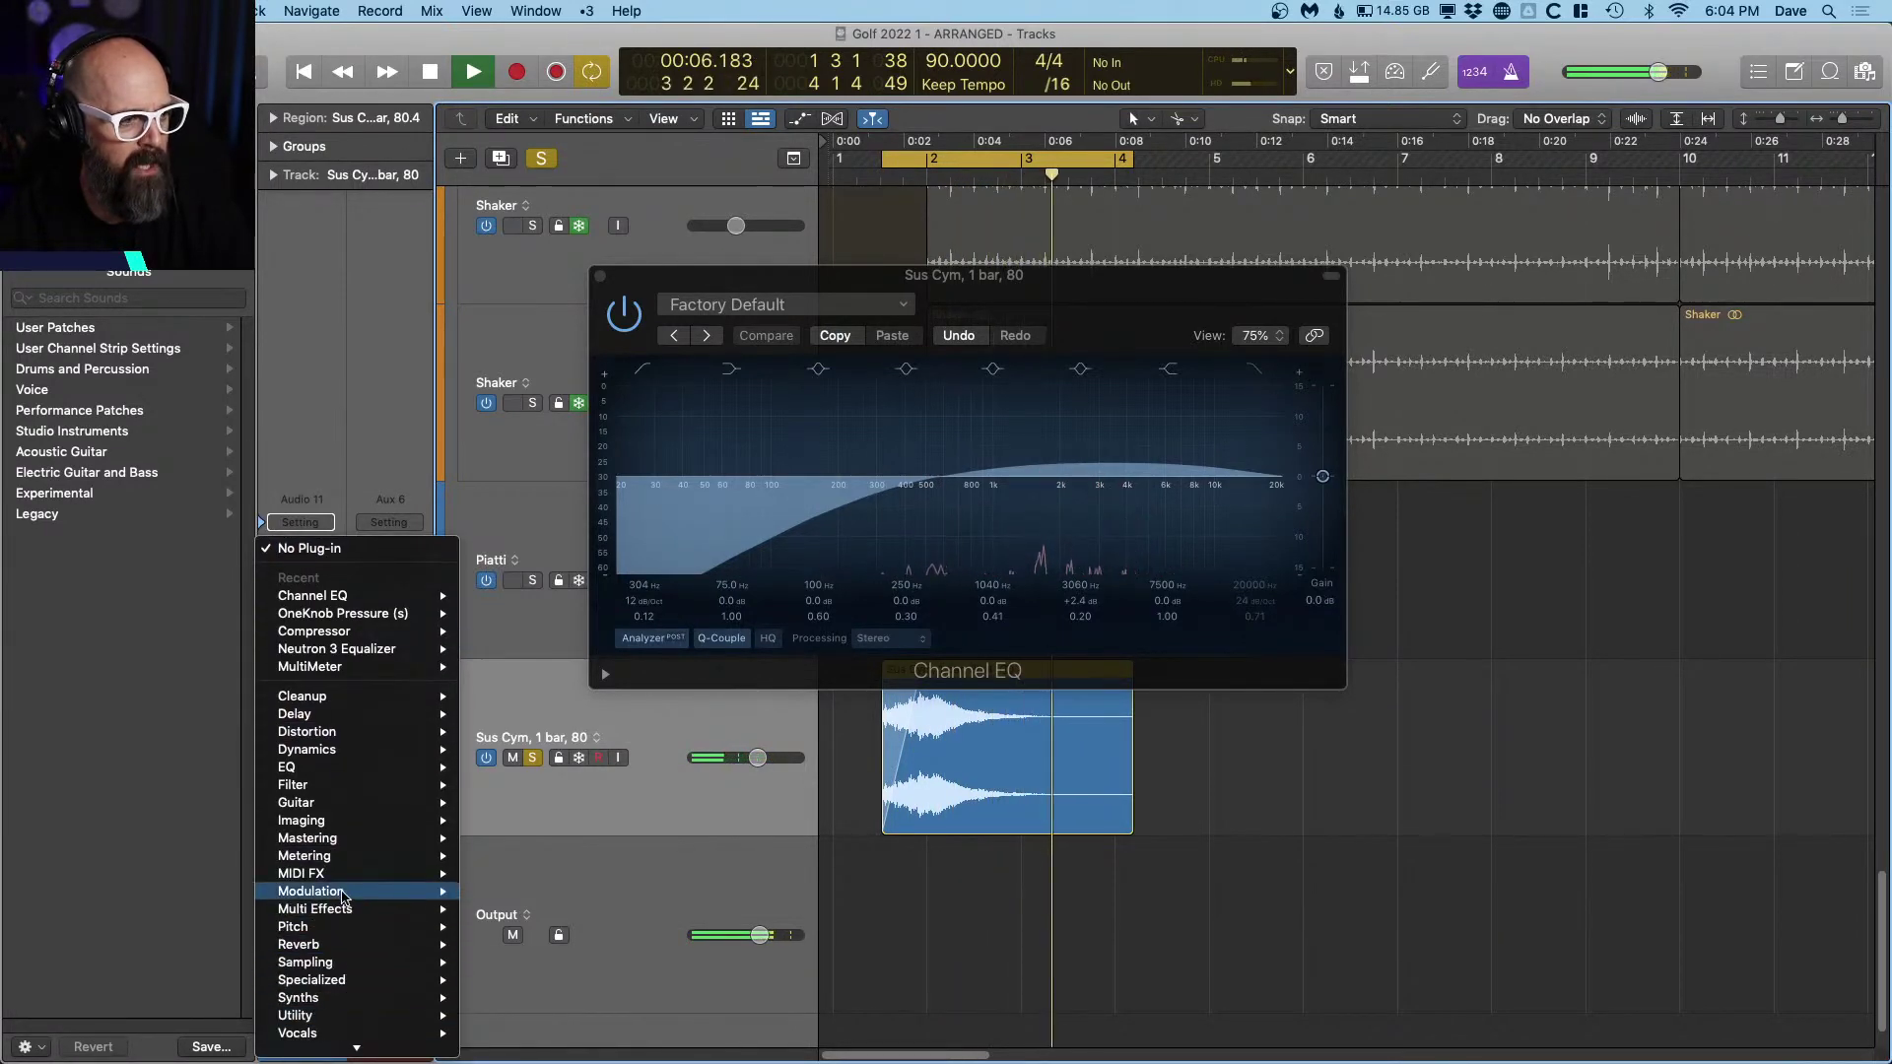
mouse_move(316, 713)
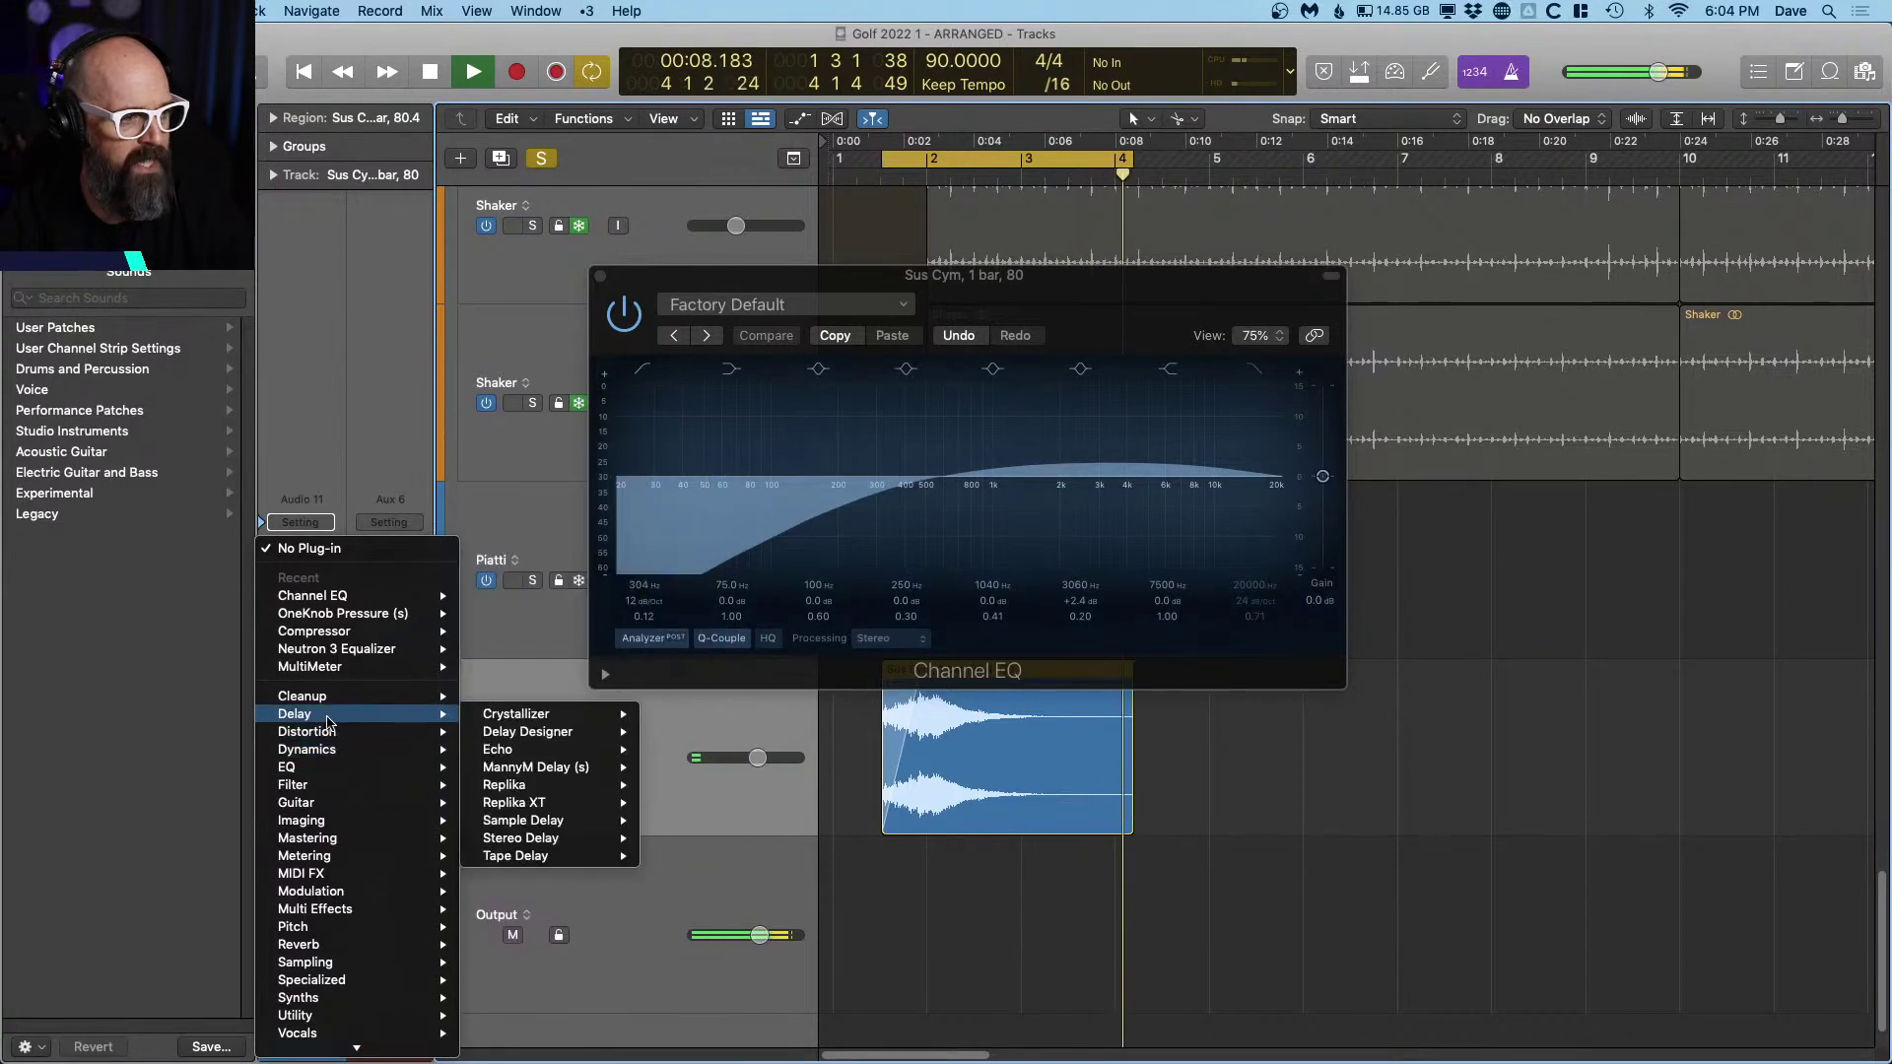
mouse_move(550, 835)
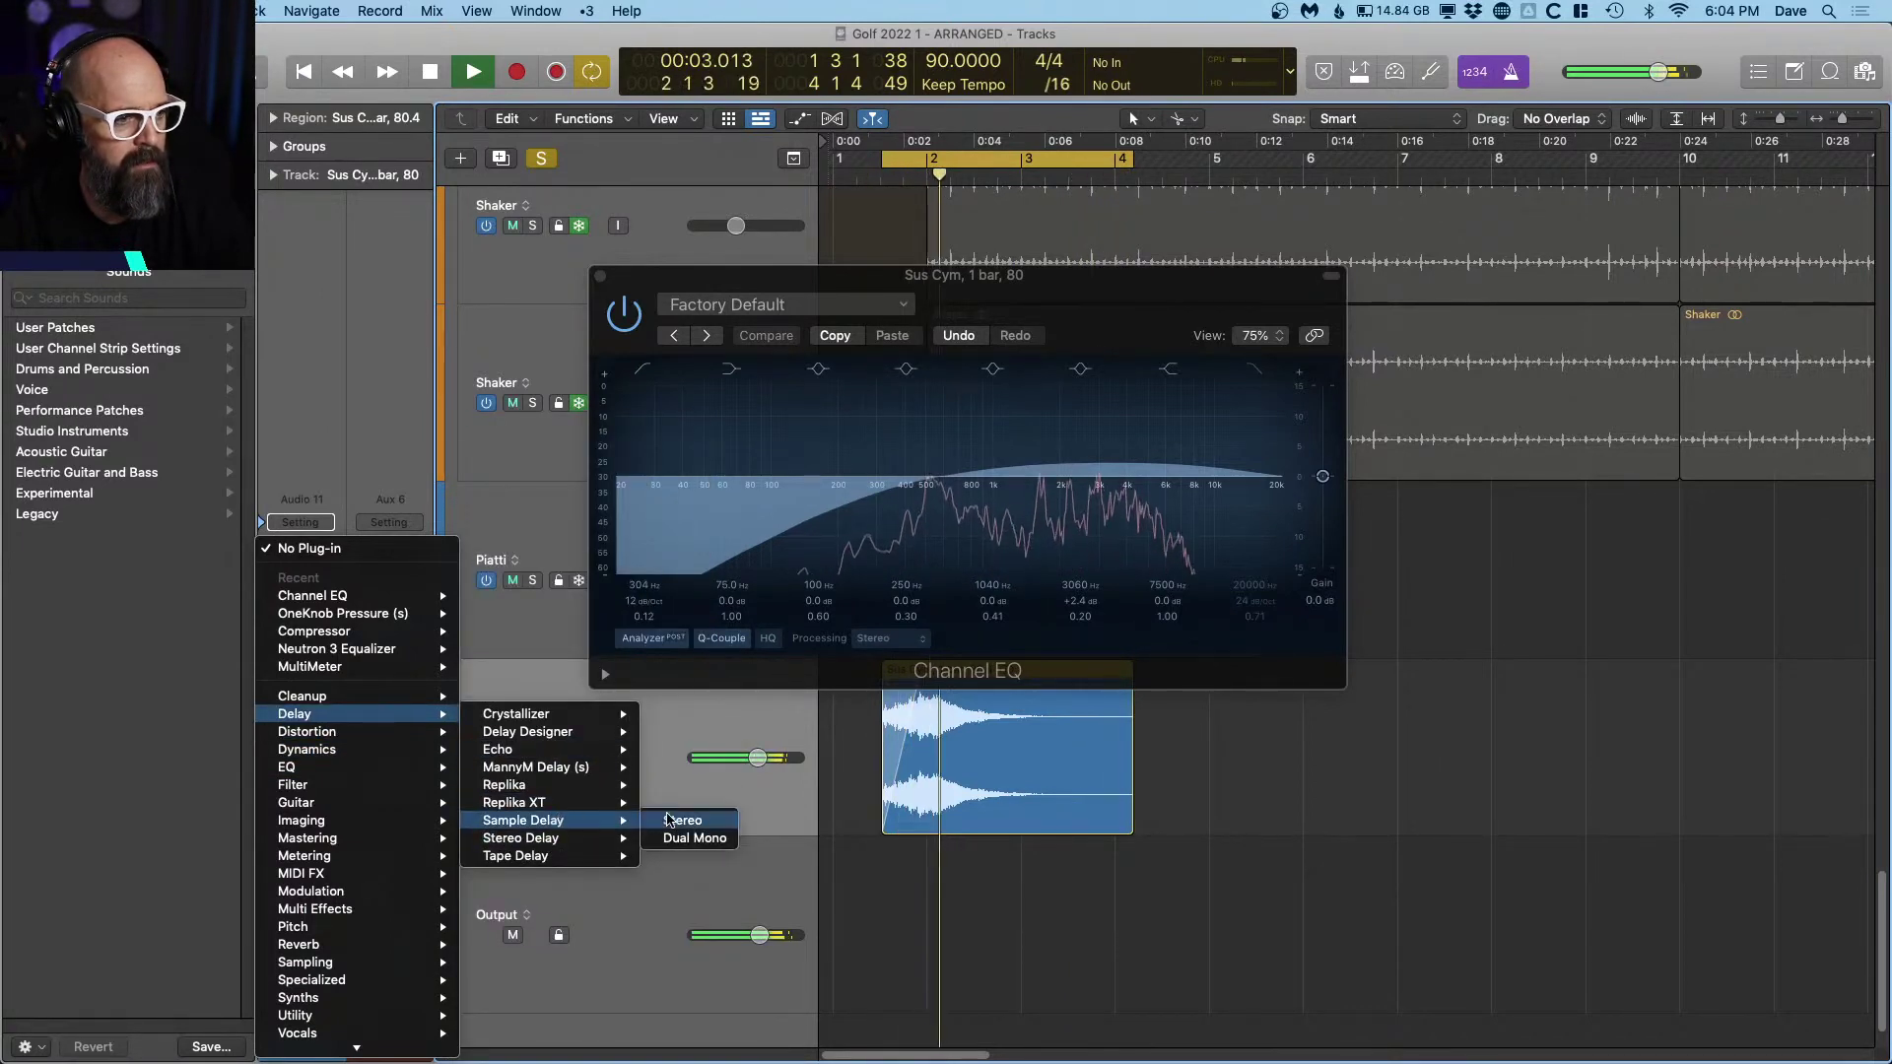
left_click(687, 822)
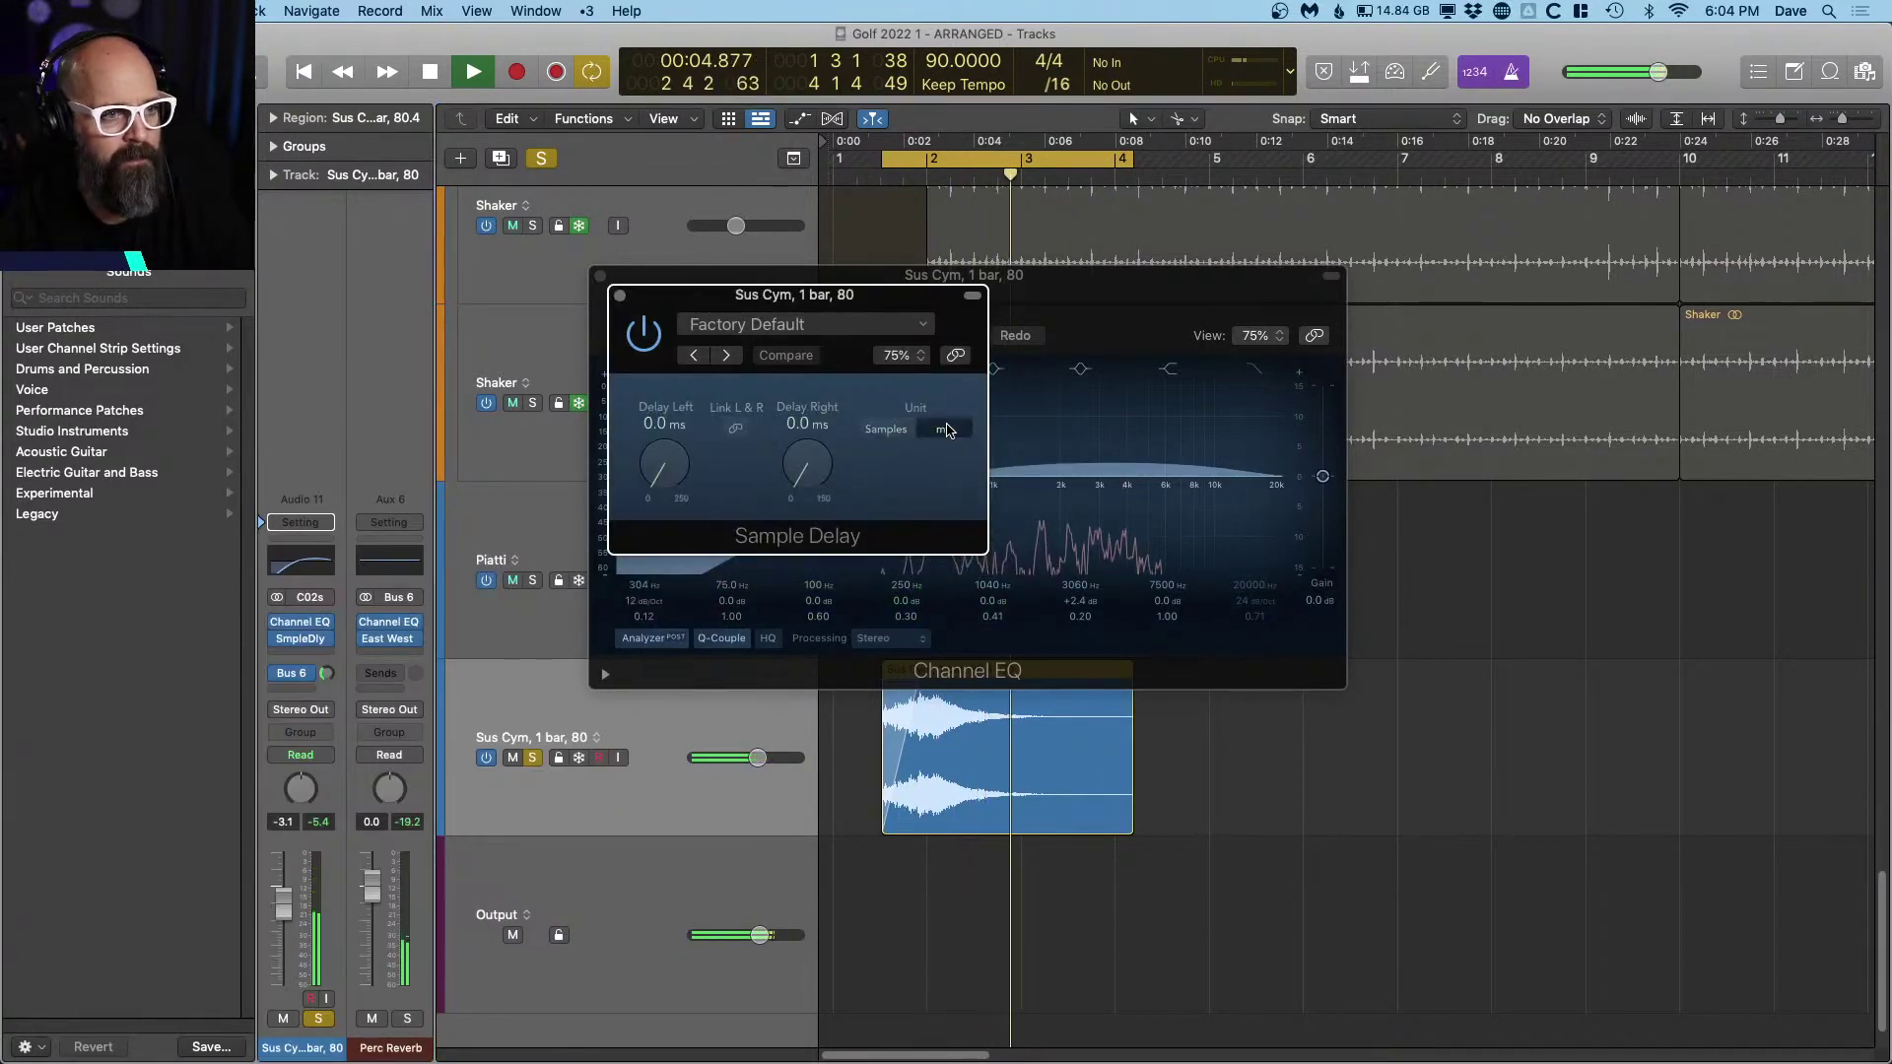
left_click(943, 428)
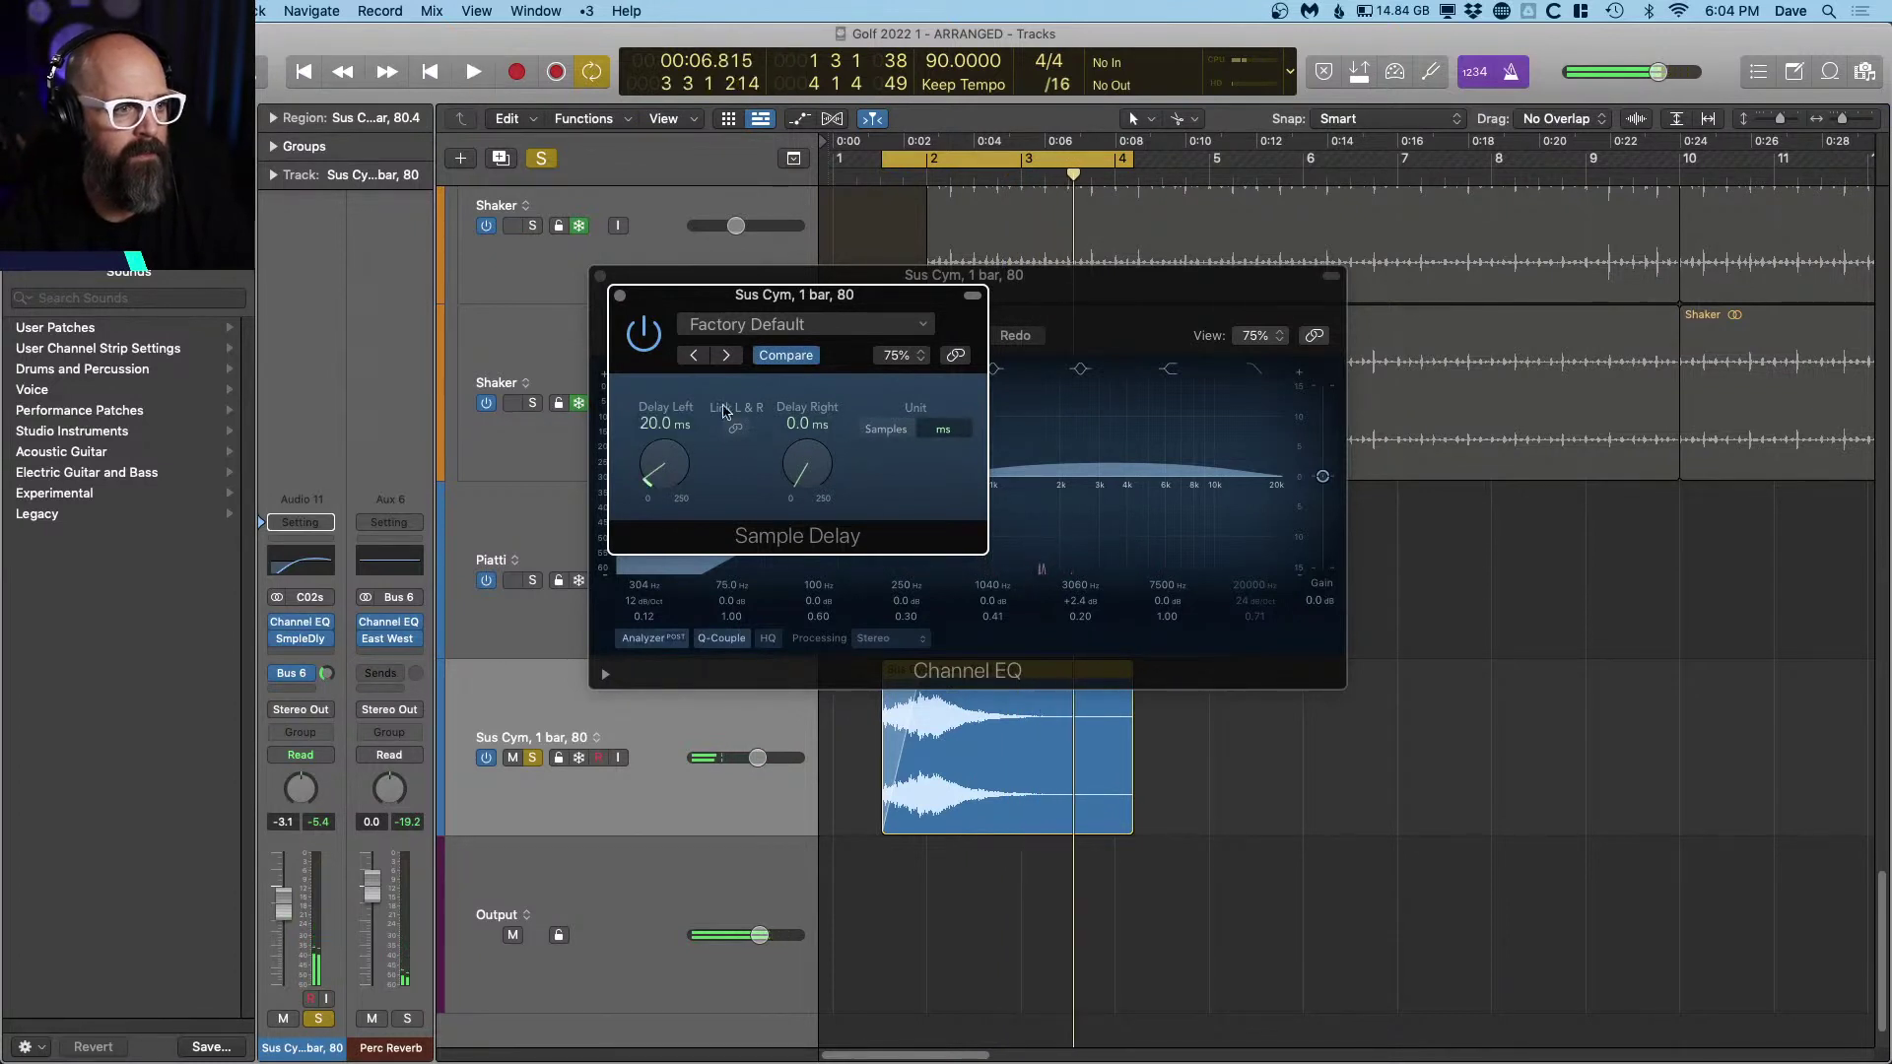
key("space")
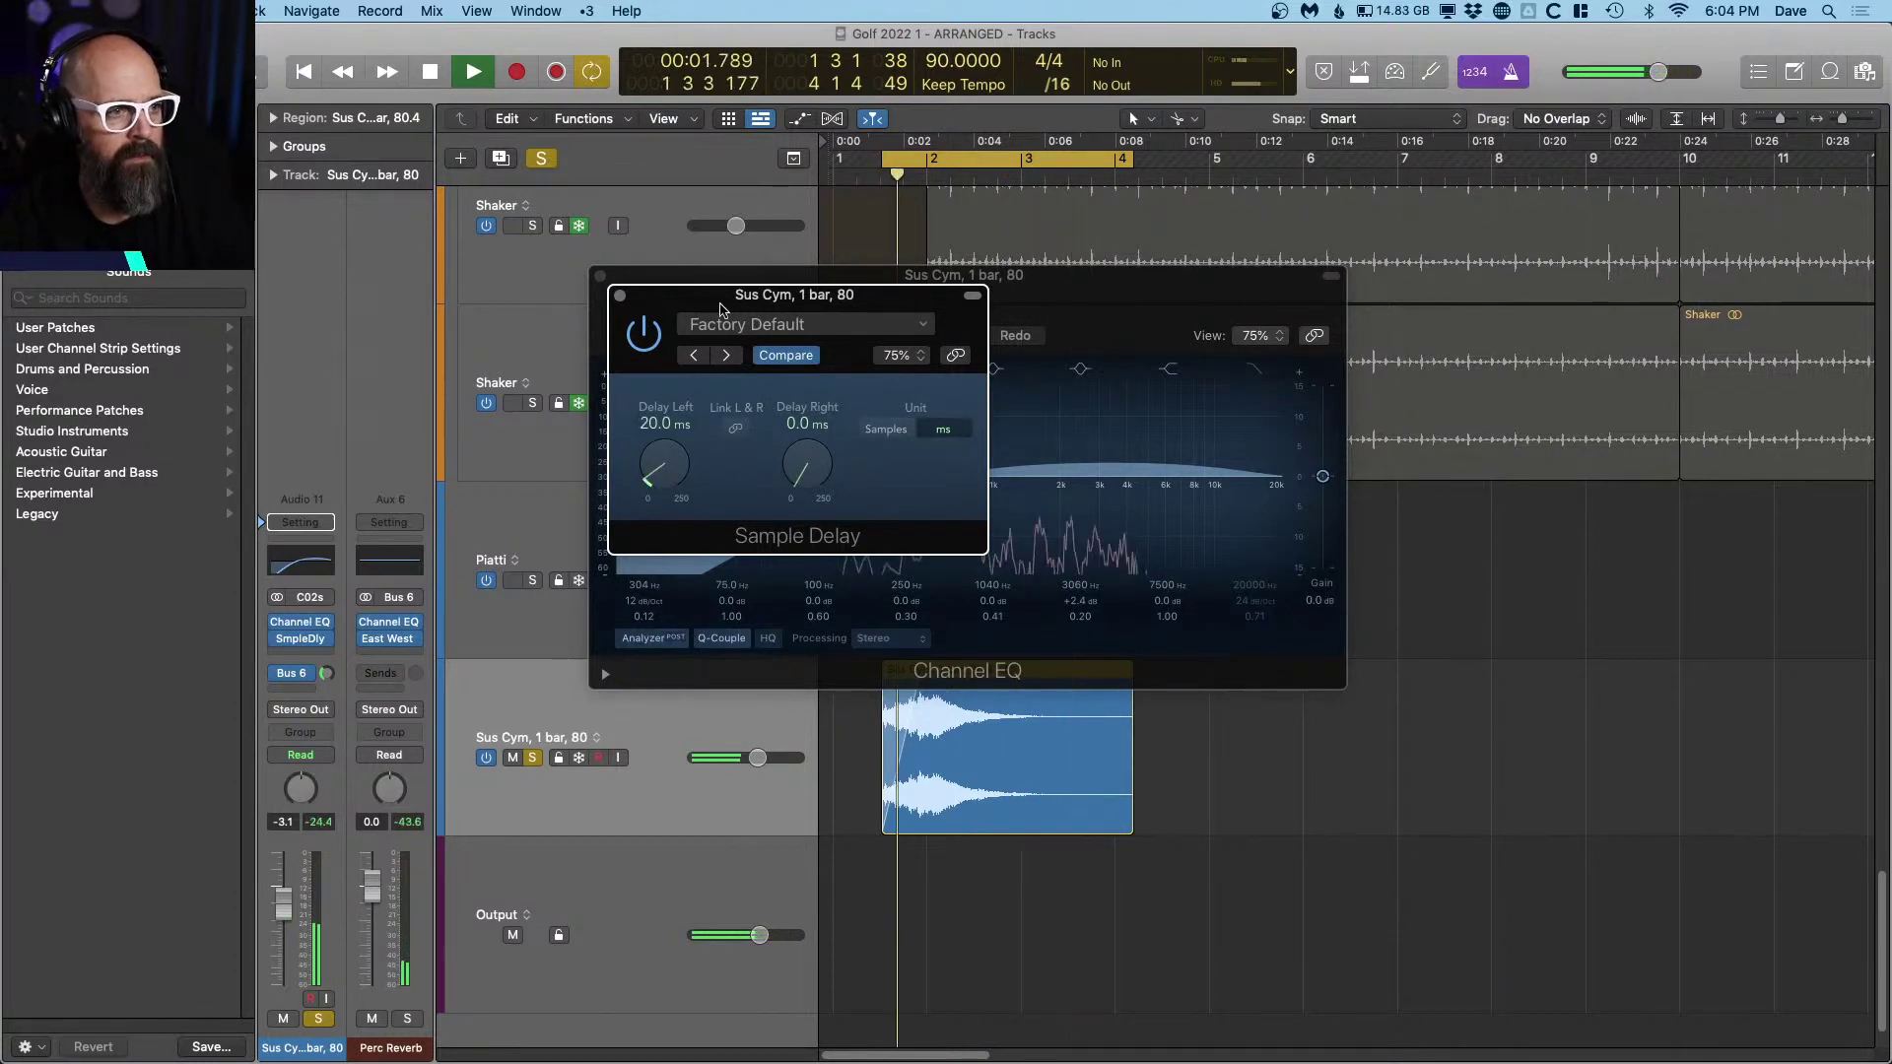
Step: Clear the Sus Cym solo and close the Channel EQ and Sample Delay windows
left_click(541, 159)
left_click(600, 276)
left_click(619, 295)
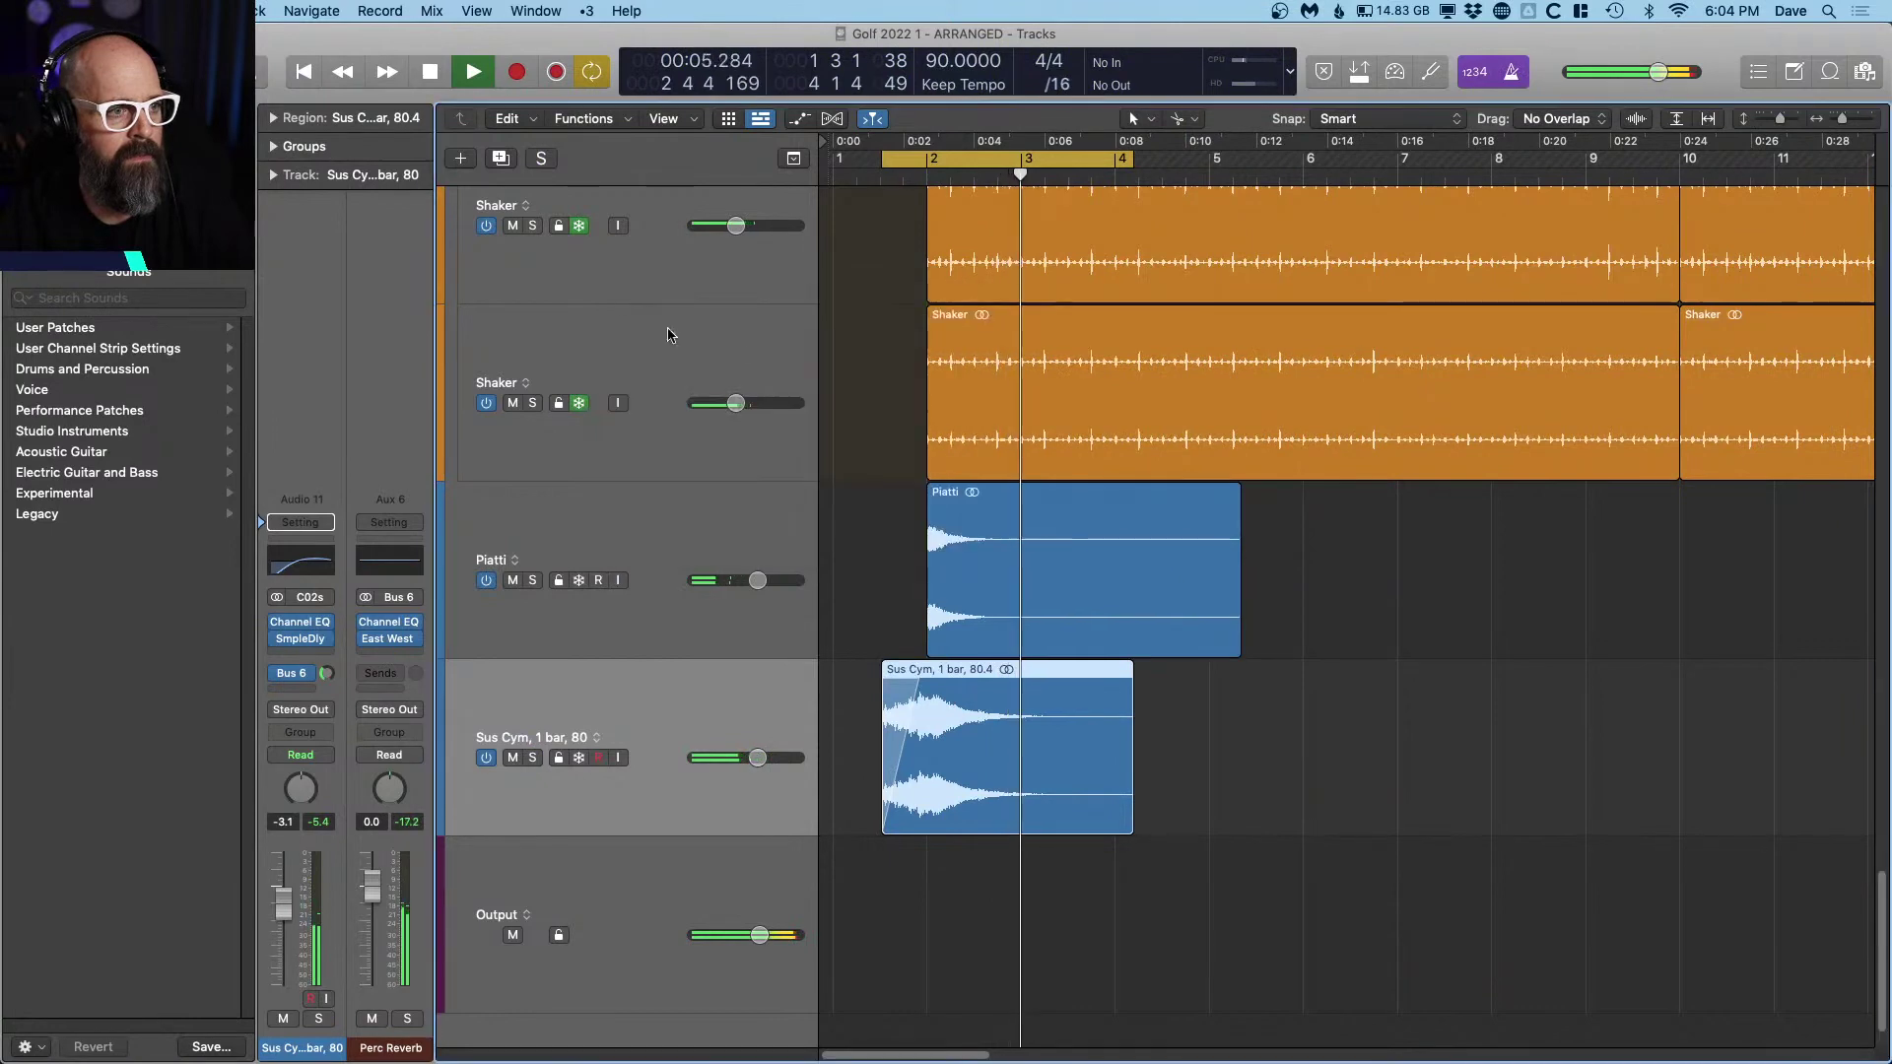
Step: Set the cycle range across all regions and audition the full arrangement's lead-in from bar 1
key("super+a")
key("super+u")
key("space")
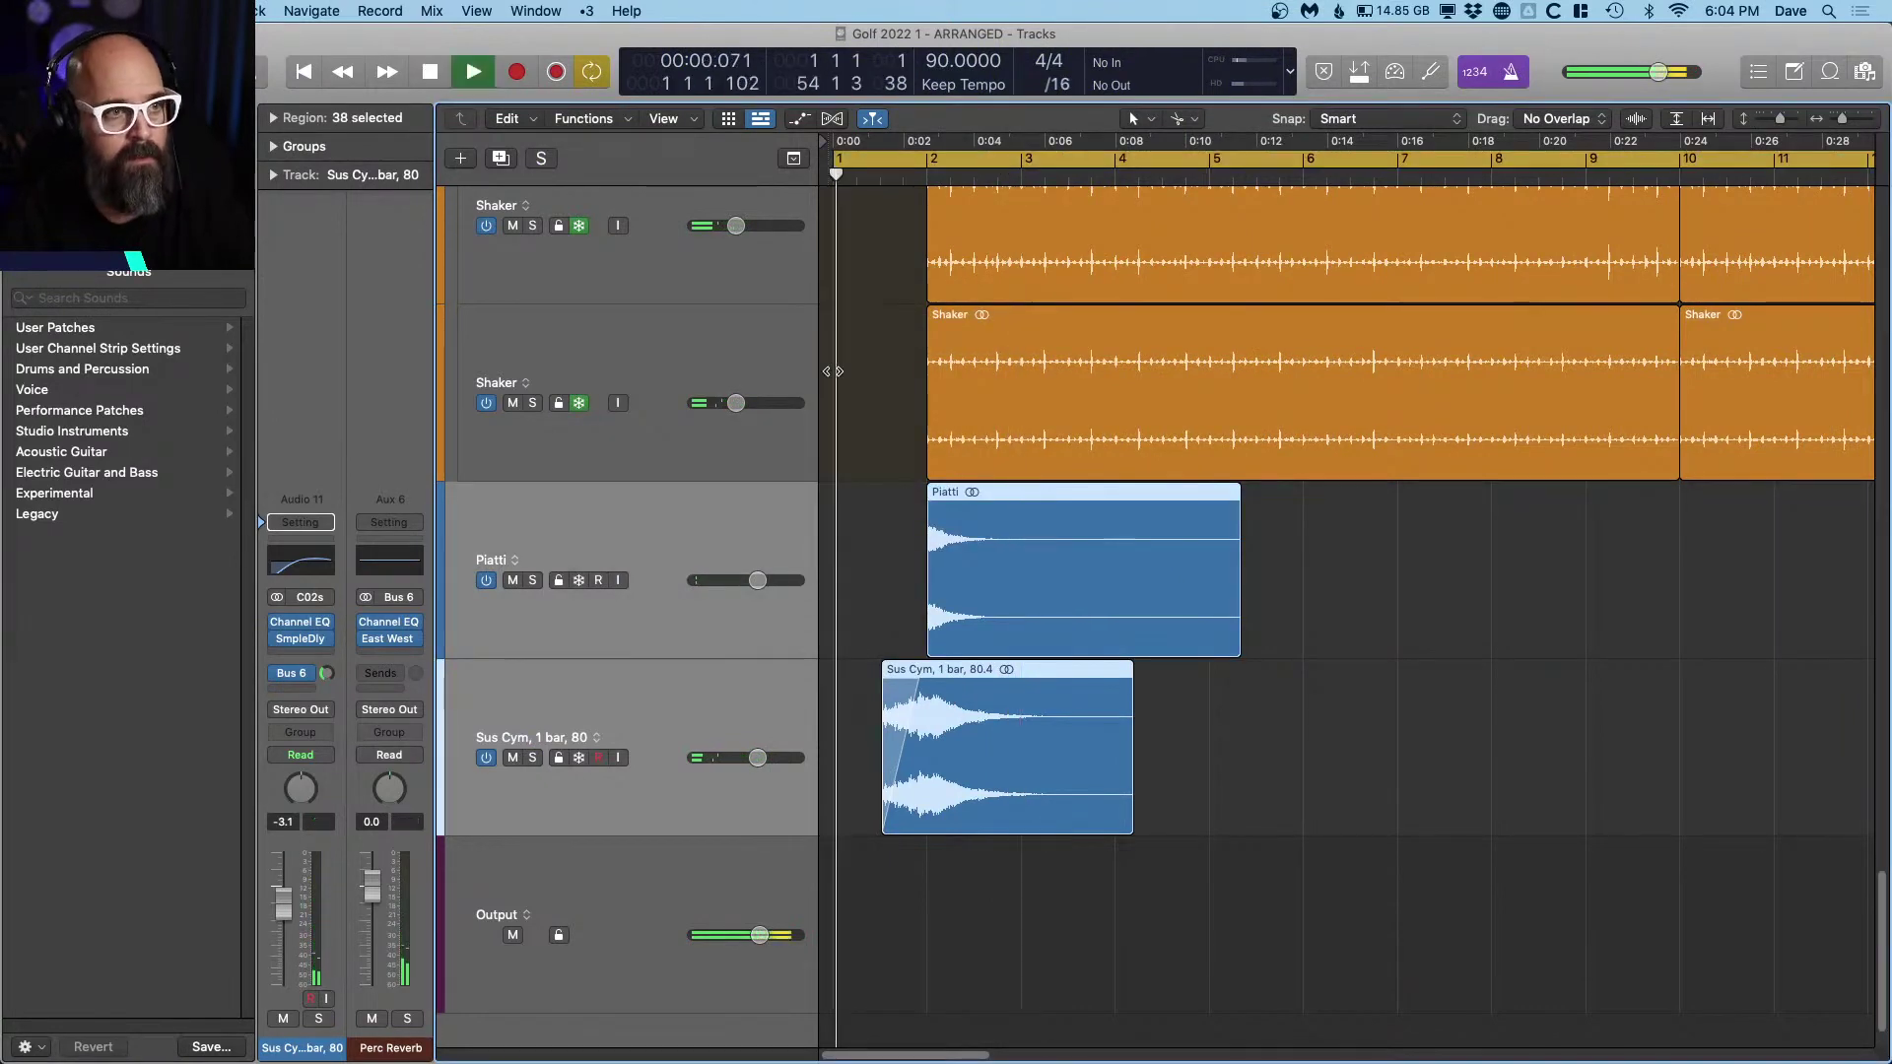
scroll(944, 380, "up", 5)
scroll(942, 384, "up", 5)
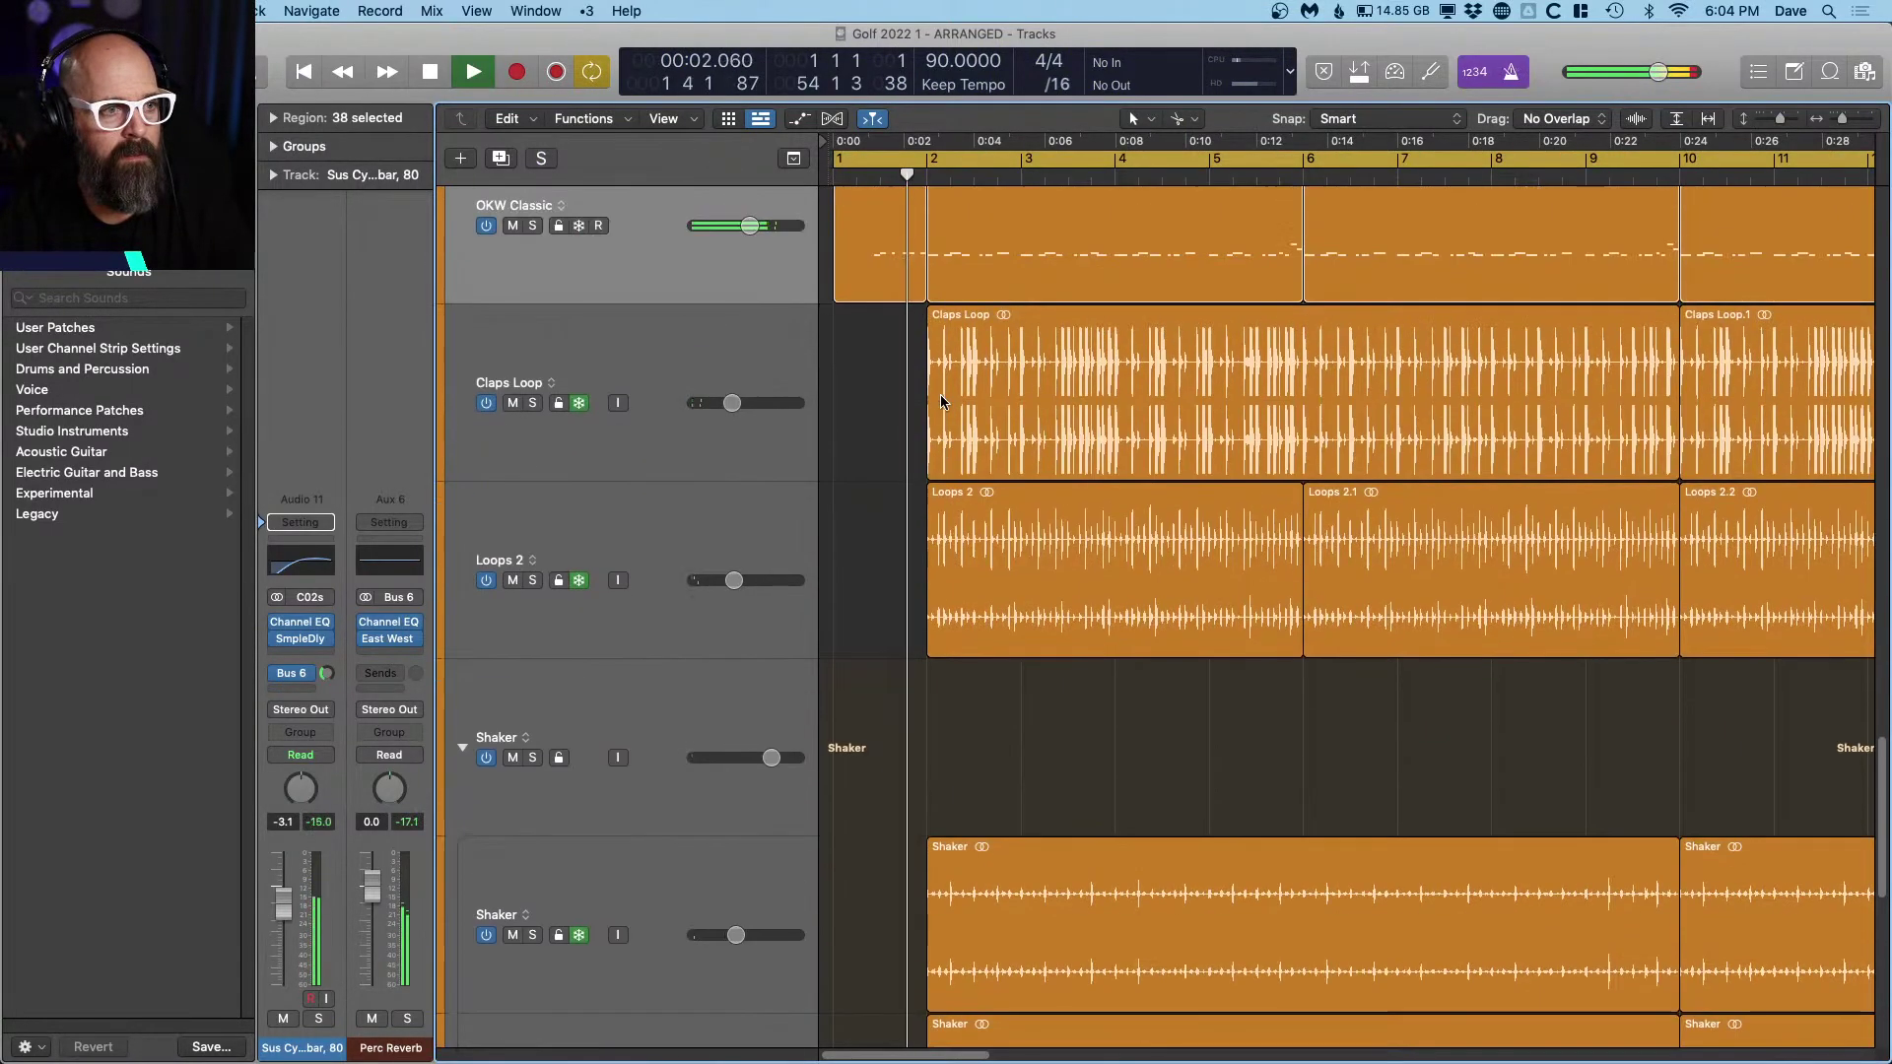
scroll(921, 551, "down", 10)
key("space")
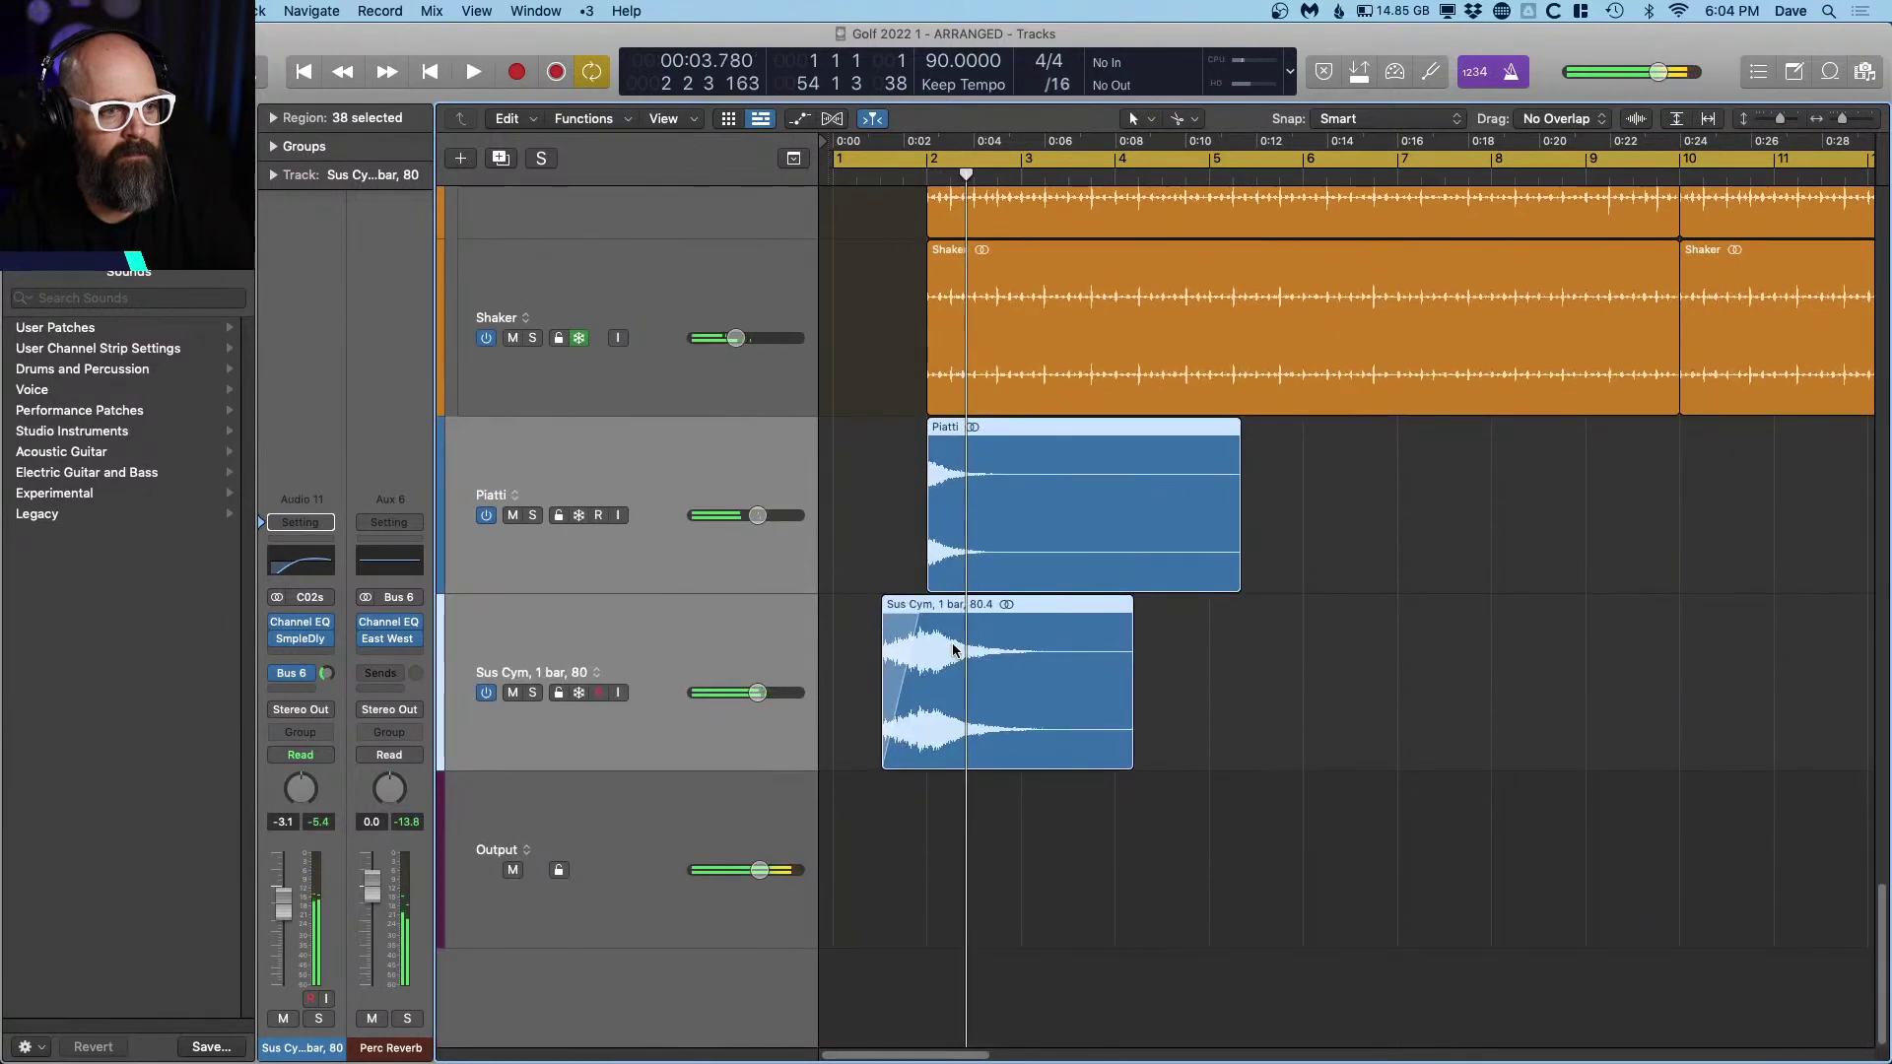
Step: Shift the Sus Cym region very slightly later near beat 3 of bar 1 and audition it in the mix
scroll(958, 655, "up", 10)
scroll(1015, 690, "down", 4)
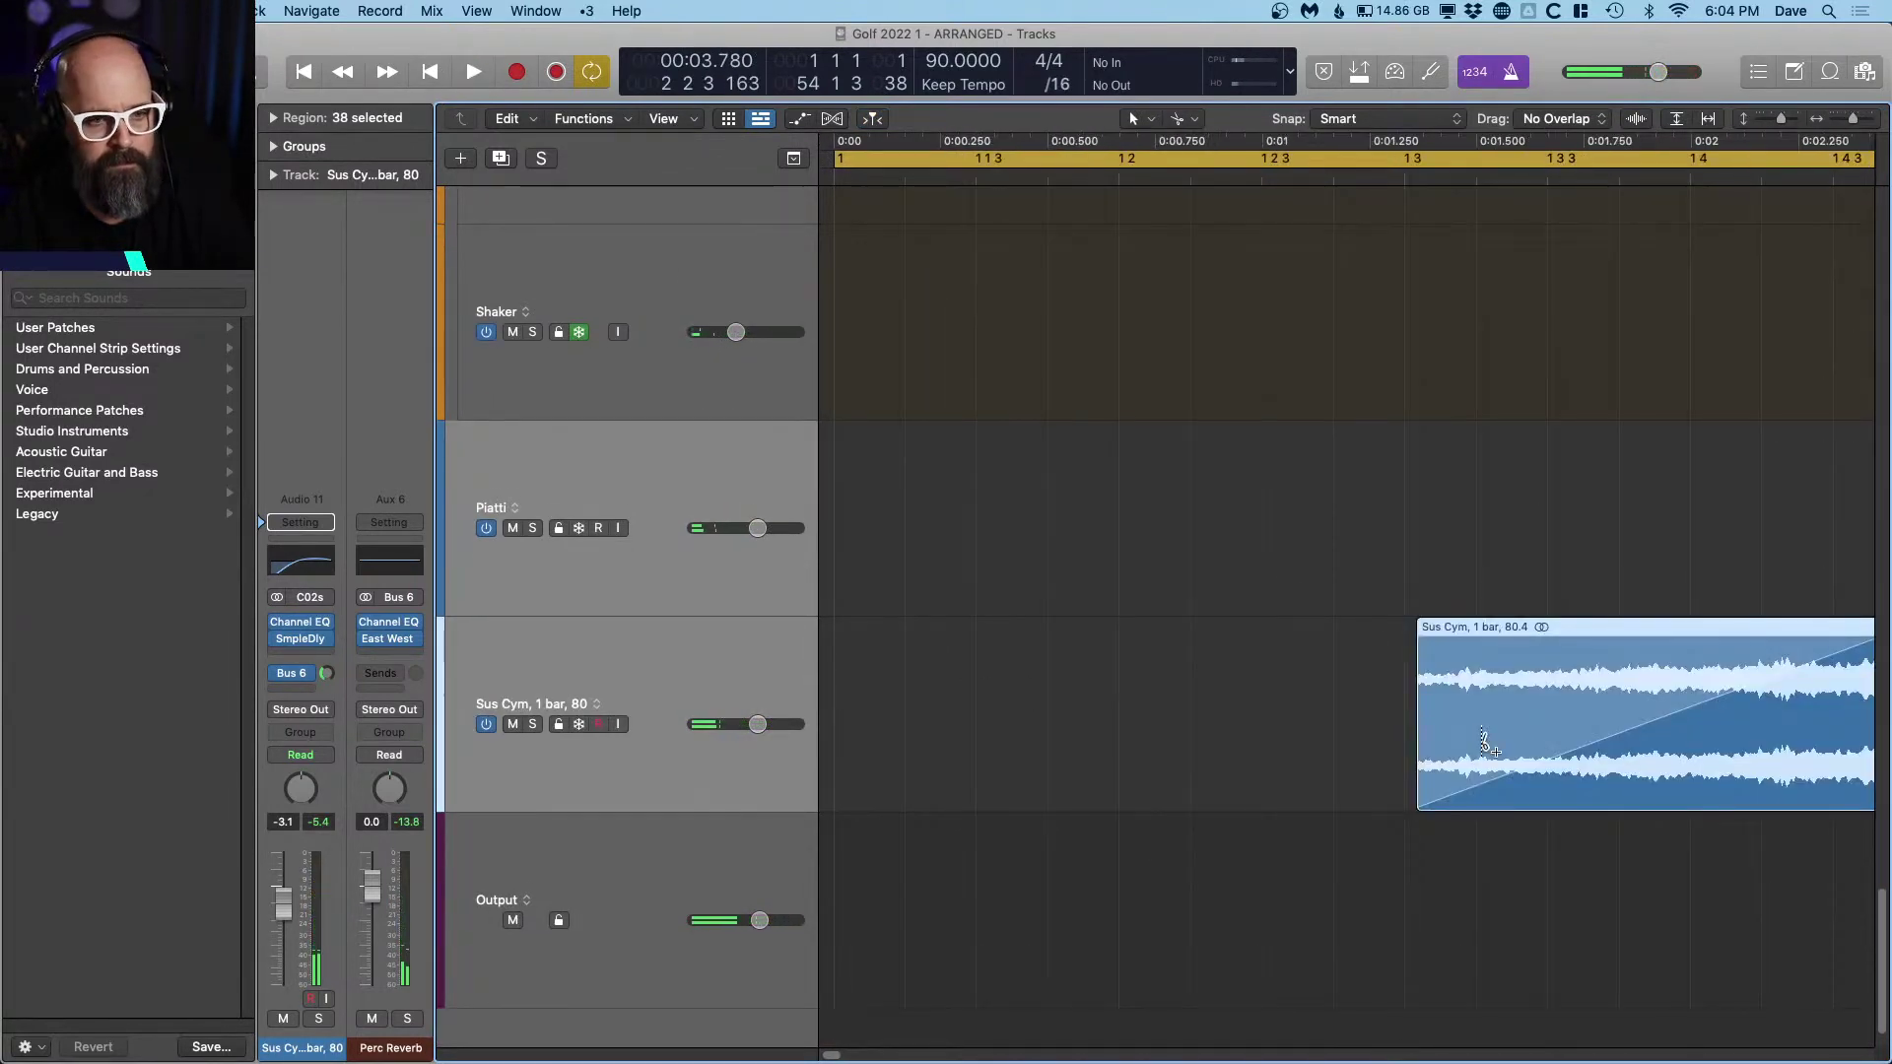
scroll(1485, 741, "up", 2)
scroll(1488, 747, "right", 3)
scroll(1642, 833, "right", 3)
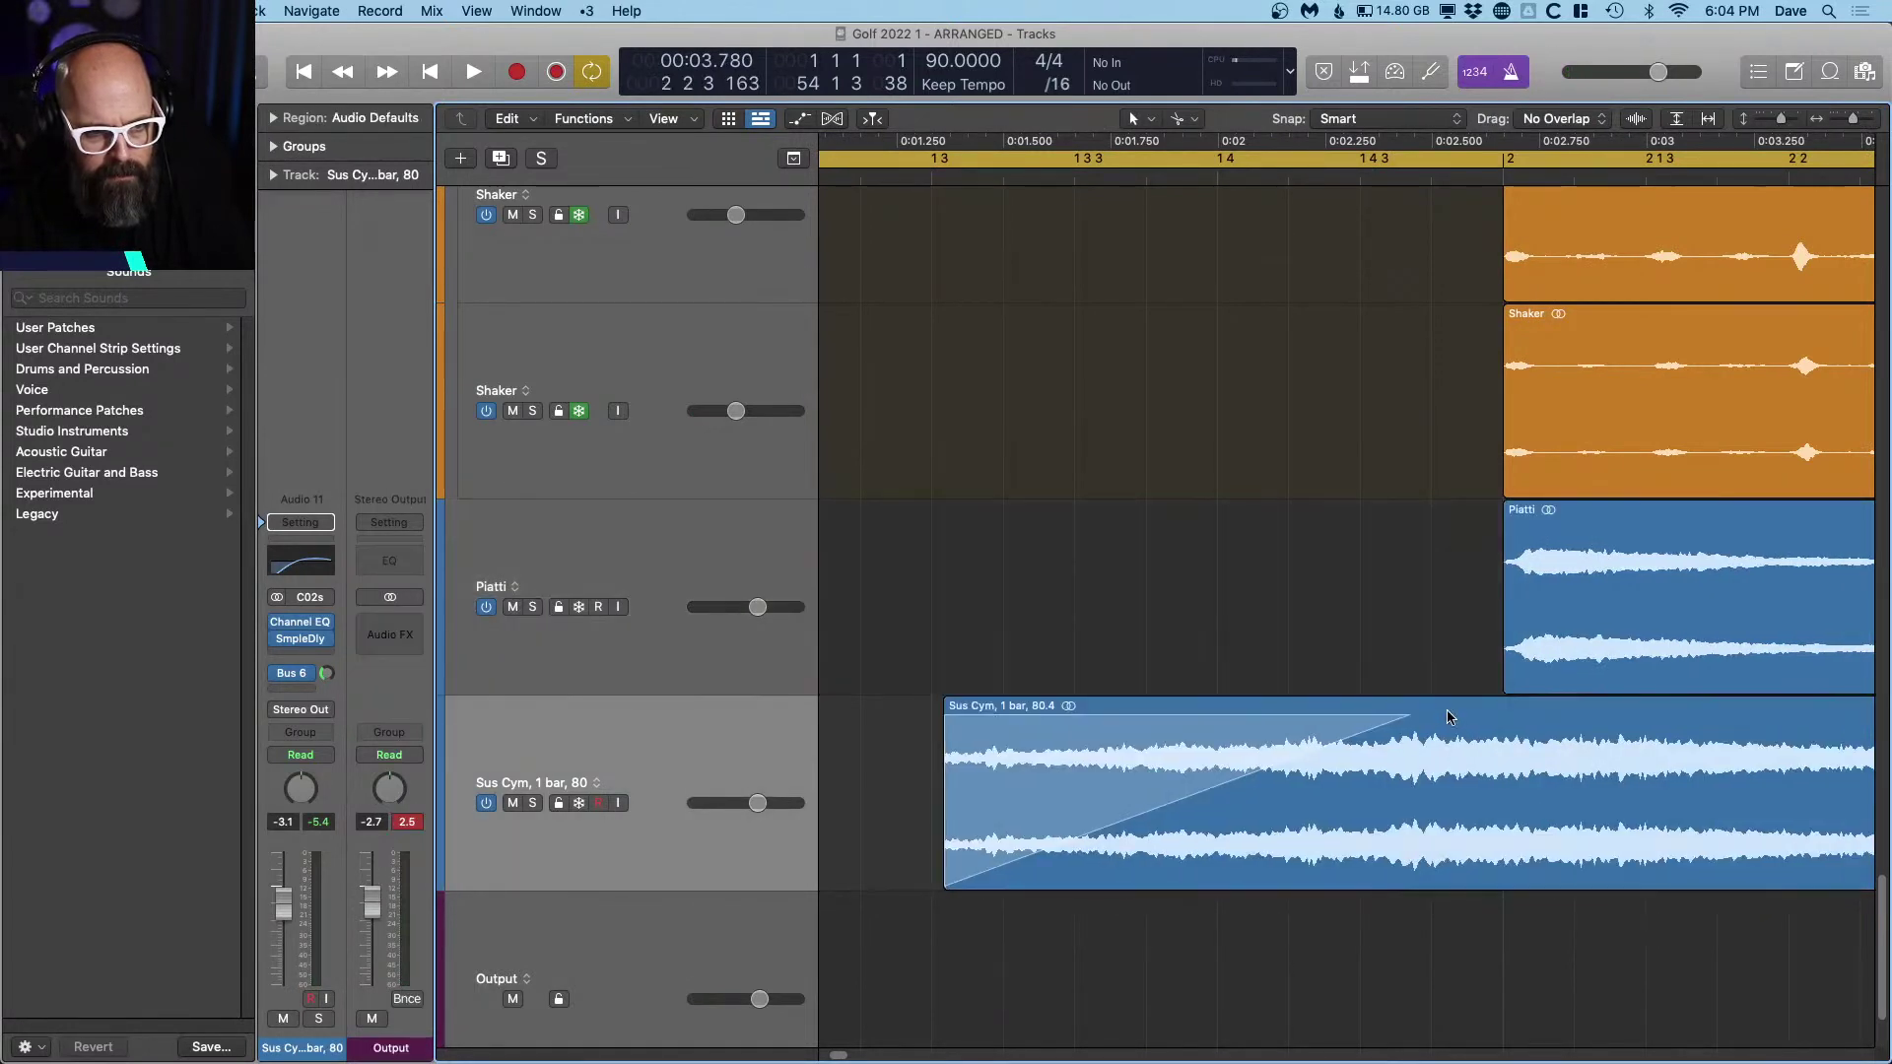
left_click(1461, 771)
key("space")
scroll(1439, 744, "down", 5)
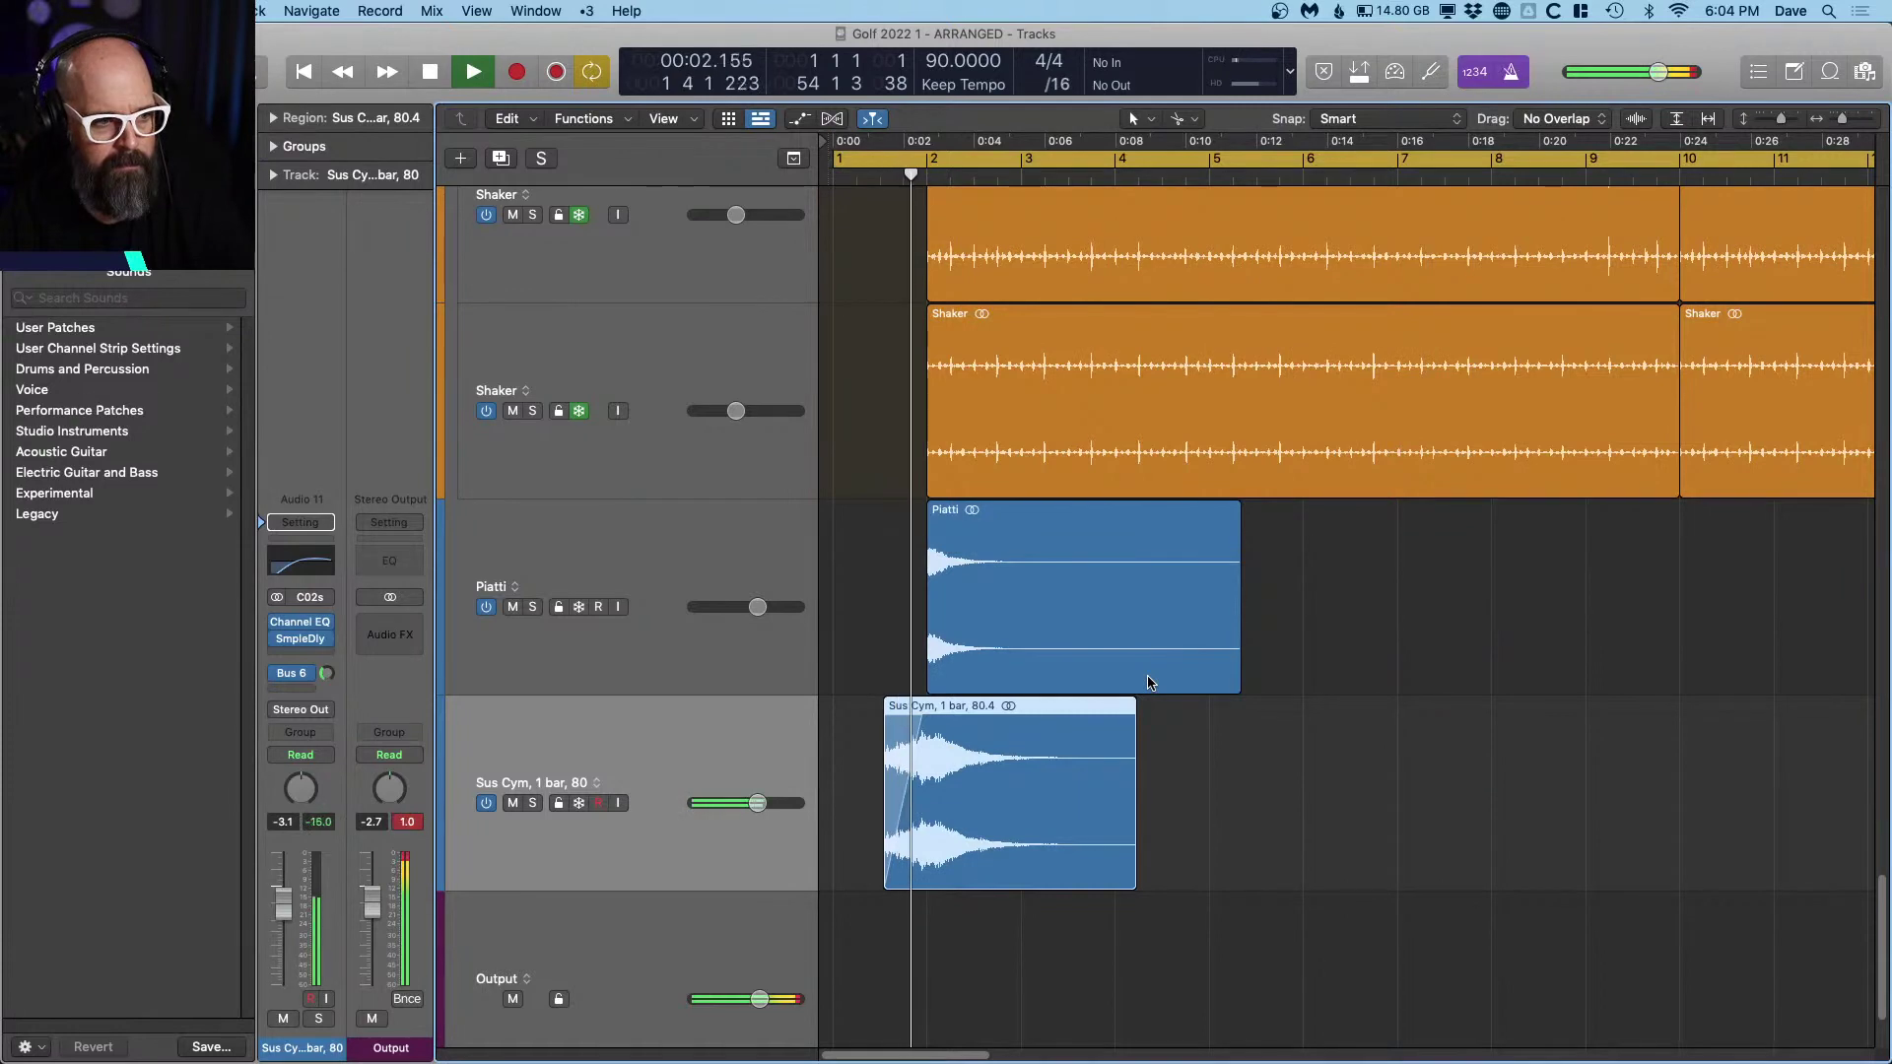
Step: Lower the Sus Cym track volume to -10.8 dB during playback and bring the OKW drum tracks into view
key("super+Up")
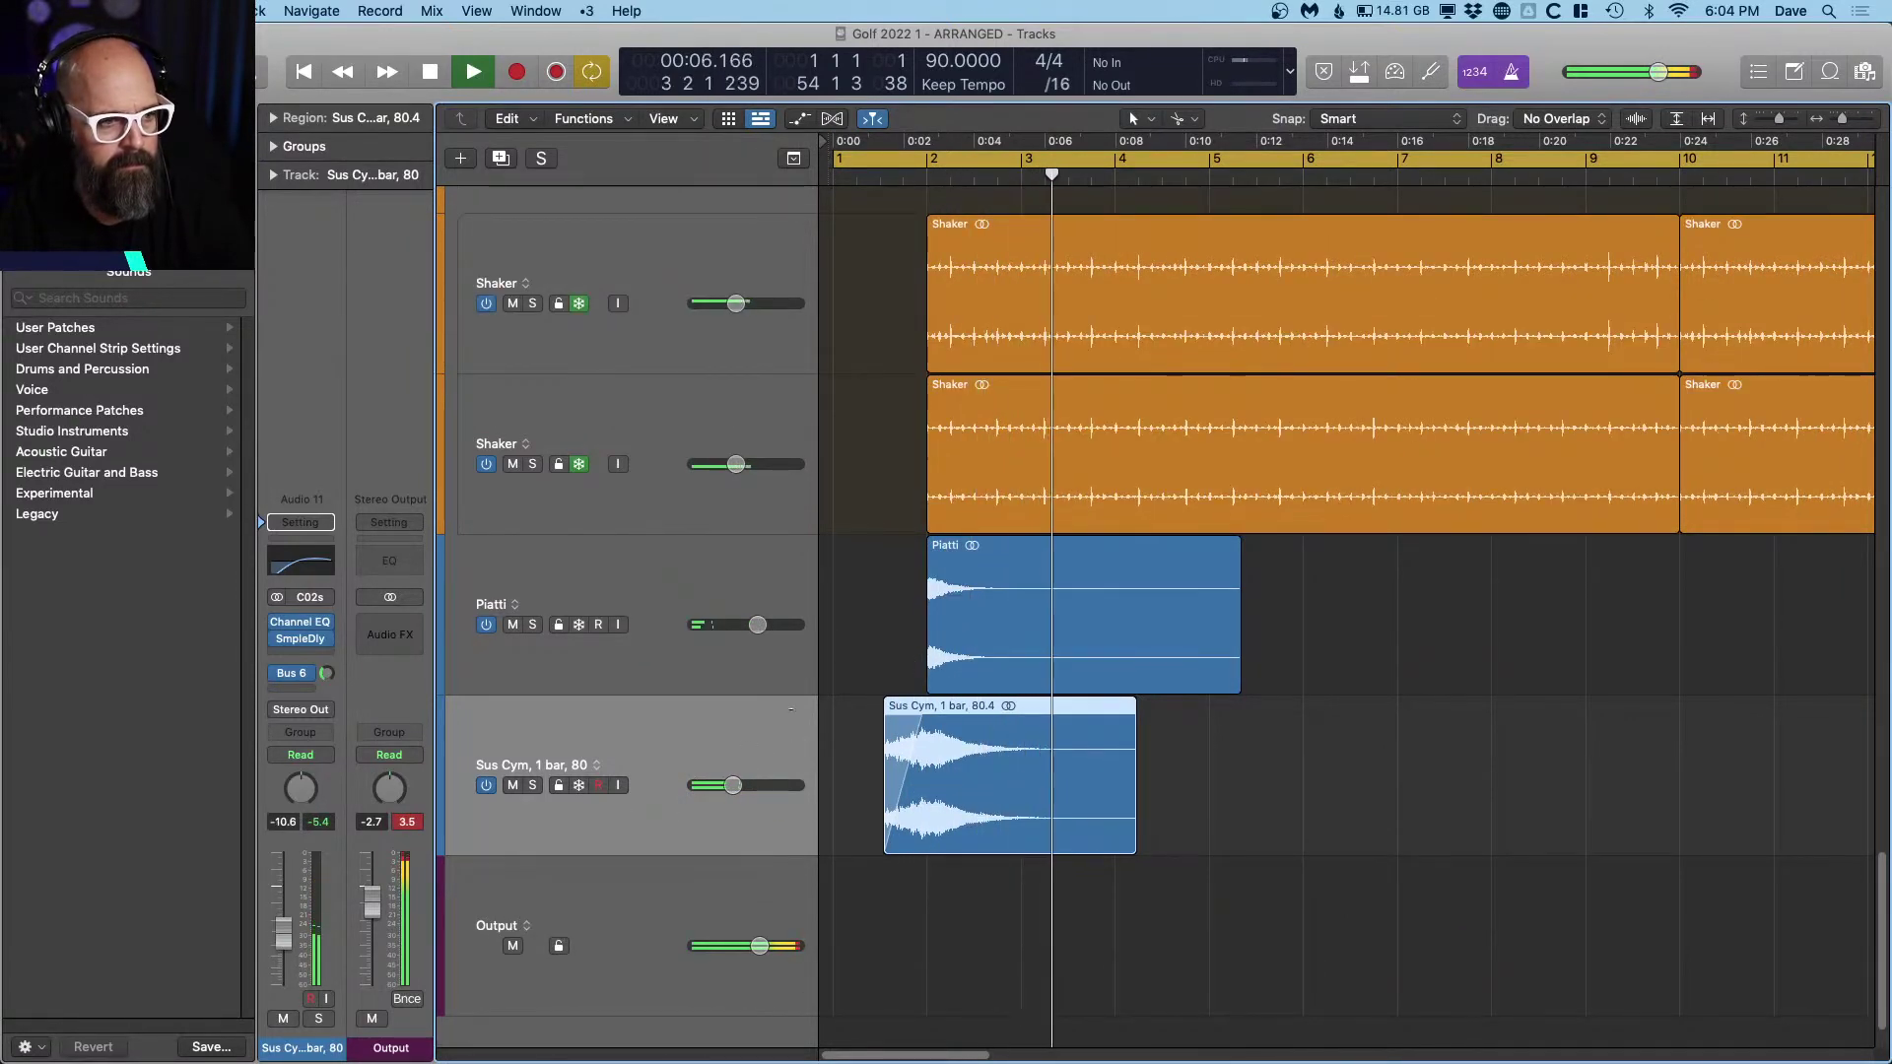
key("super+Up")
key("super+Up")
scroll(889, 406, "up", 3)
key("space")
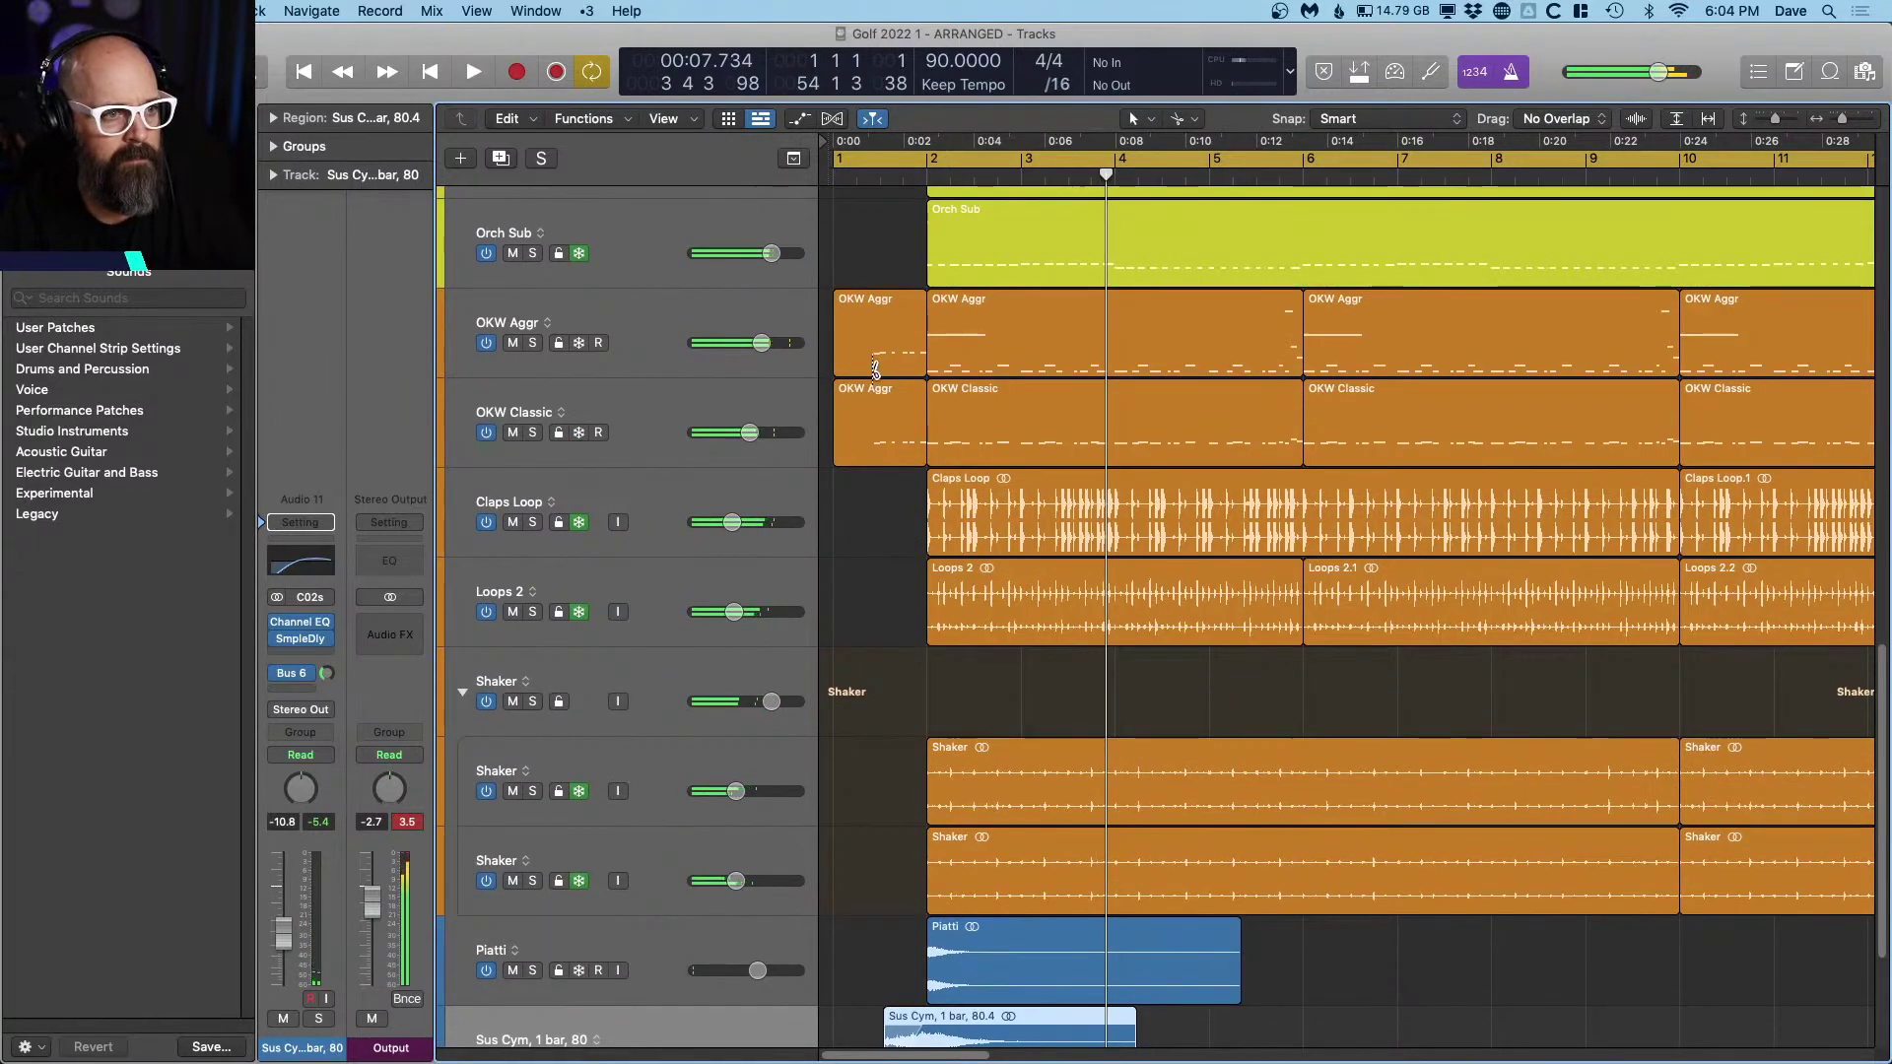
Step: Split the OKW Aggr and OKW Classic lead-in regions just before beat 3 of bar 1, delete the front parts, and loop the whole arrangement
left_click(874, 364)
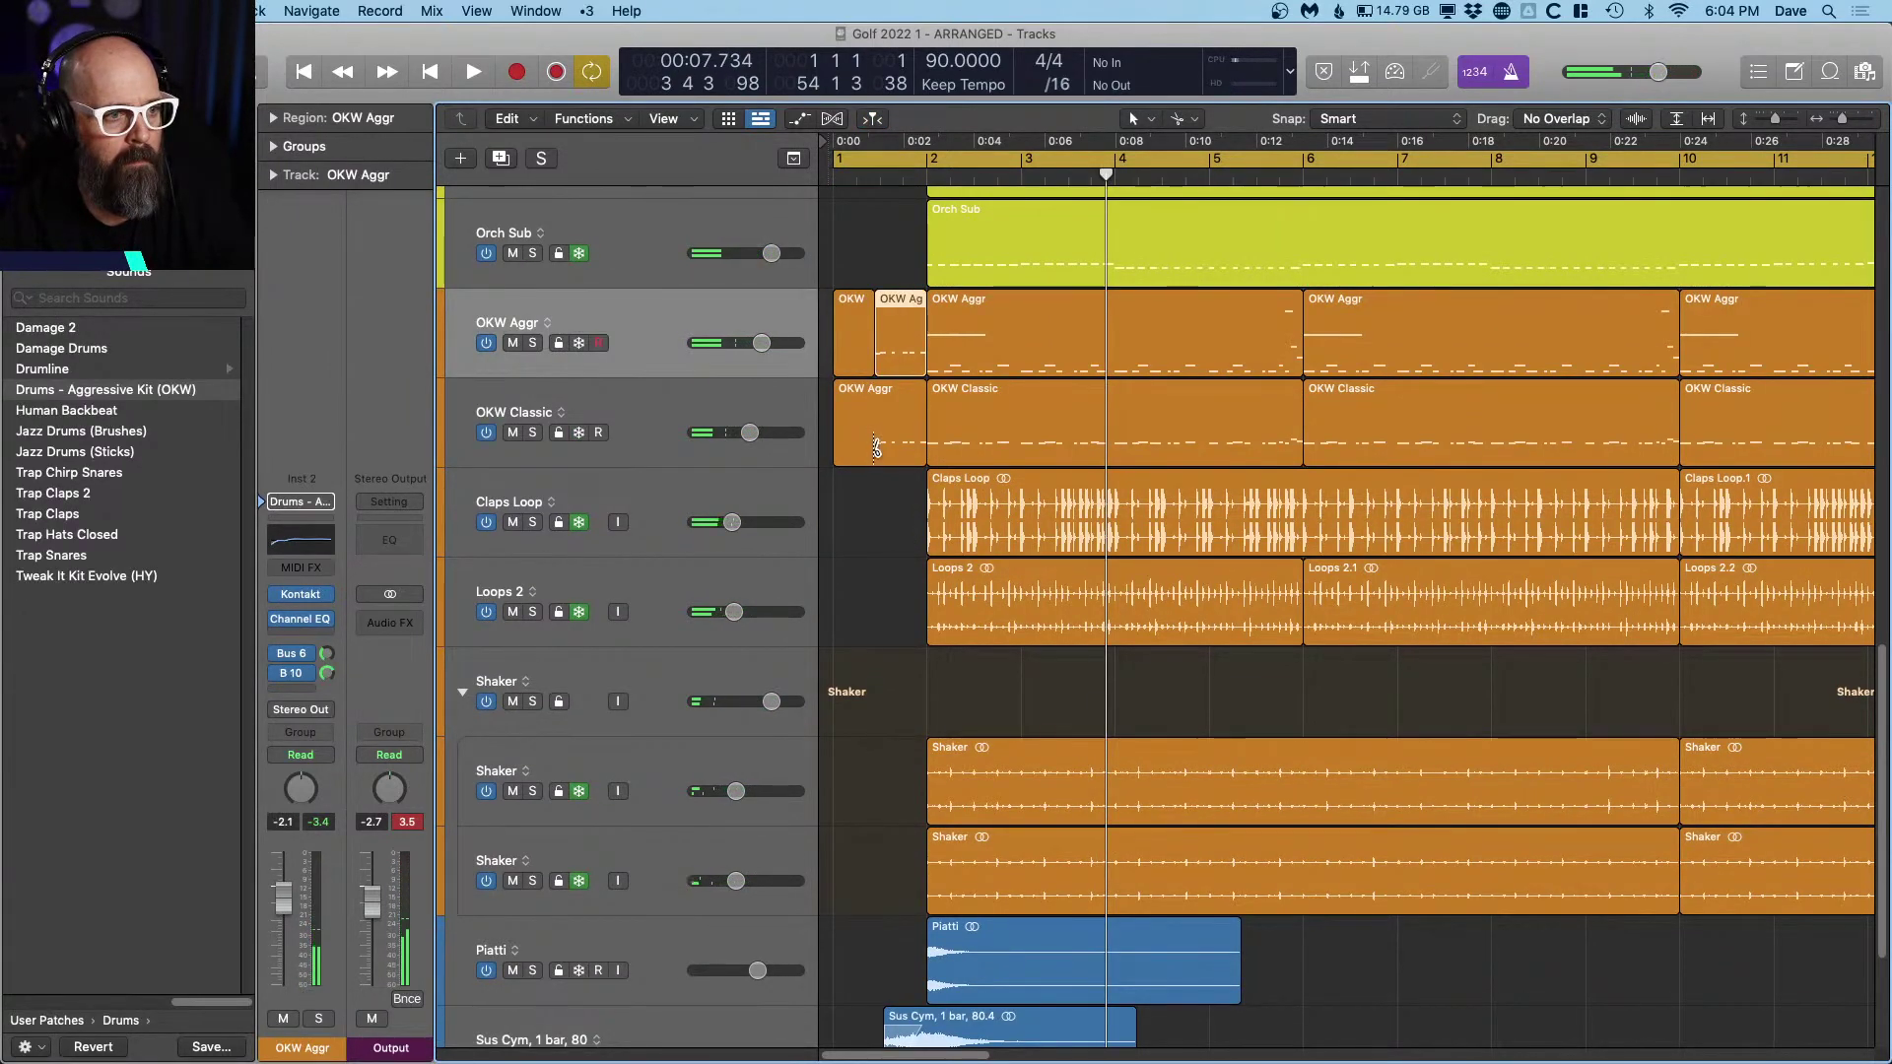
left_click(875, 446)
left_click(848, 319, "shift")
key("Delete")
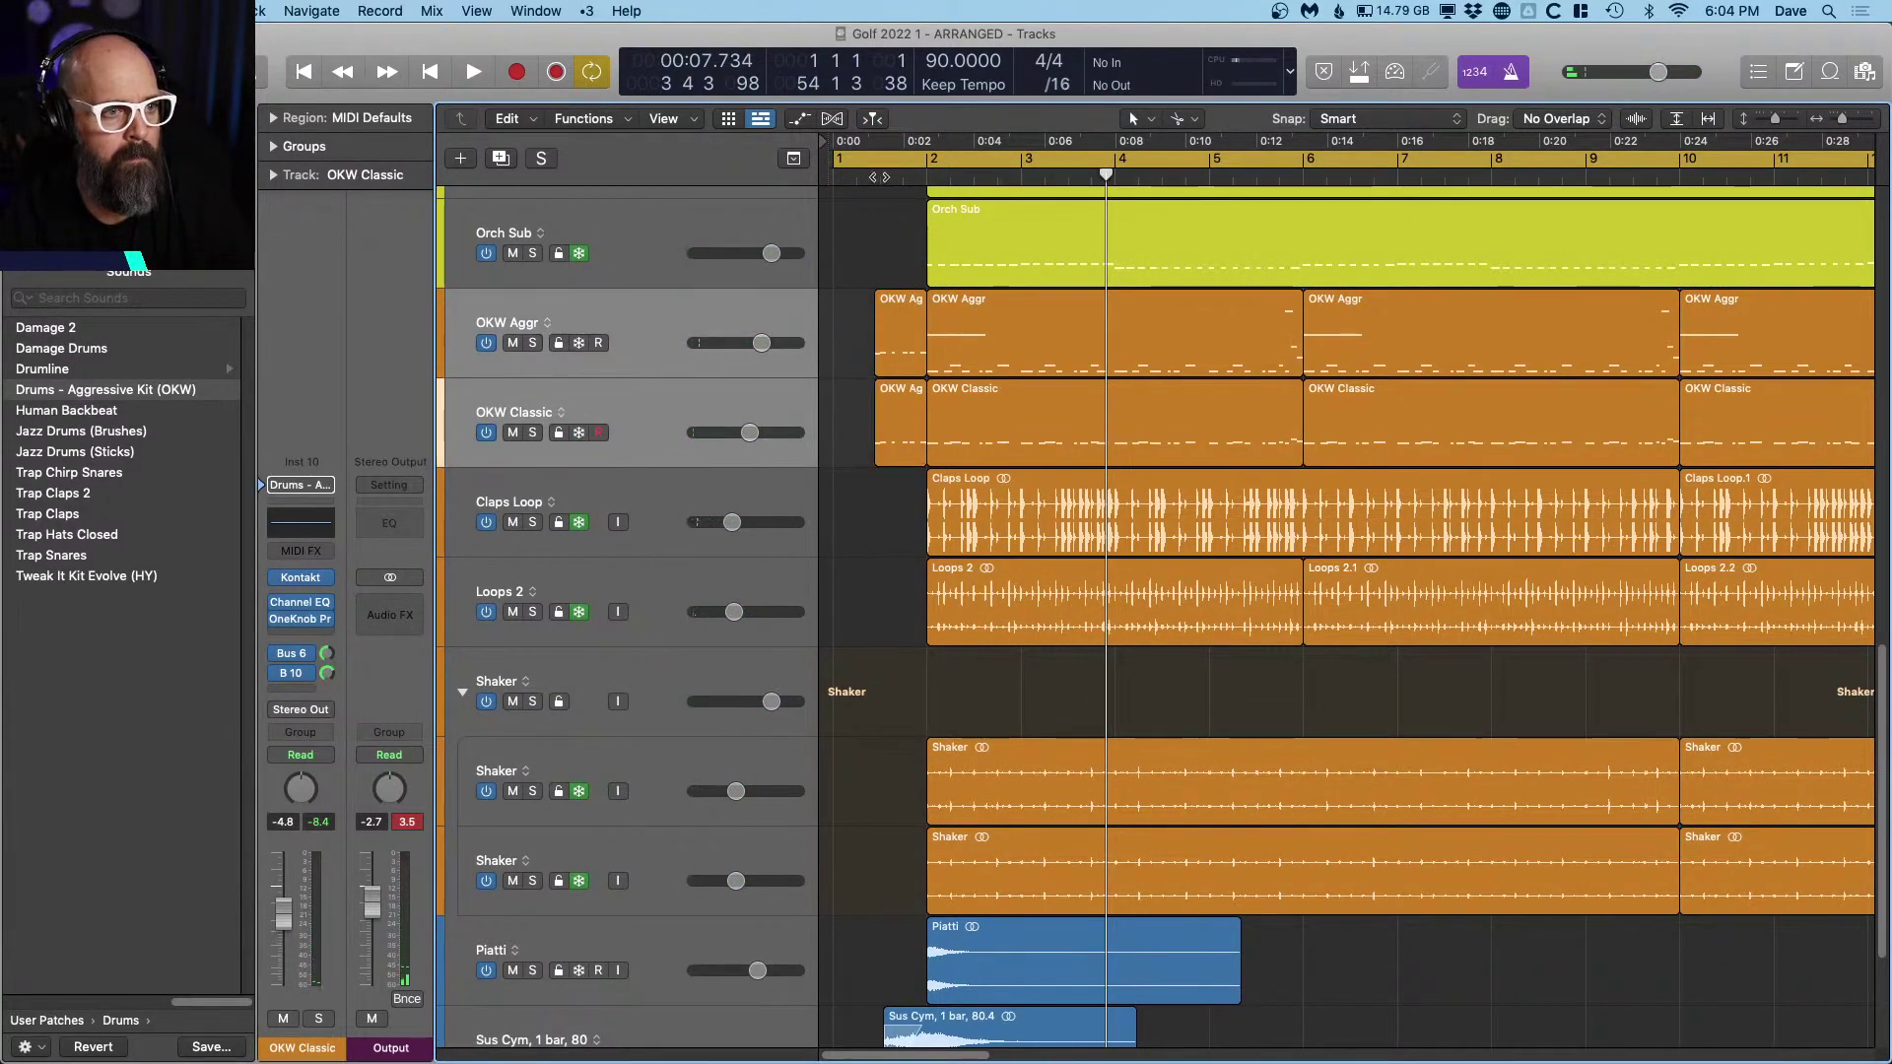
key("Return")
key("space")
key("super+a")
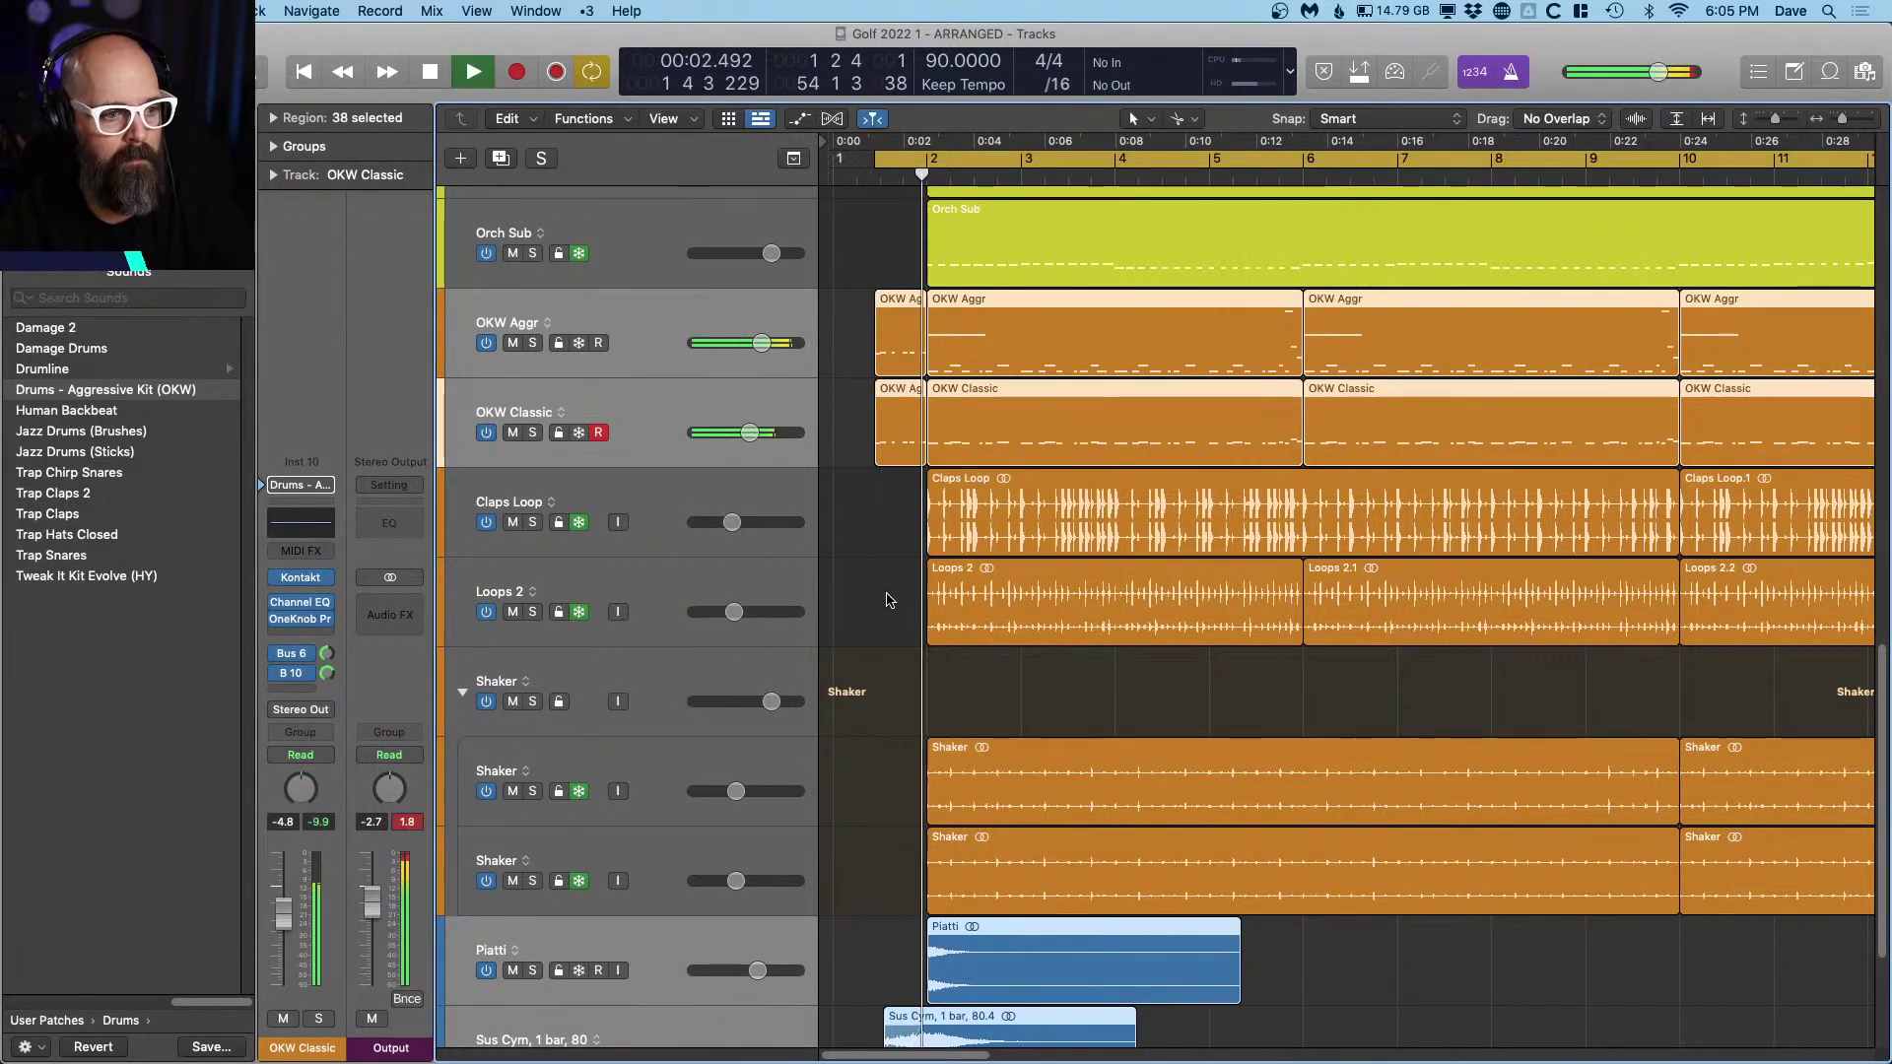
Step: Raise the Sus Cym track volume to -8.4 dB while the lead-in plays
scroll(914, 917, "down", 2)
left_click(907, 975)
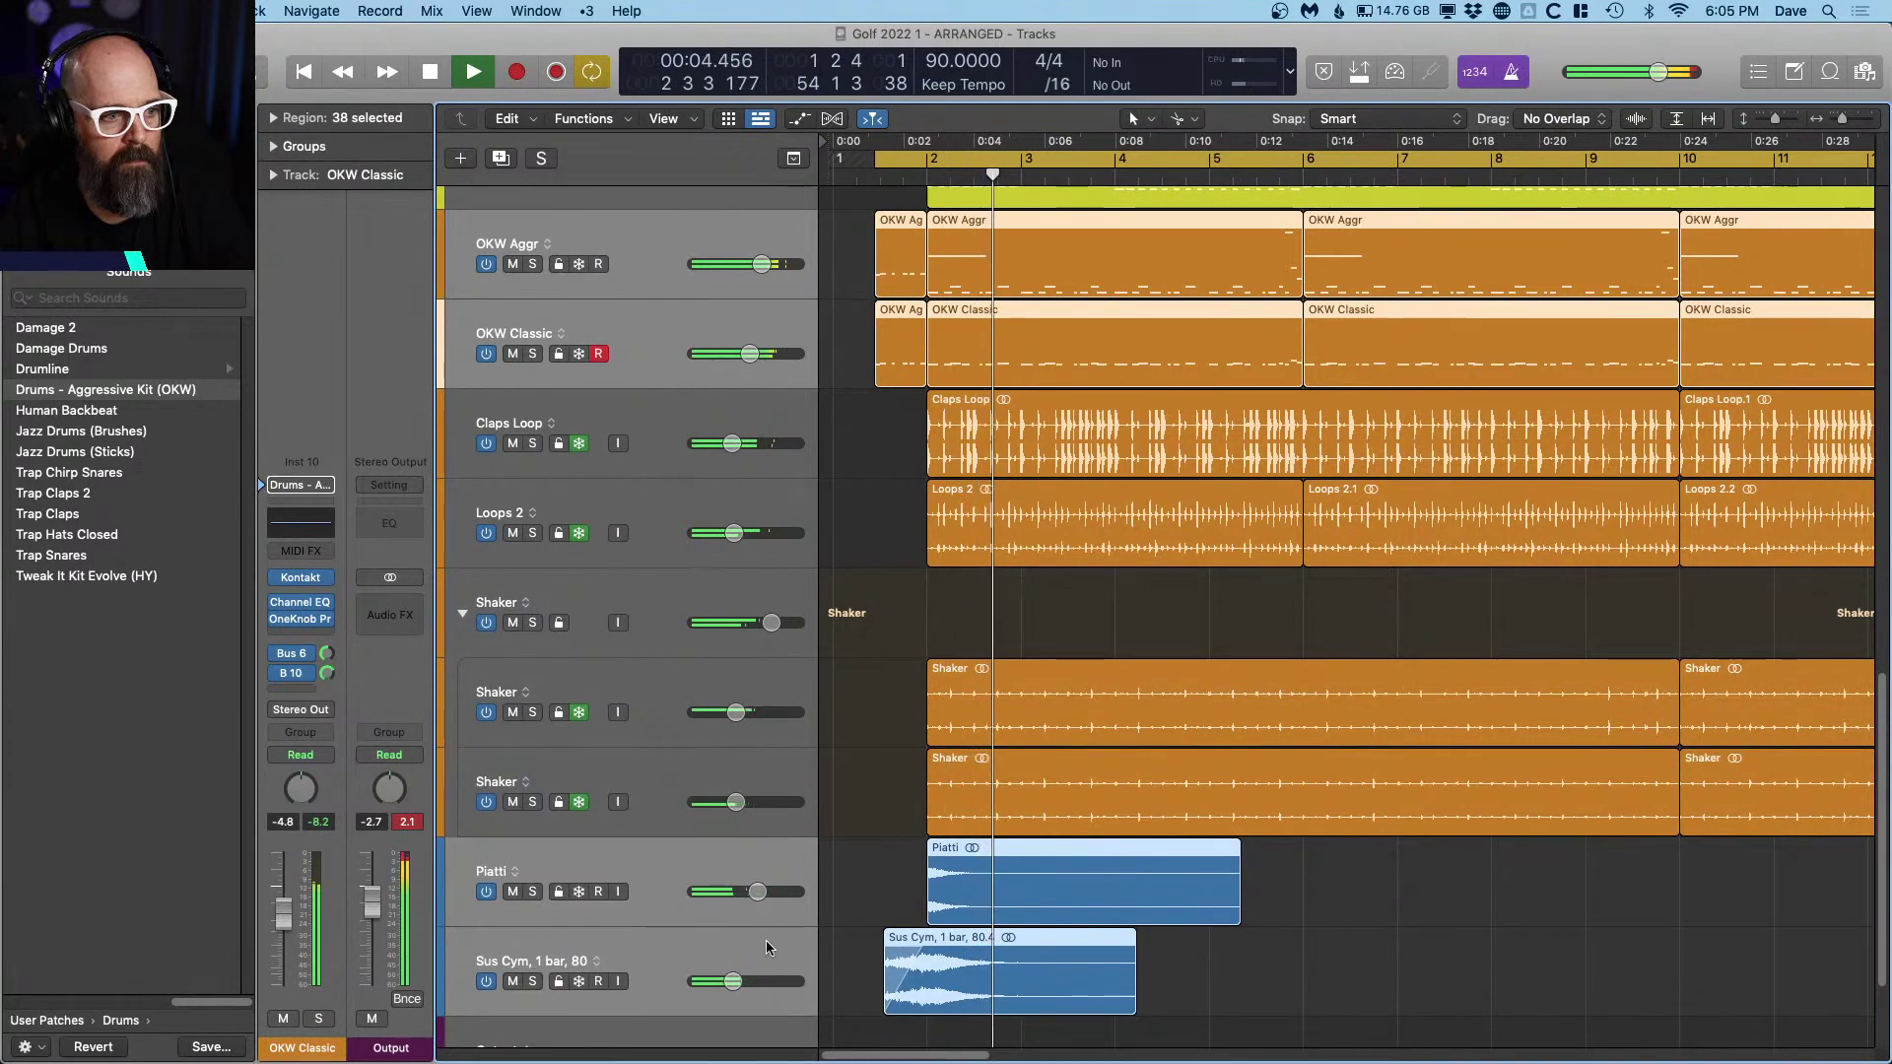
left_click_drag(734, 981, 738, 980)
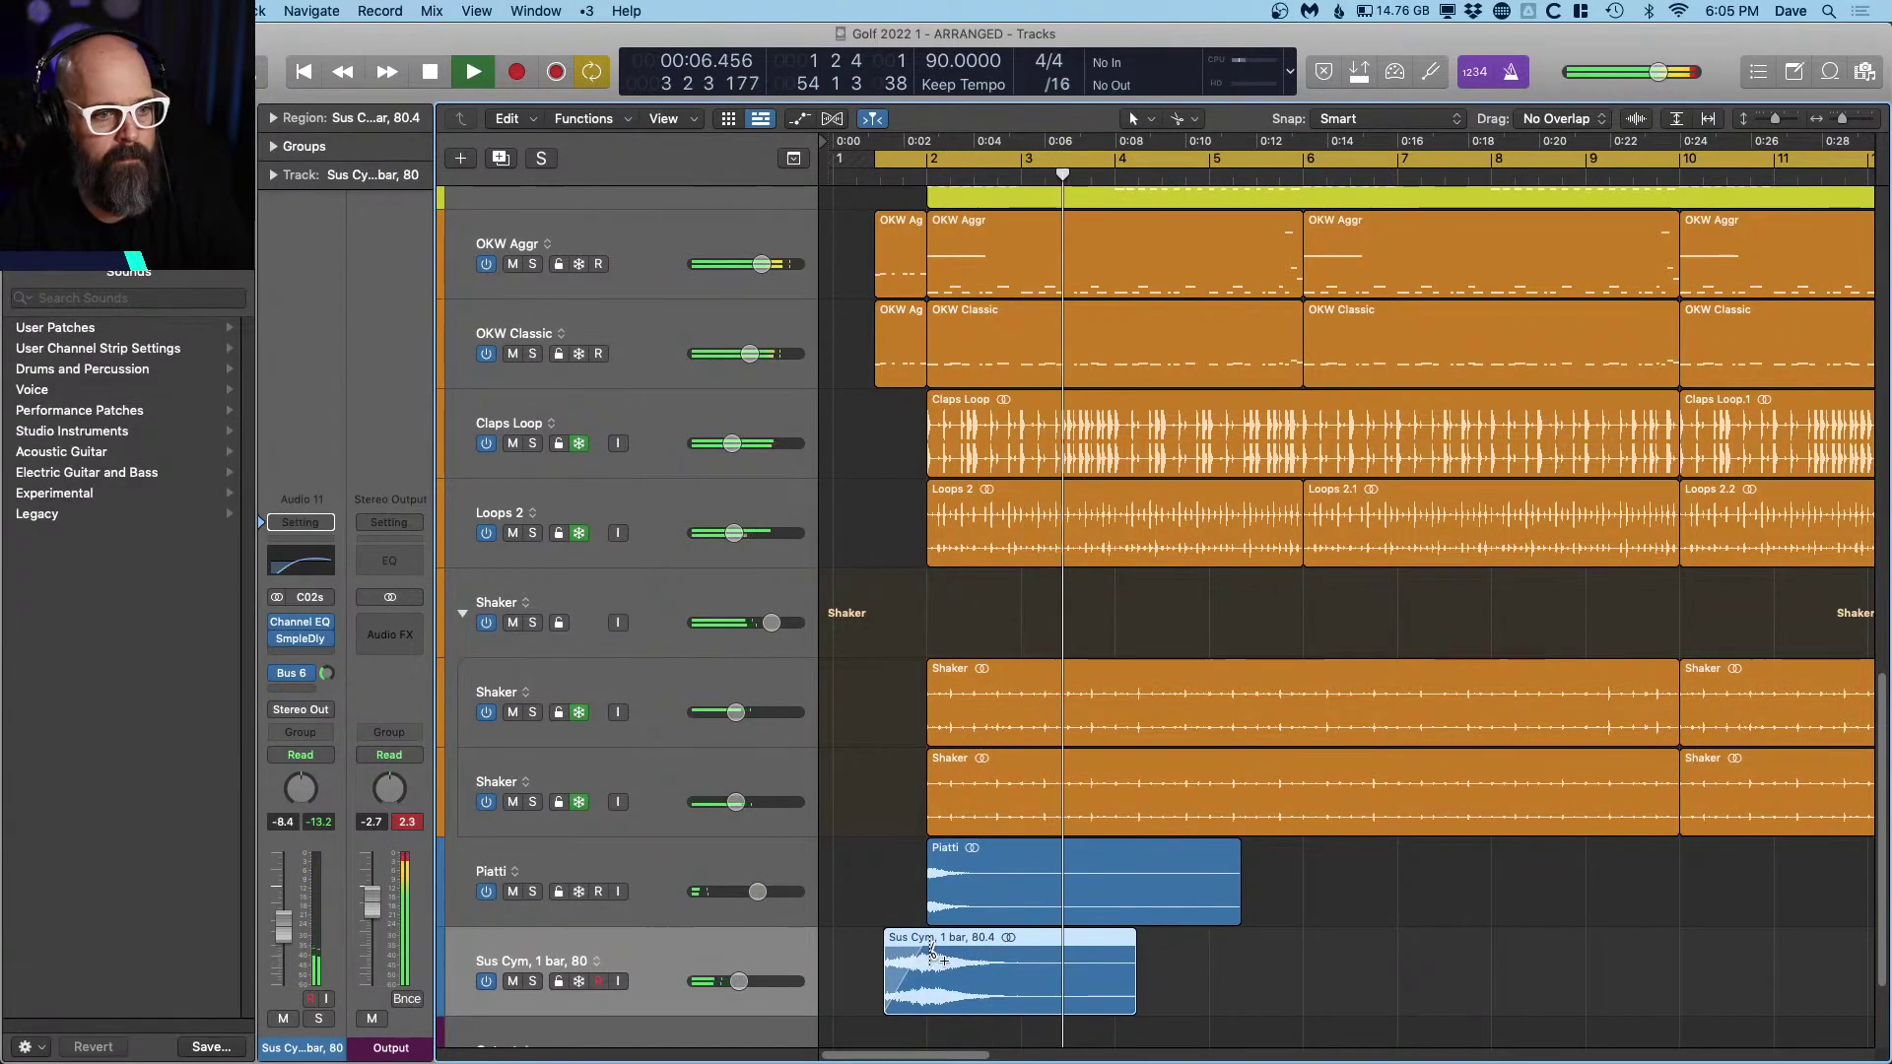
Step: Copy the Piatti crash every four bars, to bars 6, 10, 14, 18 and 22
key("super+Left")
left_click_drag(962, 892, 1157, 896)
key("space")
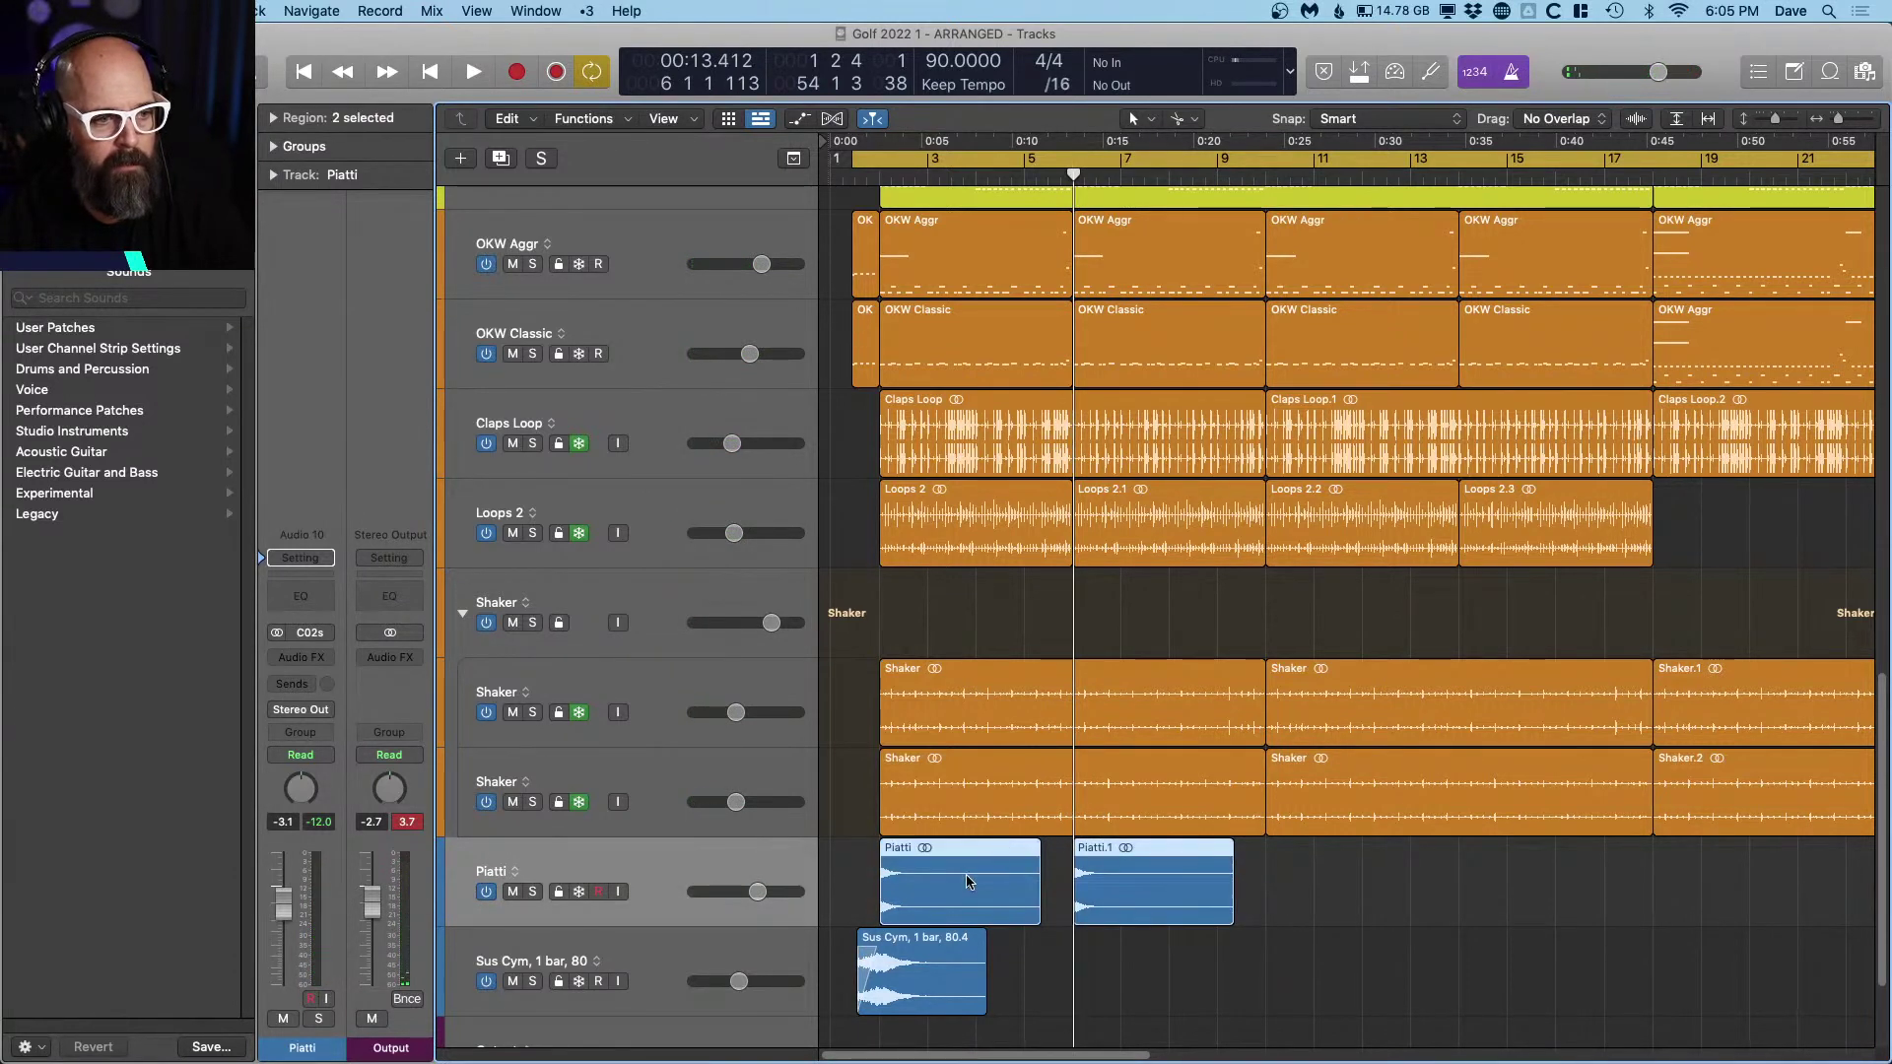
left_click_drag(966, 881, 1517, 882)
scroll(1337, 879, "right", 5)
scroll(1204, 912, "up", 2)
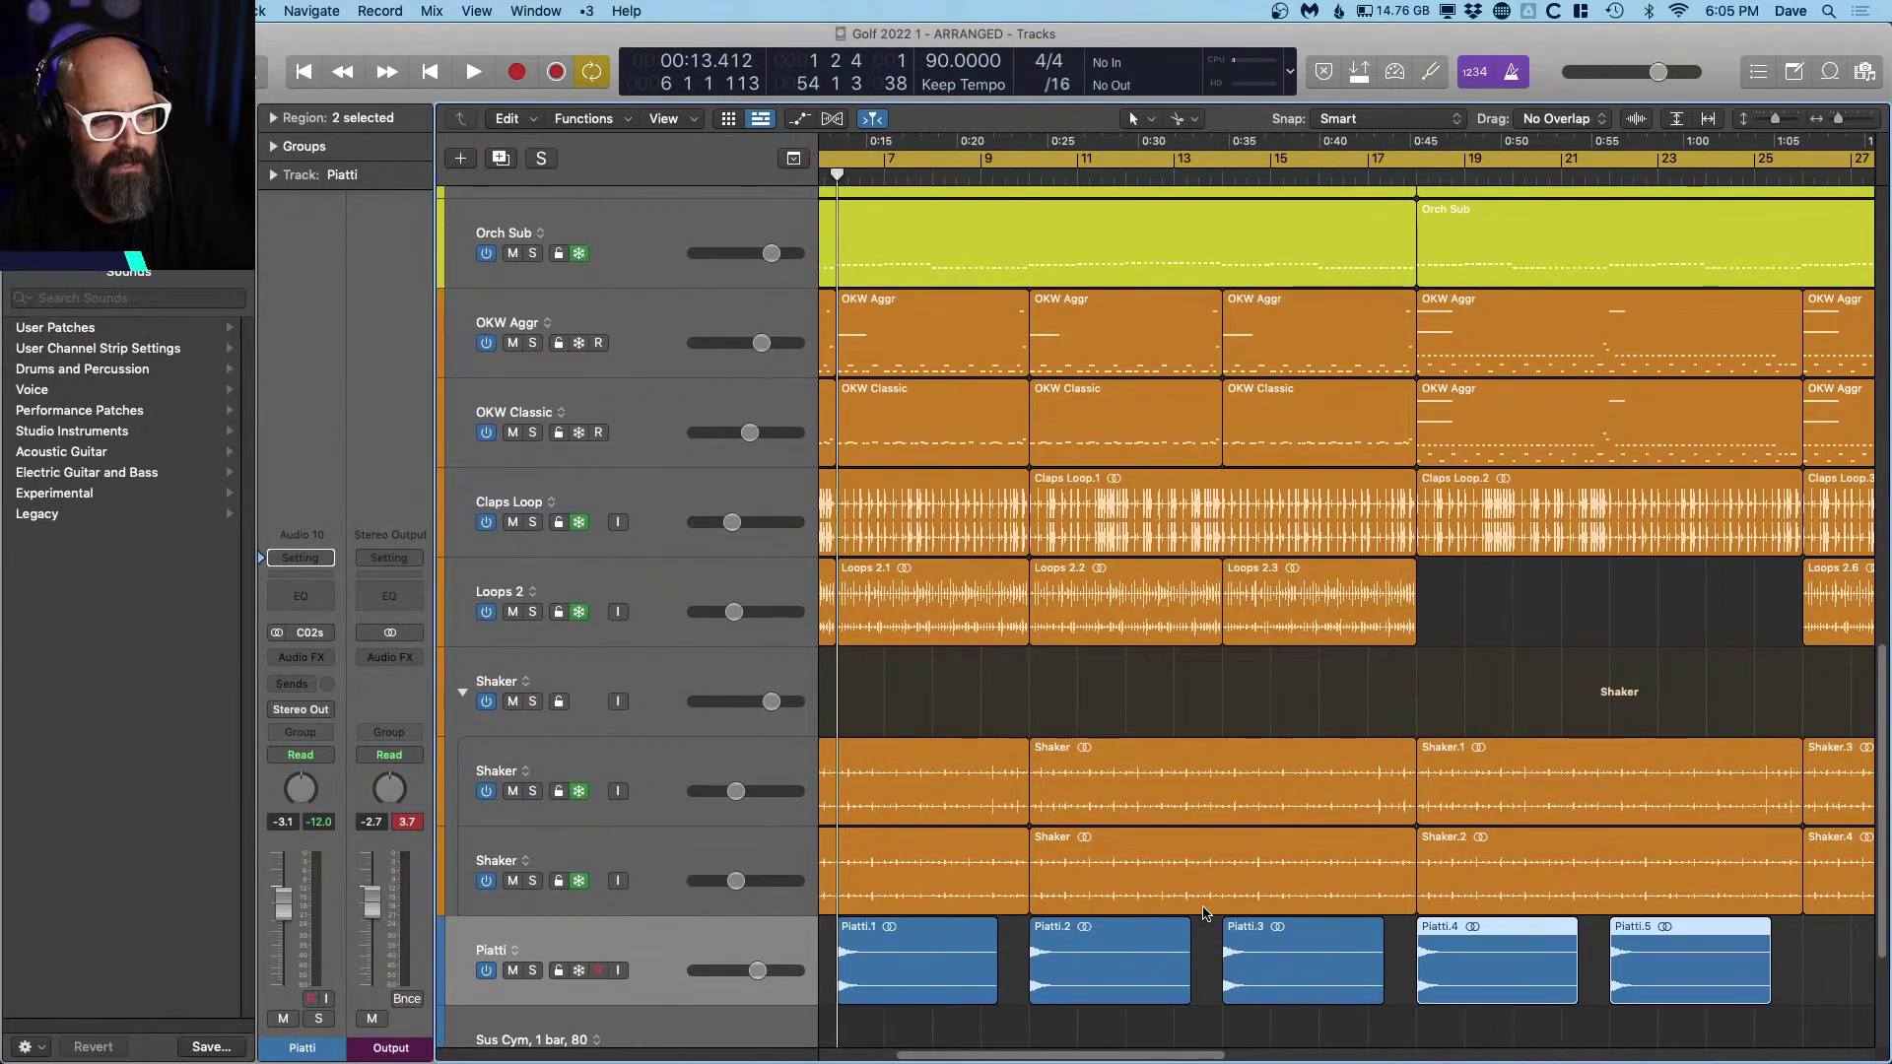
scroll(1205, 912, "up", 3)
scroll(1204, 913, "down", 5)
scroll(1204, 912, "left", 3)
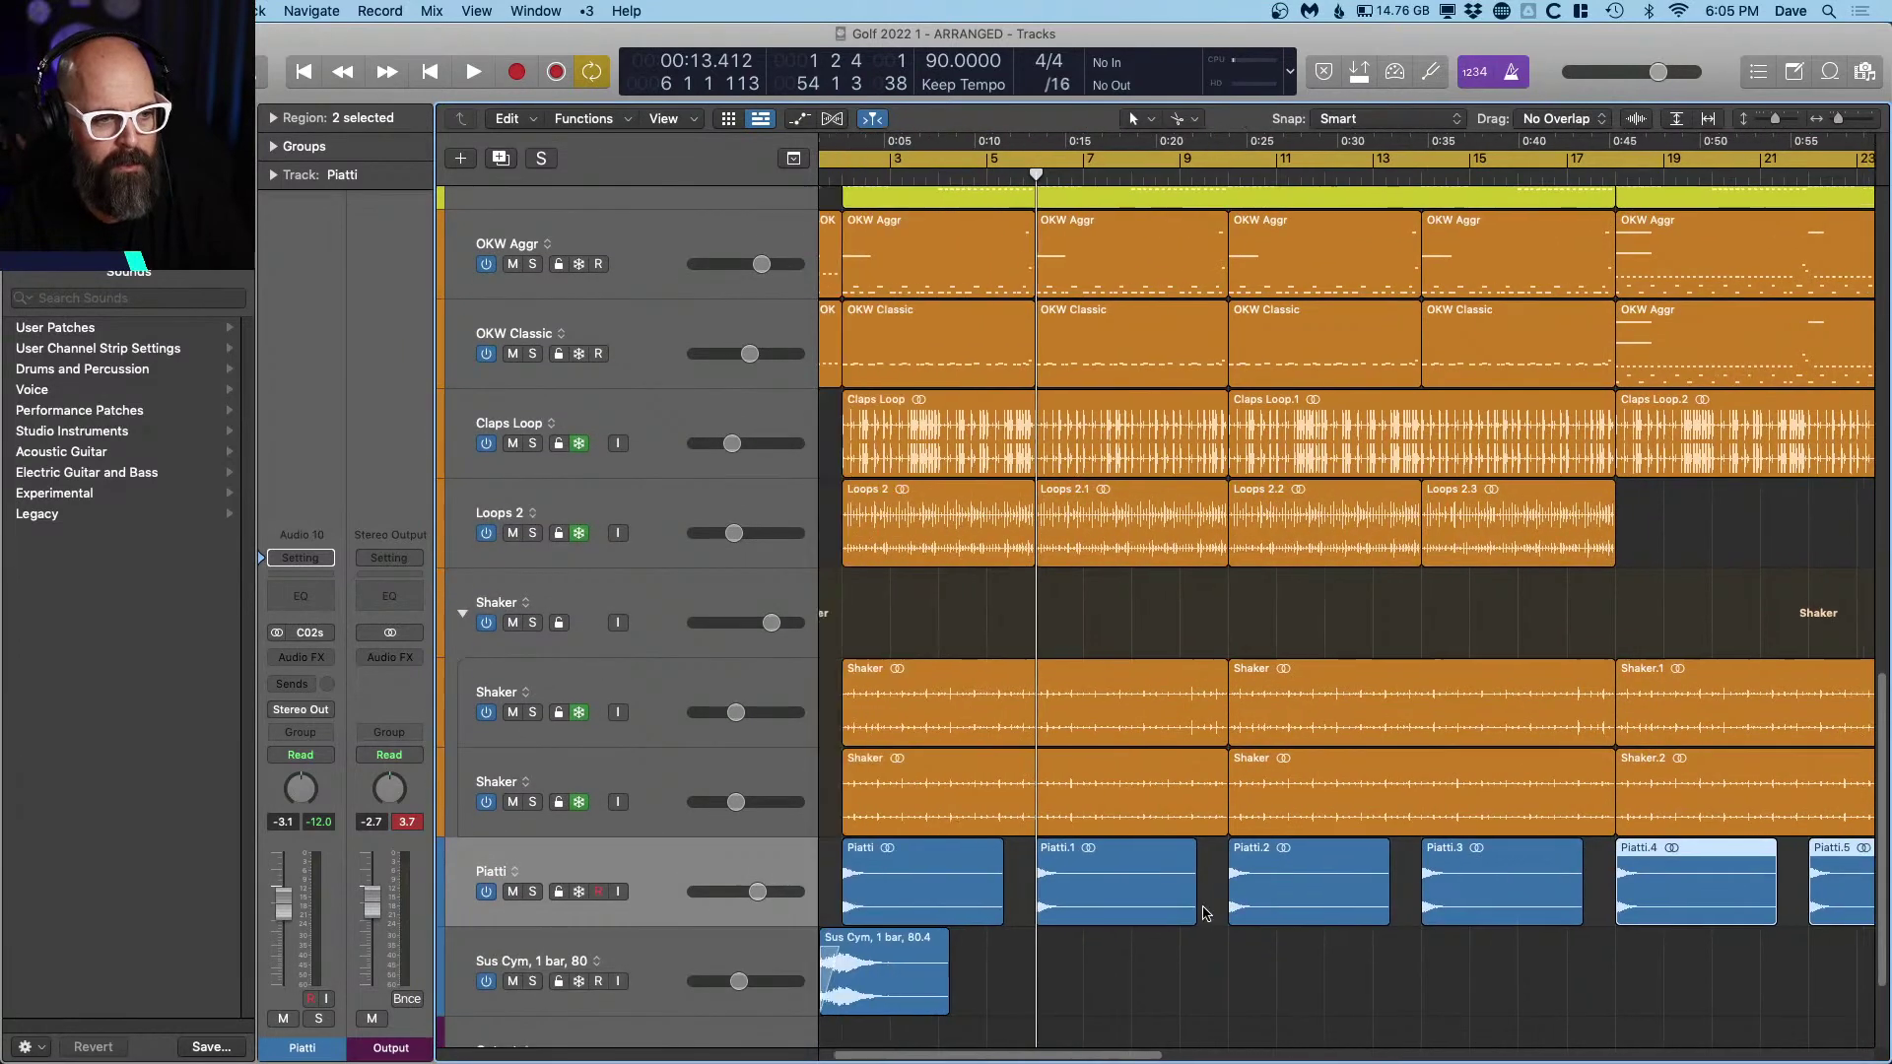
Step: Copy the Sus Cym swell and place the copy so it leads into bar 18
scroll(1205, 913, "left", 1)
left_click_drag(944, 974, 1326, 975)
key("super+Up")
key("super+Up")
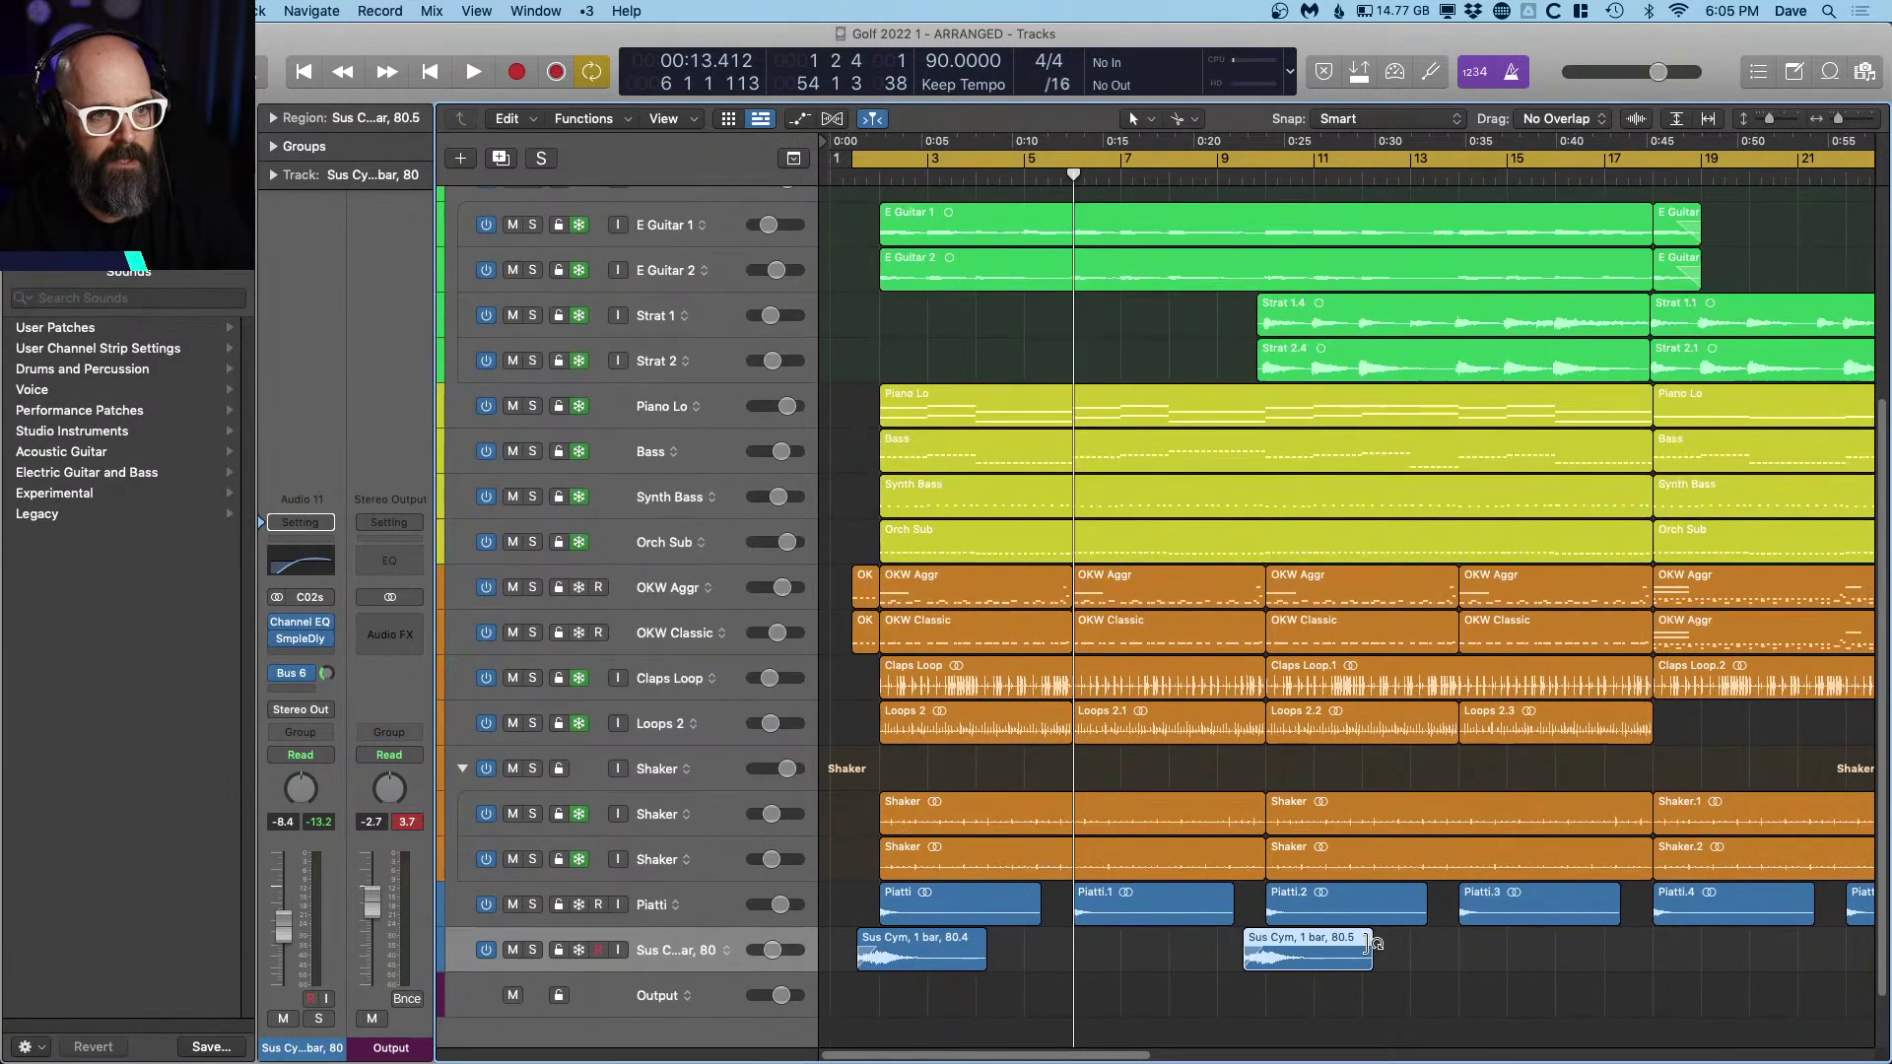
scroll(1369, 944, "right", 2)
scroll(1370, 946, "right", 2)
left_click_drag(1166, 958, 1555, 954)
key("super+Left")
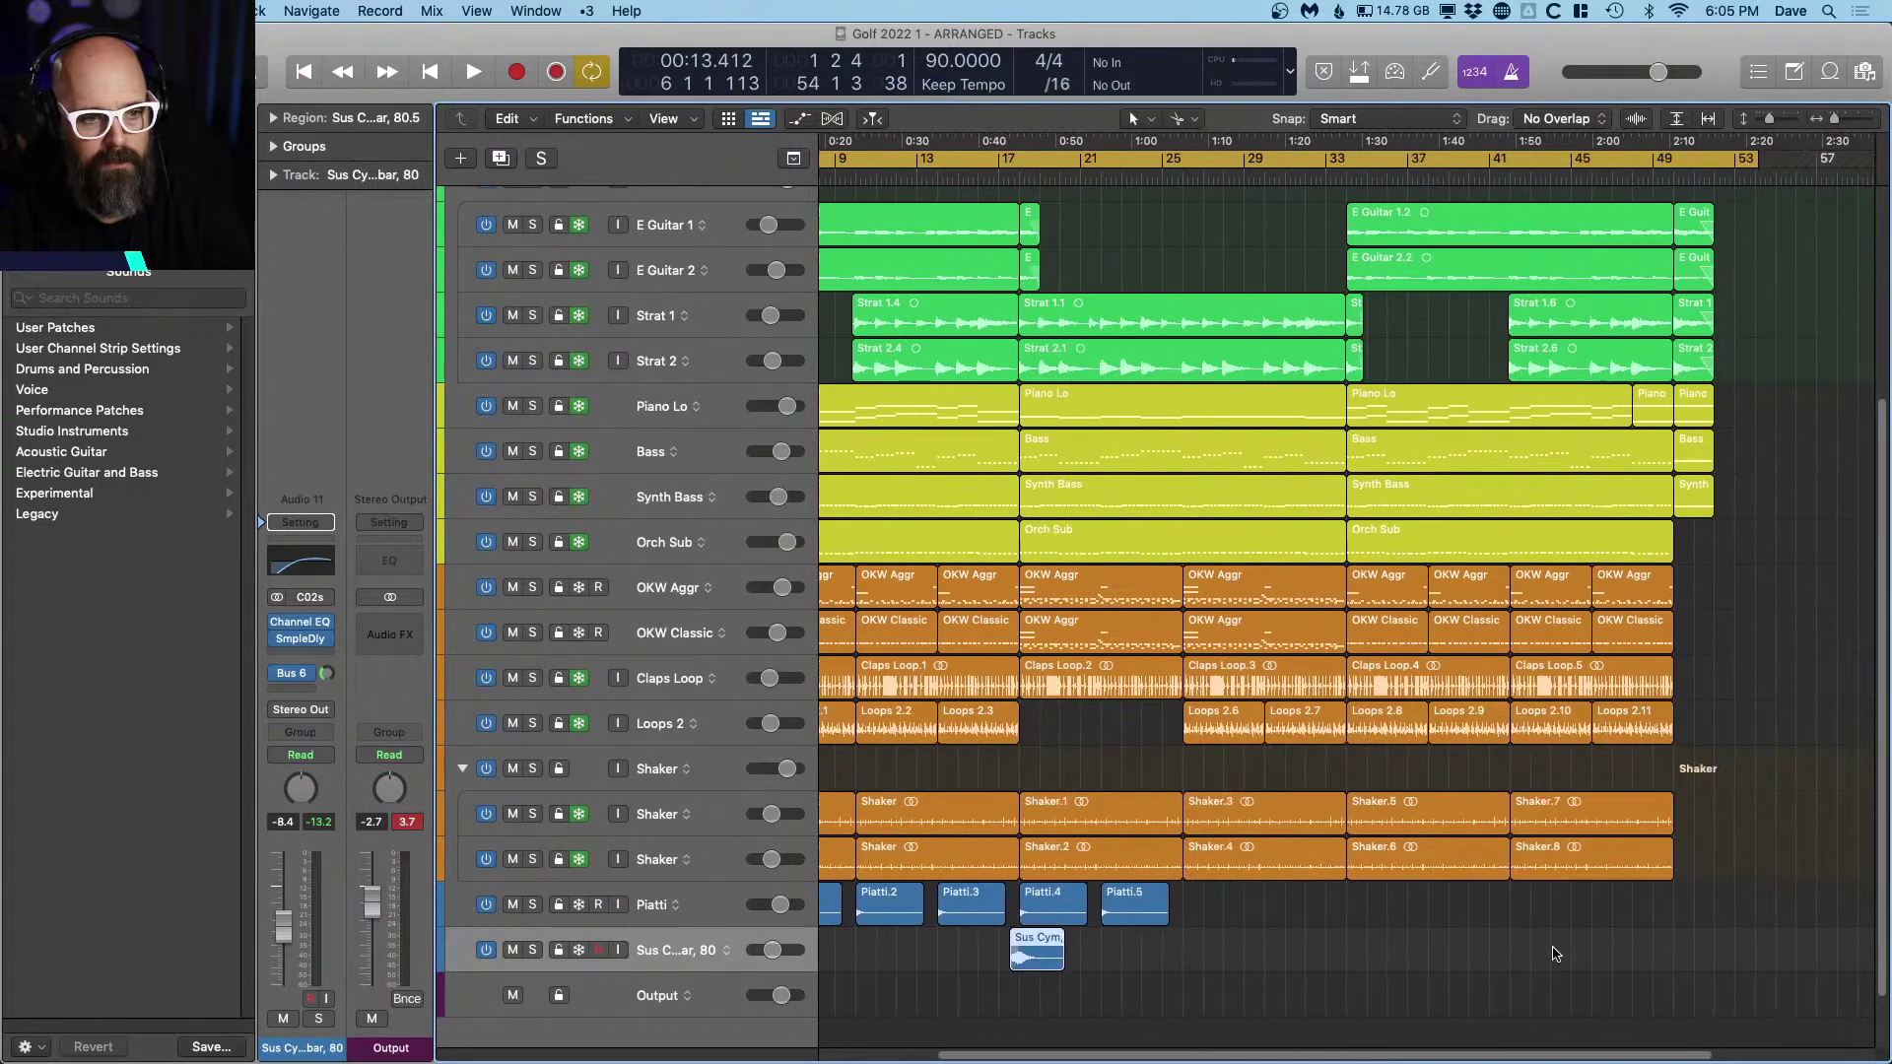
Step: Repeat the Piatti crashes every four bars from bar 26 to bar 54, with Sus Cym swells leading into bars 34 and 50
left_click_drag(1255, 930, 1020, 898)
left_click_drag(853, 922, 1552, 914)
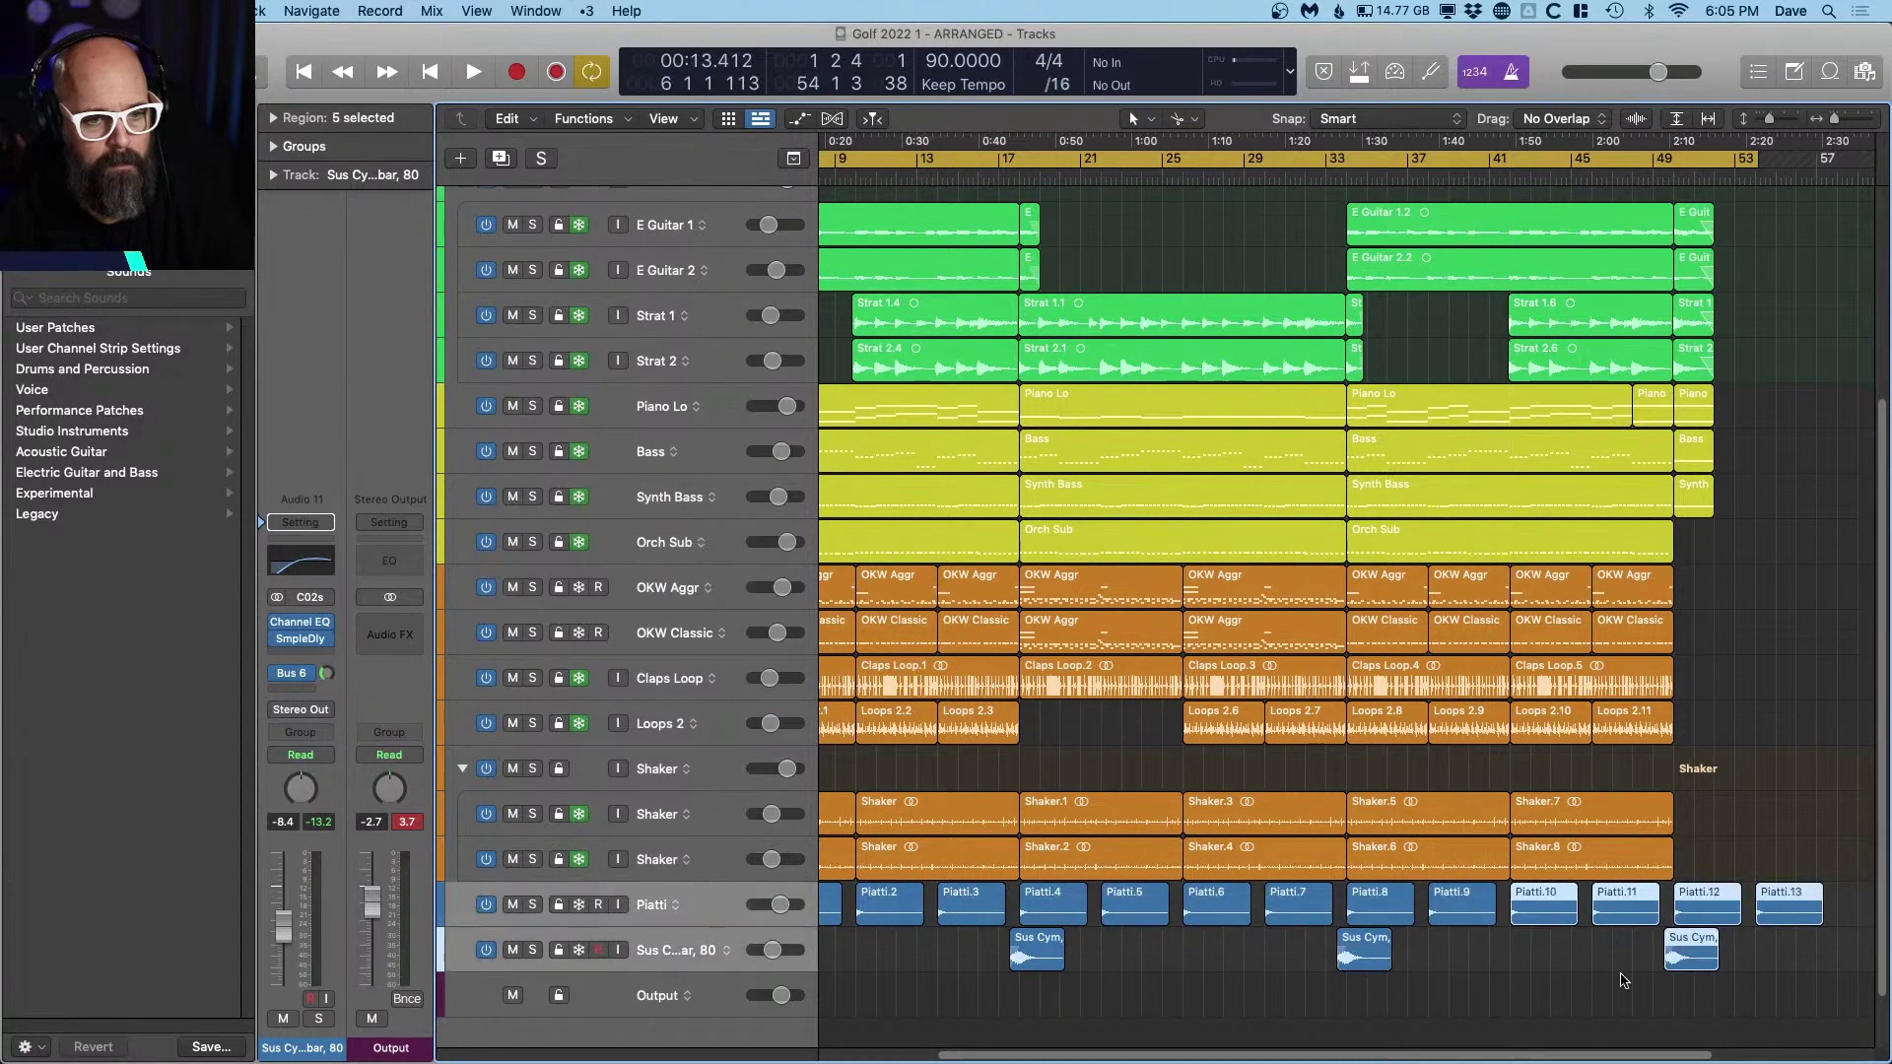
left_click(1623, 981)
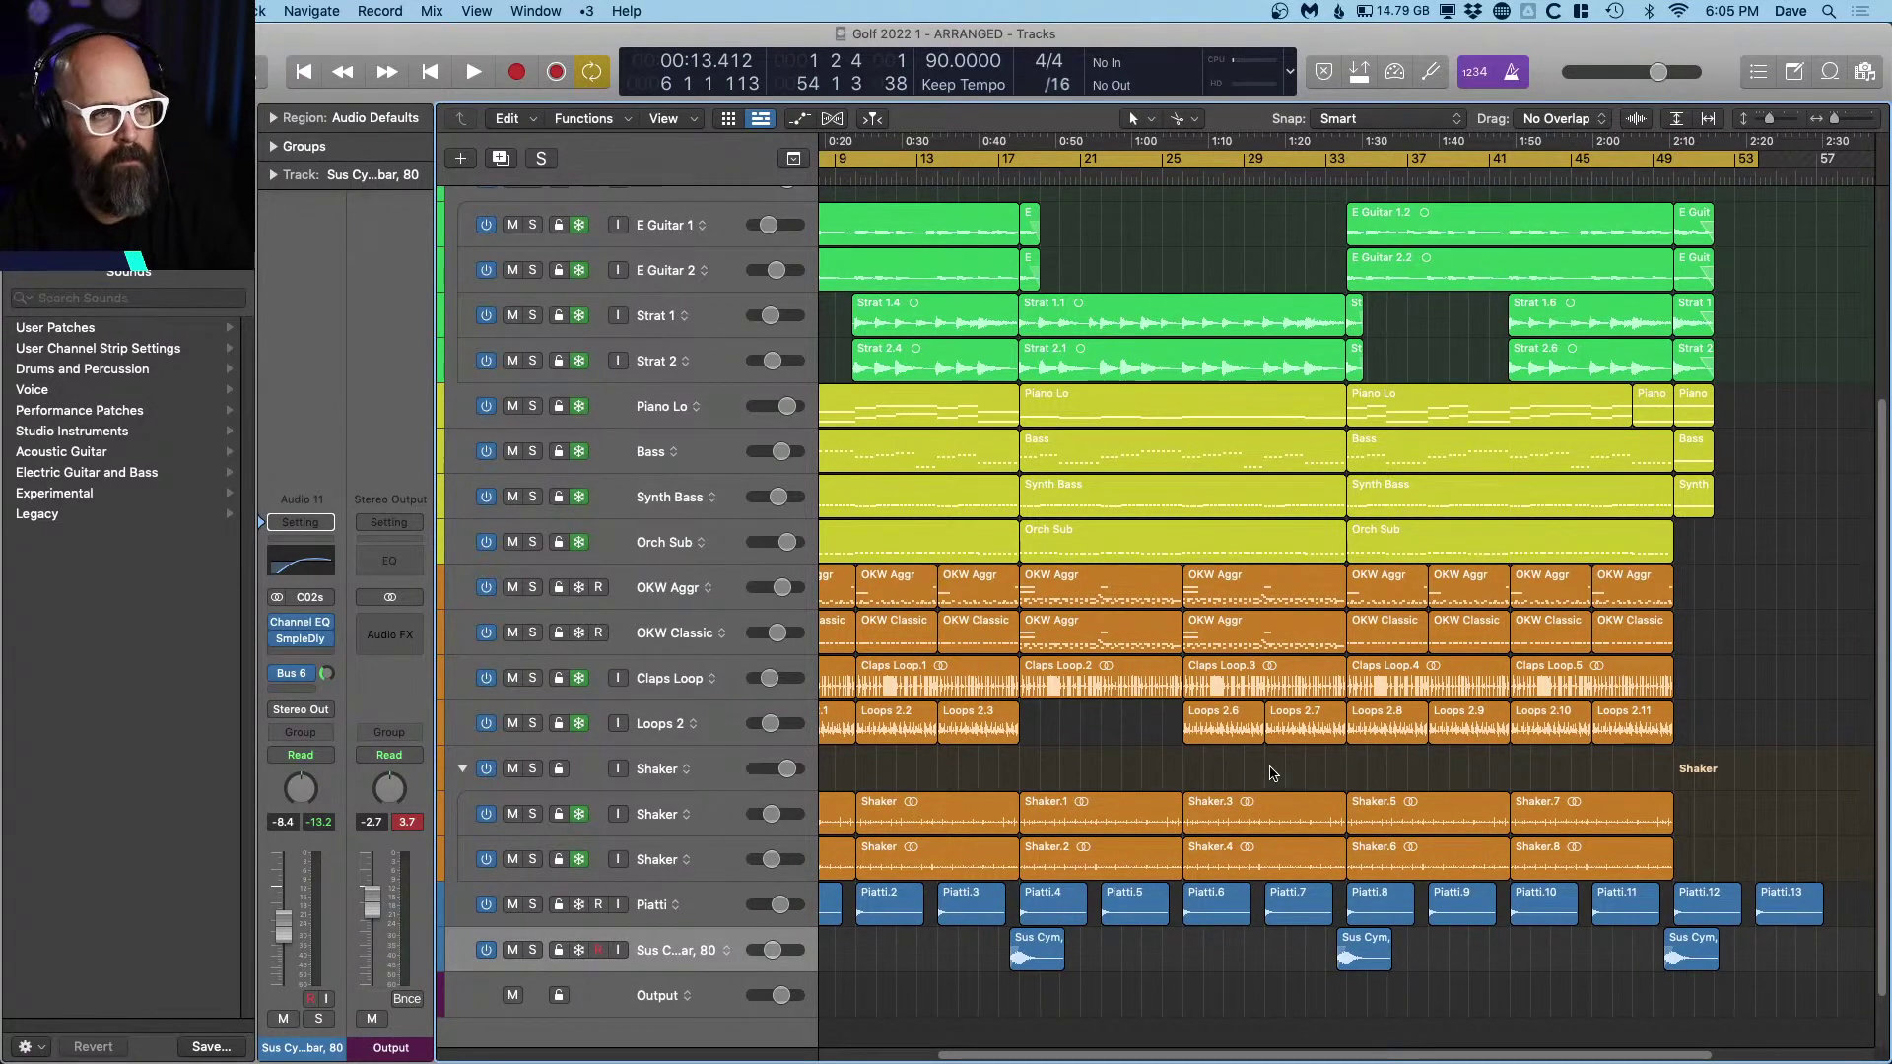
Step: Set the Sus Cym volume to -7.4 dB and extend the three later swells' starts about half a bar earlier during playback
key("space")
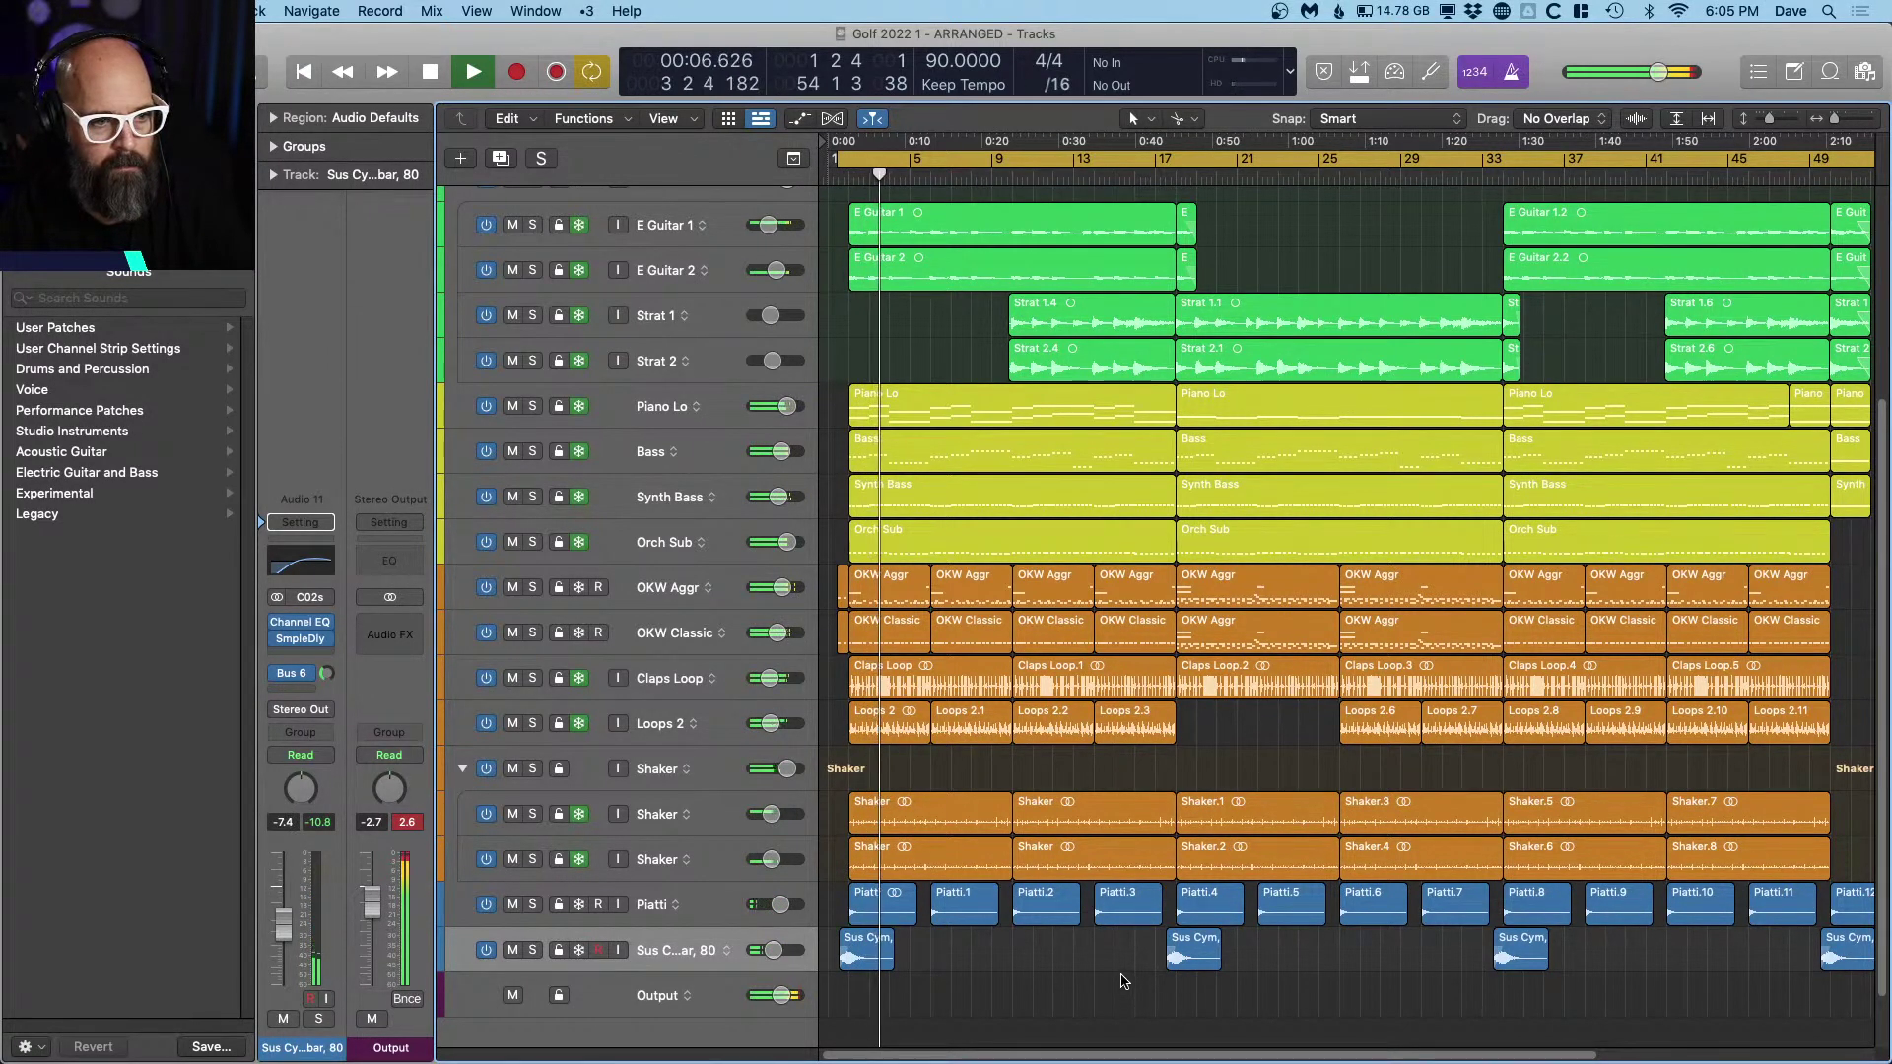
left_click_drag(1120, 981, 1854, 943)
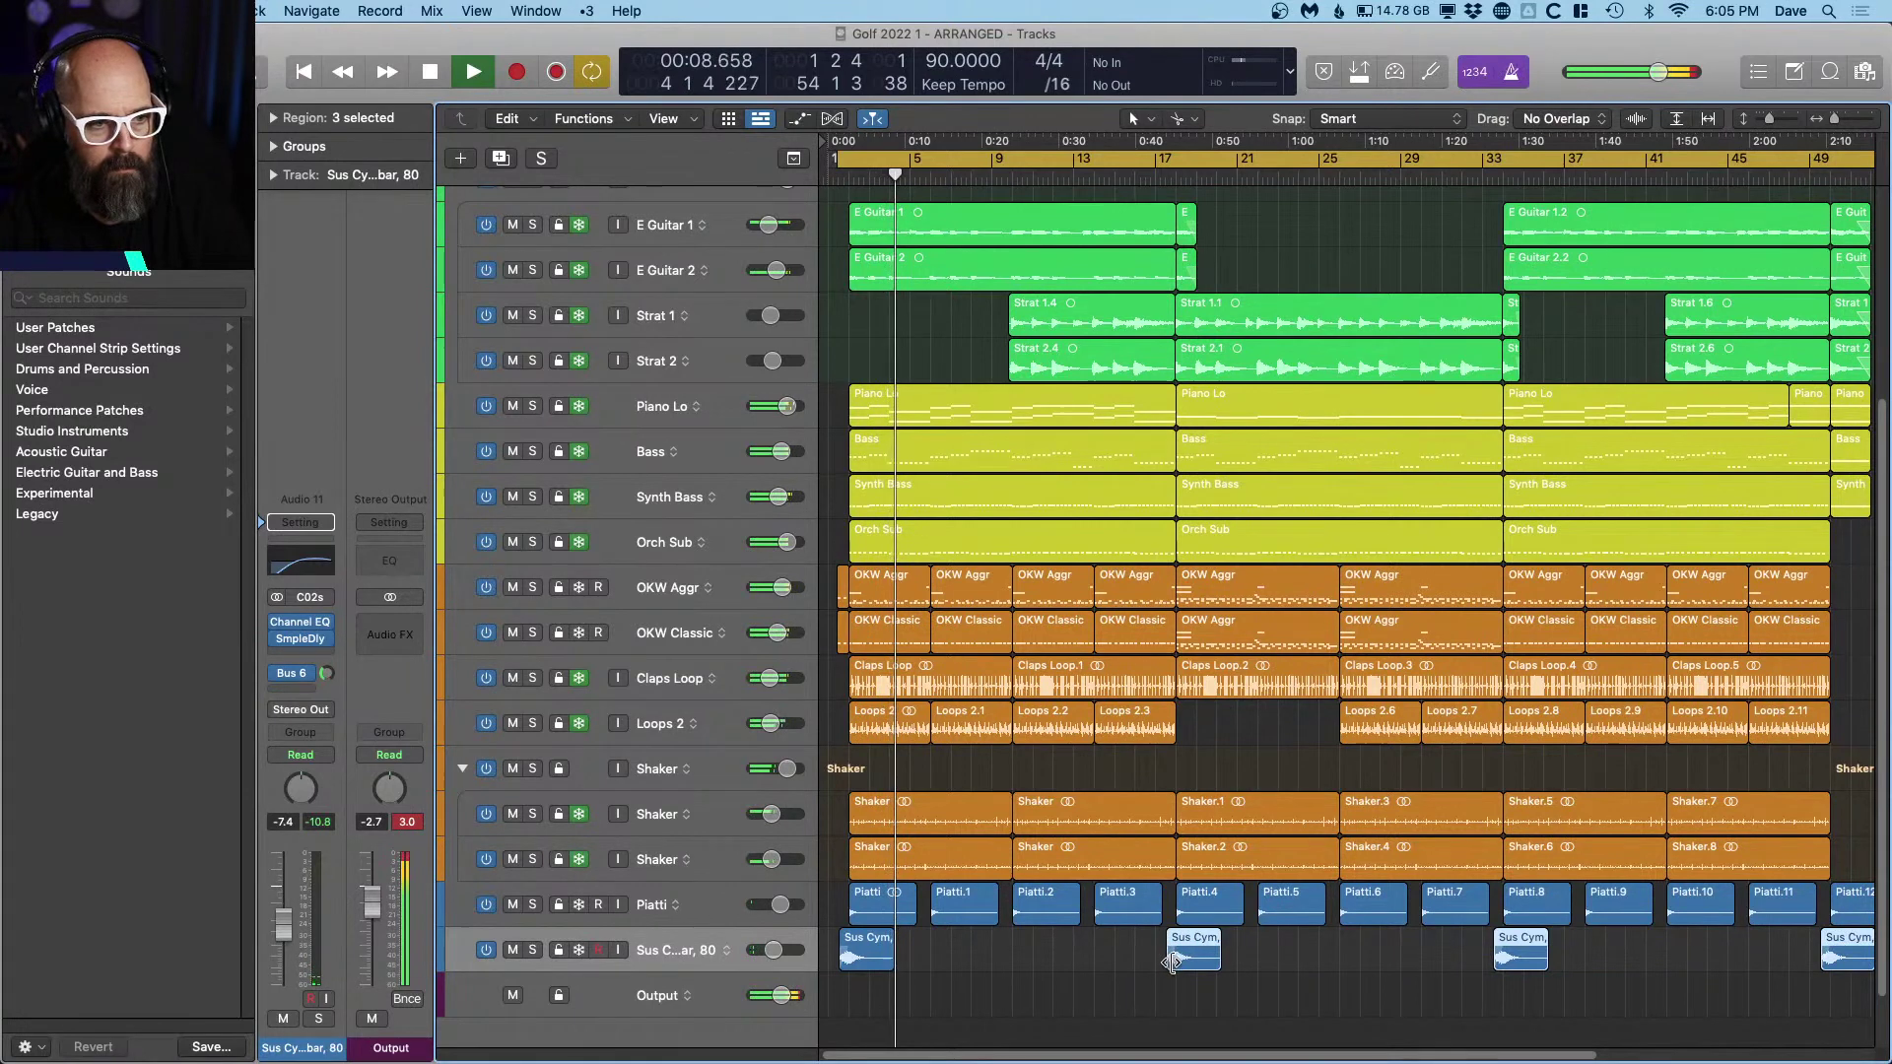
left_click_drag(1172, 962, 1132, 961)
left_click(1117, 963)
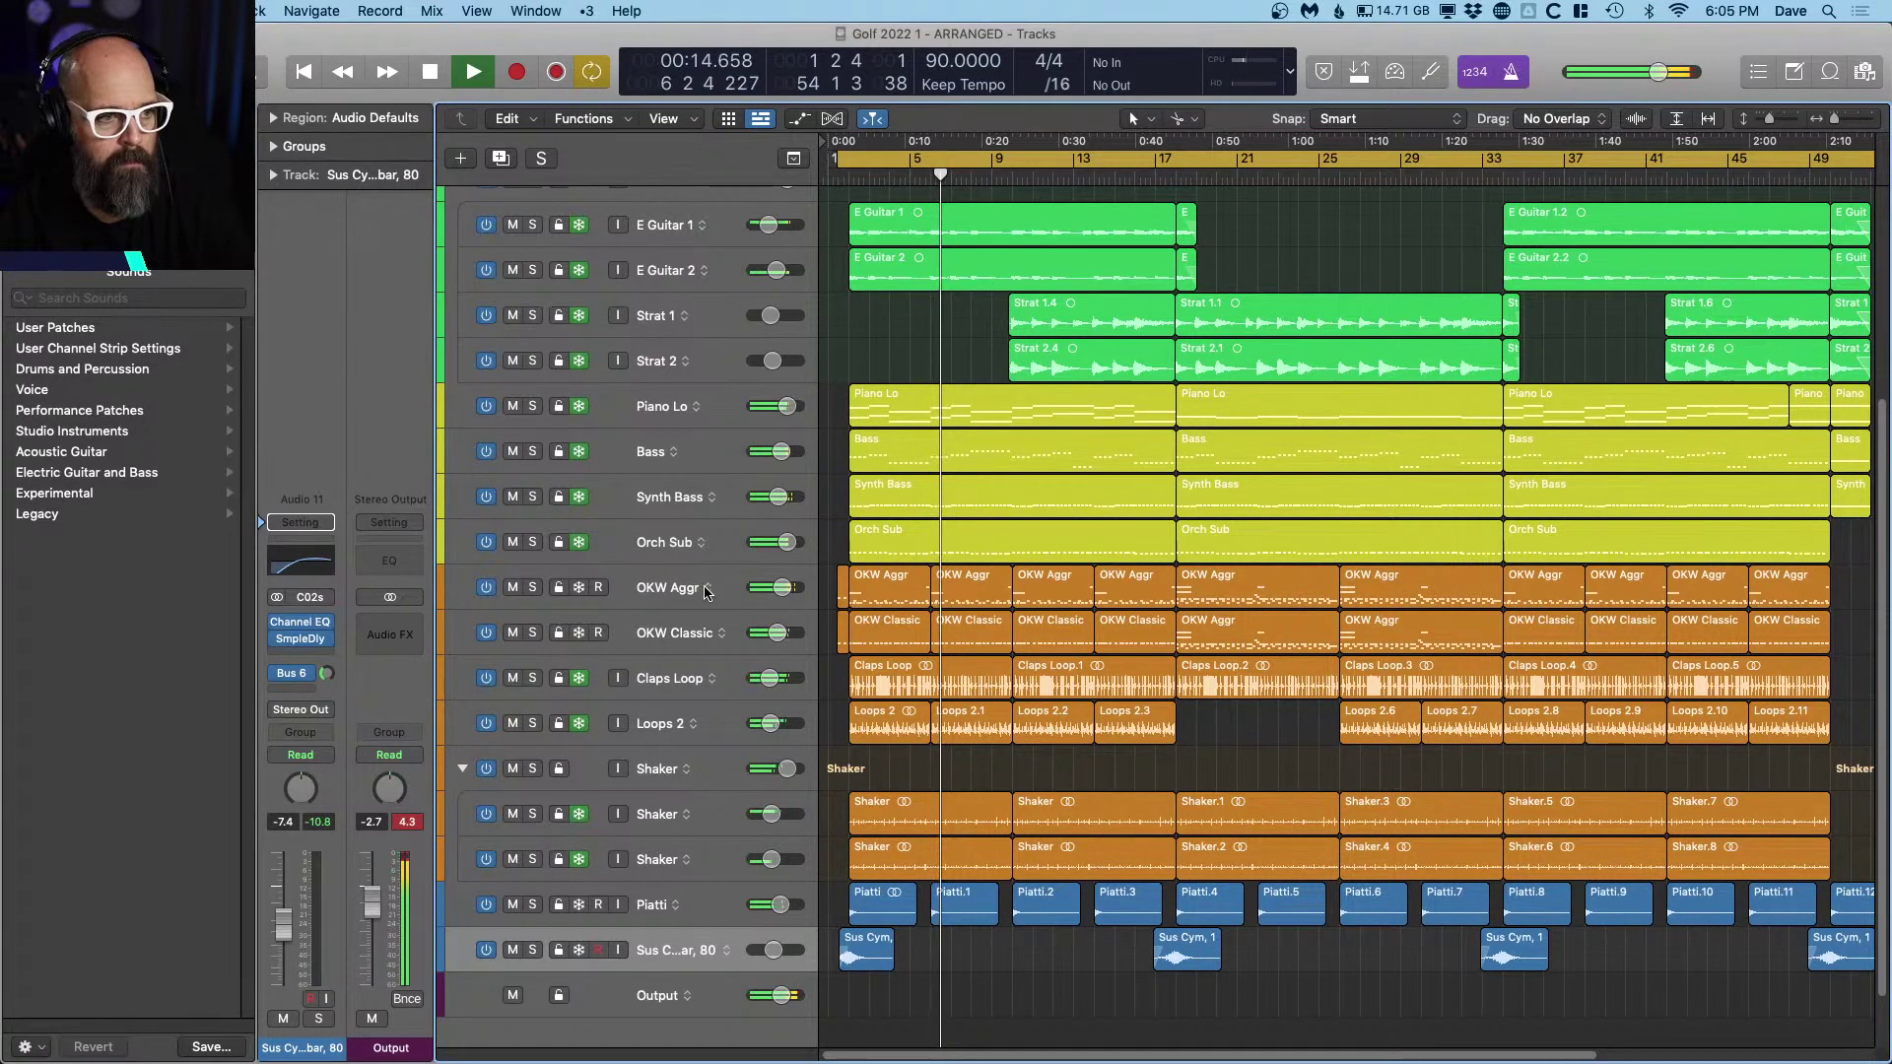
key("space")
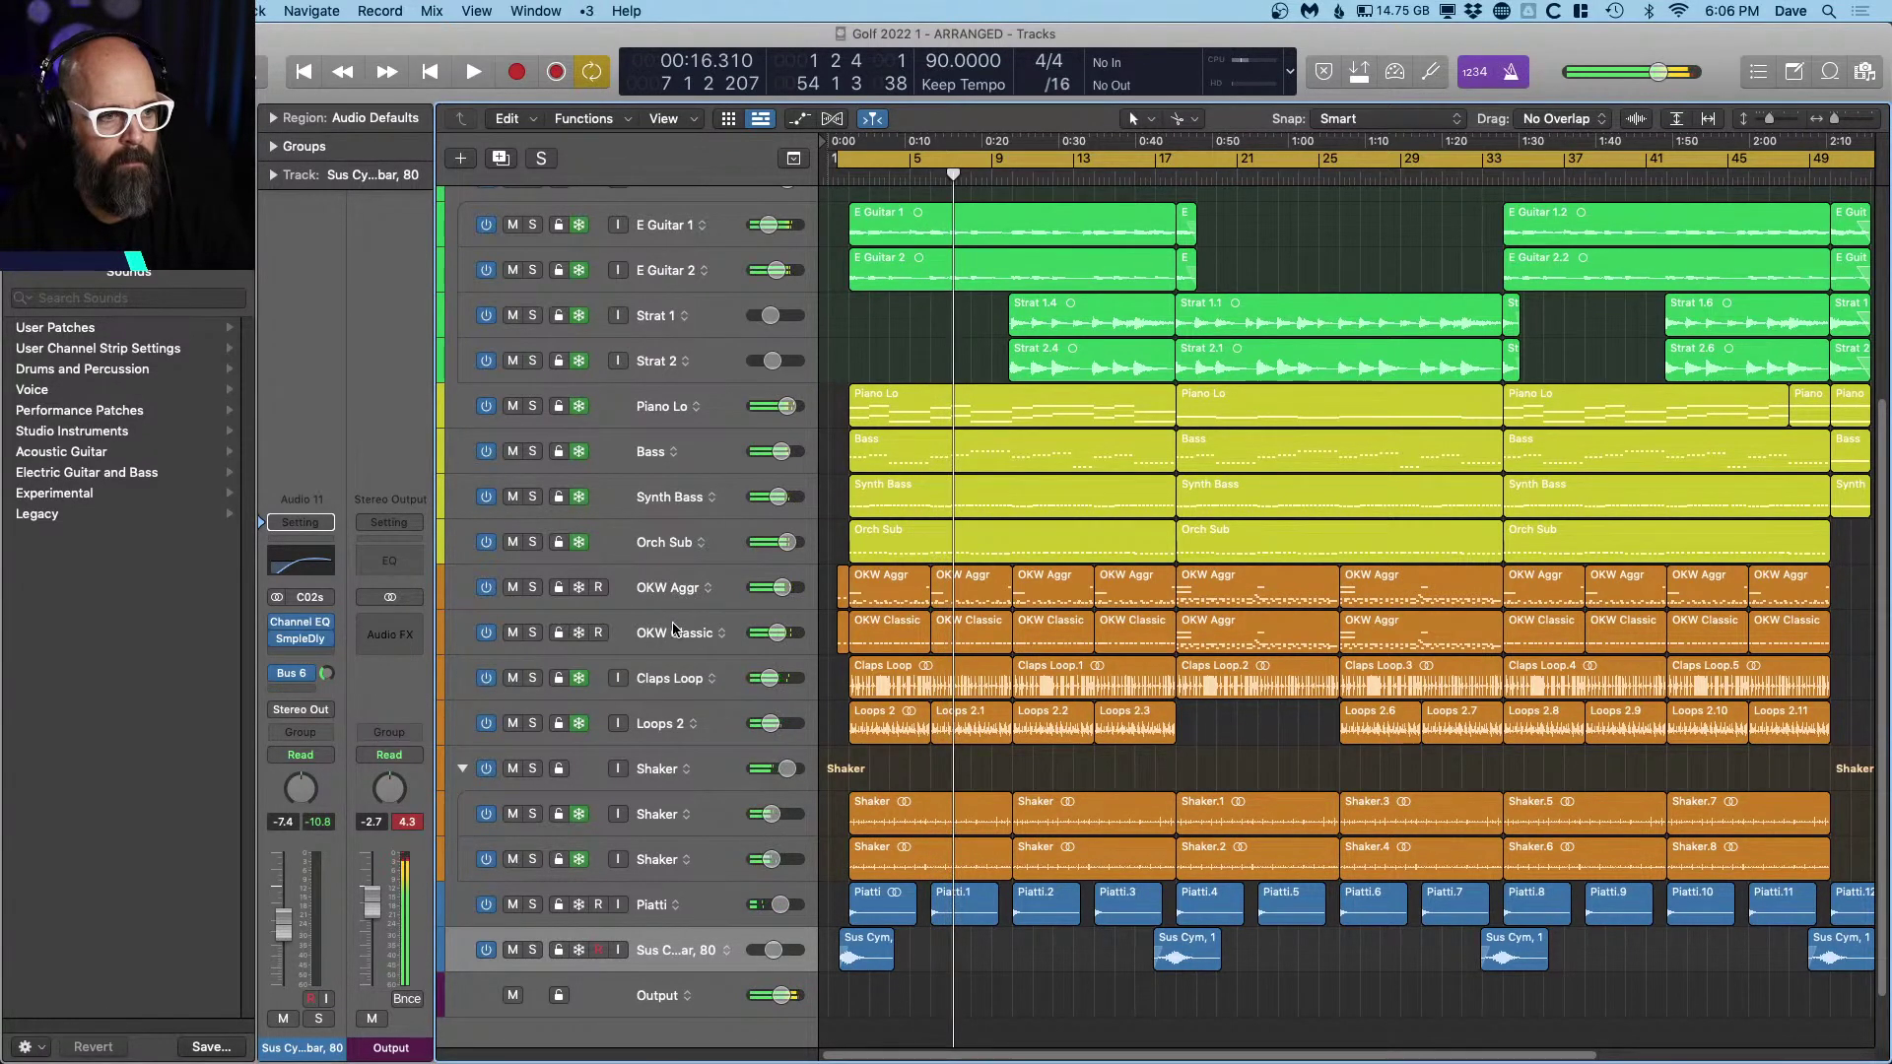
Step: Delete all the regions on the OKW Classic track
left_click(676, 627)
key("Delete")
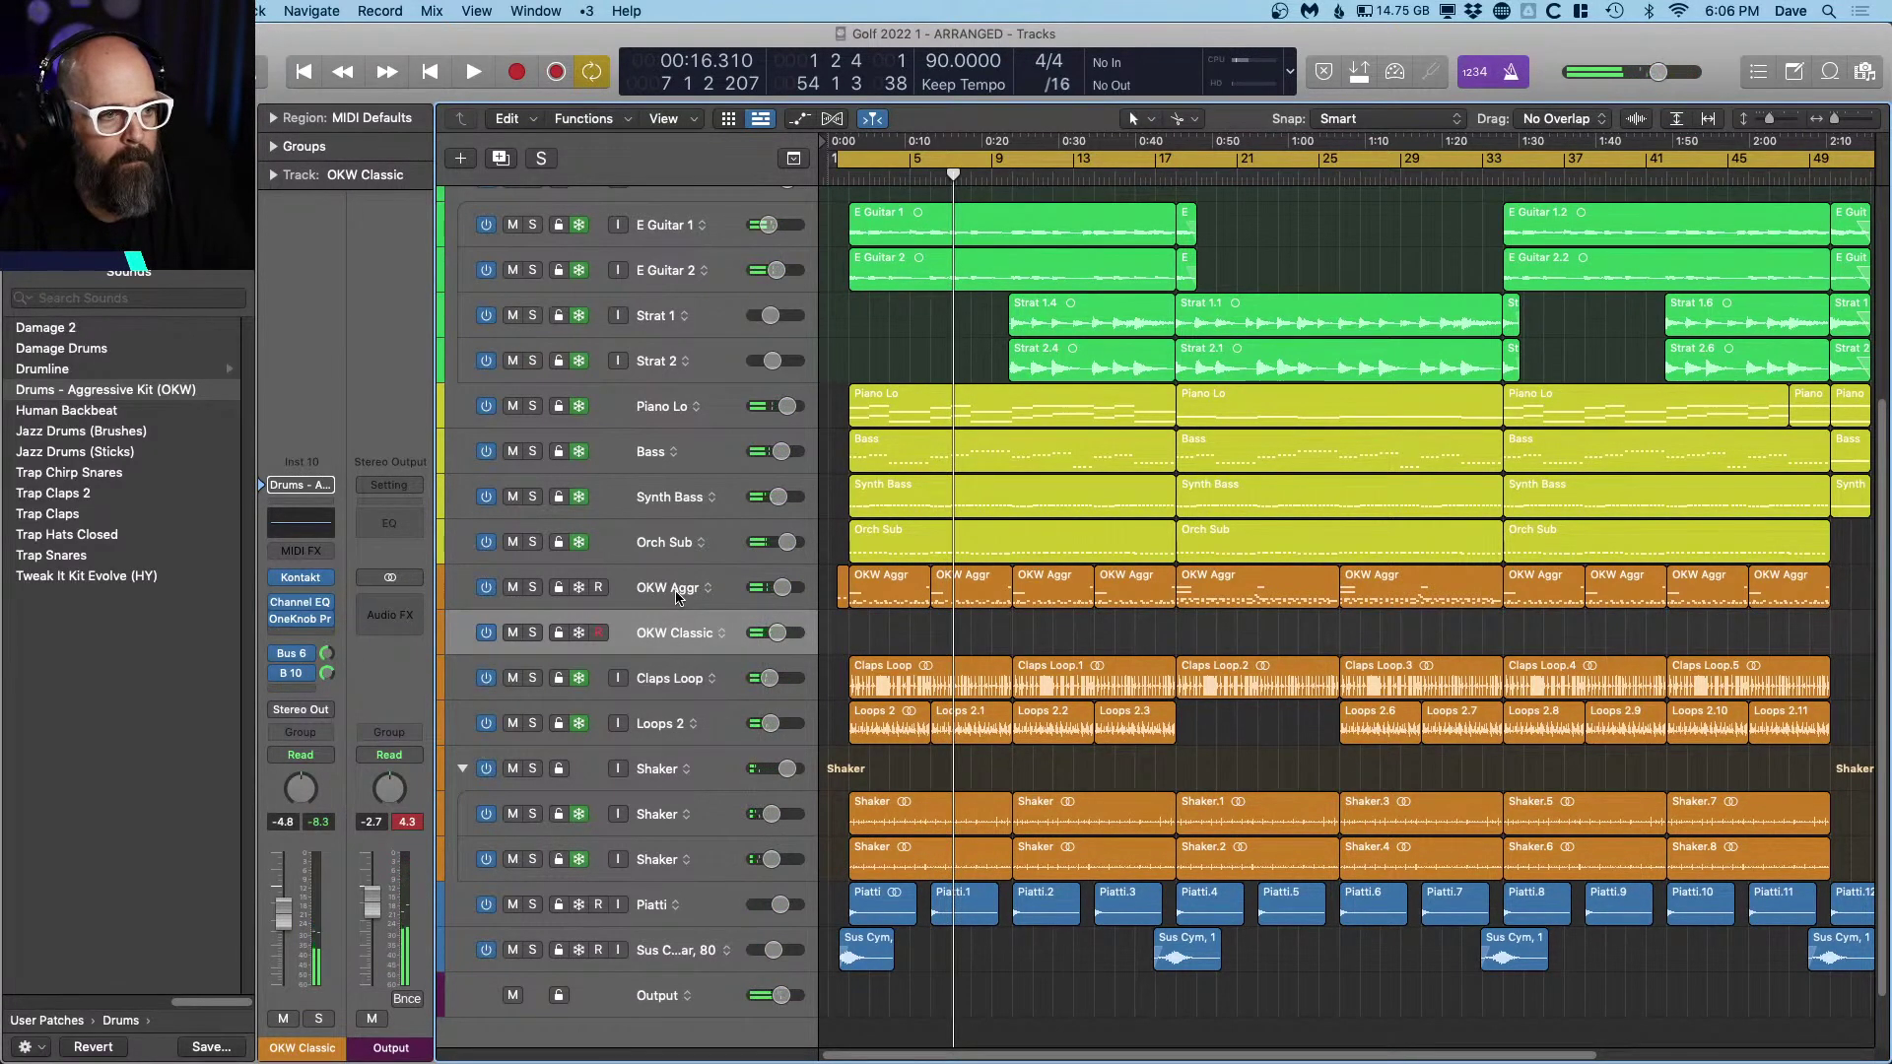
left_click(677, 593)
left_click_drag(882, 597, 882, 622)
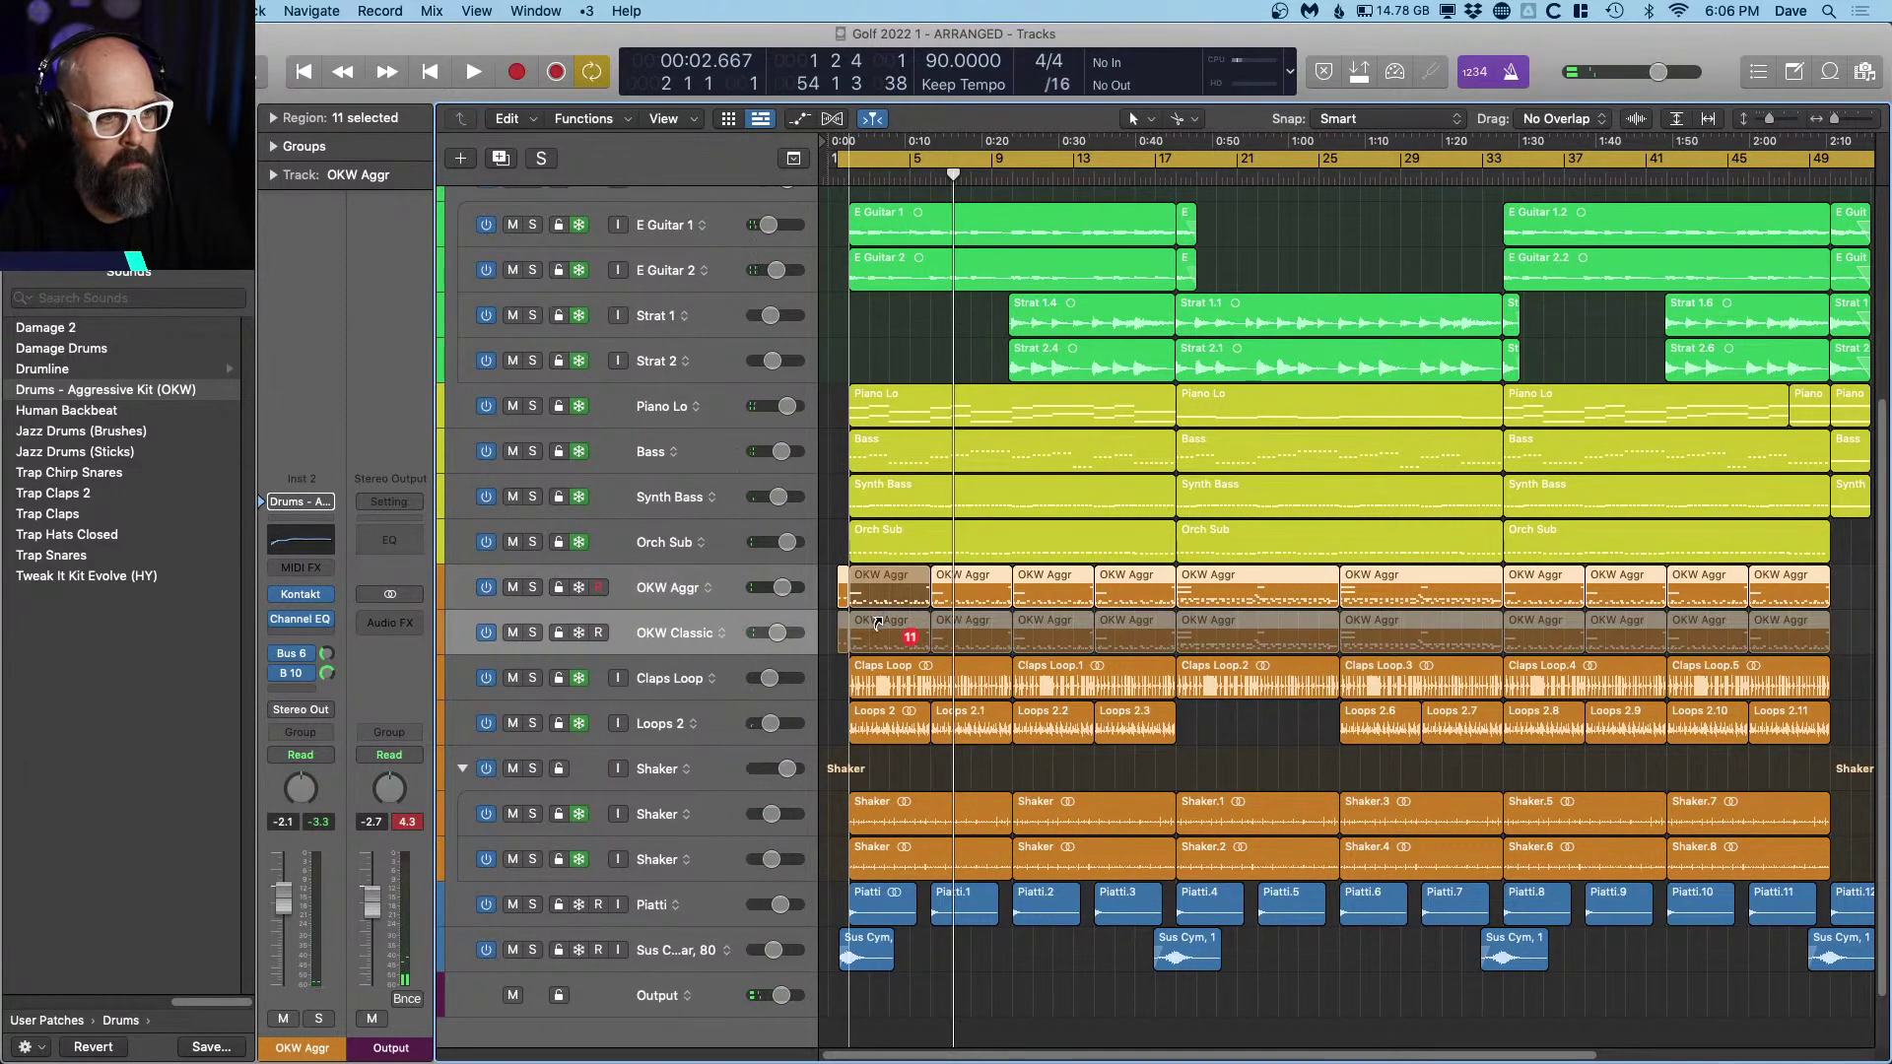
key("super+z")
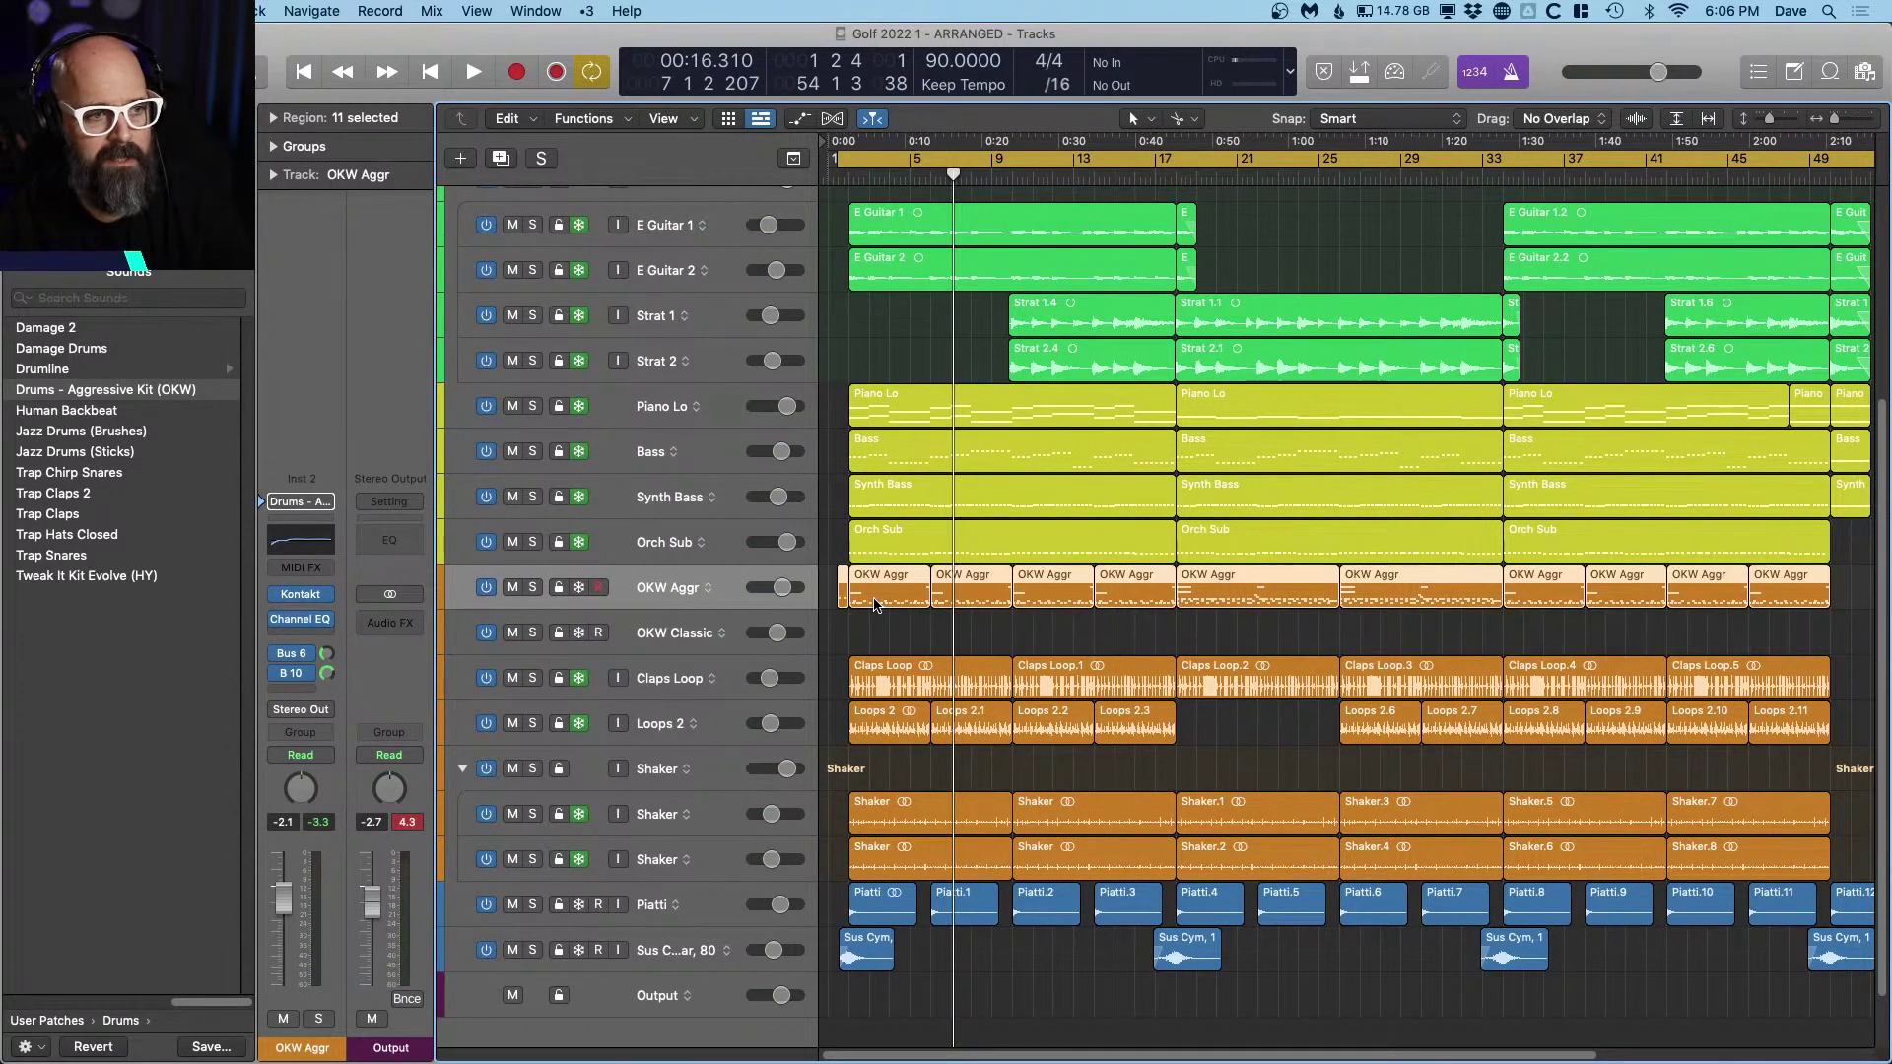
Step: Place aliases of all the OKW Aggr regions on the OKW Classic track and play back from just before bar 3
key("super+Right")
key("super+Right")
key("super+Down")
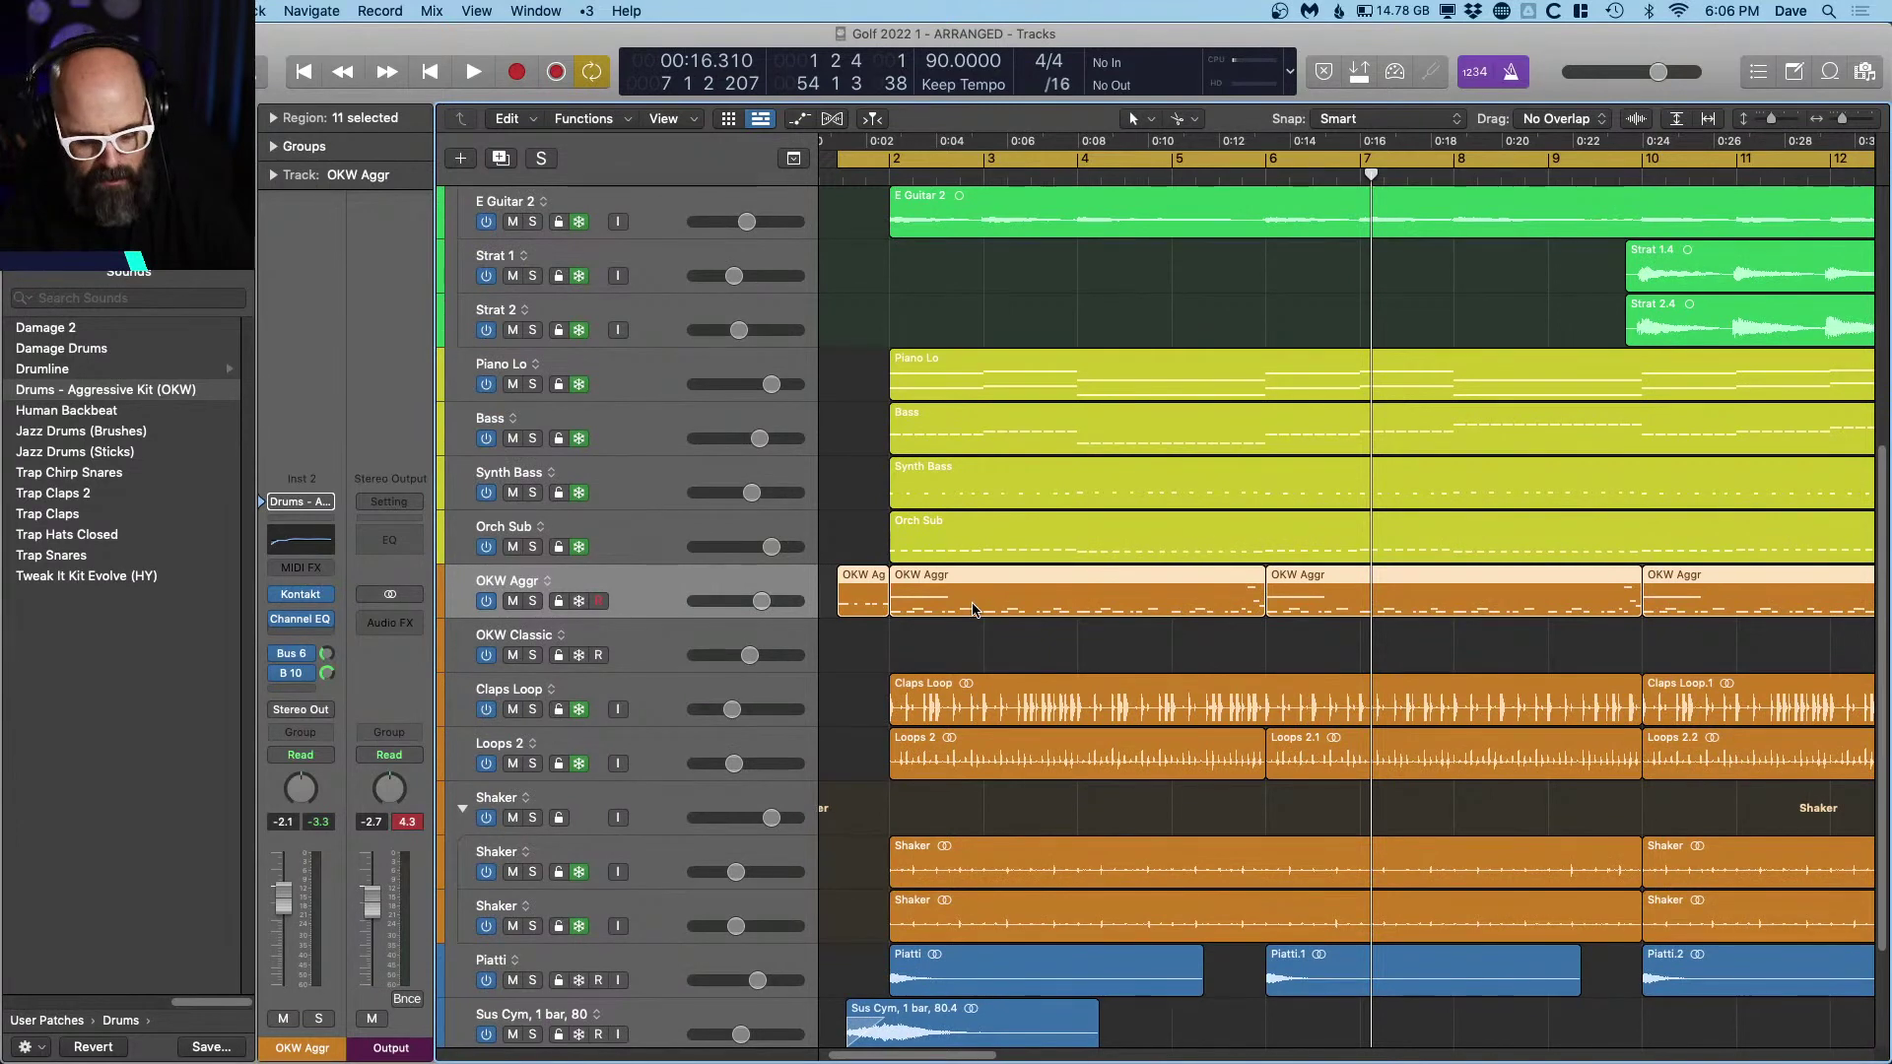
mouse_move(972, 605)
left_mouse_down()
mouse_move(1000, 634)
mouse_move(976, 635)
left_mouse_up()
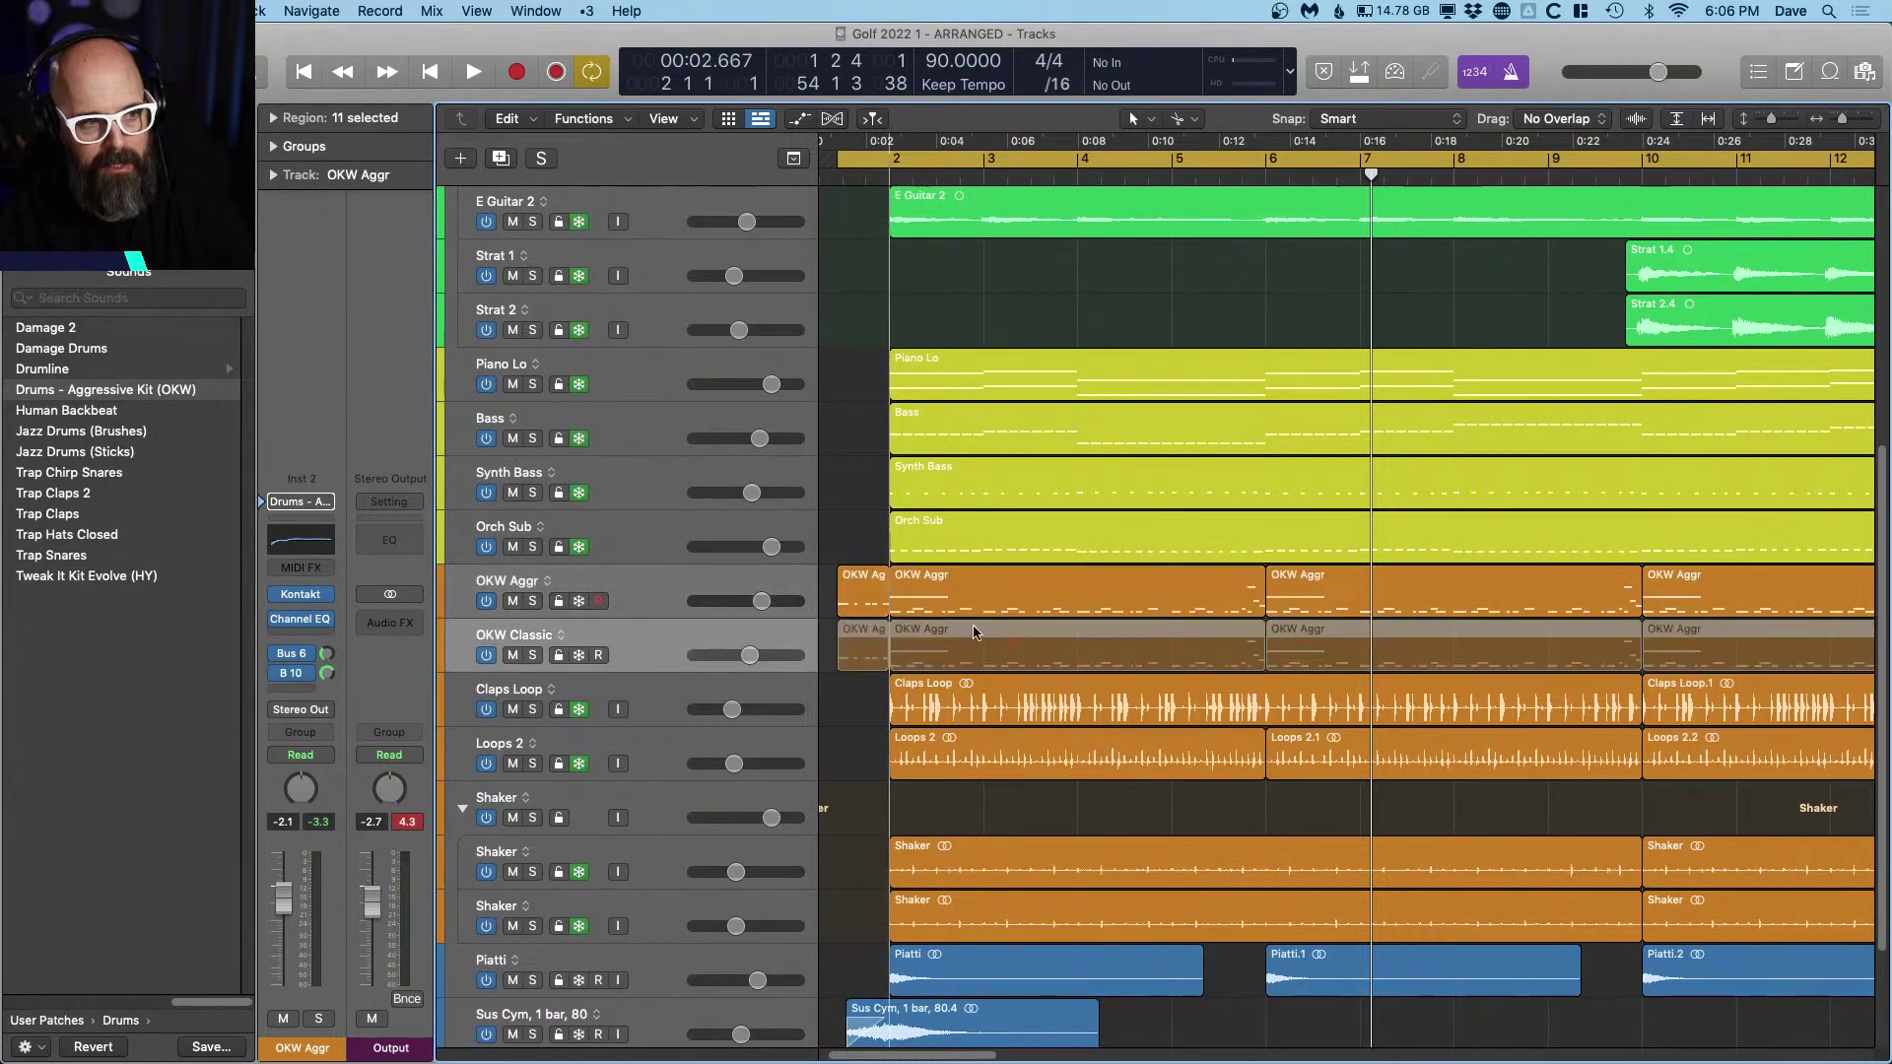
left_click(993, 605)
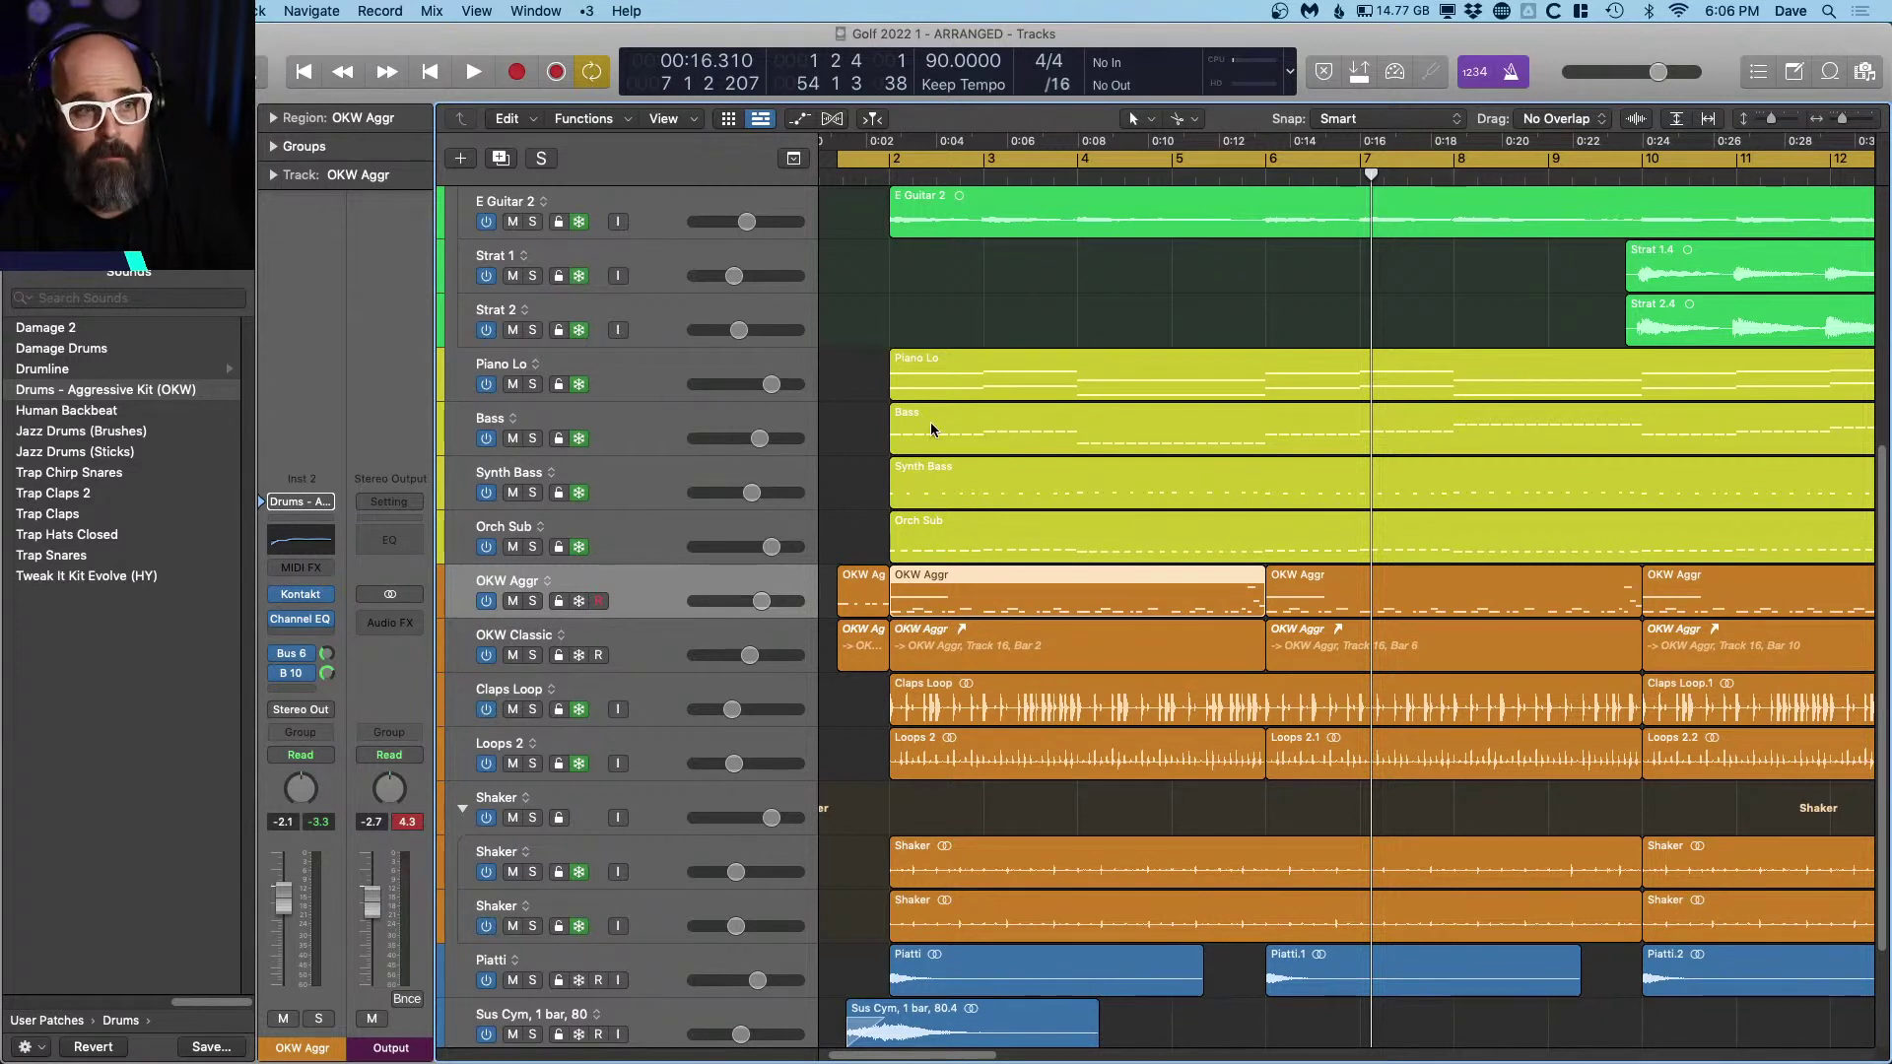
double_click(958, 183)
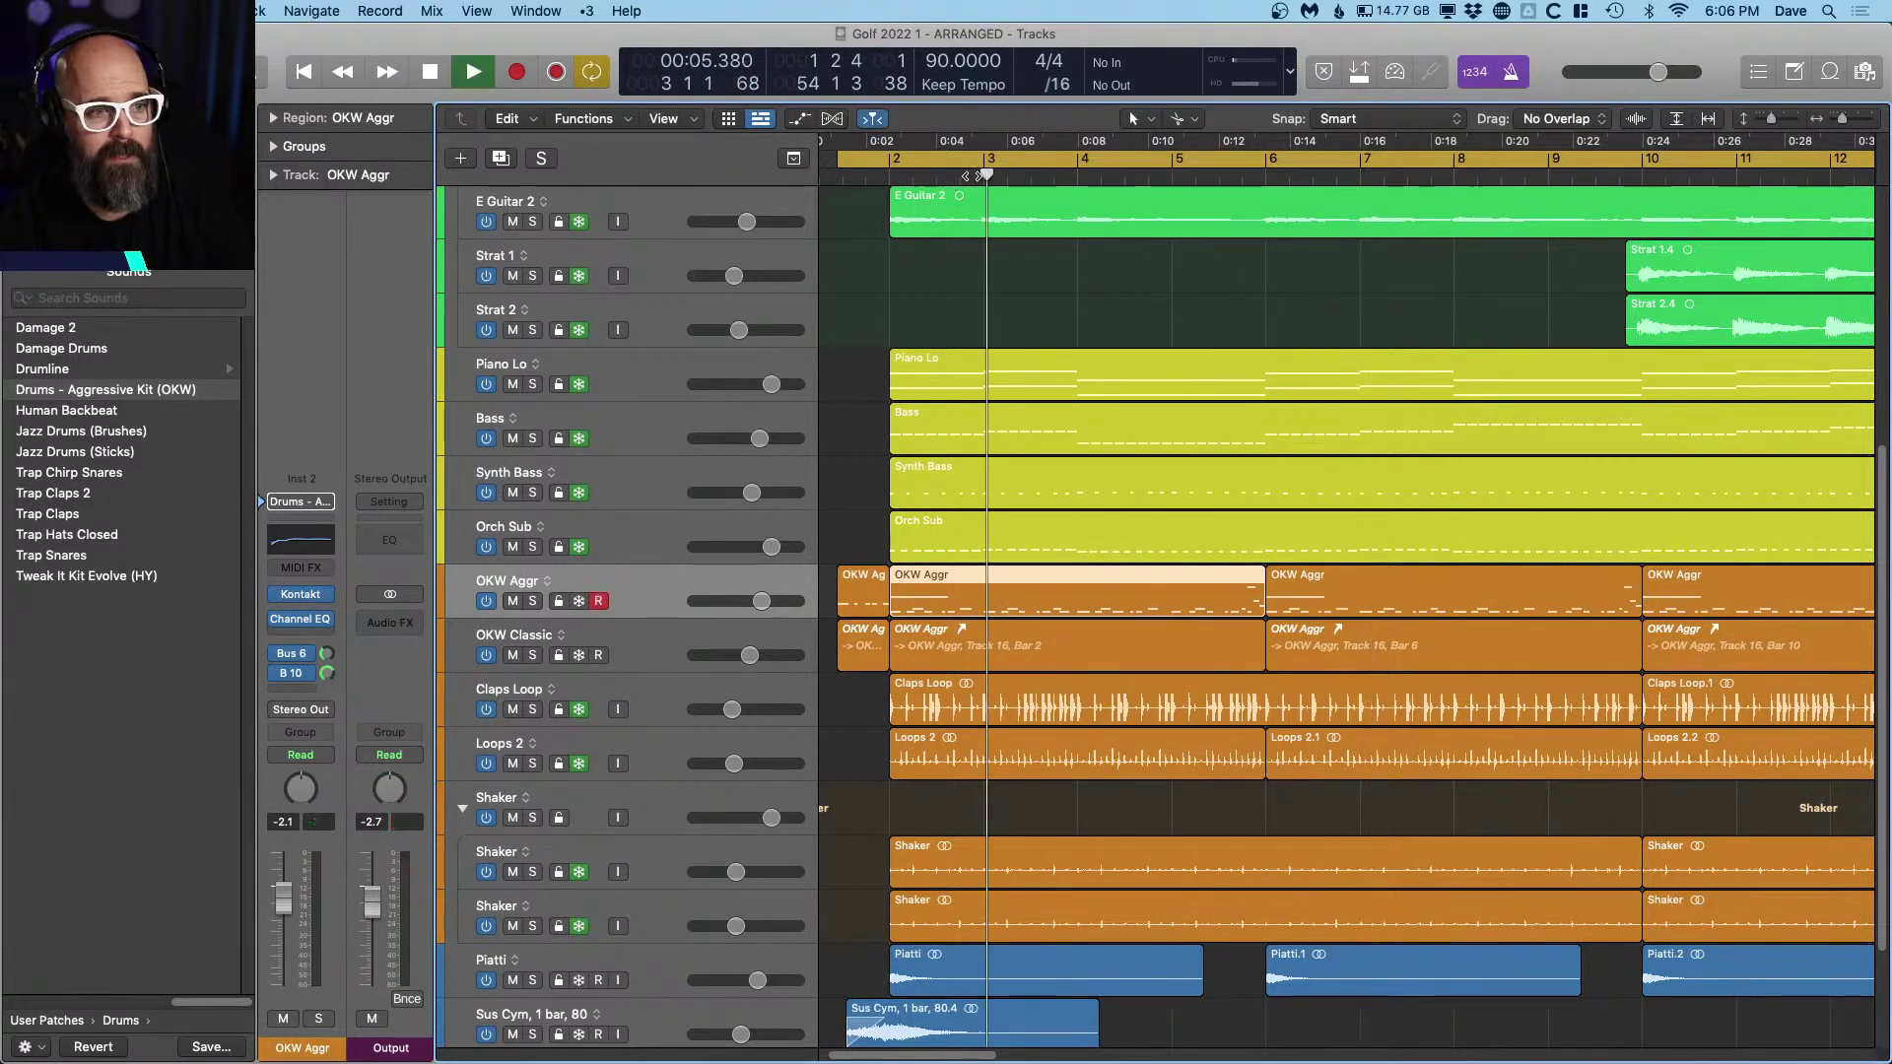
Step: Combine the OKW Aggr and OKW Classic tracks into a summing track stack
left_click(626, 600)
key("space")
left_click(636, 640, "shift")
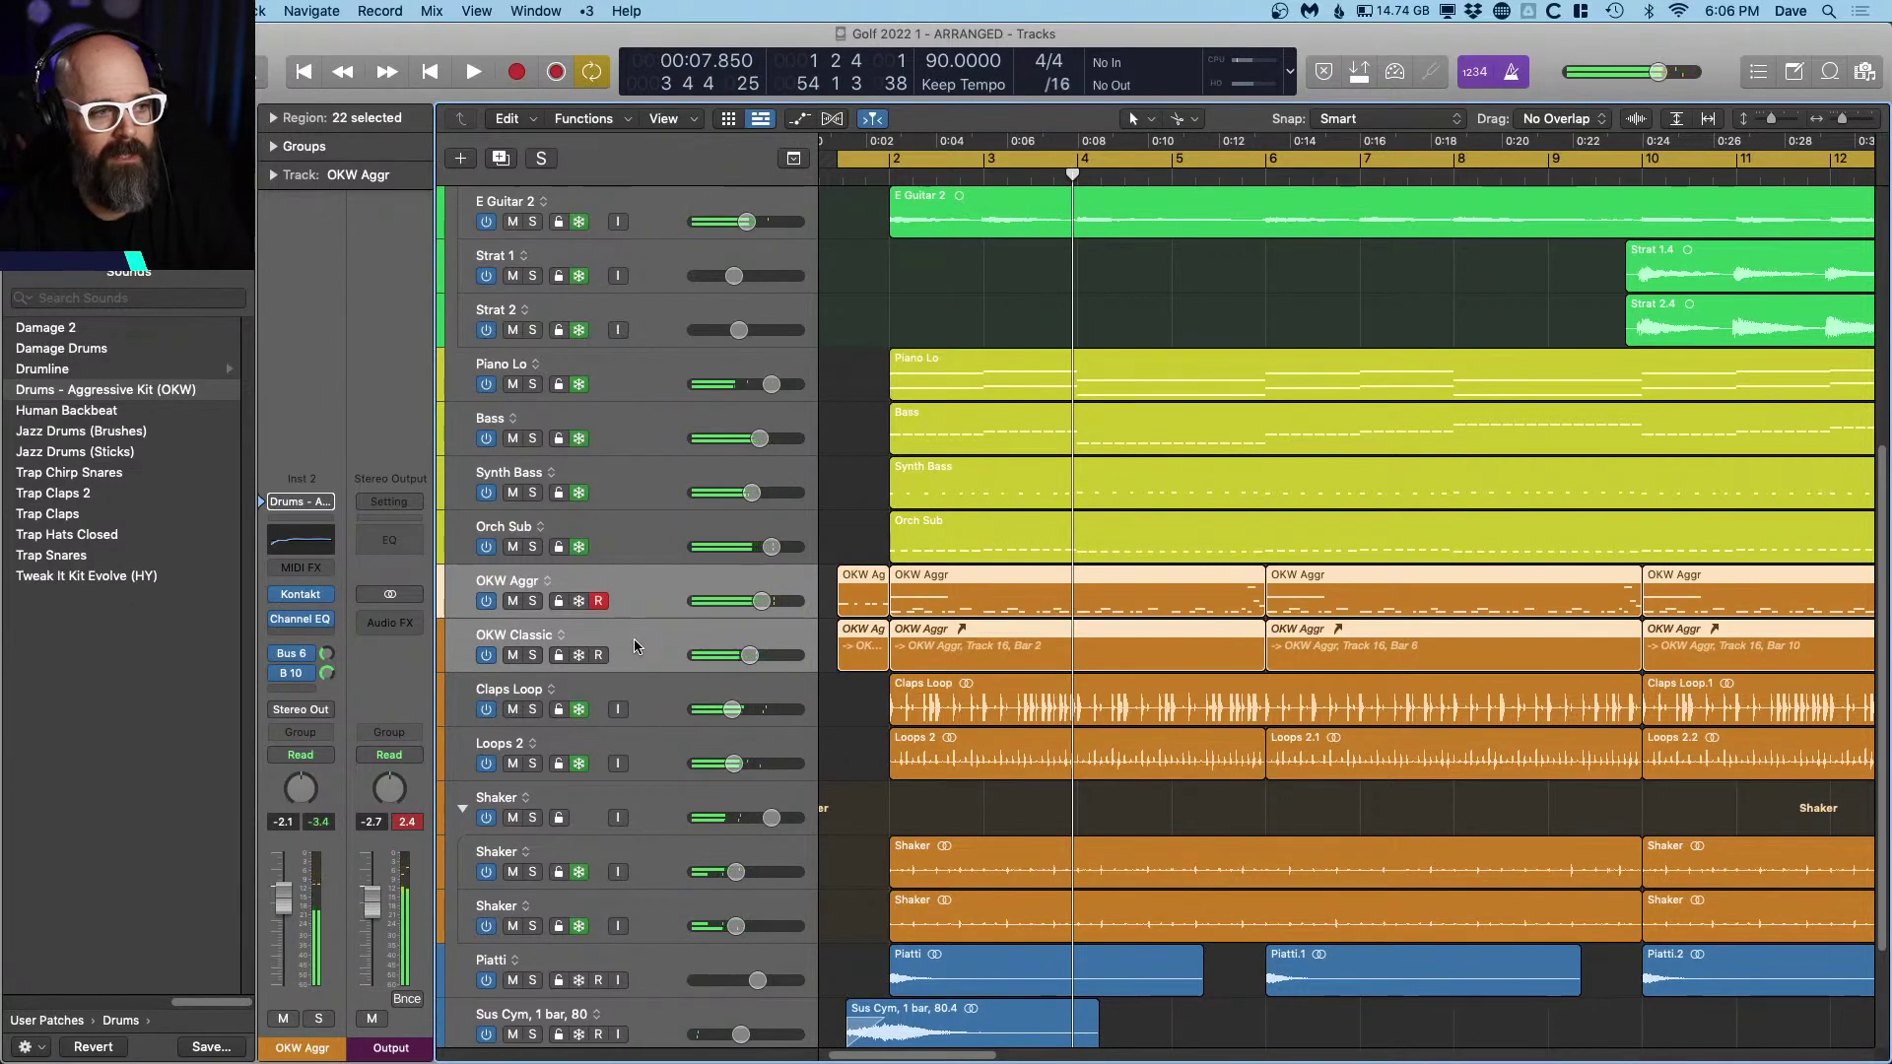
right_click(637, 638)
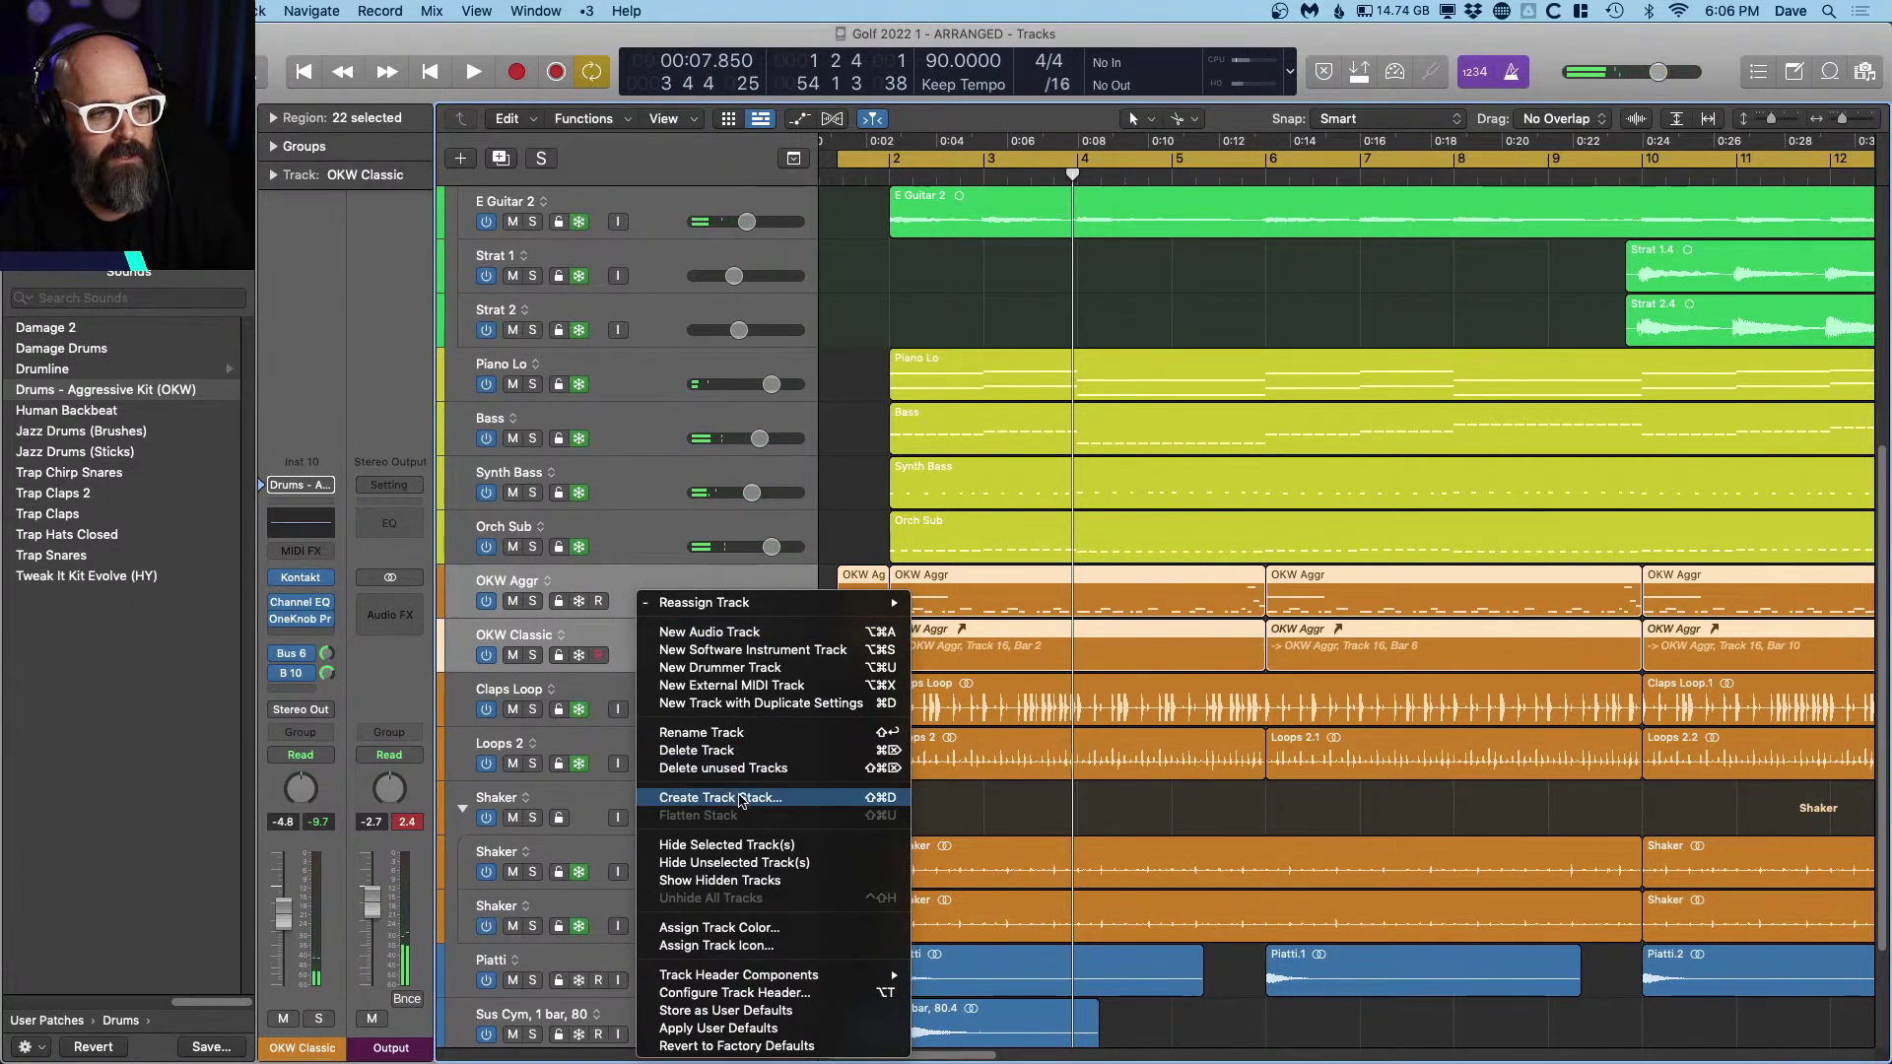
left_click(720, 797)
left_click(1100, 193)
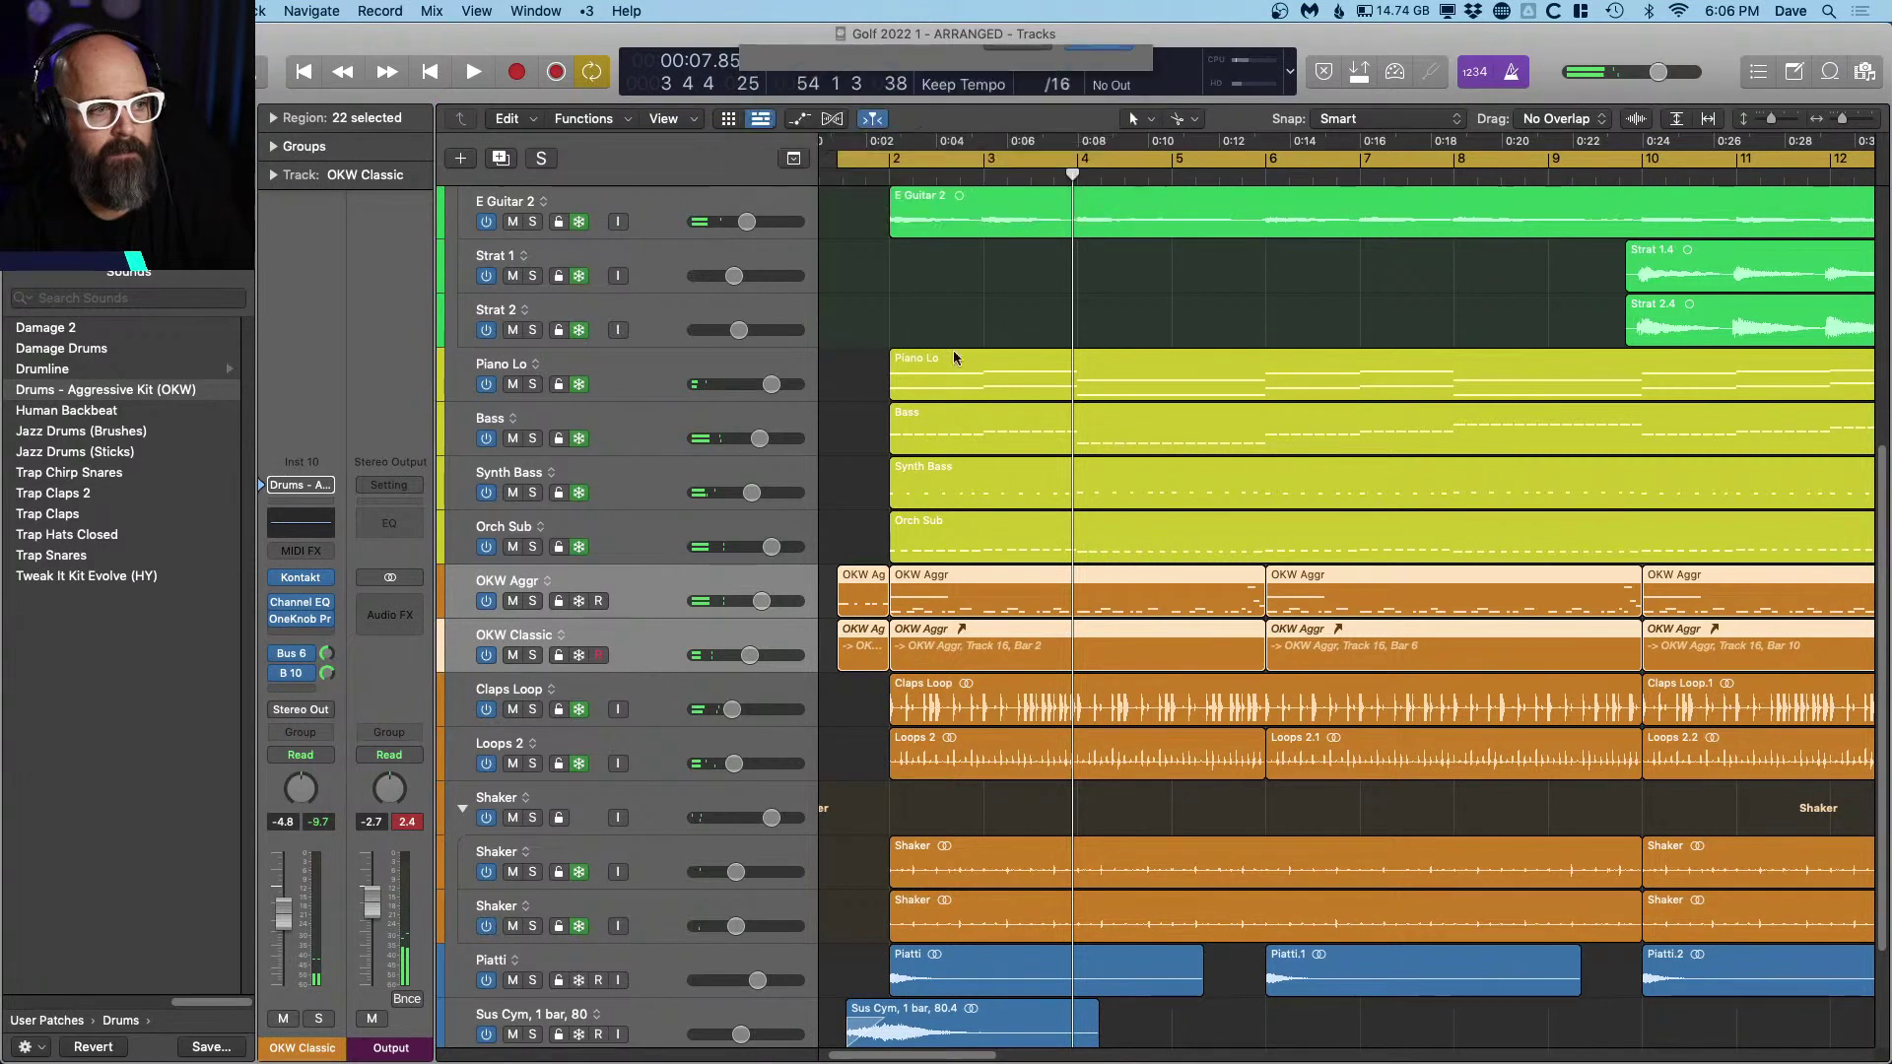
Step: Mute the new summing stack and rename it Drums
left_click(514, 584)
key("Return")
key("space")
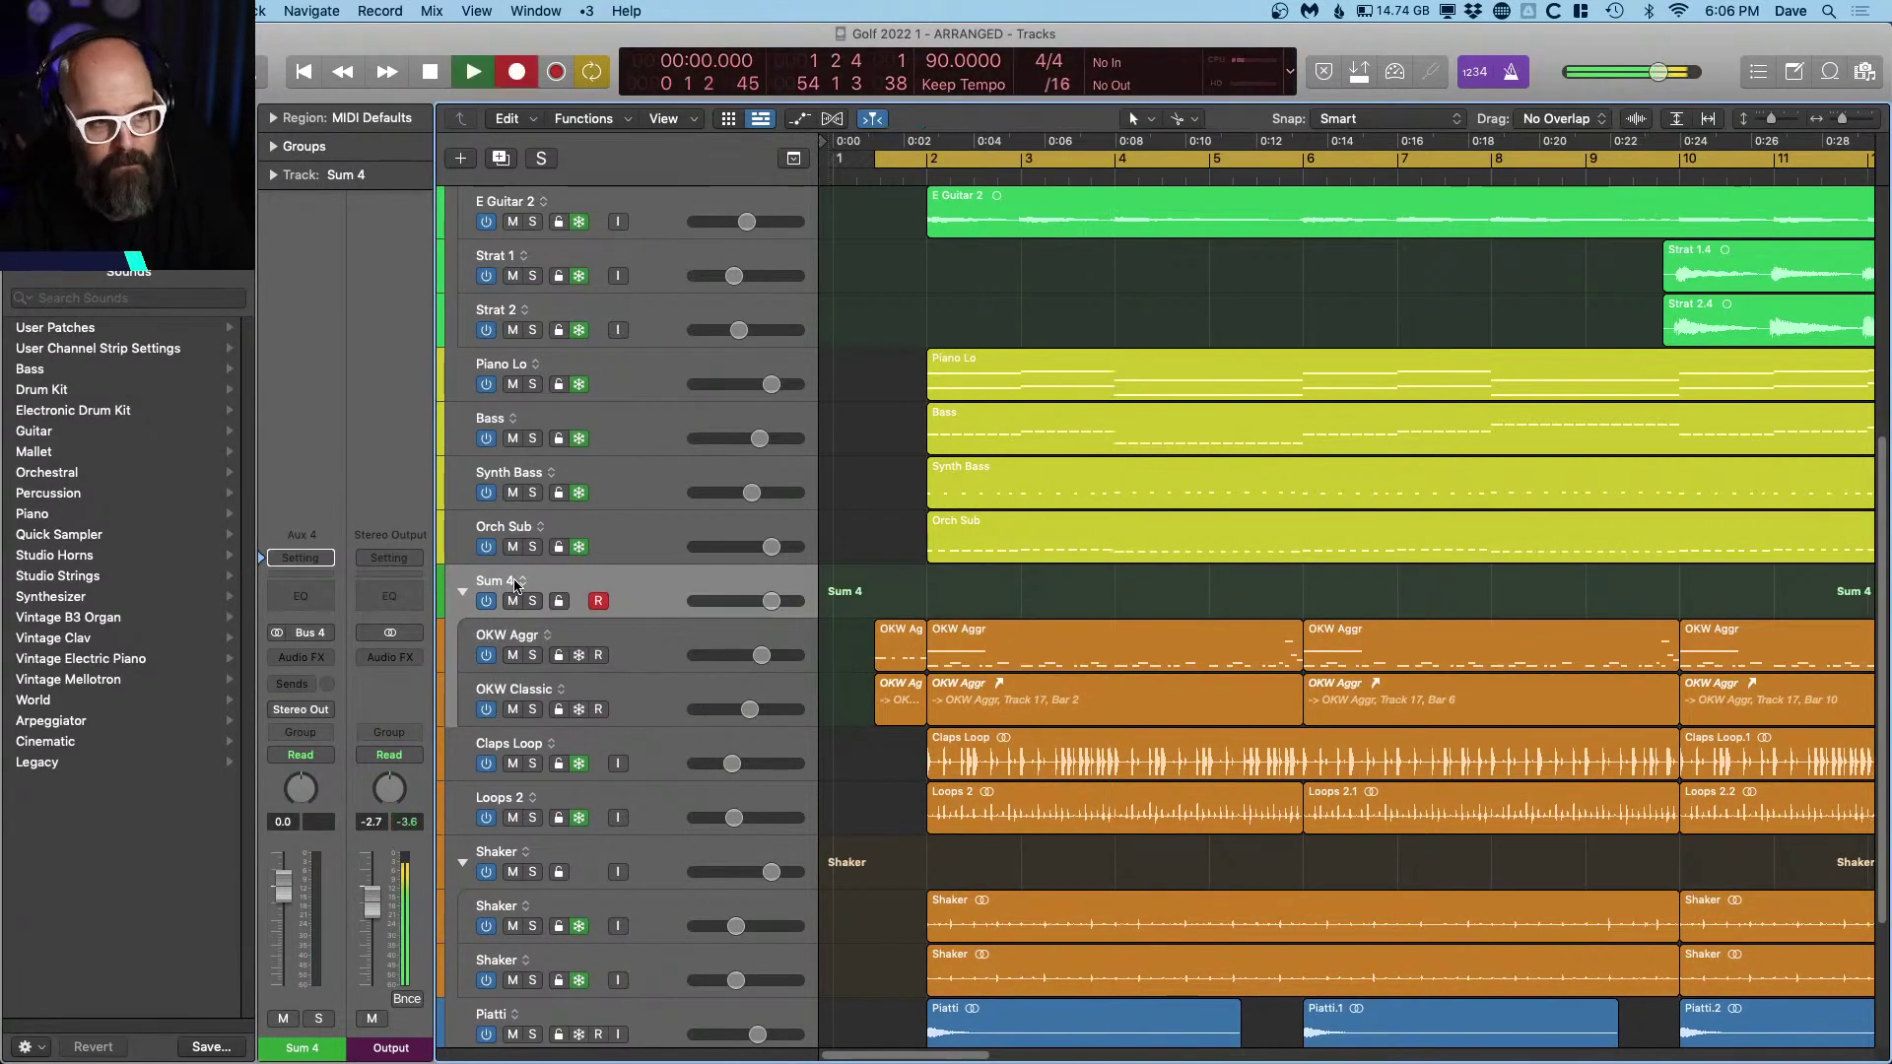
key("space")
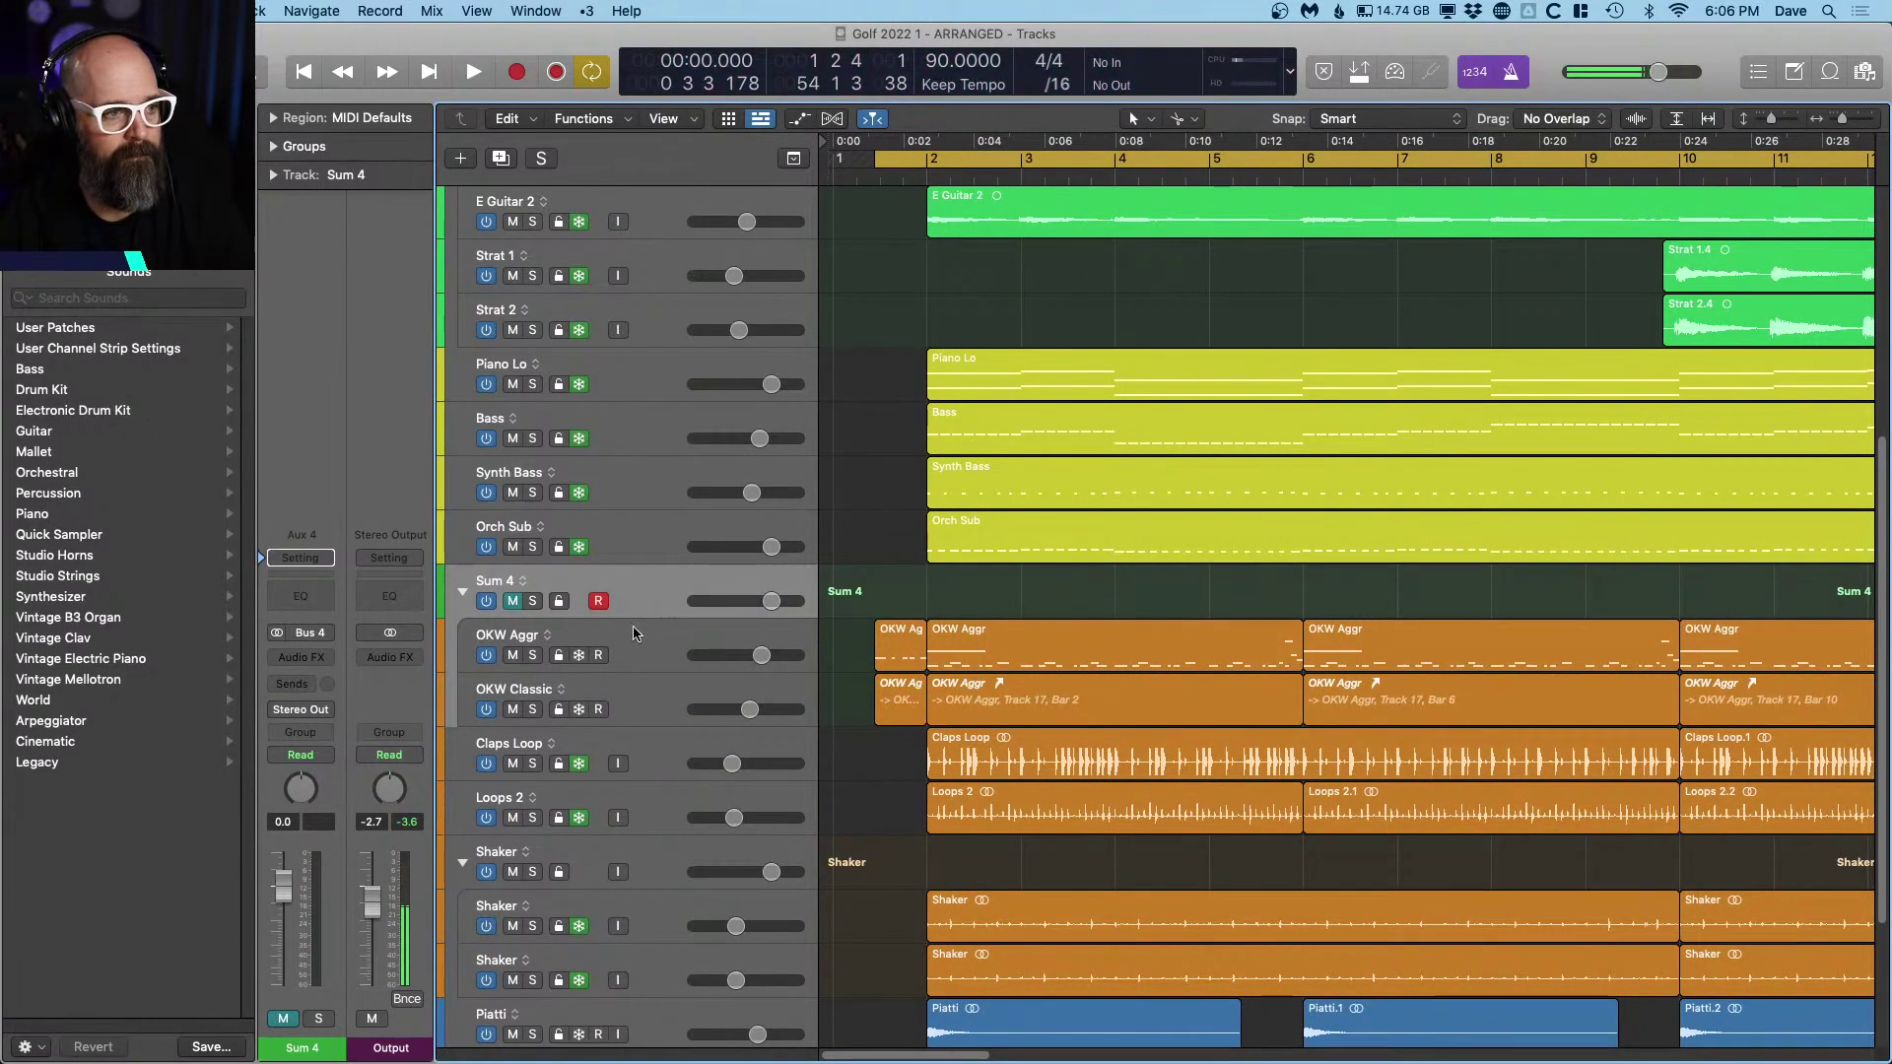
right_click(514, 591)
double_click(500, 584)
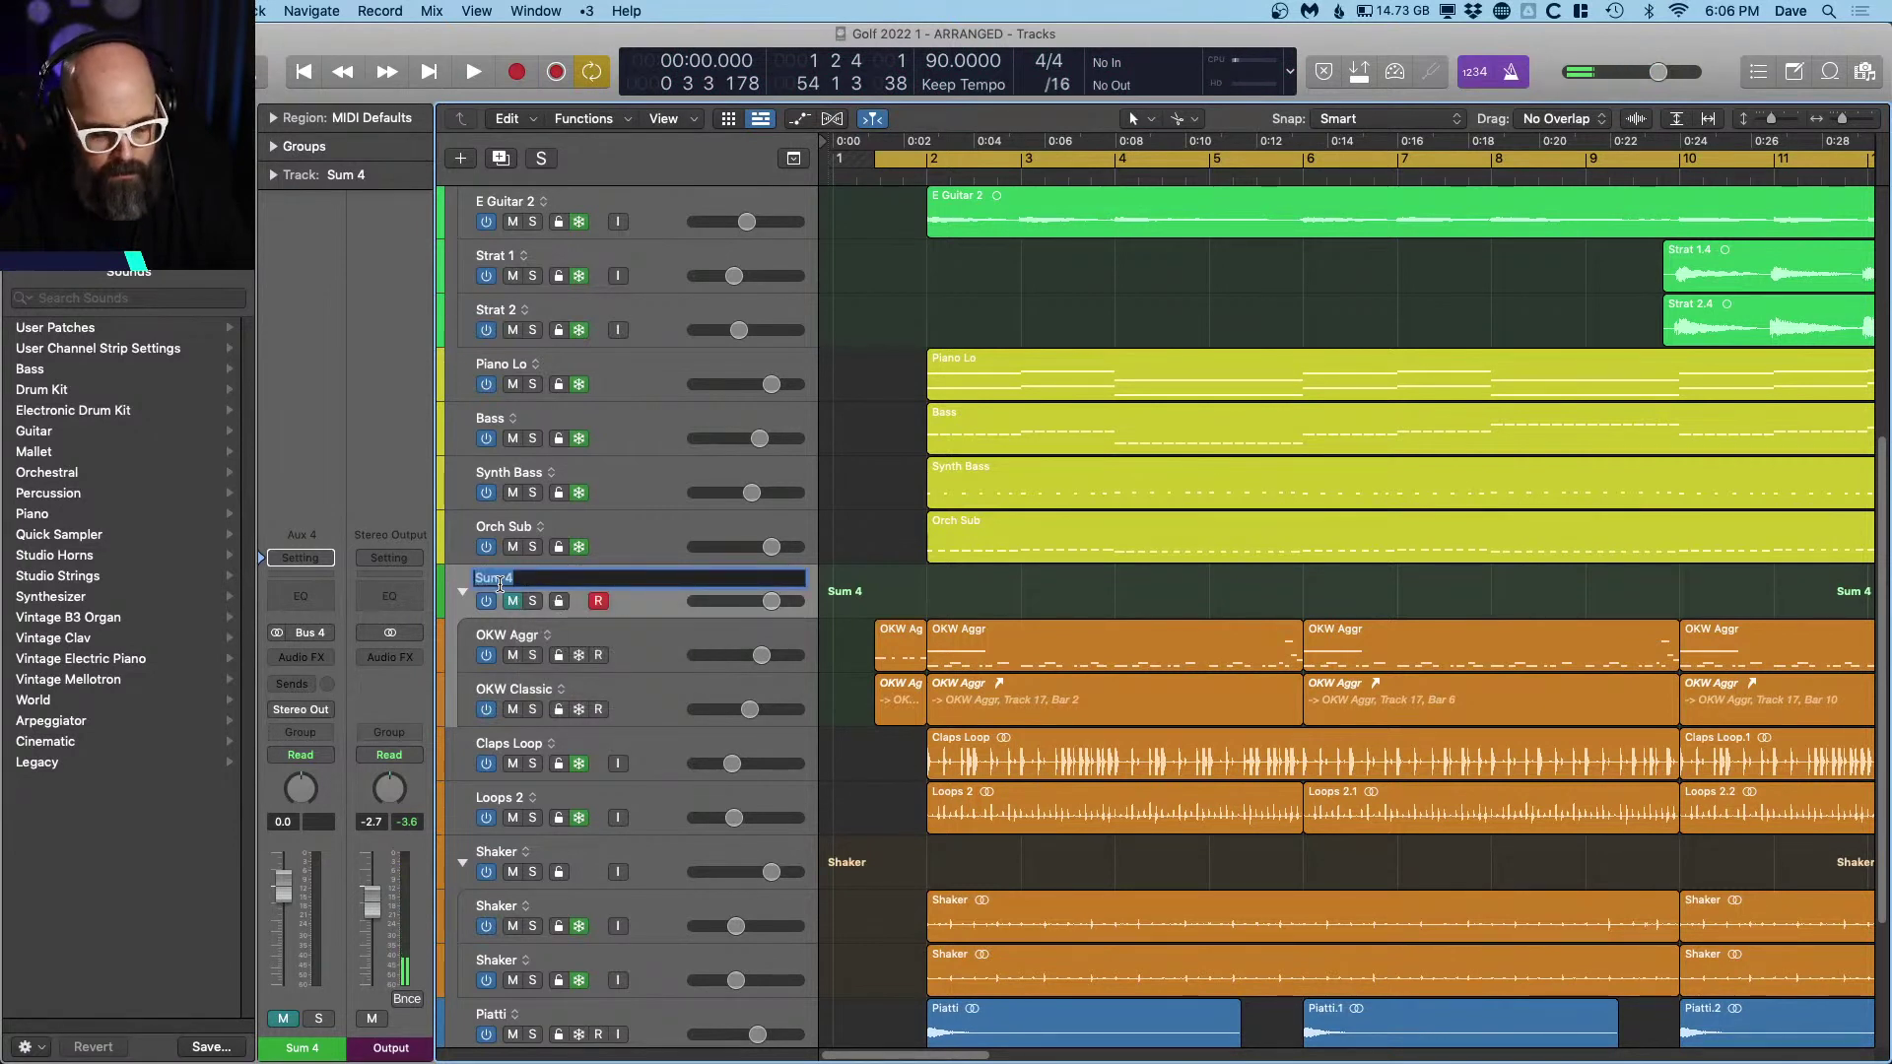
type("Drums")
key("Return")
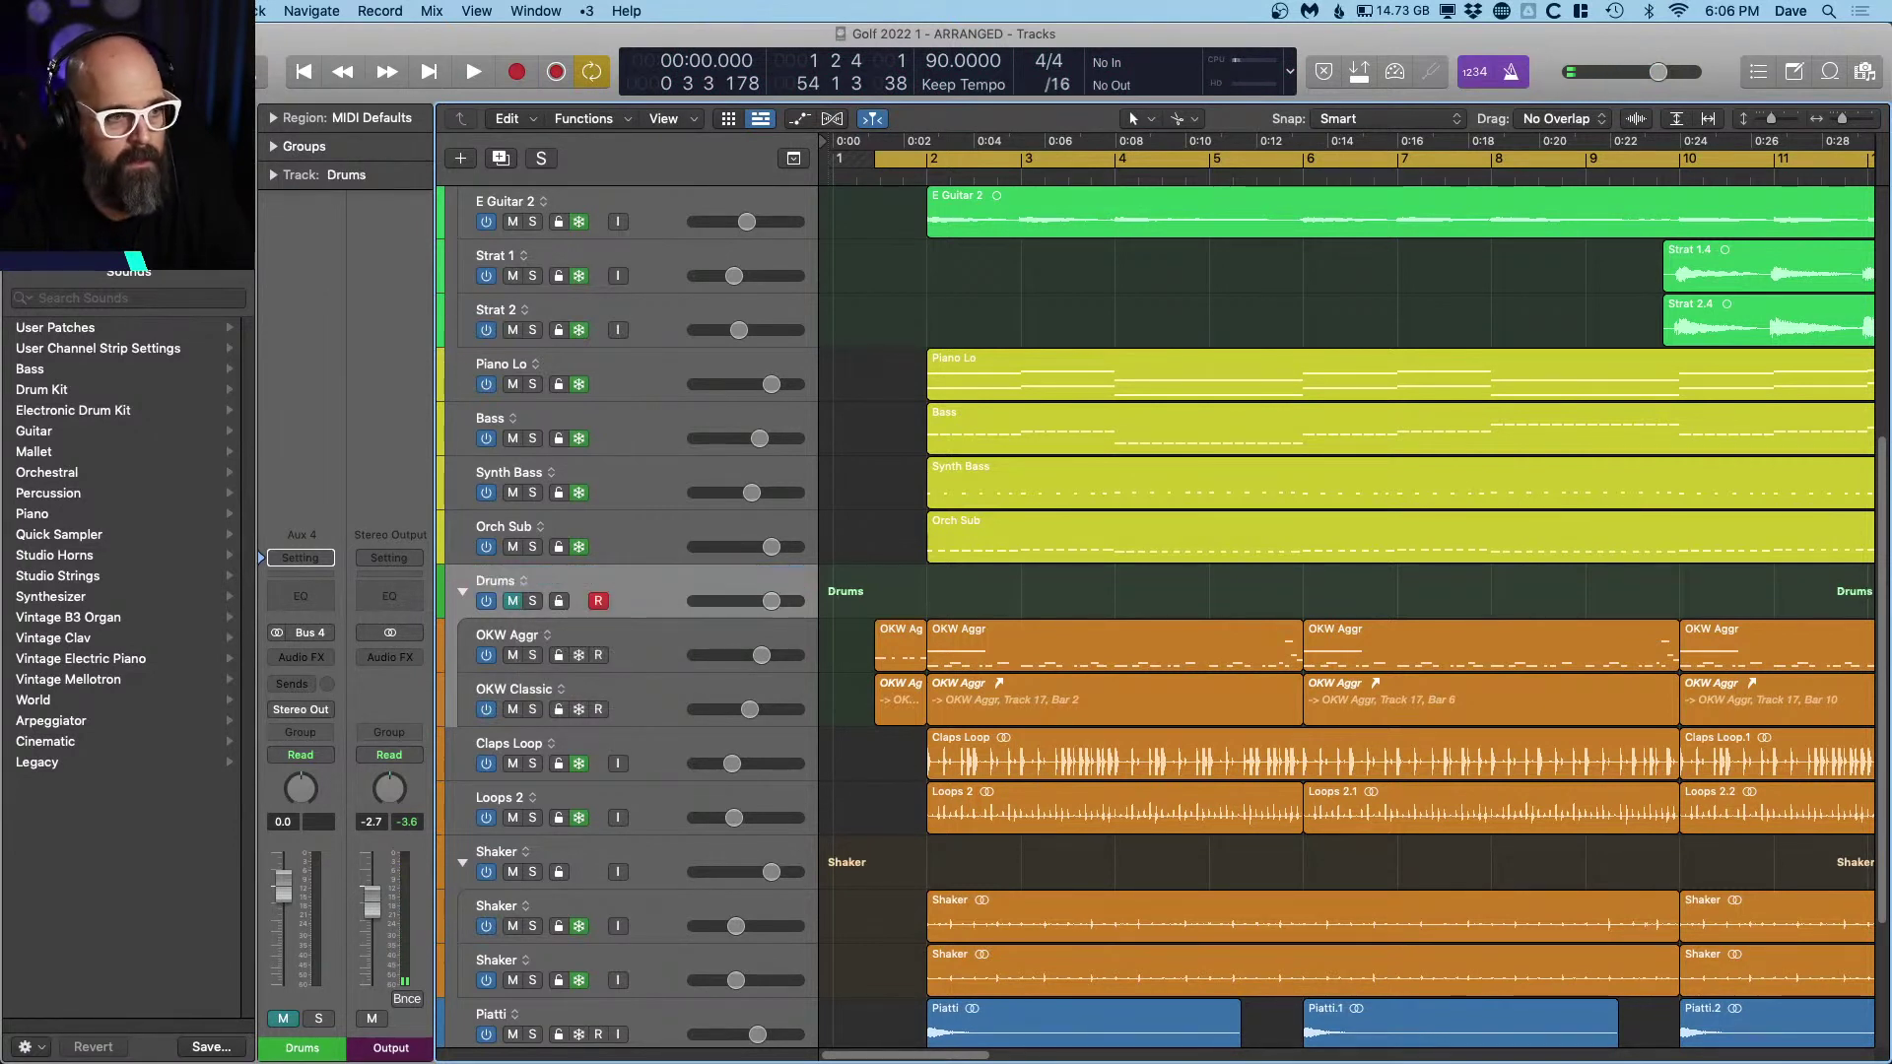
Step: Move all the OKW Aggr regions onto the Drums stack track and delete the aliases from OKW Classic
left_click(699, 632)
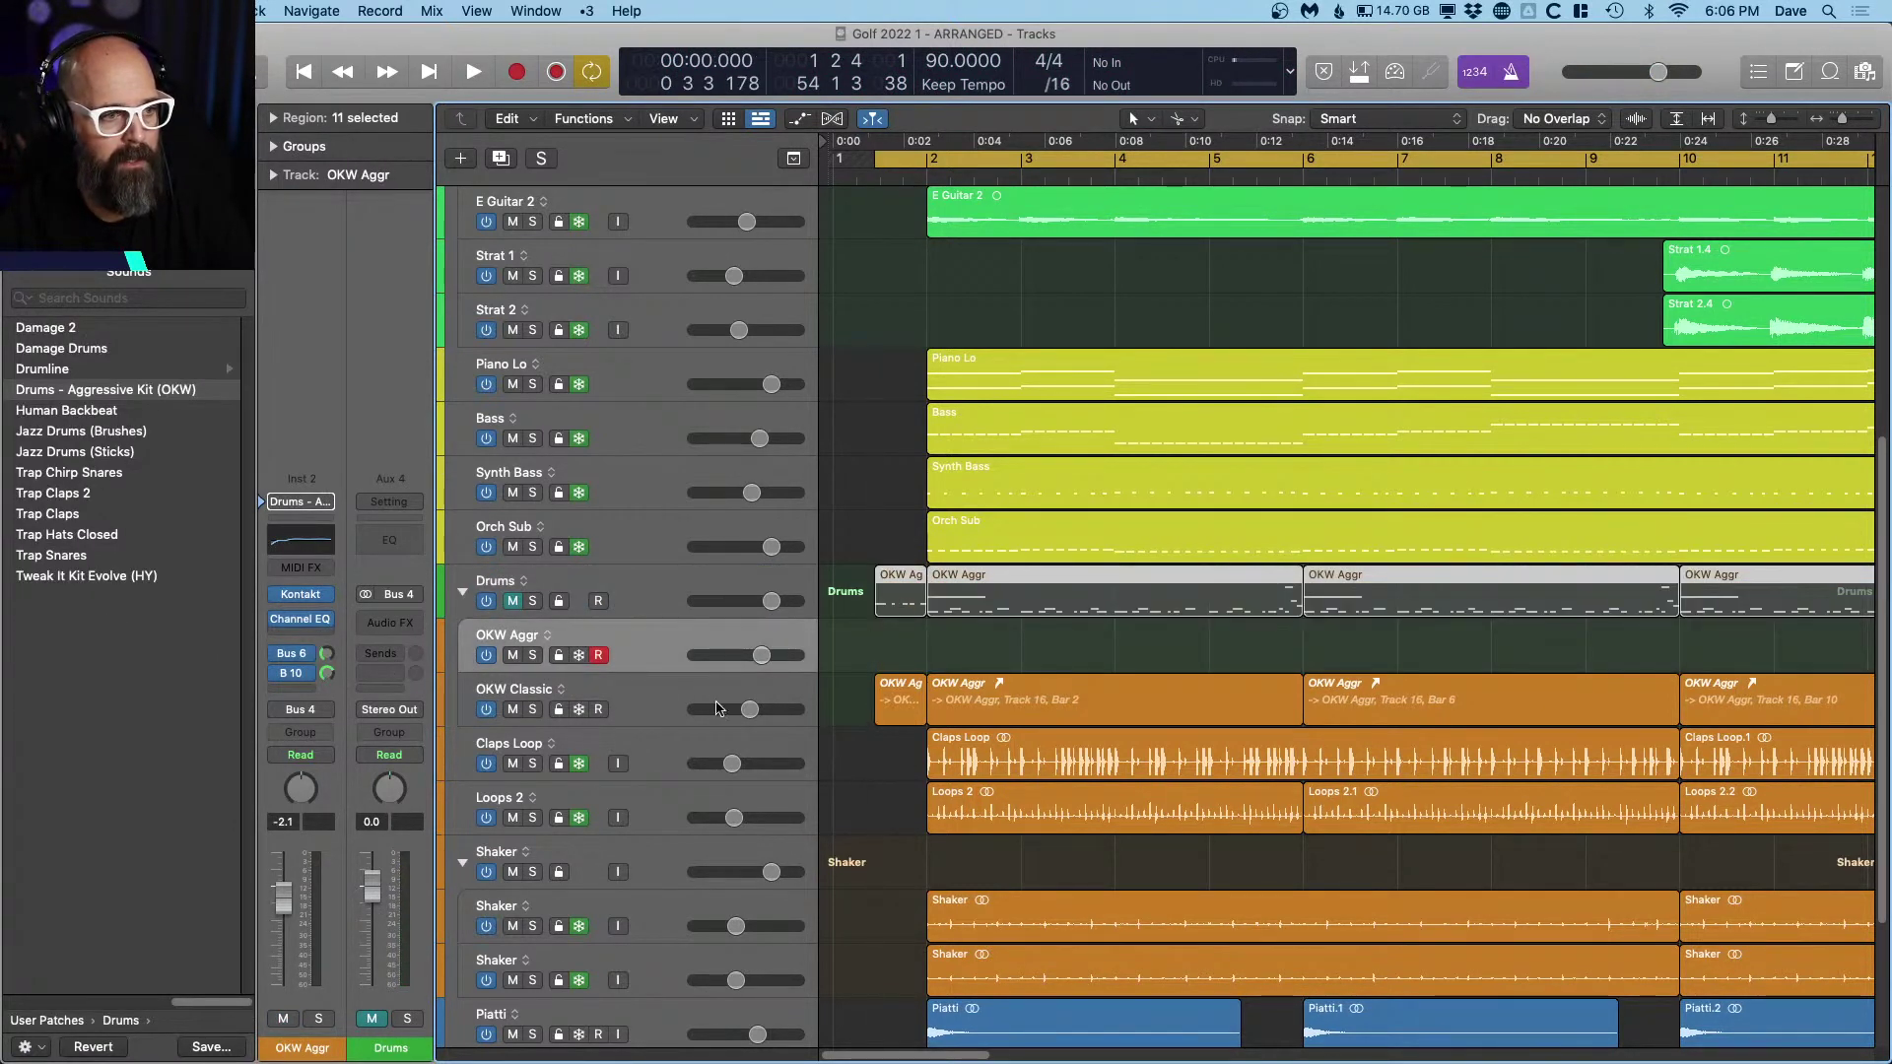
left_click(689, 683)
key("Delete")
Step: Unmute the Drums stack and play the arrangement from the start past bar 6 to hear both kits together
left_click(513, 602)
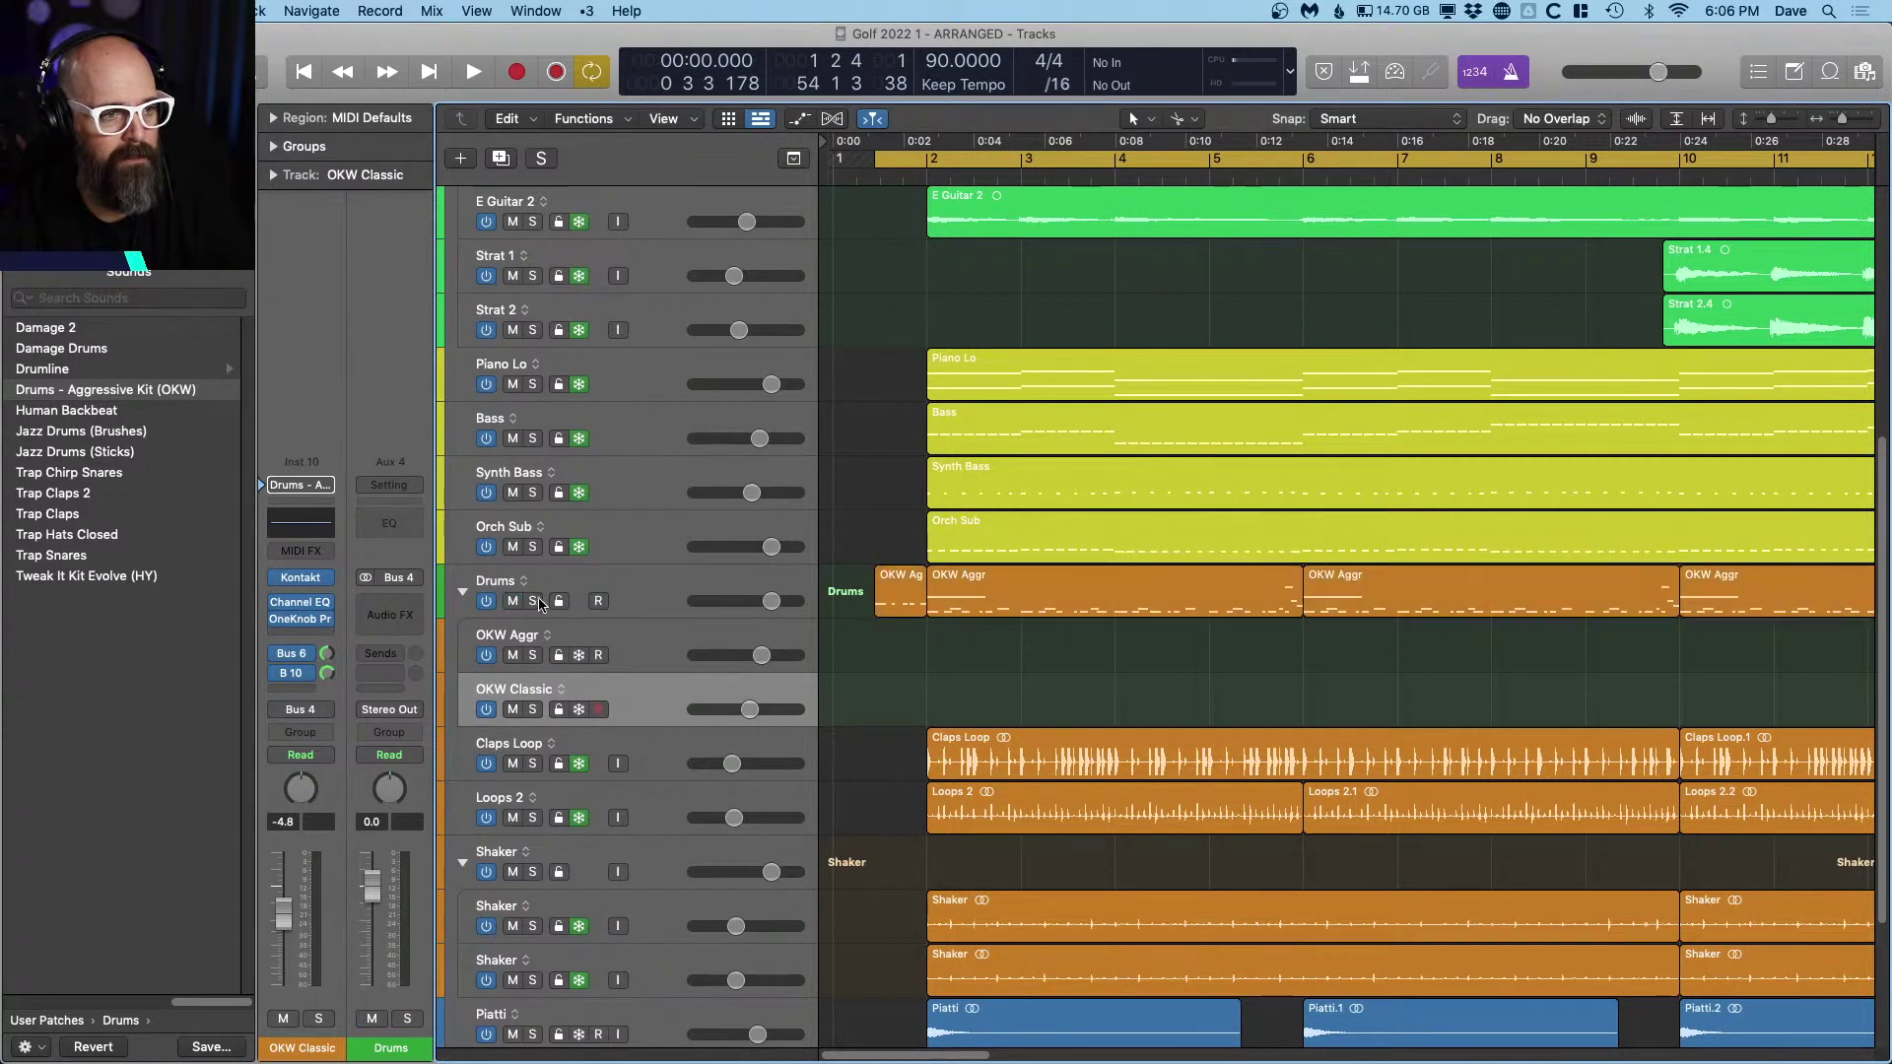
key("space")
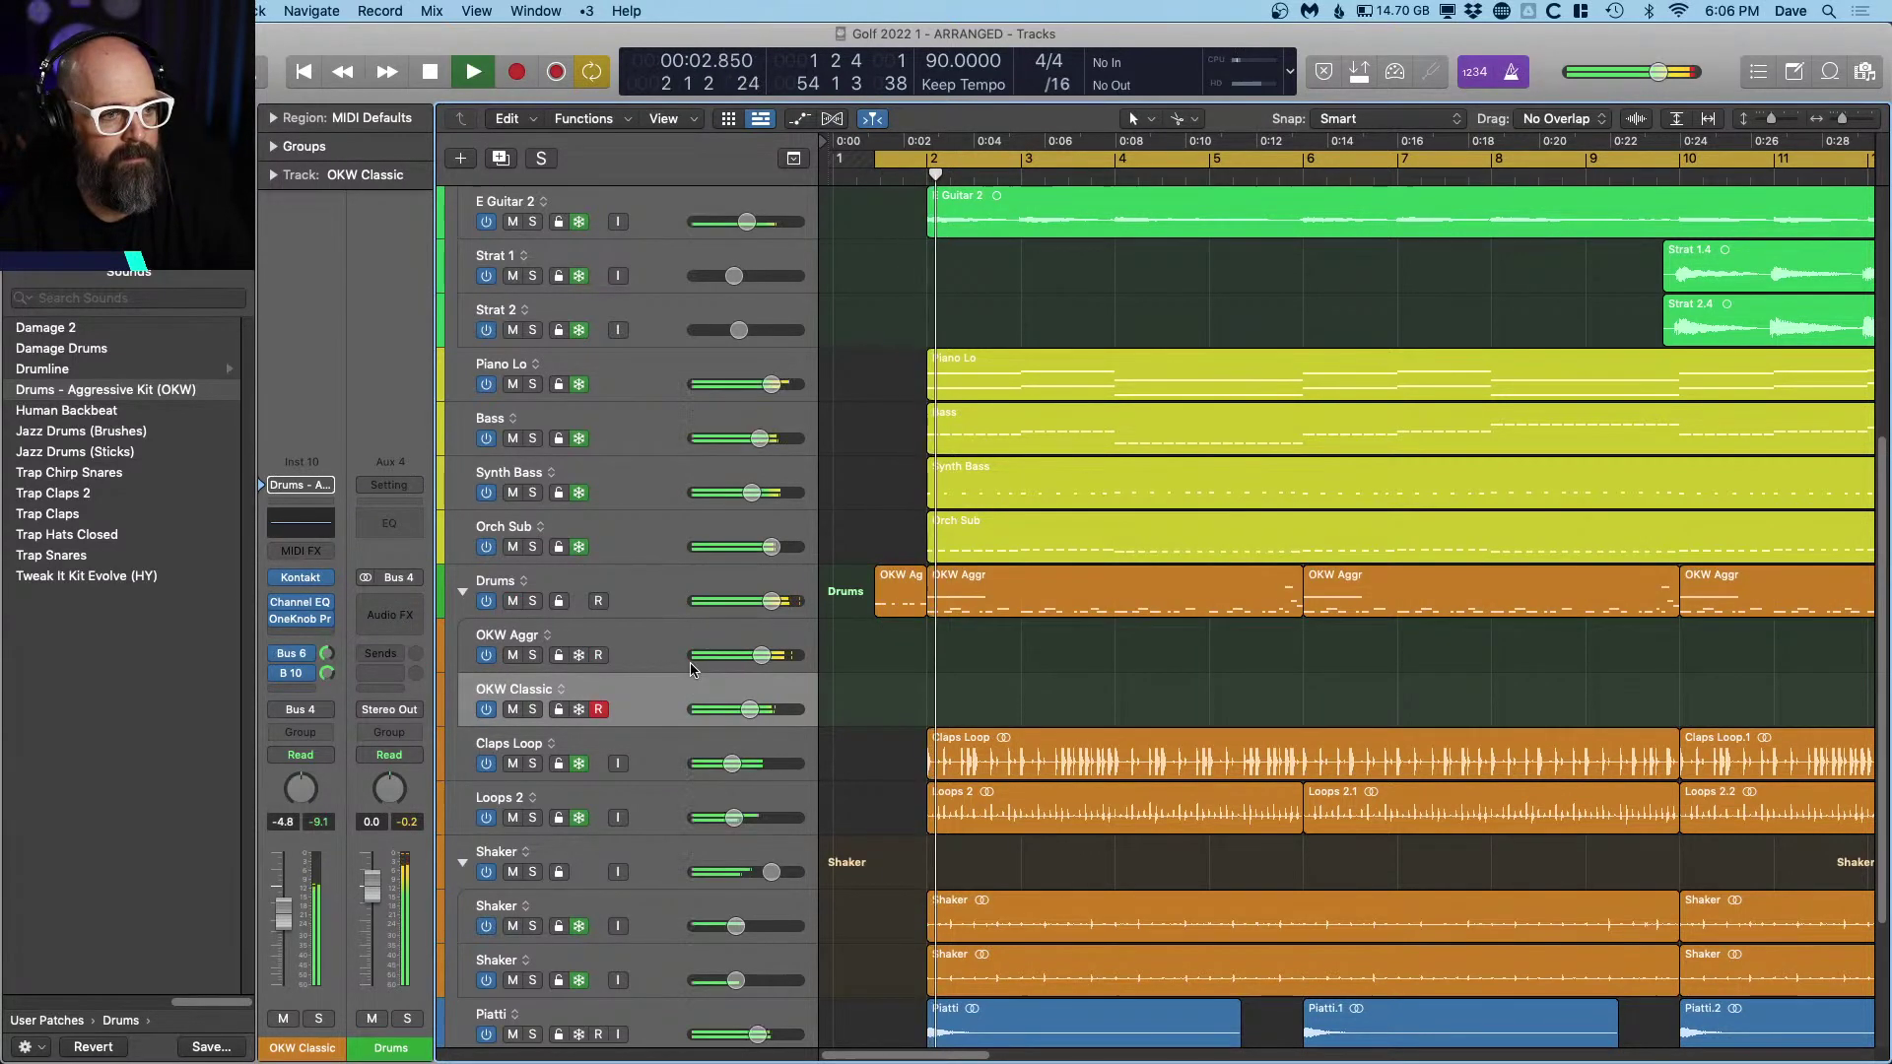
left_click(667, 590)
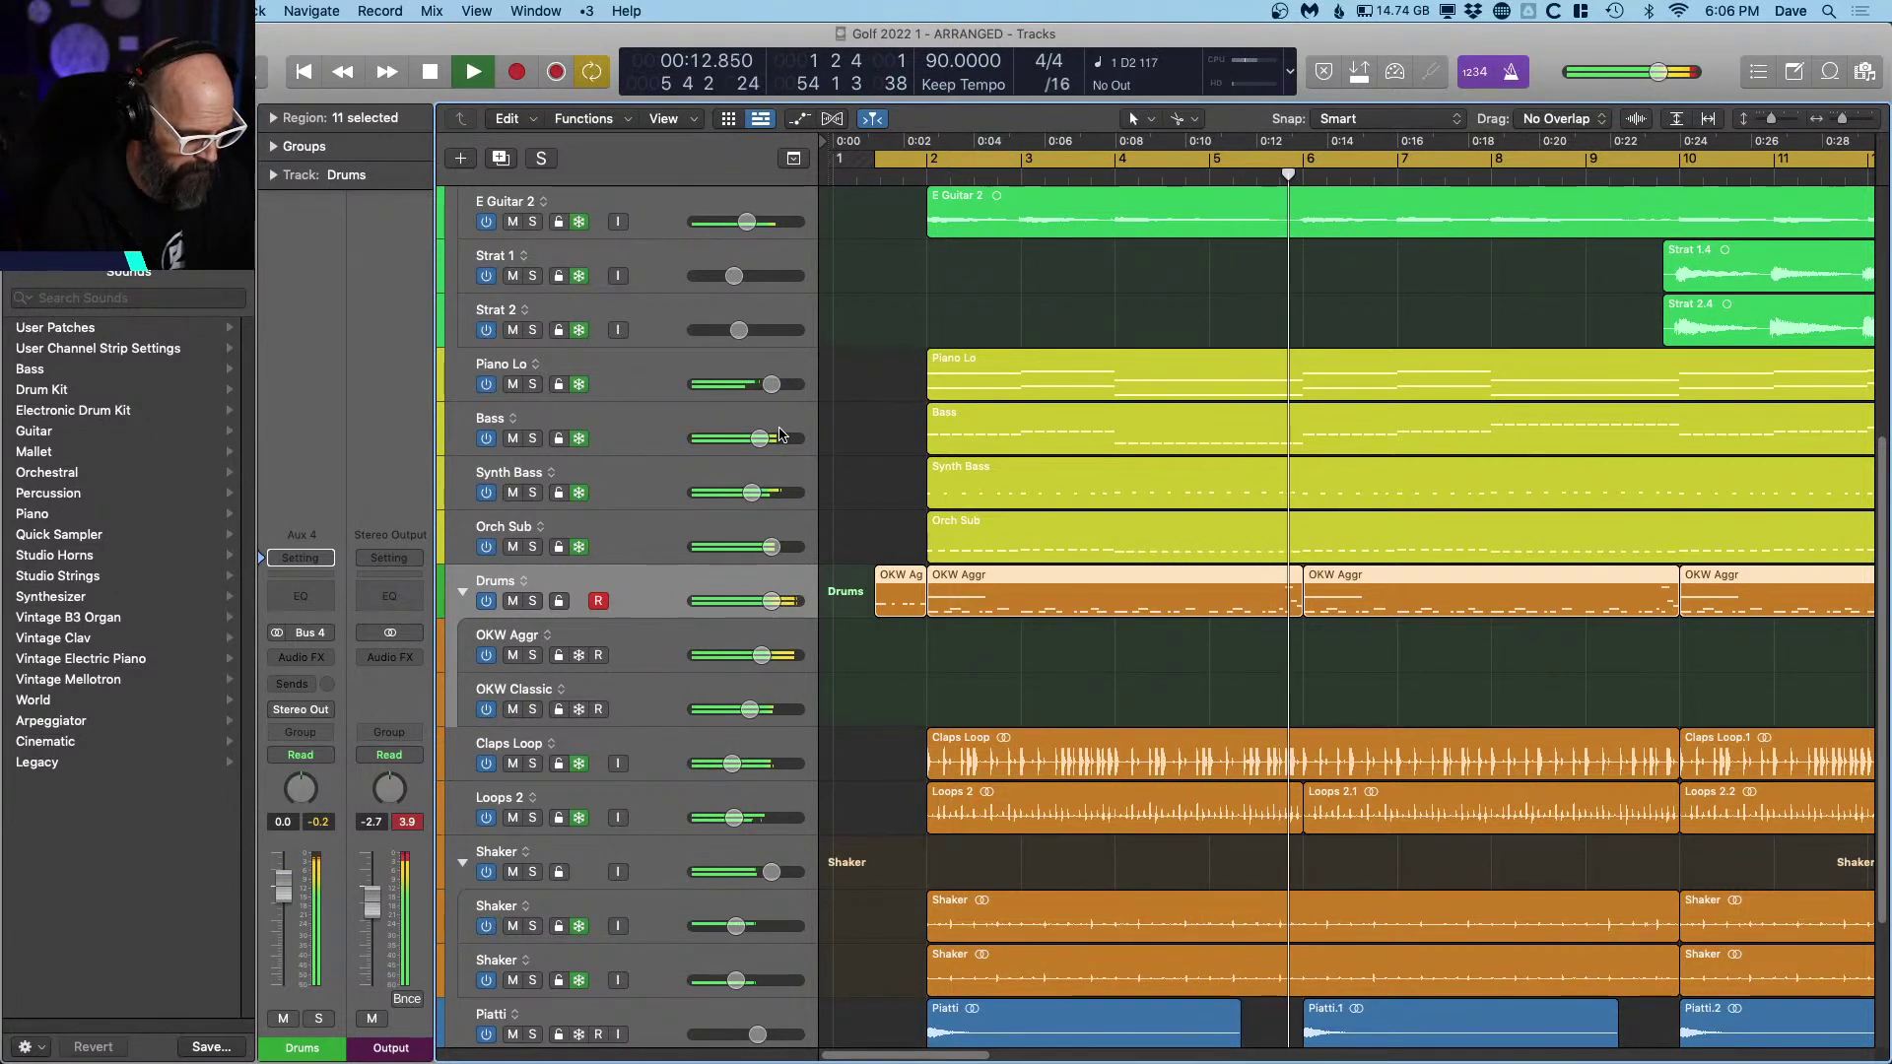
key("space")
key("Left")
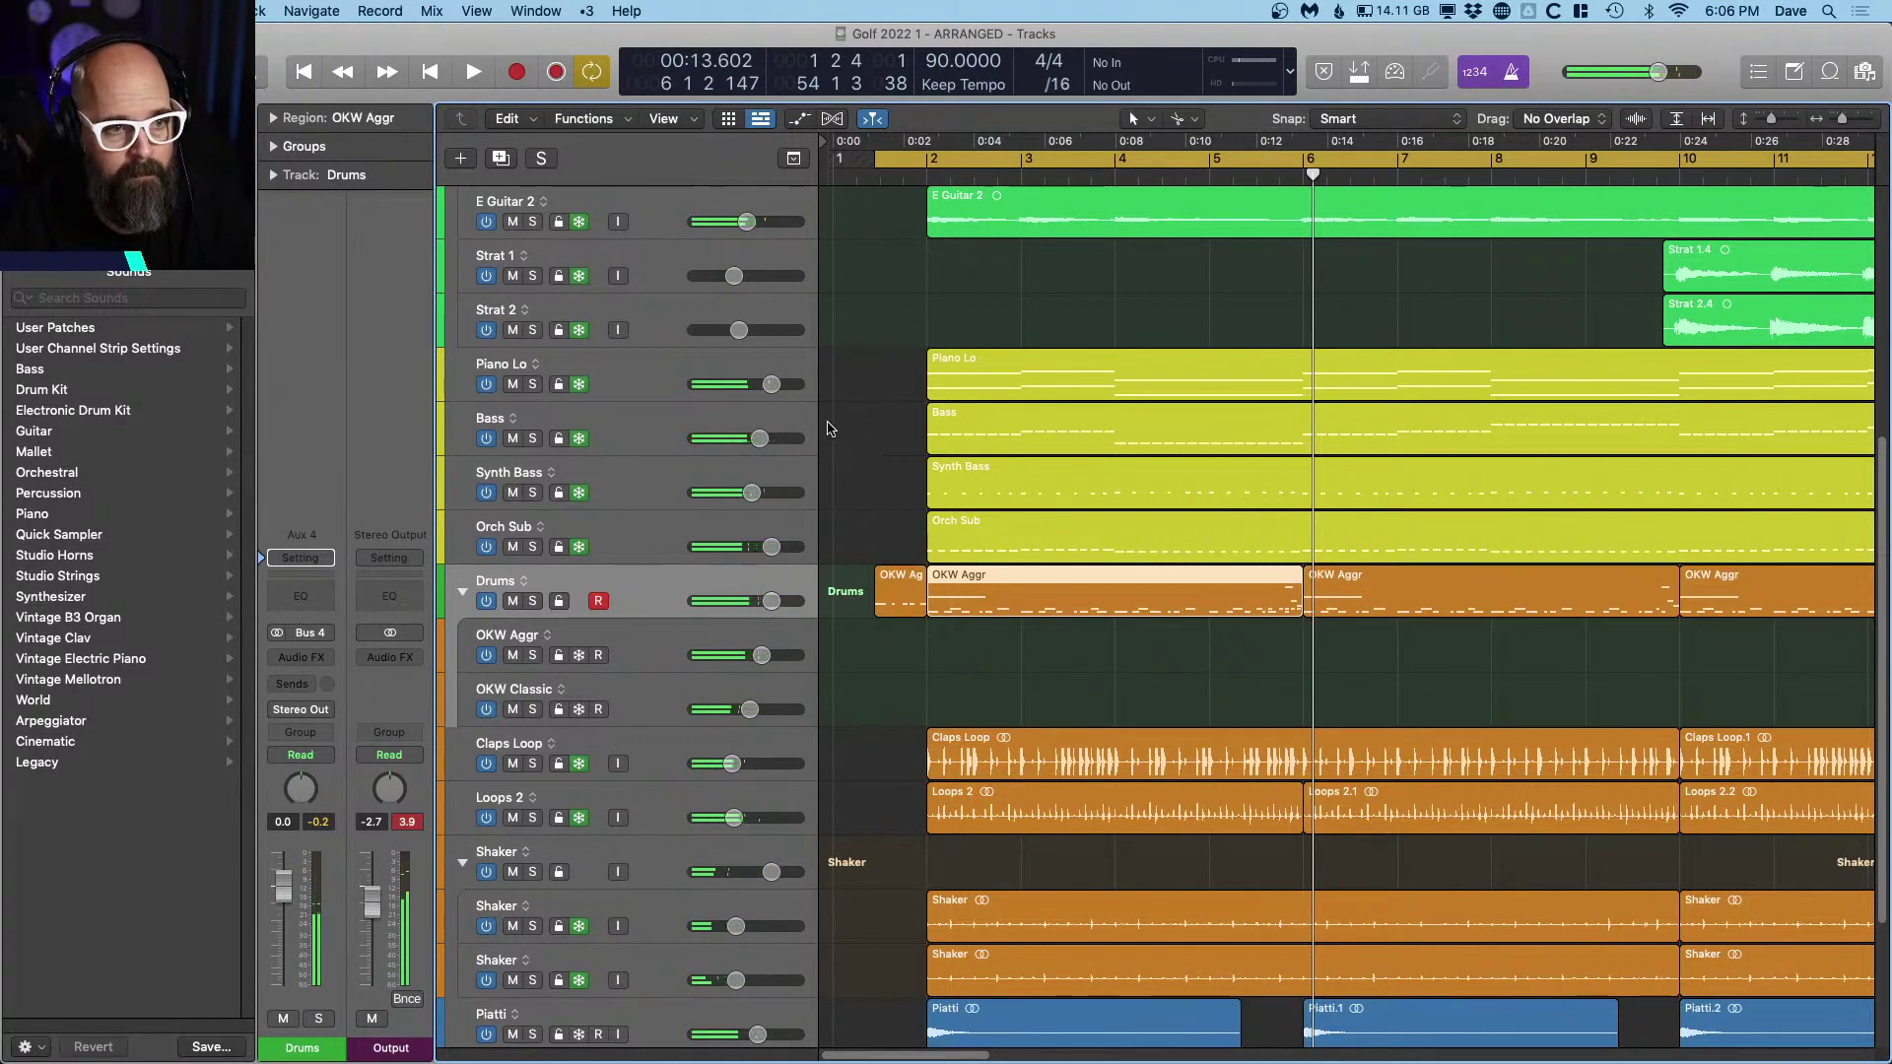
Step: Turn off cycle mode, then solo the Drums stack and play the fill leading into bar 6
key("comma")
key("comma")
key("s")
key("s")
key("x")
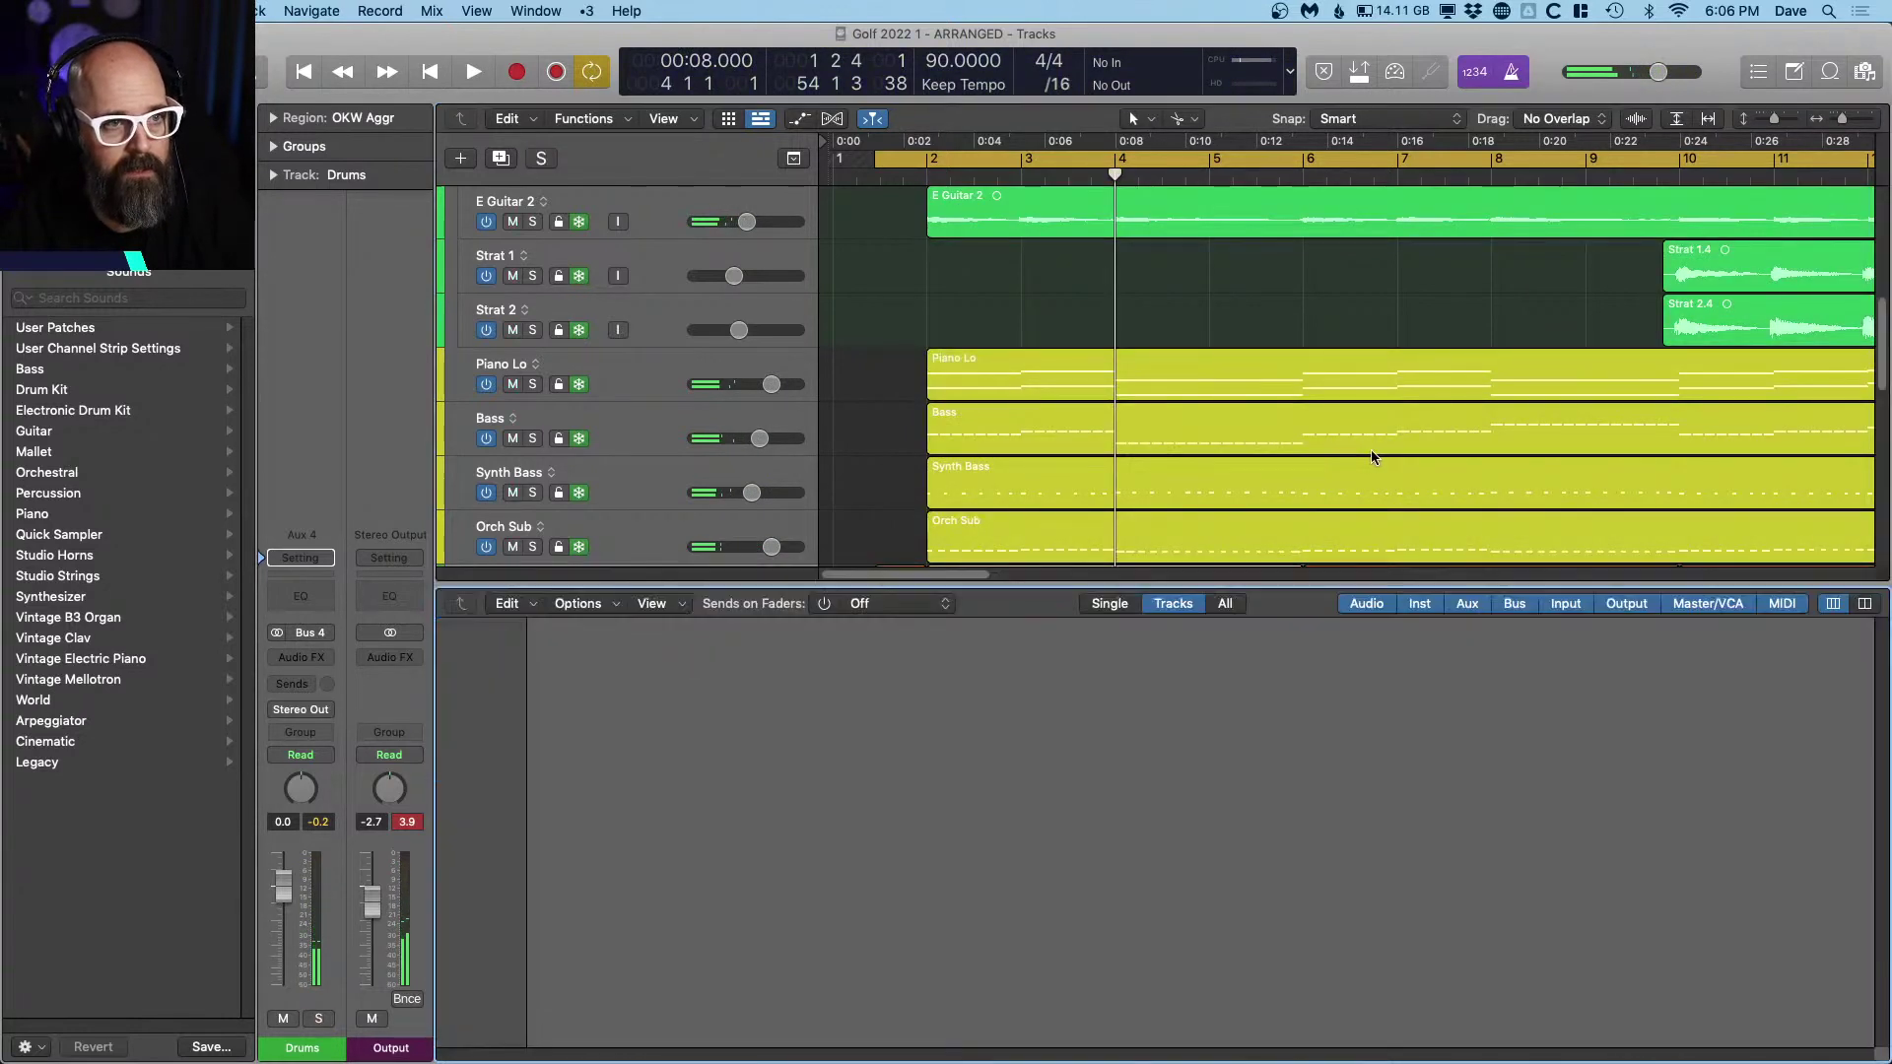
key("x")
key("period")
key("period")
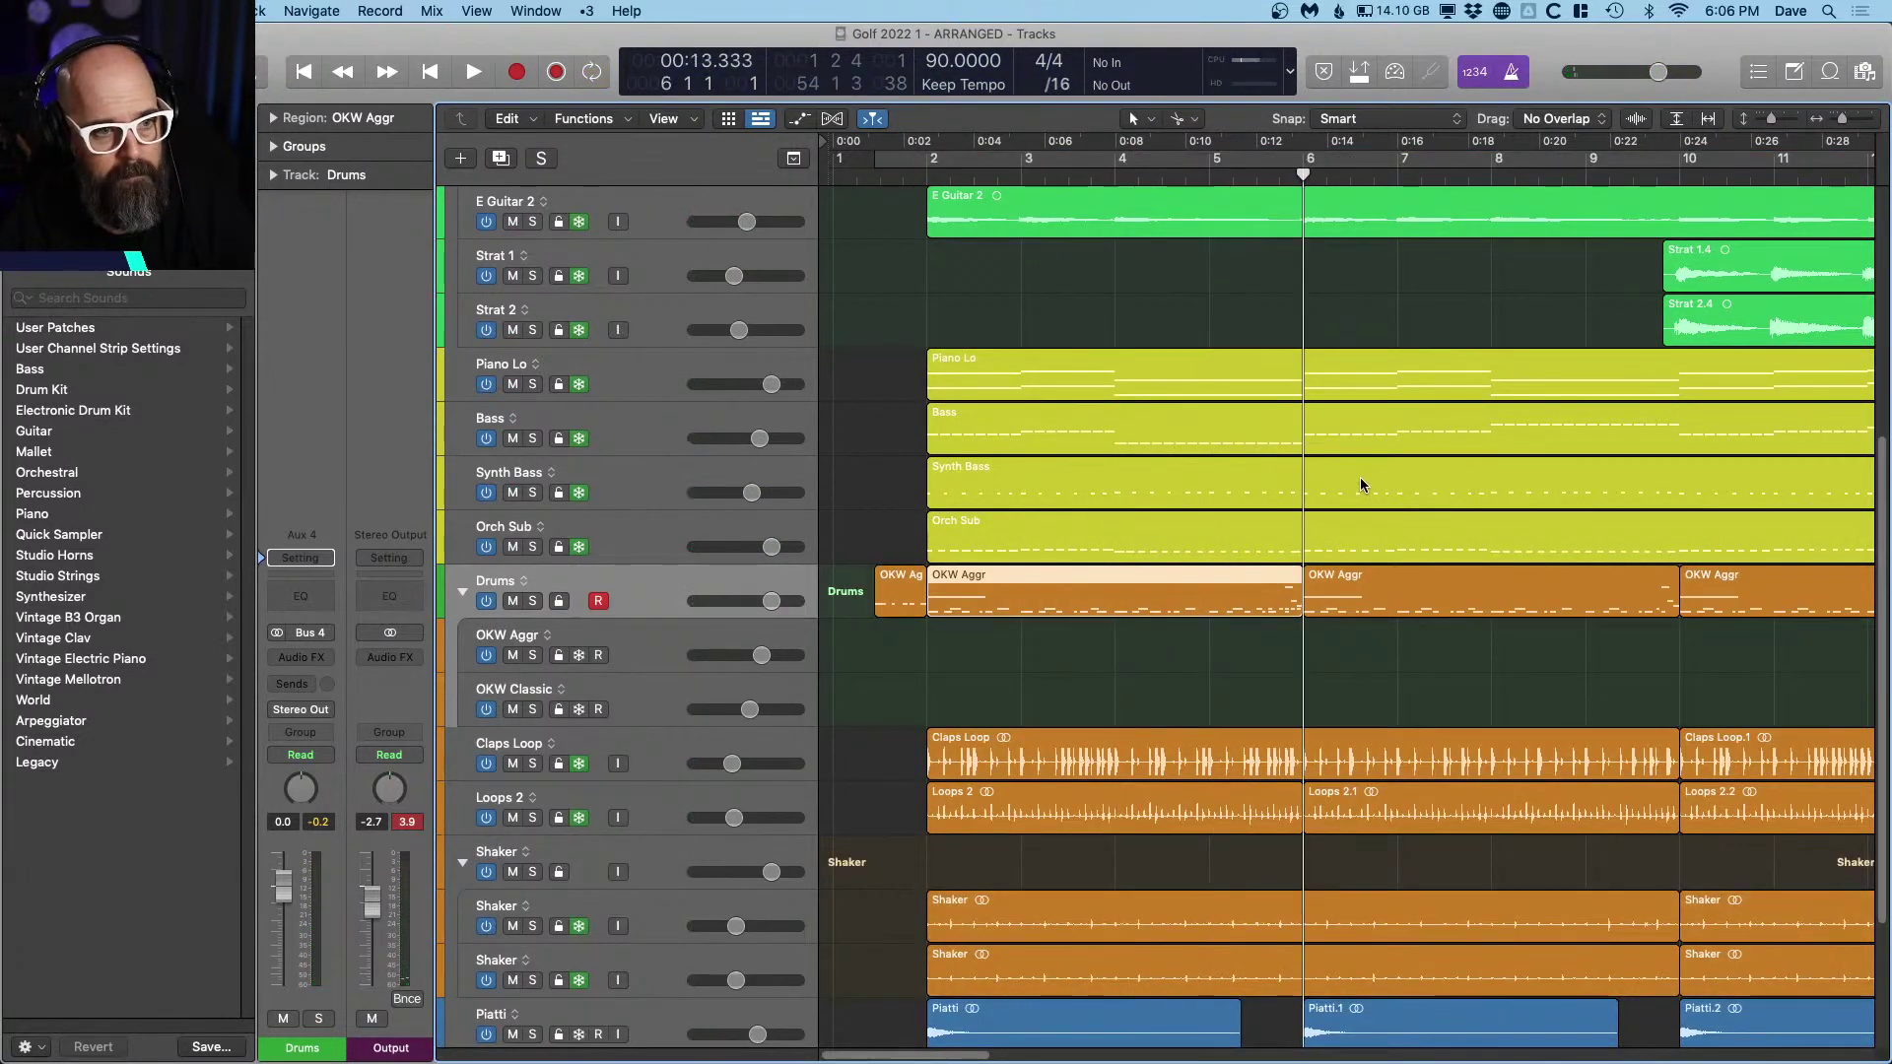
key("s")
key("comma")
key("space")
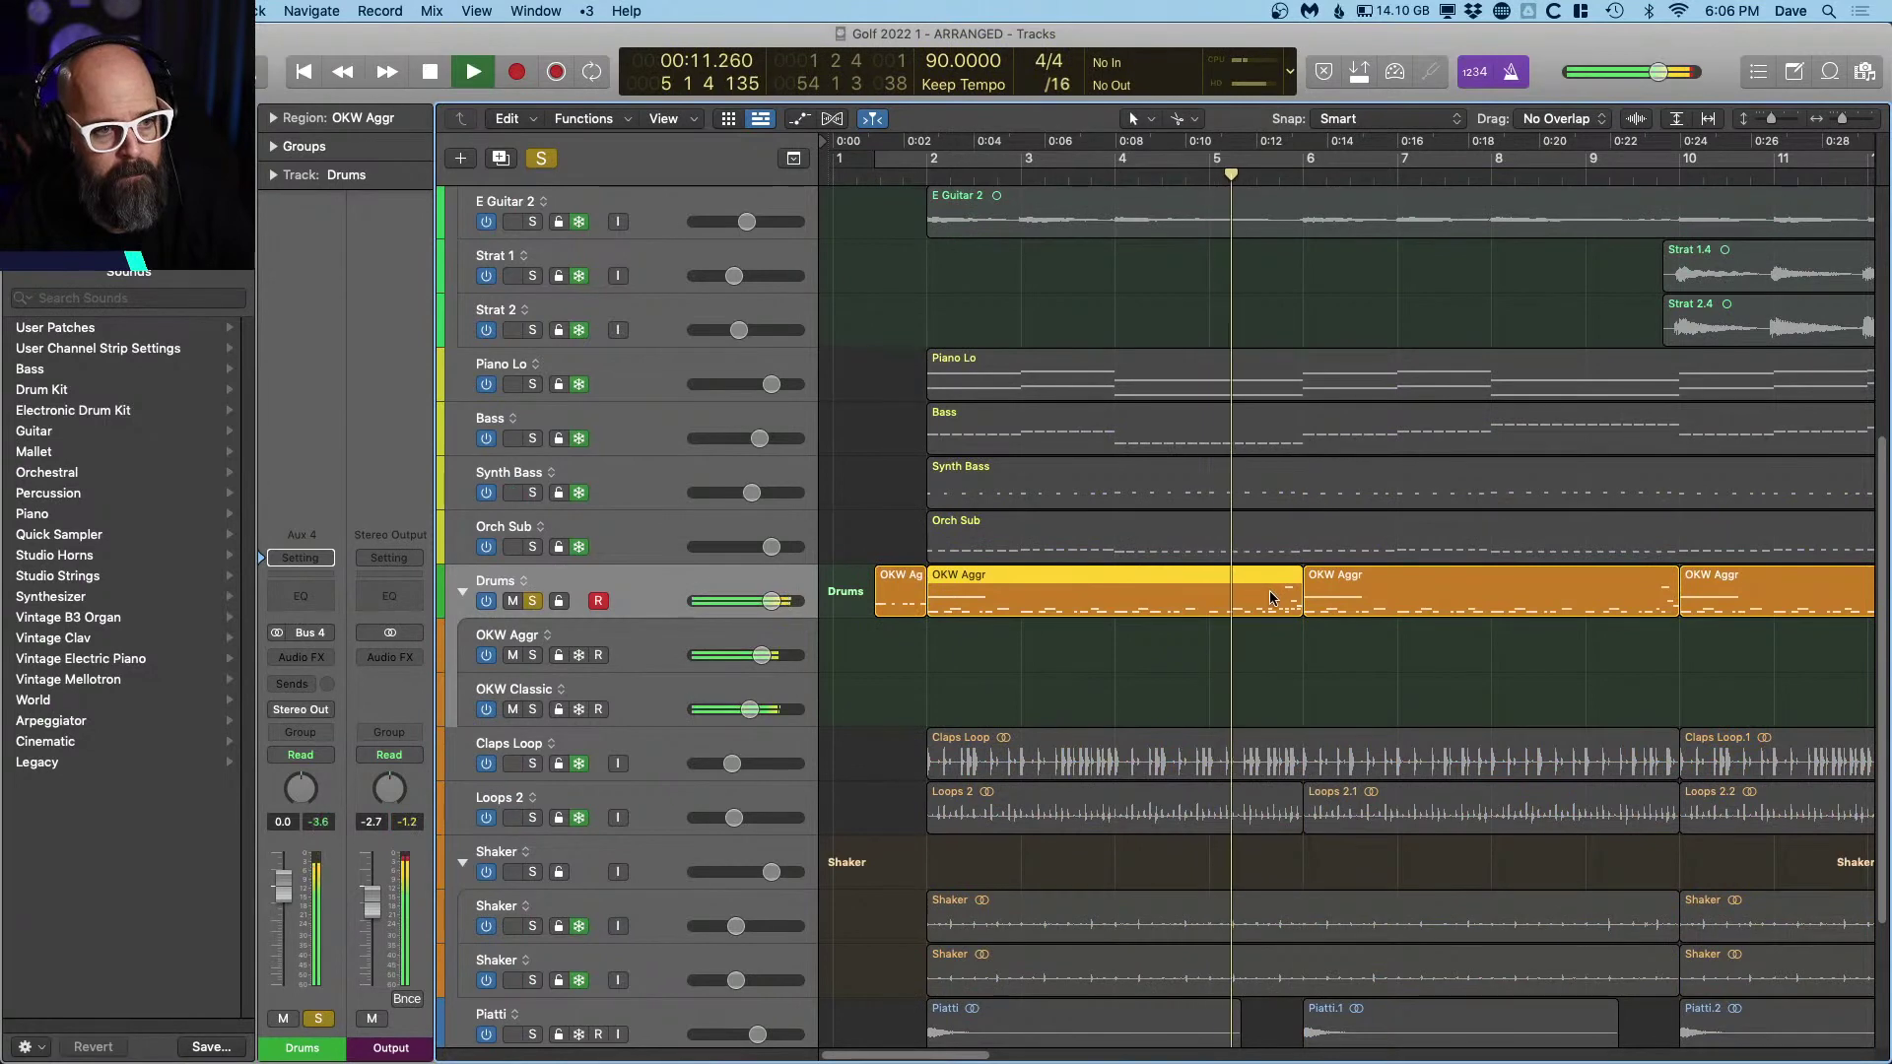
Step: In the Piano Roll for the Drums region at bar 2, move the last C2 note in beat 2 of bar 5 a sixteenth later
key("p")
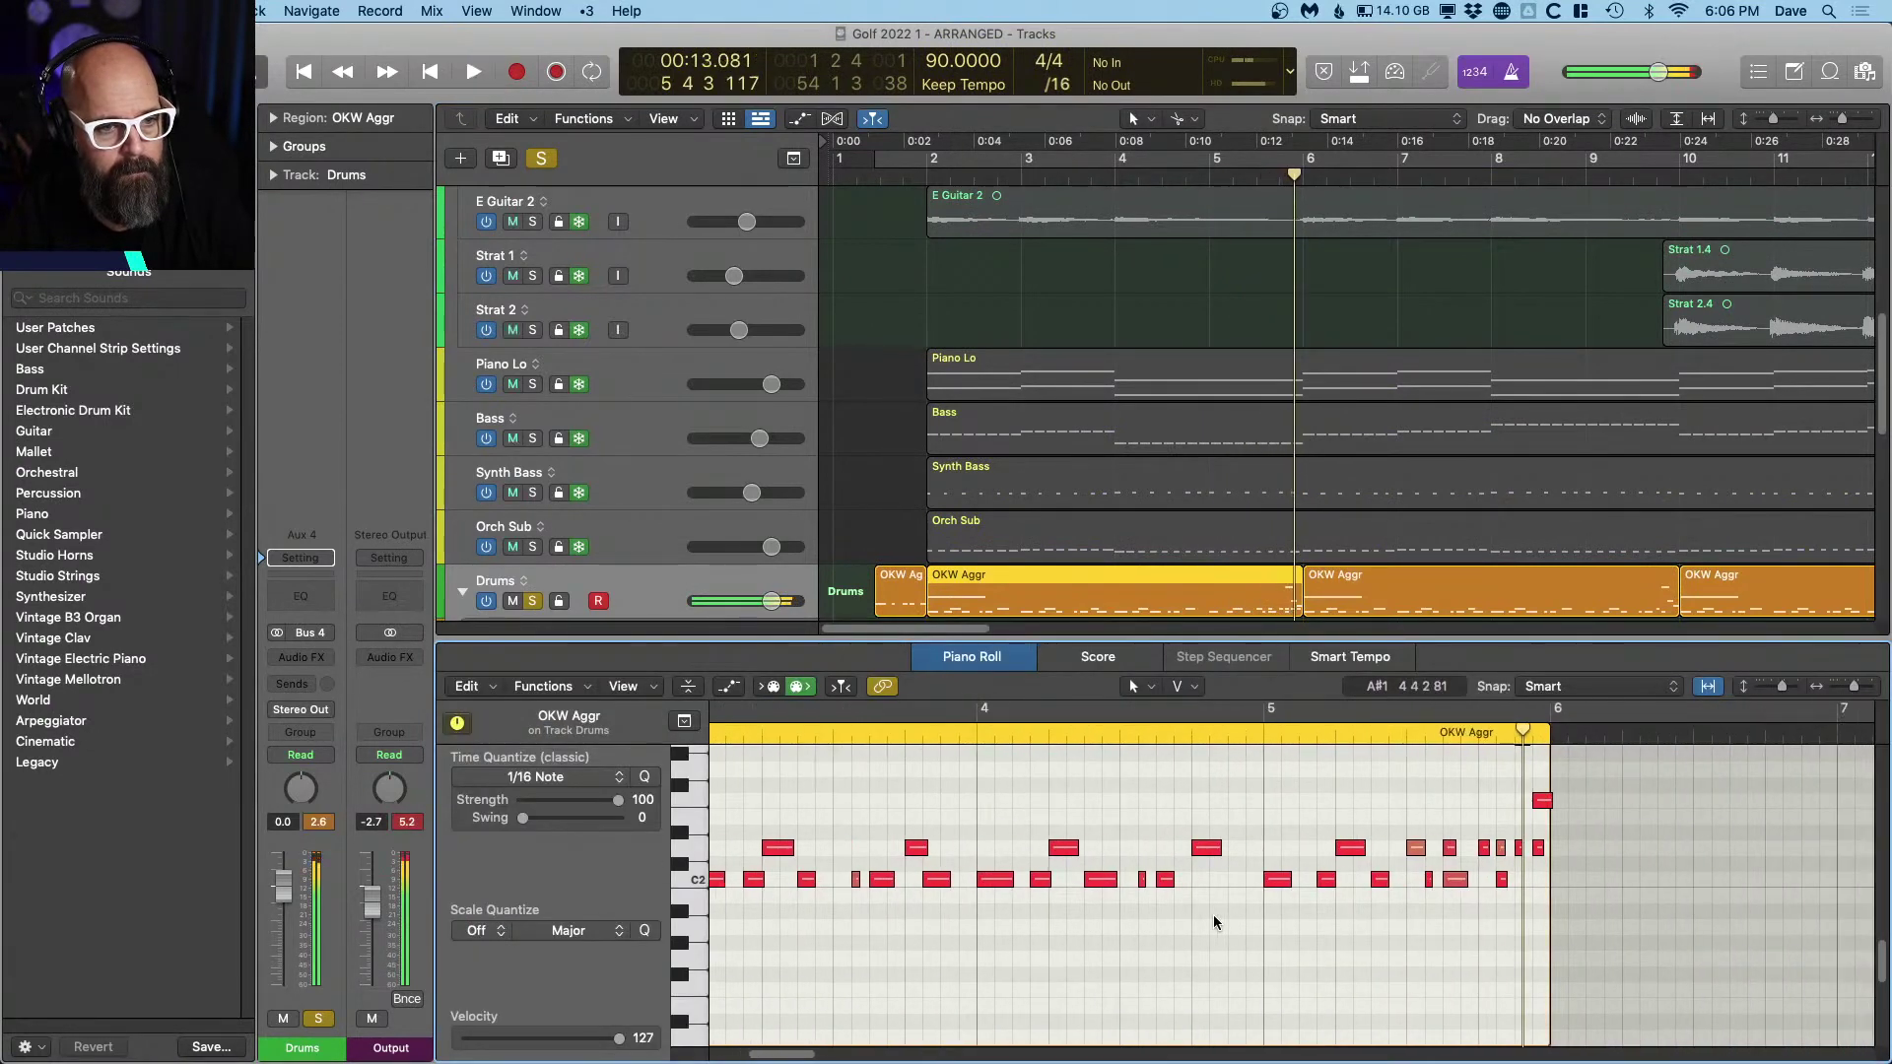
key("comma")
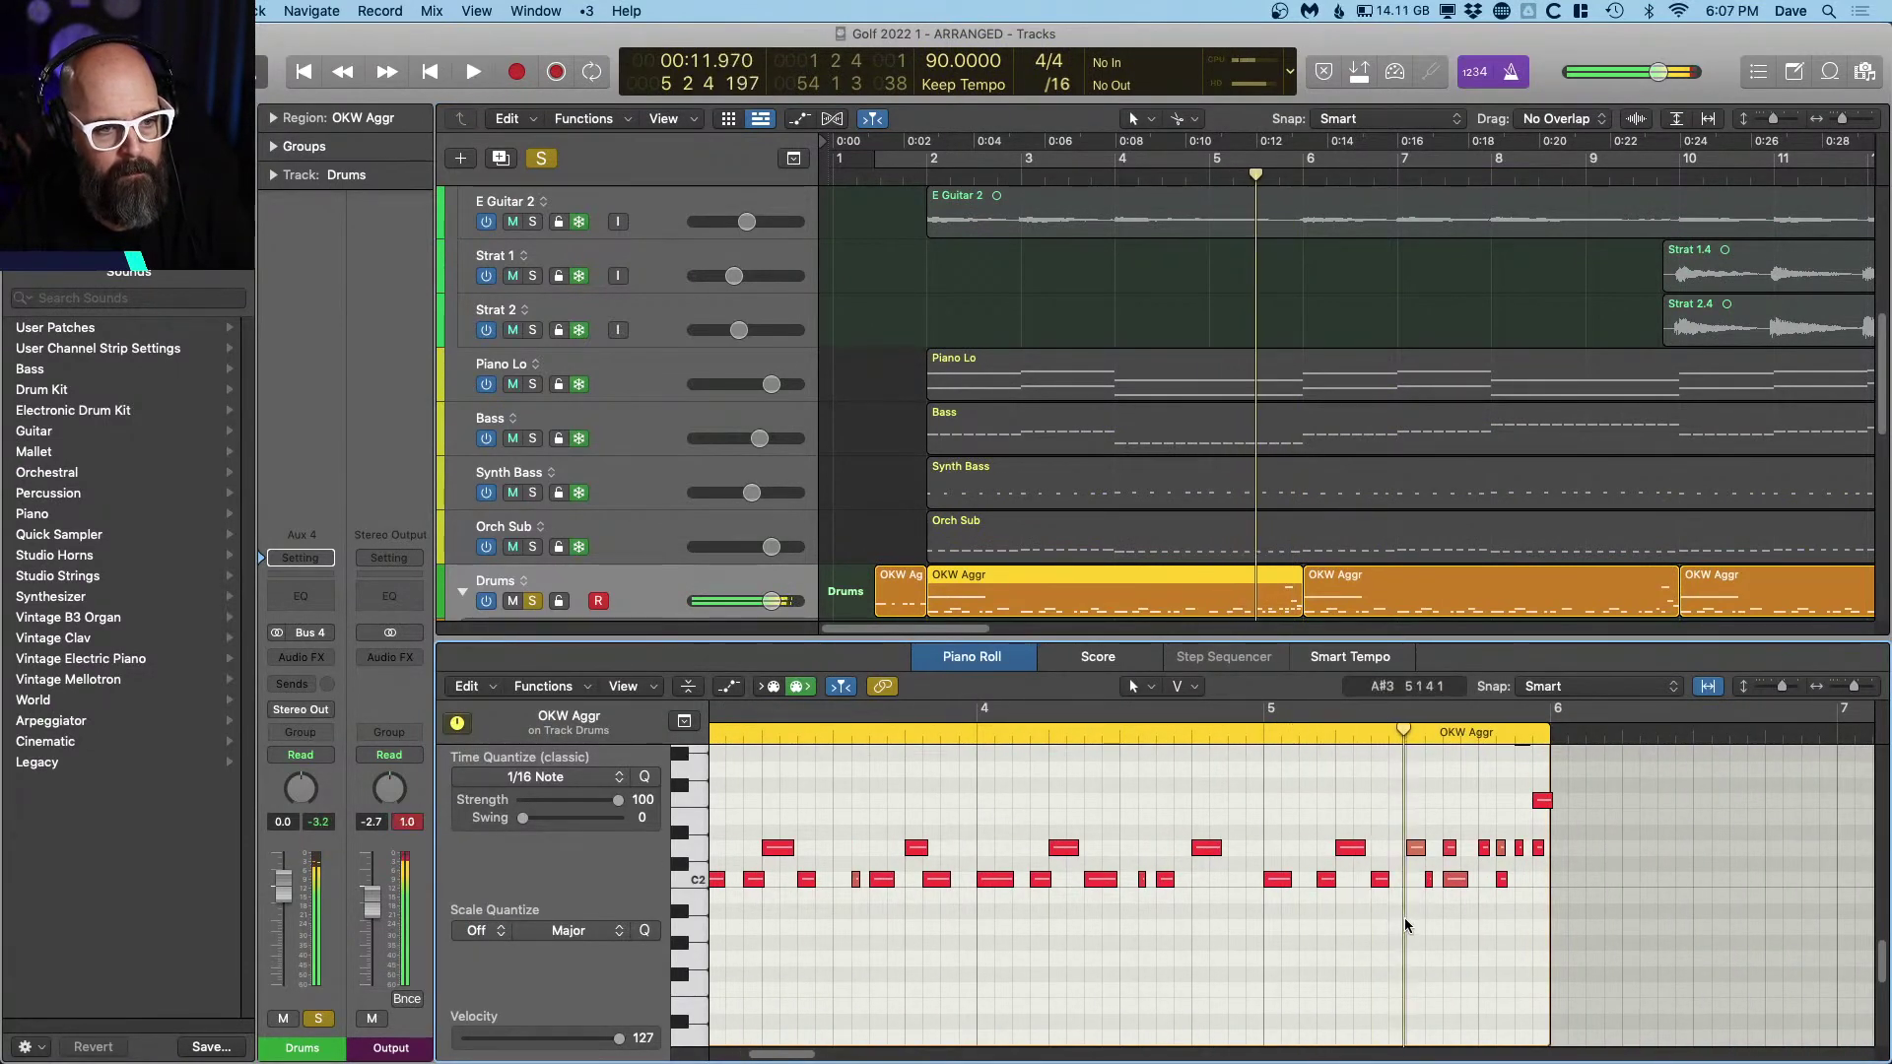
key("comma")
key("space")
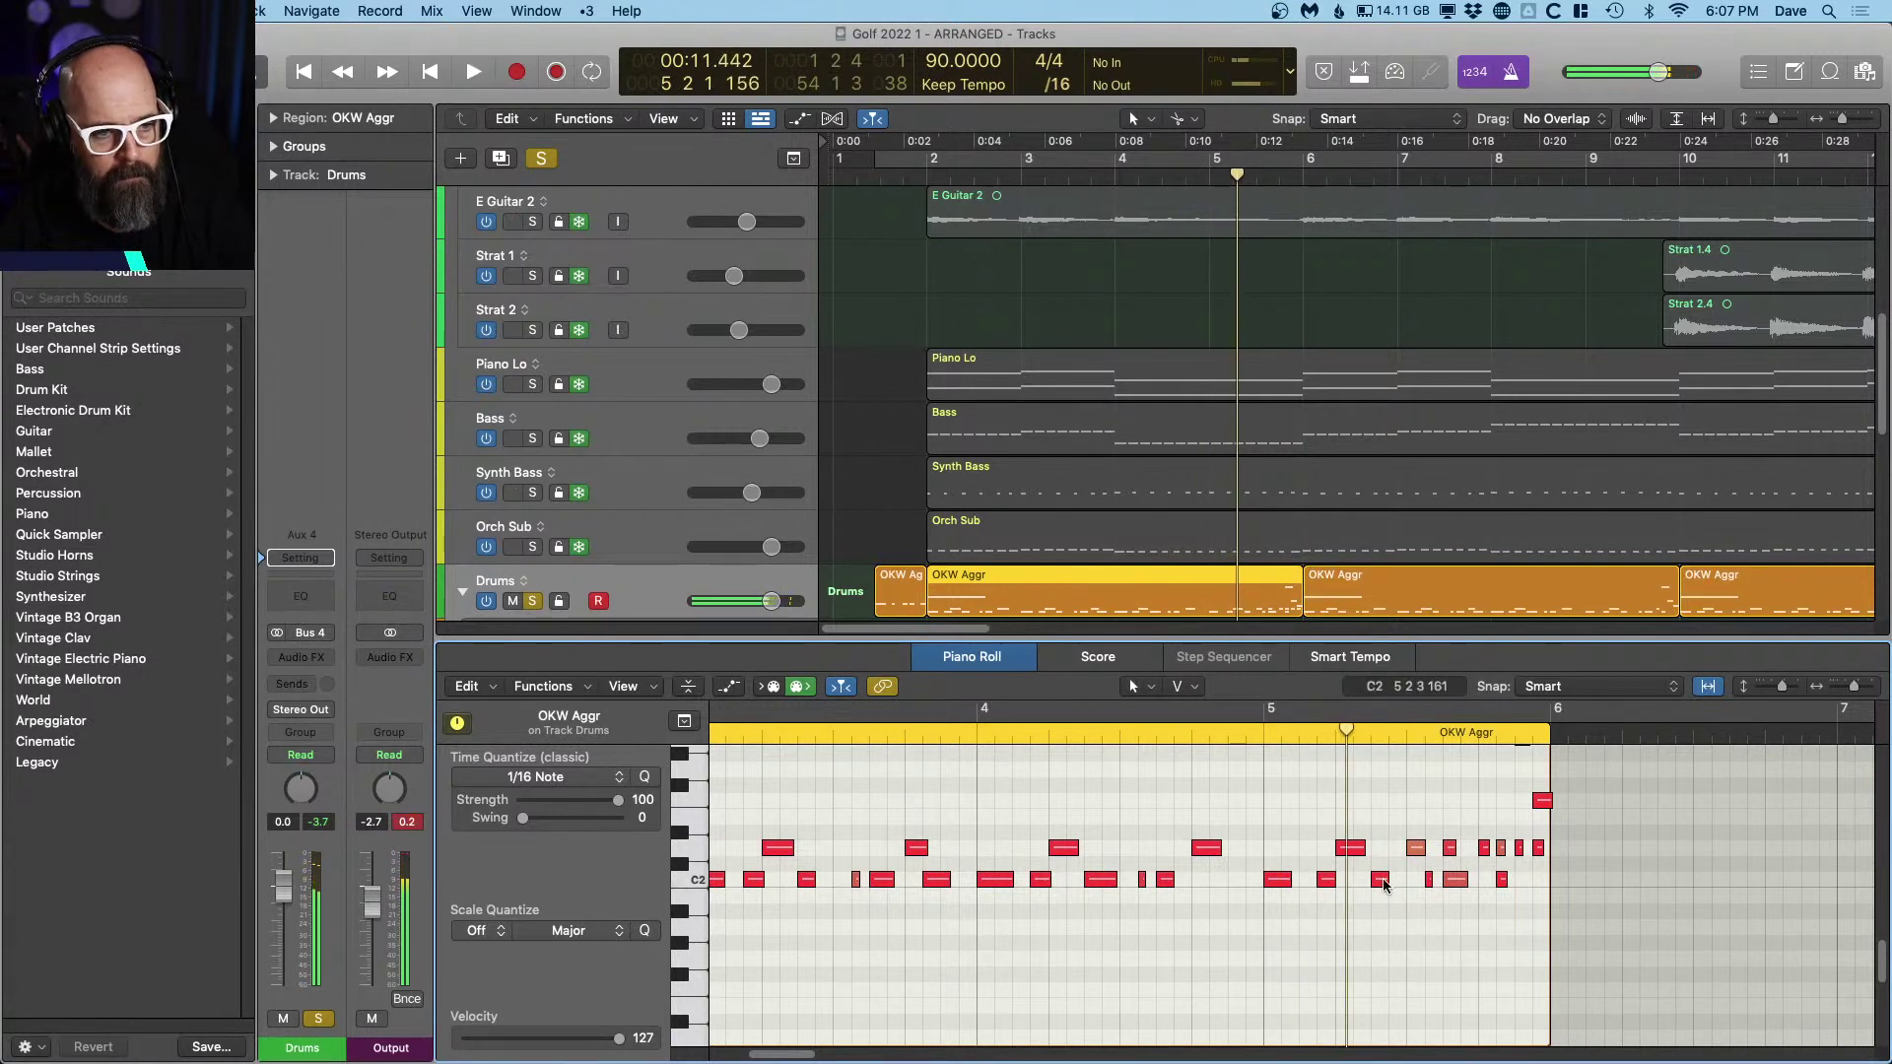
left_click_drag(1384, 880, 1402, 880)
key("space")
key("comma")
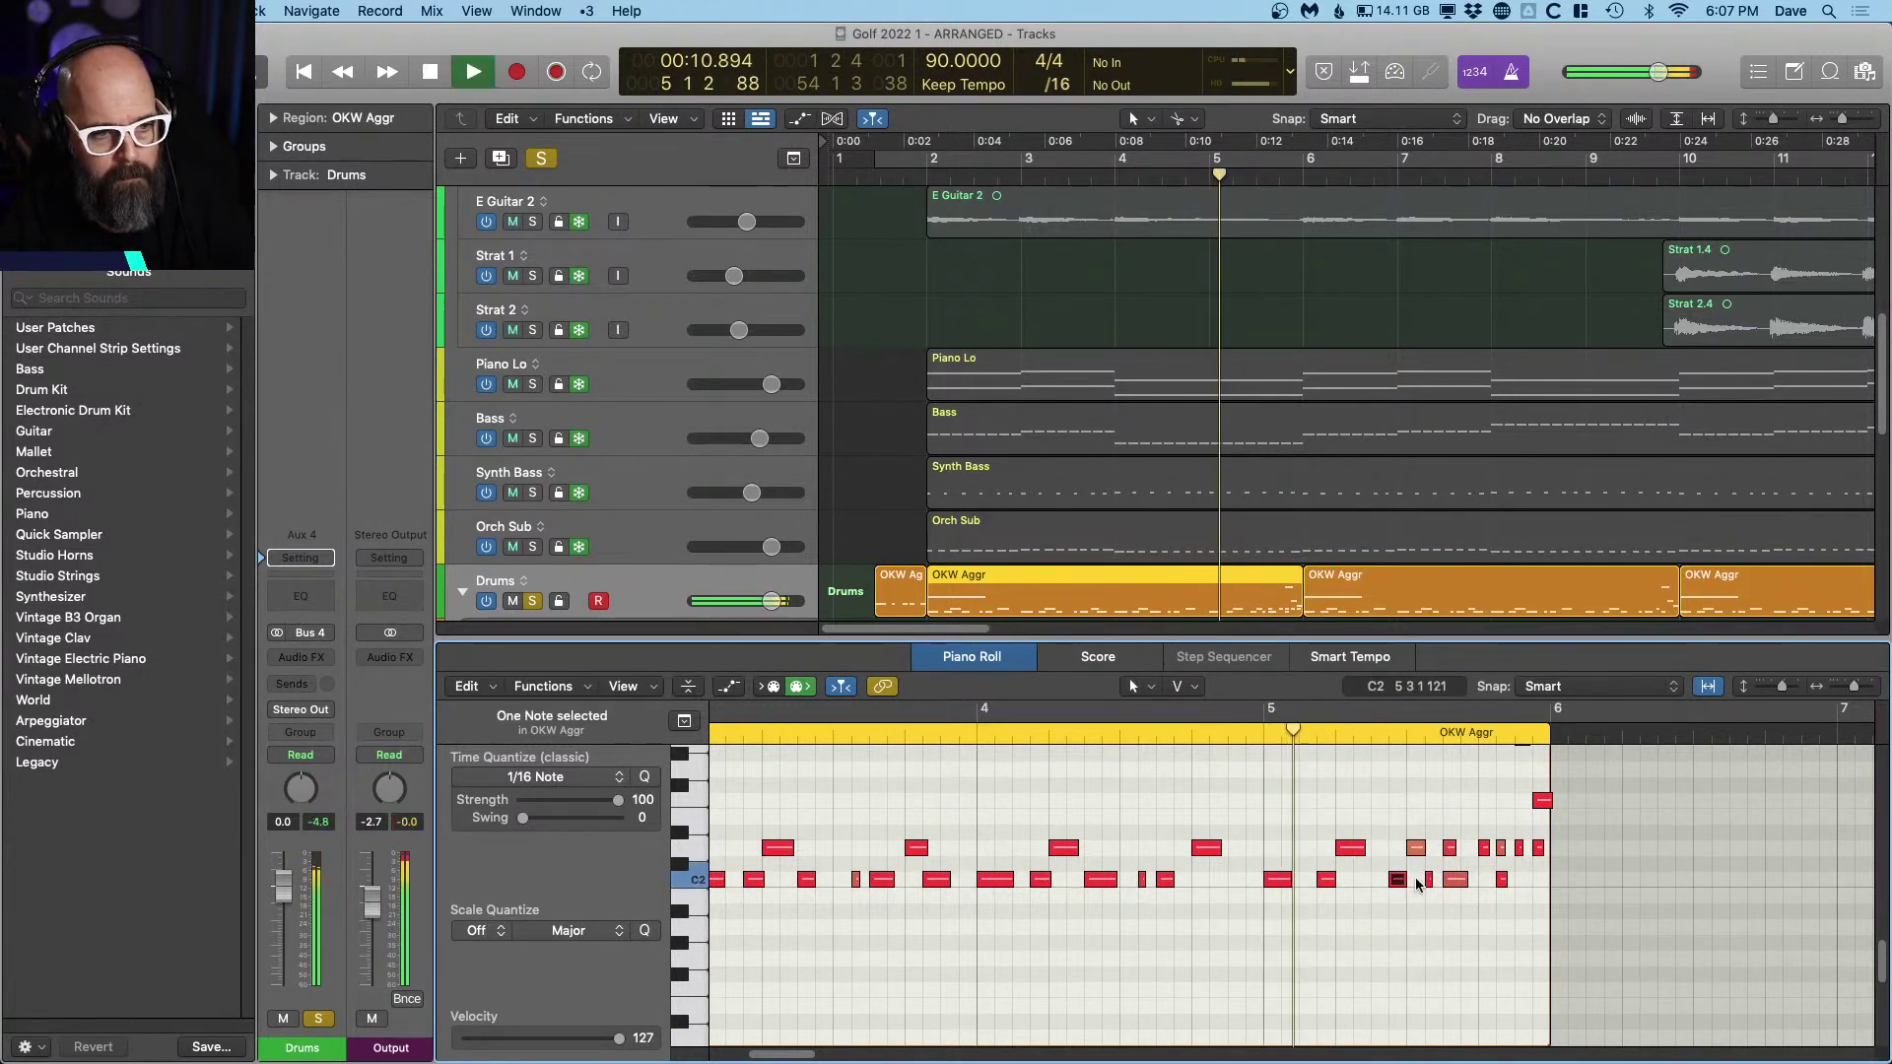
Step: Delete the two C2 notes in beat 3 of bar 5 and play the fill back
key("space")
left_click_drag(1262, 891, 1298, 877)
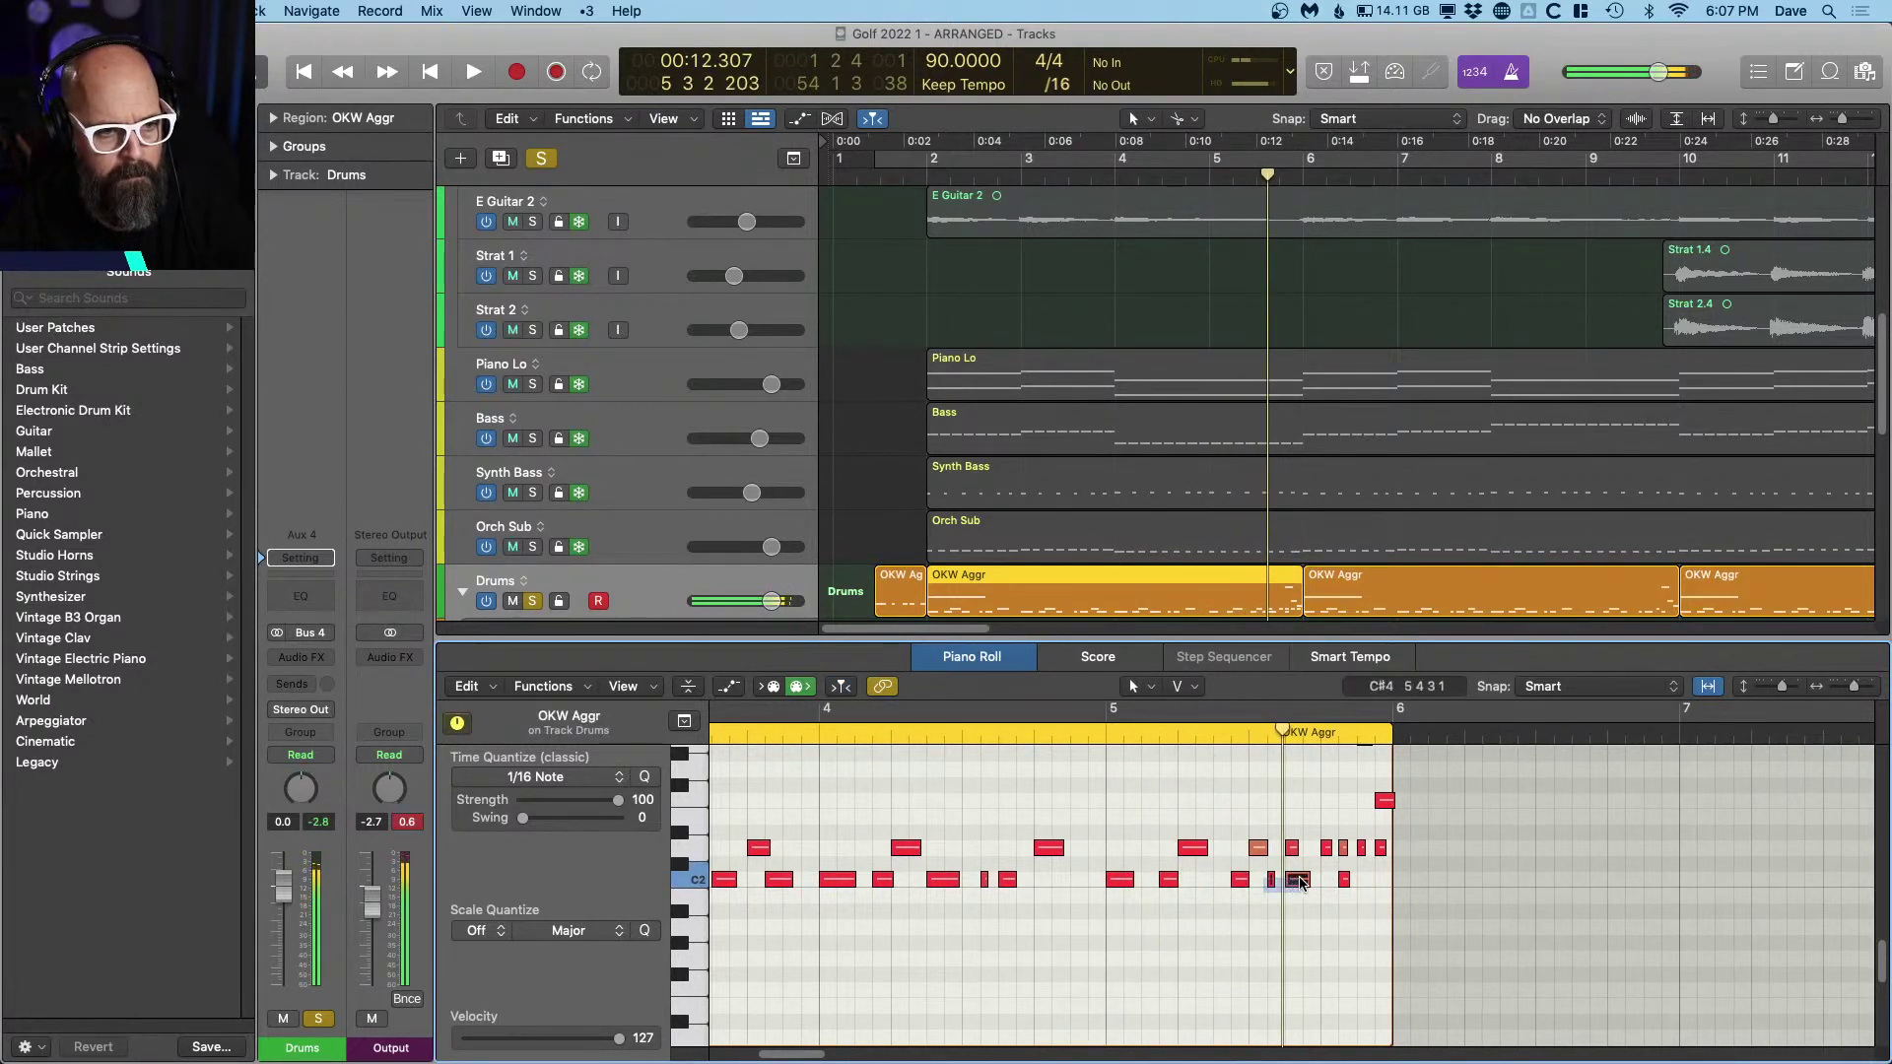
key("Delete")
key("comma")
key("space")
scroll(1327, 873, "down", 2)
scroll(1336, 880, "up", 4)
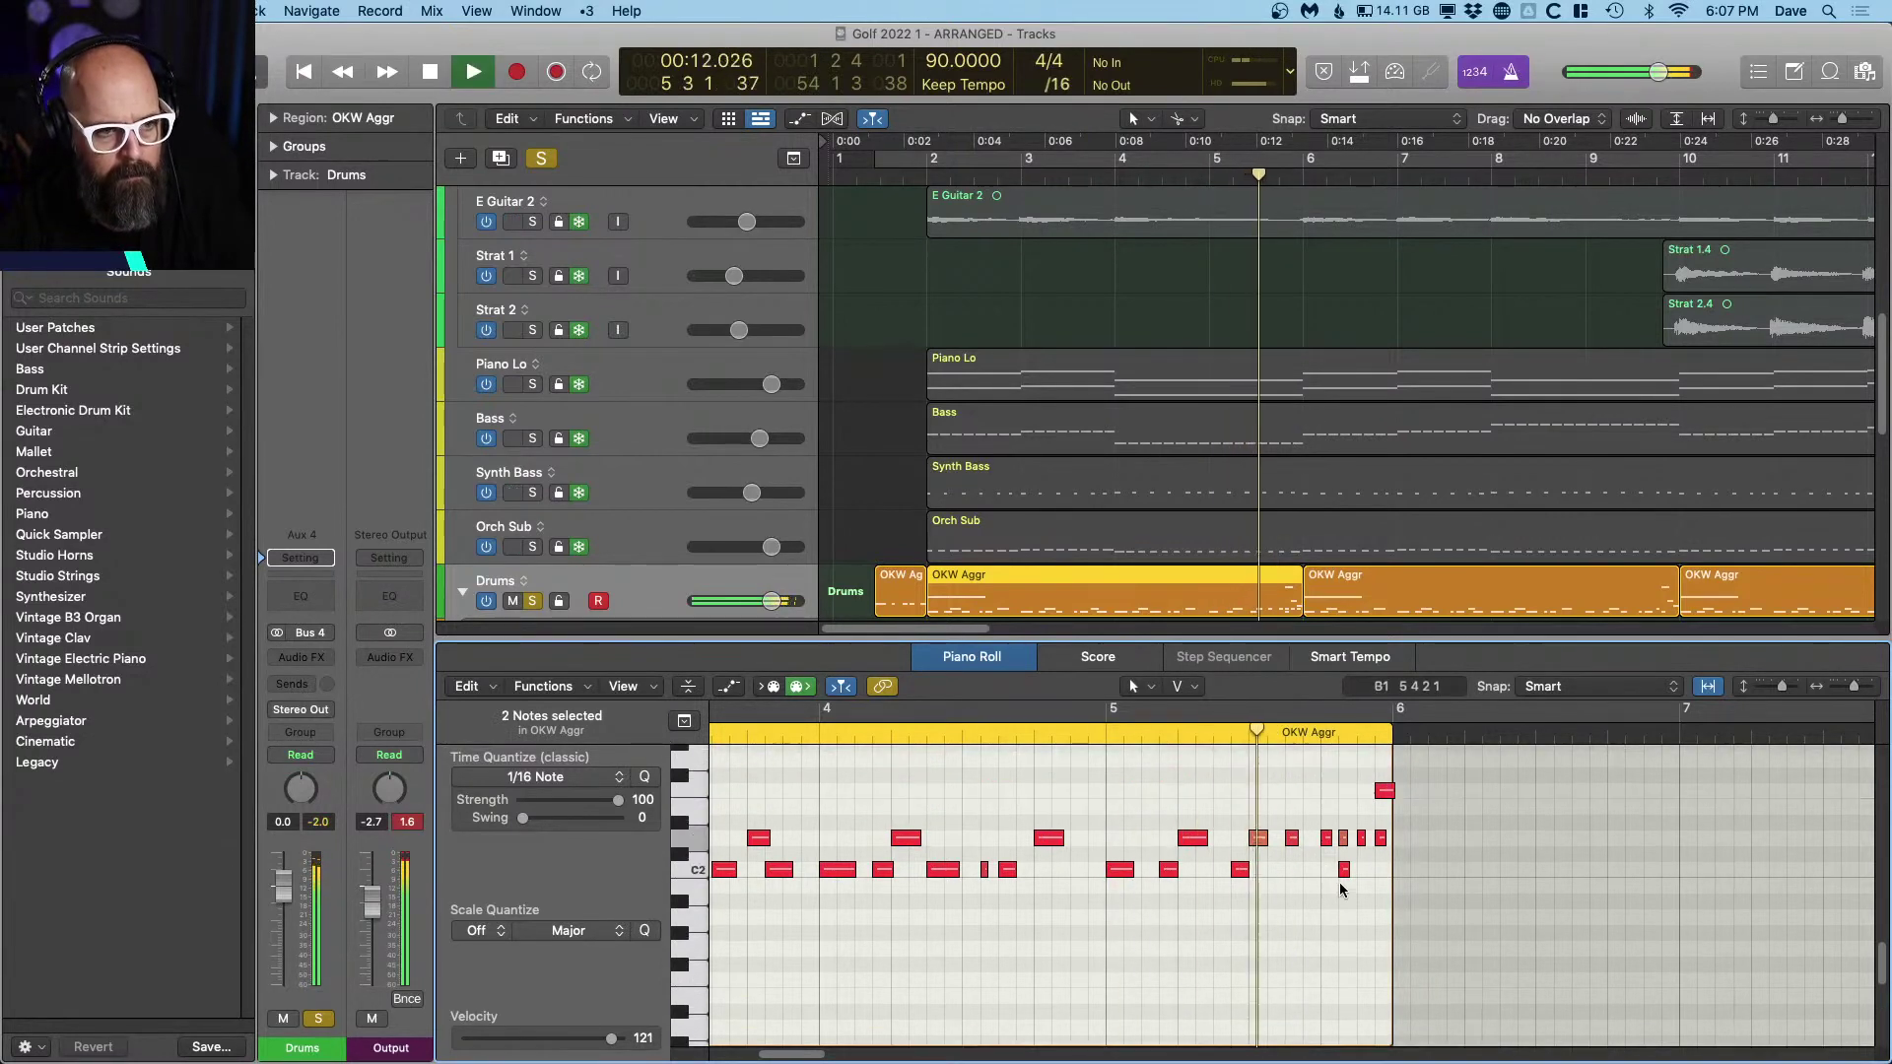
key("space")
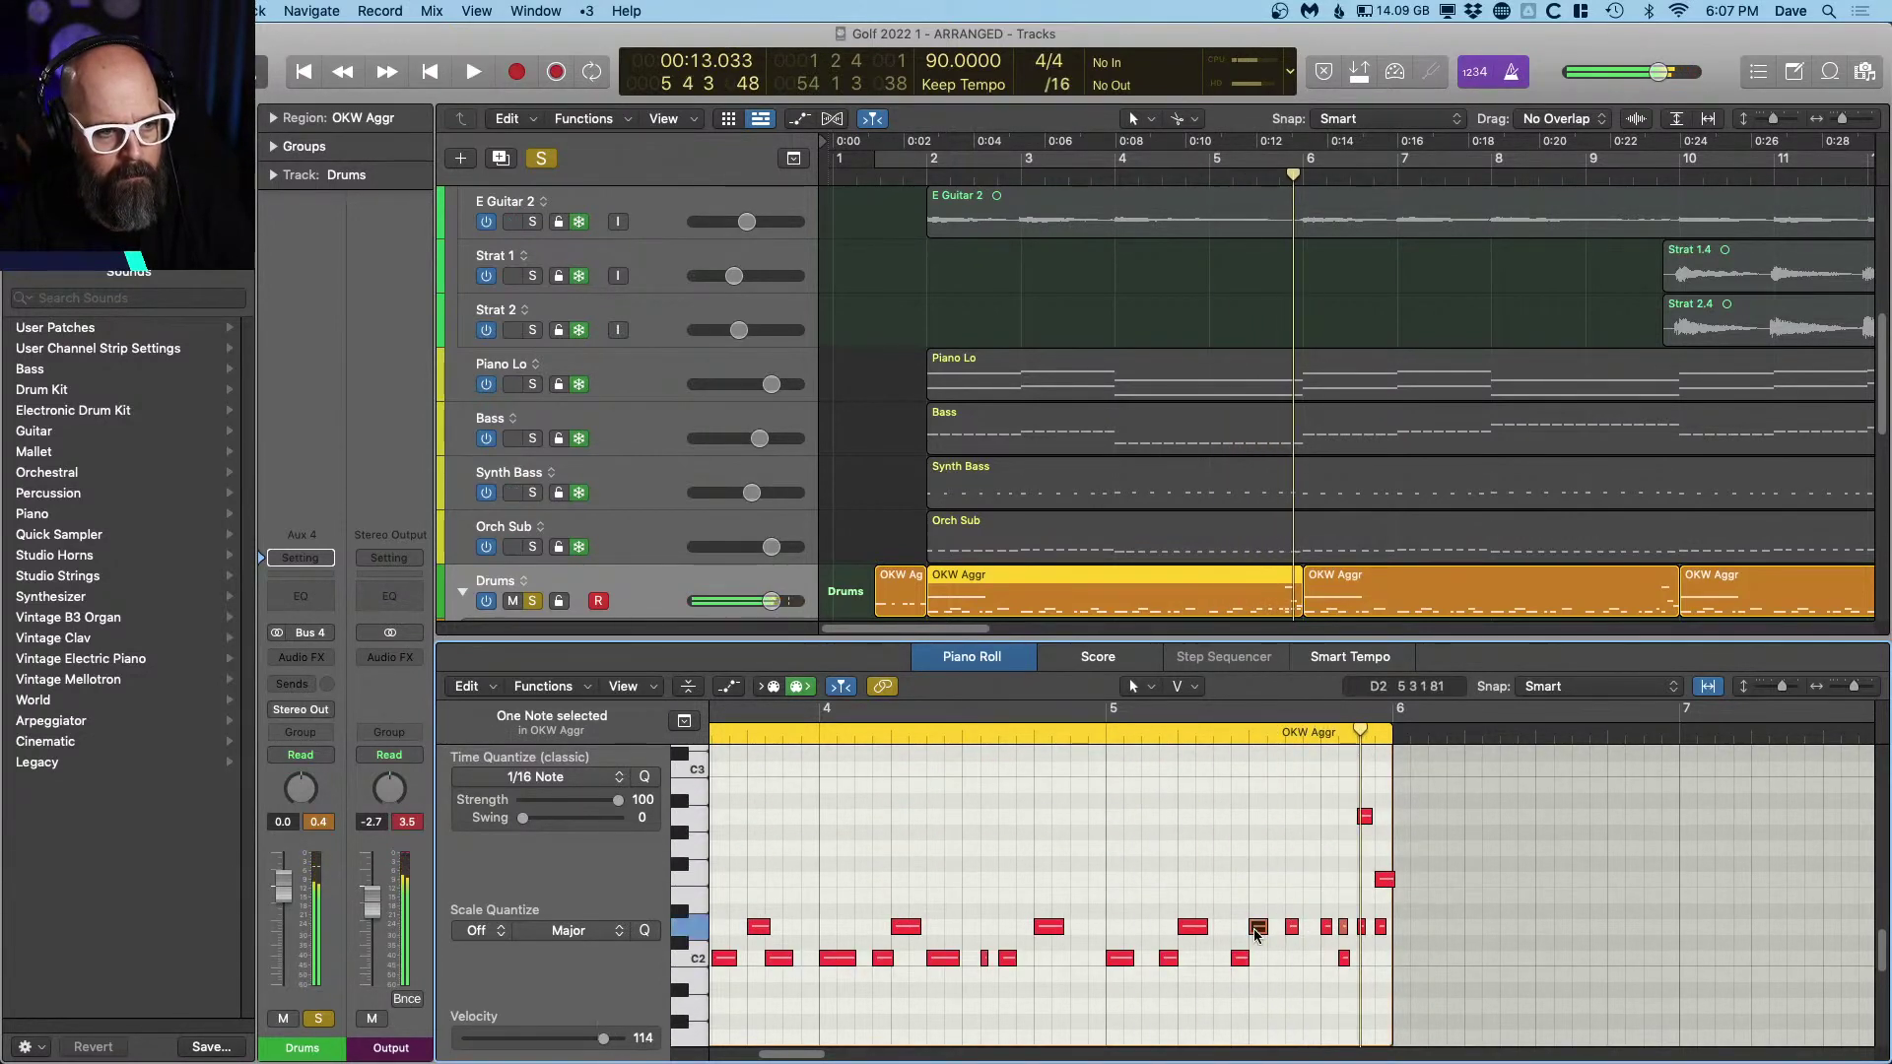
Step: Raise the velocity of the D2 note at beat 3 of bar 5 to 124 and play the fill
scroll(1299, 931, "left", 5)
left_click(1299, 931)
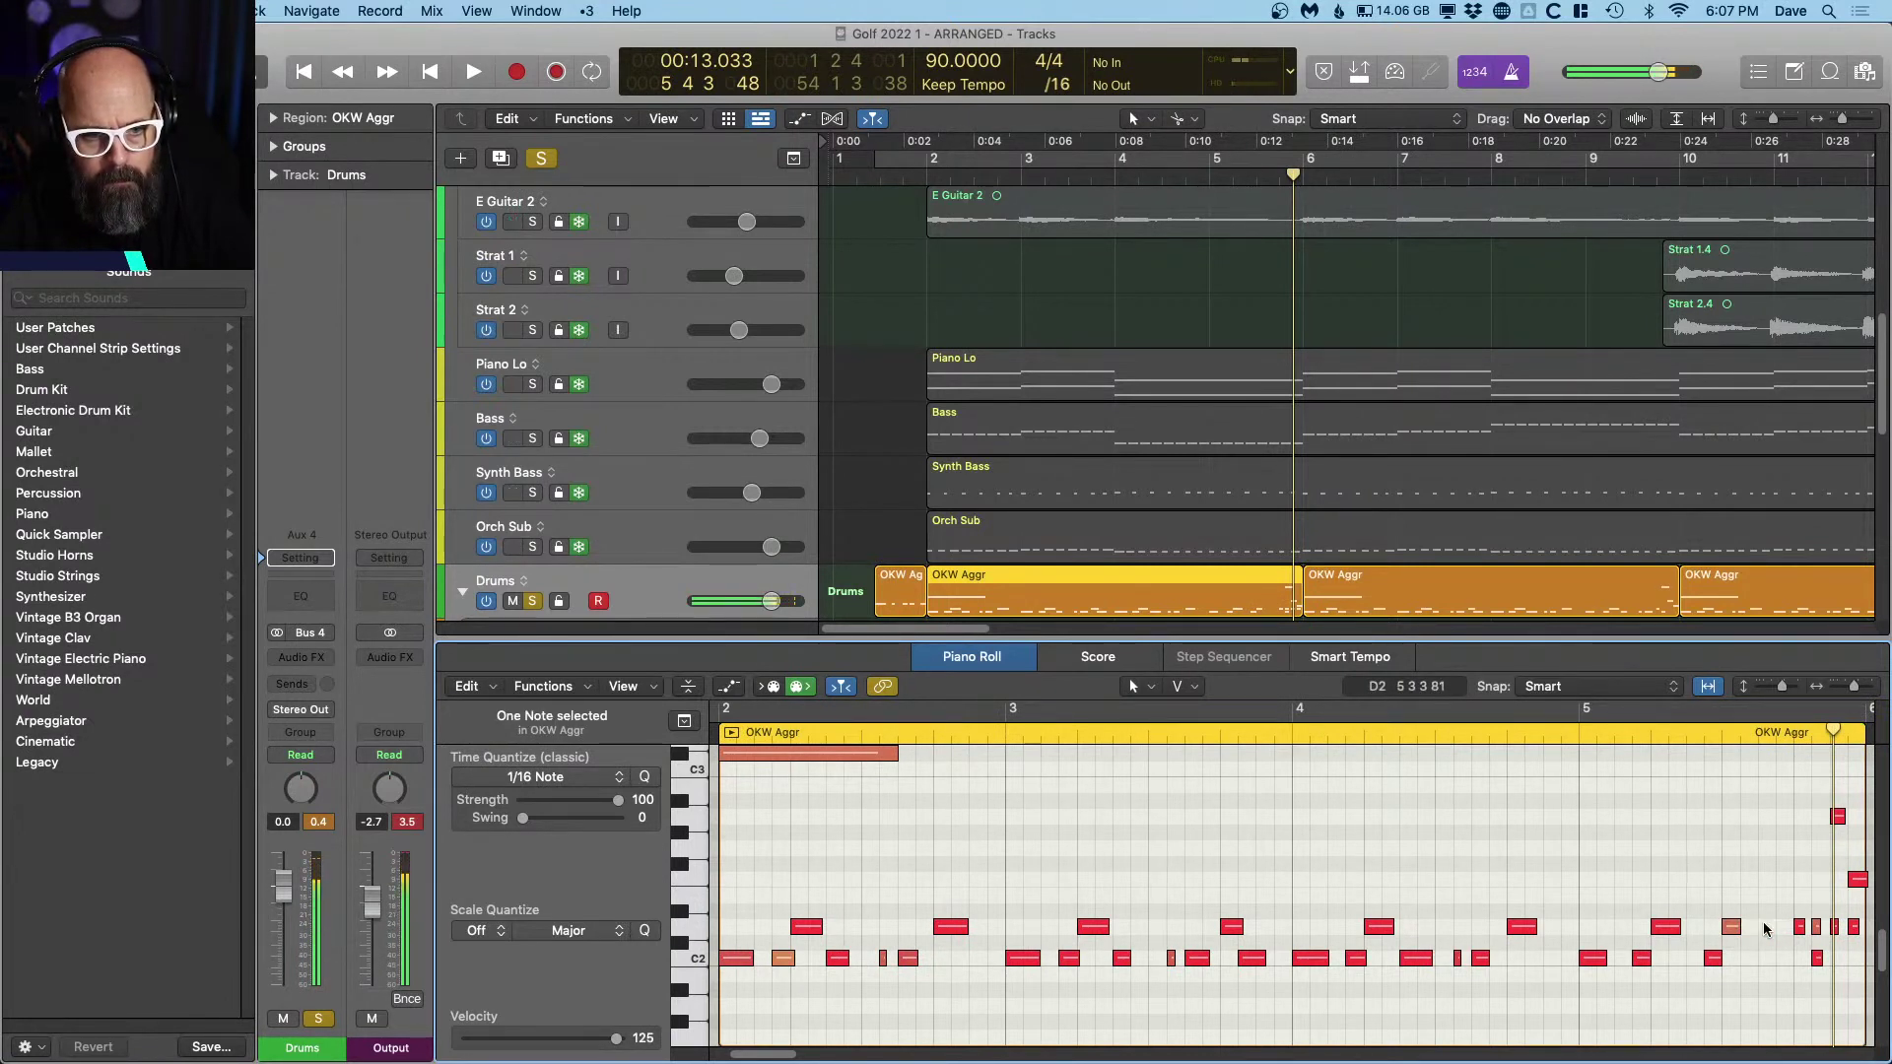
key("space")
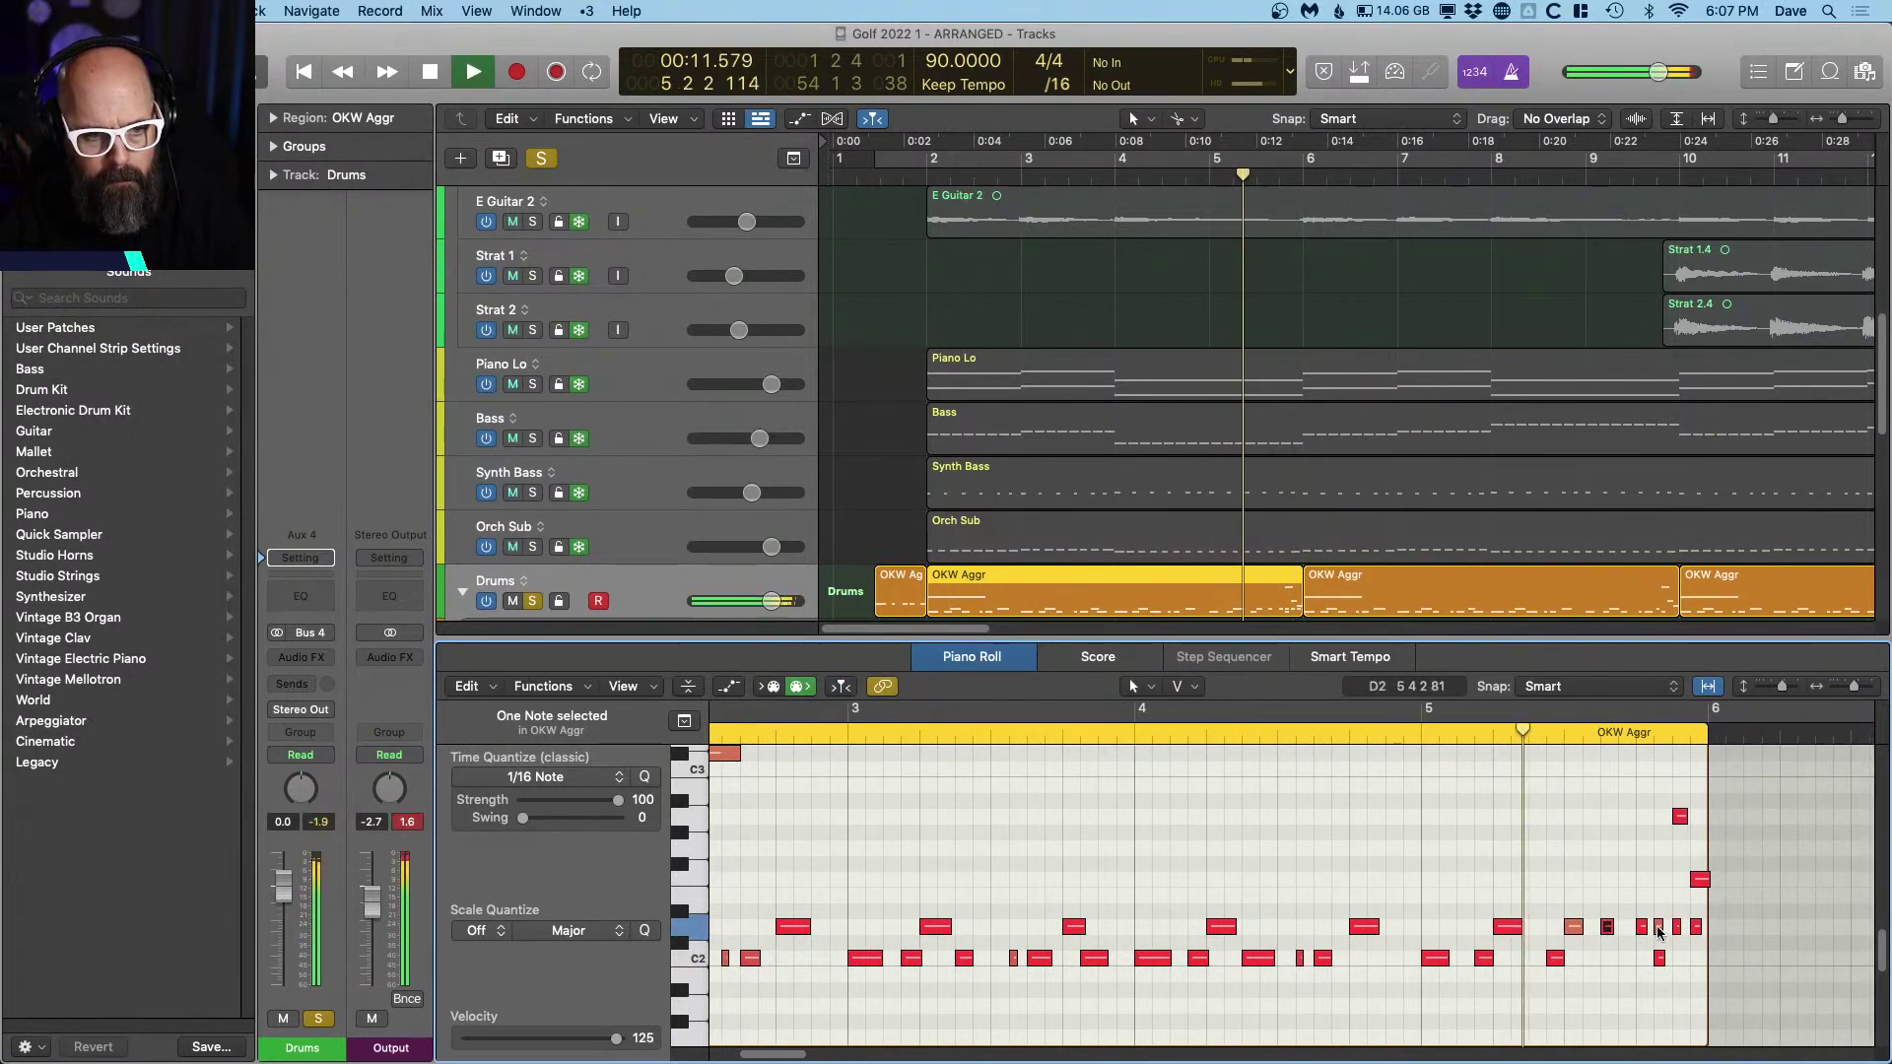
left_click(1590, 913)
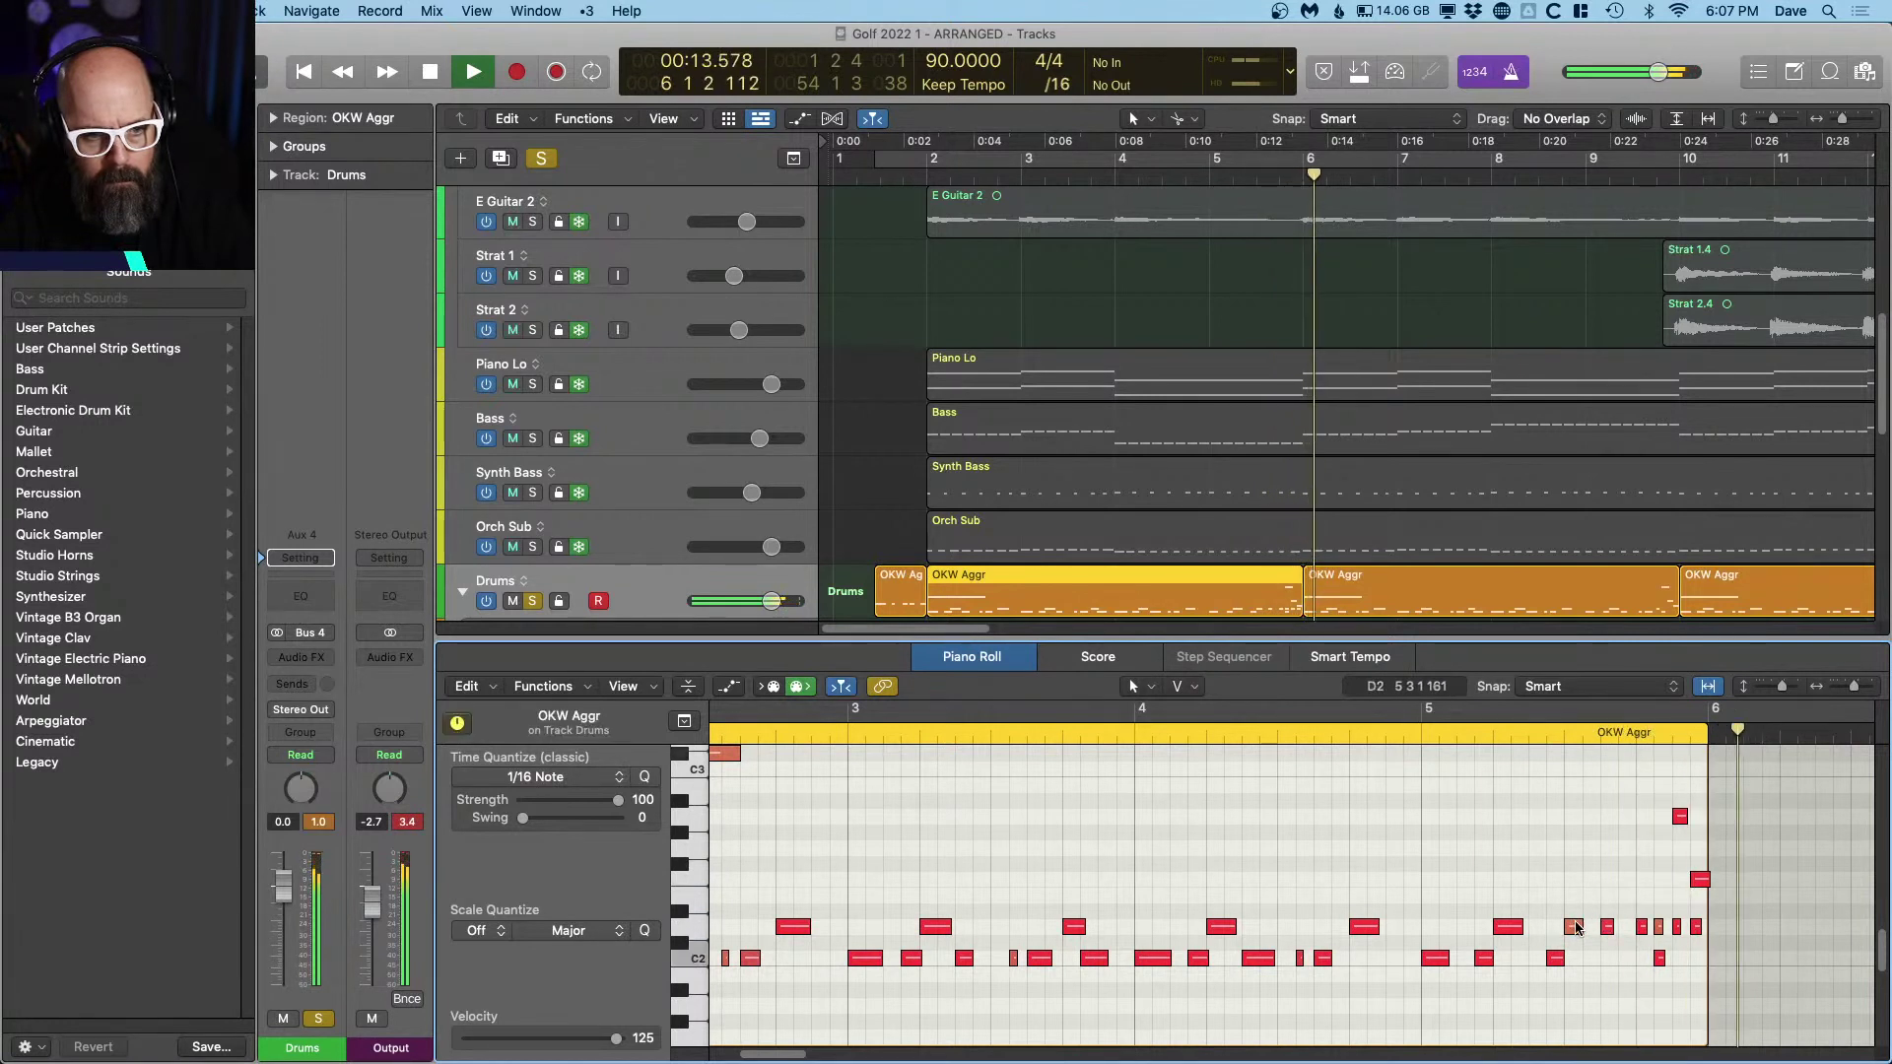
key("space")
left_click(1577, 906)
key("space")
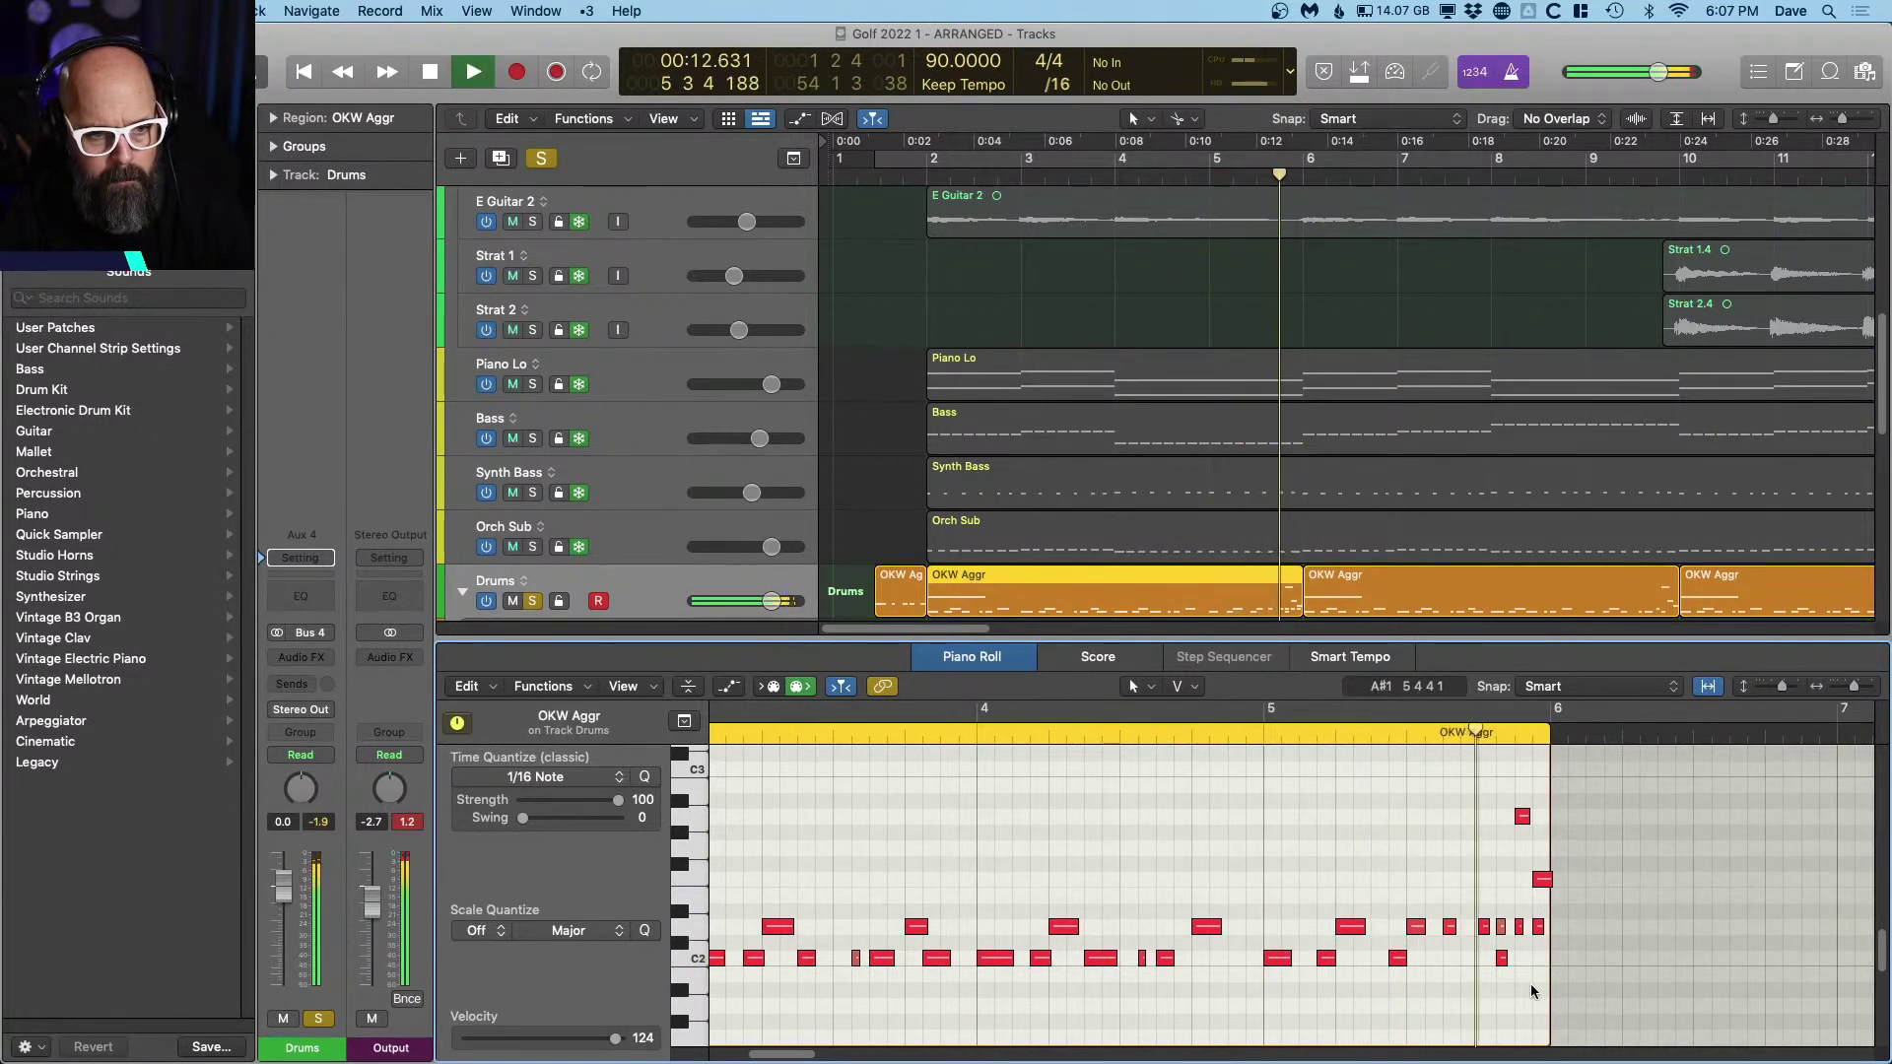
Step: Transpose the D2 note on the second sixteenth of beat 4 in bar 5 up to F2 and play the fill
key("space")
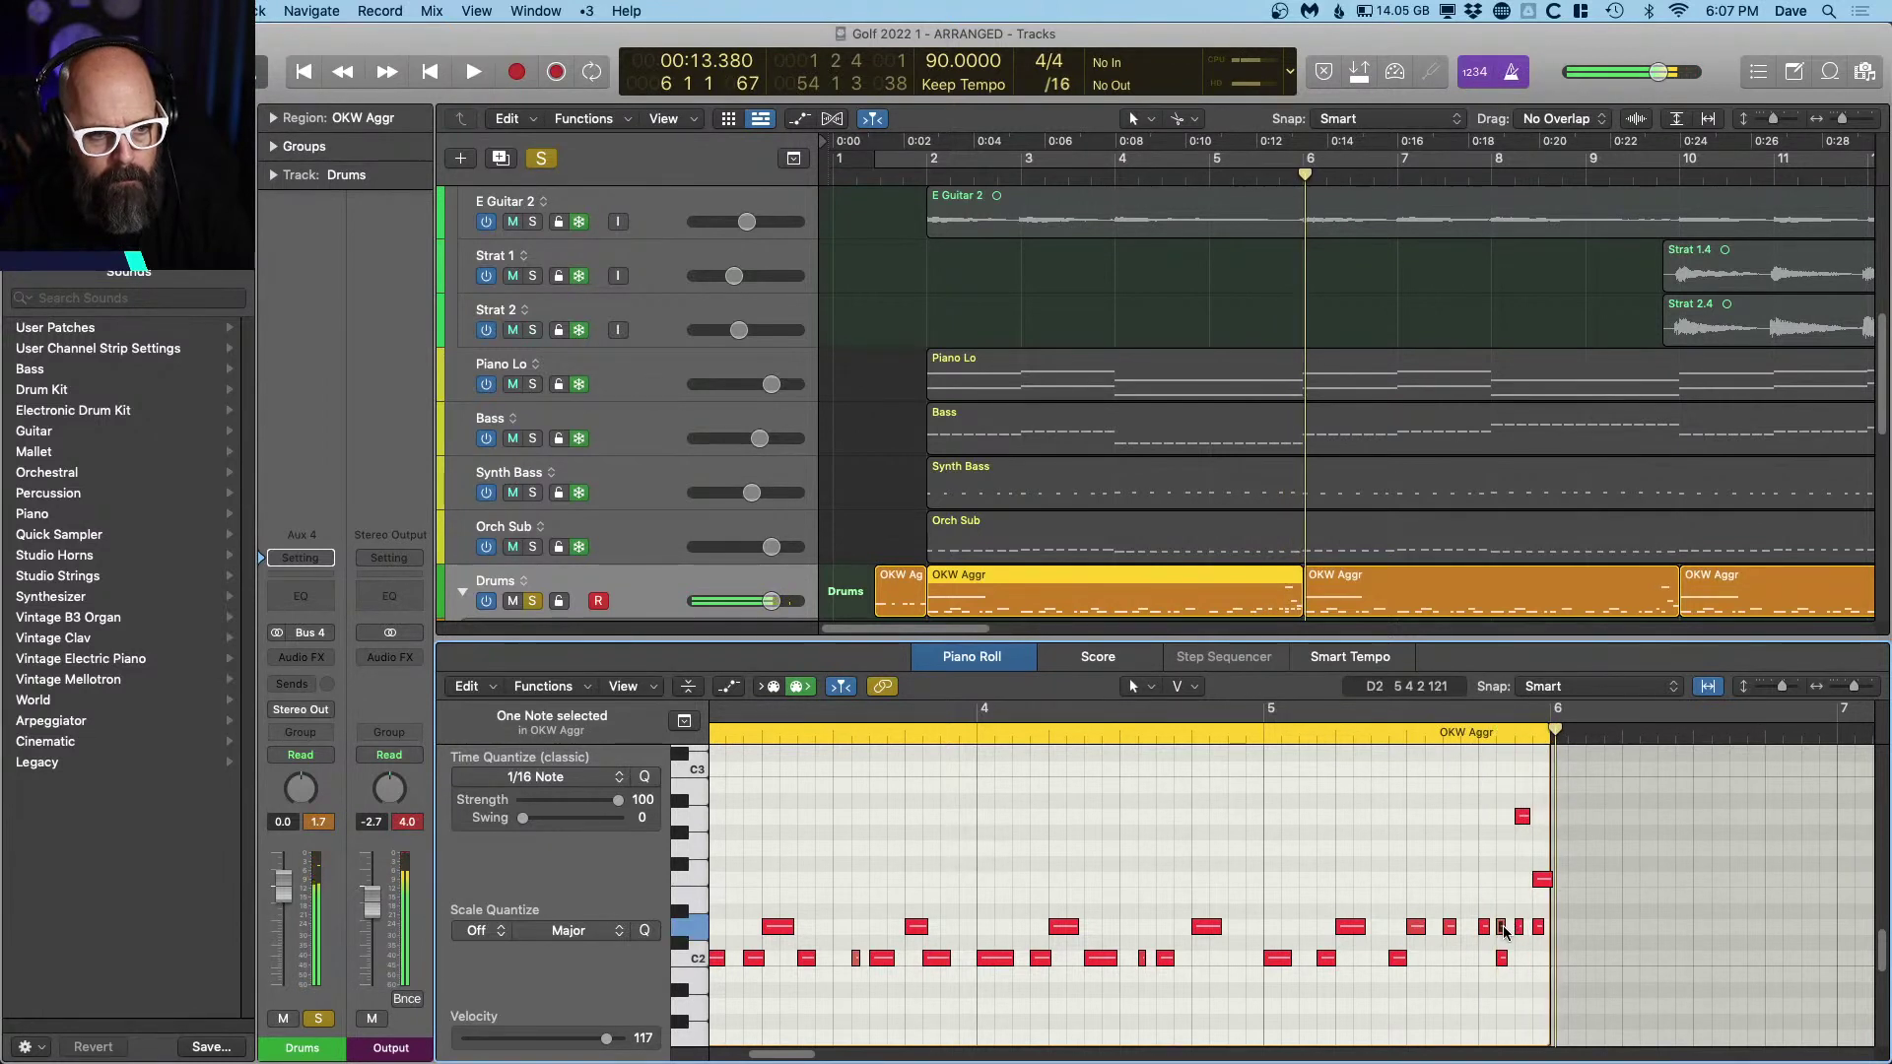
key("alt+Up")
key("alt+Up")
scroll(1505, 931, "left", 3)
key("space")
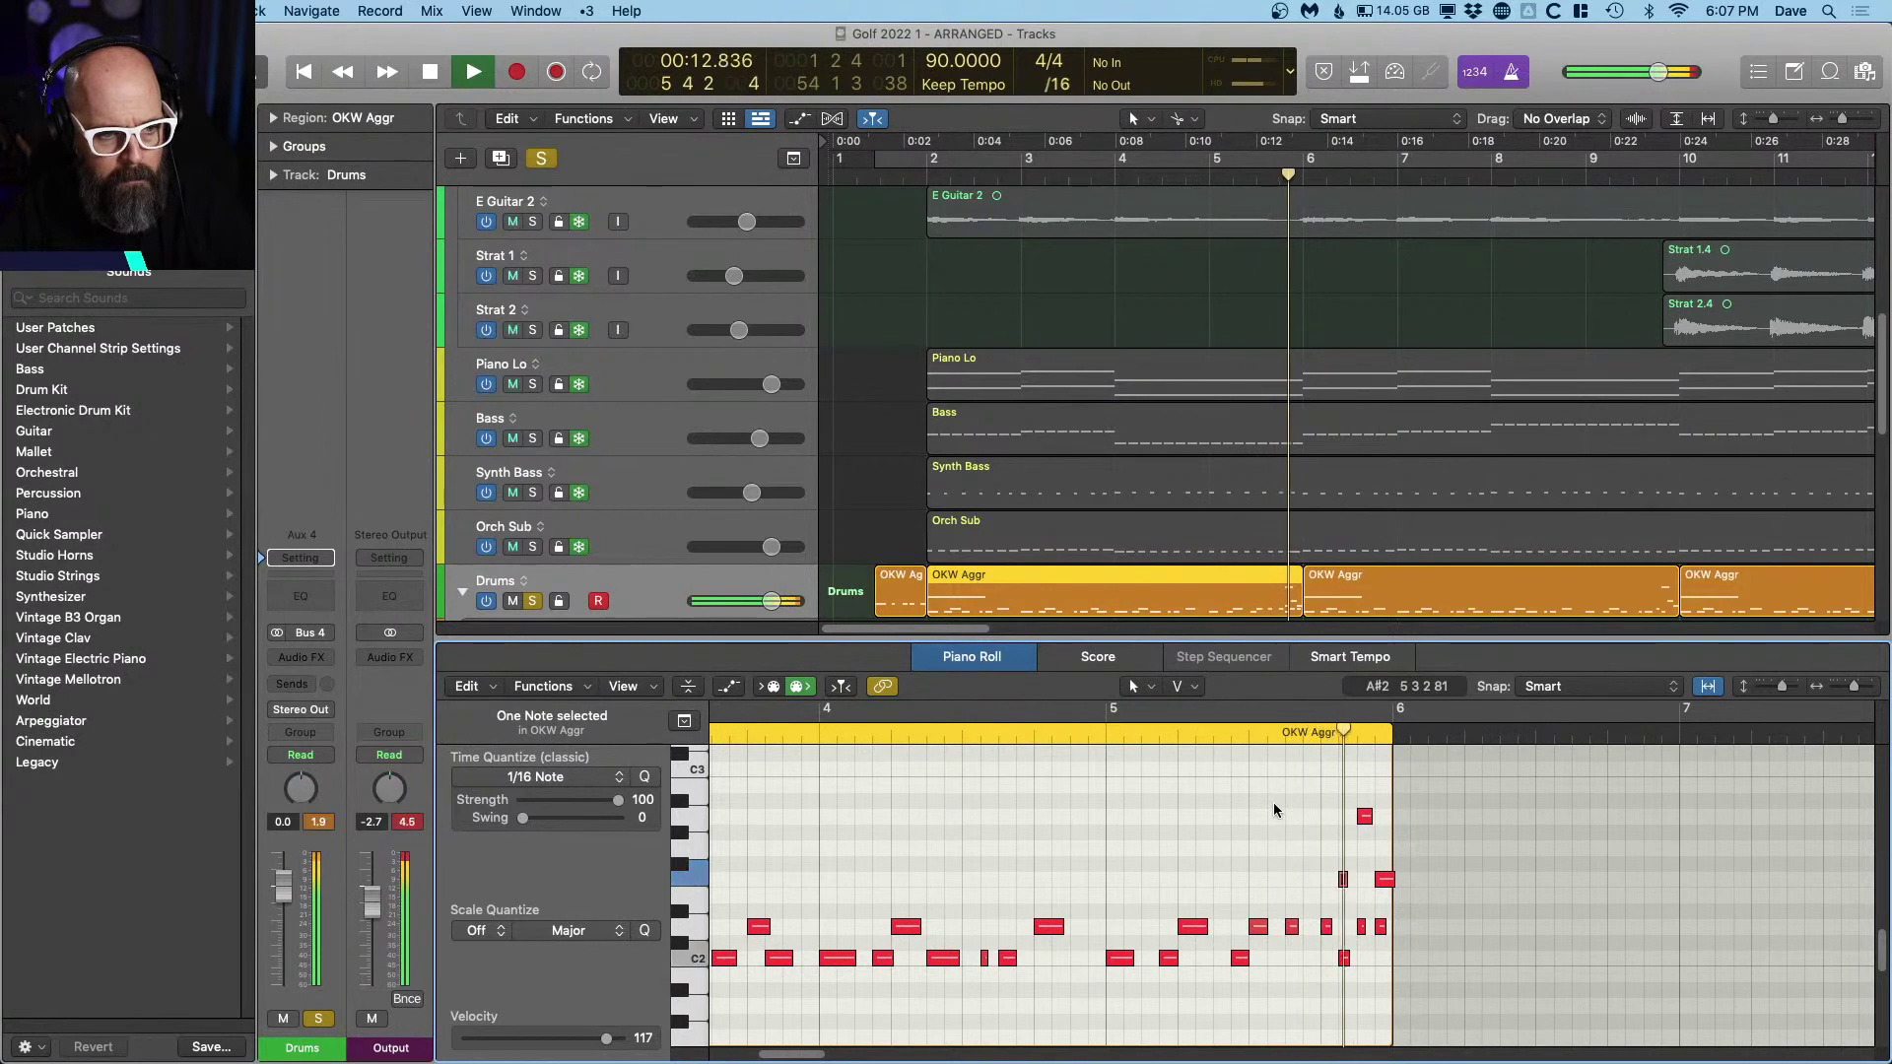
Step: Select the A2 note on beat 4 of bar 5 and play back the fill
key("space")
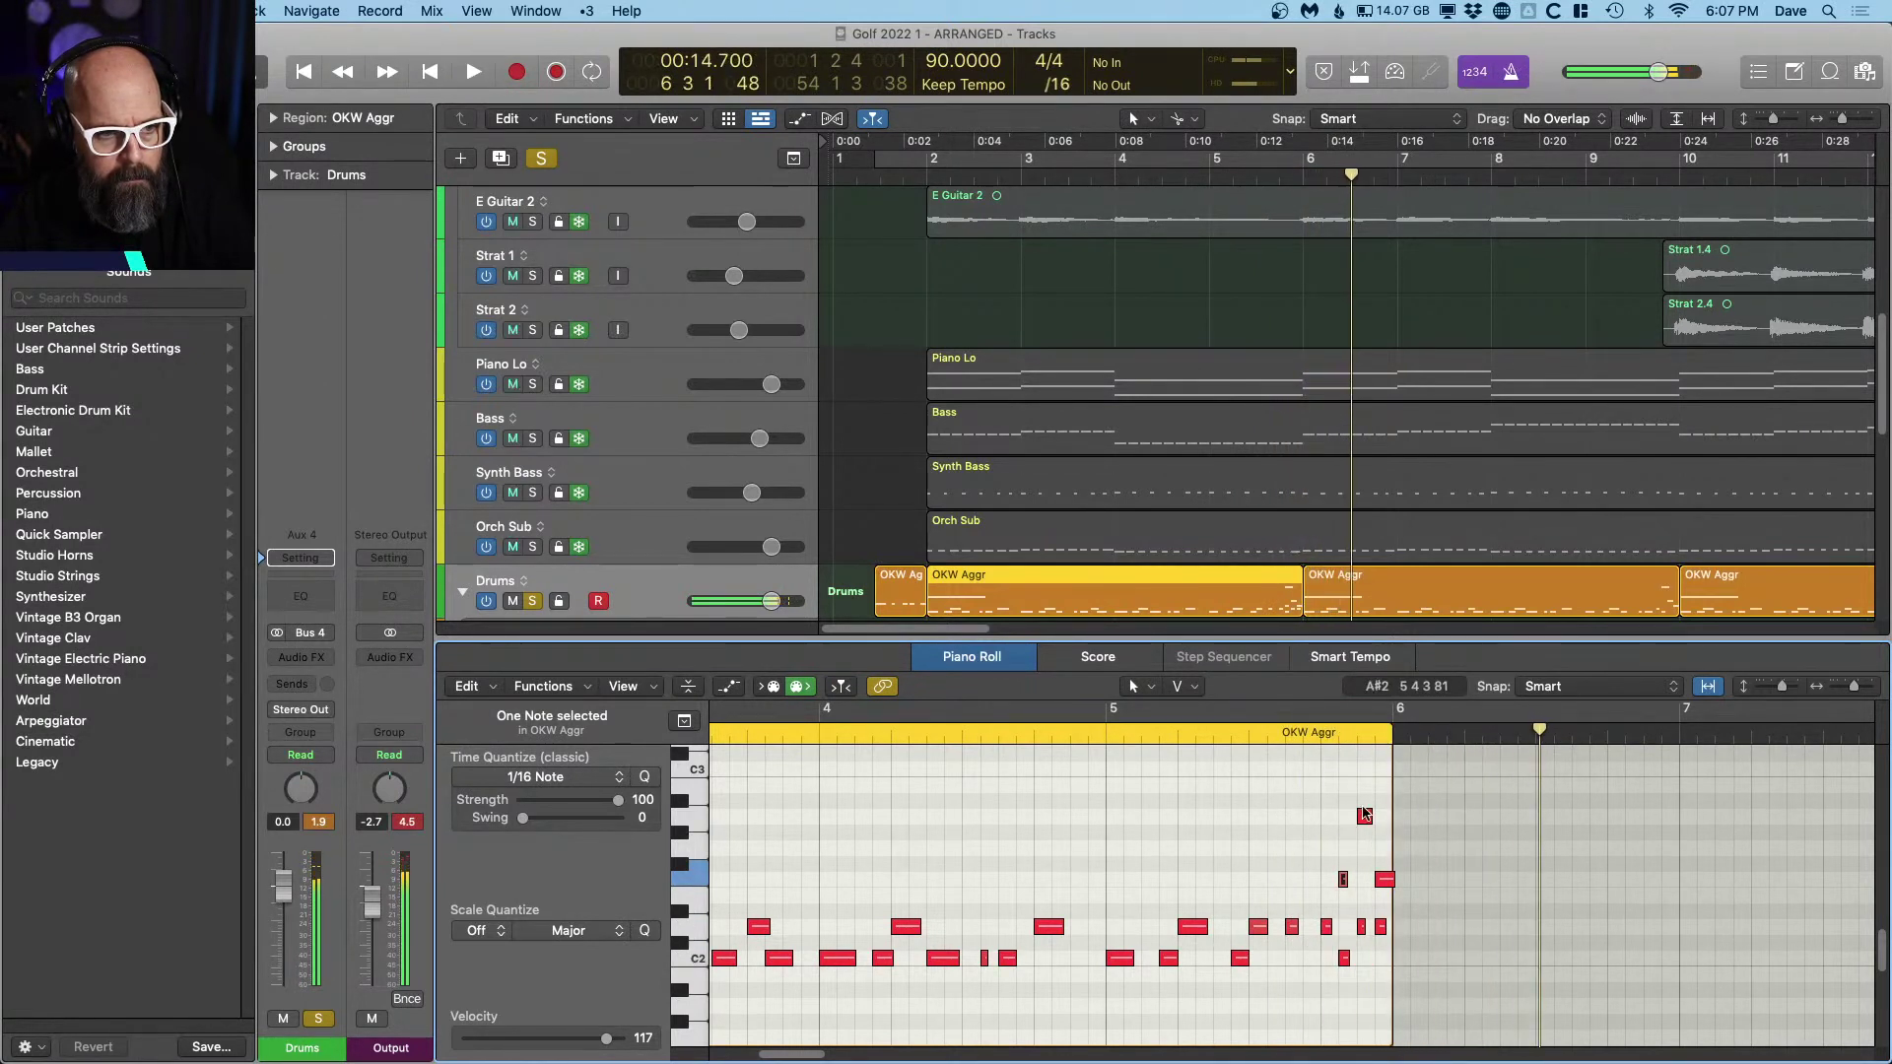
key("shift+space")
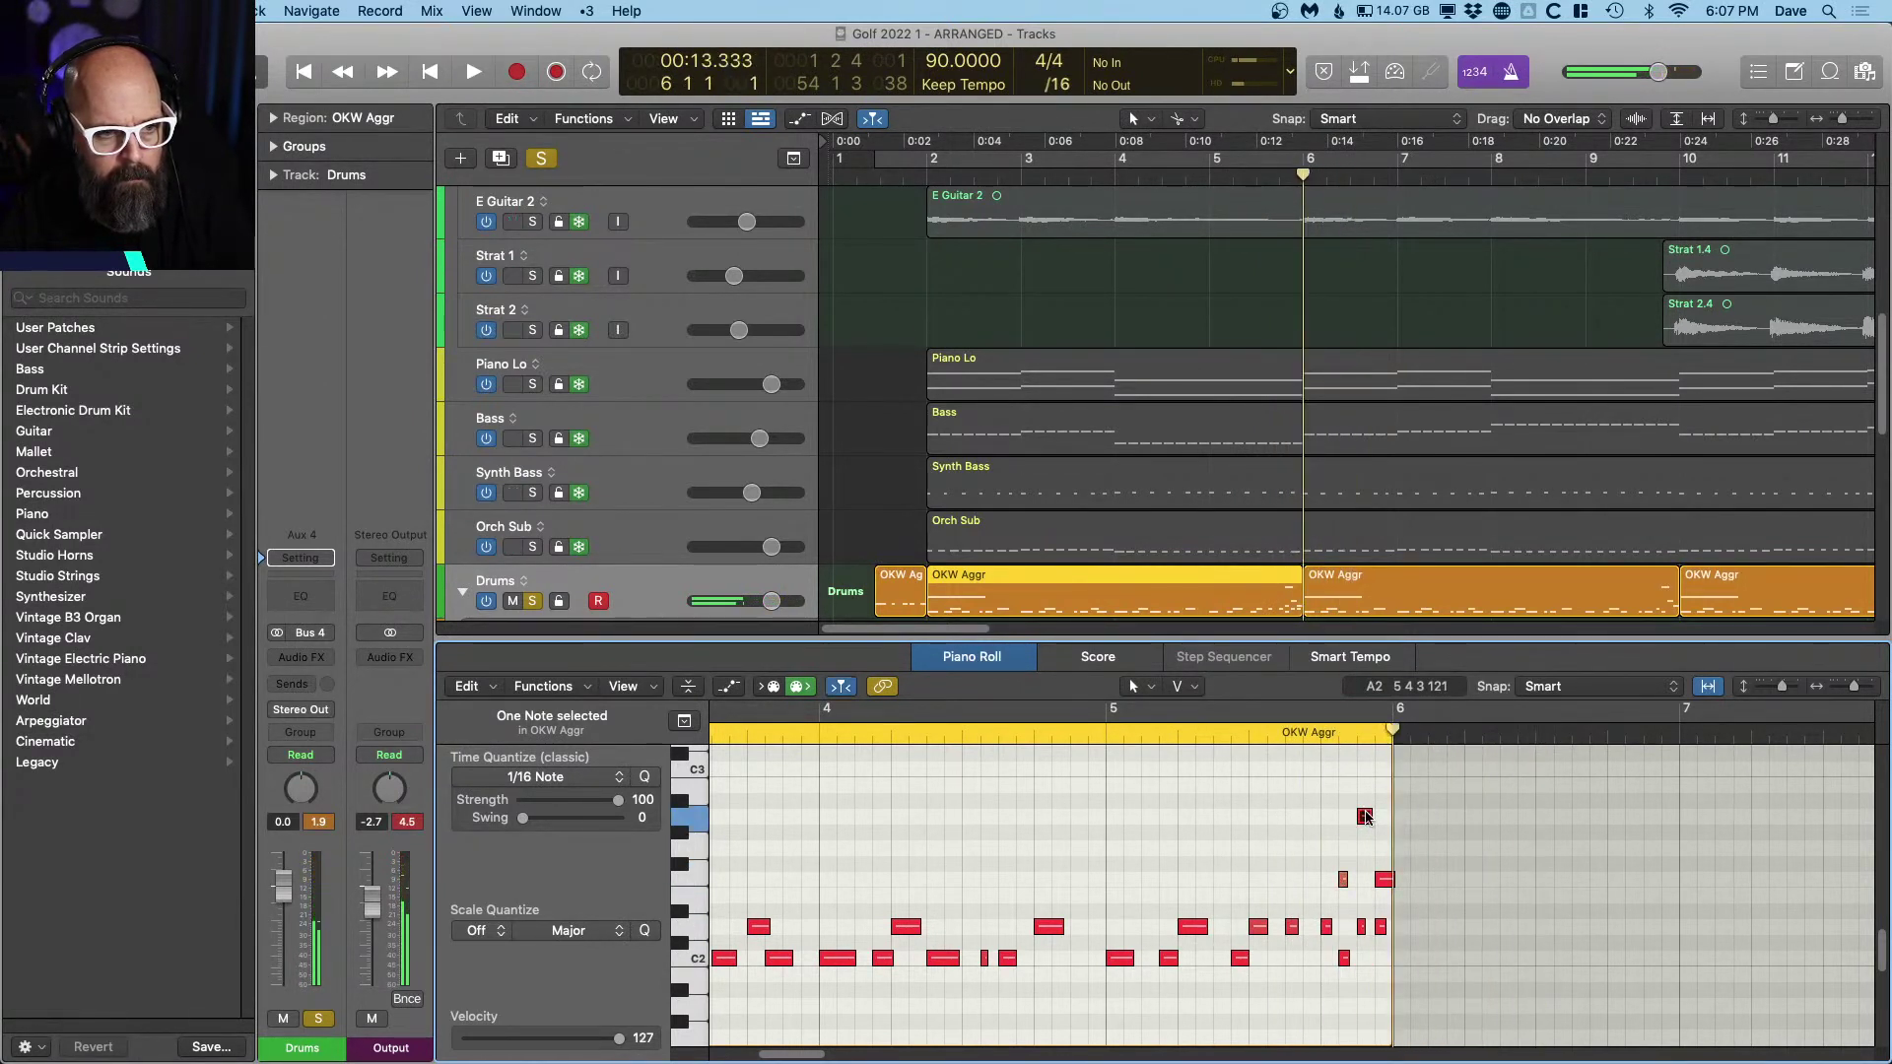
key("space")
key("space")
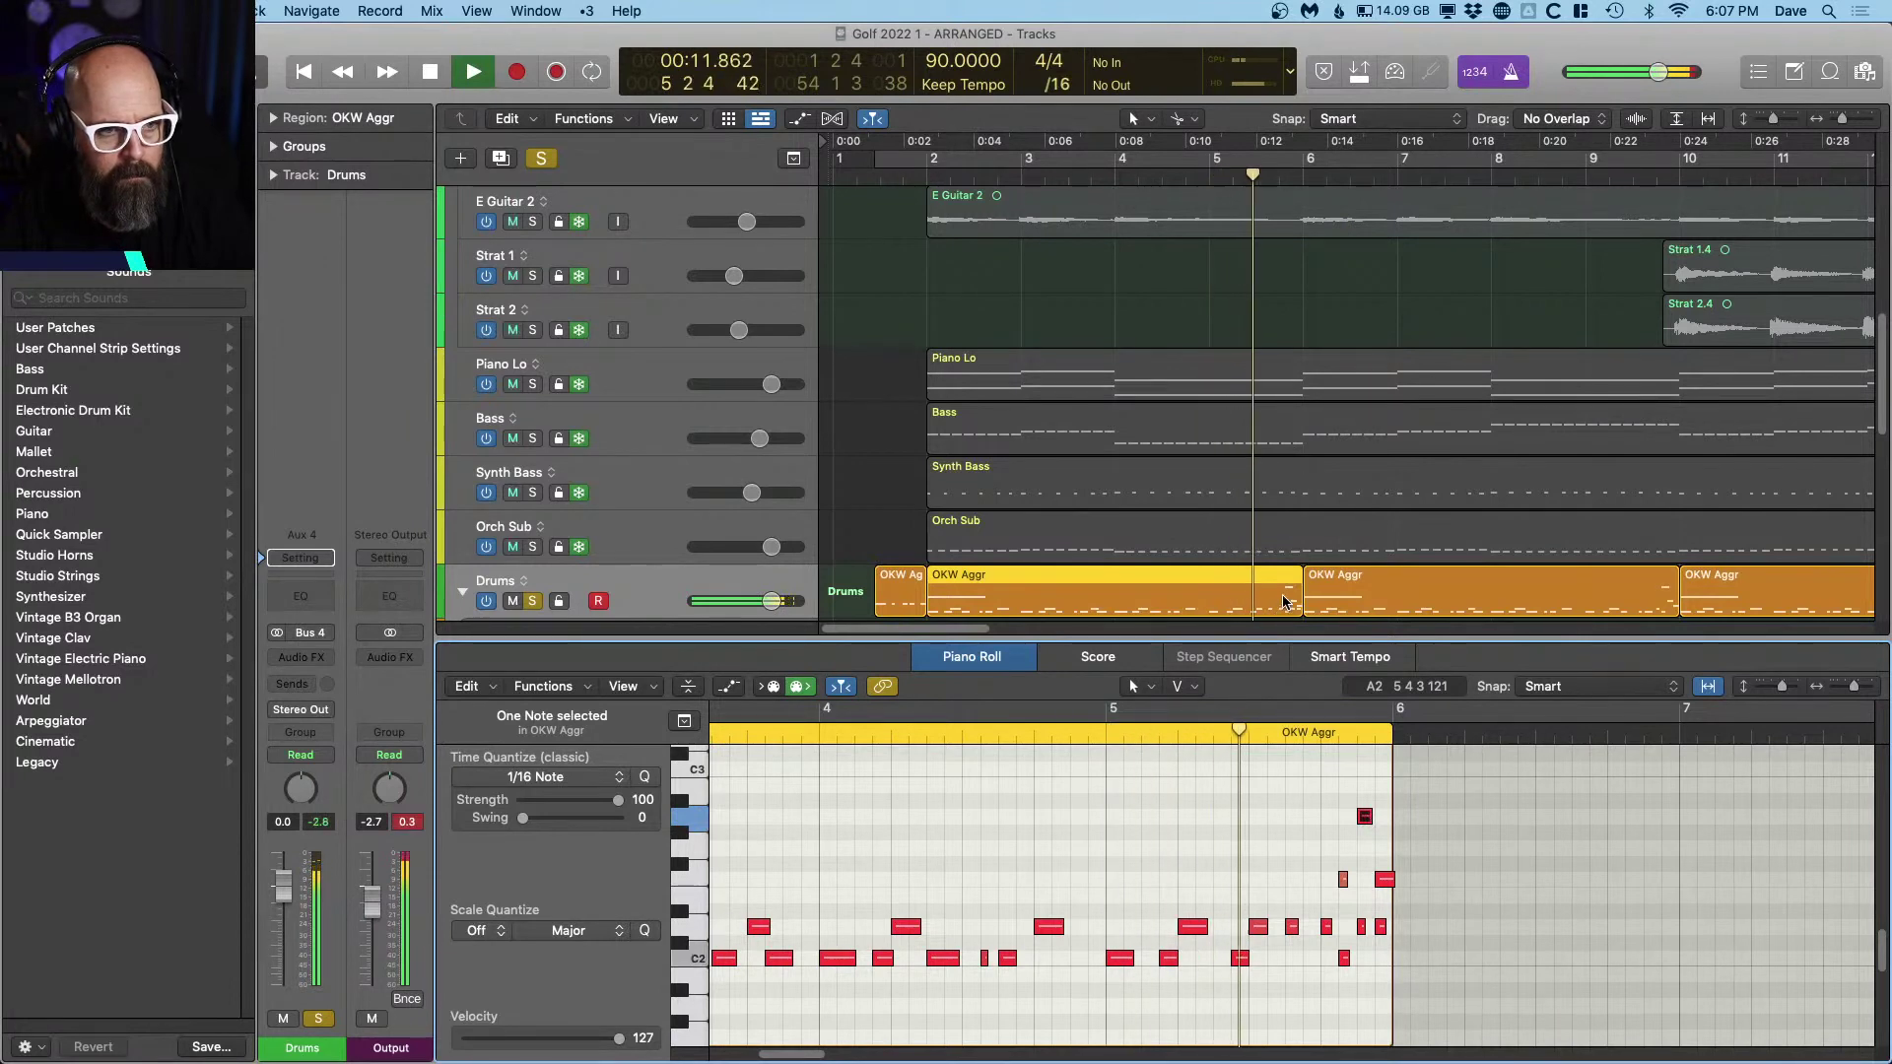
Step: Replace the Drums region at bar 6 with a copy of the edited bar 2 region and play the transition
left_click(1445, 581)
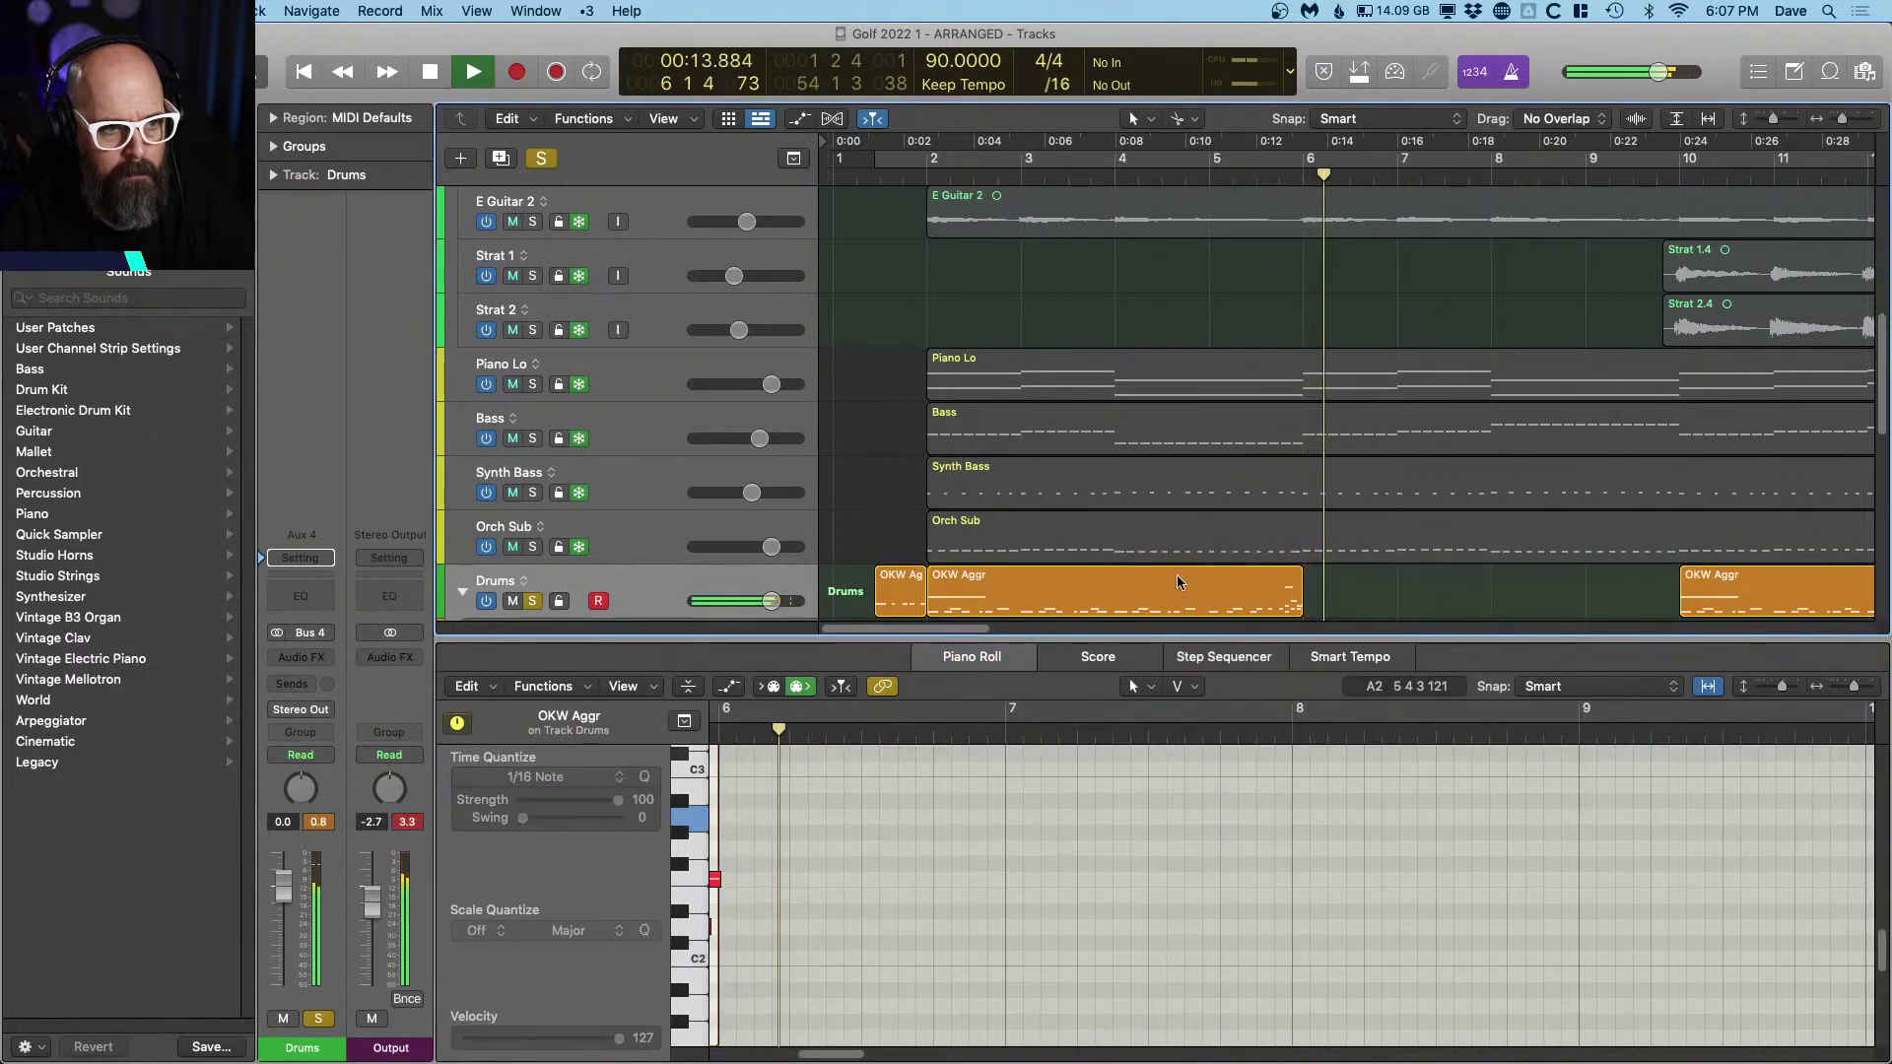
key("space")
left_click_drag(1445, 584, 1475, 508)
key("space")
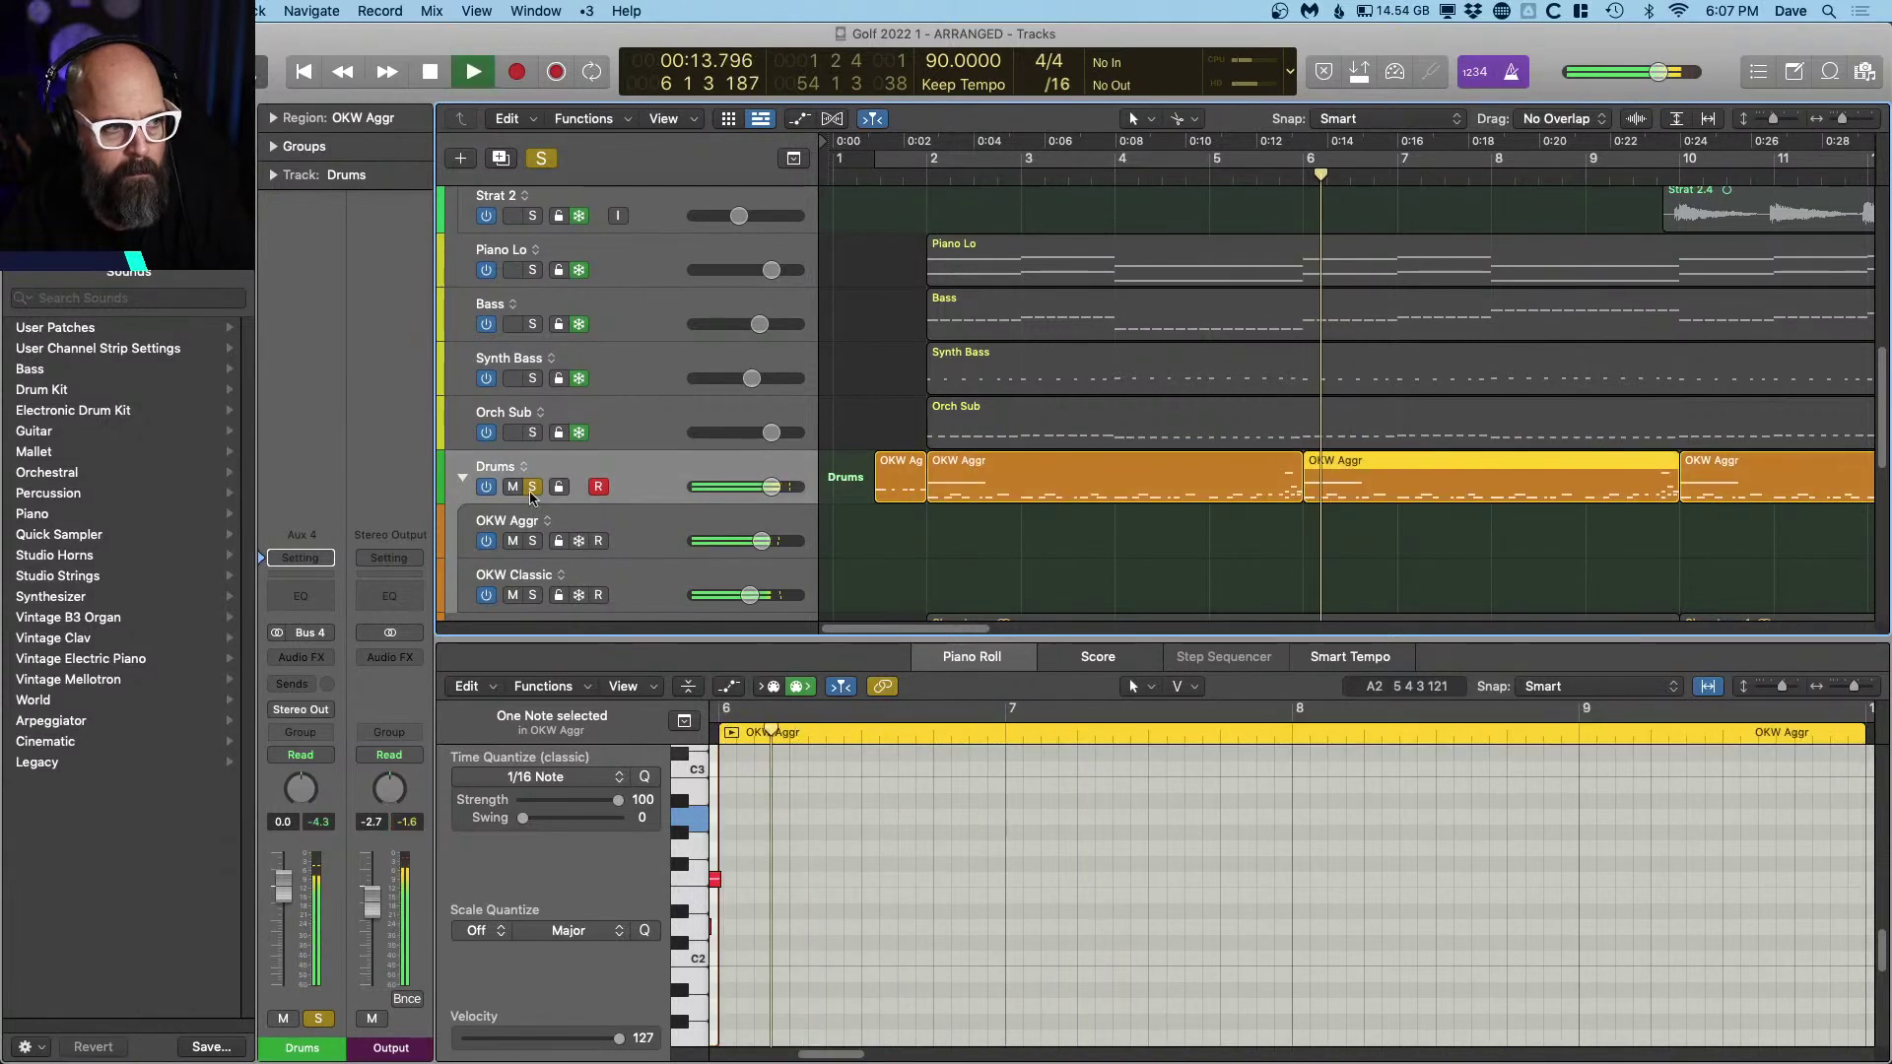
Step: Collapse the Drums stack and turn off its solo to play the drums with the full arrangement
left_click(462, 478)
scroll(1015, 422, "right", 3)
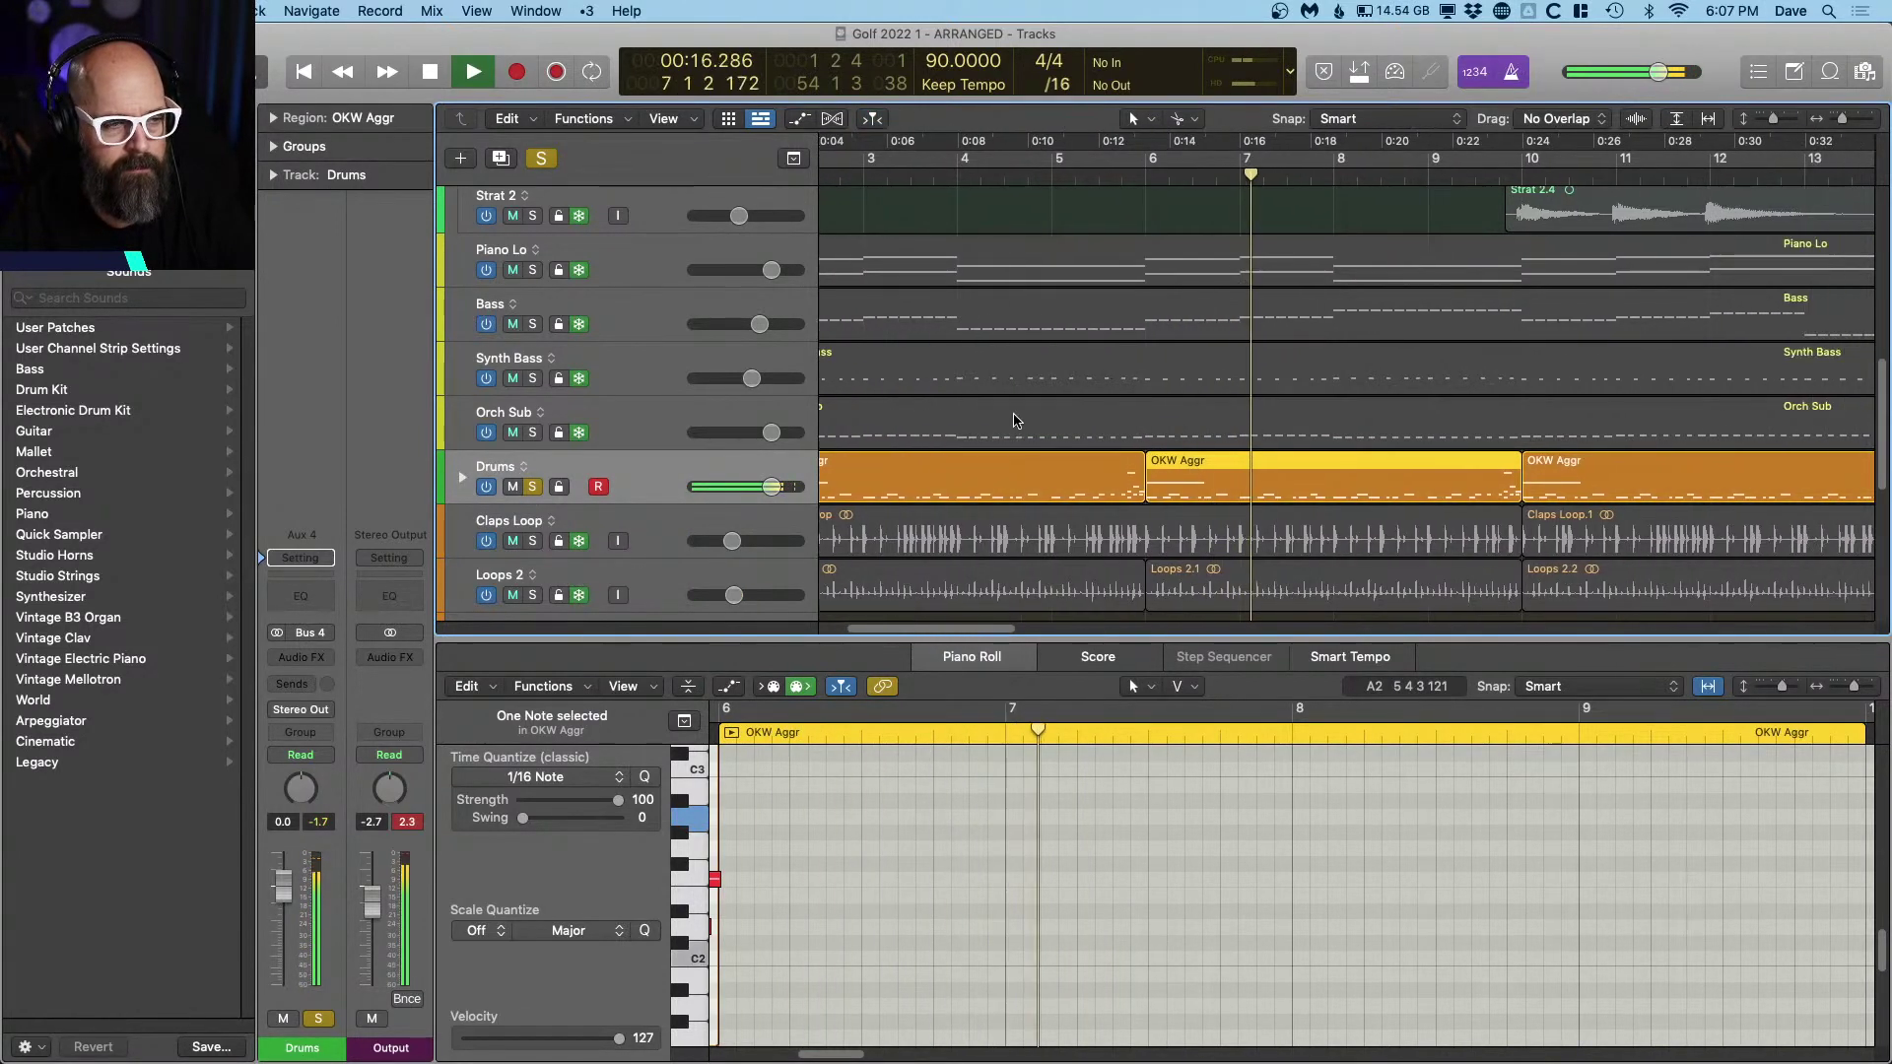
key("space")
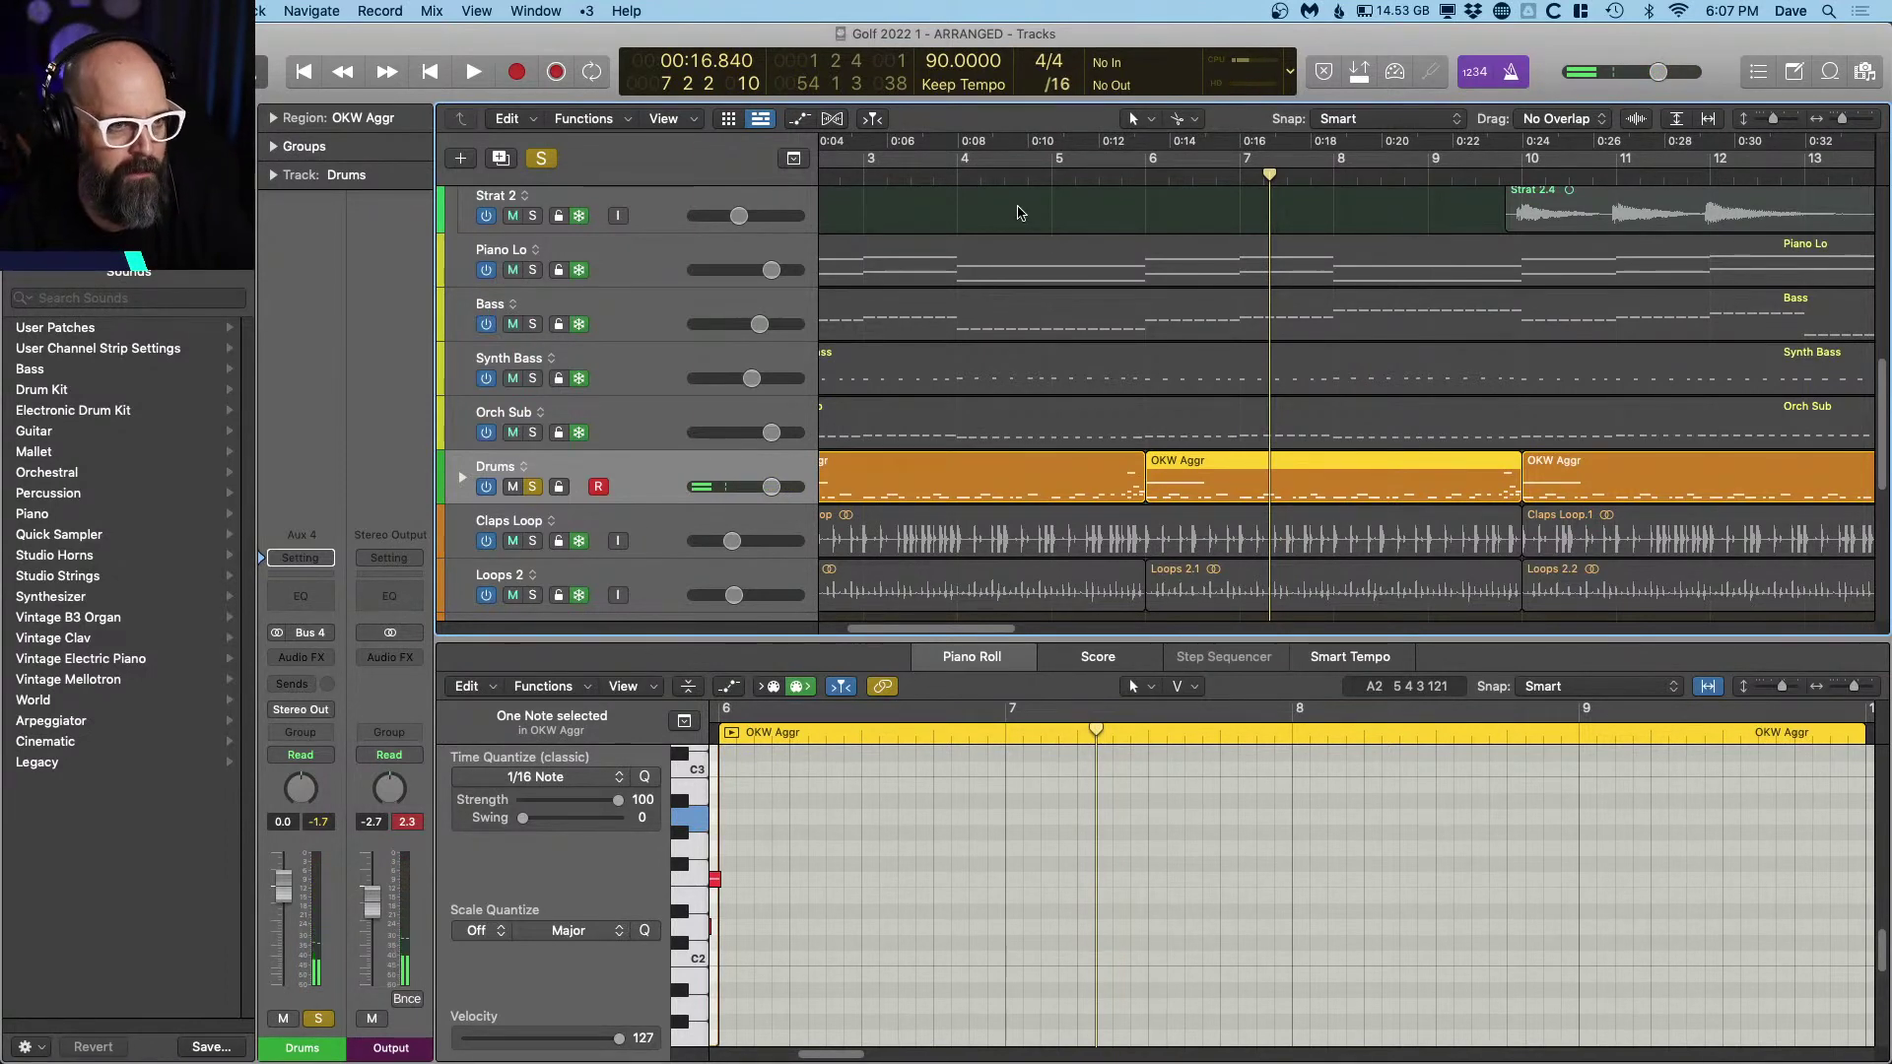
key("space")
left_click(542, 159)
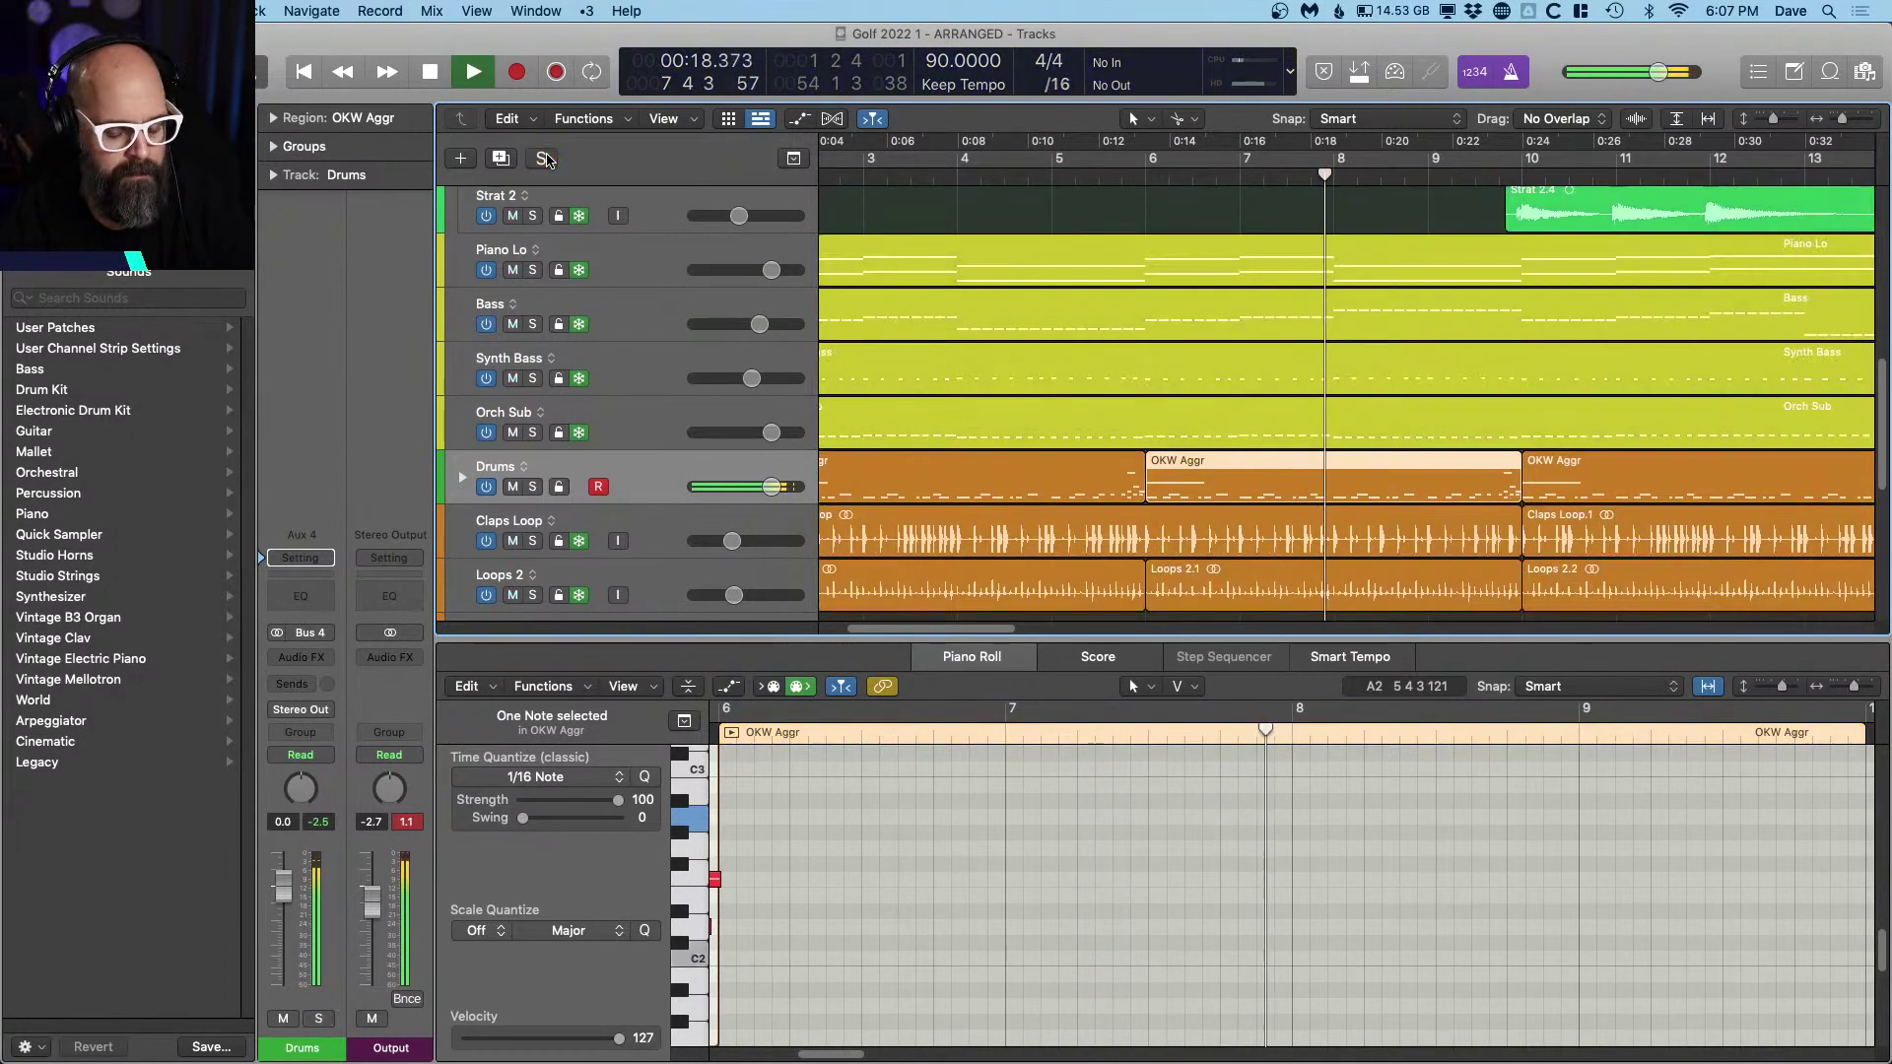
Step: Replace the Drums regions at bars 10 and 14 with repeated copies of the bar 6 region
scroll(934, 239, "right", 4)
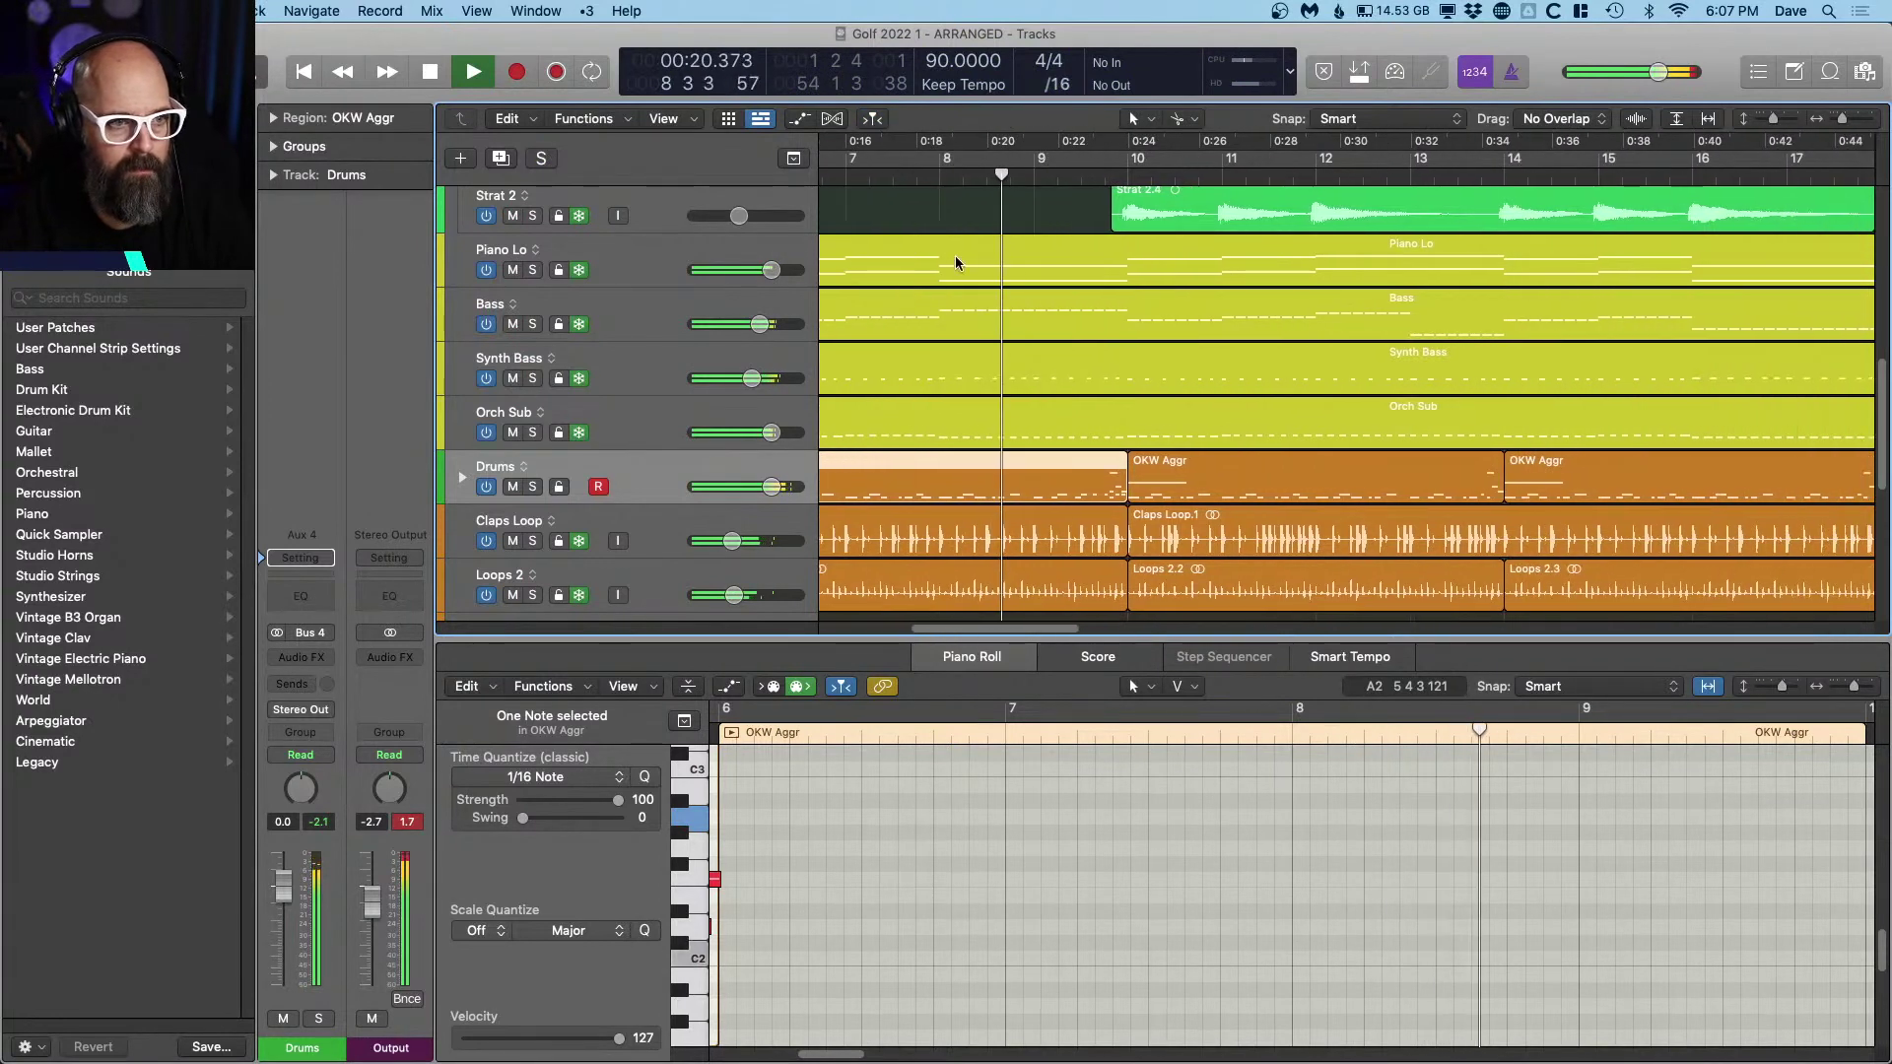
scroll(956, 261, "down", 5)
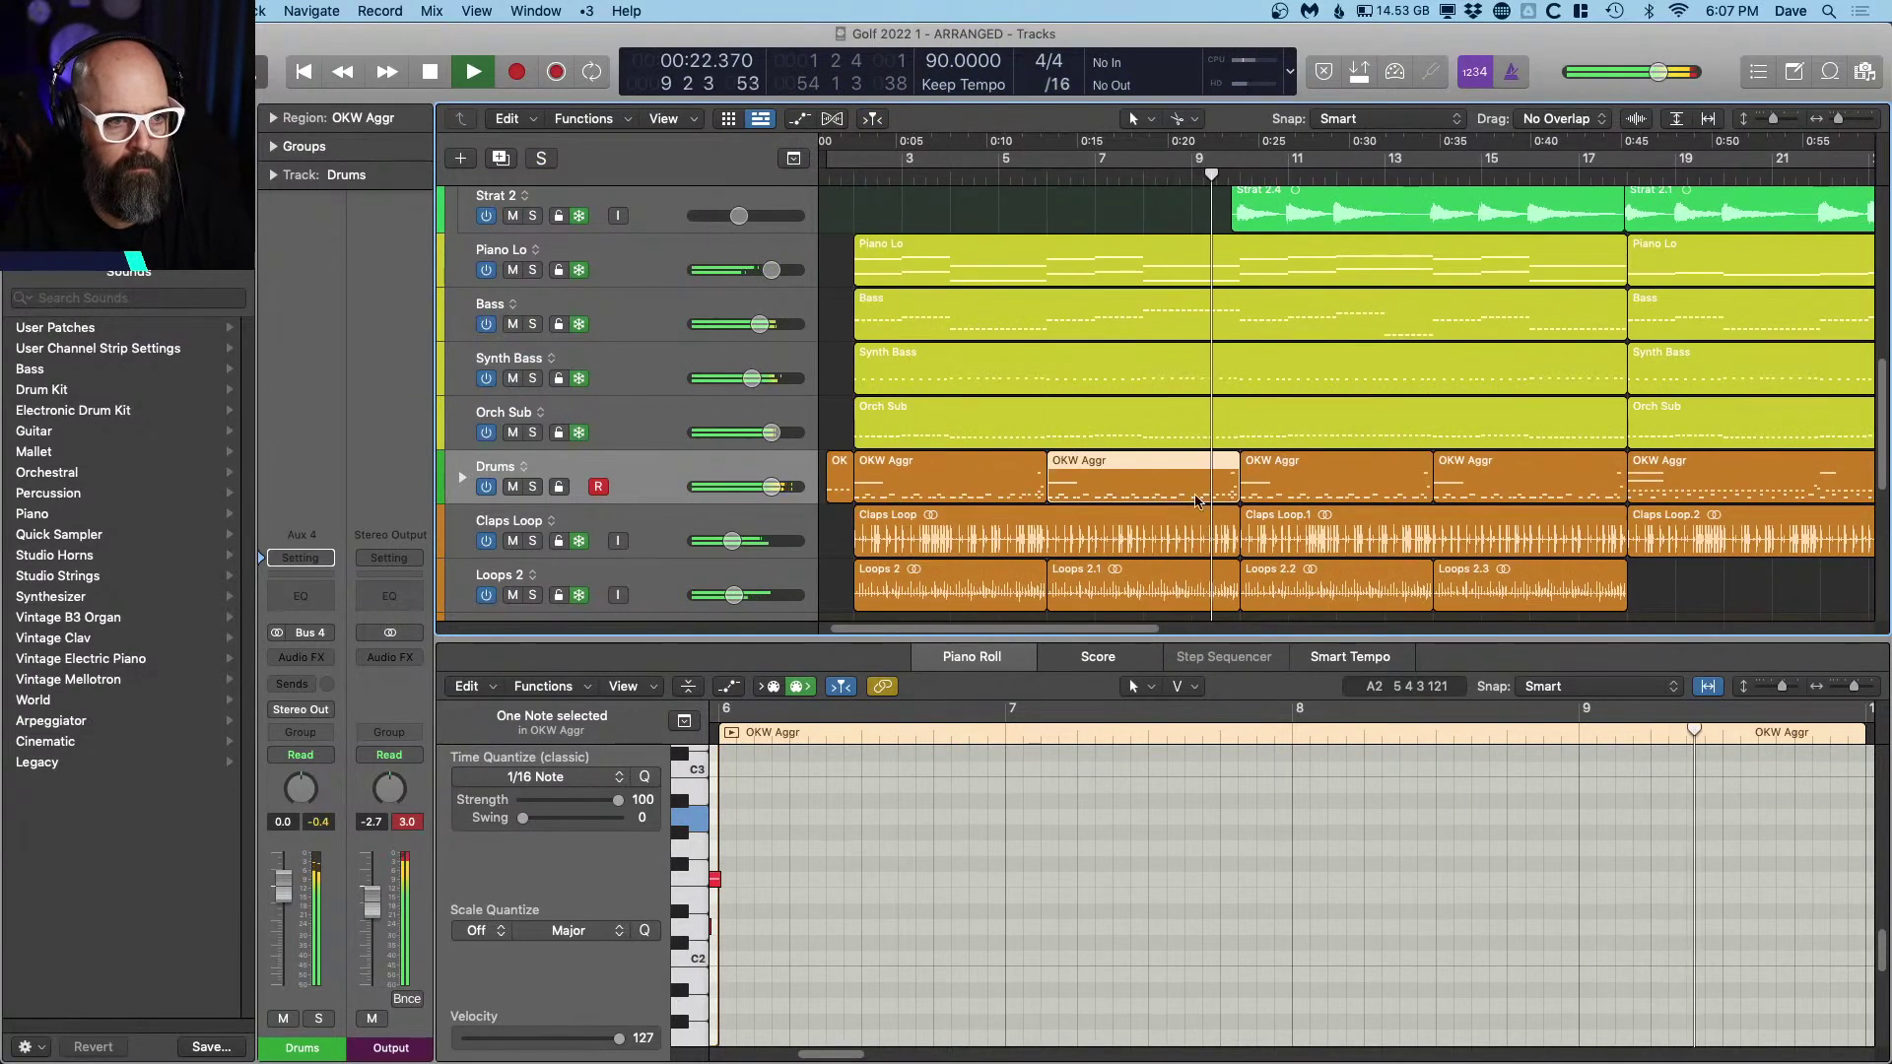
left_click(1427, 479)
left_click(1478, 477, "shift")
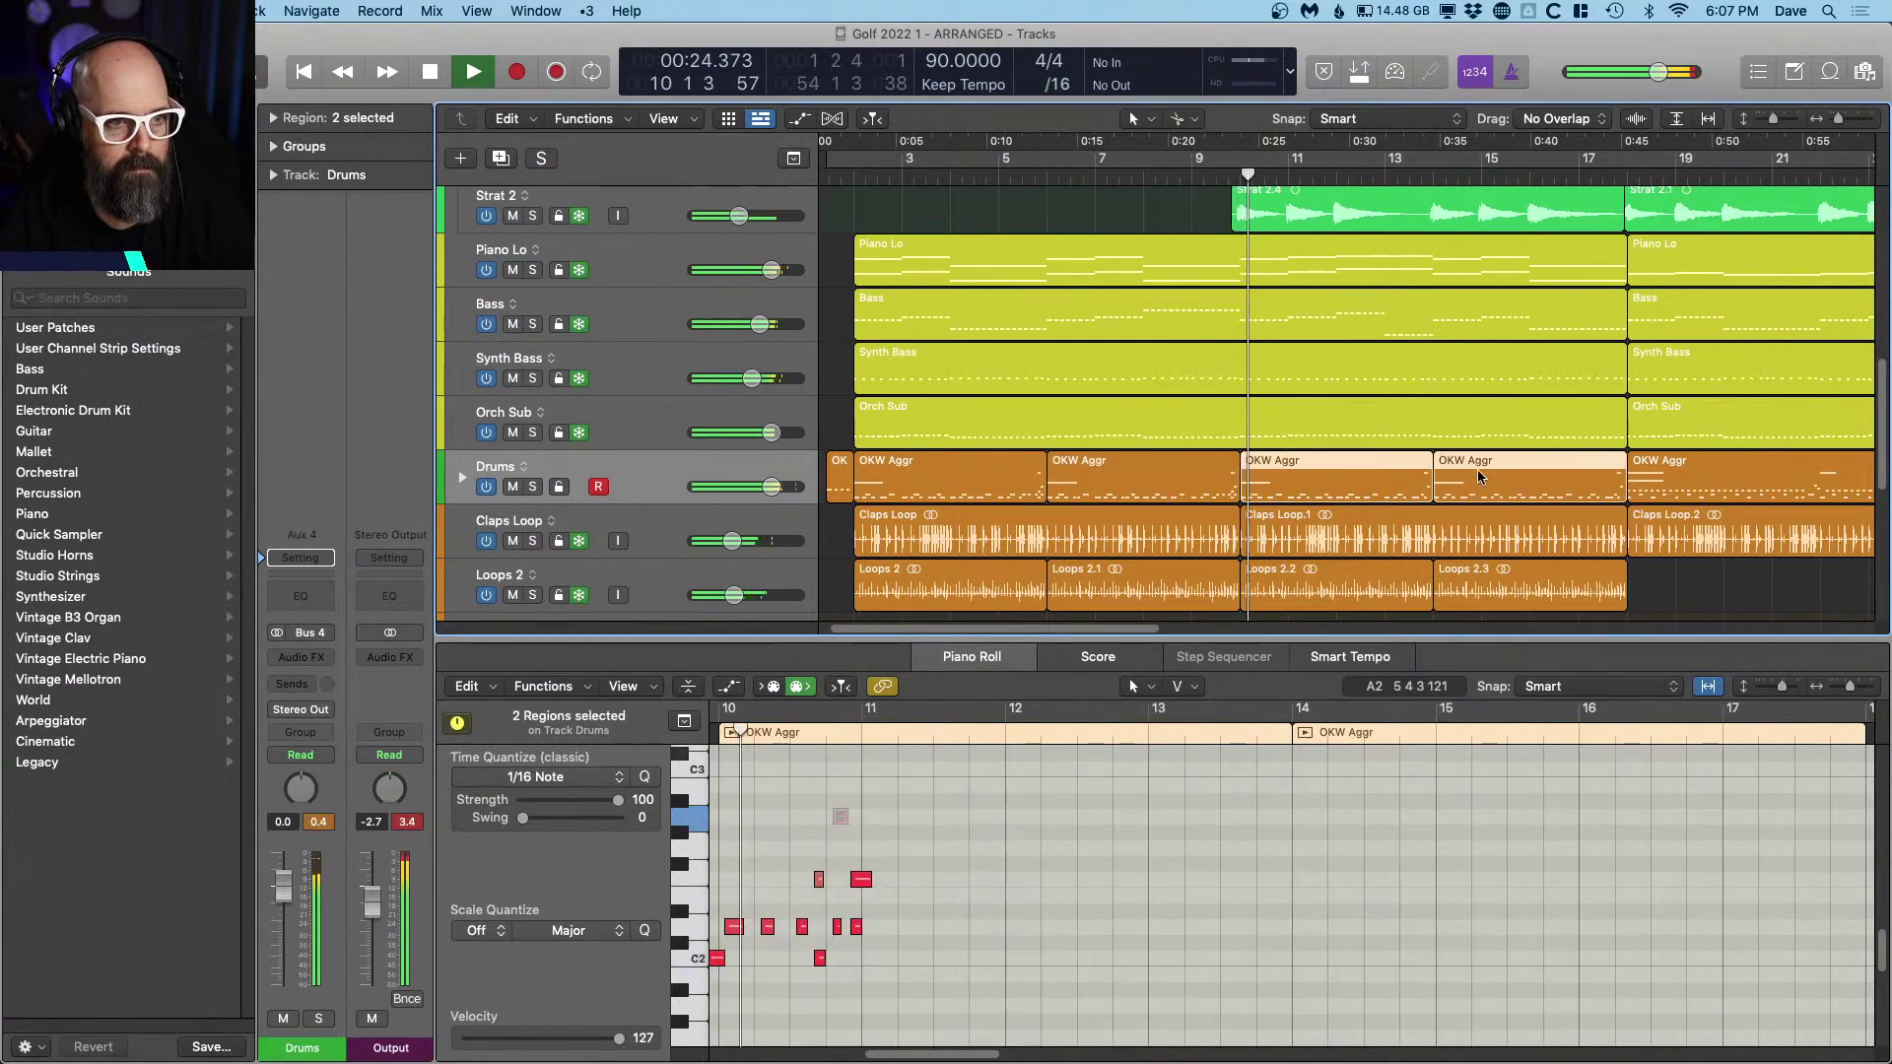
key("Delete")
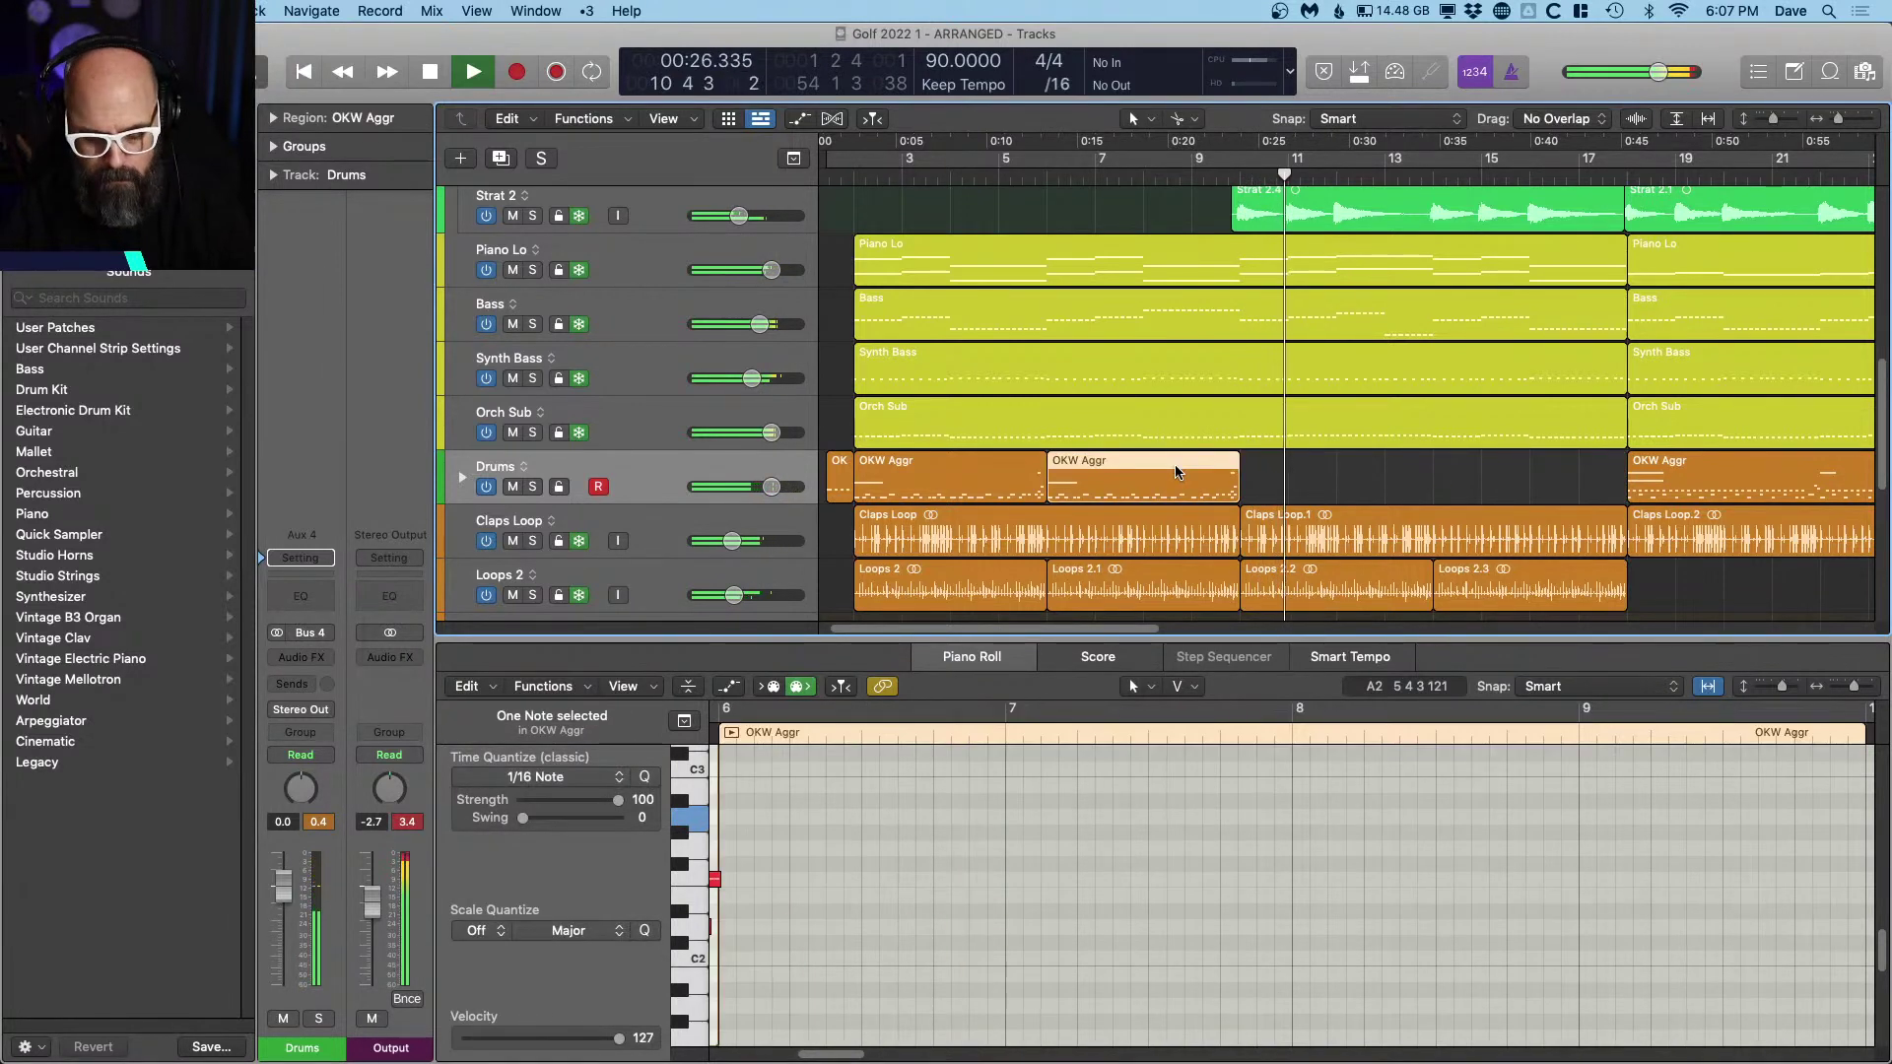
key("super+z")
left_click(1188, 471, "shift")
scroll(1200, 467, "right", 10)
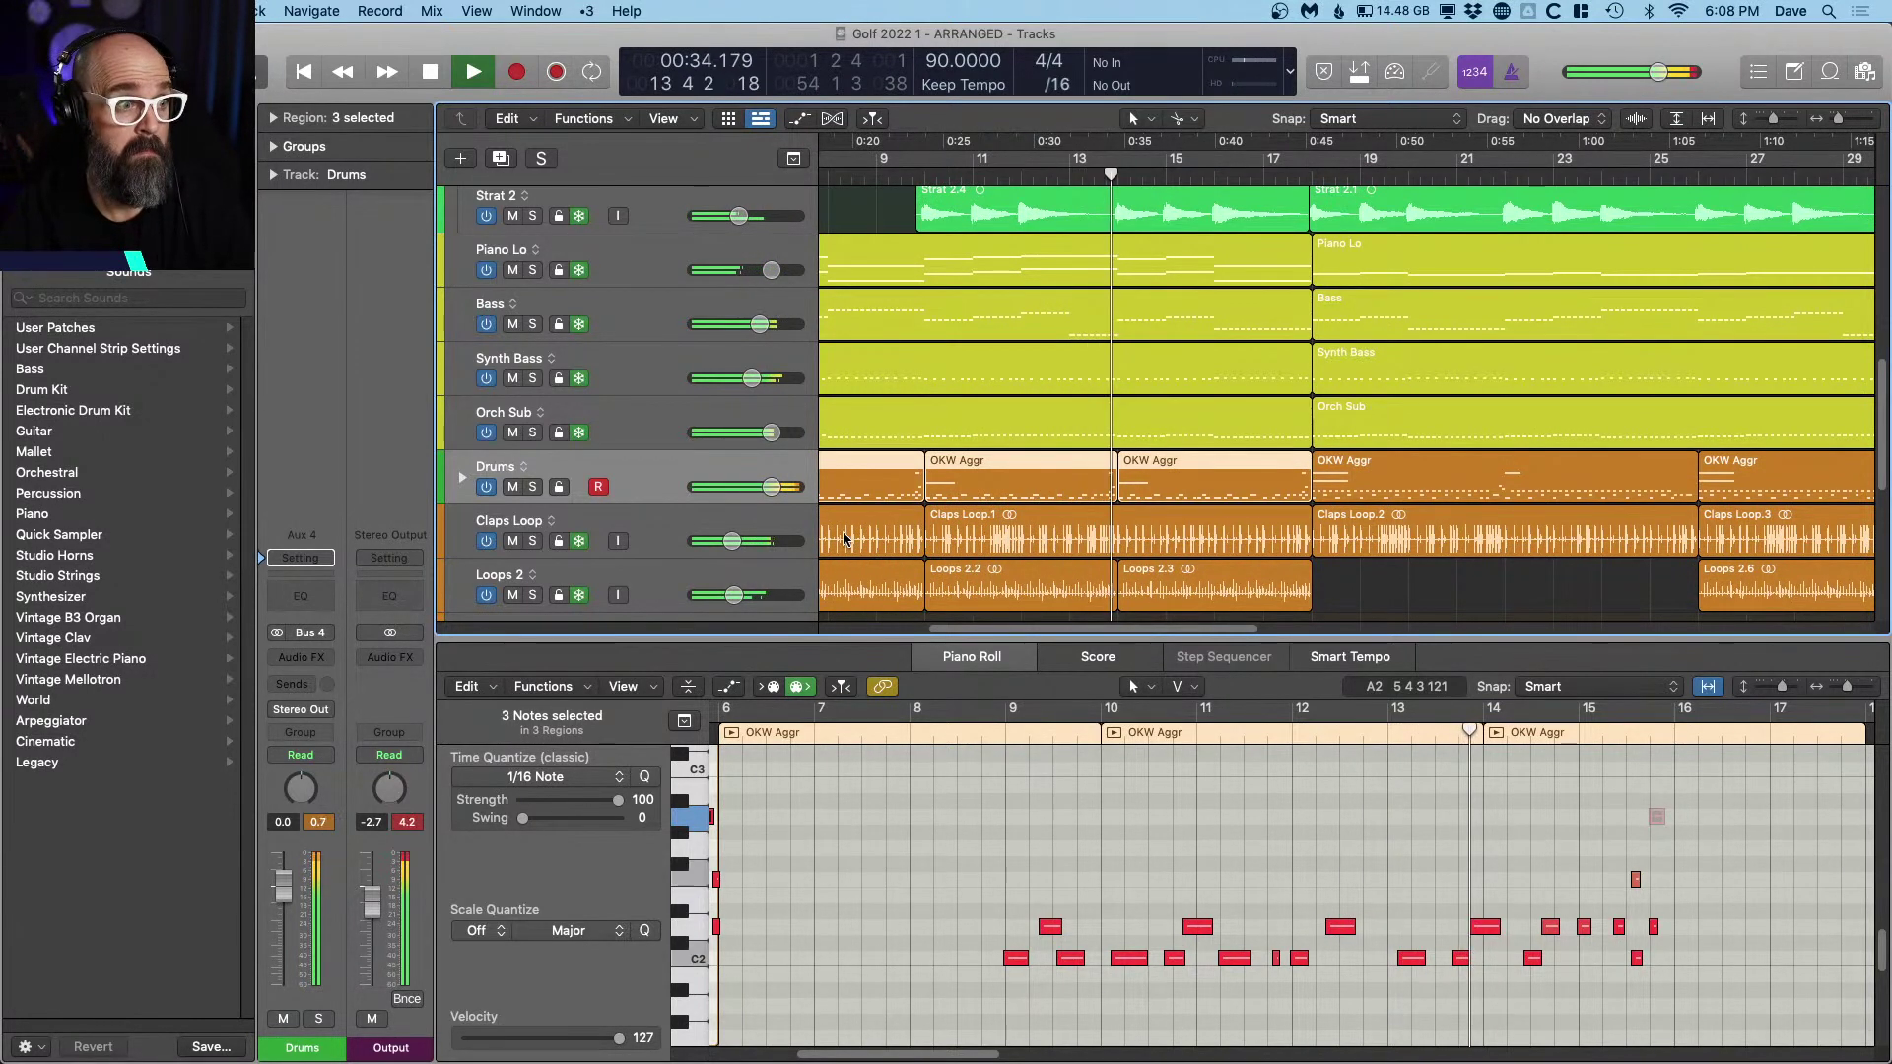
Step: Expand the Drums stack, freeze the OKW Aggr and OKW Classic tracks, and play the song to render them
key("space")
left_click(460, 474)
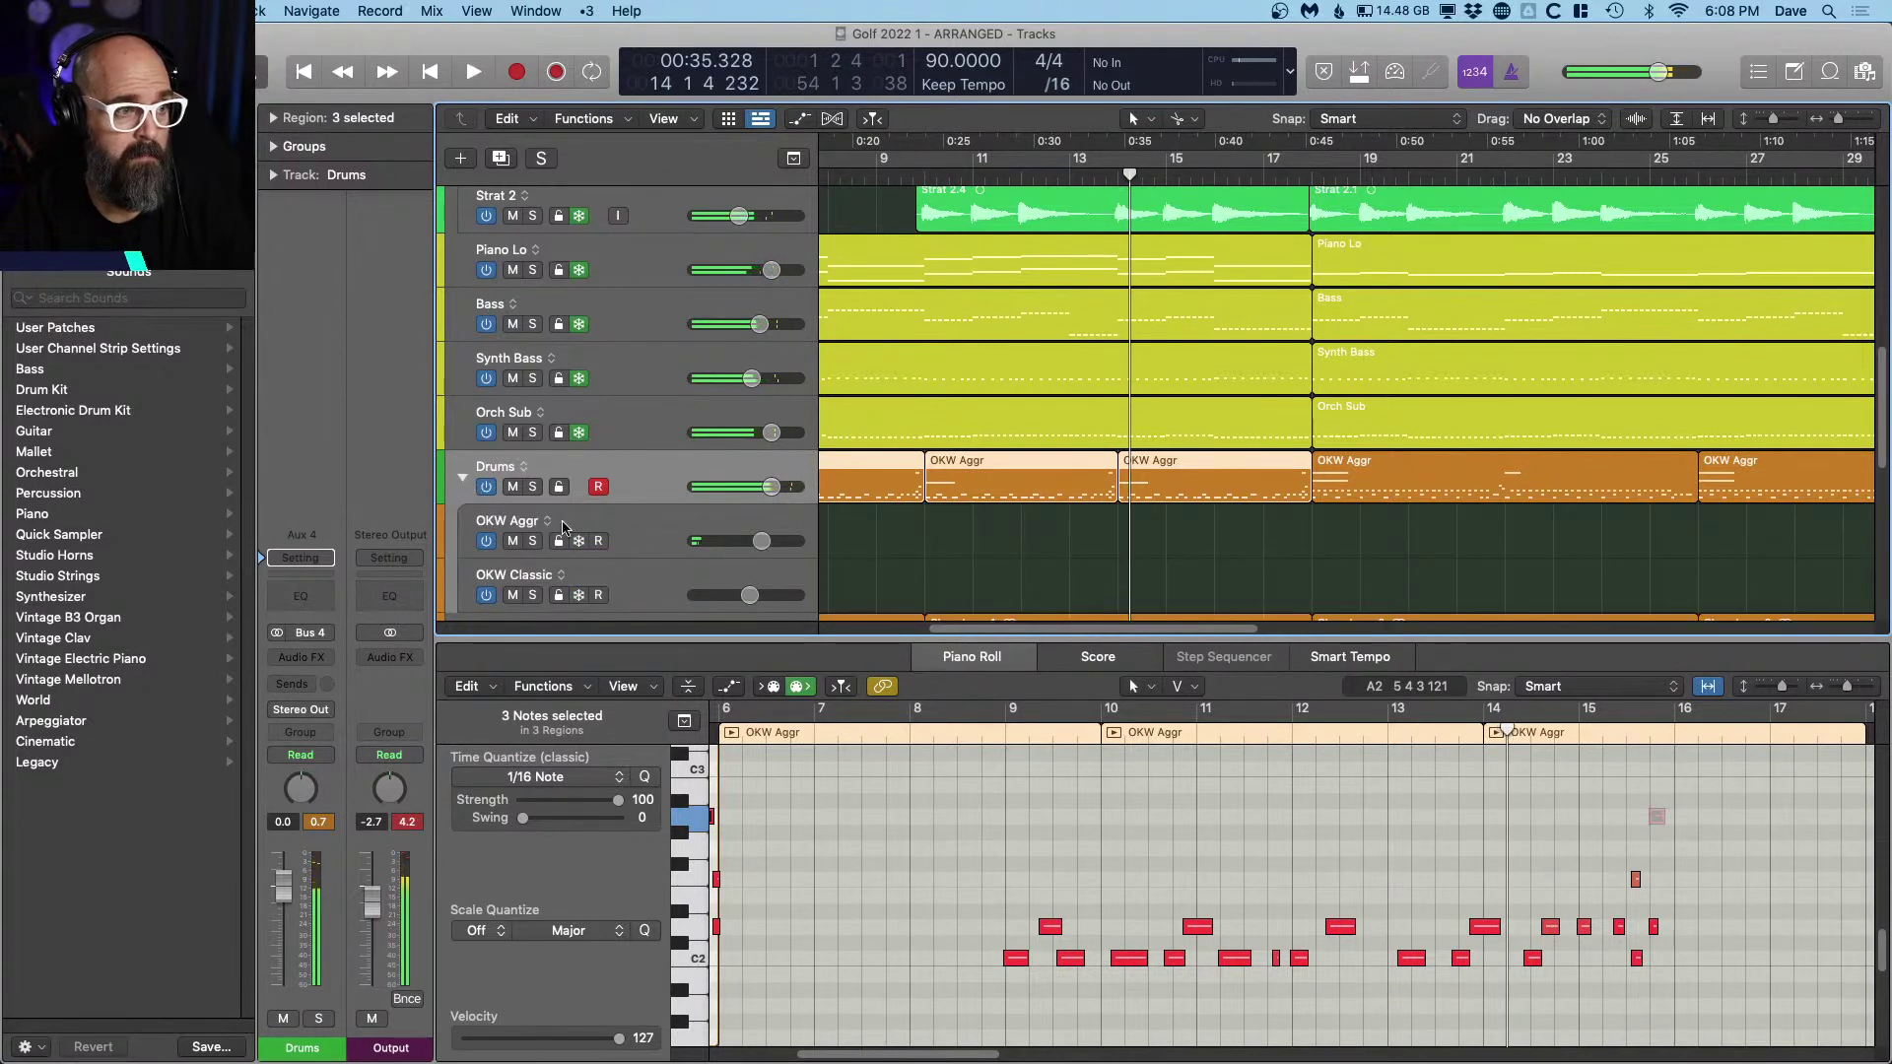
left_click(580, 545)
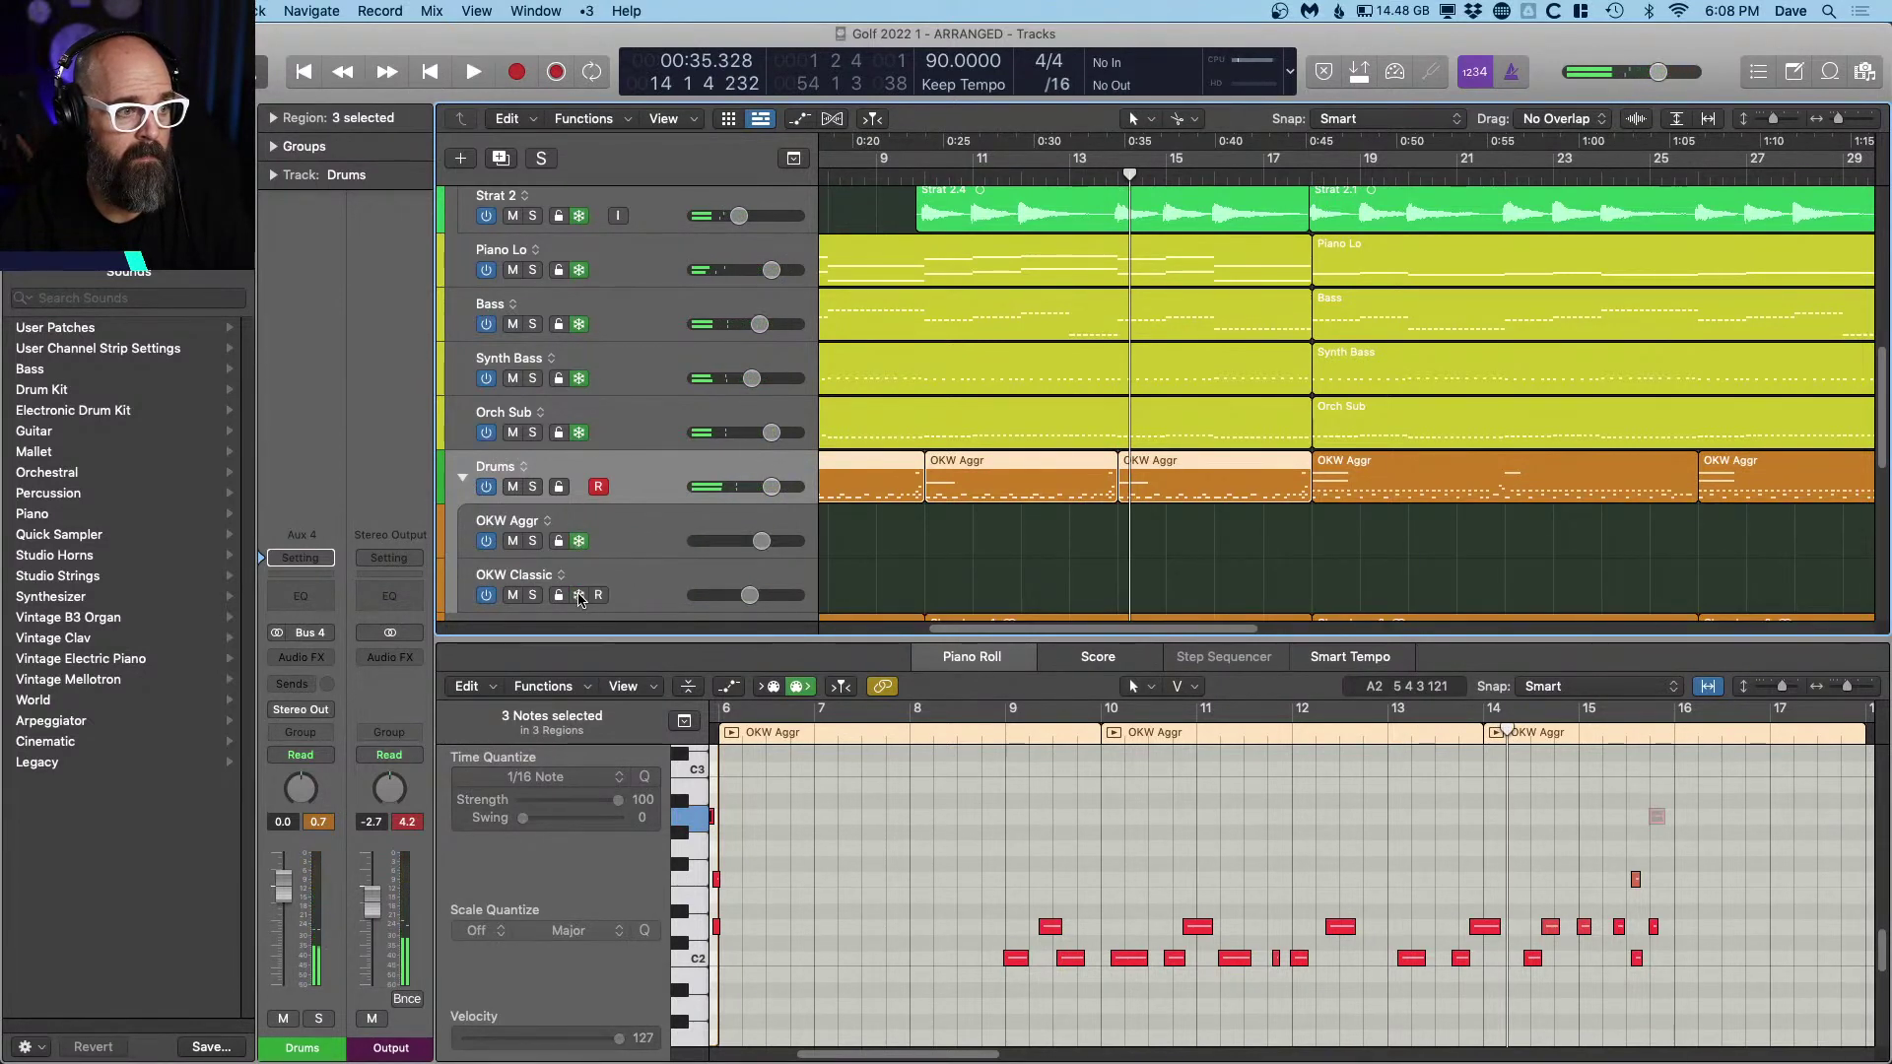
key("space")
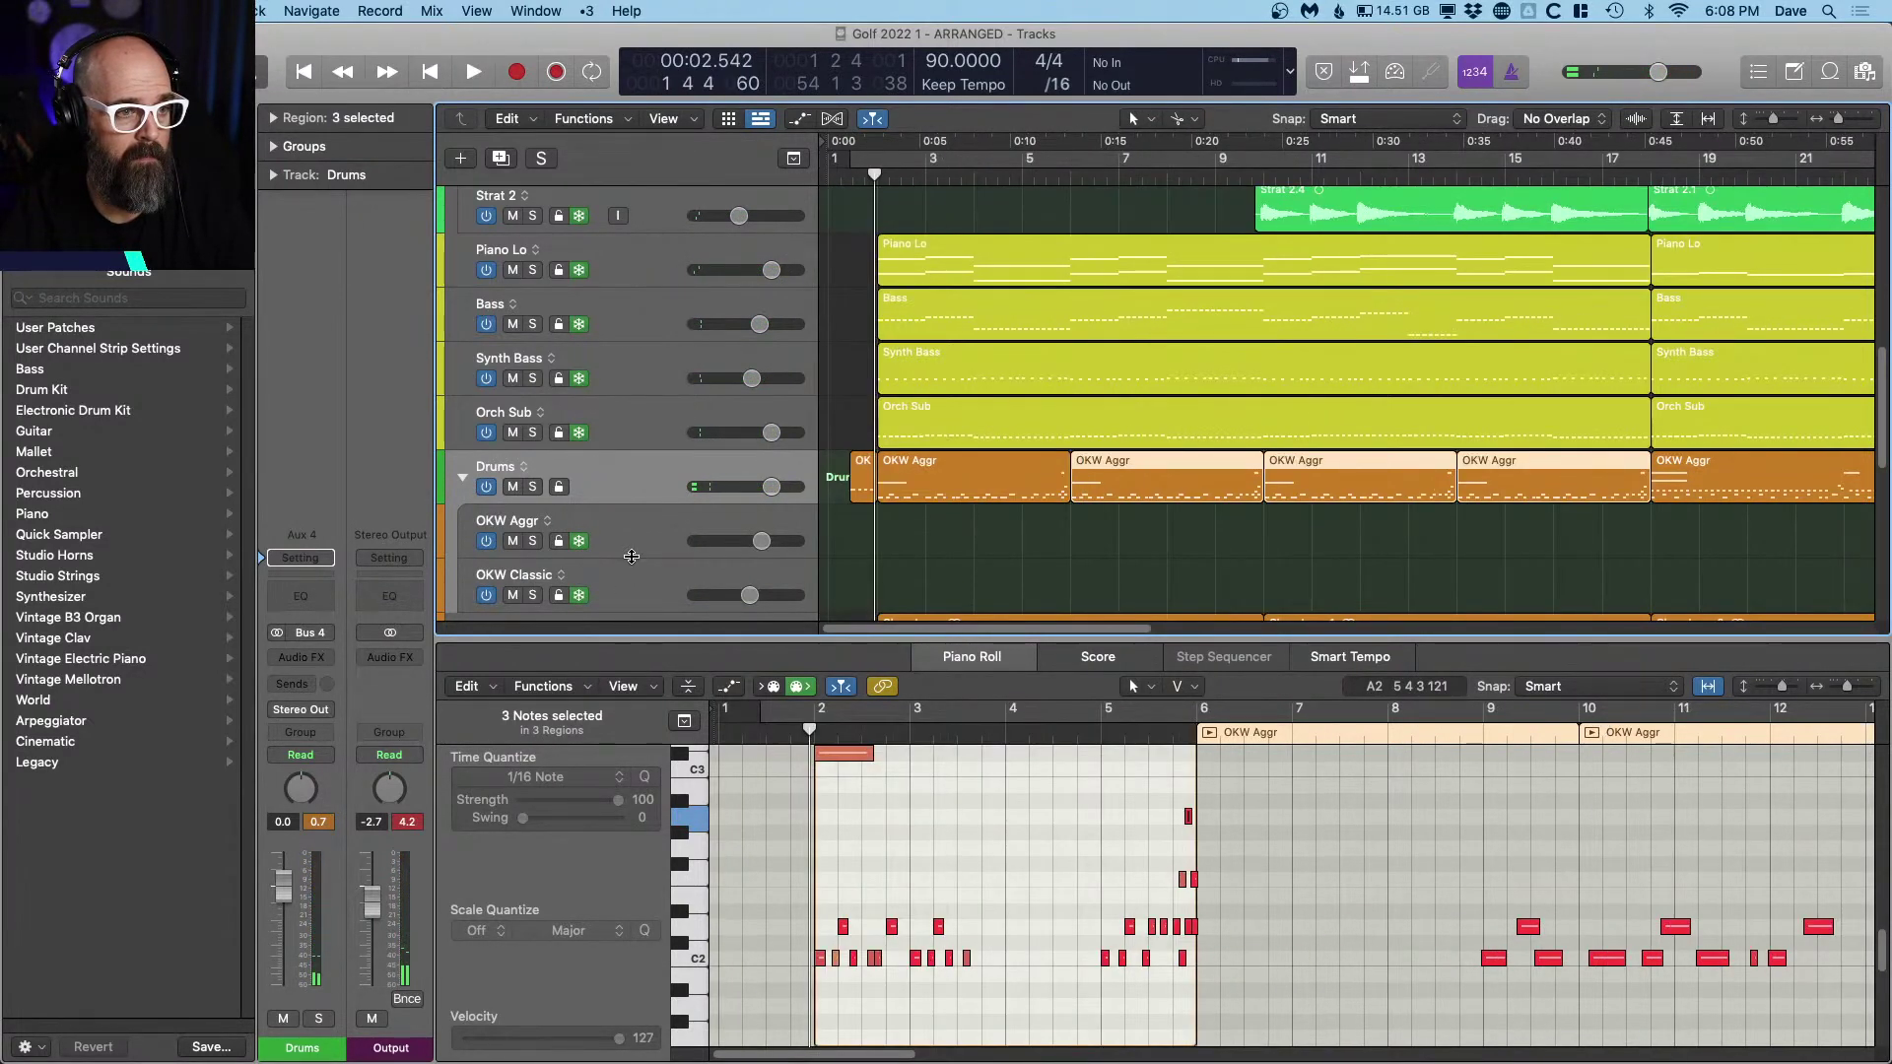
key("space")
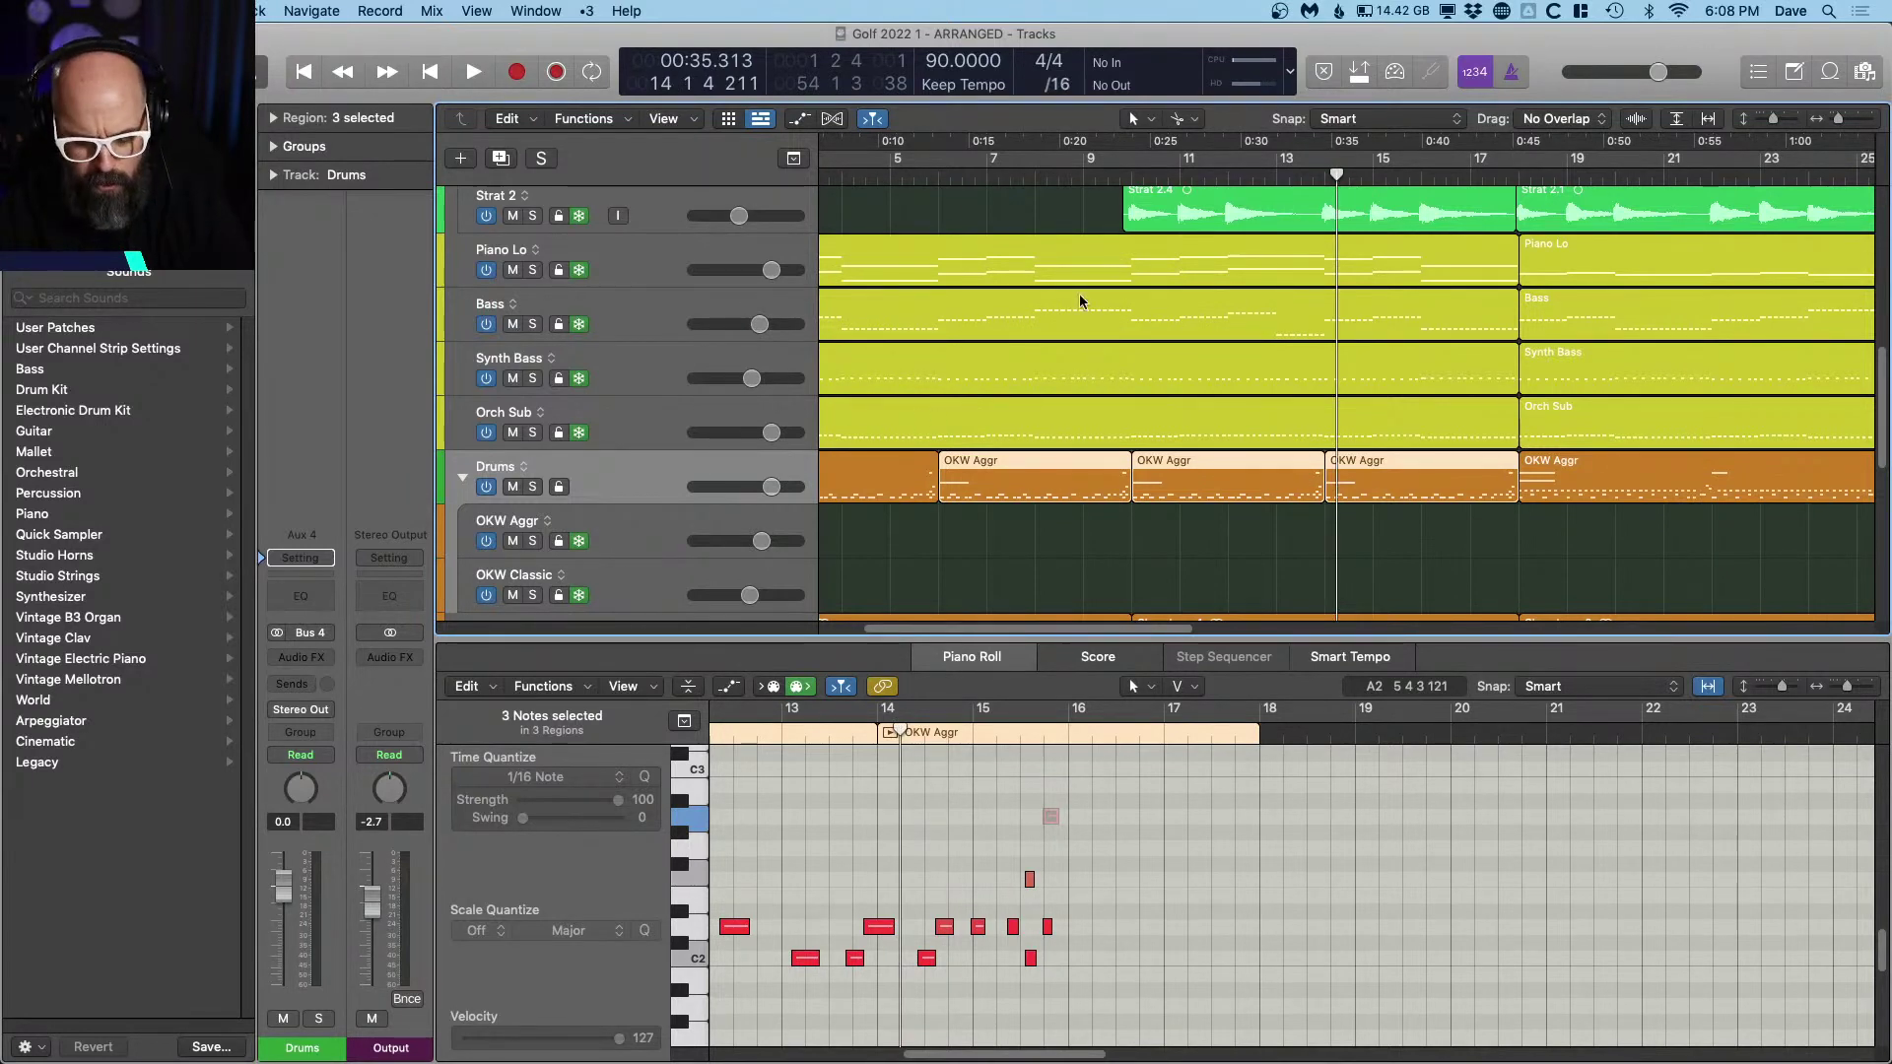
Step: Unfreeze the OKW Aggr and OKW Classic tracks and delete the four Drums regions between bars 34 and 50
key("super+Left")
key("super+Left")
key("super+Left")
scroll(1090, 461, "right", 6)
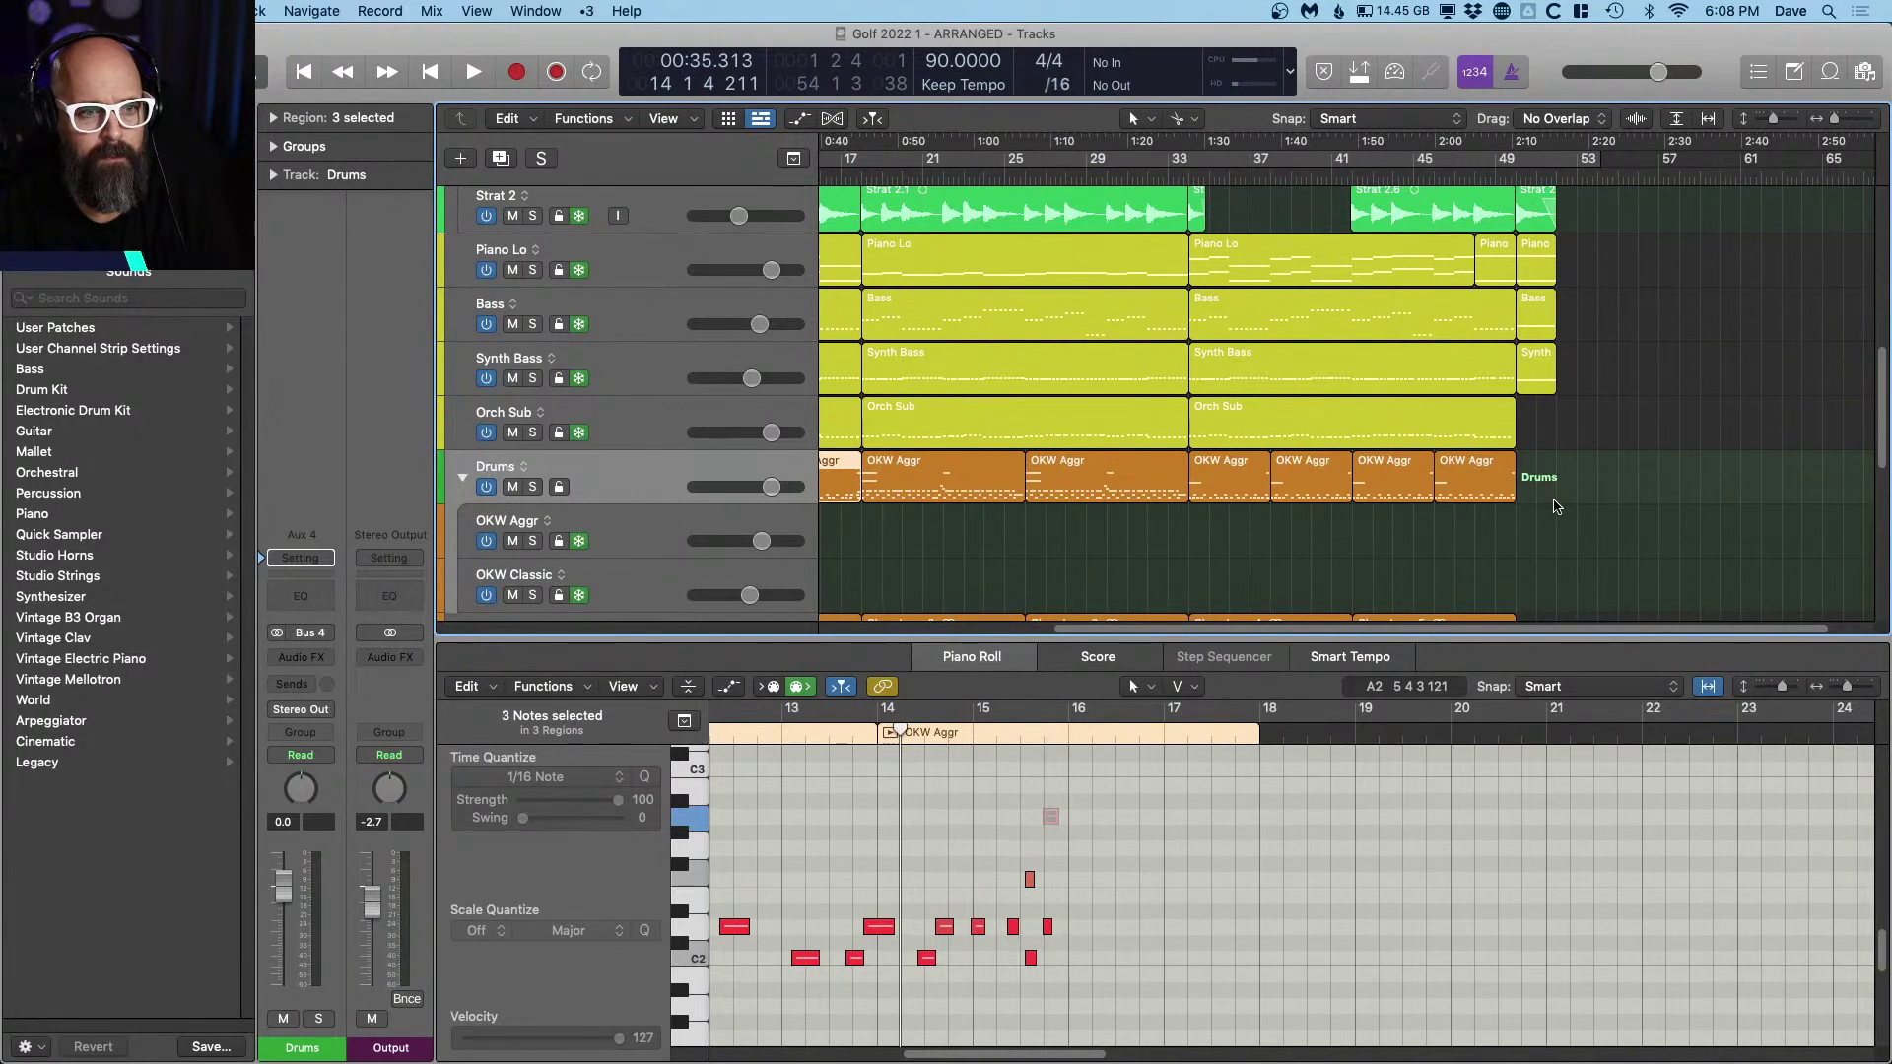
key("super+Left")
left_click_drag(1596, 494, 1361, 483)
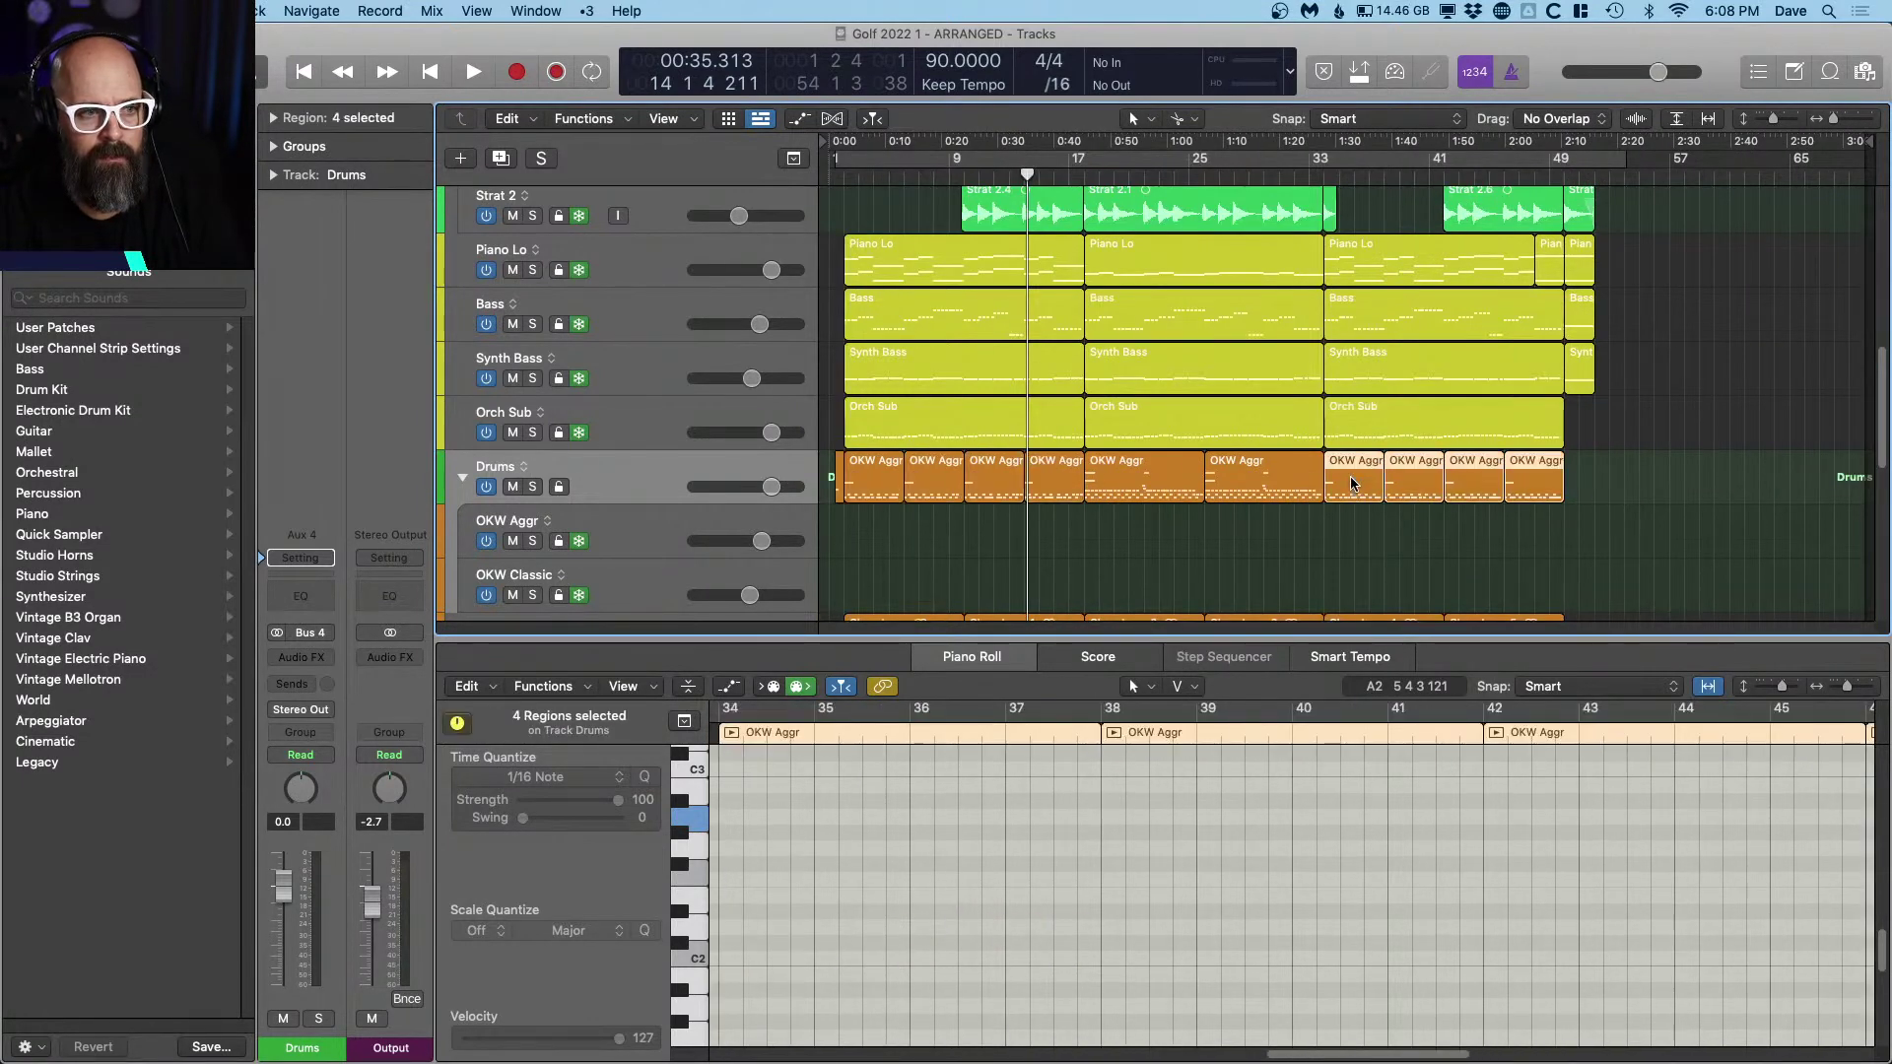
right_click(1353, 483)
left_click(1330, 542)
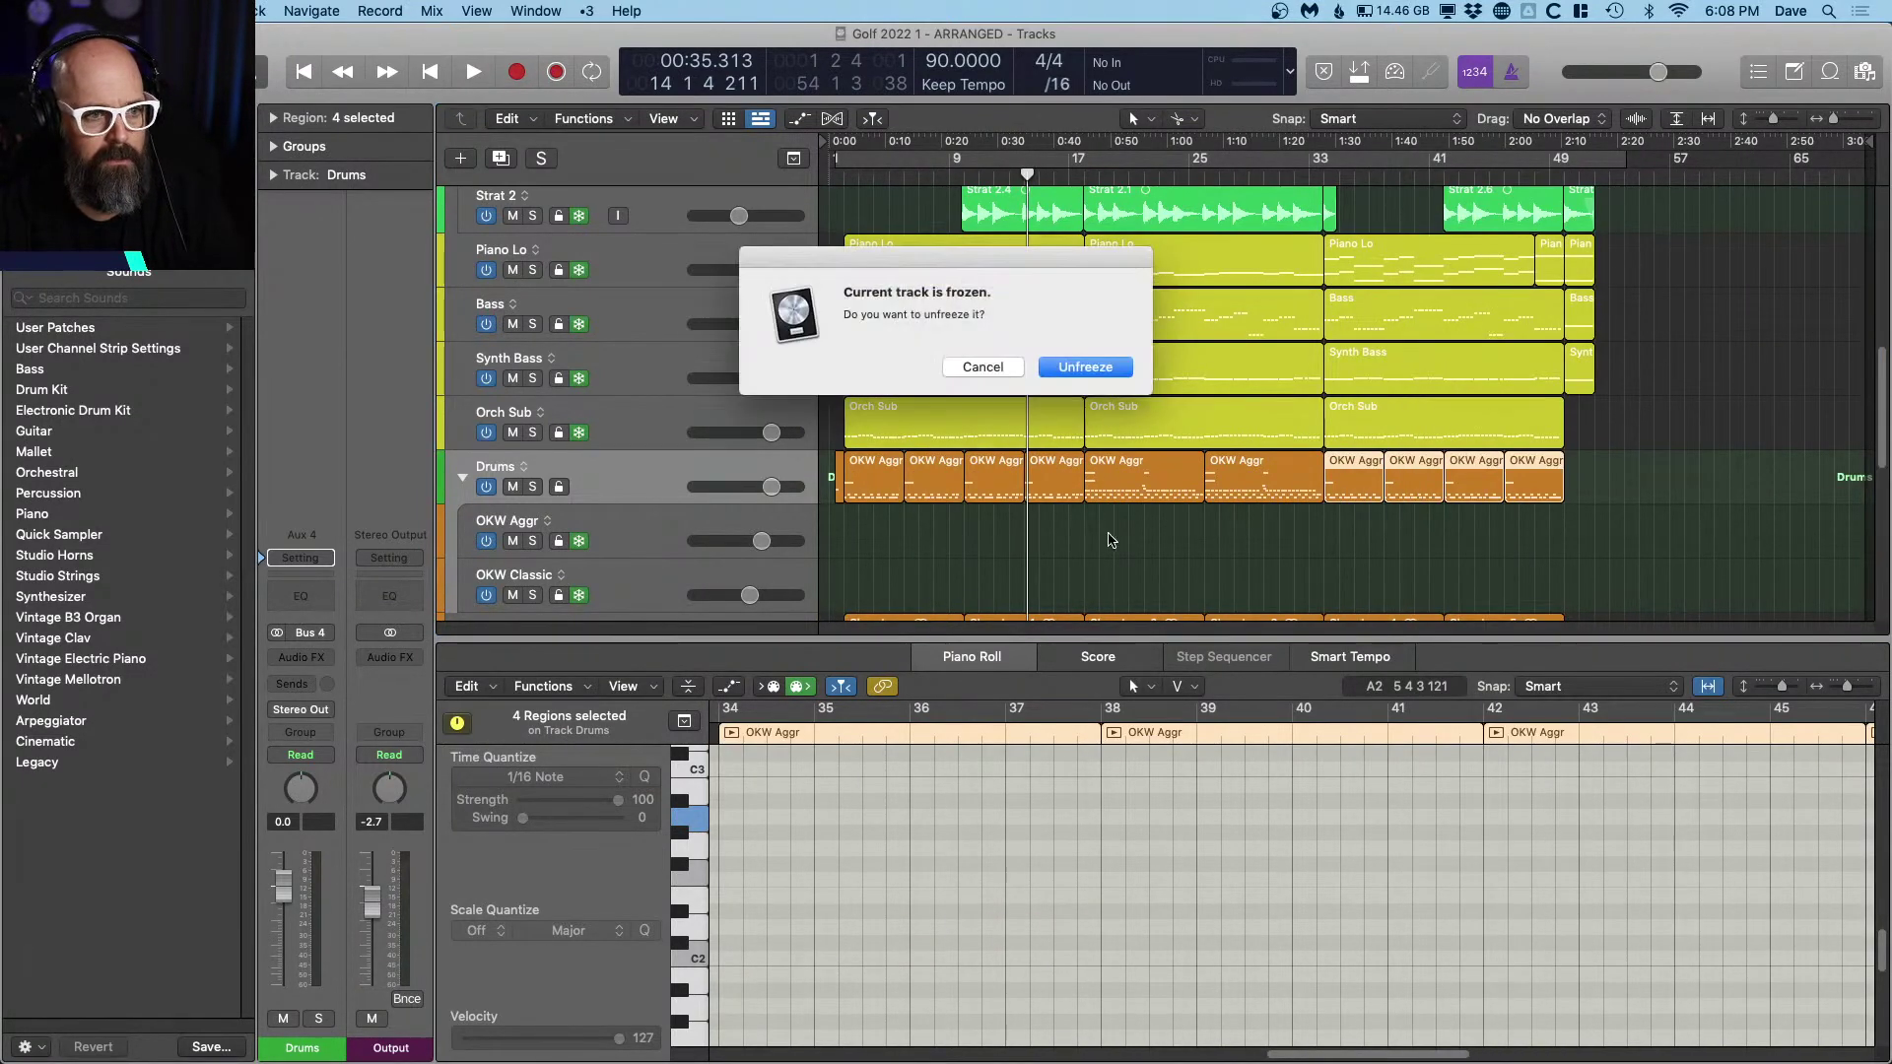
left_click(985, 367)
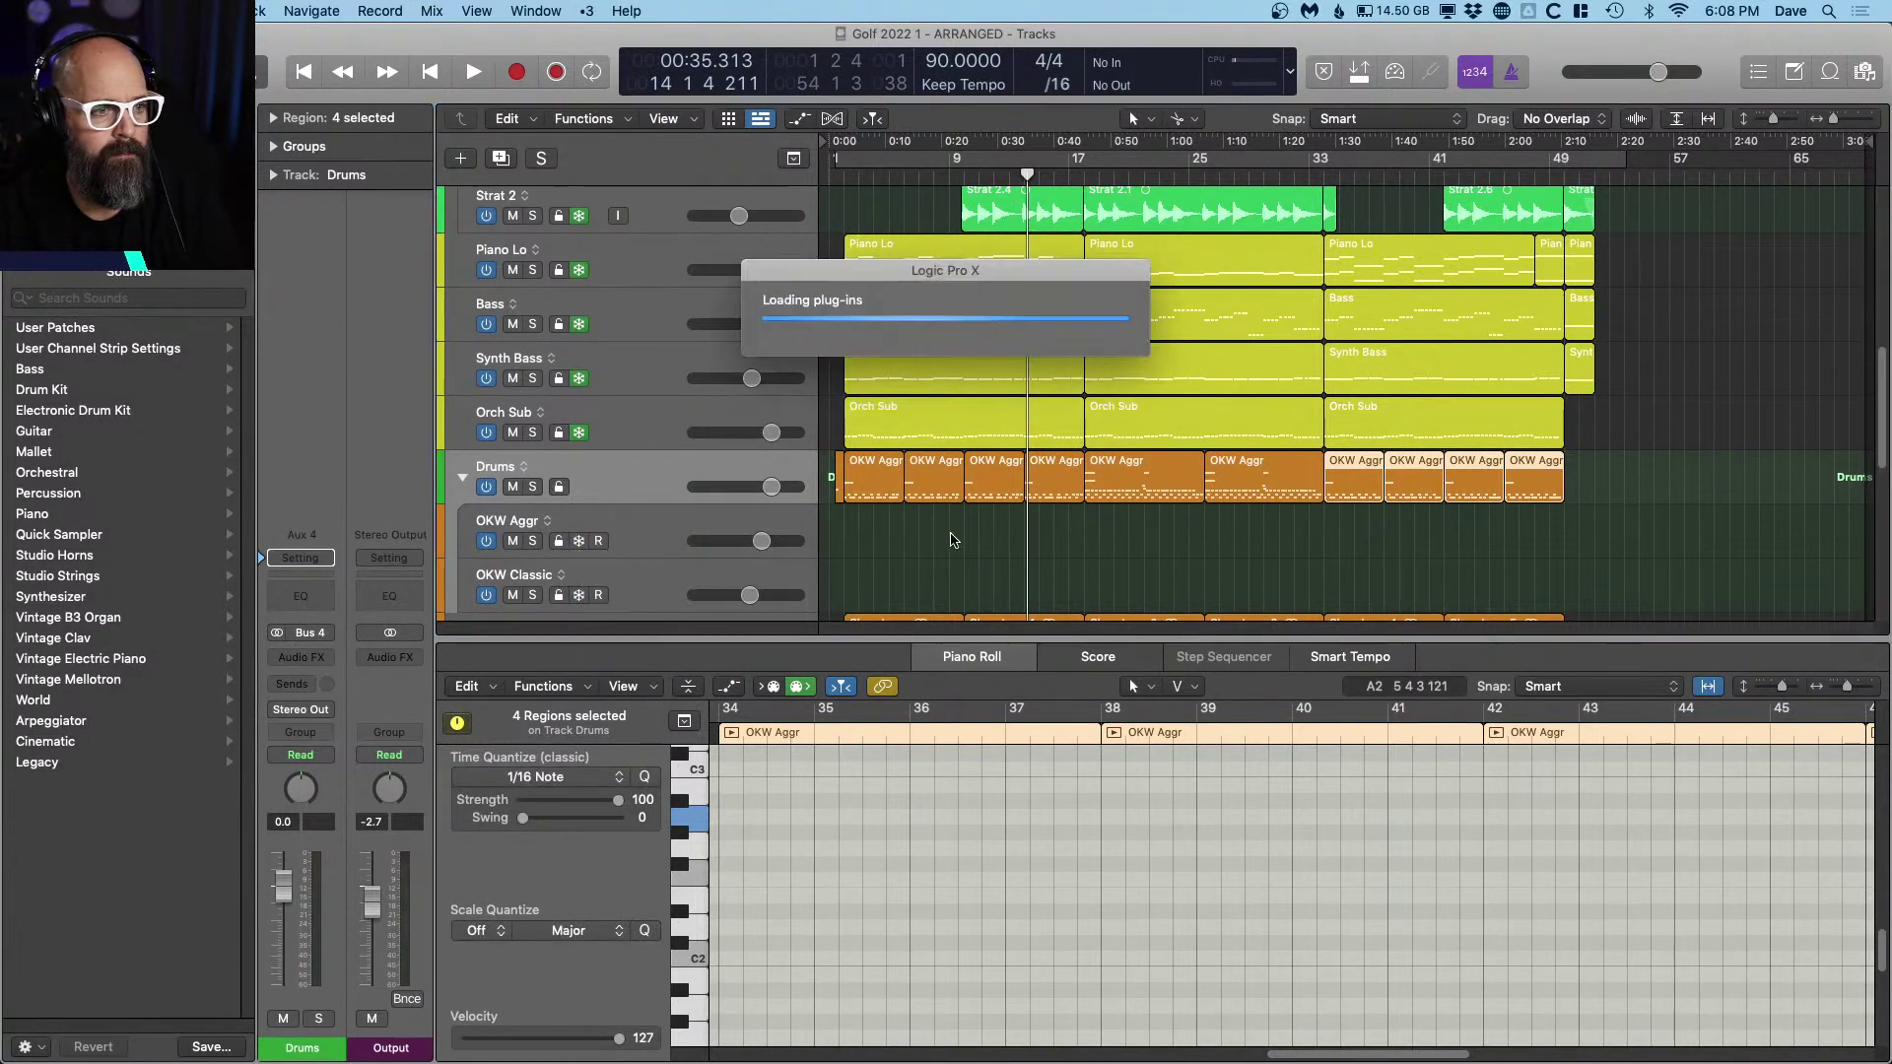
key("Delete")
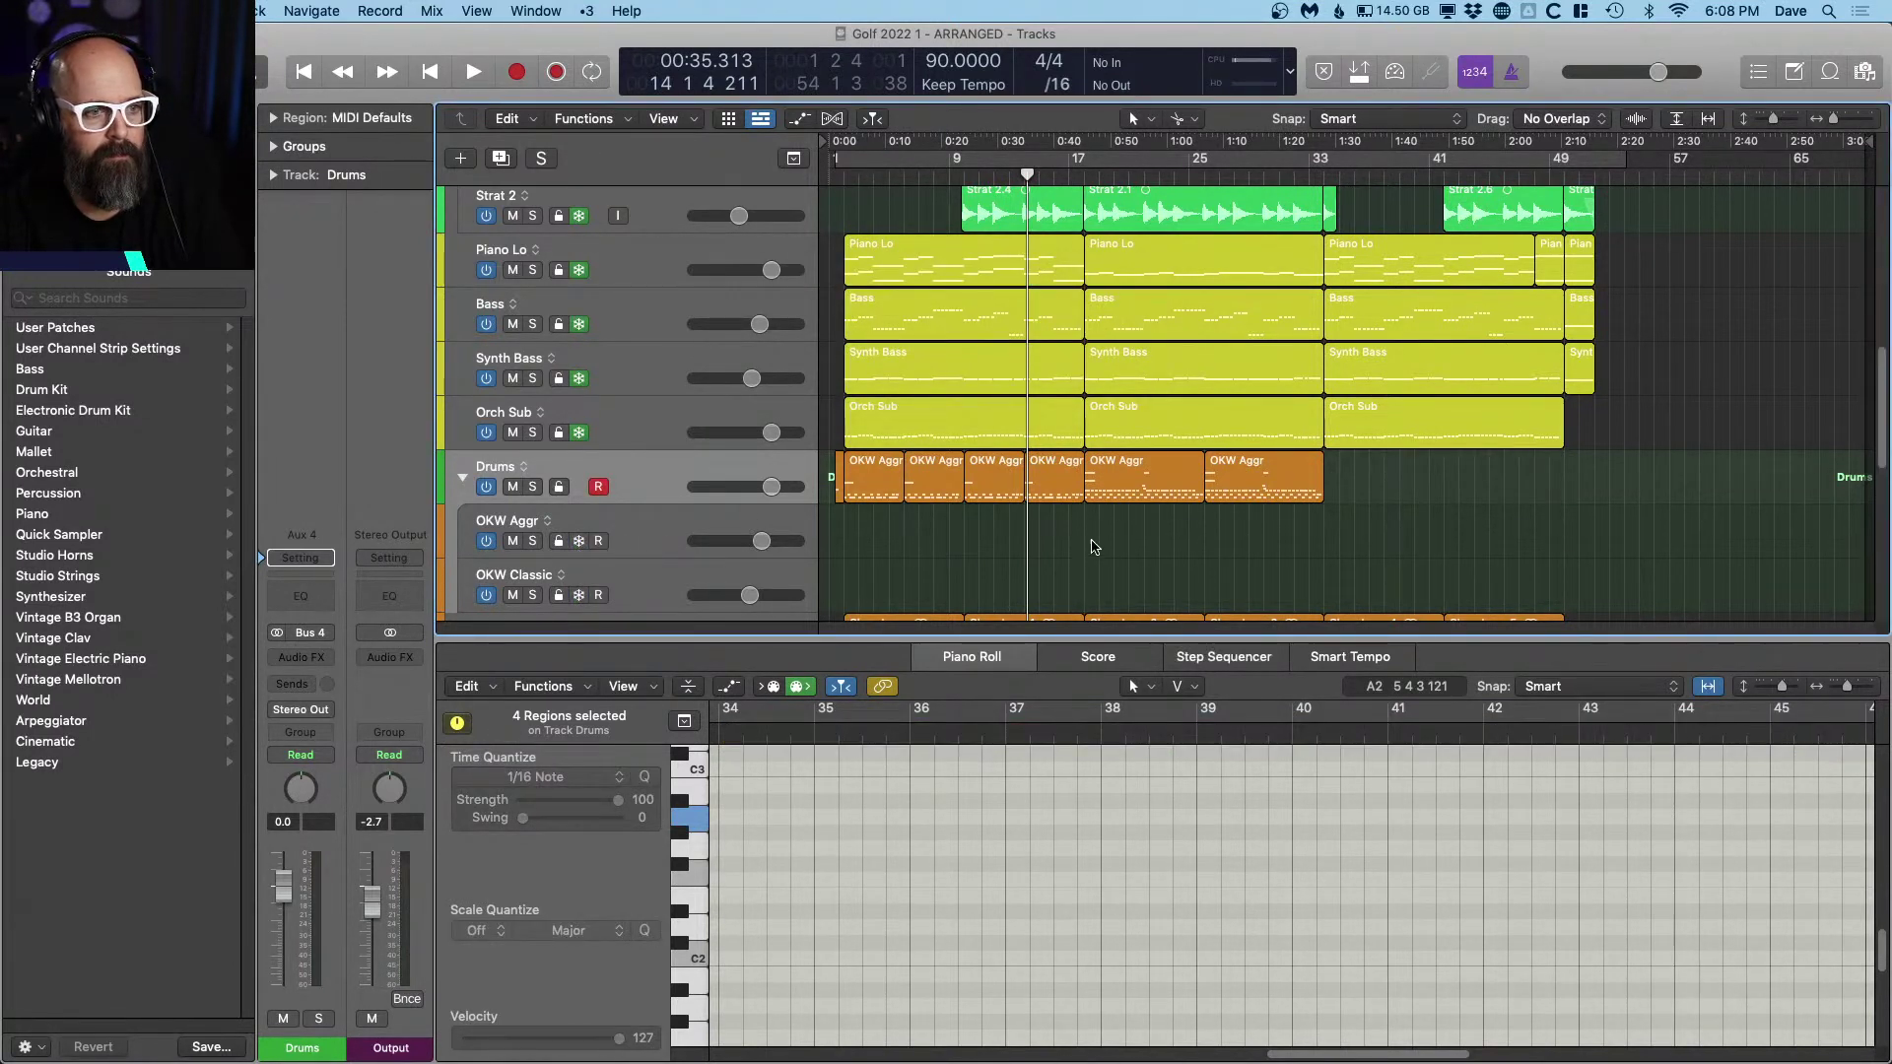
Step: Copy the first four full Drums regions to bar 34 and play the ending of the song
left_click_drag(1092, 546, 1351, 482)
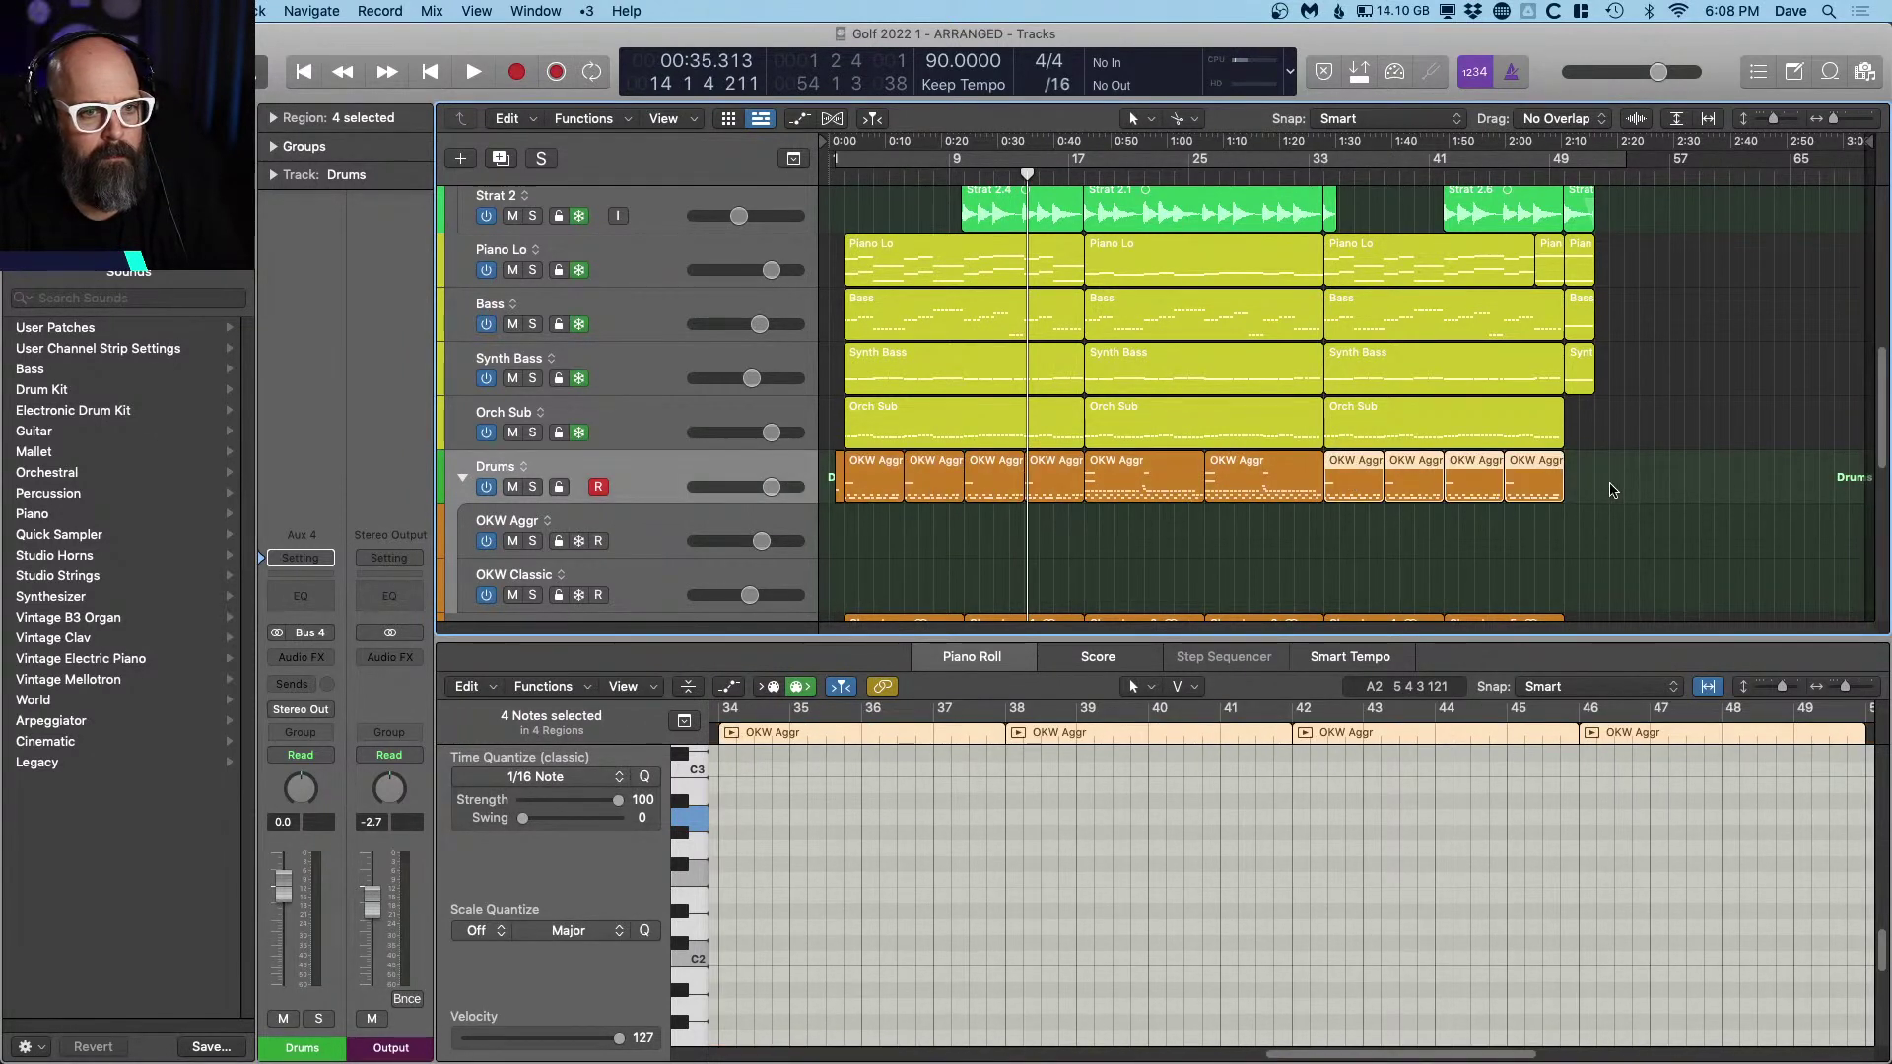
left_click(1612, 489)
double_click(1530, 175)
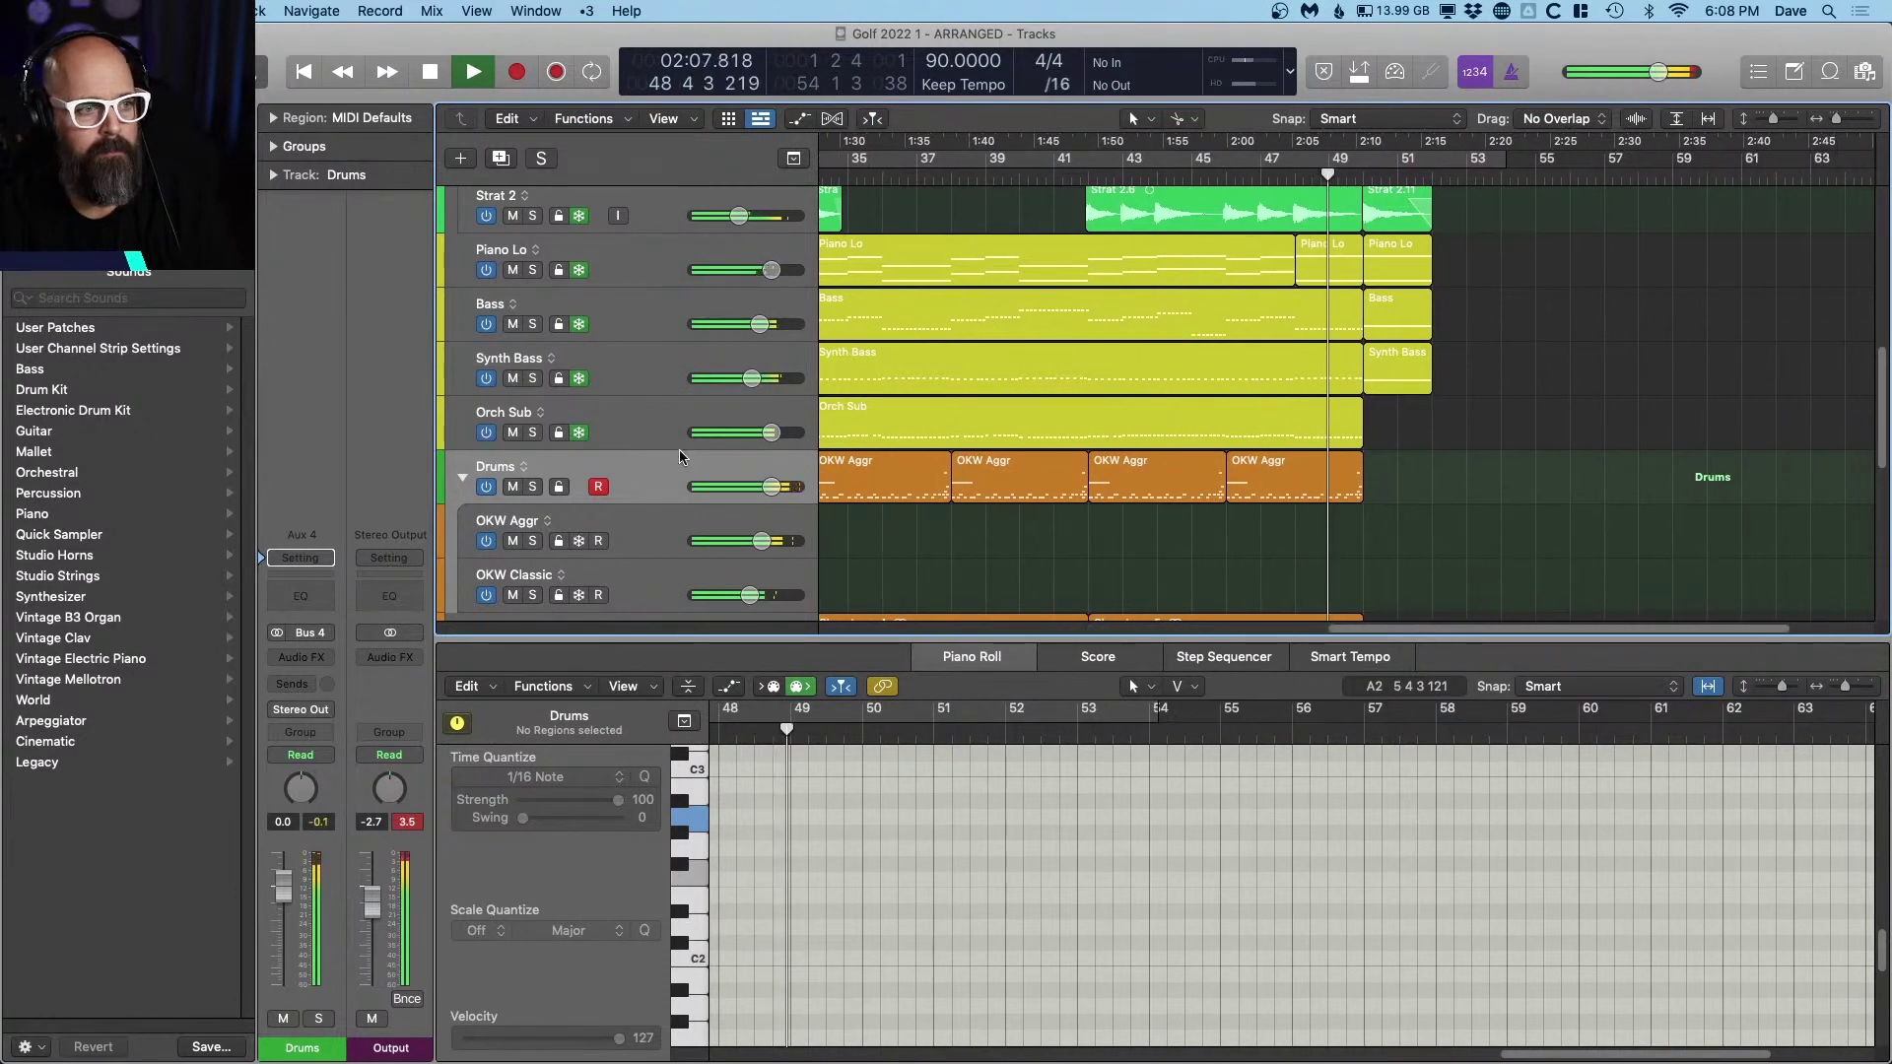
Step: Select the Drums track and record a two-bar ending part at bar 50
left_click(641, 485)
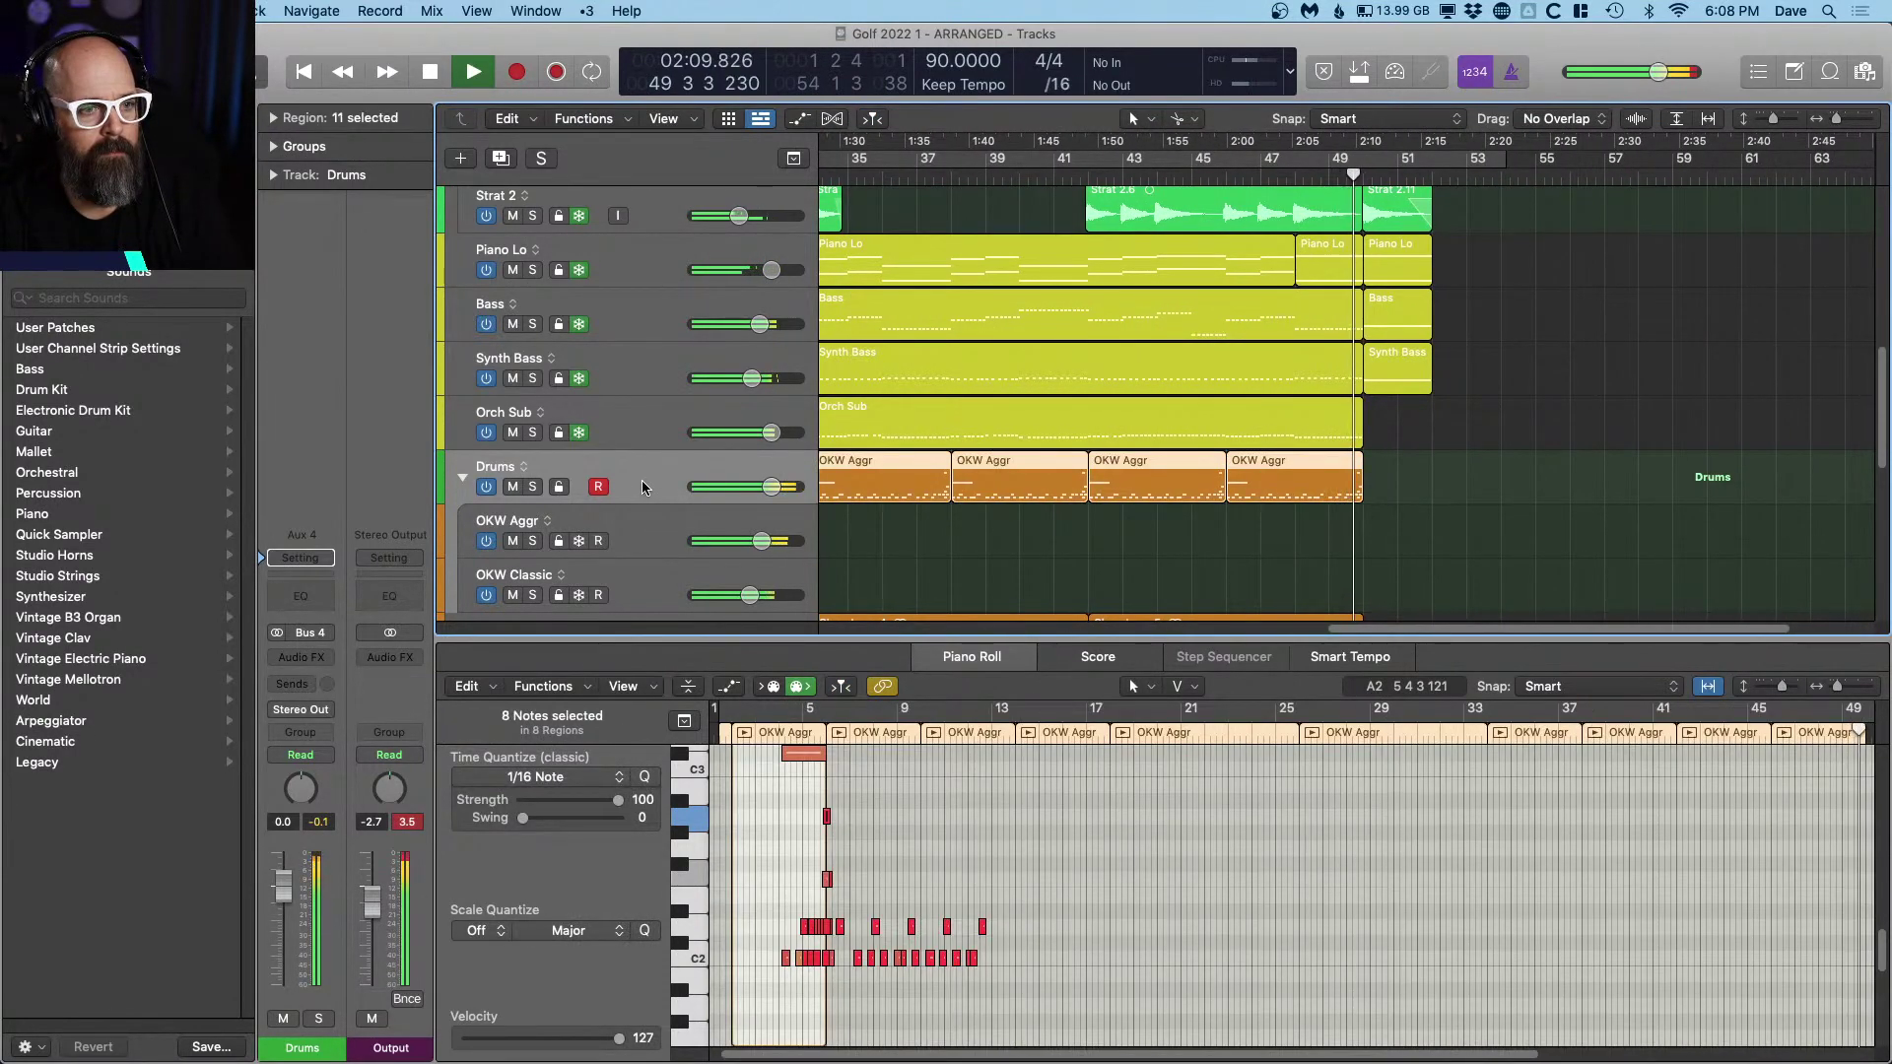
key("space")
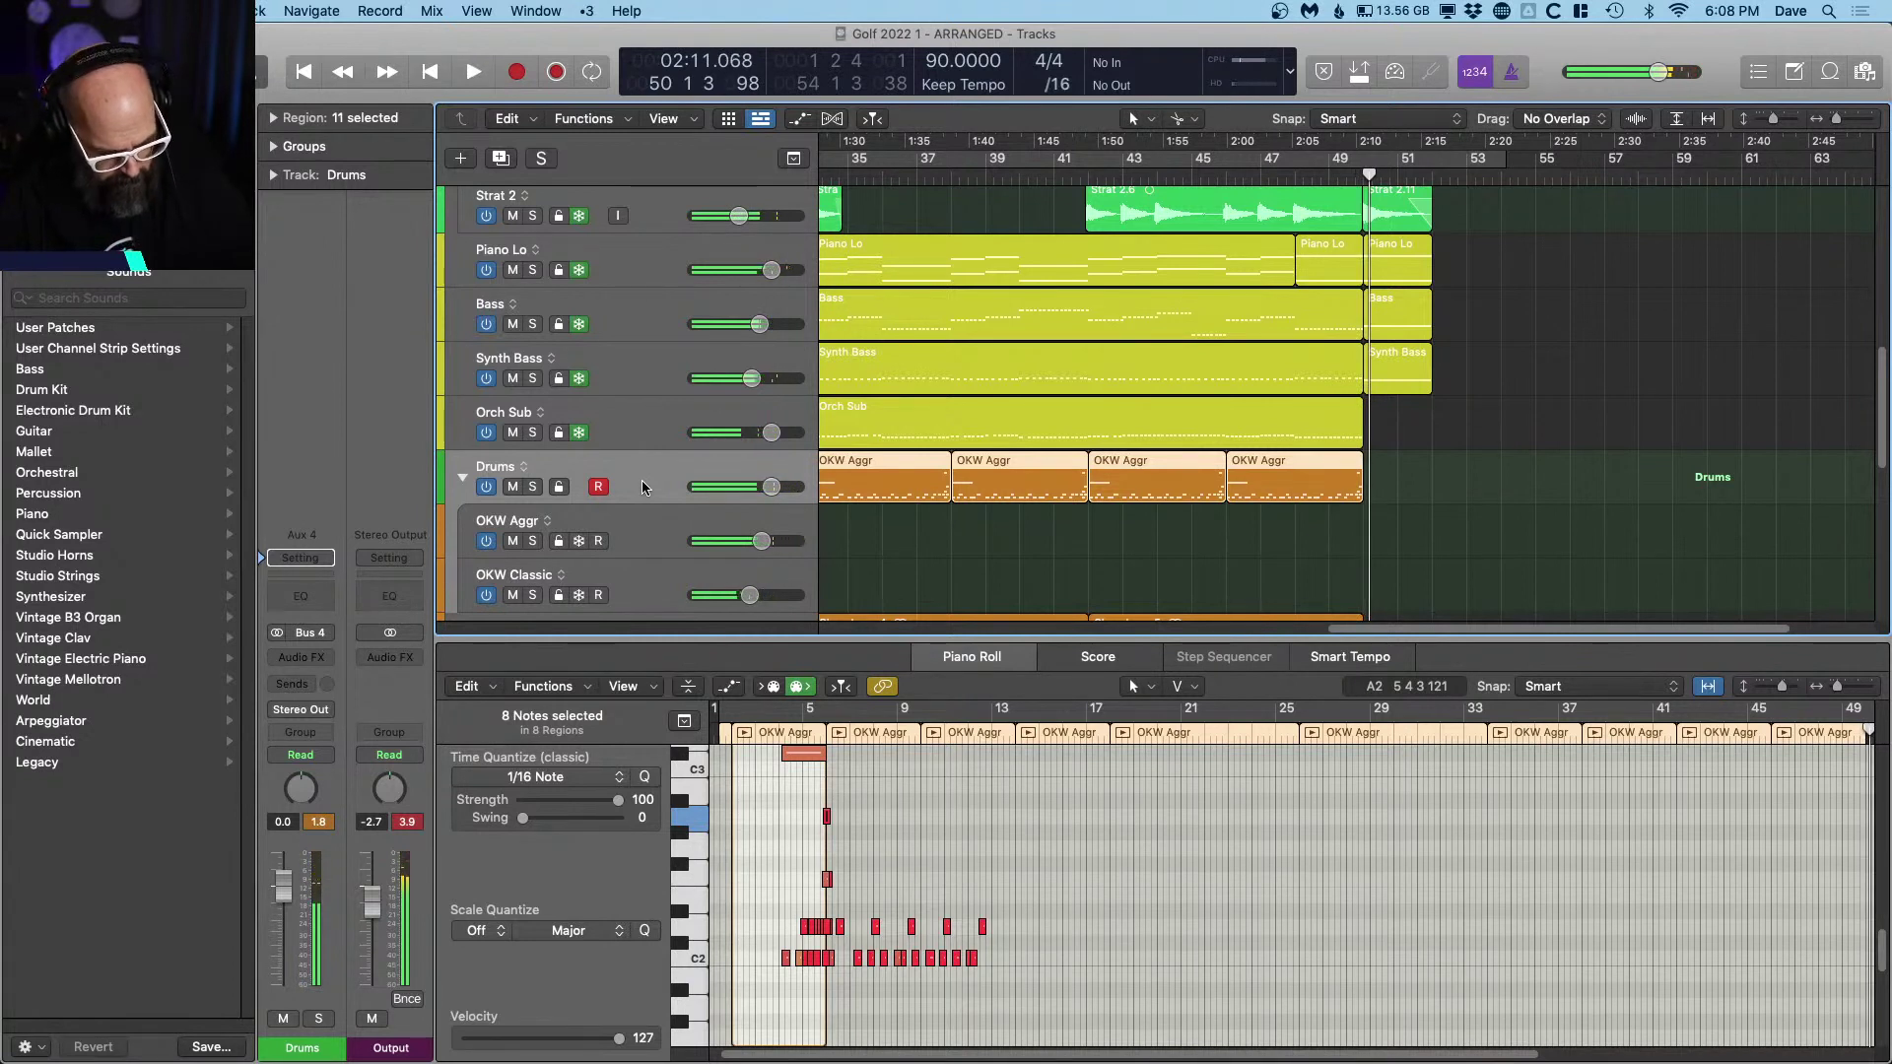
key("space")
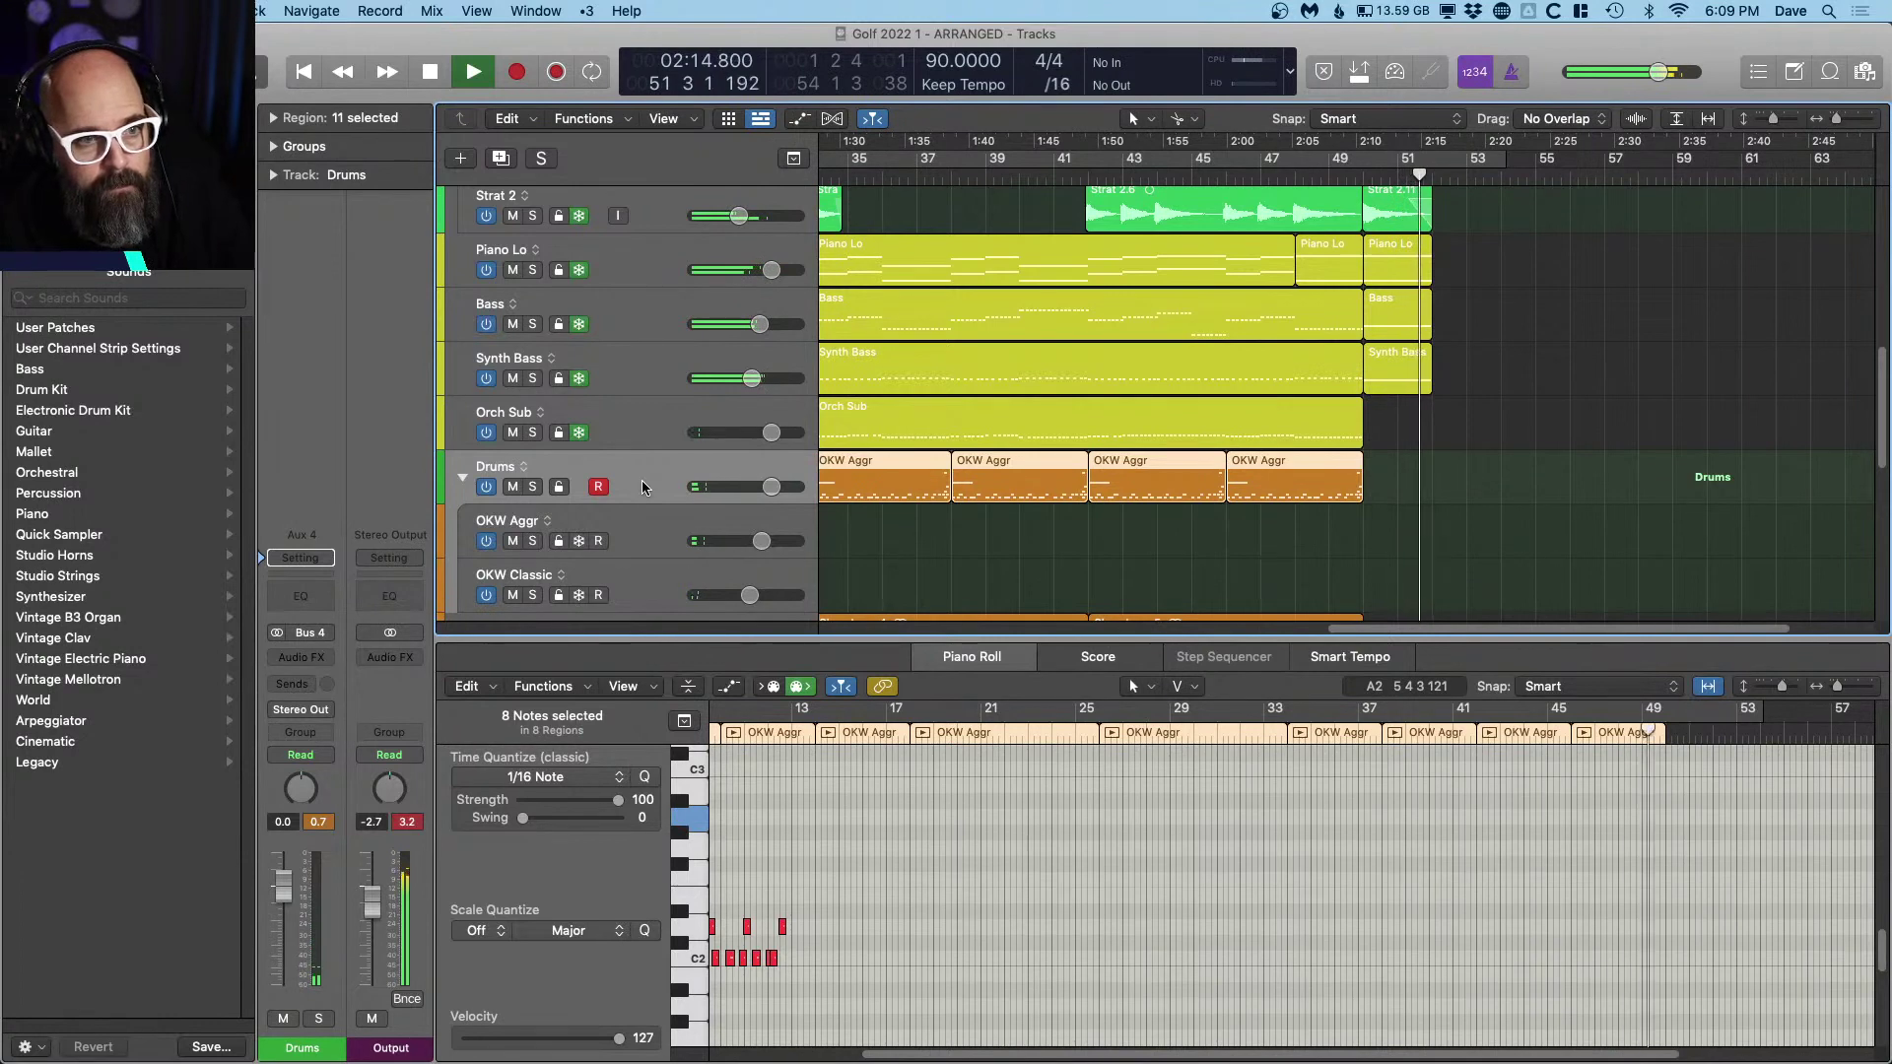
key("space")
Step: Record a sustained F1 note on the Orch Sub track from bar 50 to bar 52
left_click(625, 419)
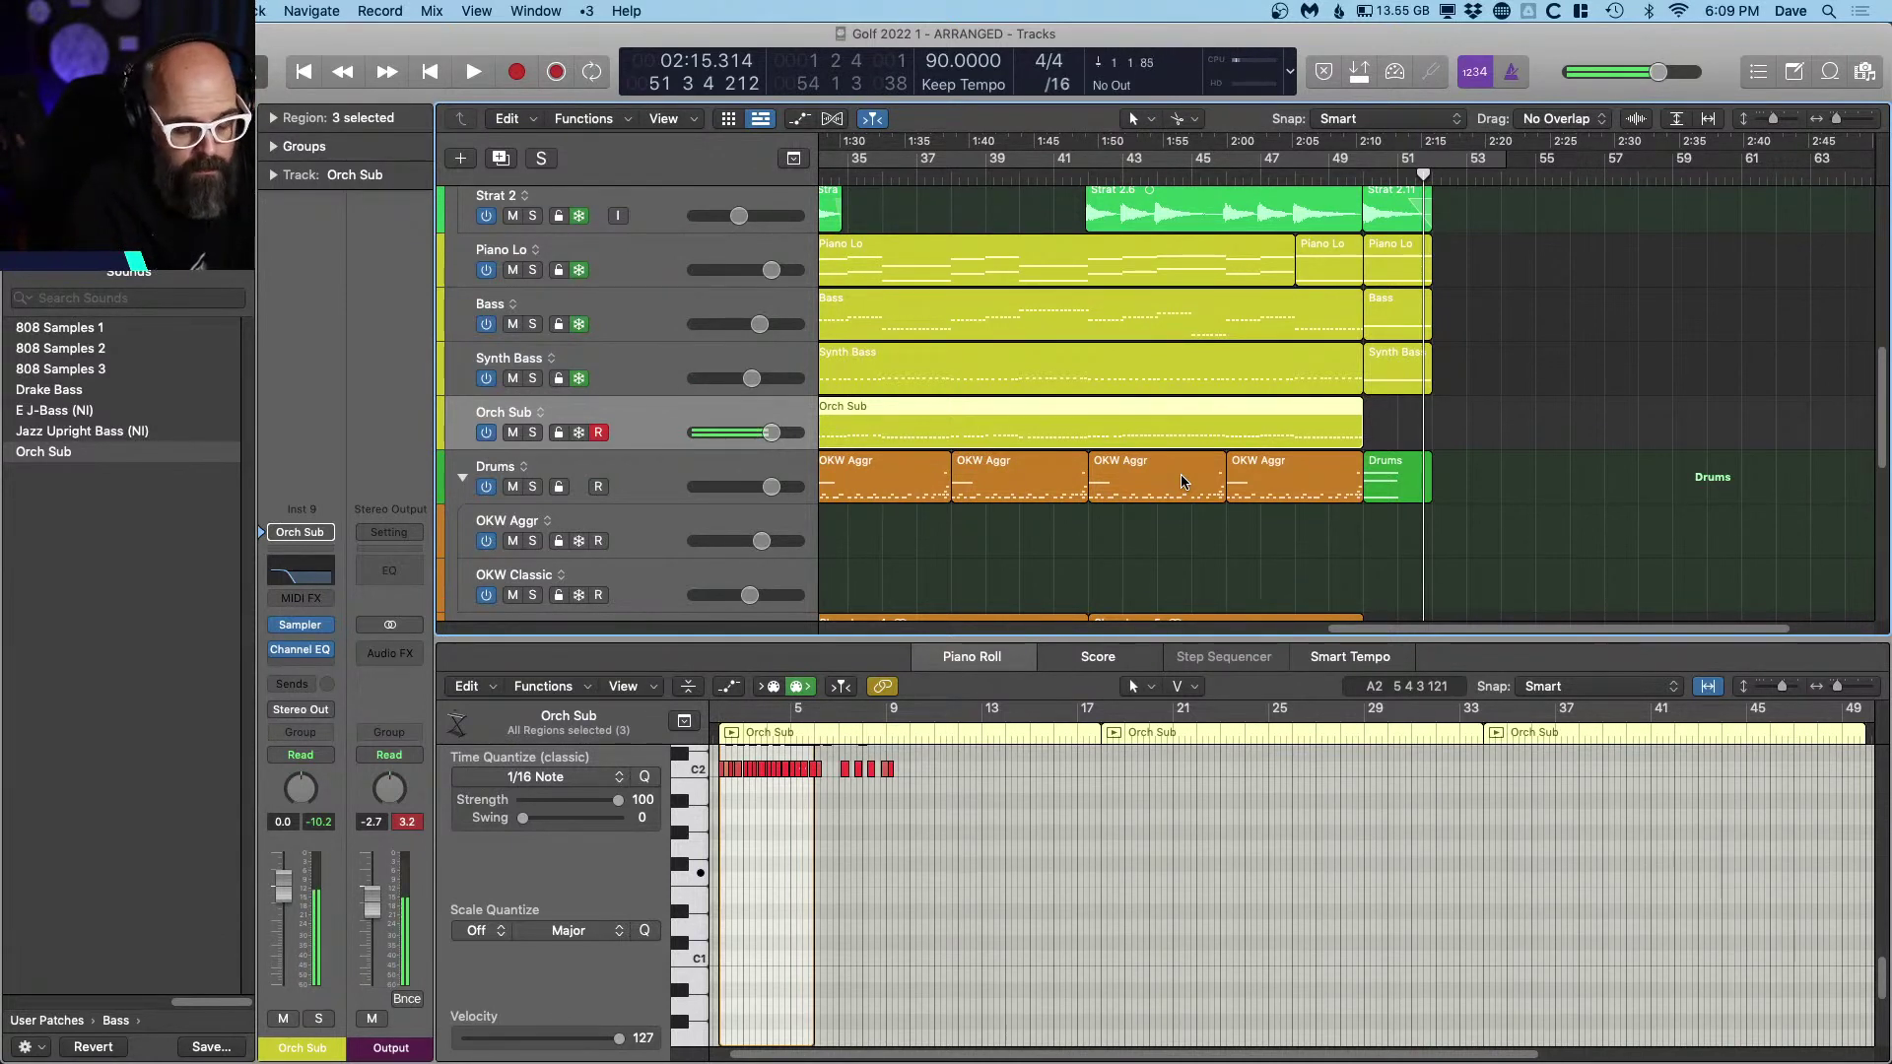
key("space")
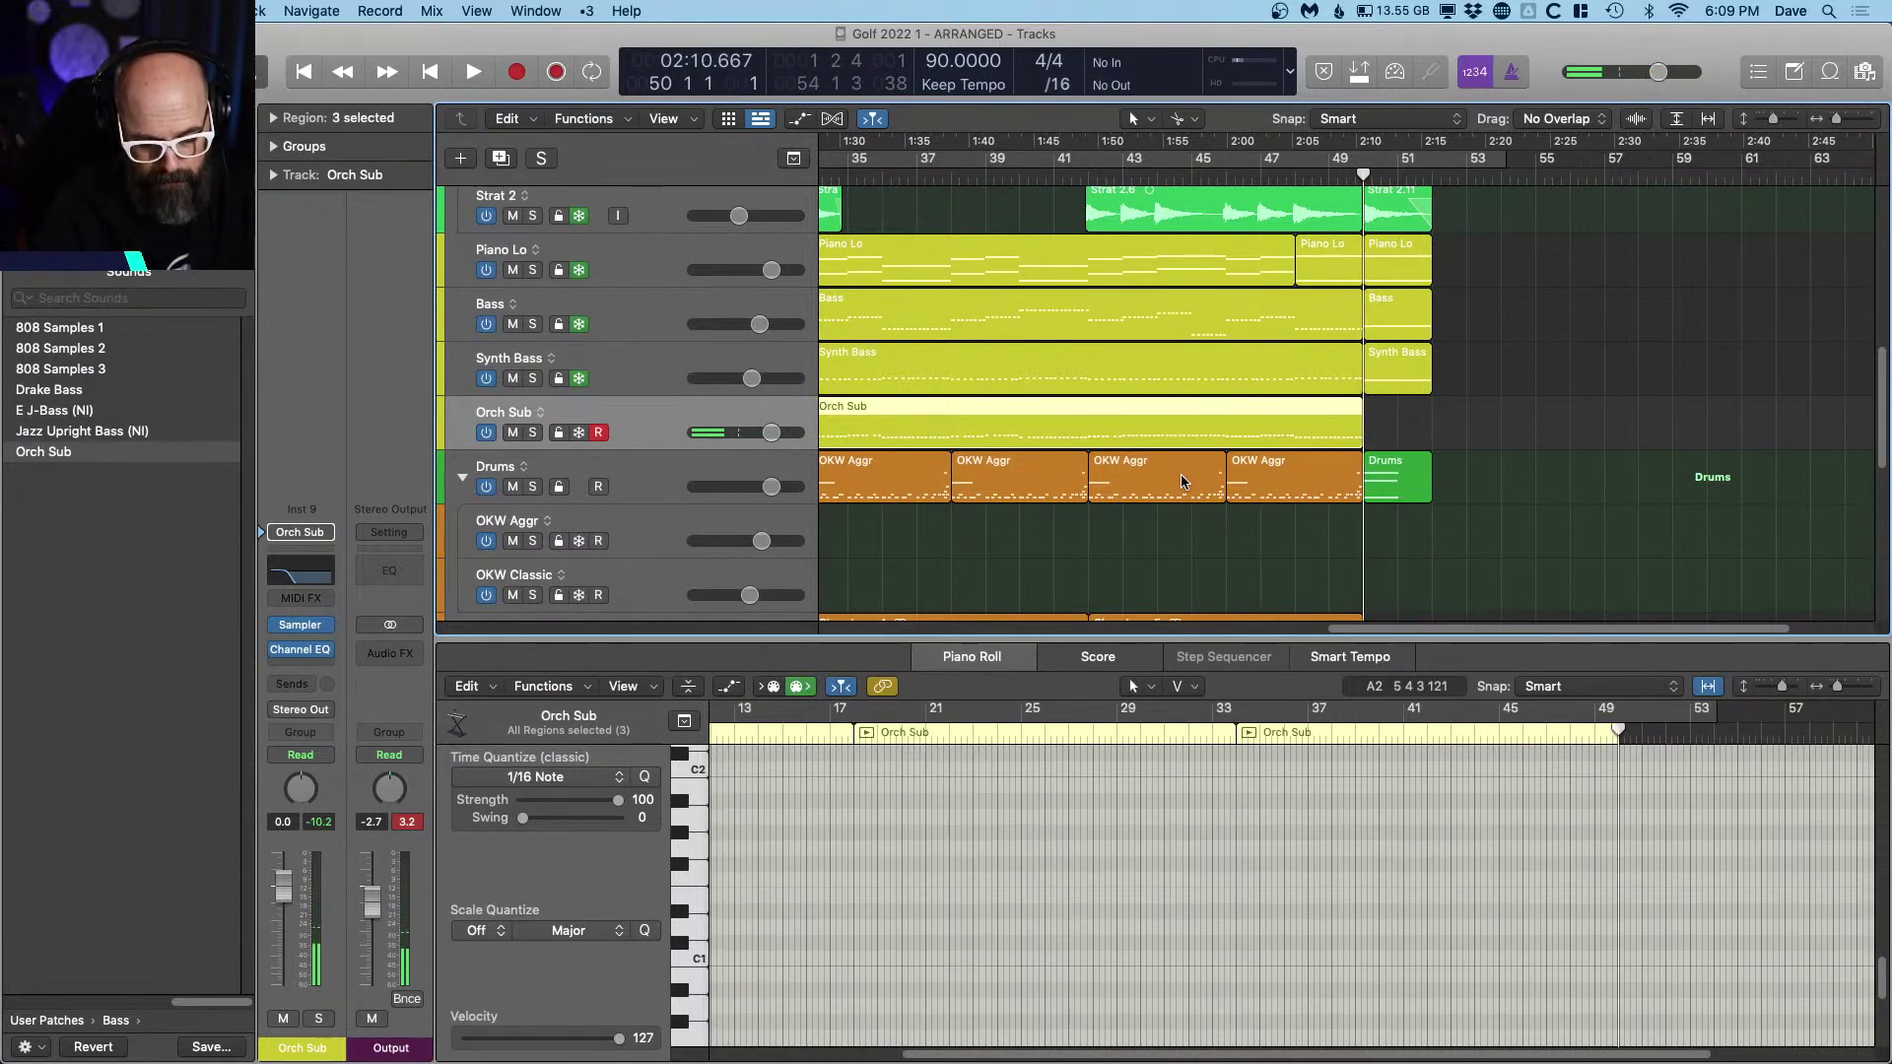
key("r")
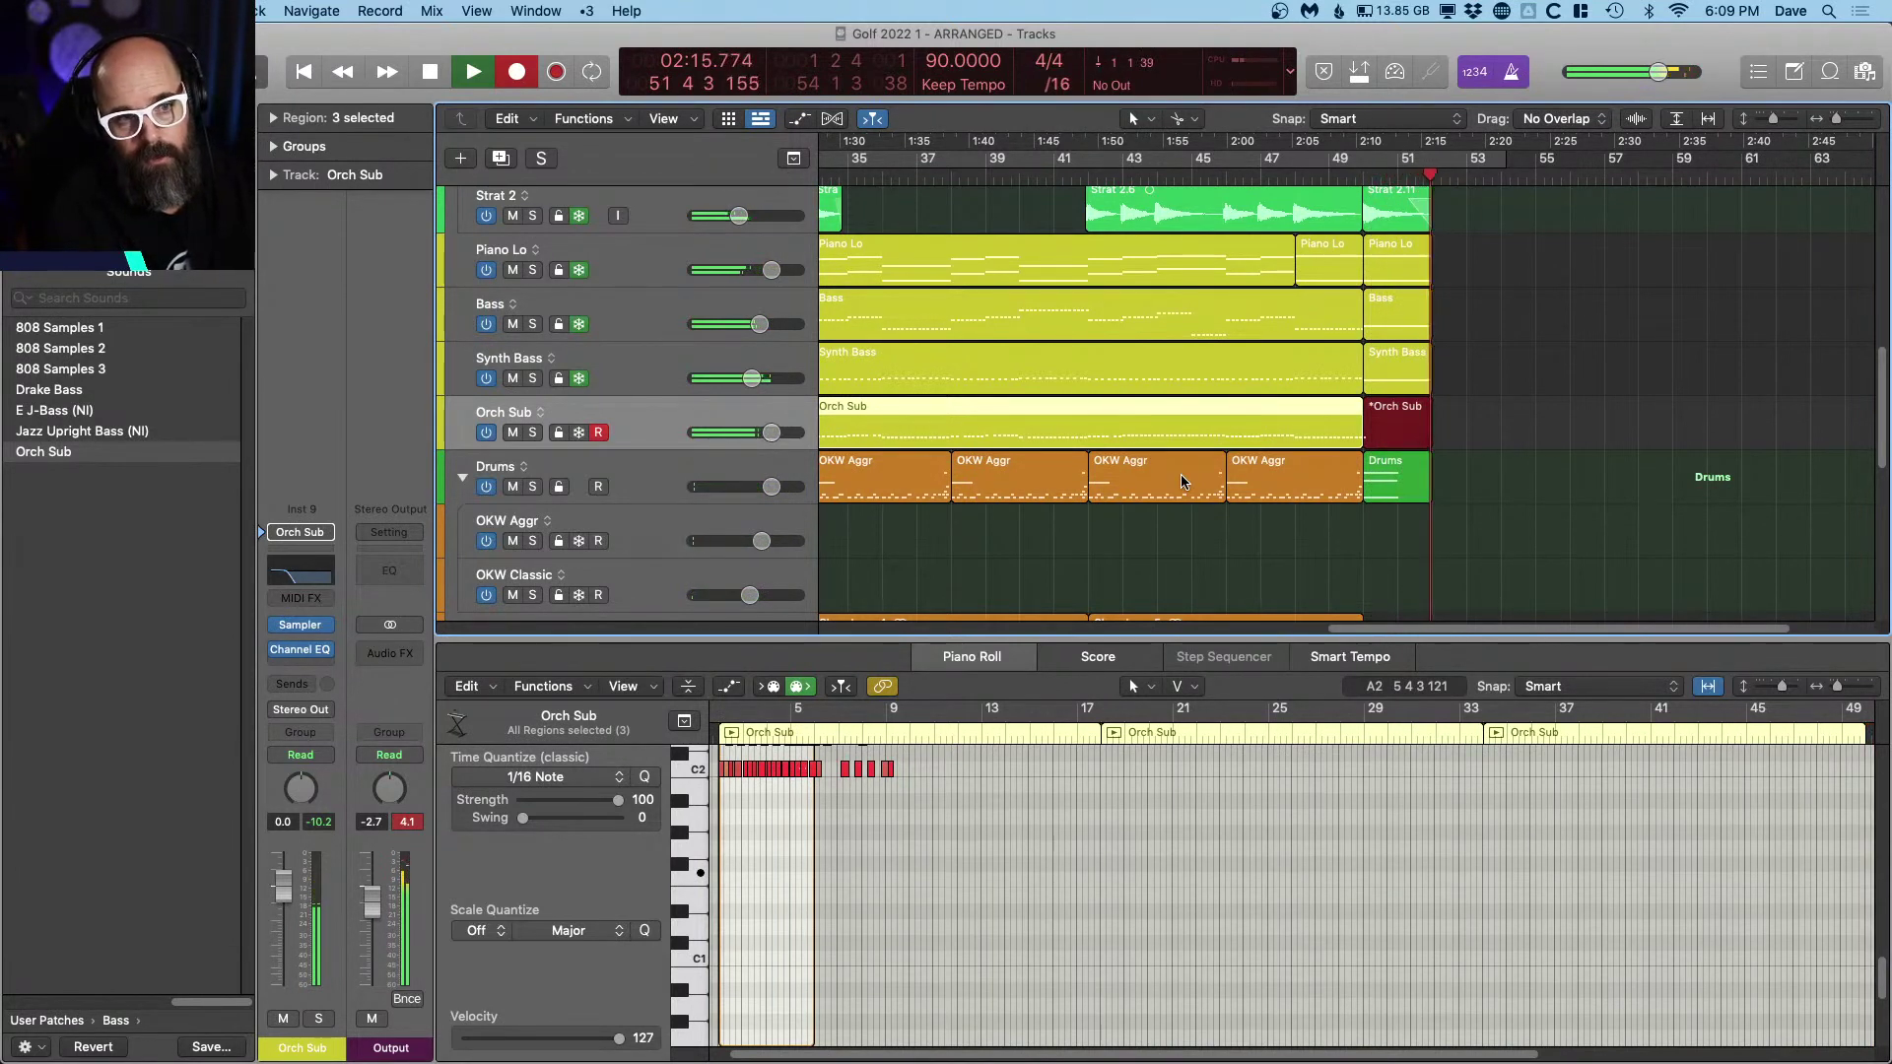
key("space")
Step: Examine the notes of the Orch Sub region before bar 50 together with its ending region in the Piano Roll
left_click(1303, 442, "shift")
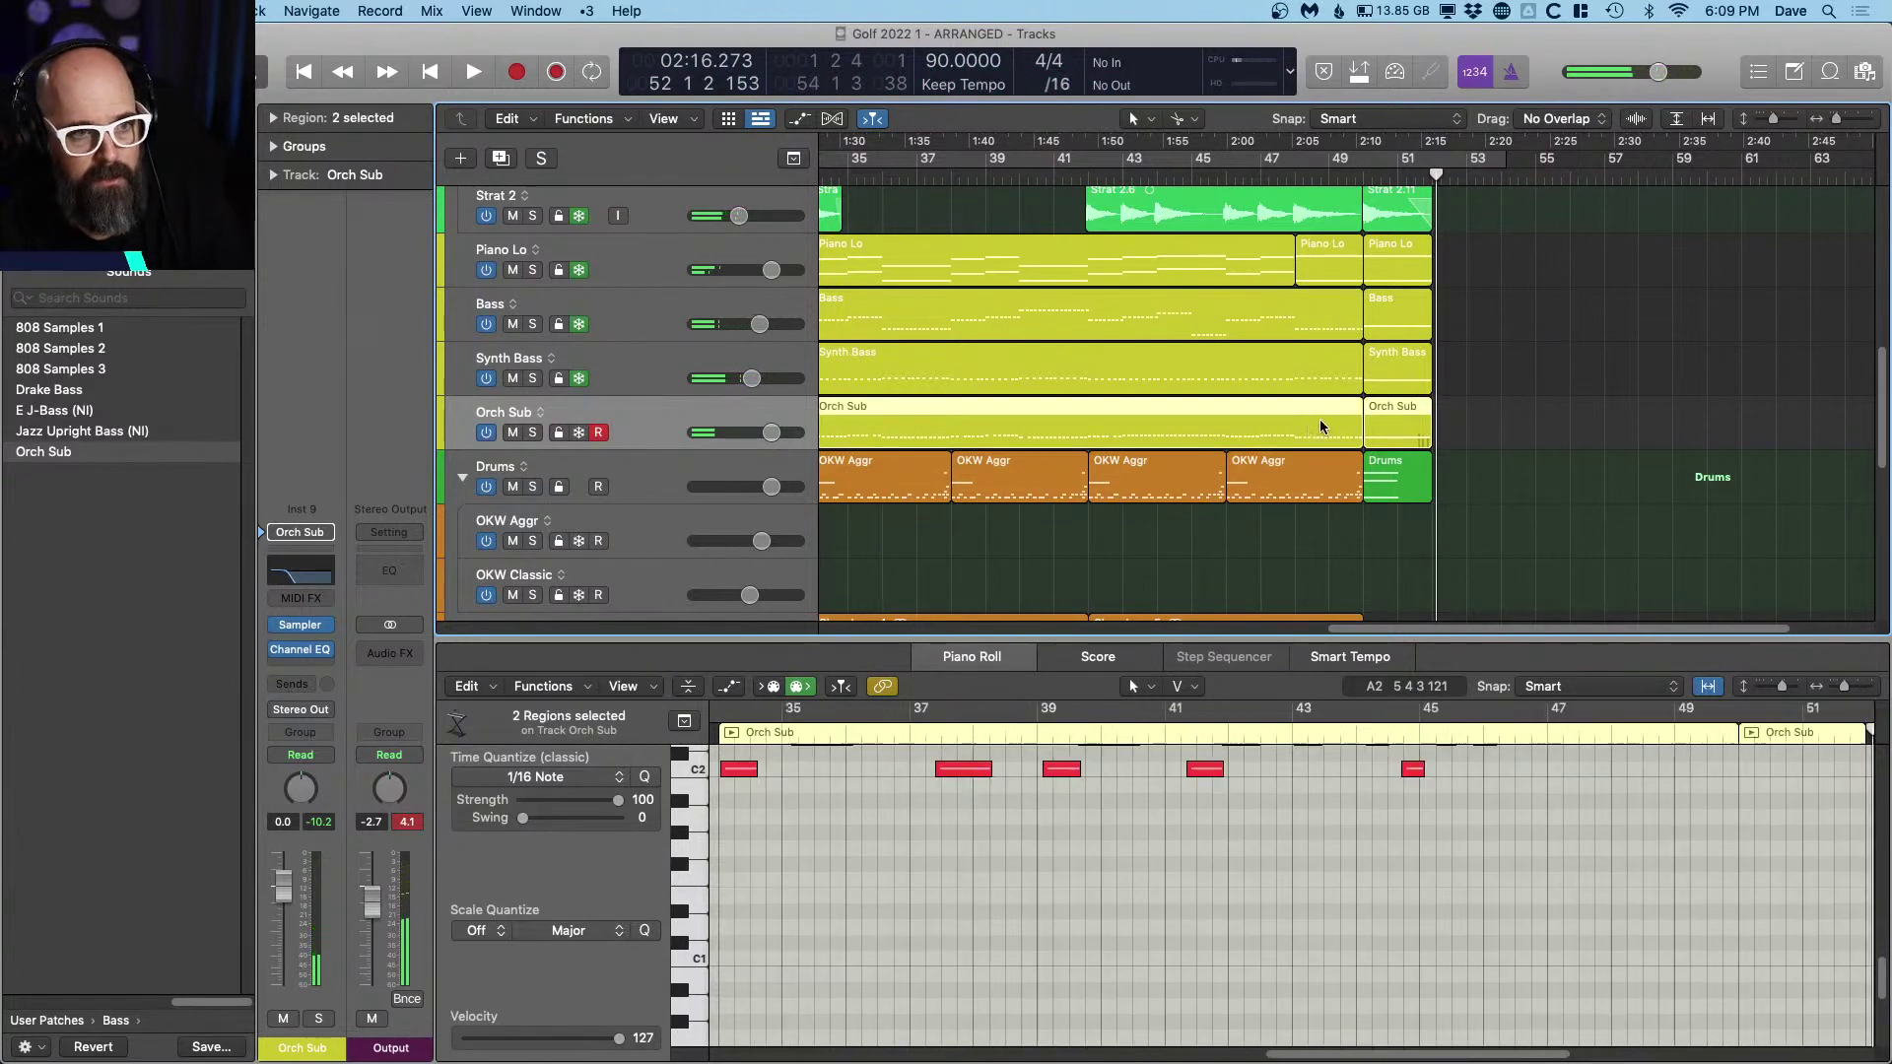
key("e")
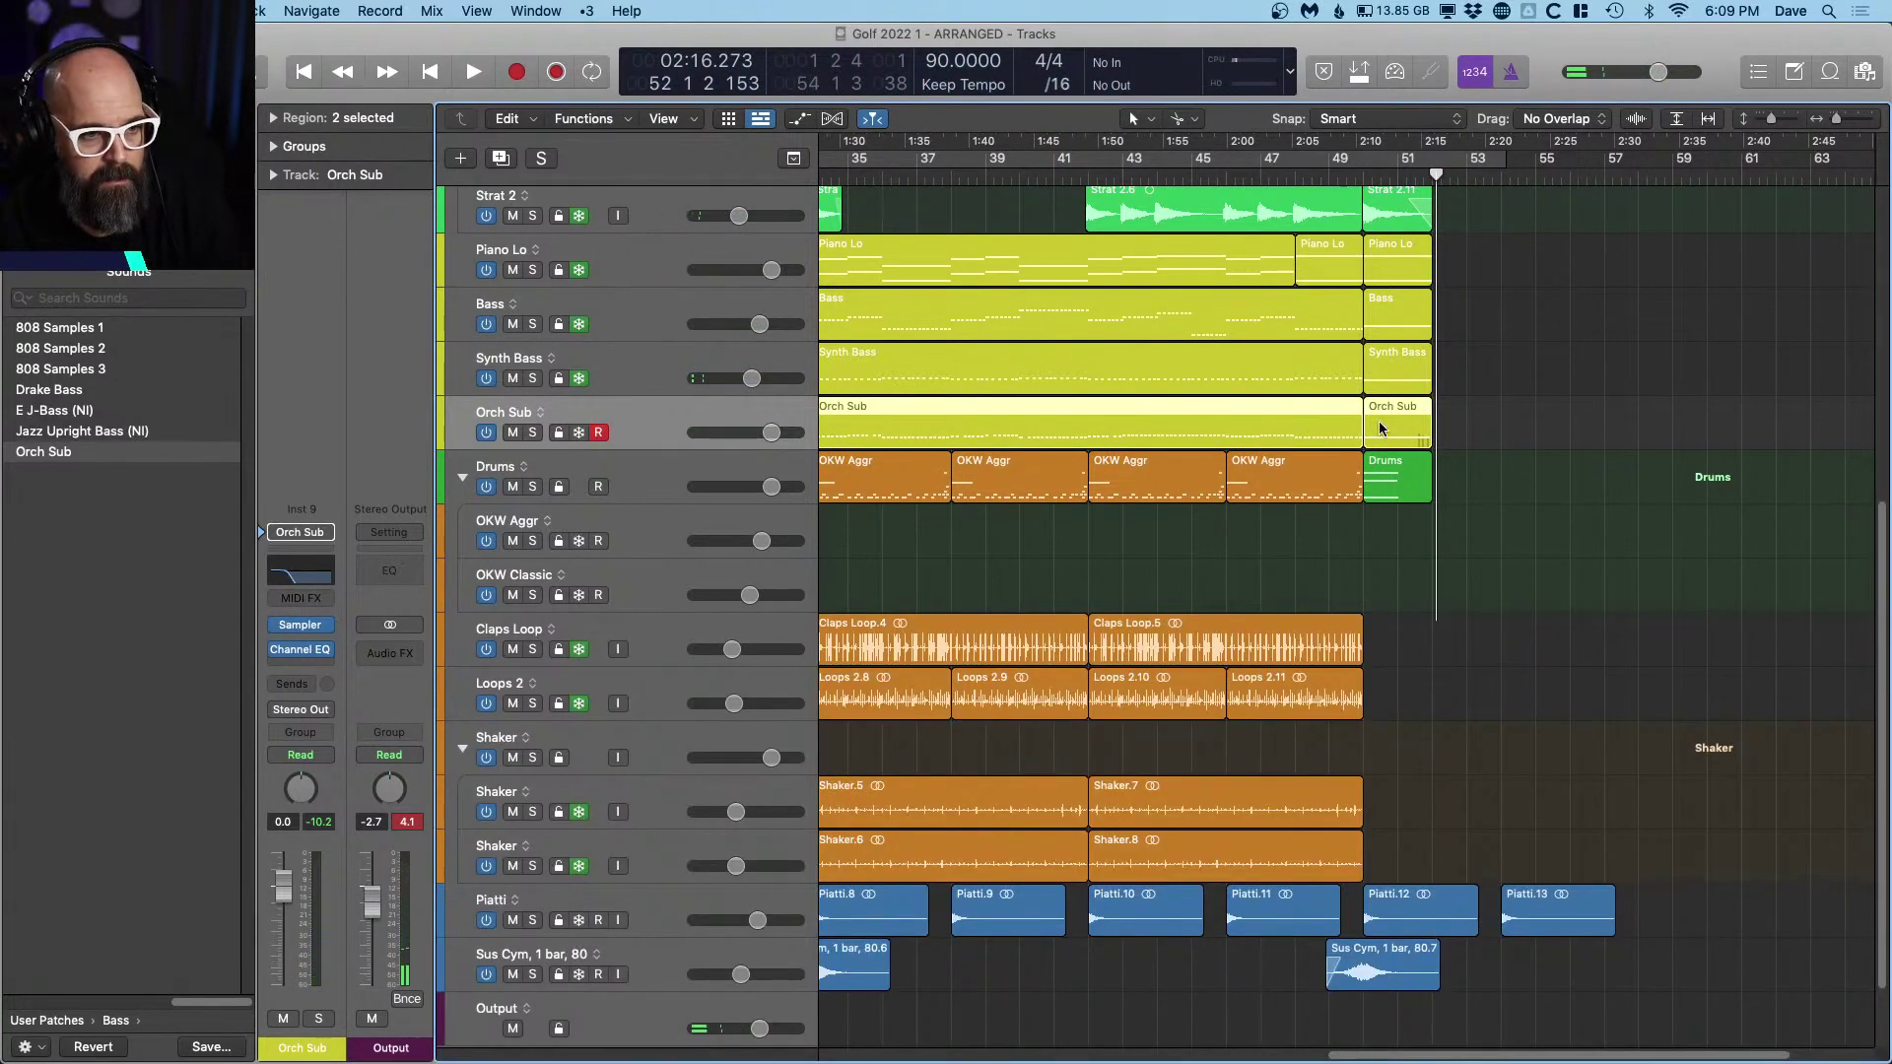
key("e")
scroll(1425, 914, "right", 5)
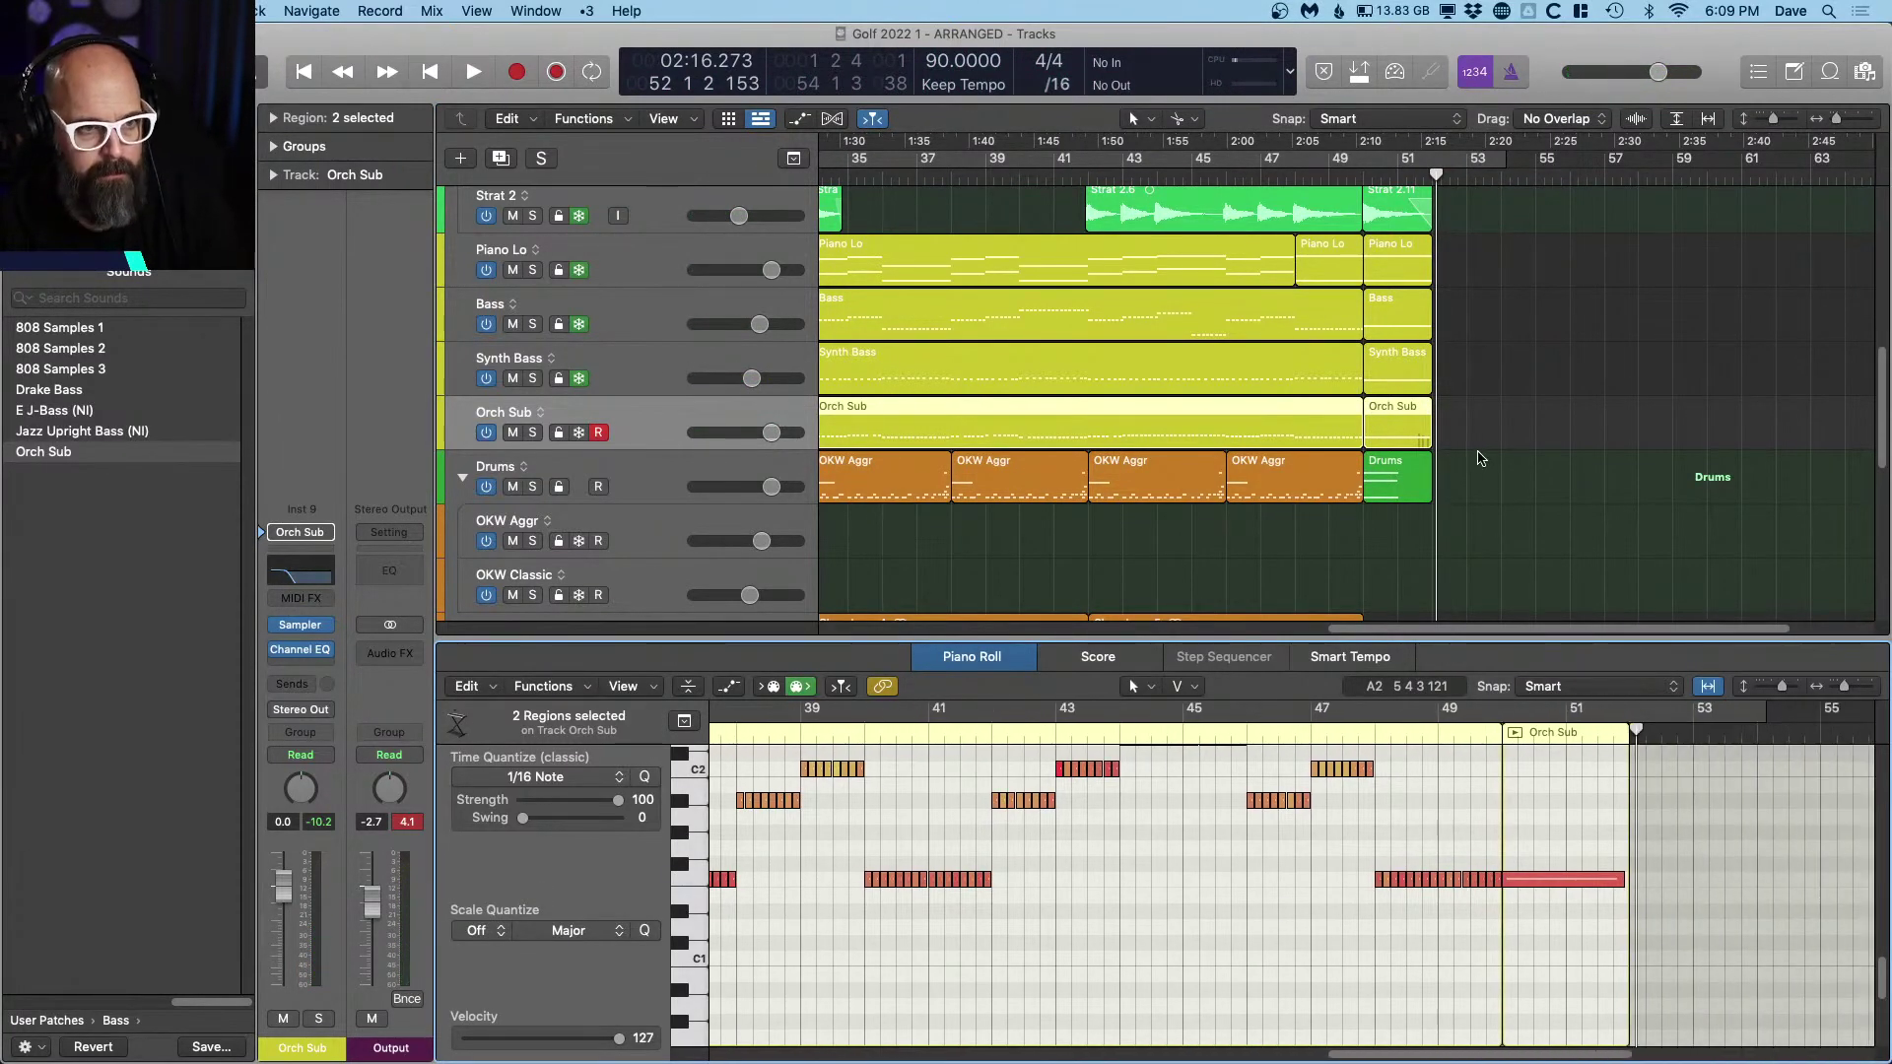
Step: Display the channel 1 Modulation automation of the Orch Sub ending region in the Piano Roll
left_click(1405, 426)
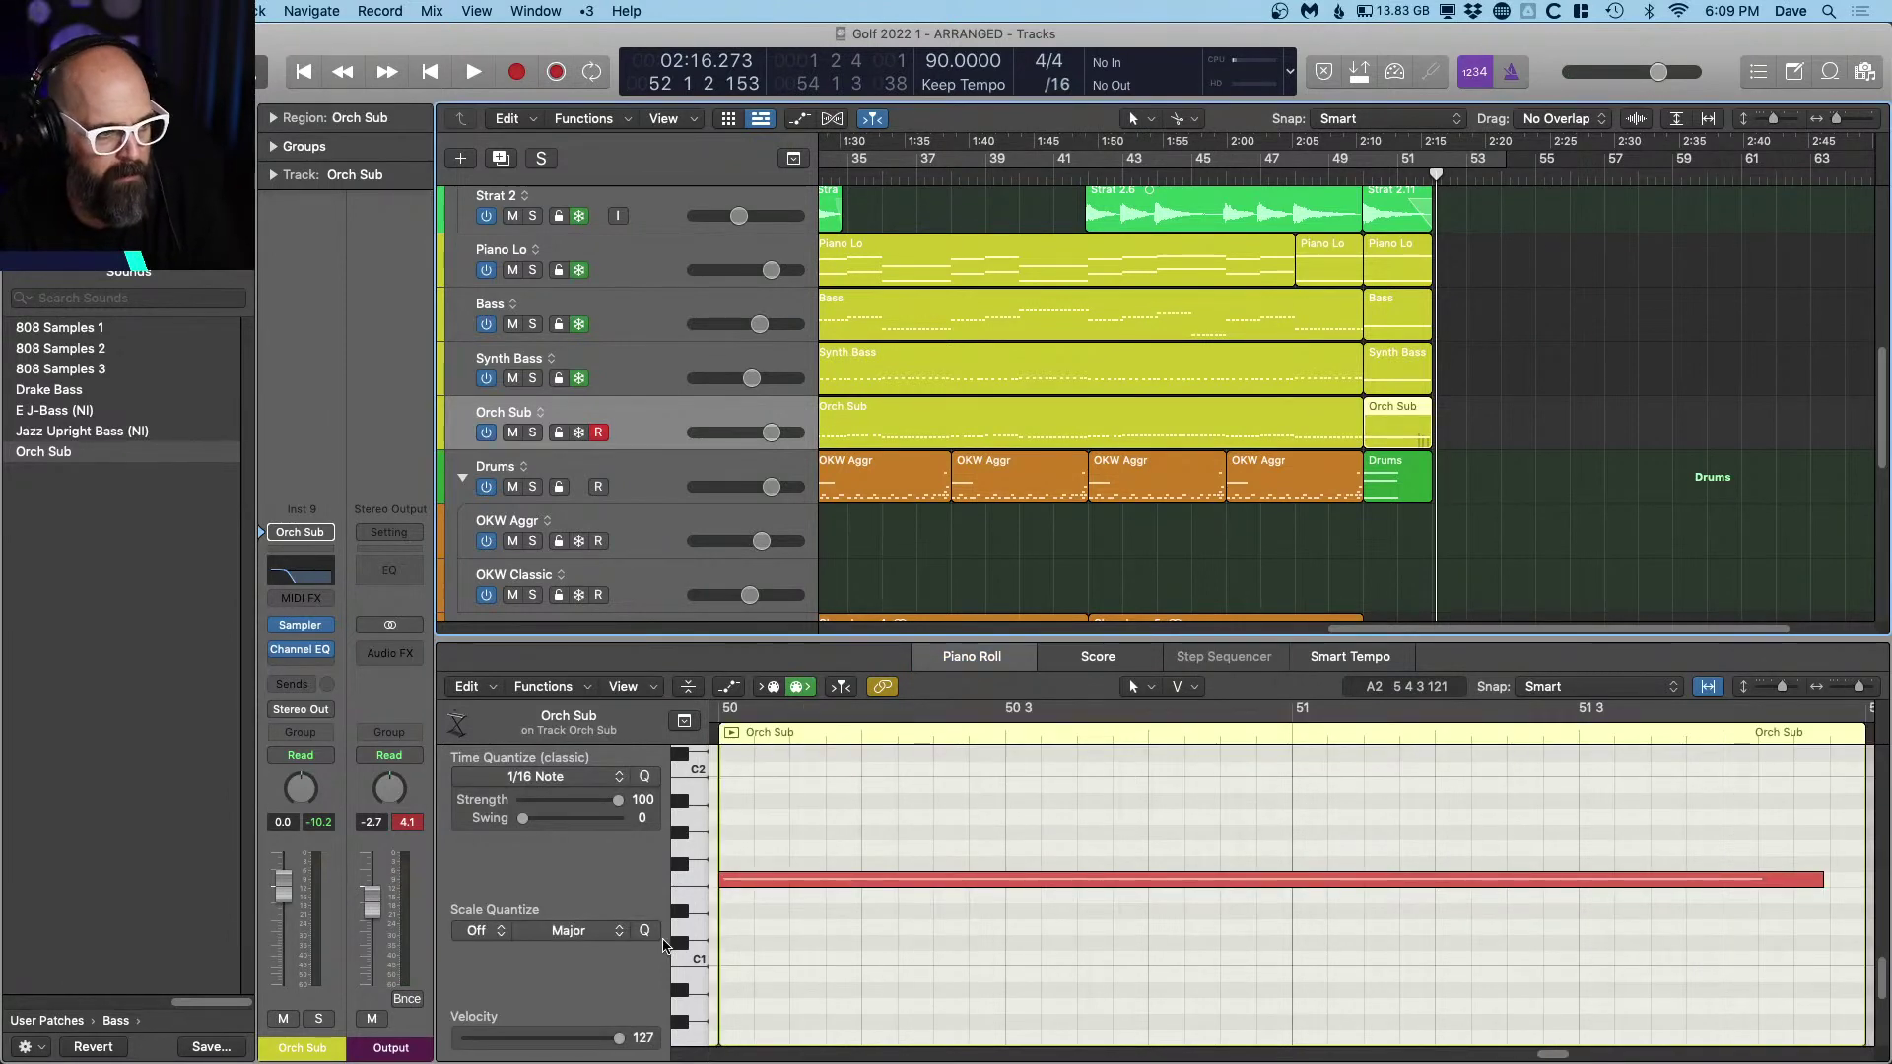
key("a")
key("a")
left_click(597, 889)
key("a")
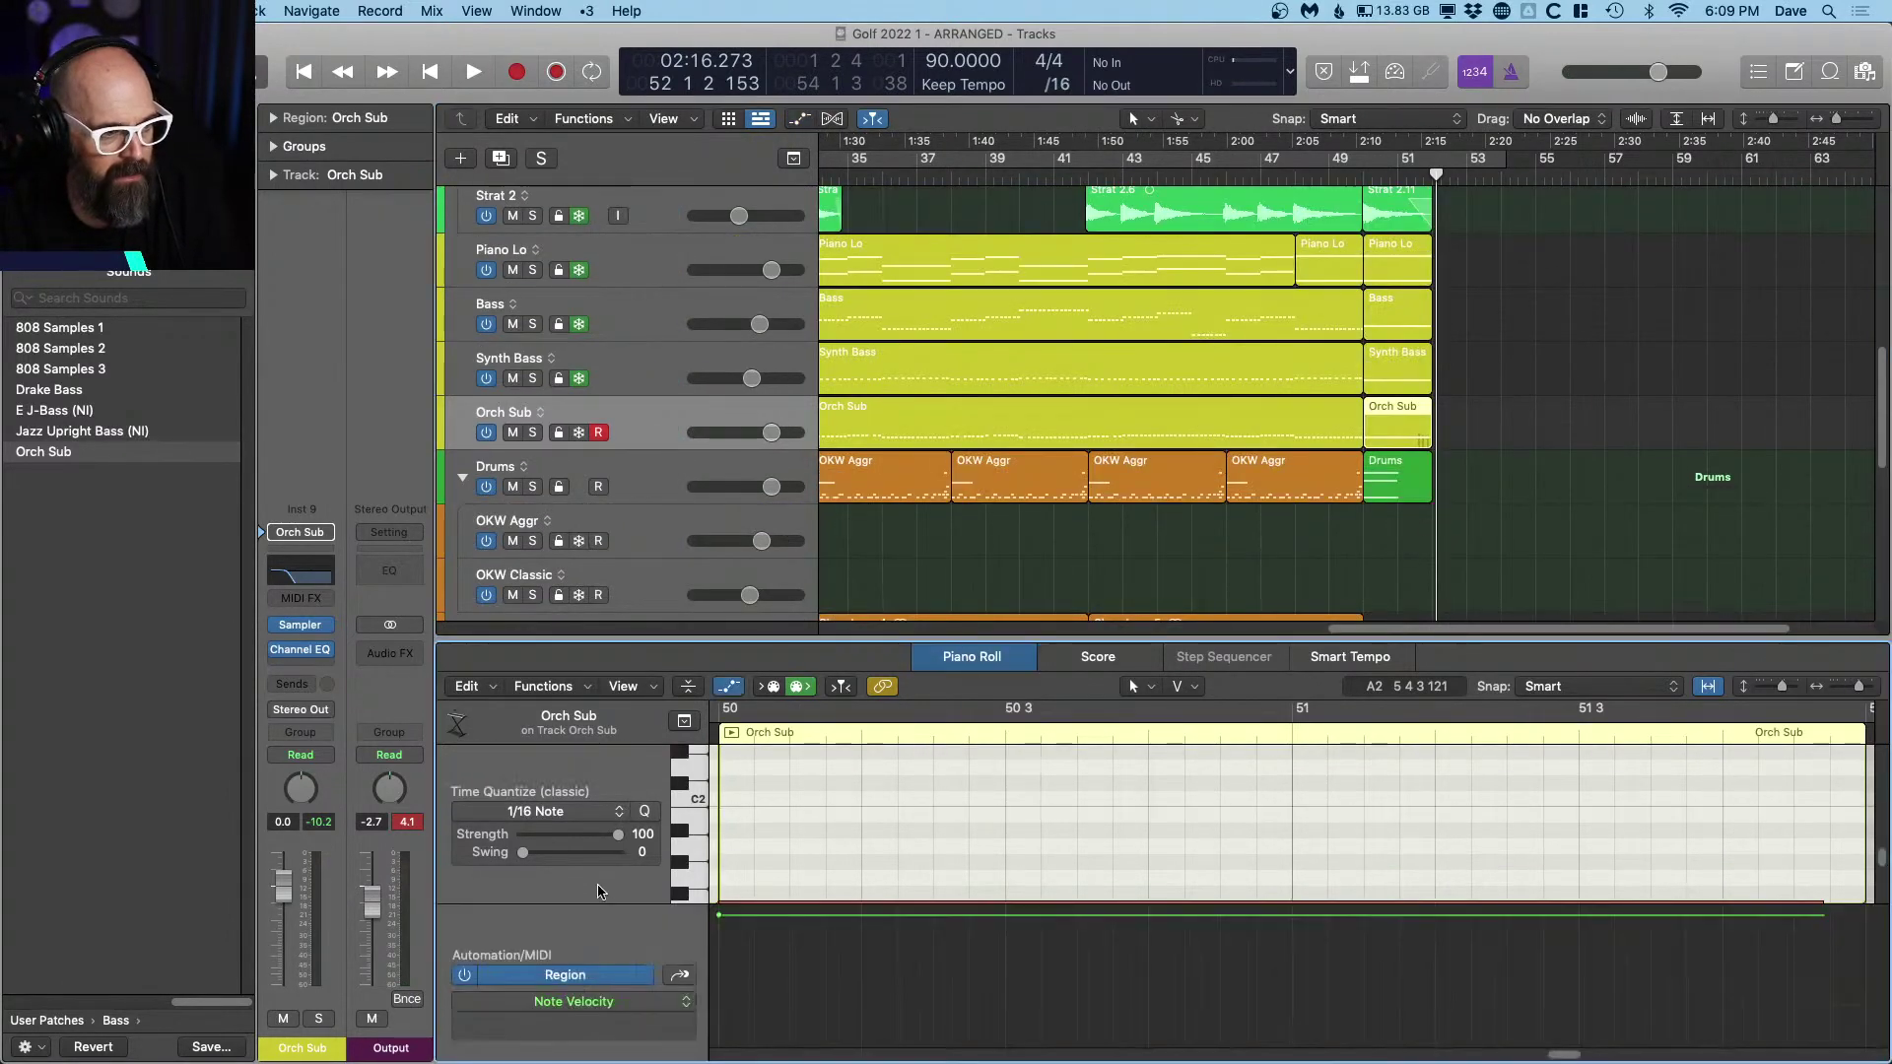
left_click(647, 1002)
left_click(692, 1028)
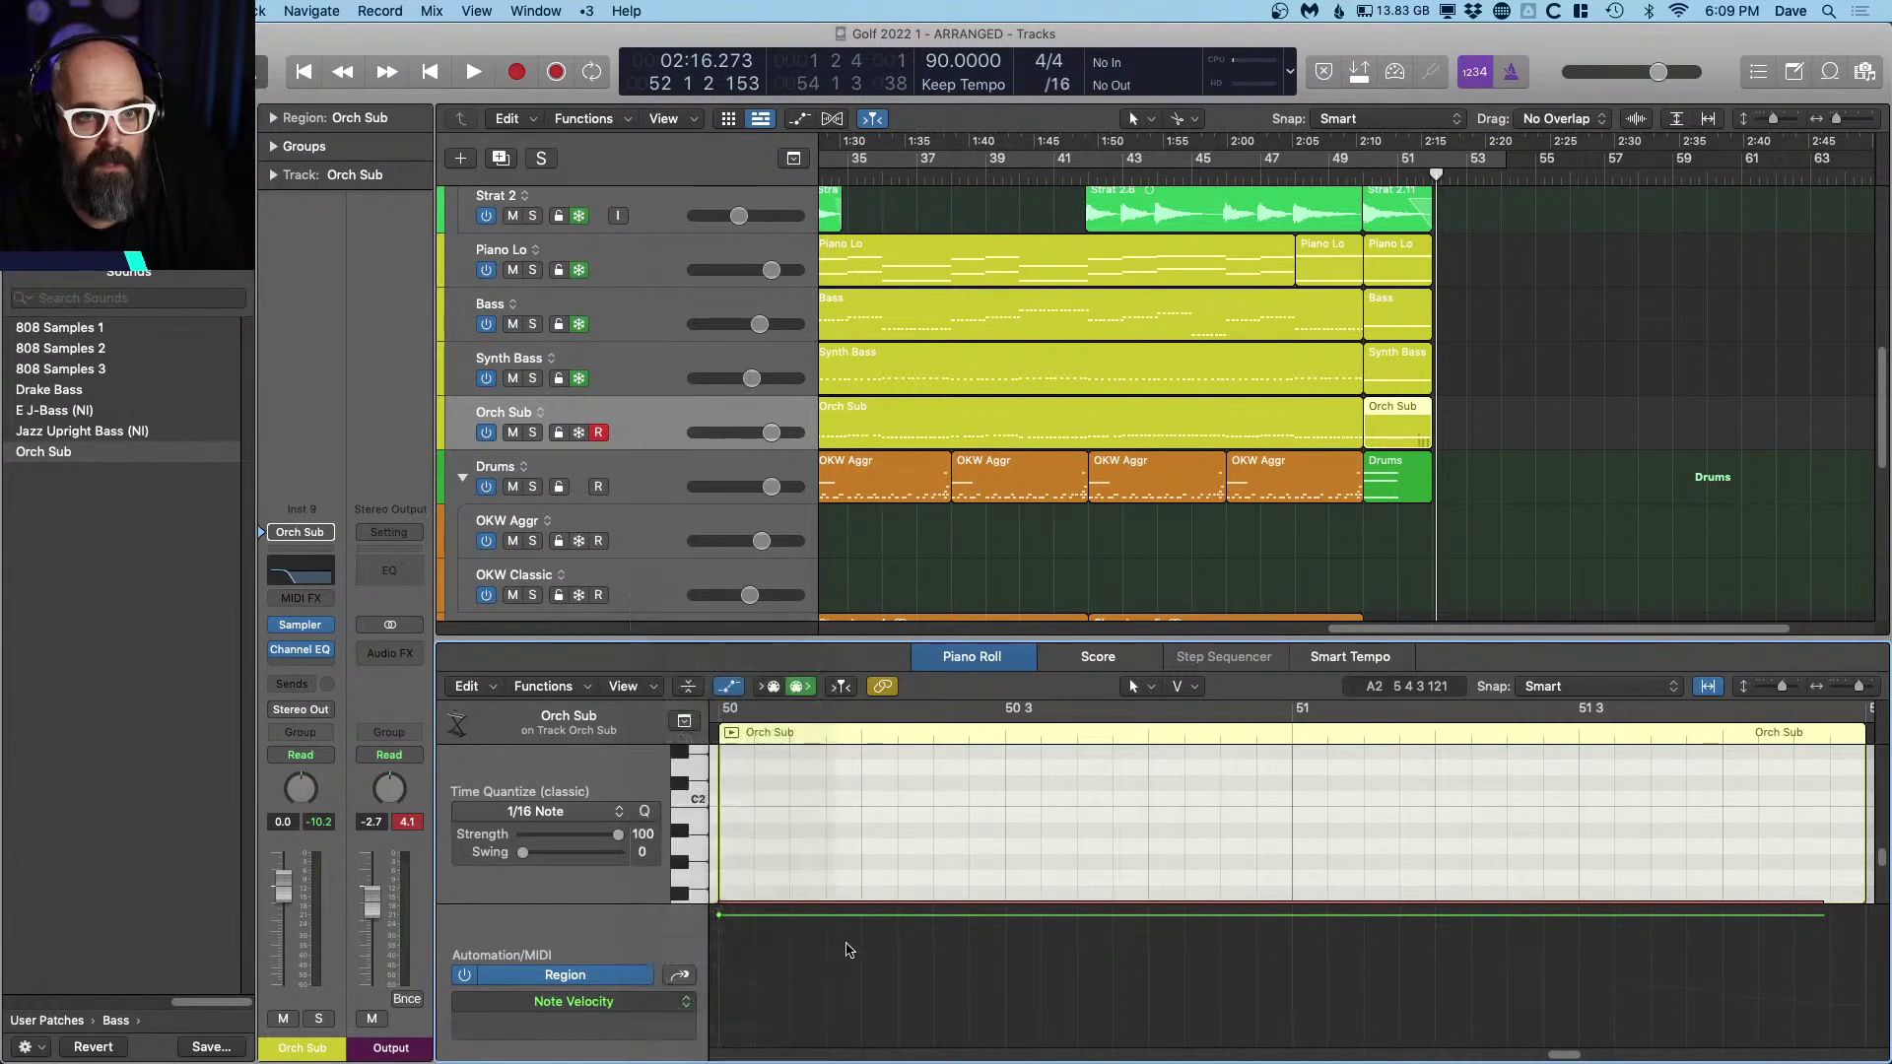
scroll(1366, 956, "up", 3)
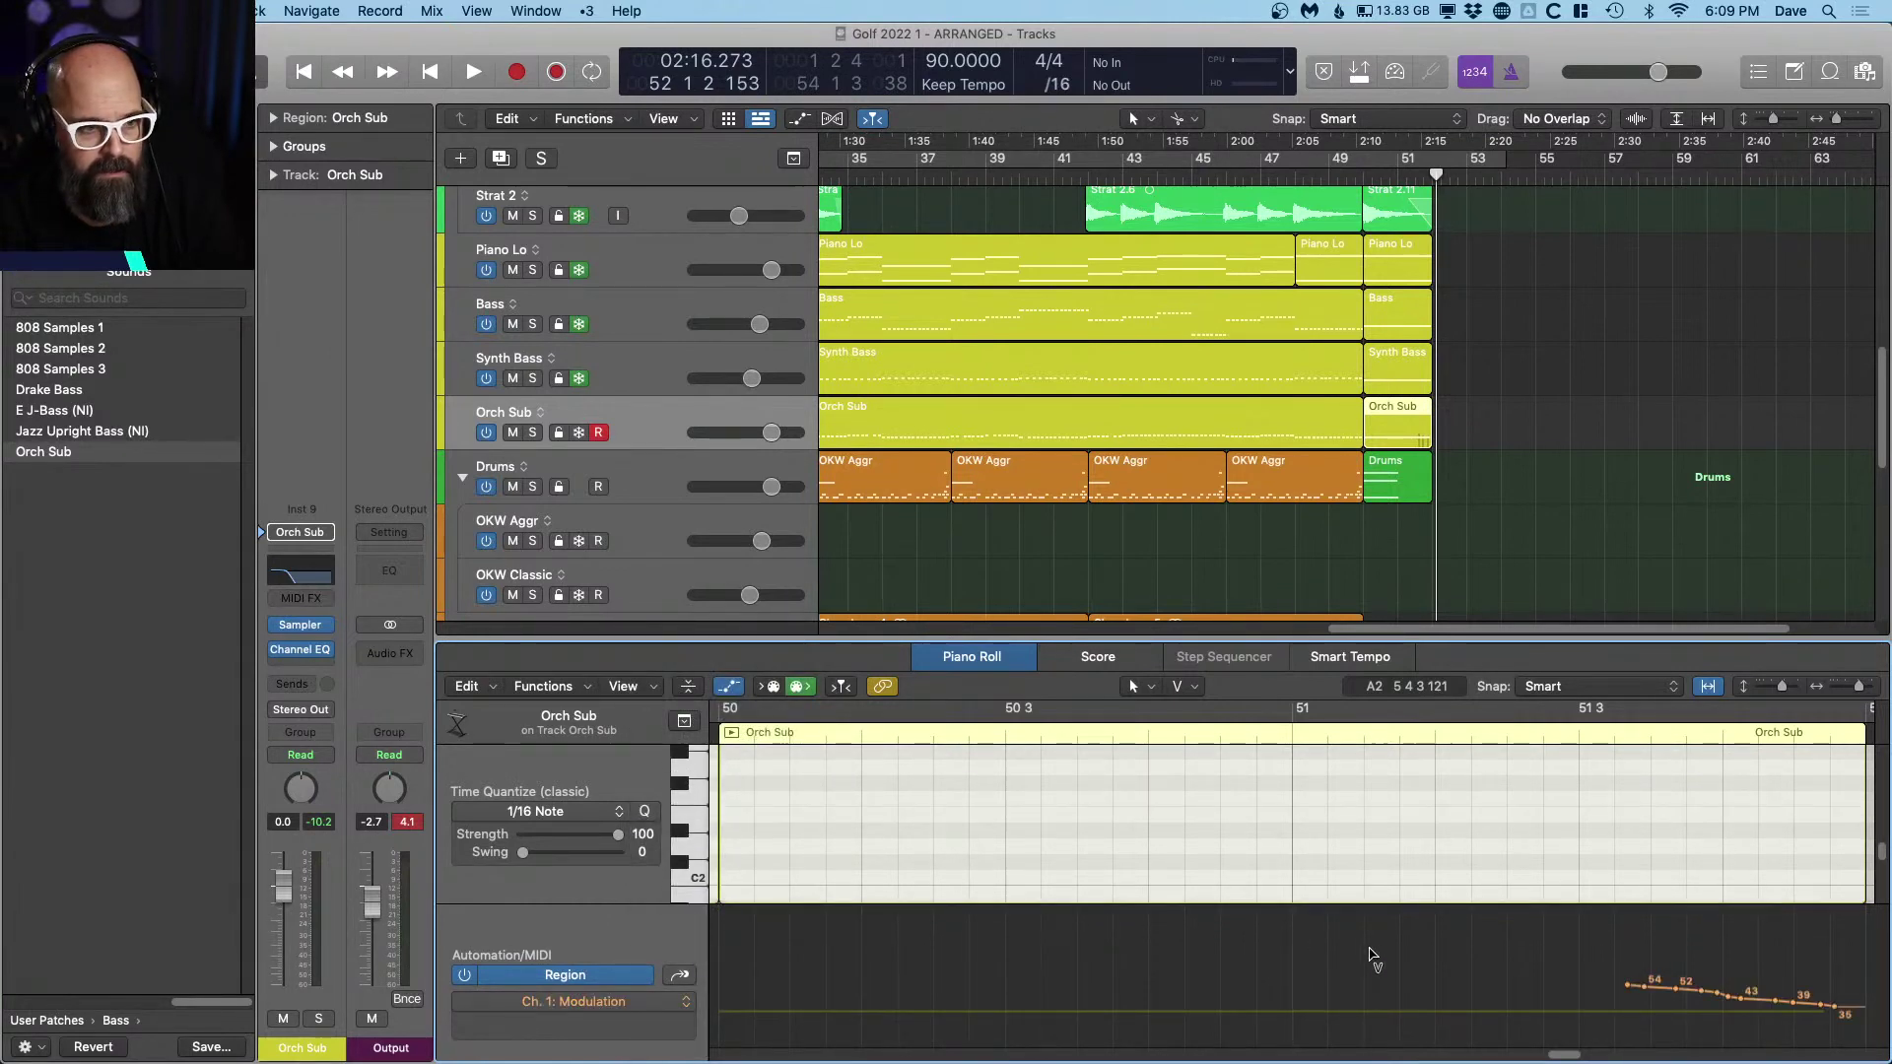
Step: Add a modulation point of 109 at bar 50 in the Orch Sub ending, bow the falling line upward, and play the ending
left_click(1320, 414, "shift")
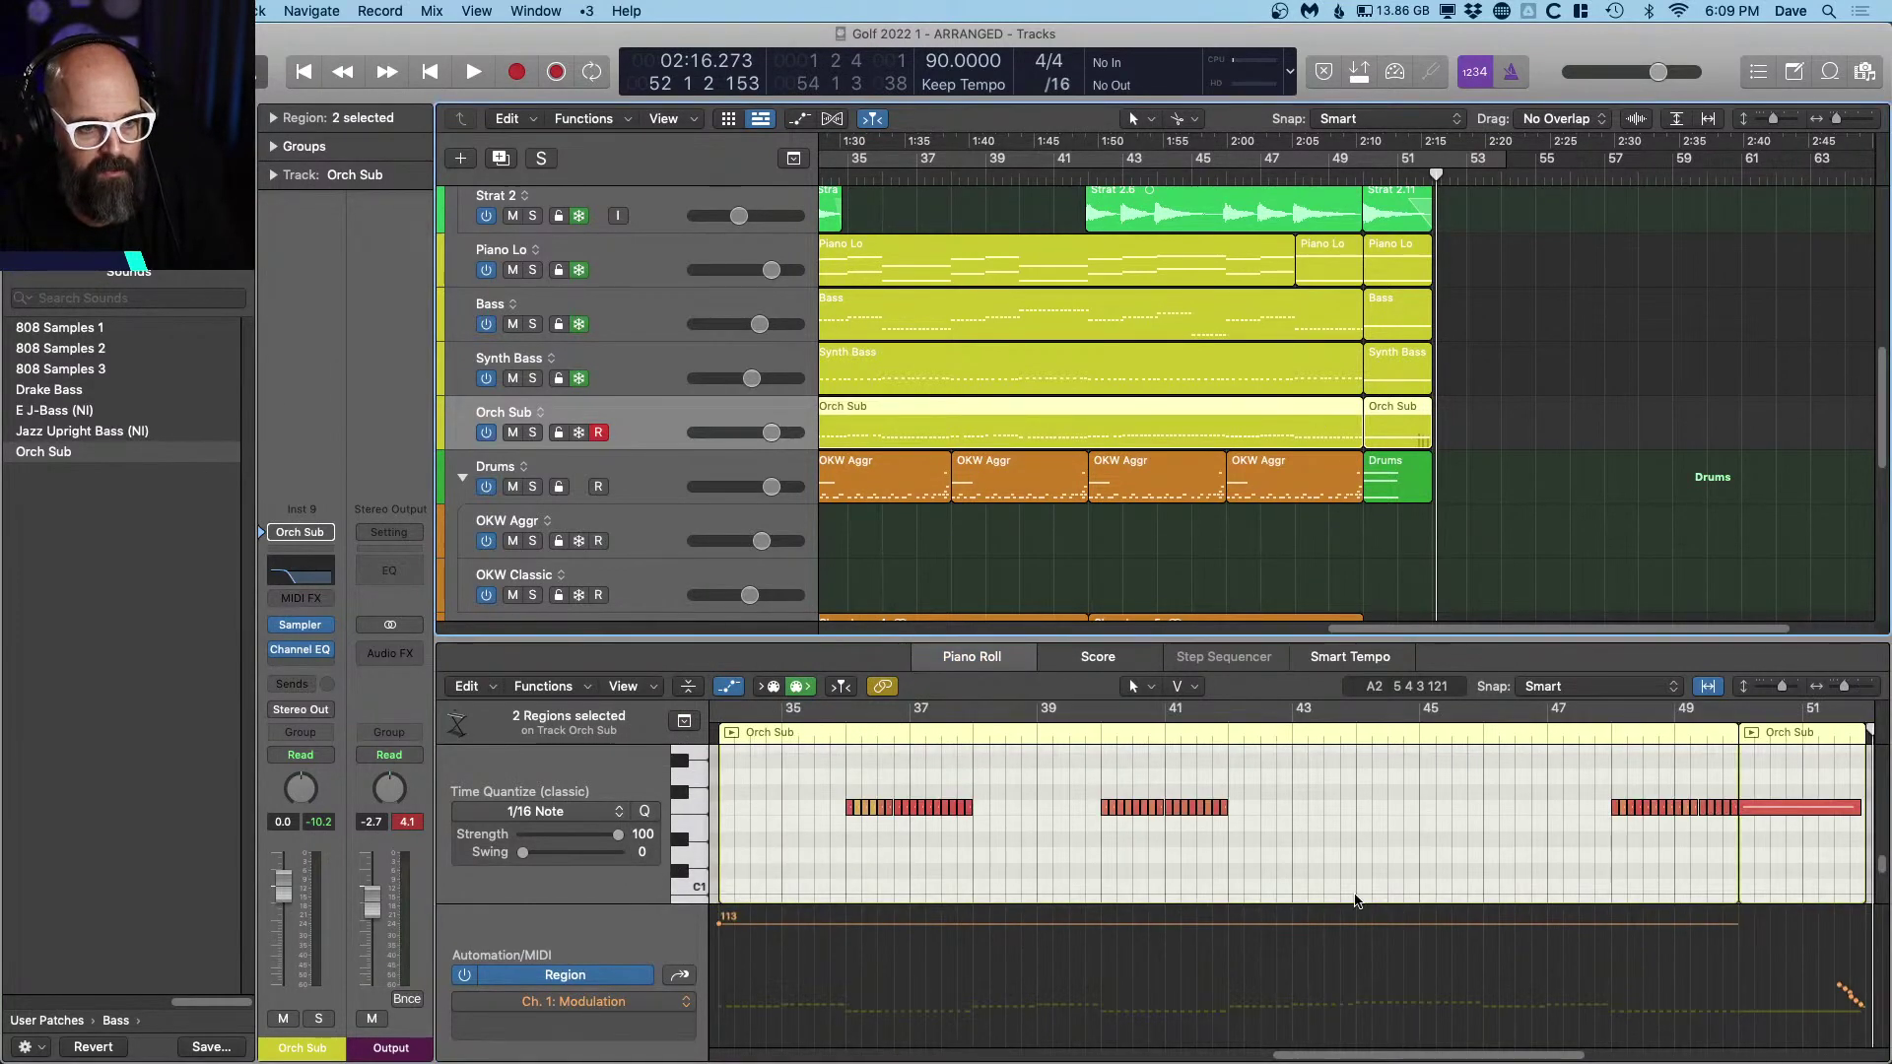
scroll(1356, 900, "up", 3)
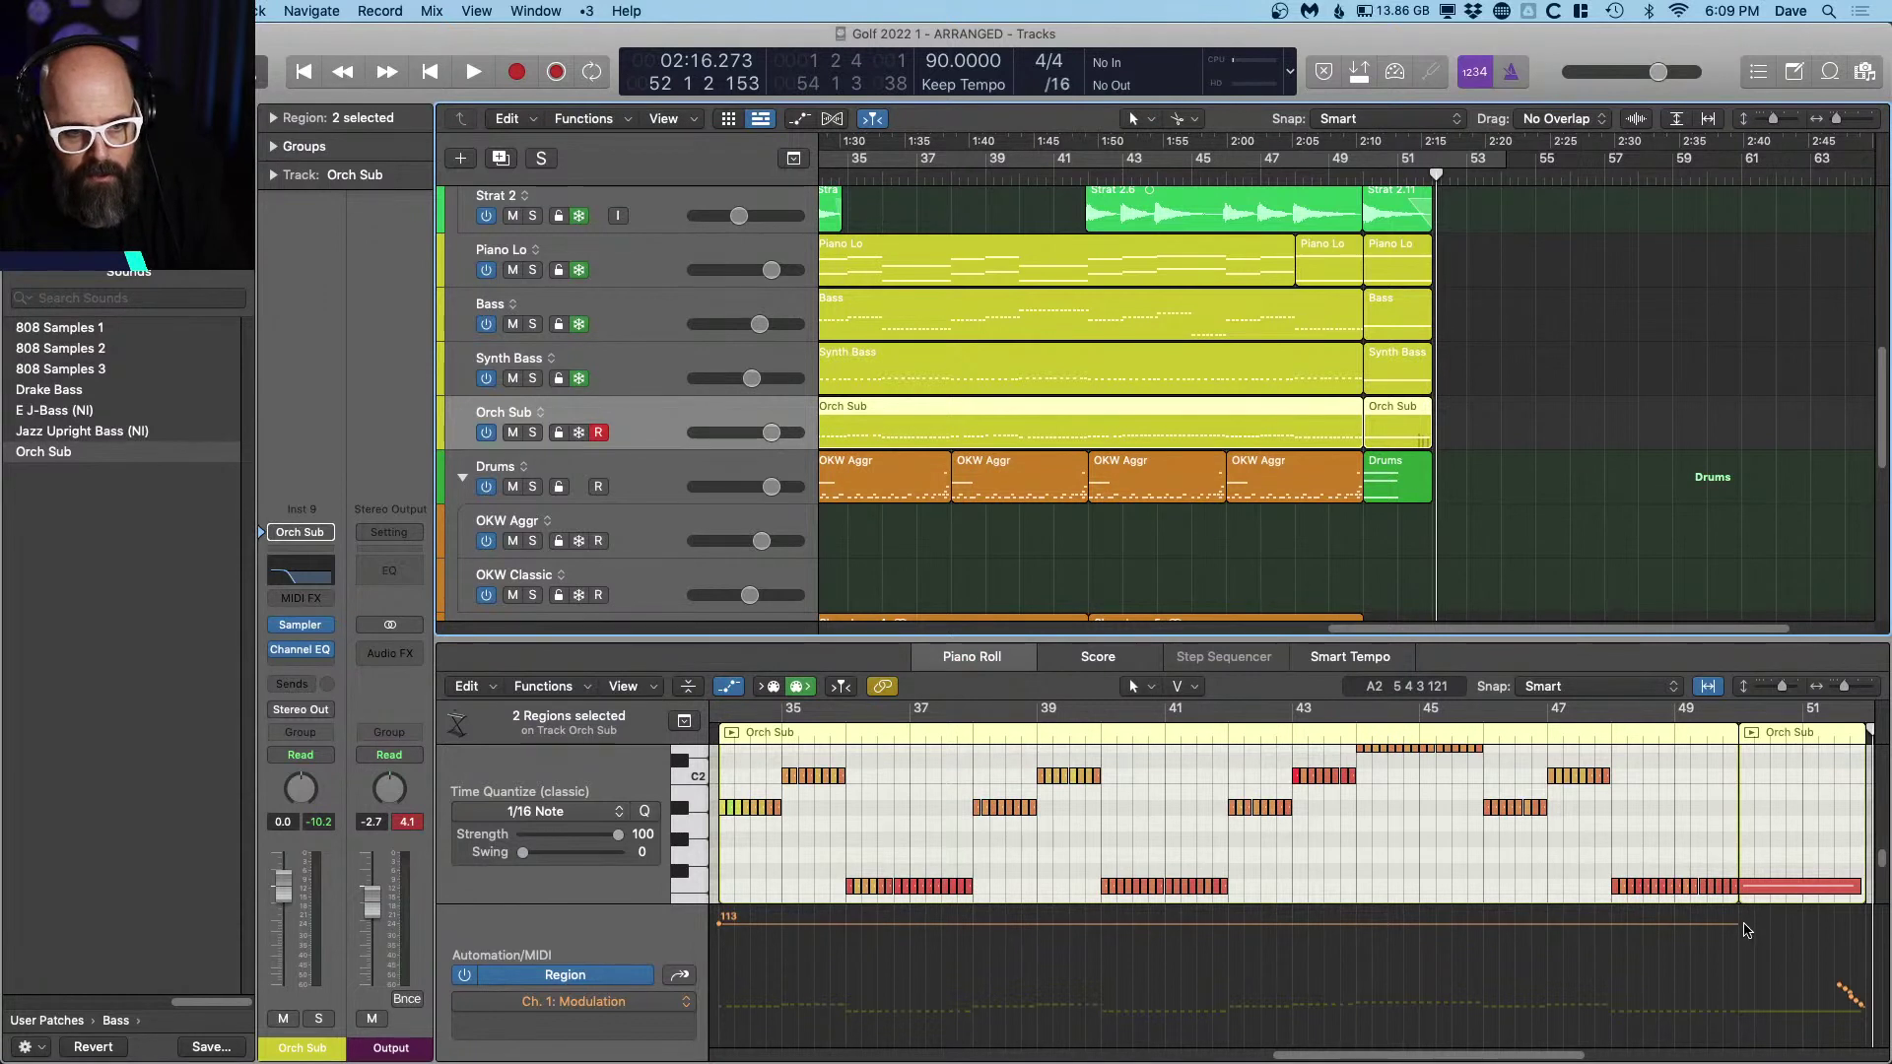
left_click(1745, 930)
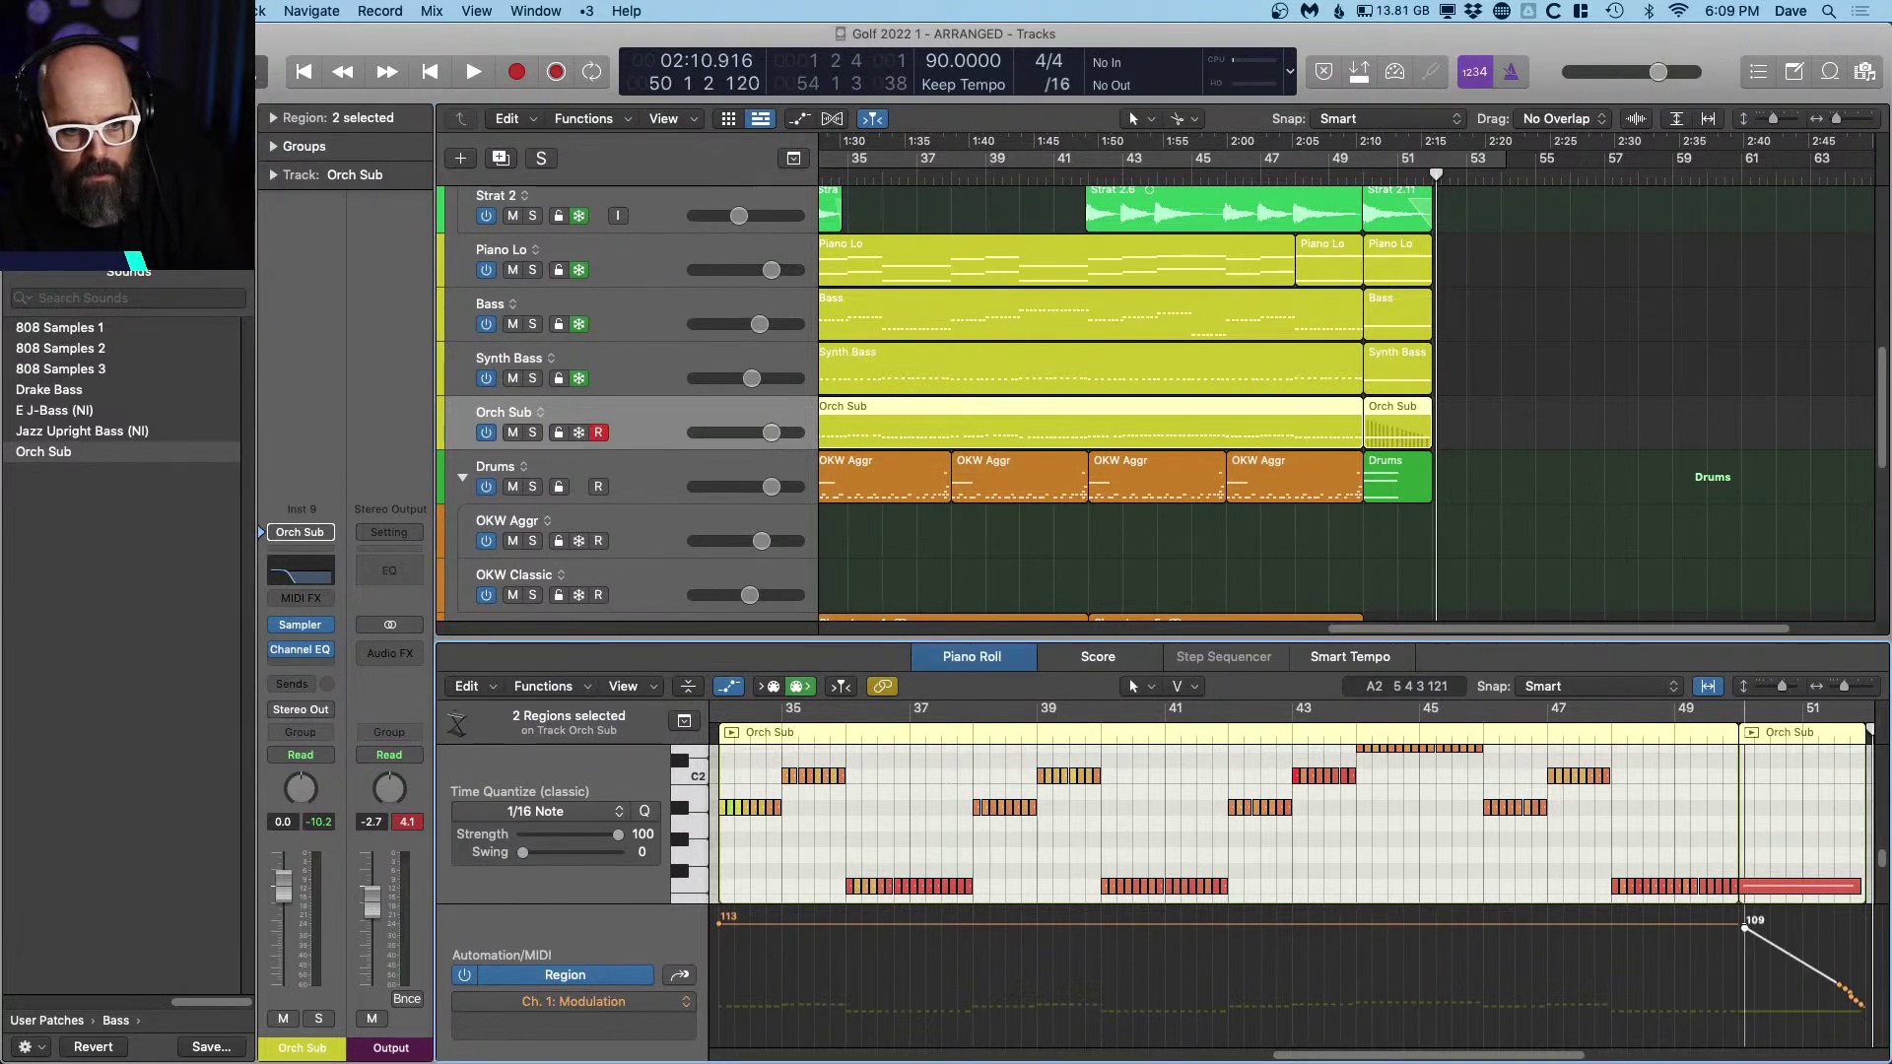
left_click_drag(1789, 958, 1792, 911)
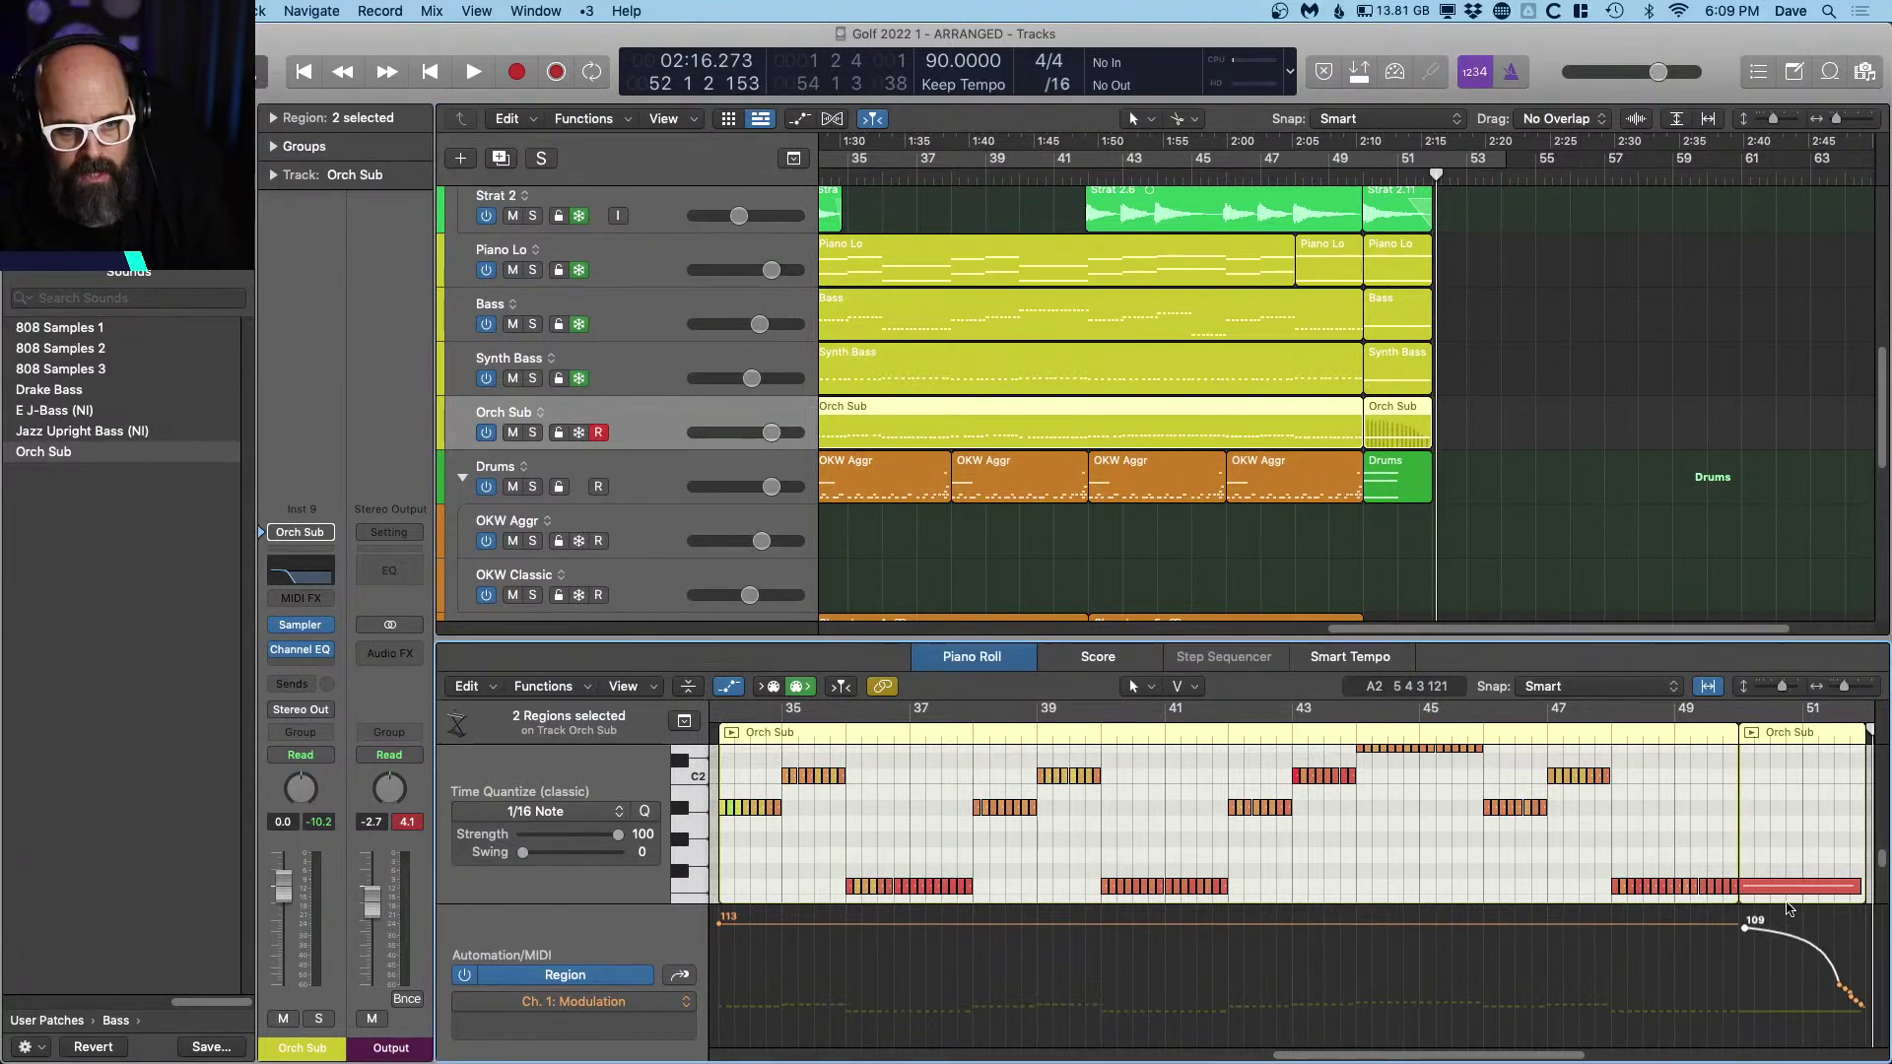
double_click(1705, 733)
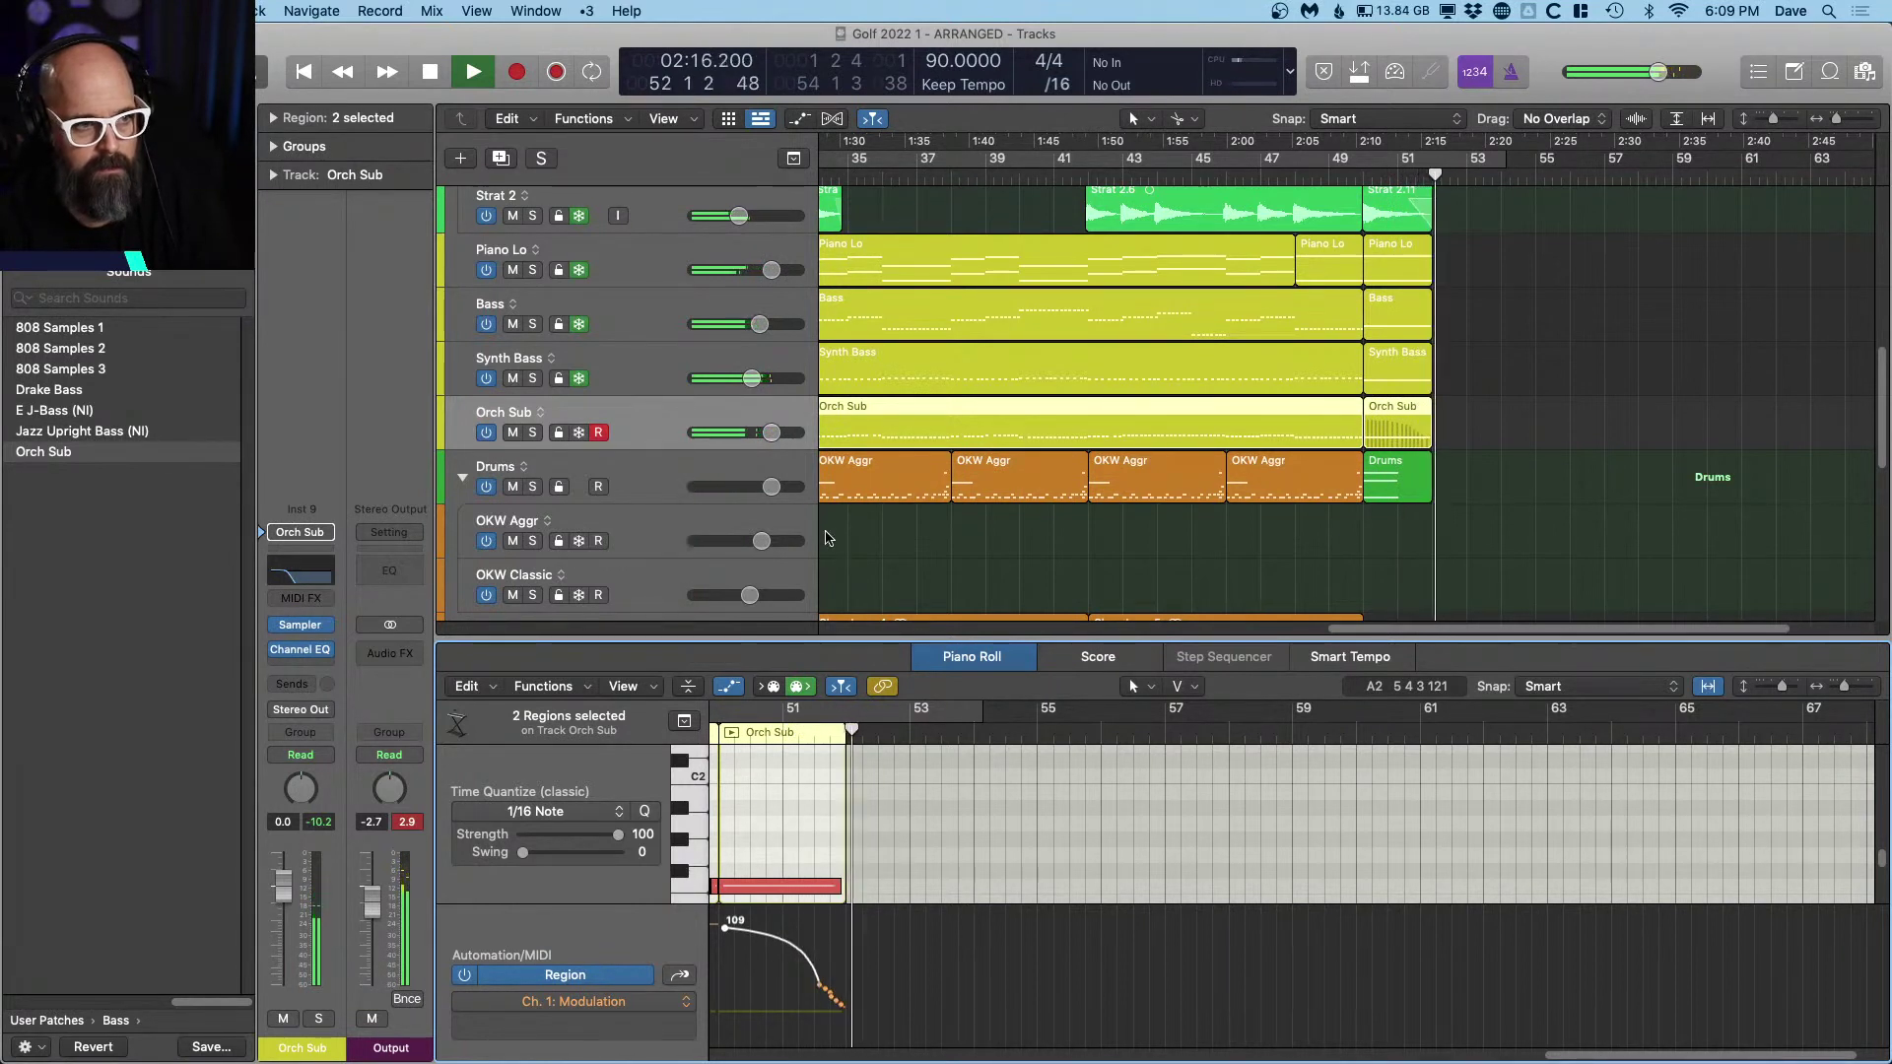
key("space")
Step: Color the Drums track and all its regions orange and name the regions after the track
left_click(1266, 493)
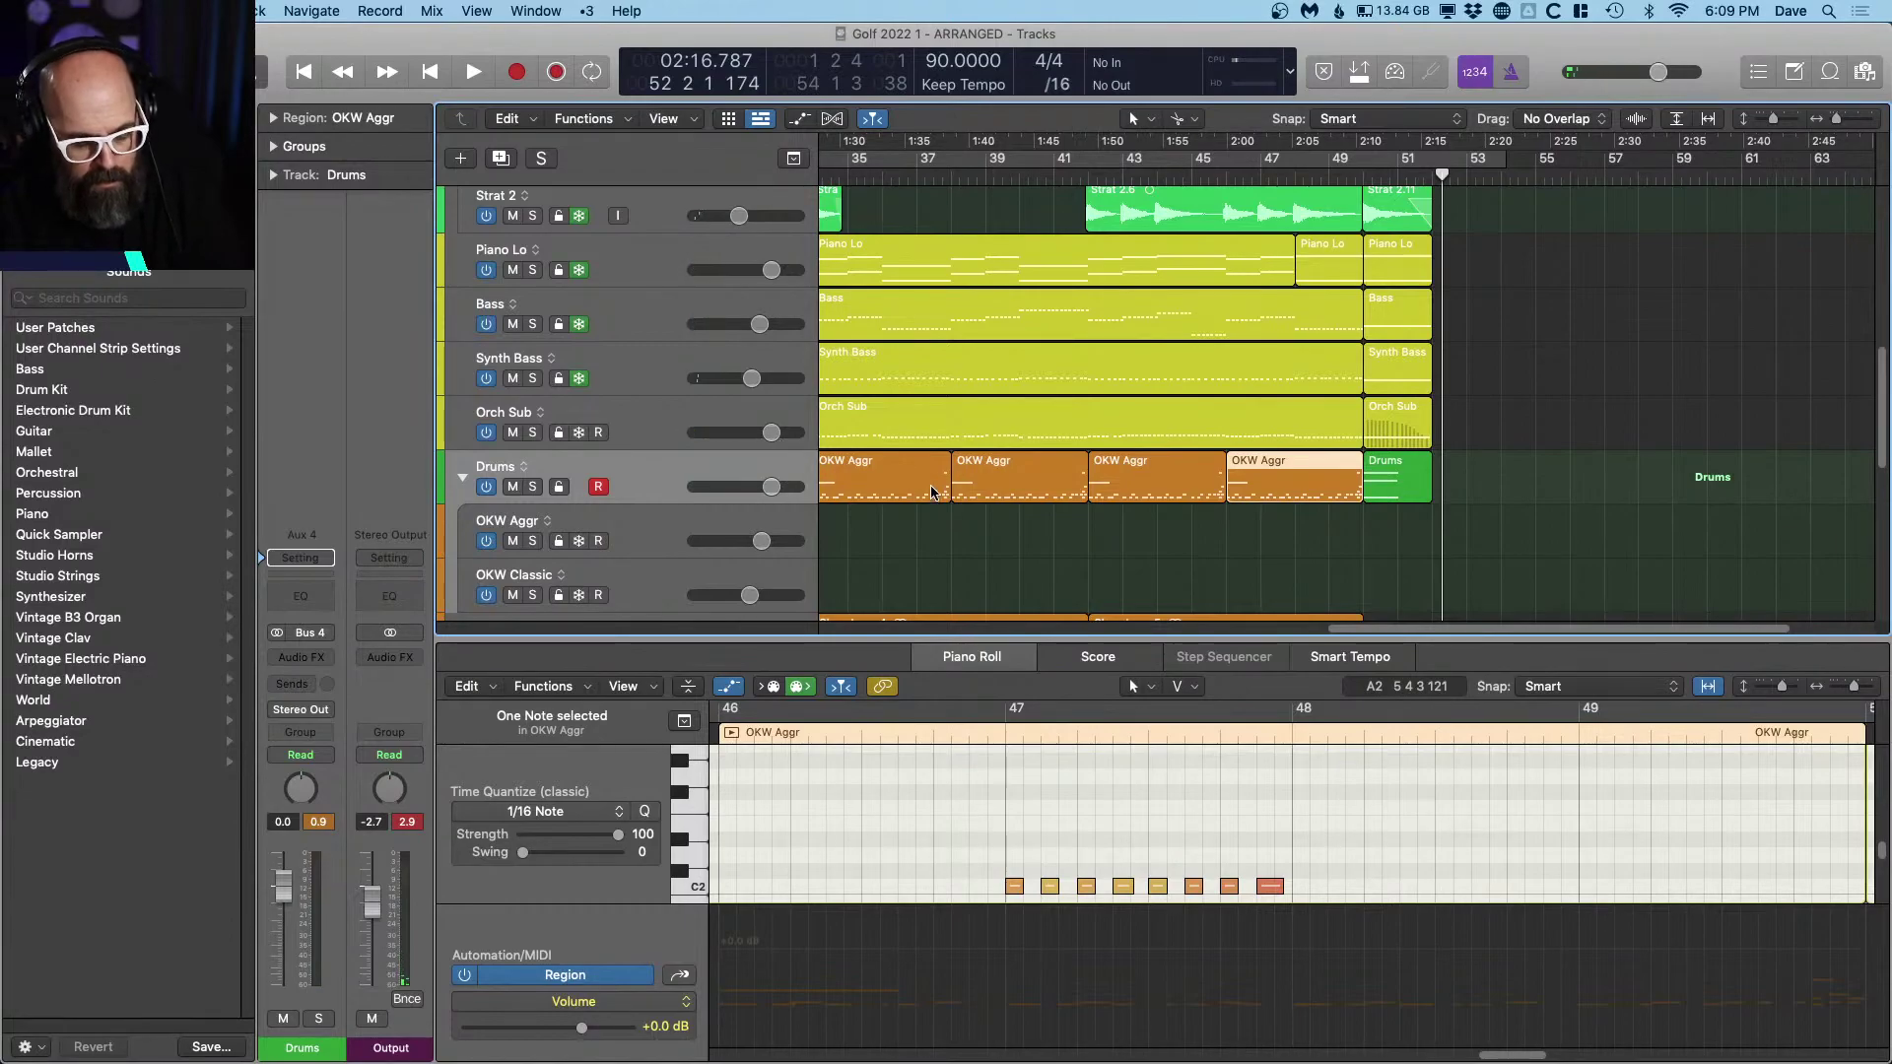
key("x")
left_click(1601, 1008)
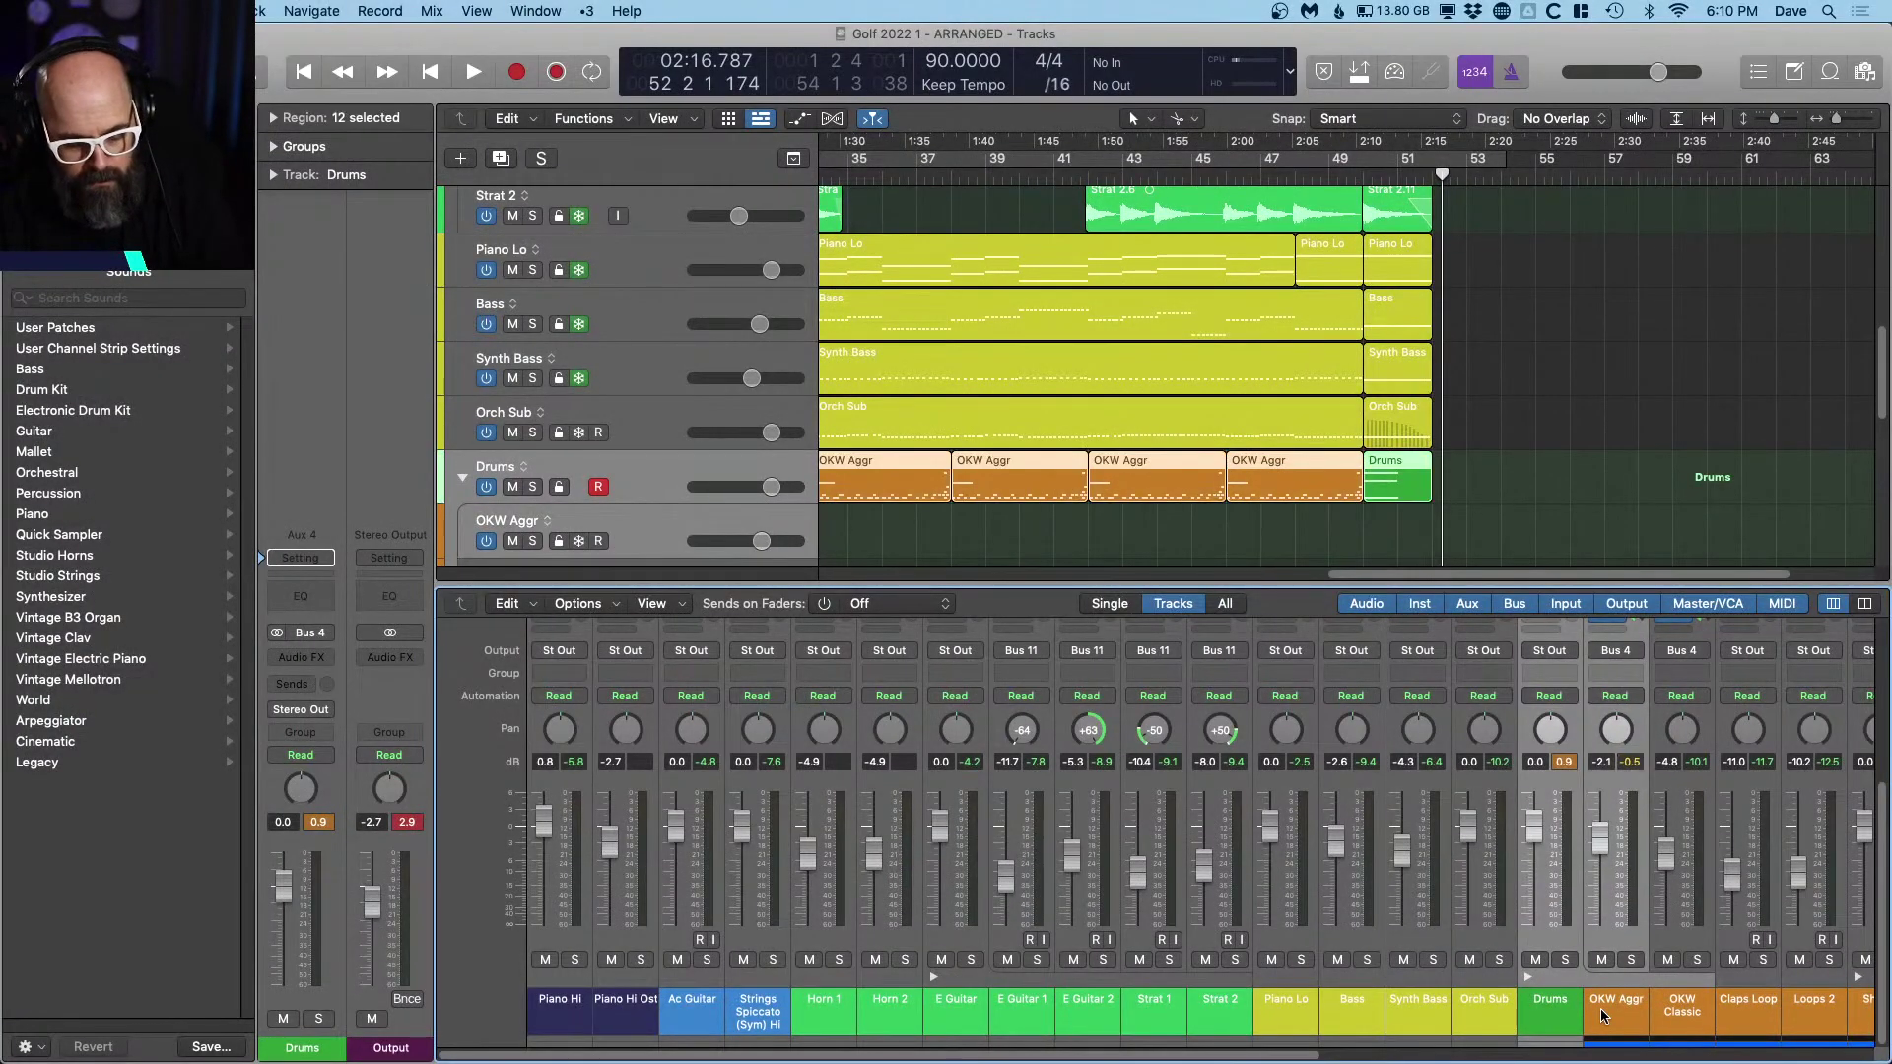
key("alt+c")
left_click(1106, 439)
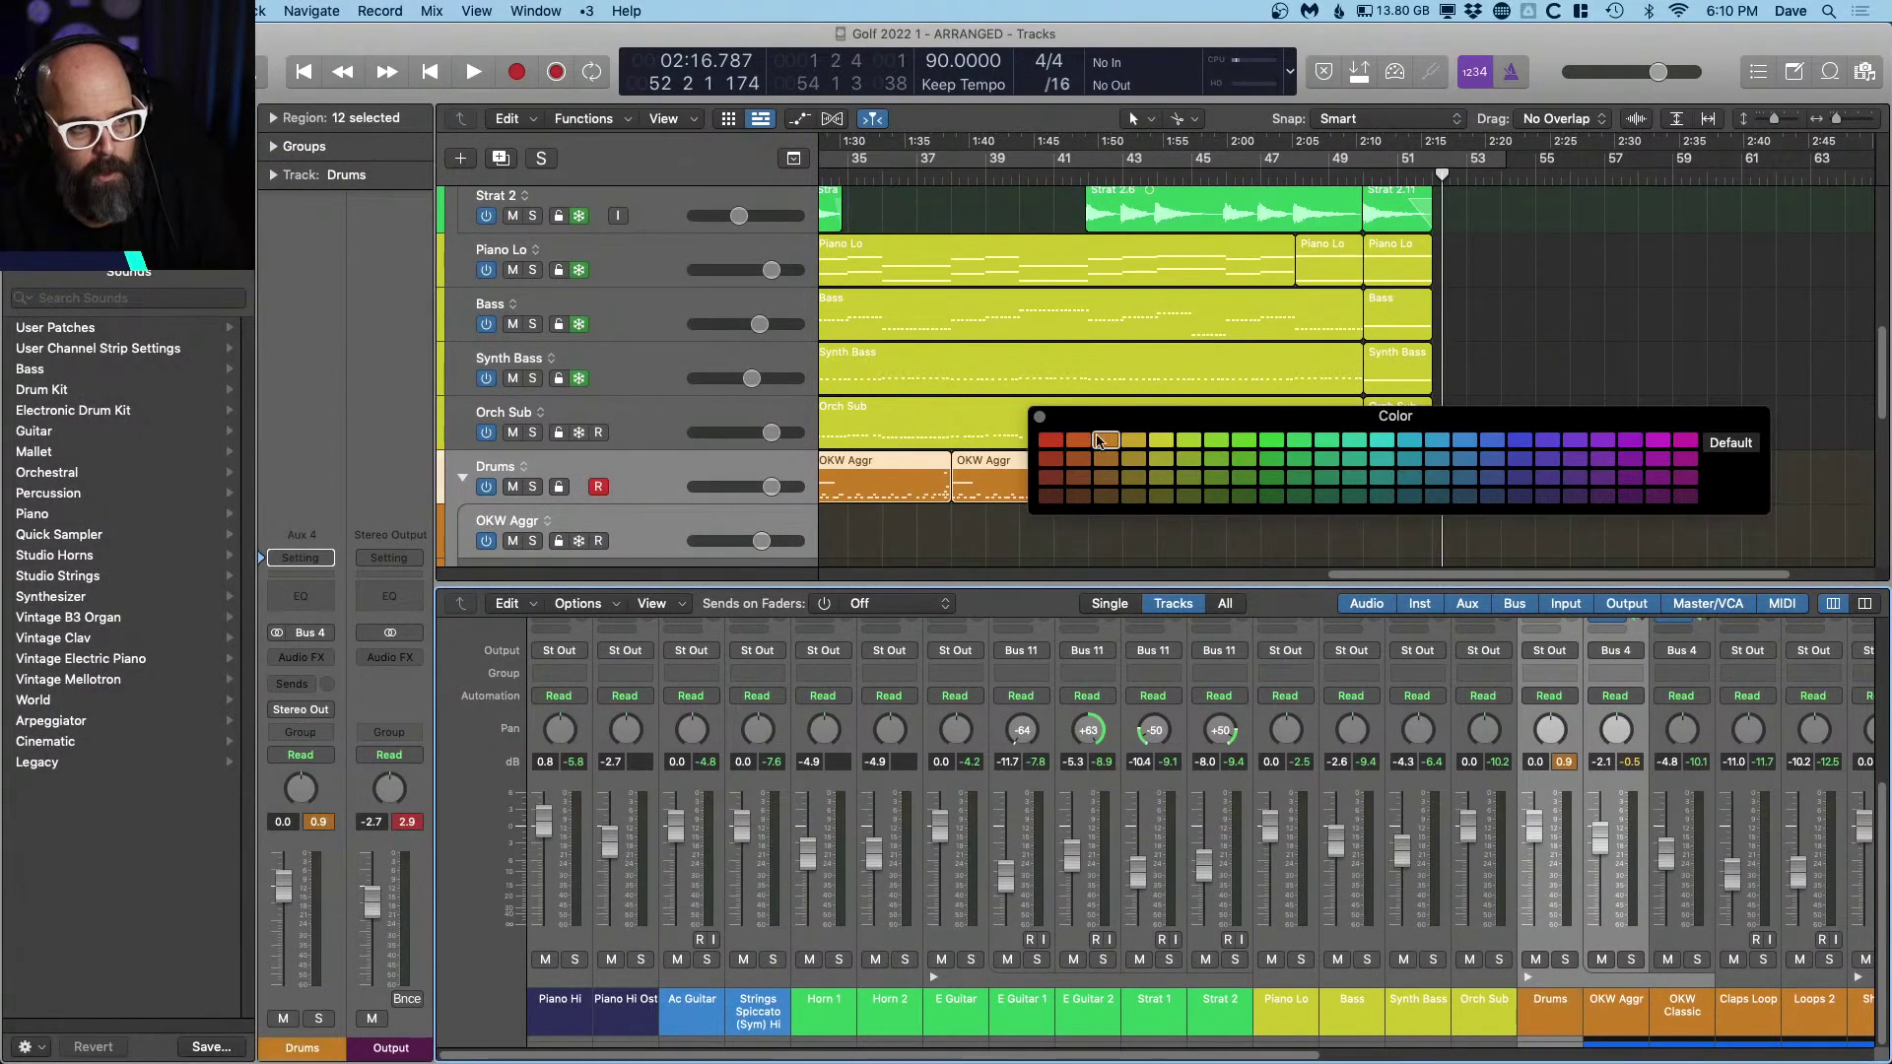
left_click(1038, 417)
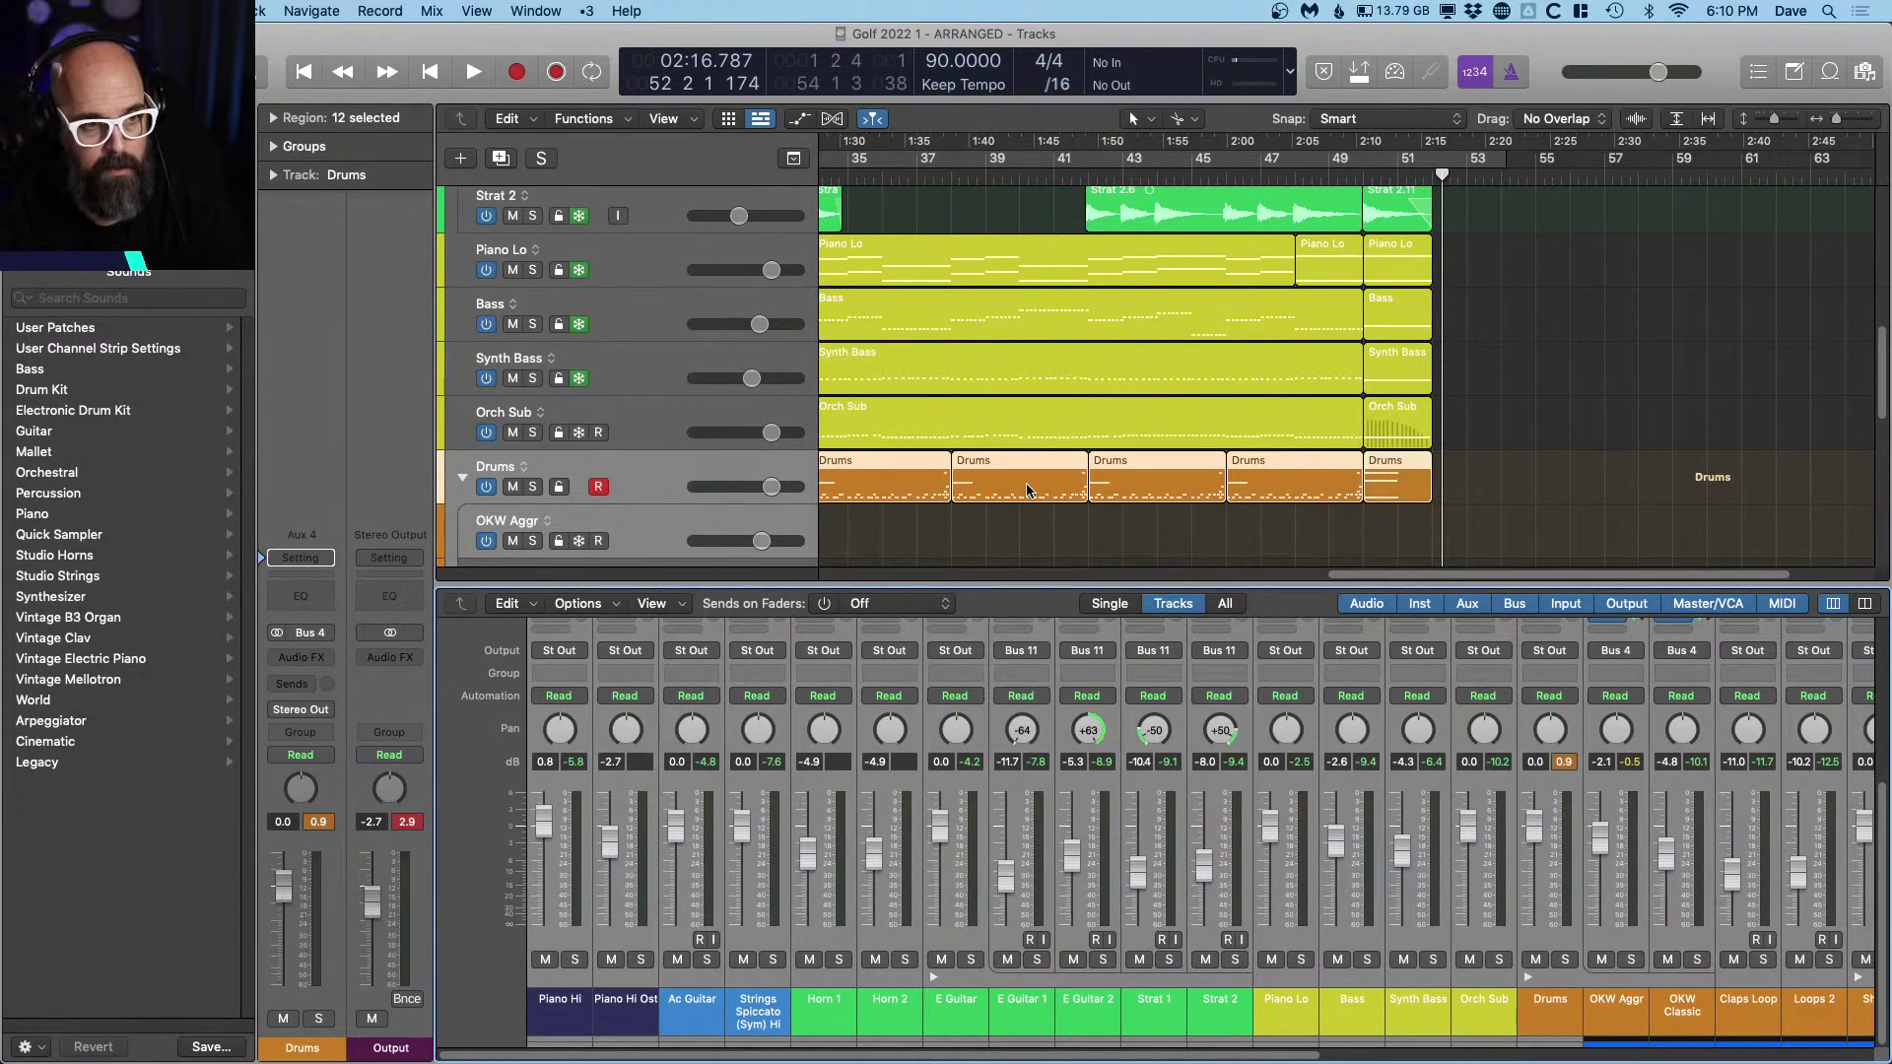
key("x")
Step: Unfreeze the Strings Spiccato (Sym) Hi track and play its last bar before bar 50 in solo
left_click(1447, 486)
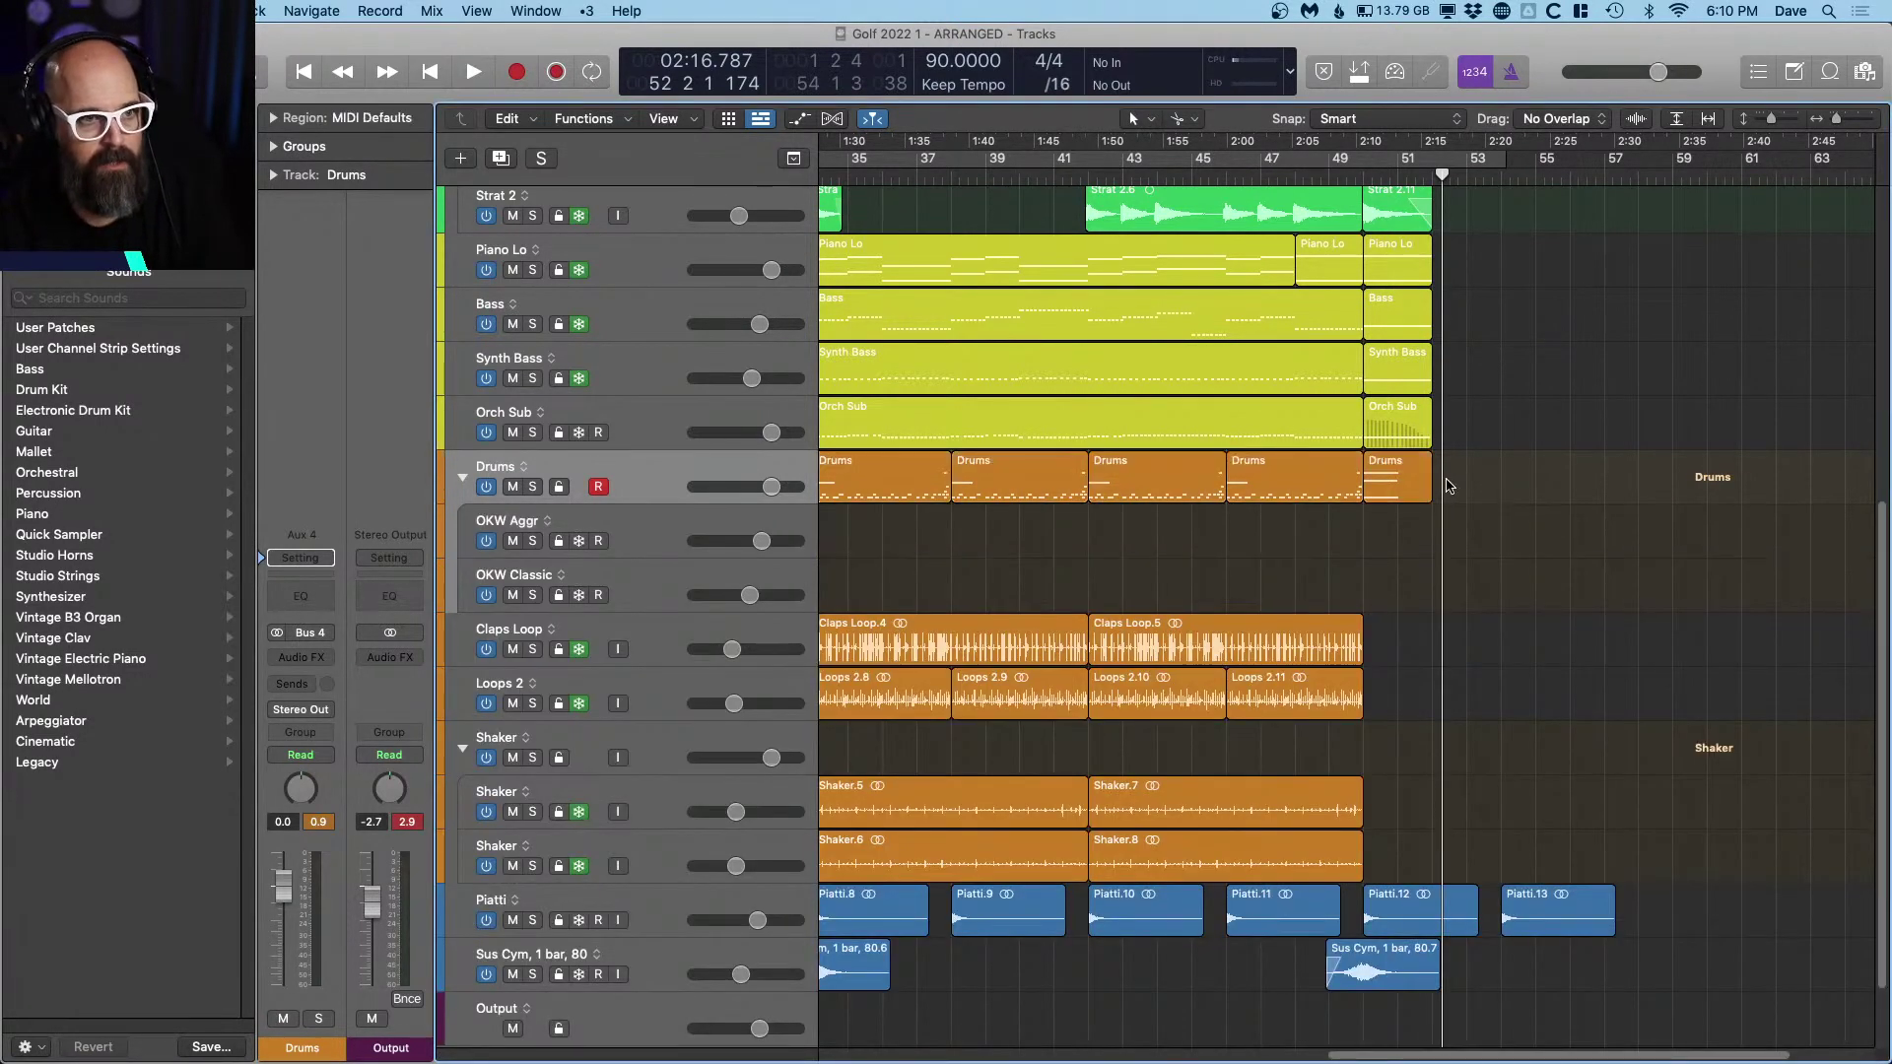
scroll(1271, 608, "down", 2)
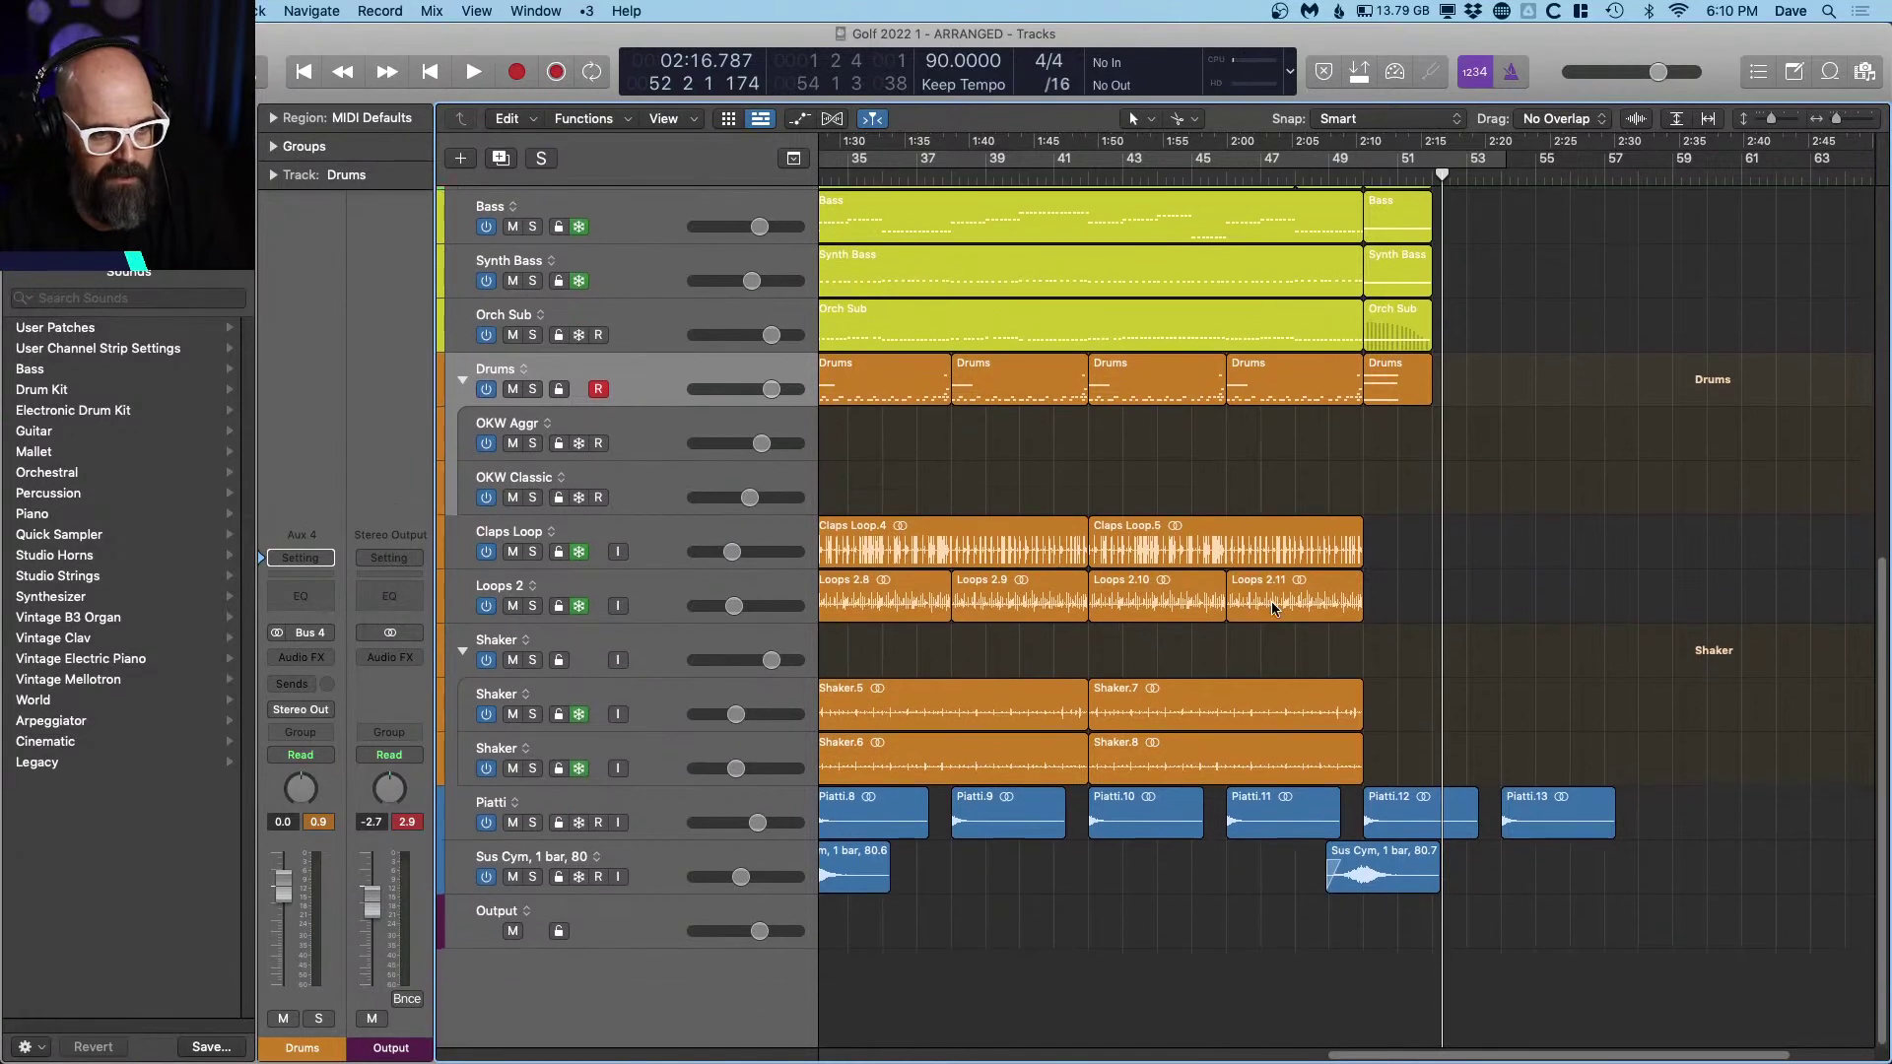
scroll(1272, 608, "up", 10)
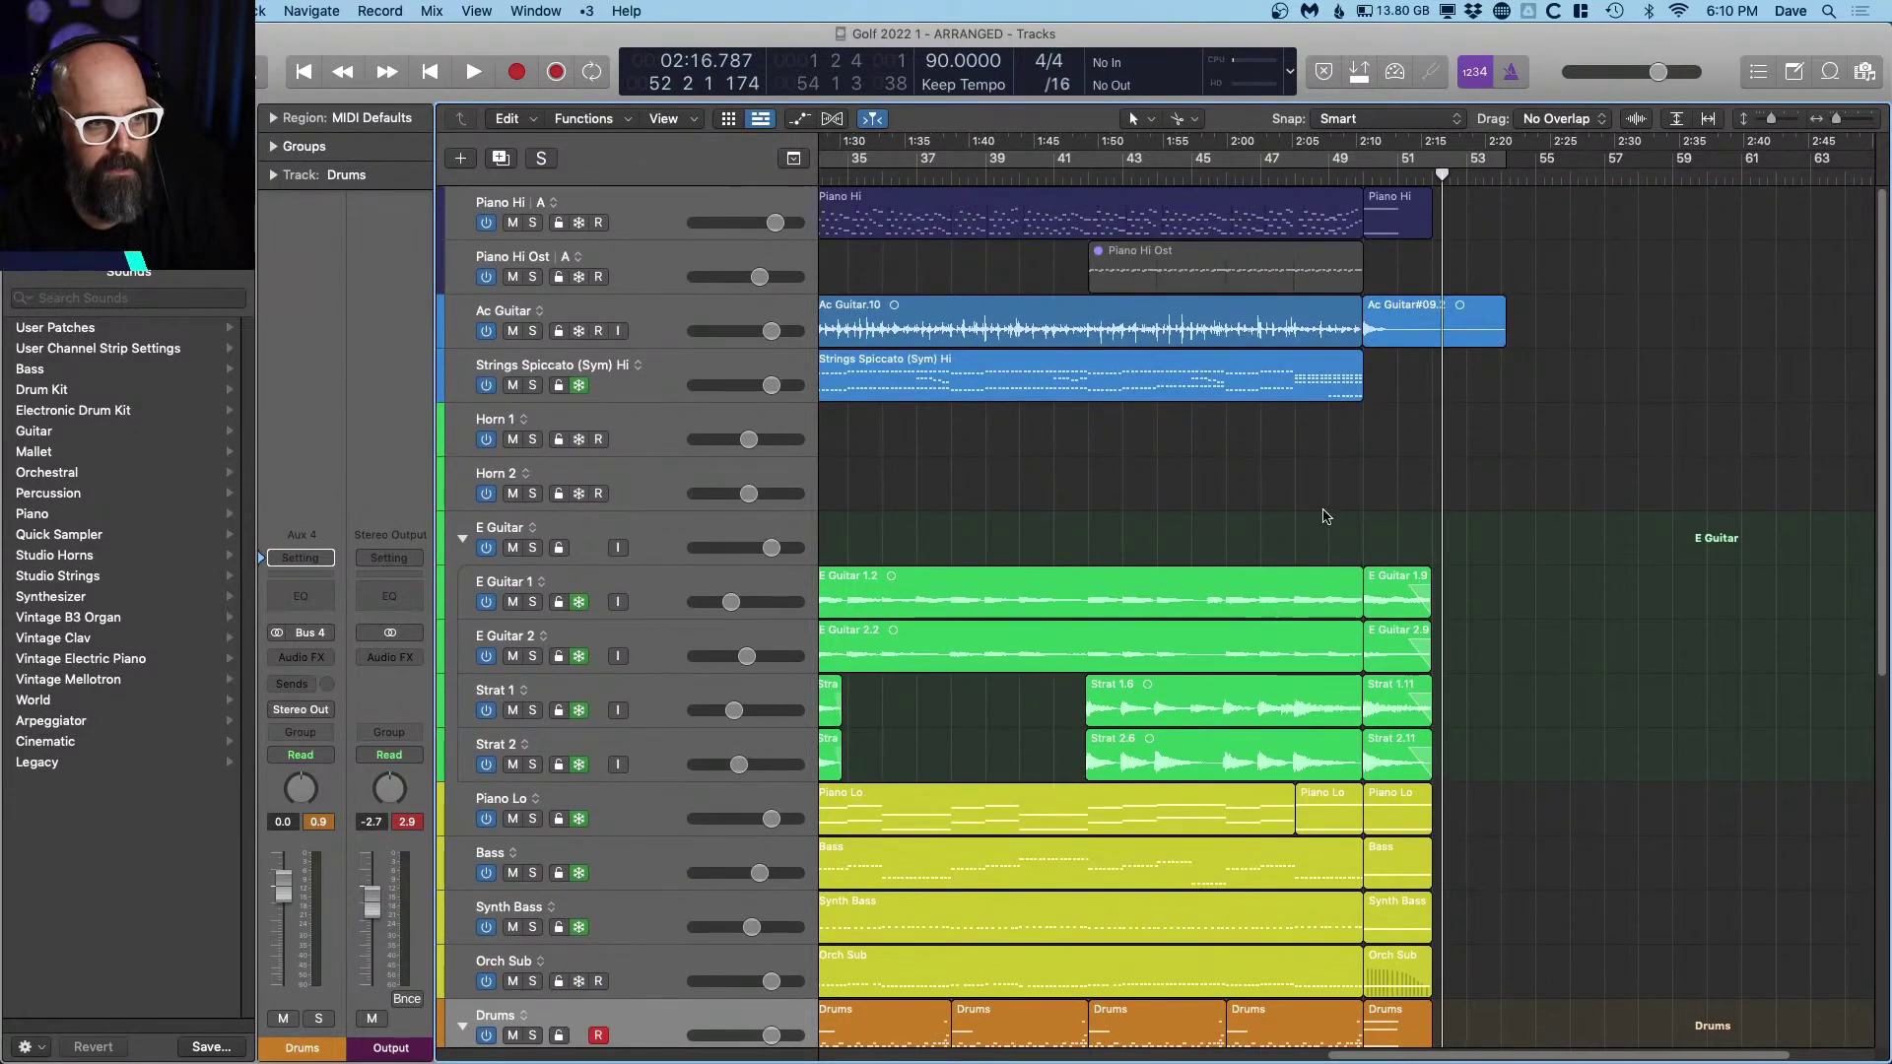
left_click(679, 367)
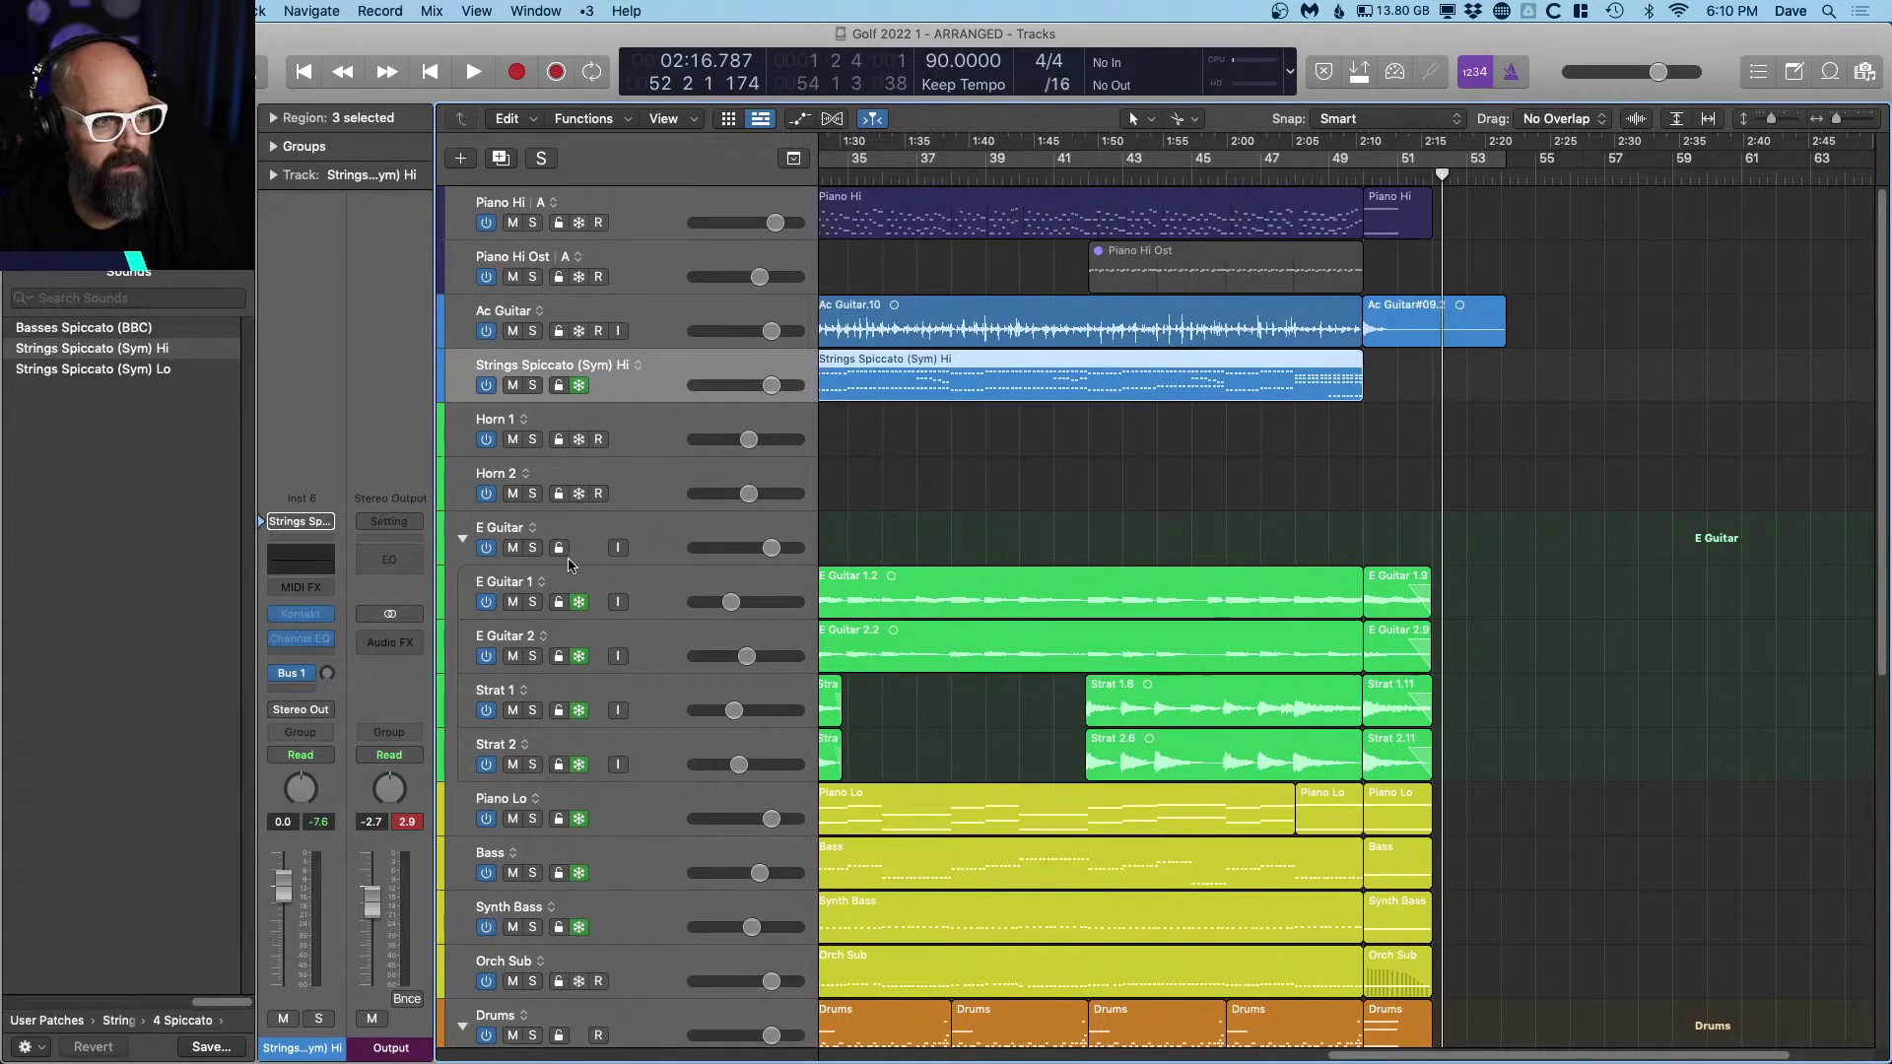
left_click(579, 385)
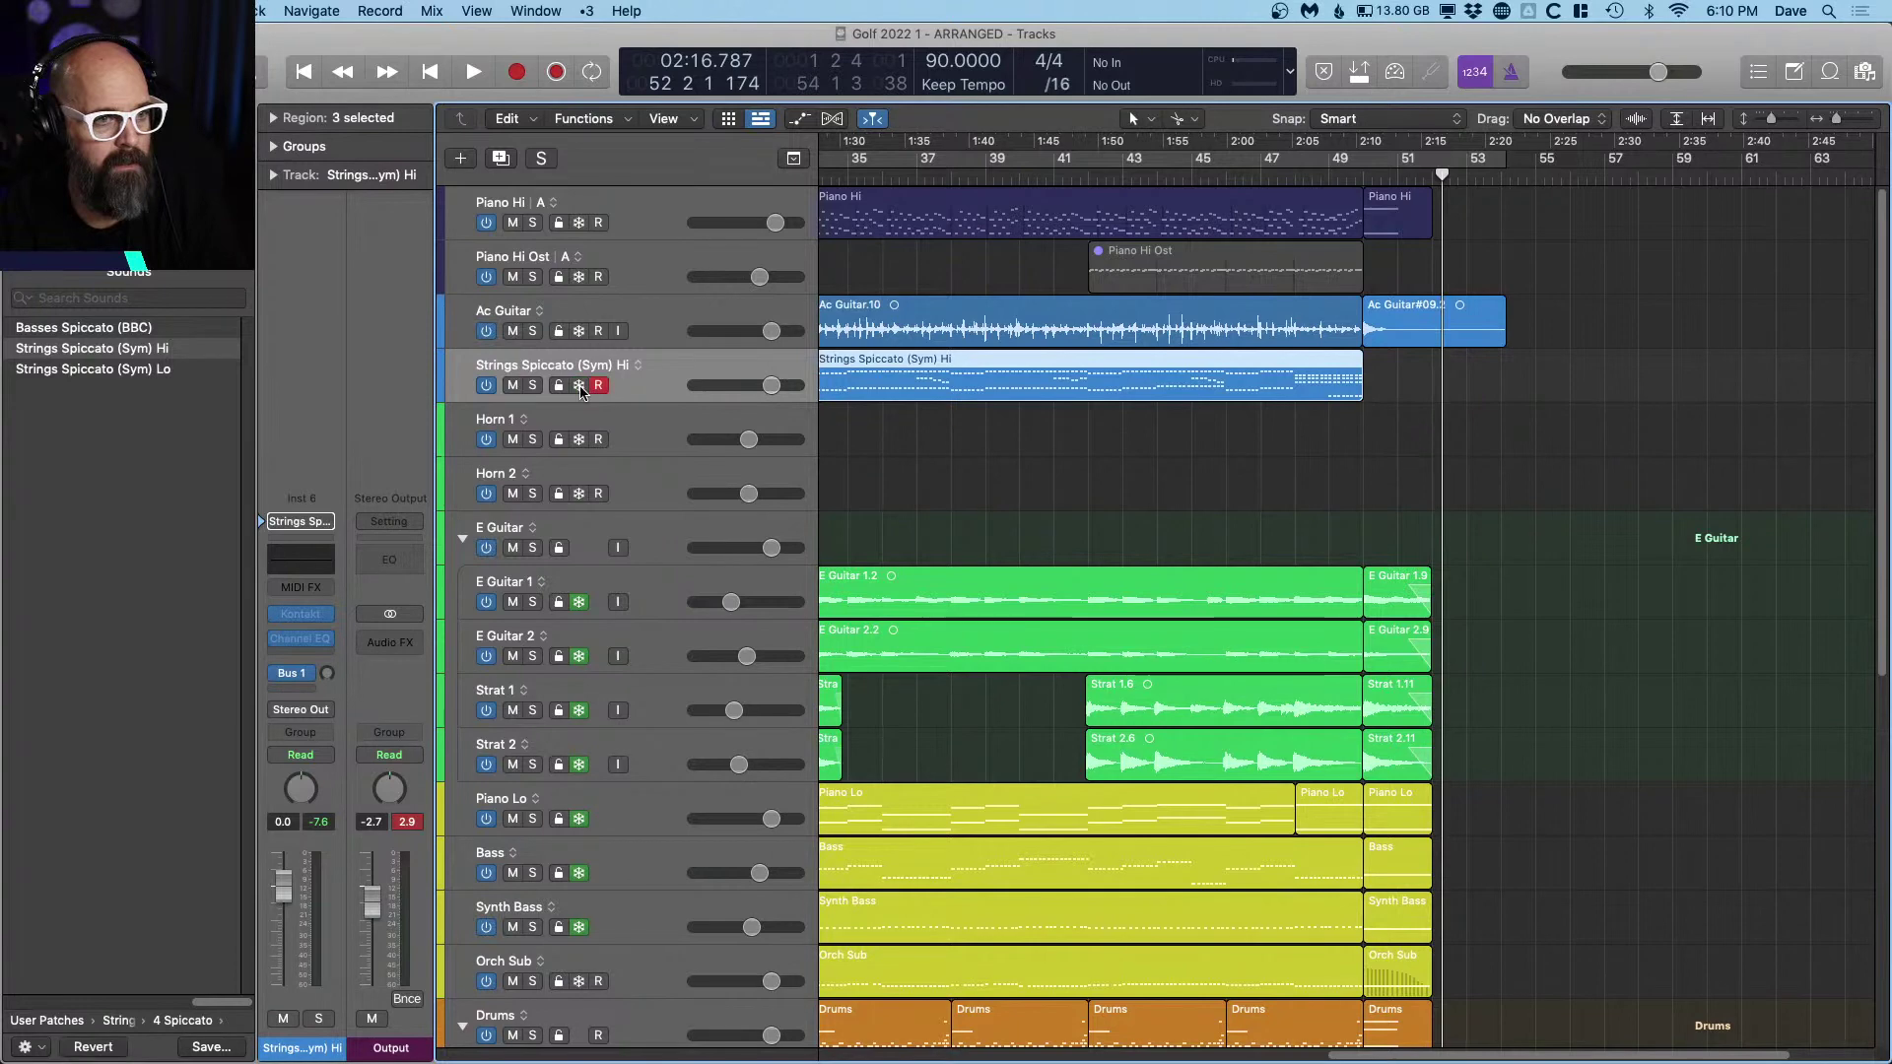
left_click(1330, 175)
key("space")
key("s")
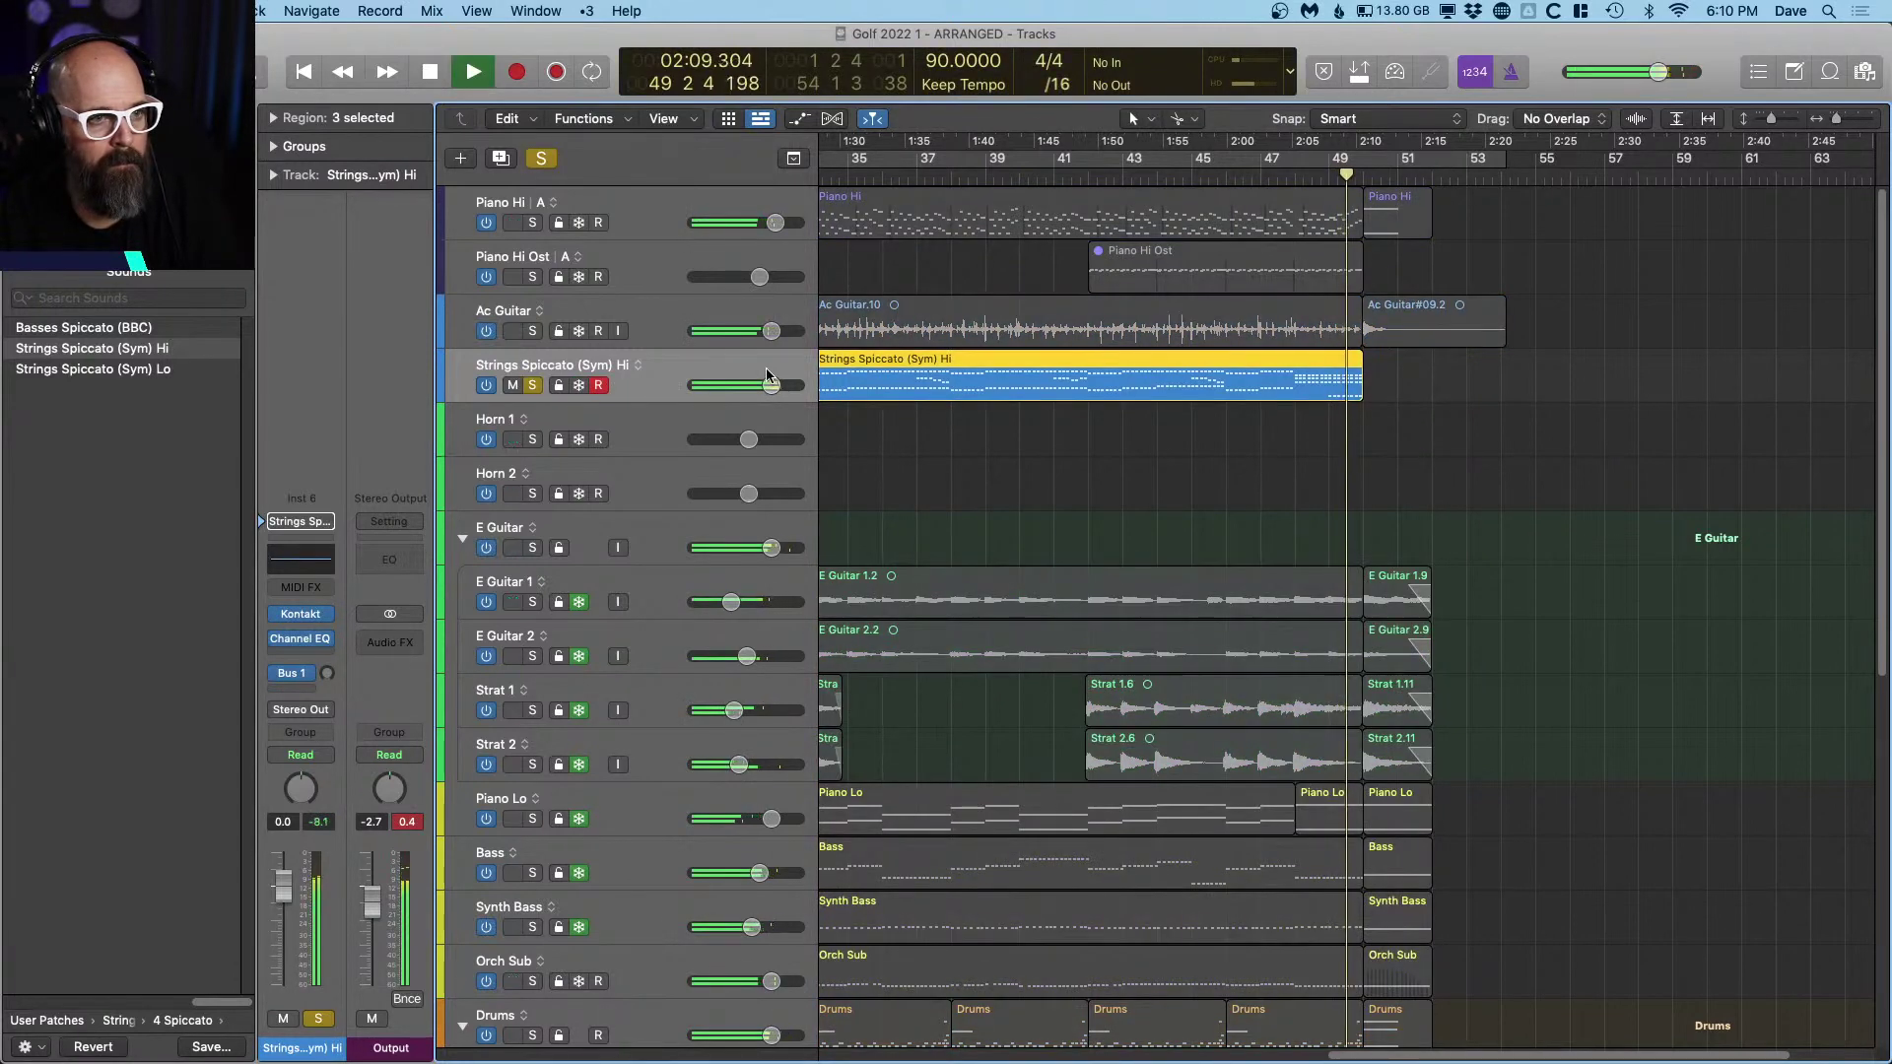
key("space")
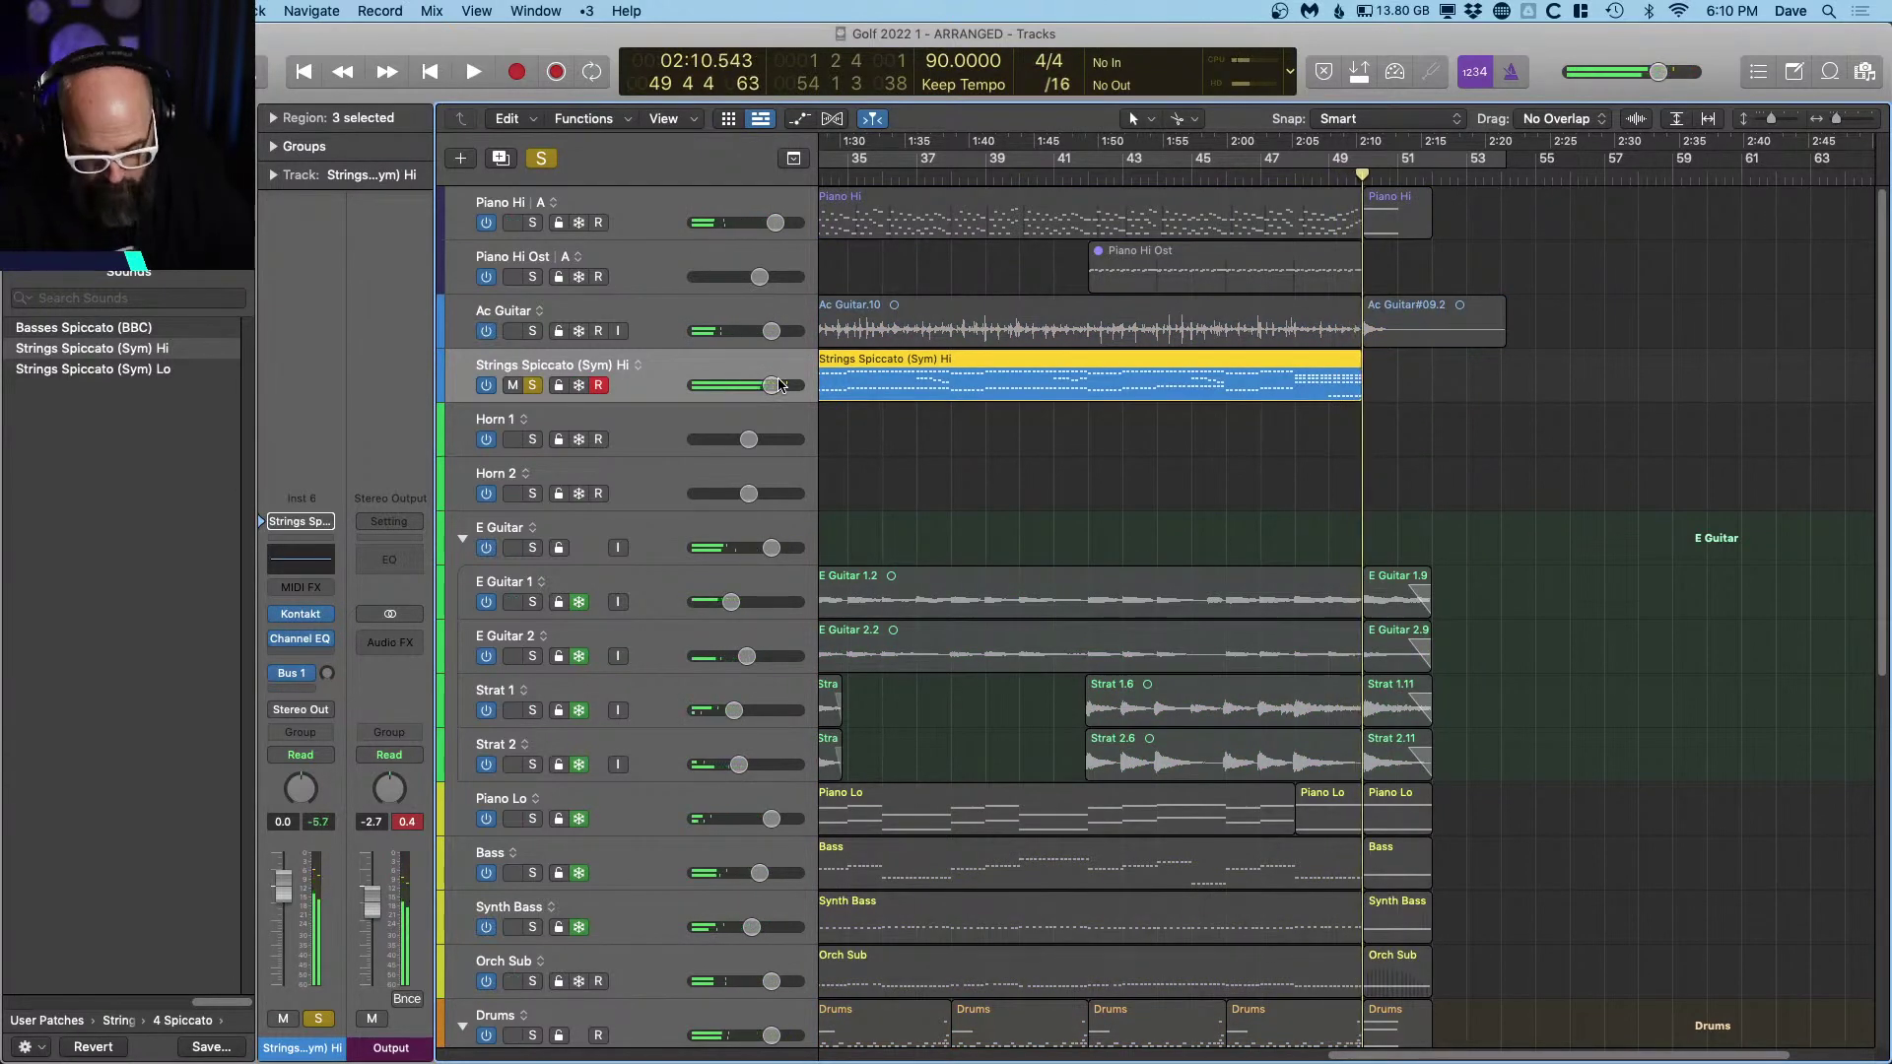
Step: Extend the last Strings Spiccato (Sym) Hi region to bar 51 and show its notes in an enlarged Piano Roll without automation
left_click_drag(1355, 397, 1396, 397)
double_click(1370, 387)
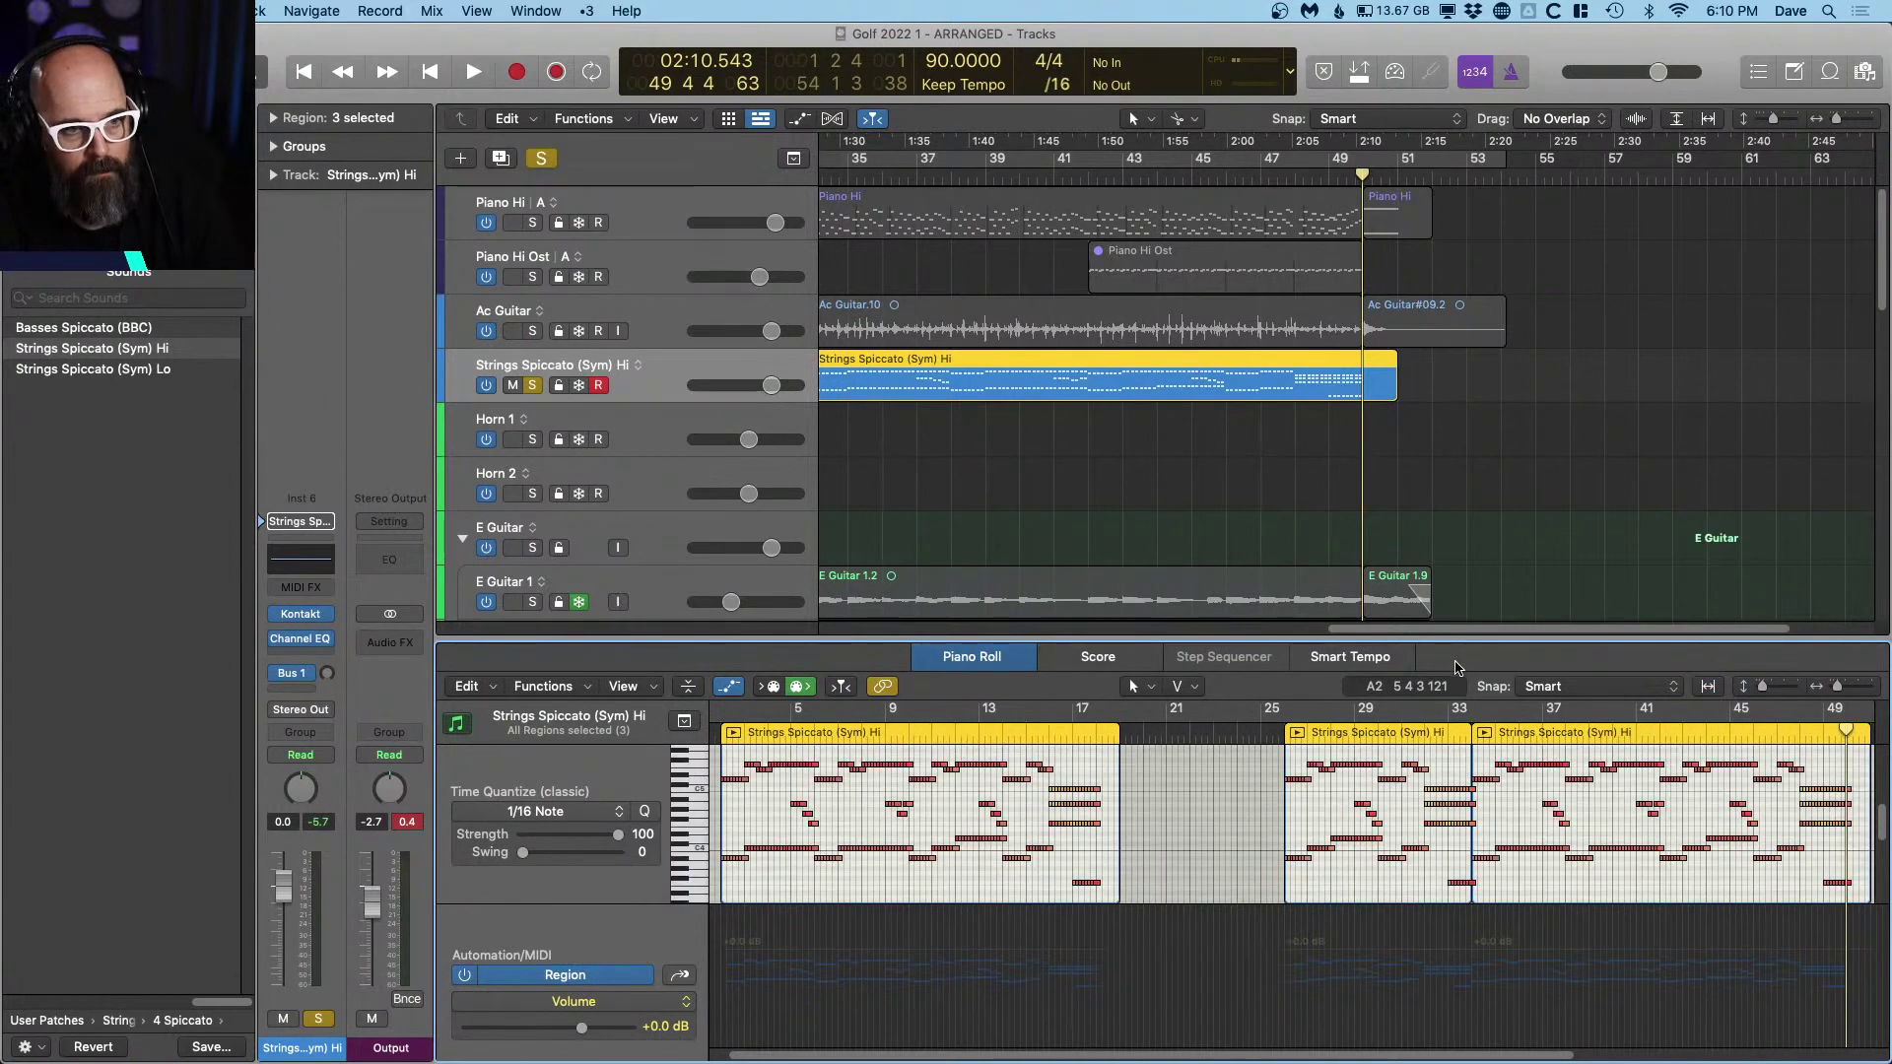
left_click_drag(1444, 638, 1420, 492)
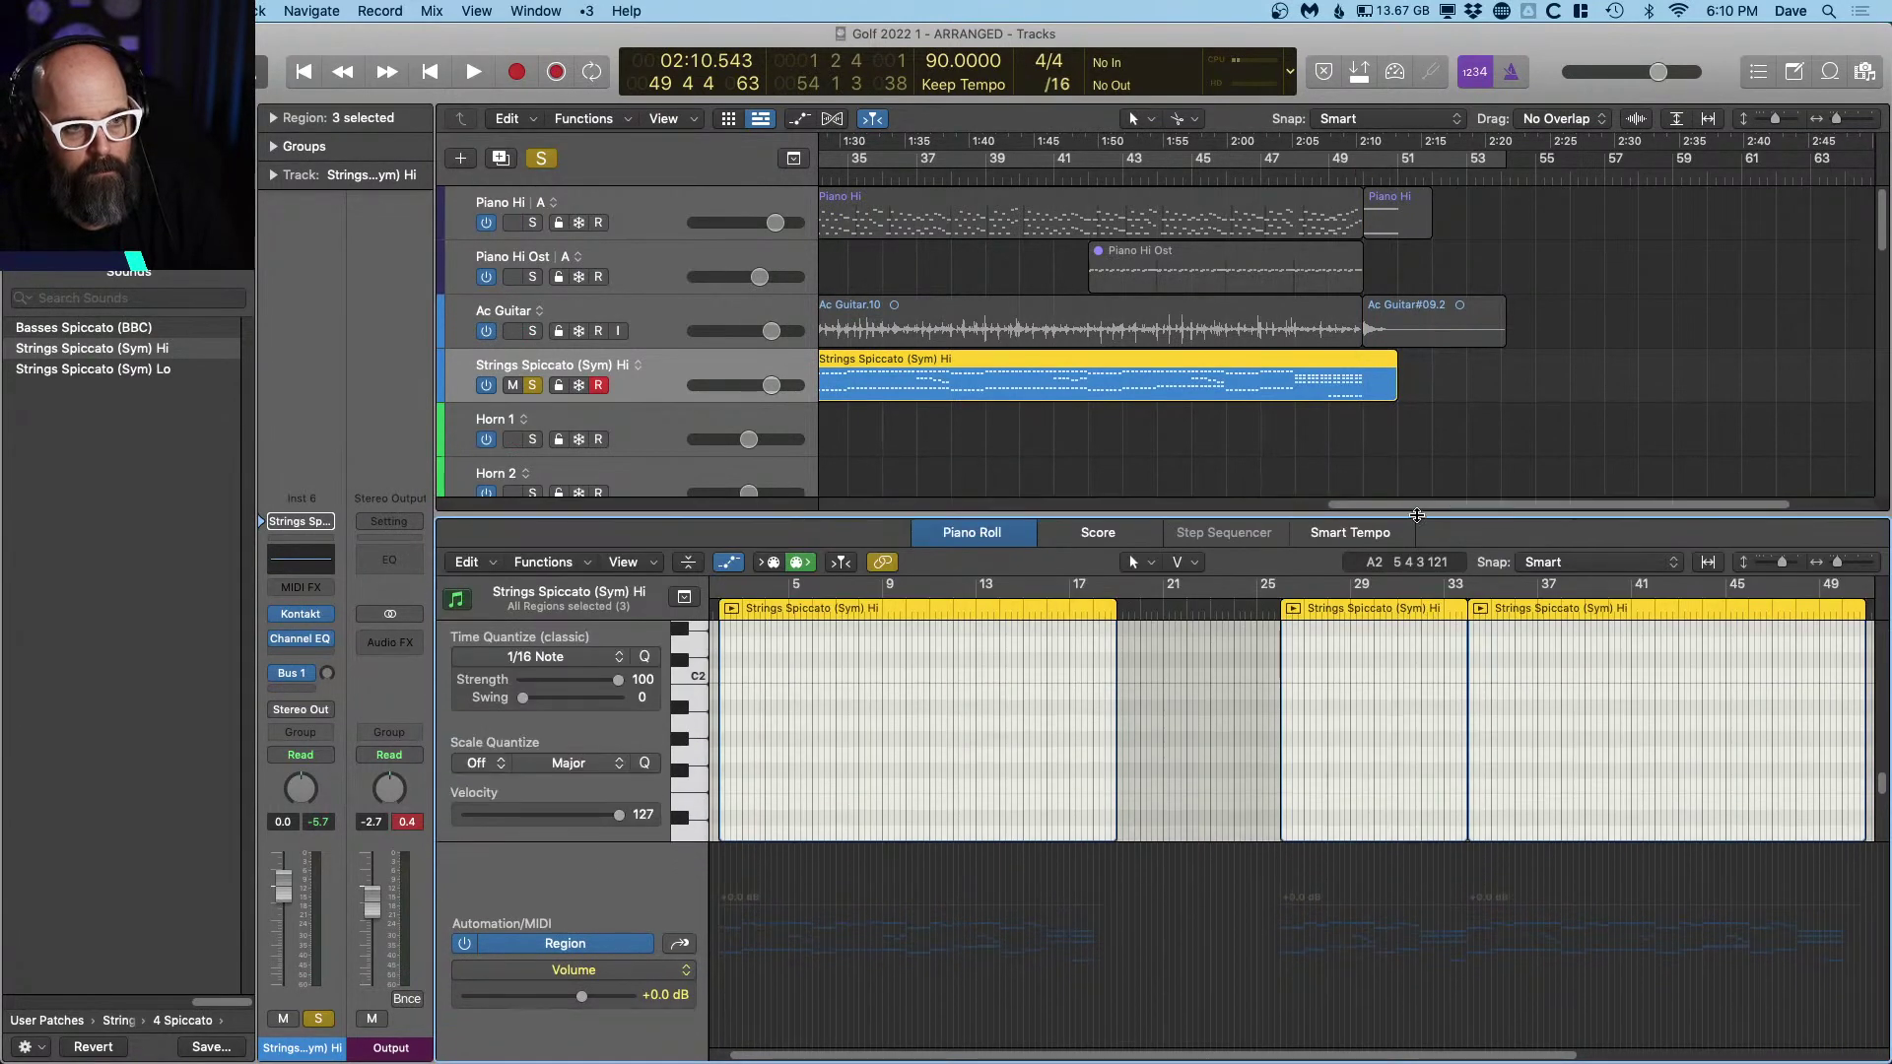
key("a")
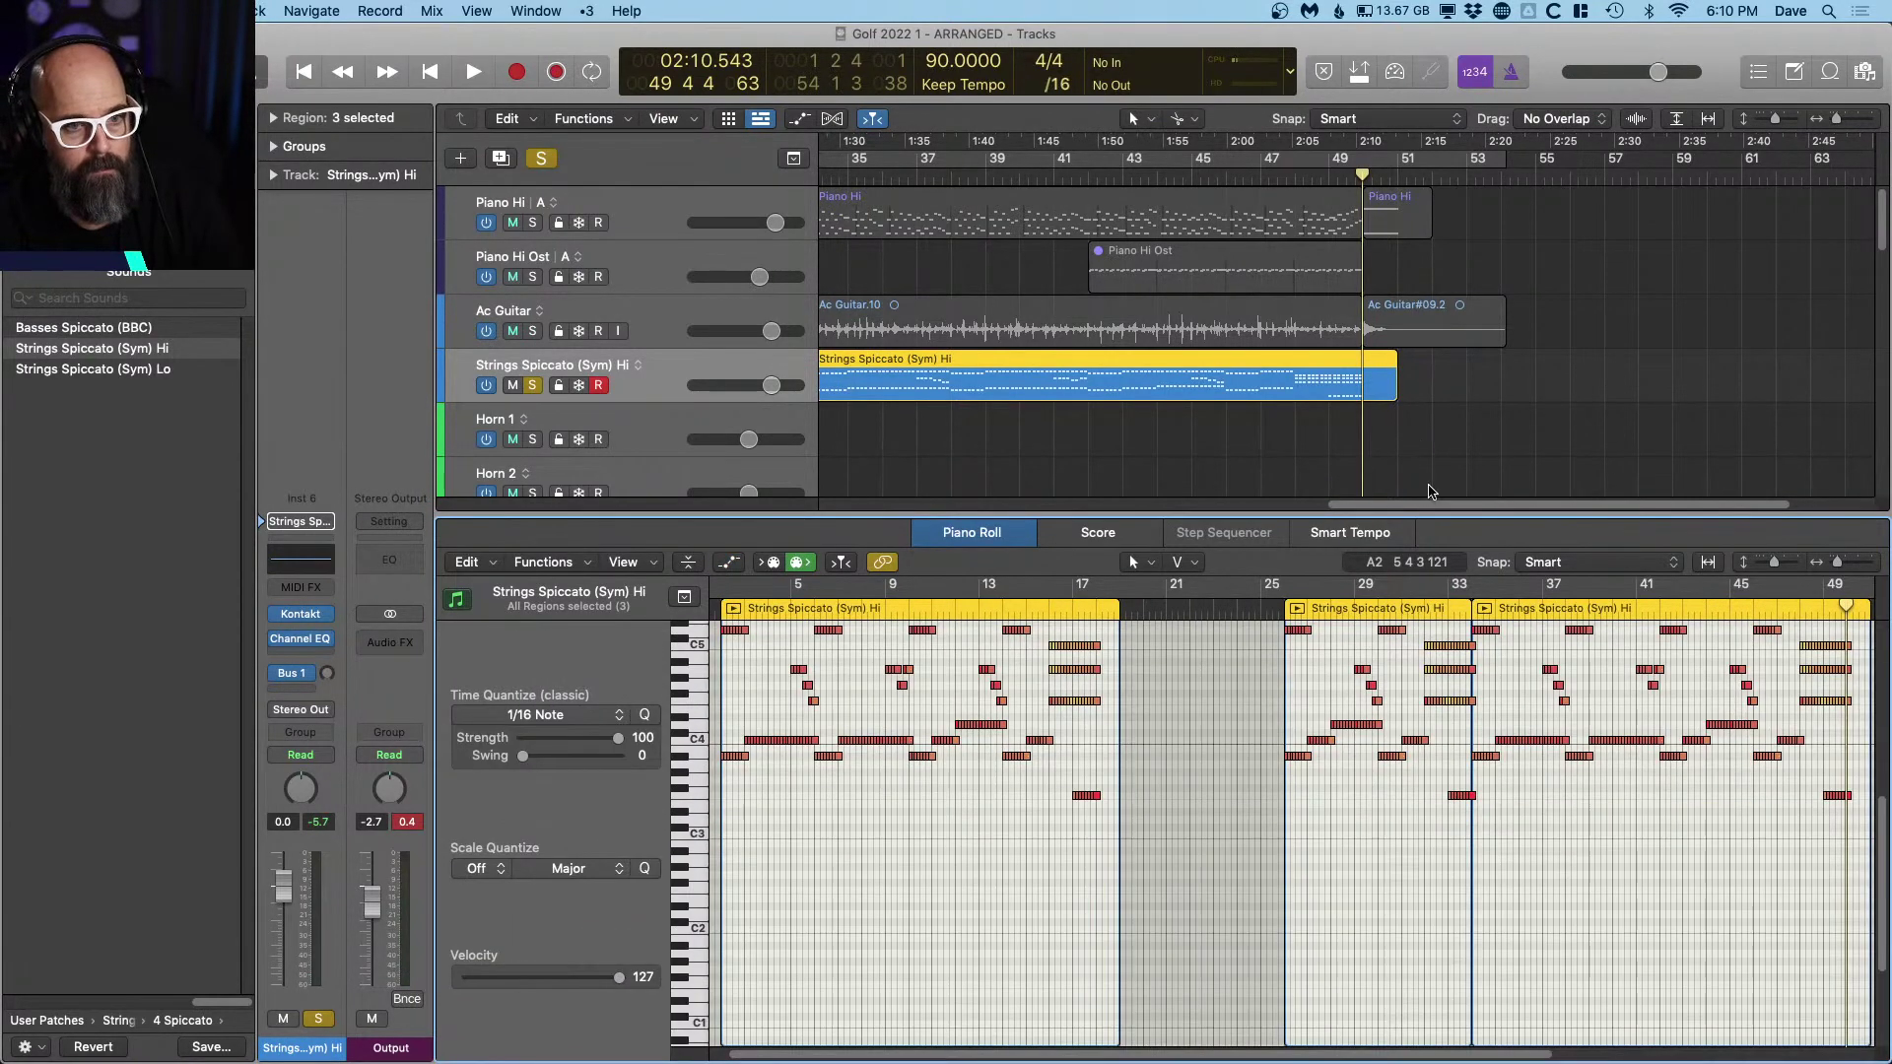
Step: Copy the last four-note strings chord of bar 49 to the downbeat of bar 50 and play the soloed ending
scroll(1622, 800, "down", 2)
scroll(1622, 800, "right", 6)
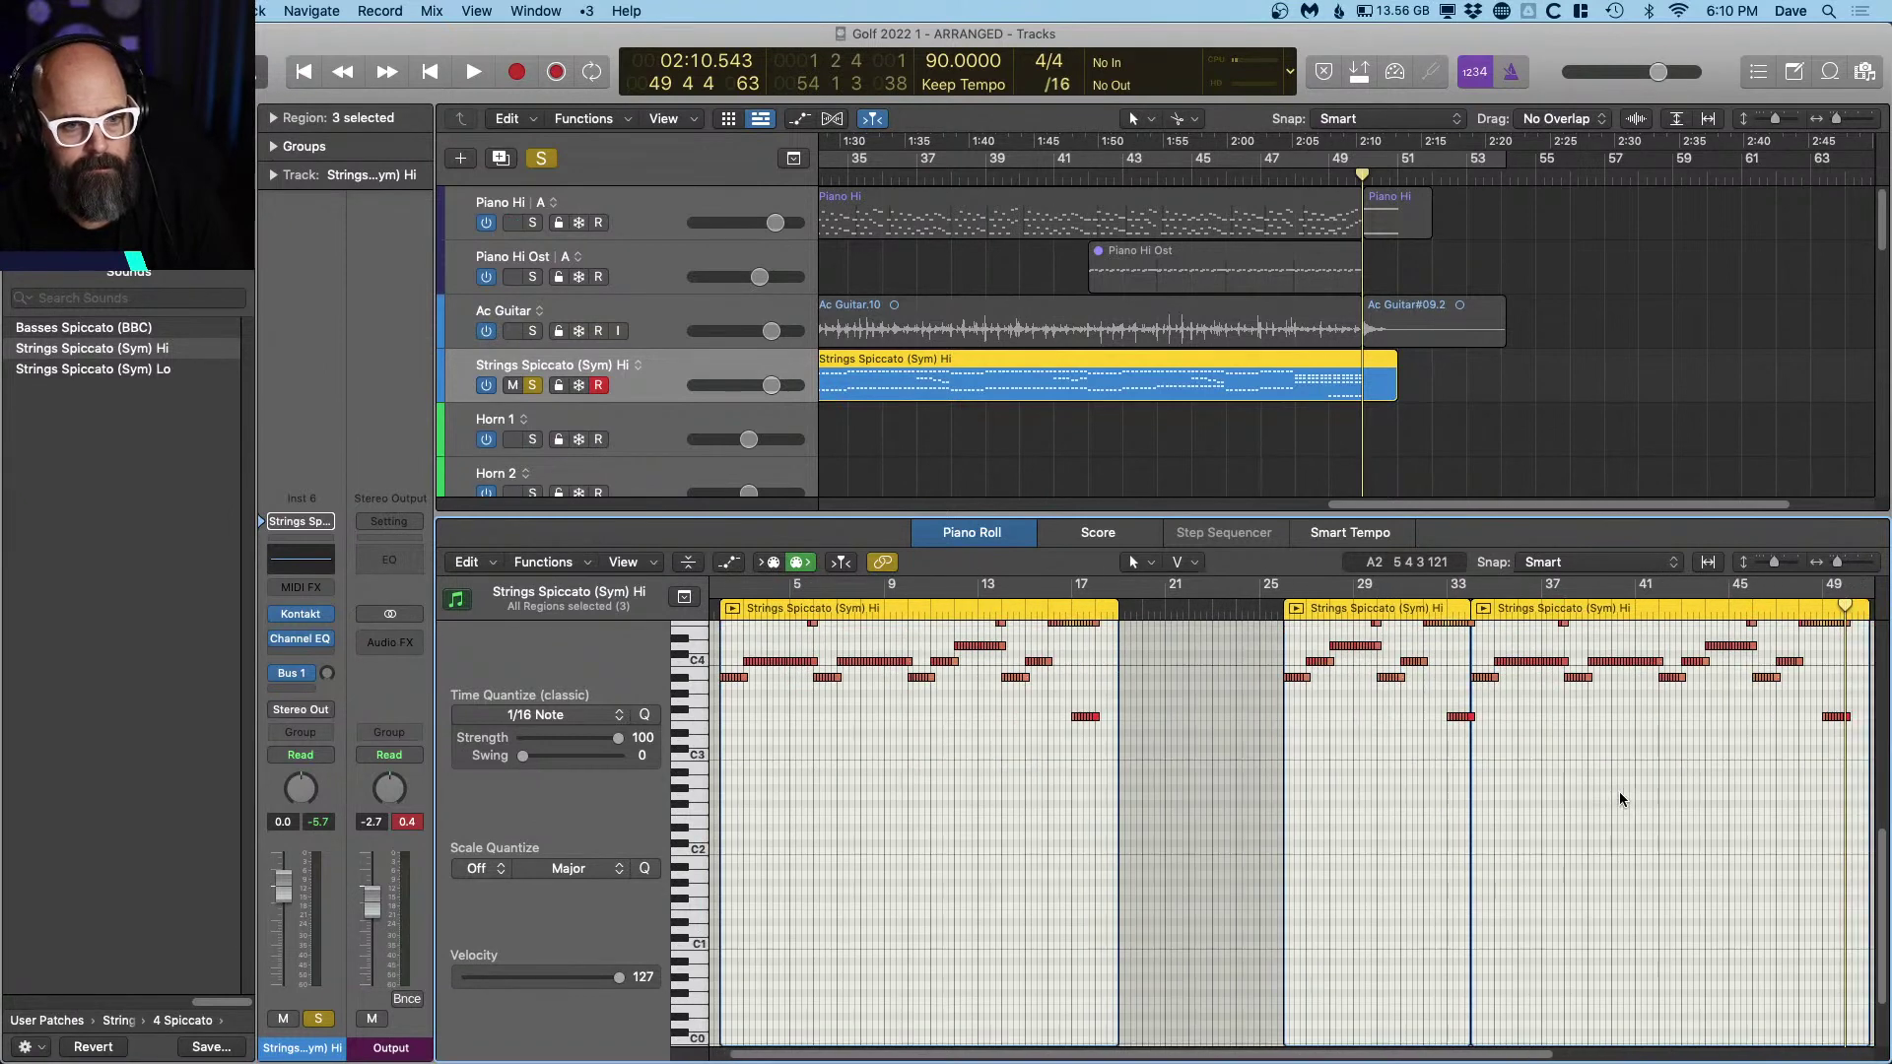
scroll(1622, 800, "up", 2)
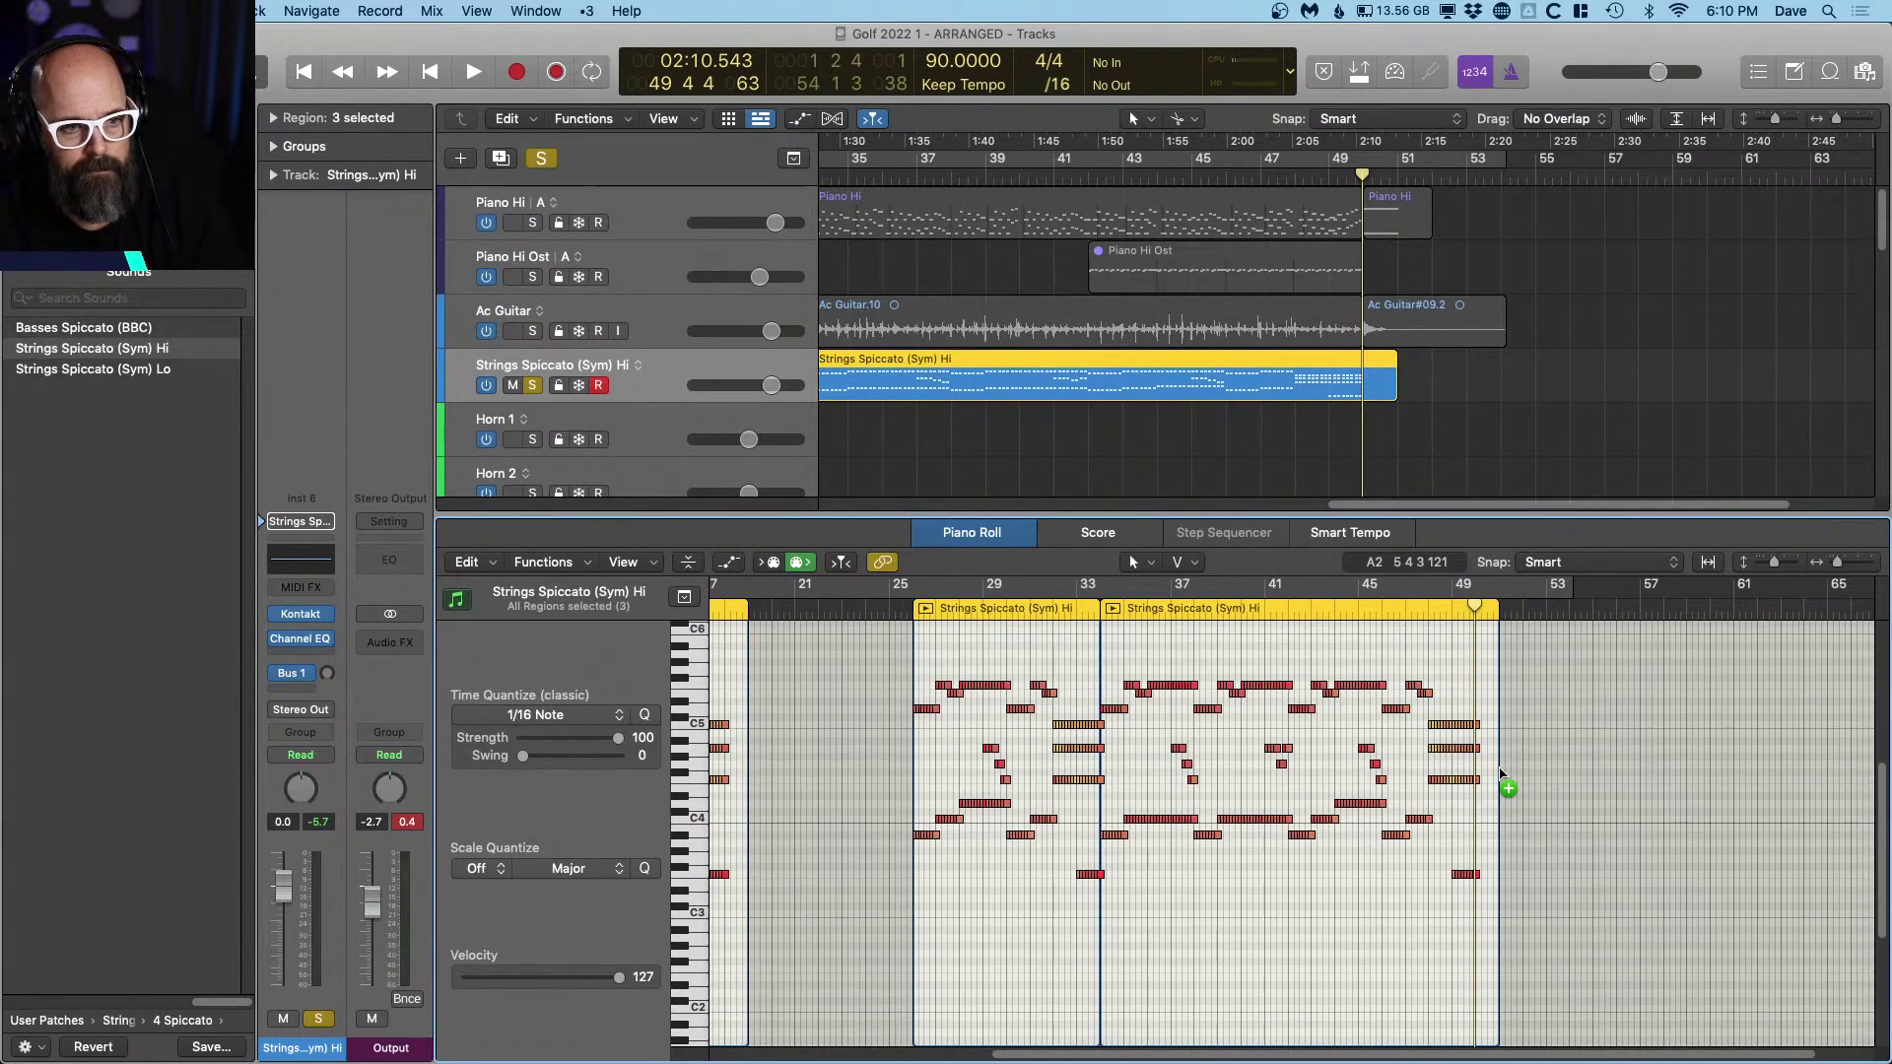
left_click_drag(1500, 773, 1469, 800)
key("super+Right")
key("super+Right")
left_click_drag(1470, 645, 1483, 647)
key("space")
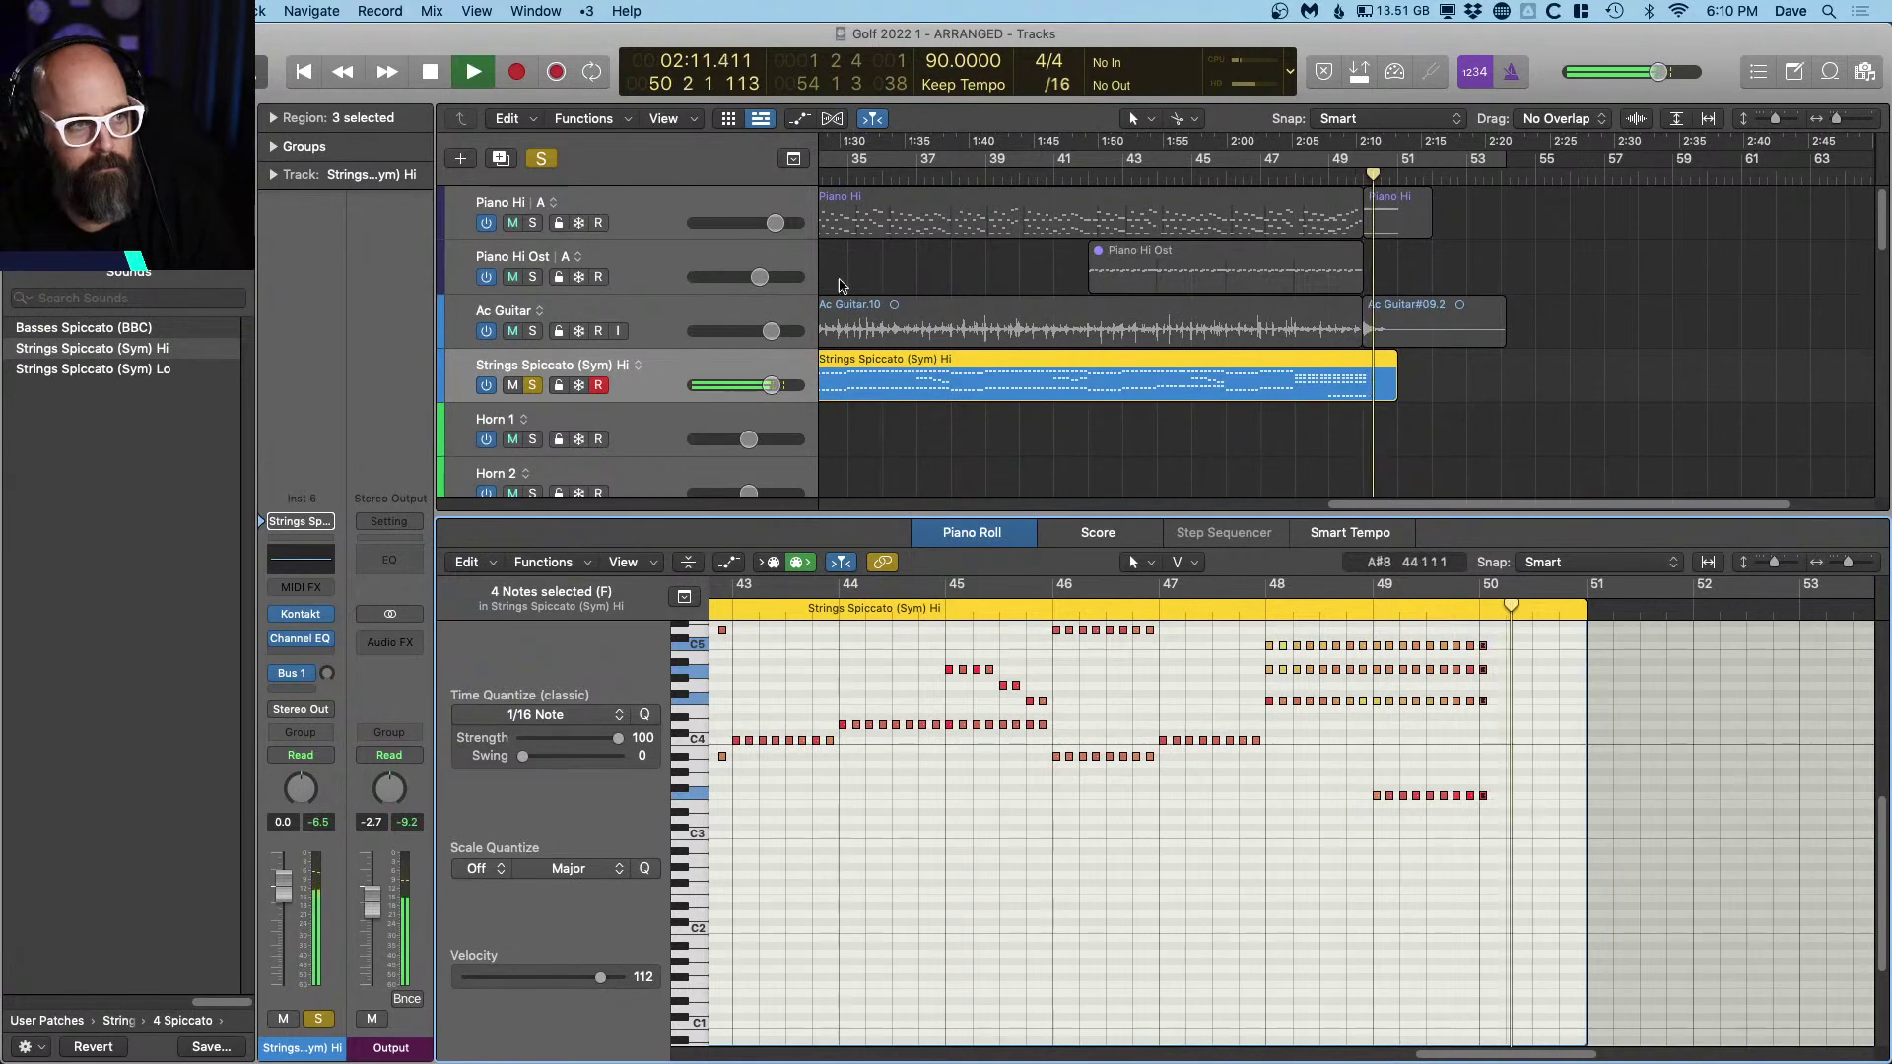
Step: Freeze the Strings Spiccato (Sym) Hi track again and close the Piano Roll
left_click(578, 386)
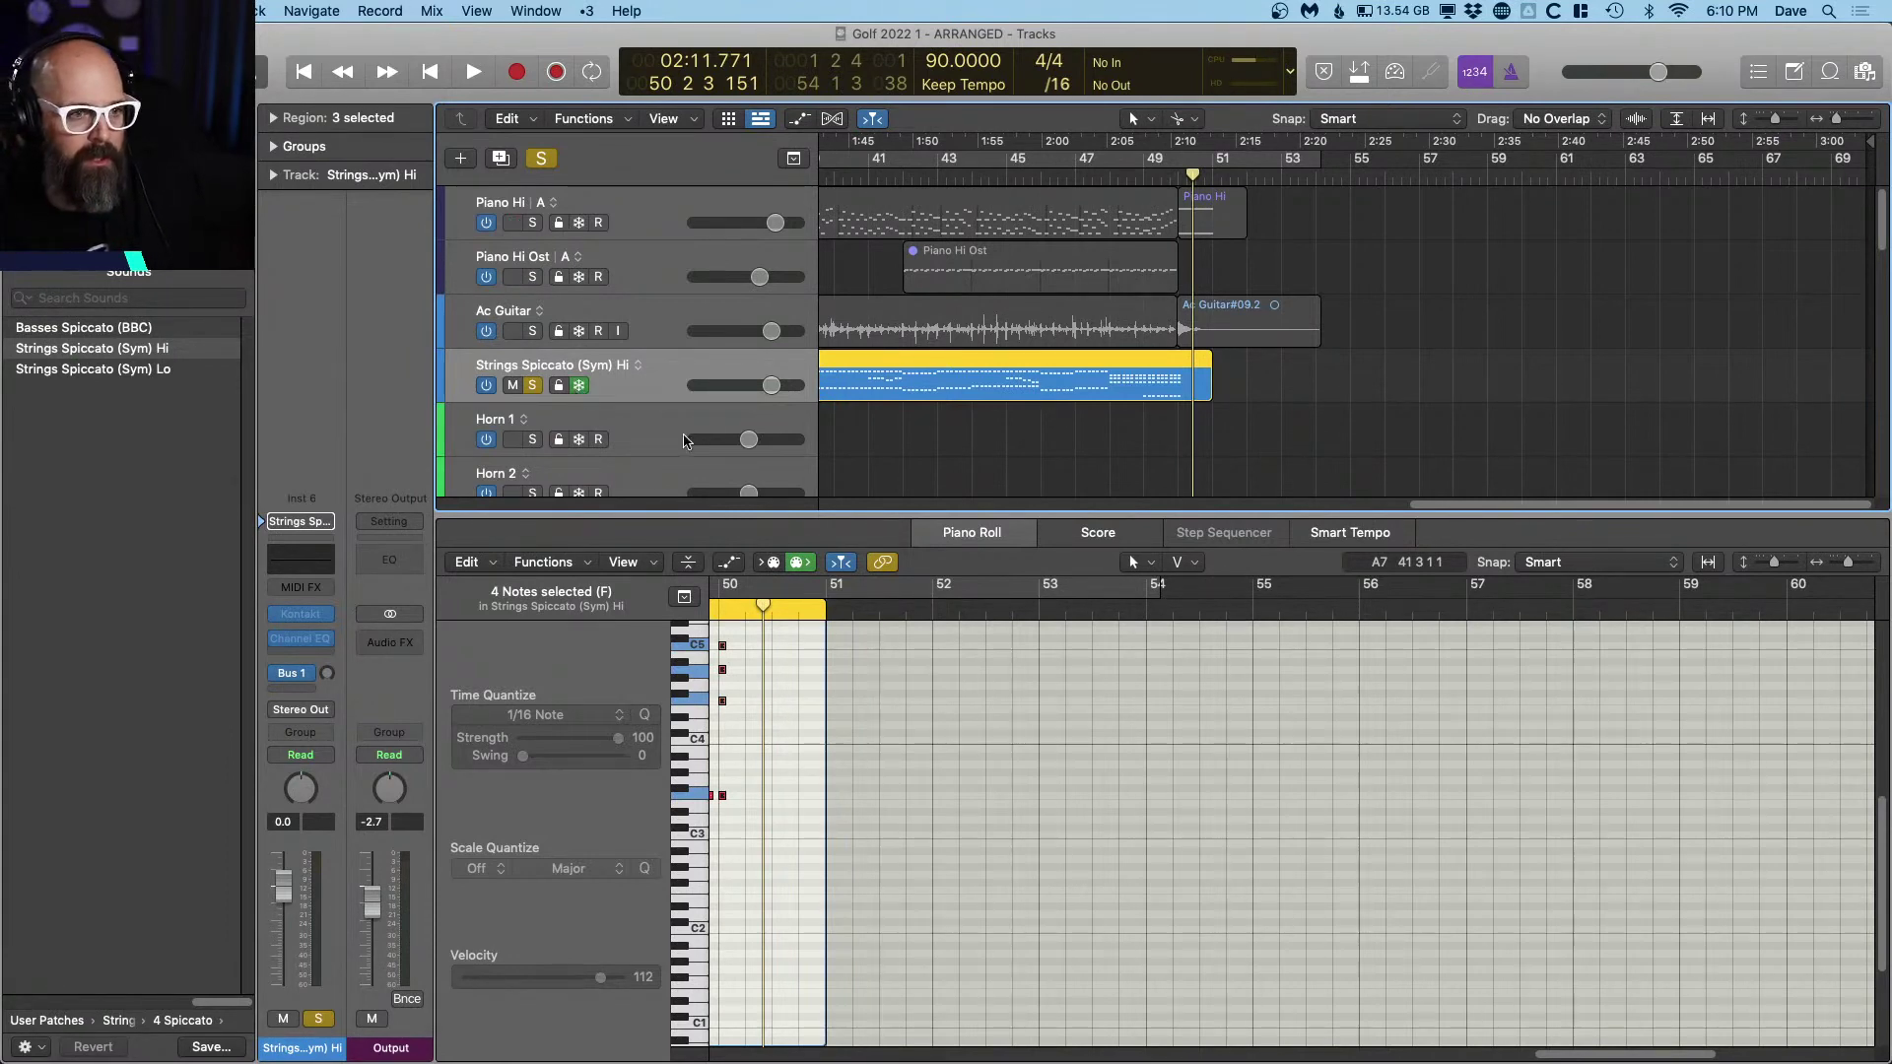
key("e")
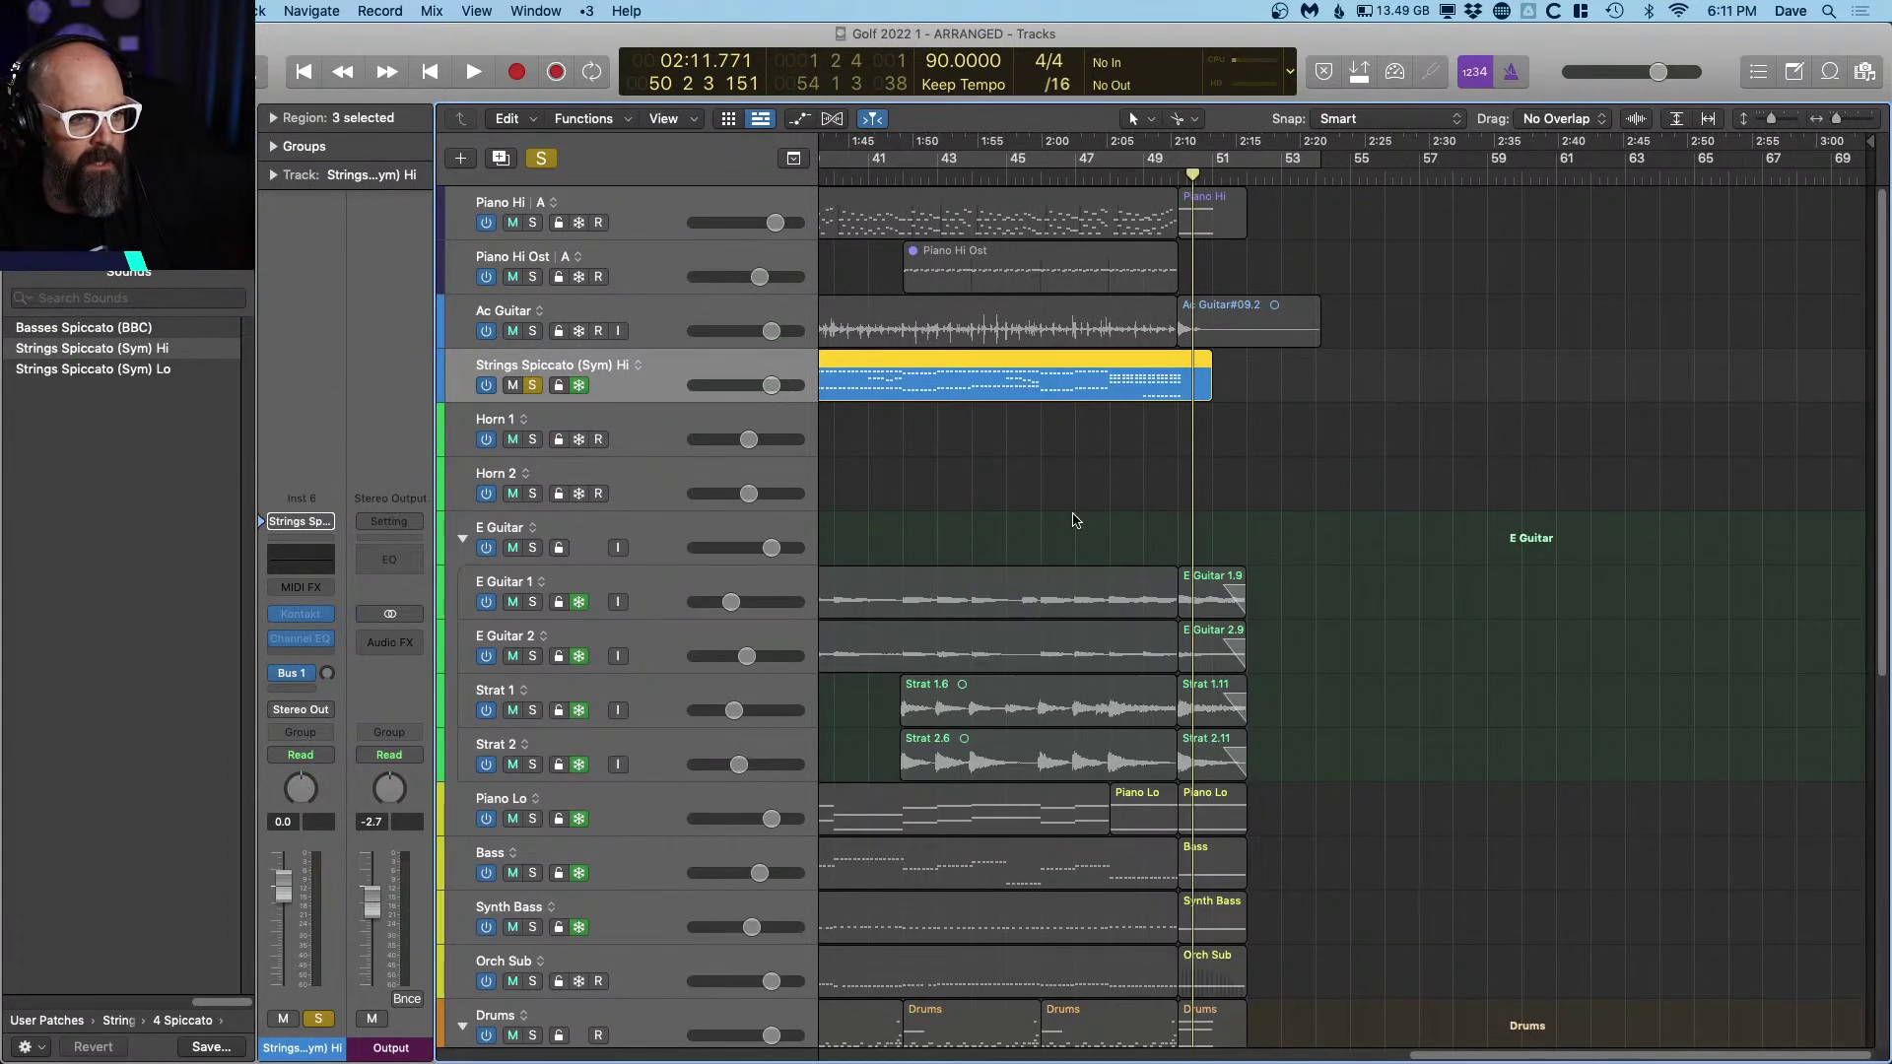
scroll(1278, 709, "down", 5)
scroll(1263, 736, "down", 3)
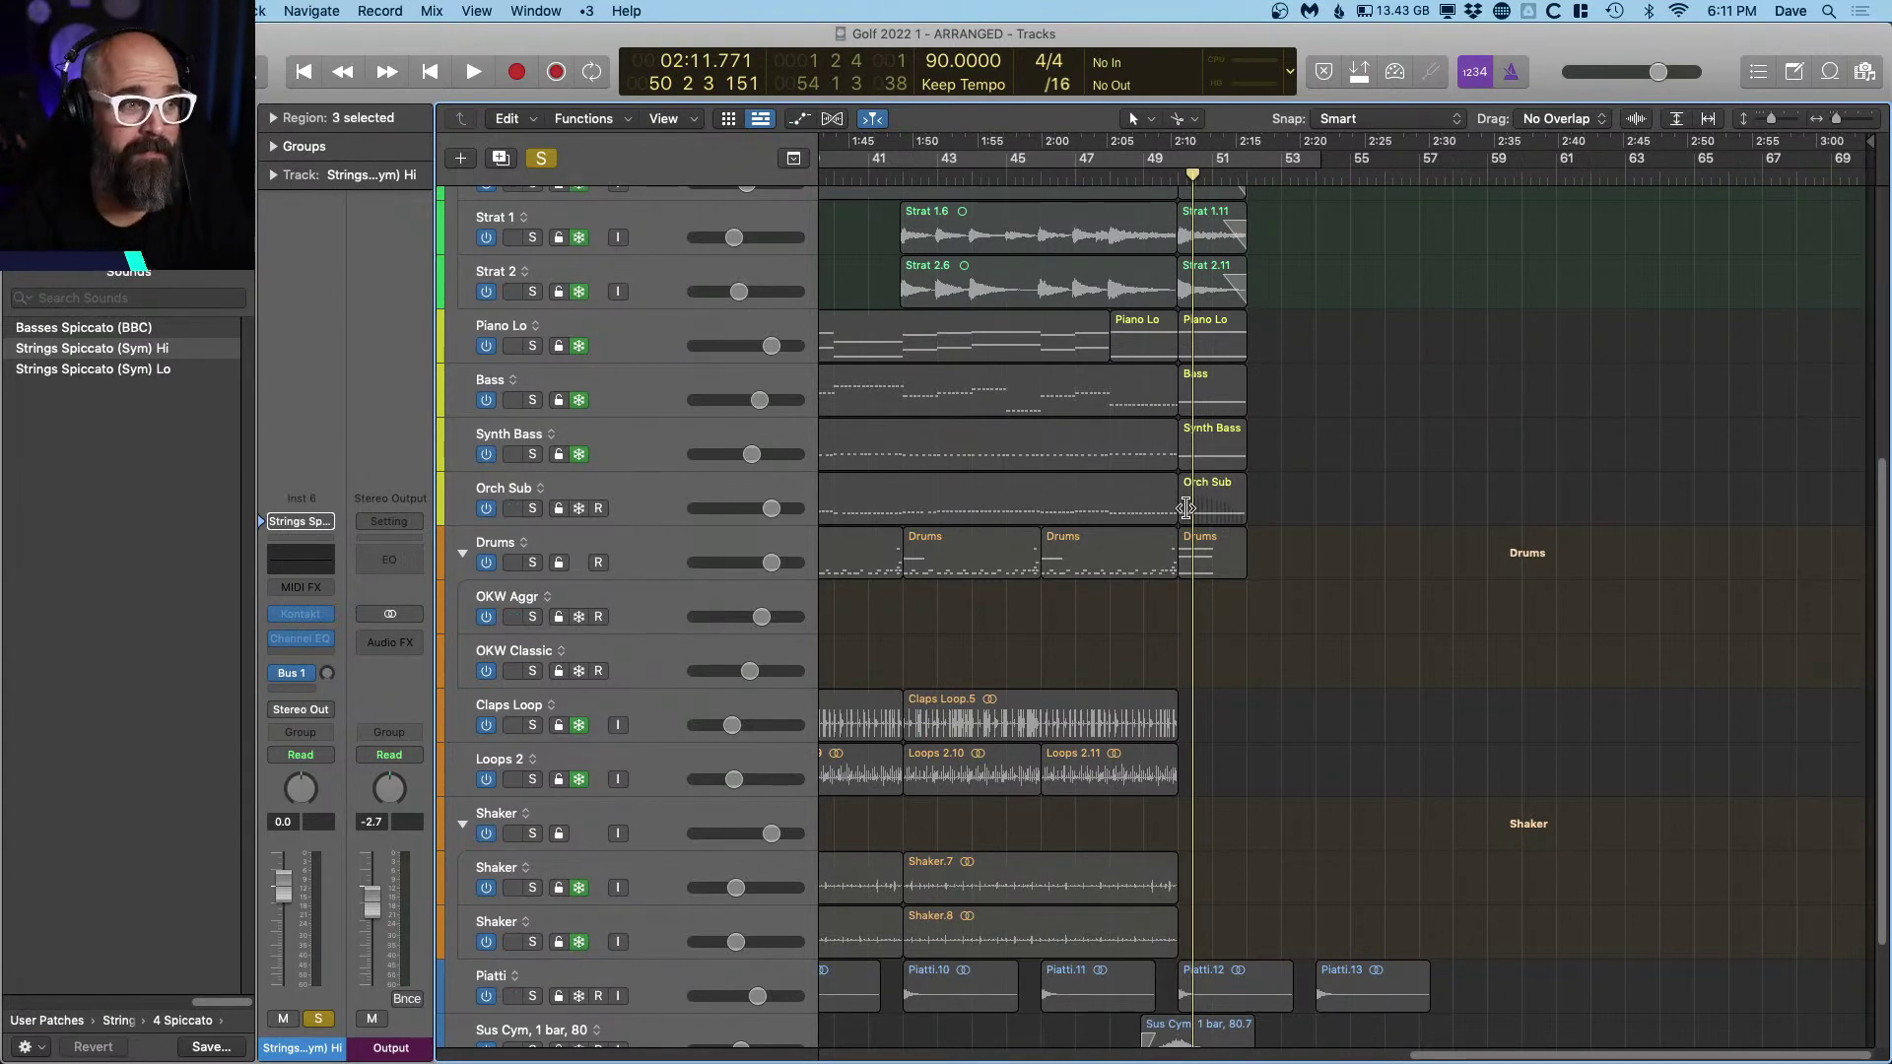
Step: Turn off solo and play the ending with all tracks
left_click(537, 157)
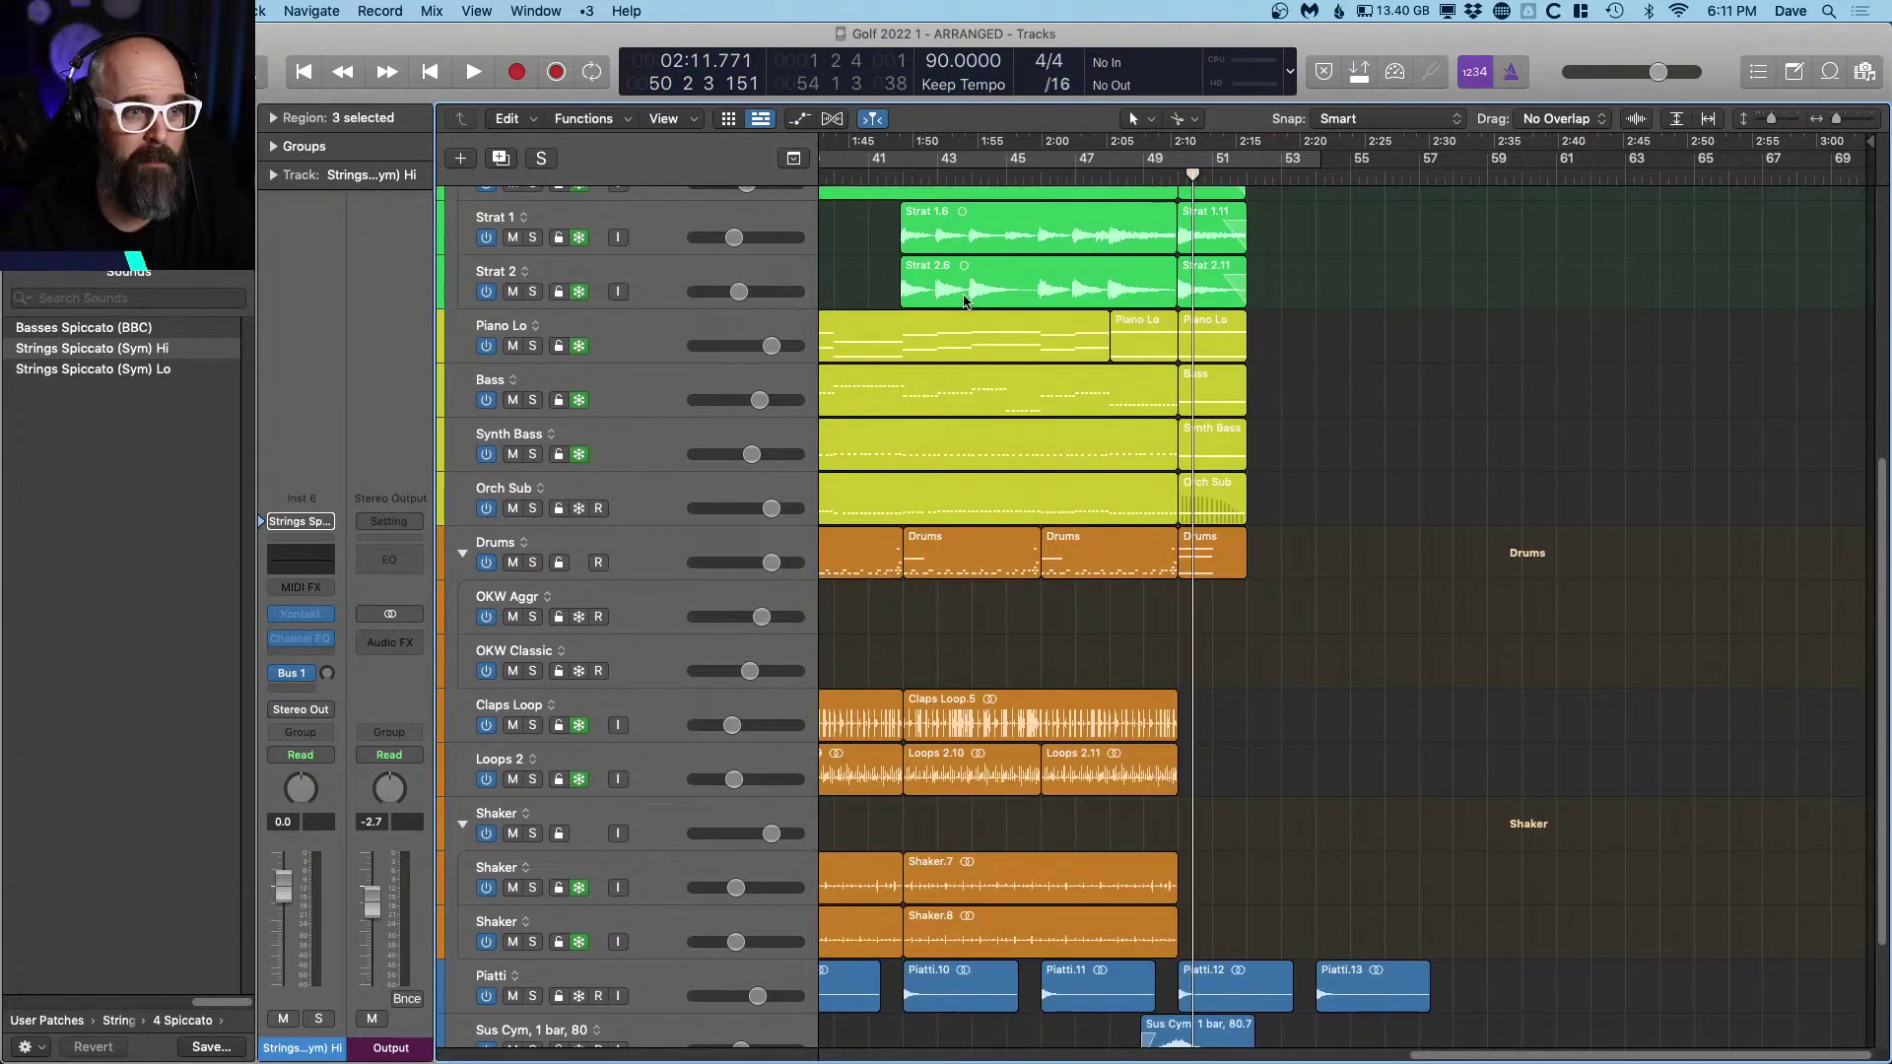
key("space")
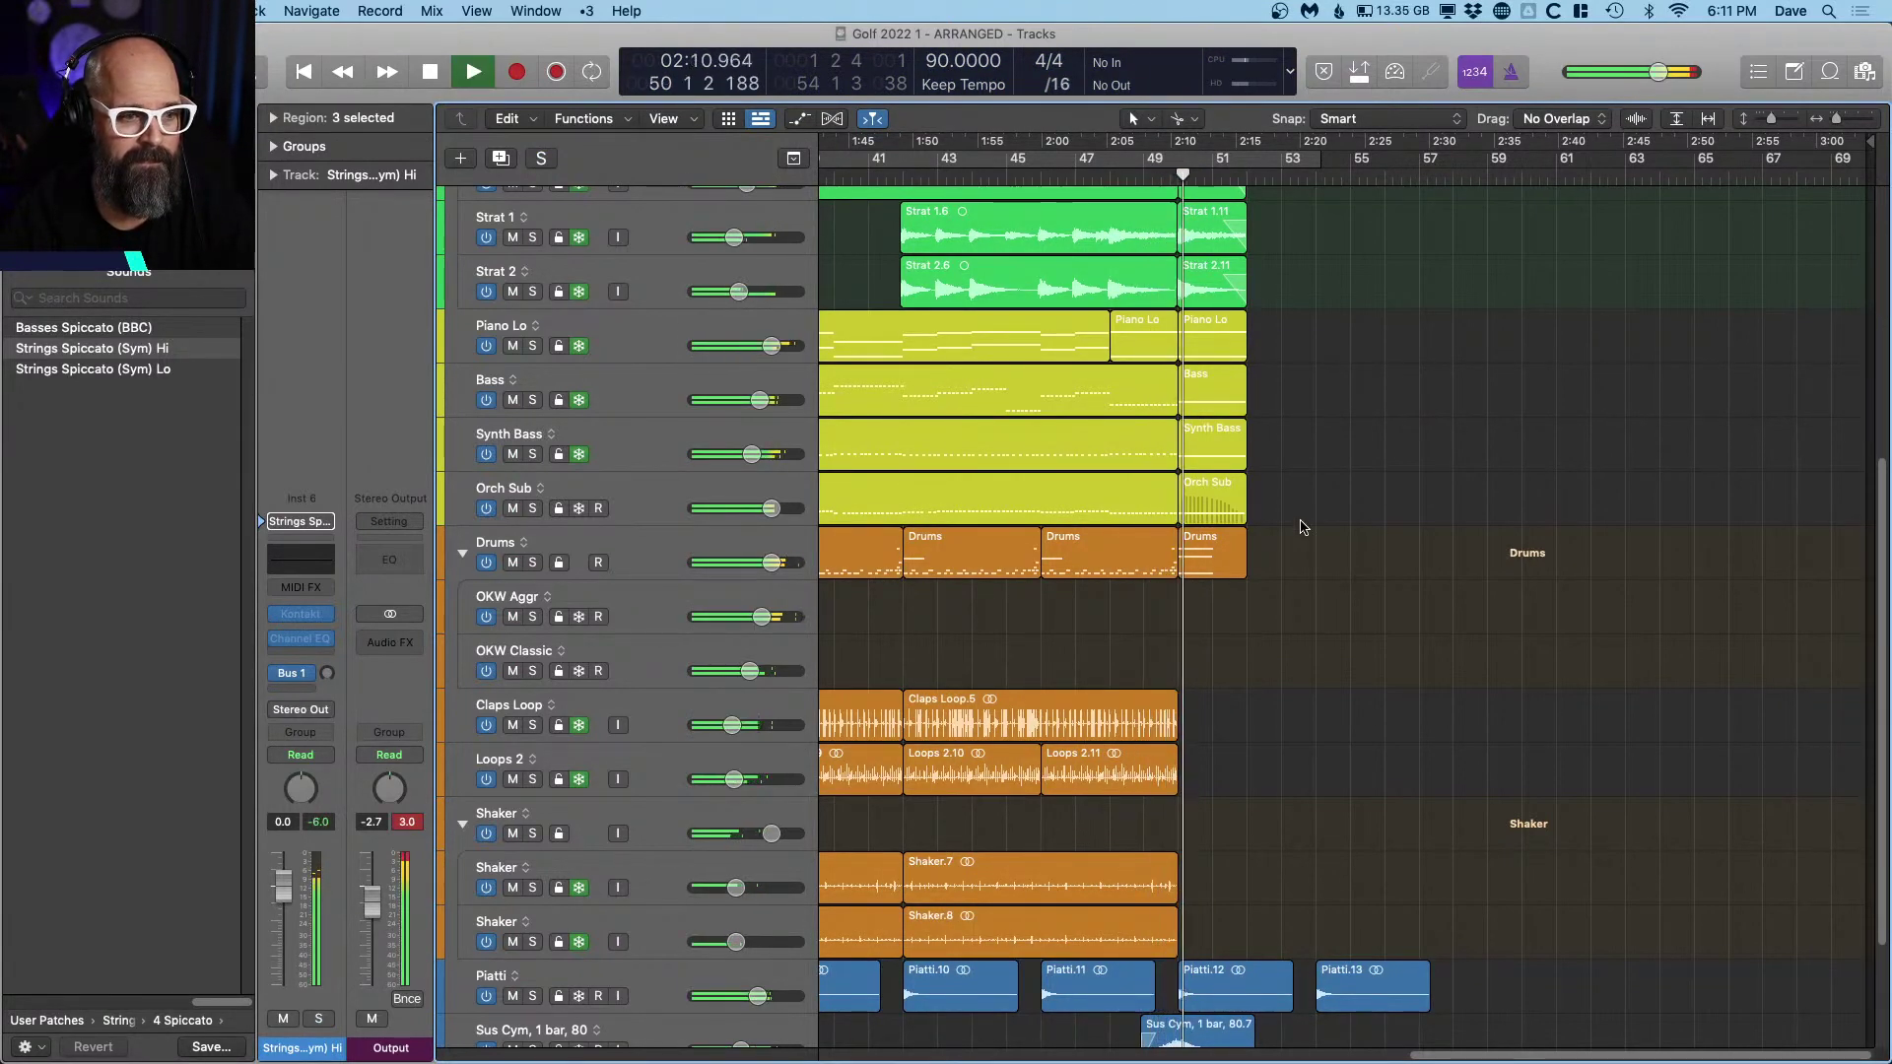
key("super+Left")
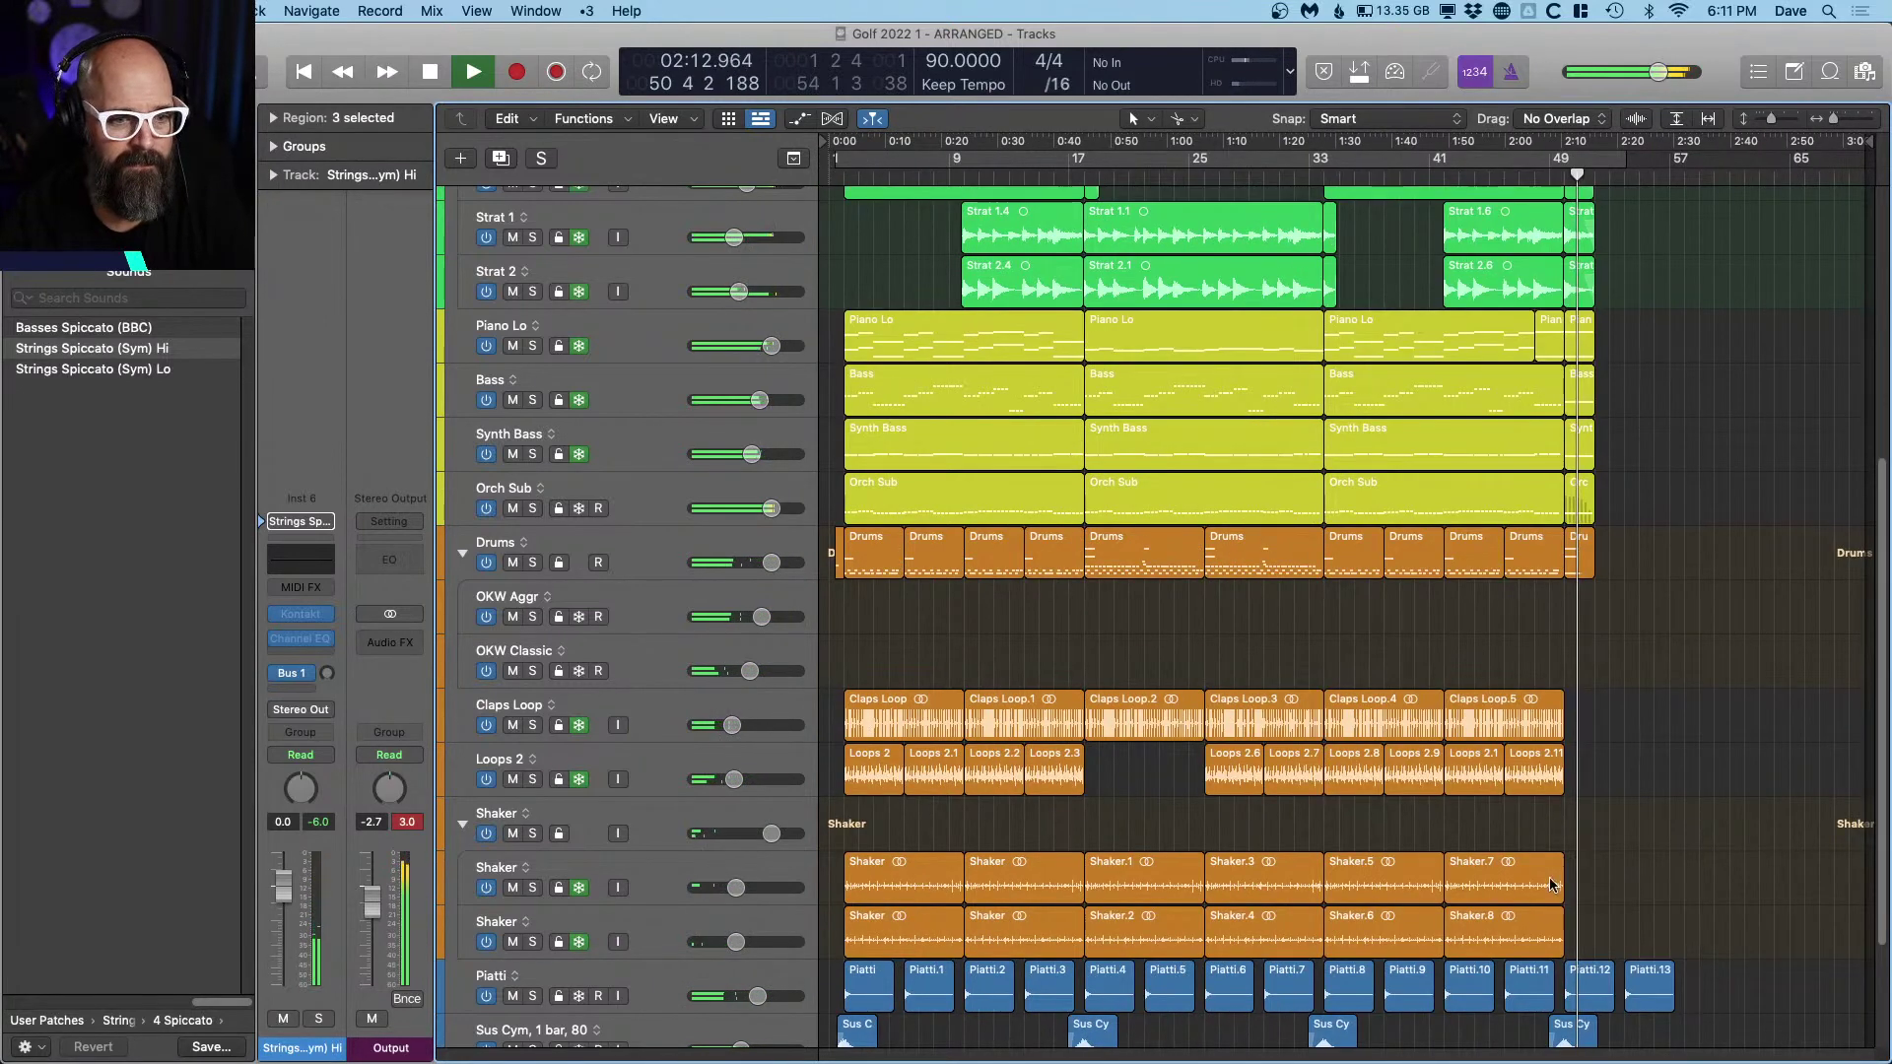
Step: Delete the surplus last region, Piatti.13, from the Piatti track and stop playback
left_click(1641, 983)
key("Delete")
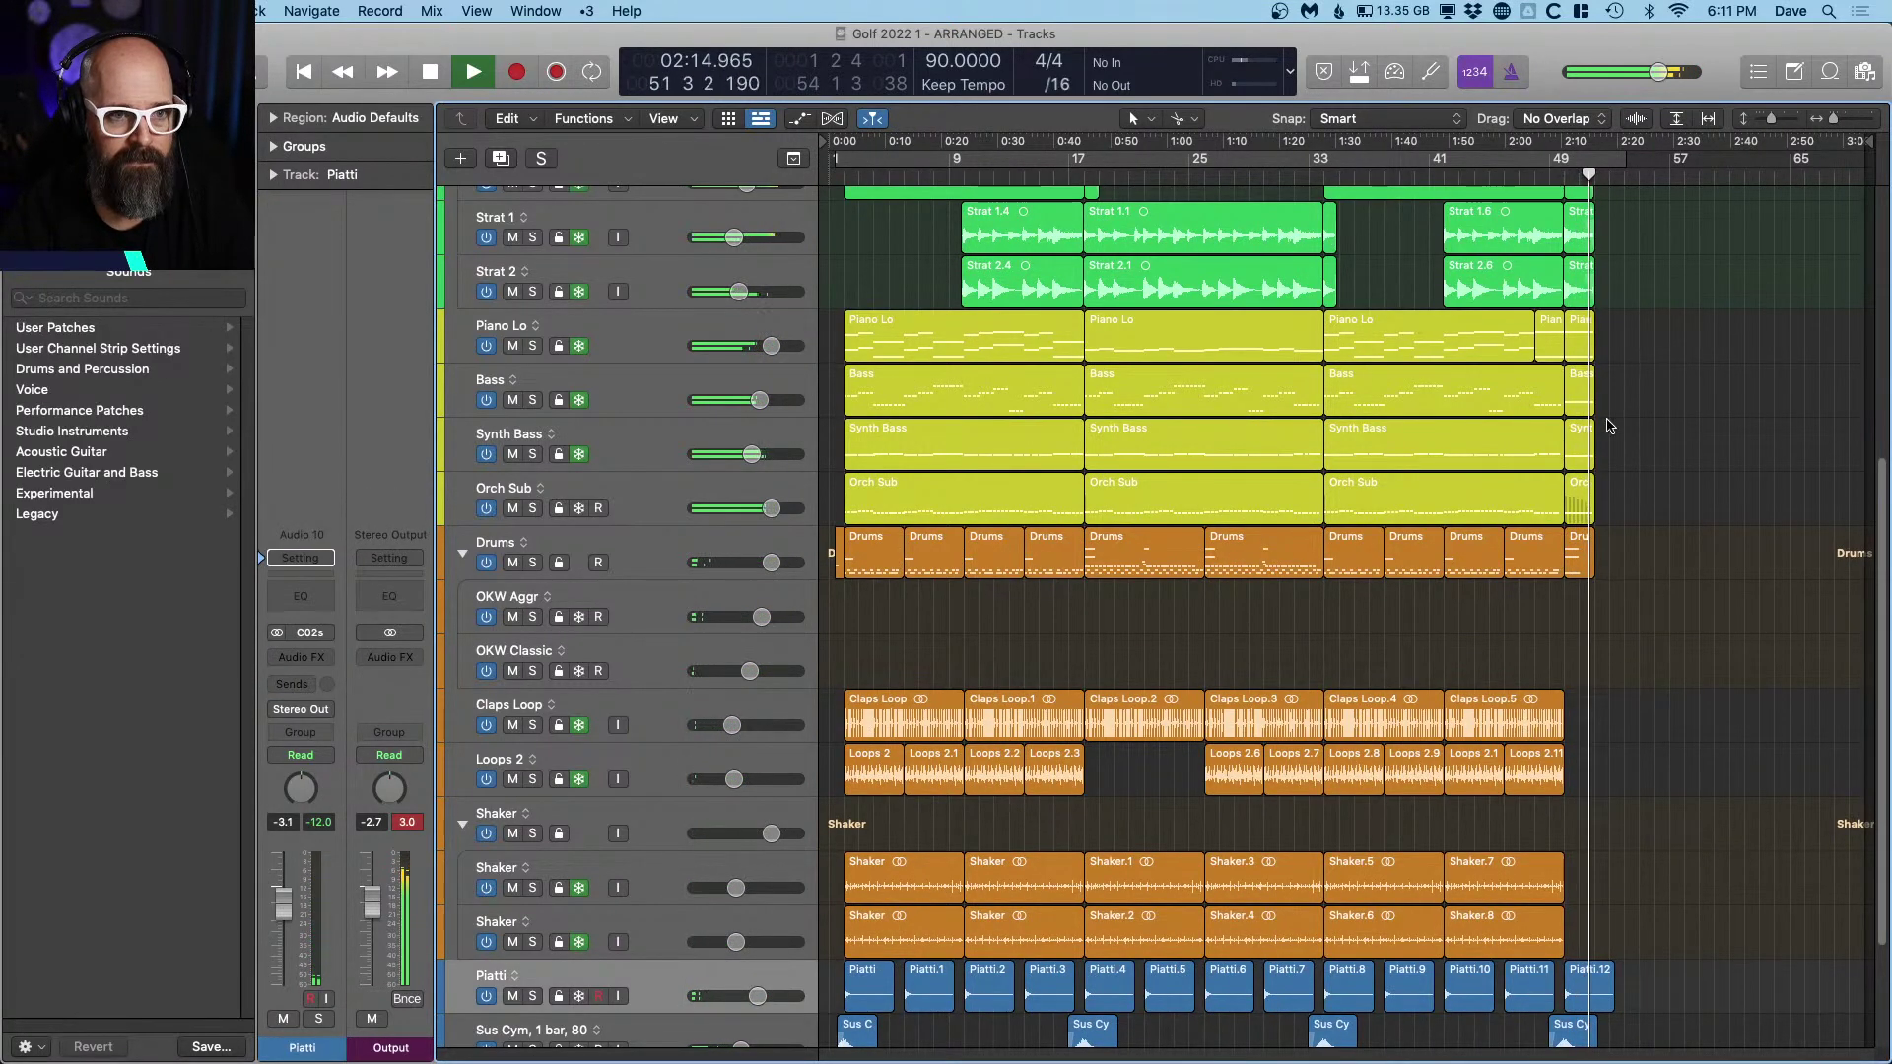
key("space")
left_click(1582, 228)
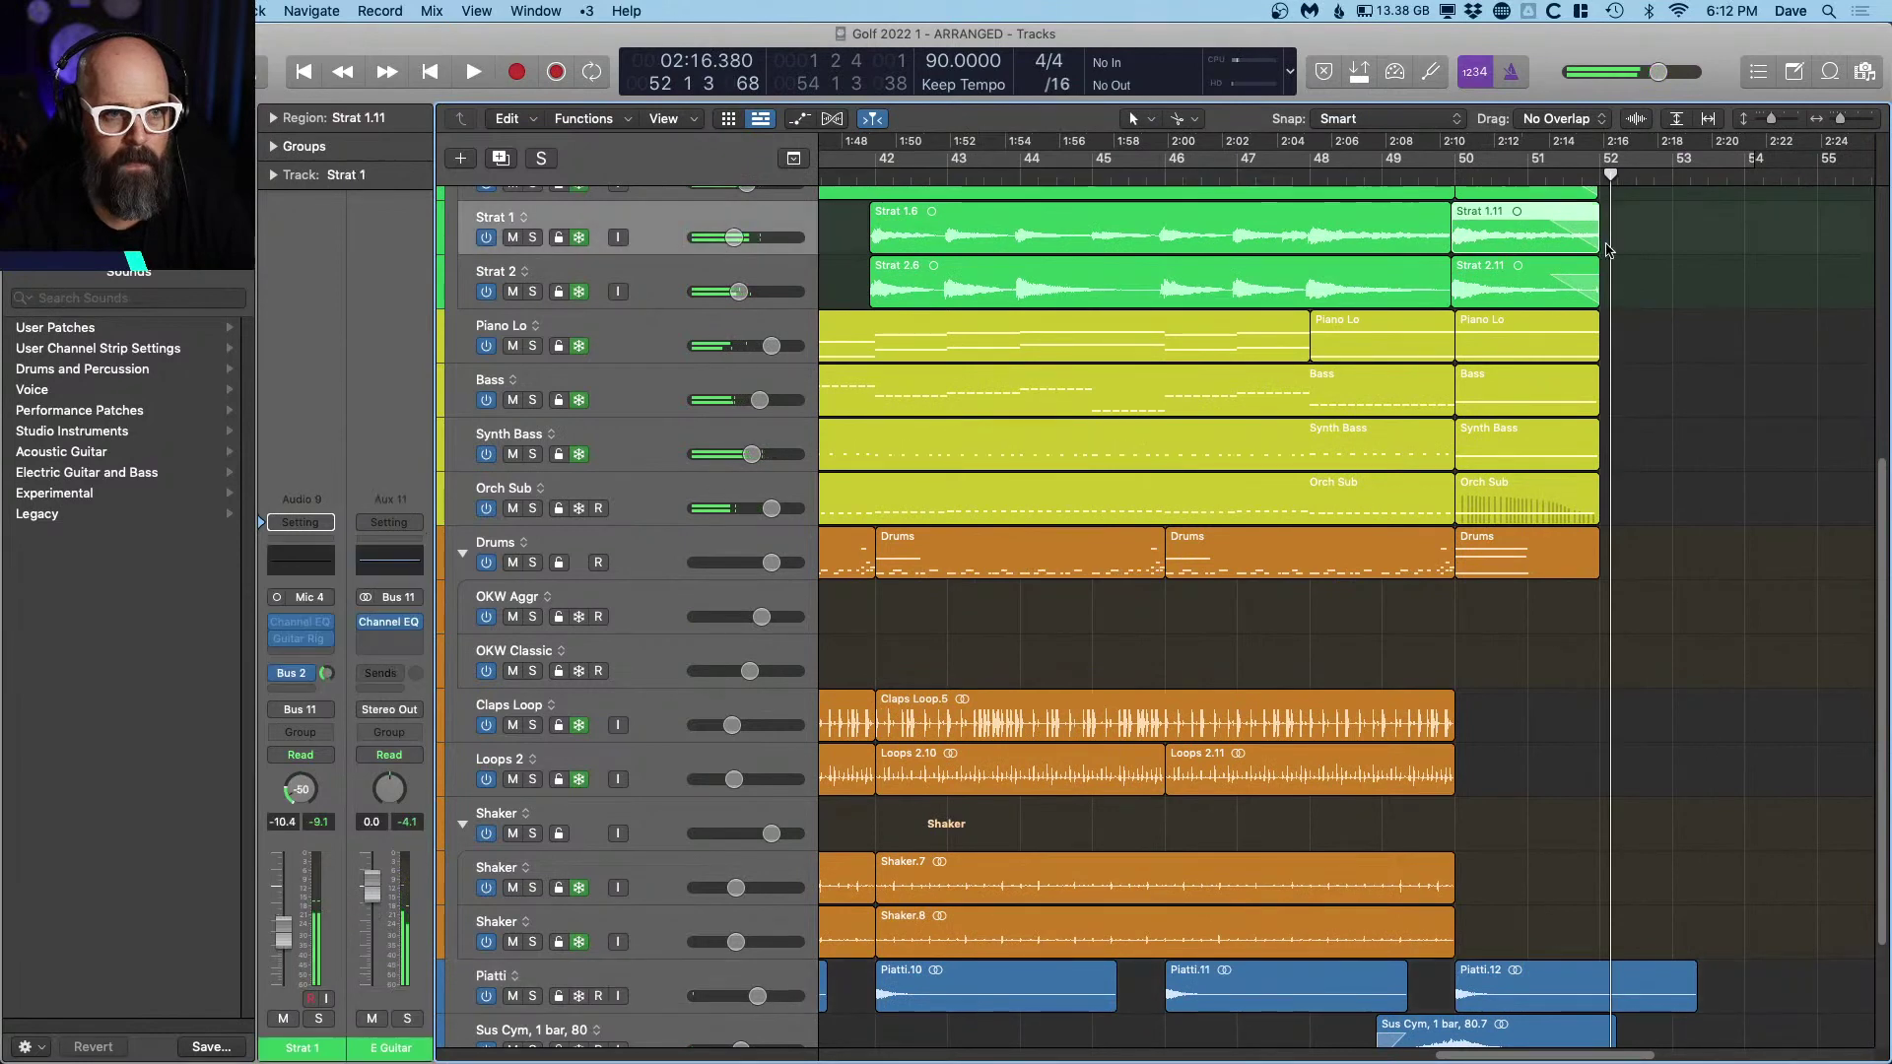
key("super+Right")
left_click_drag(1663, 404, 1458, 331)
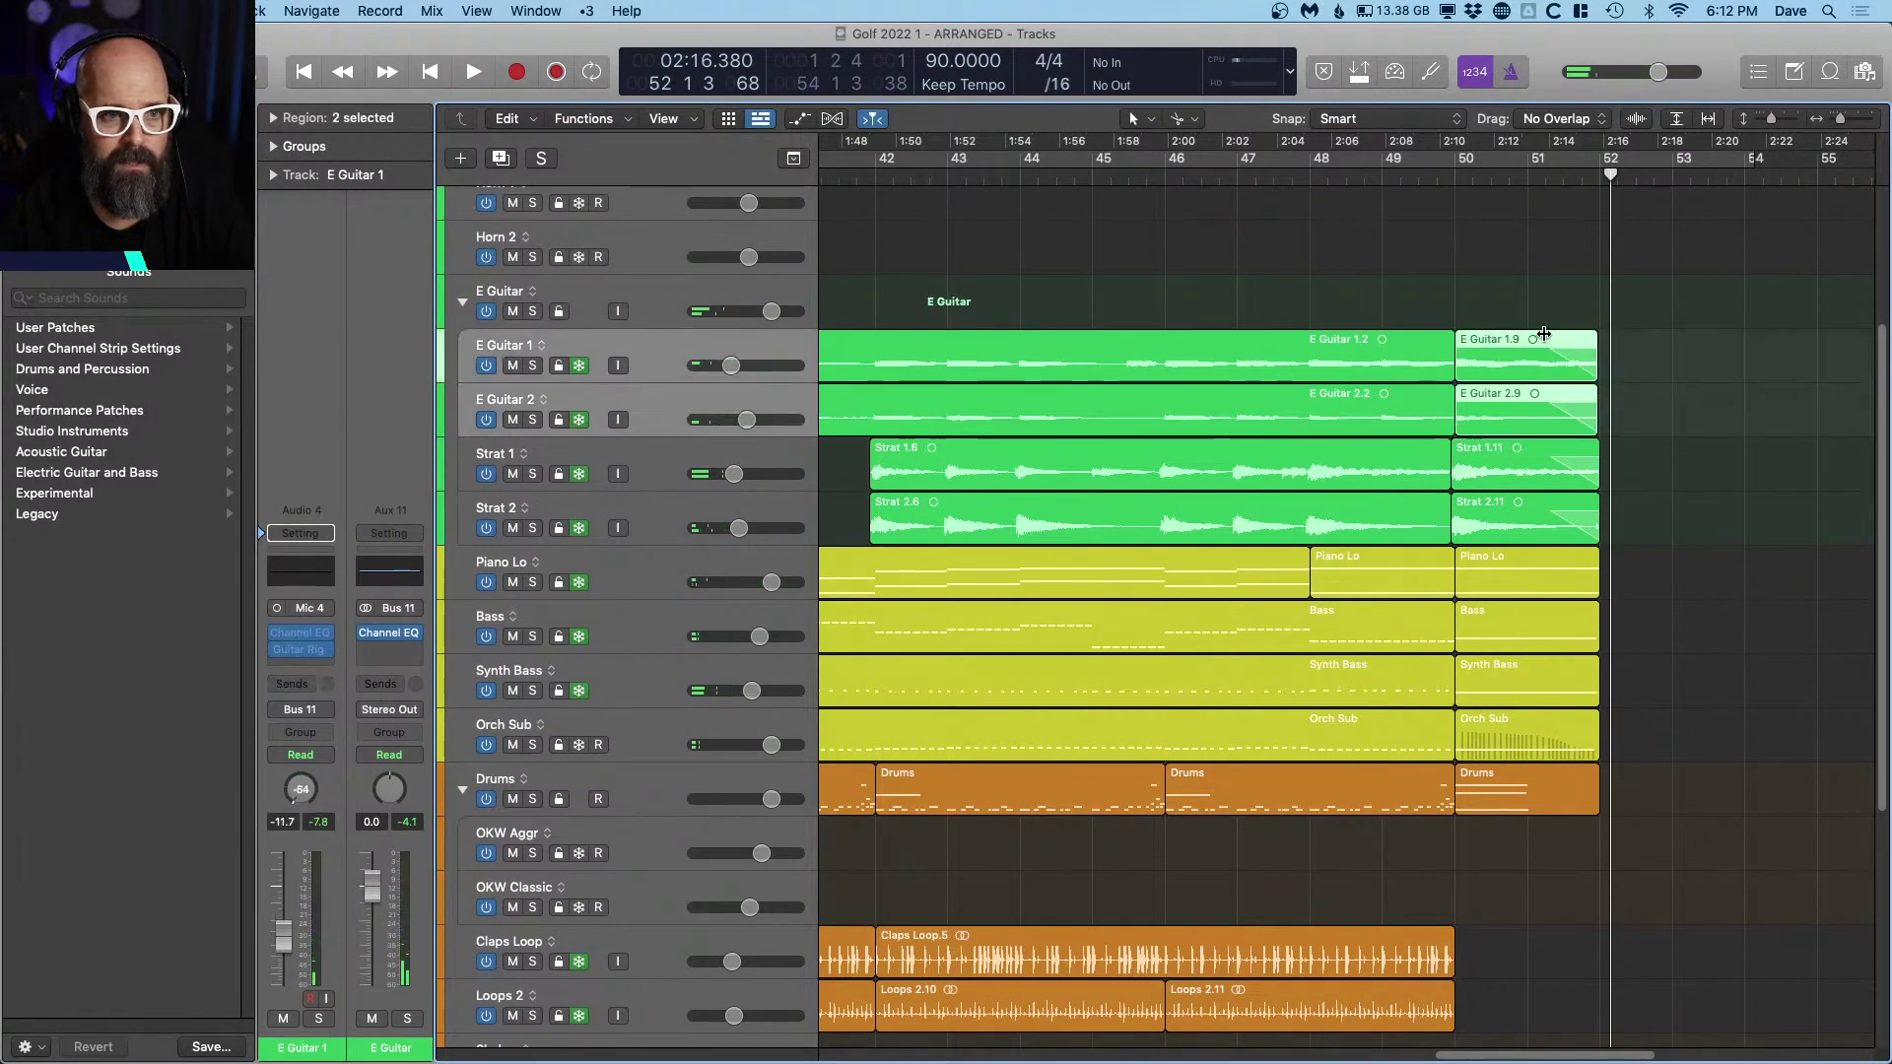
key("Delete")
left_click(983, 366)
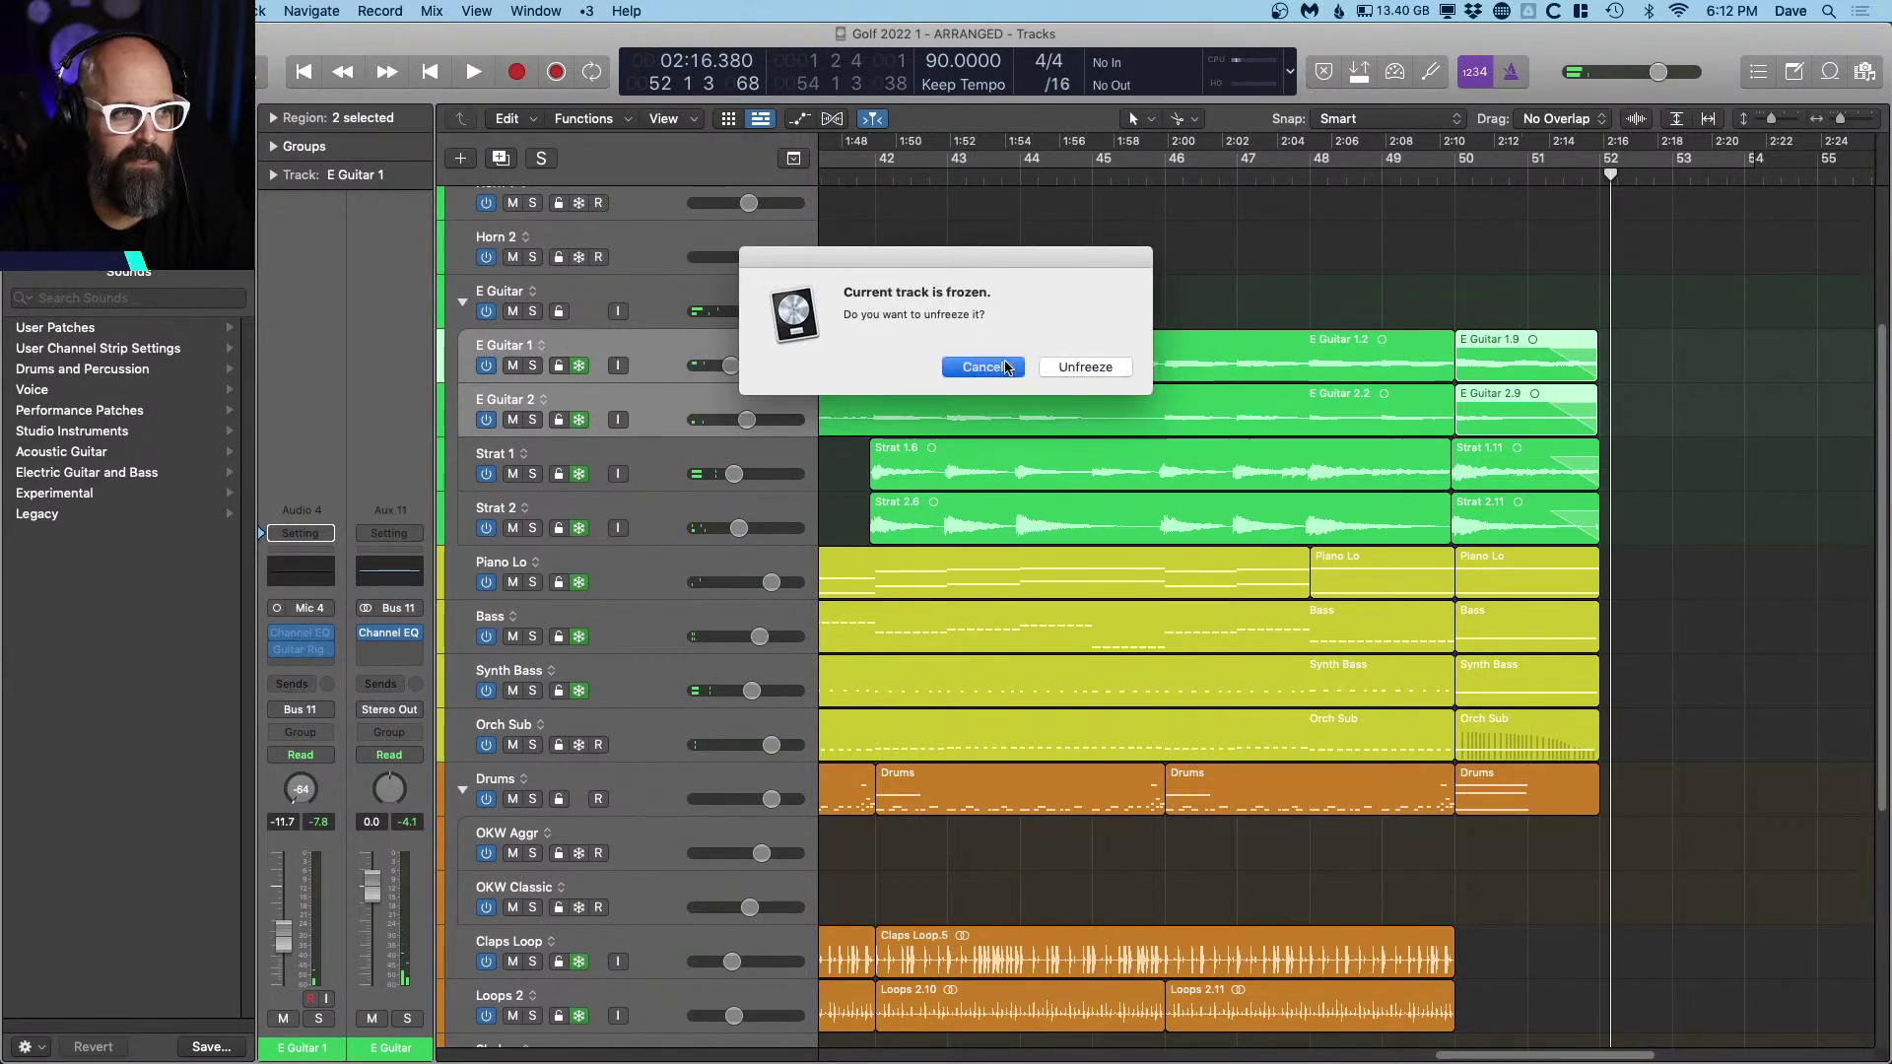
Step: Freeze the OKW Aggr and OKW Classic drum tracks and render the freeze by starting playback
left_click(579, 854)
left_click(580, 908)
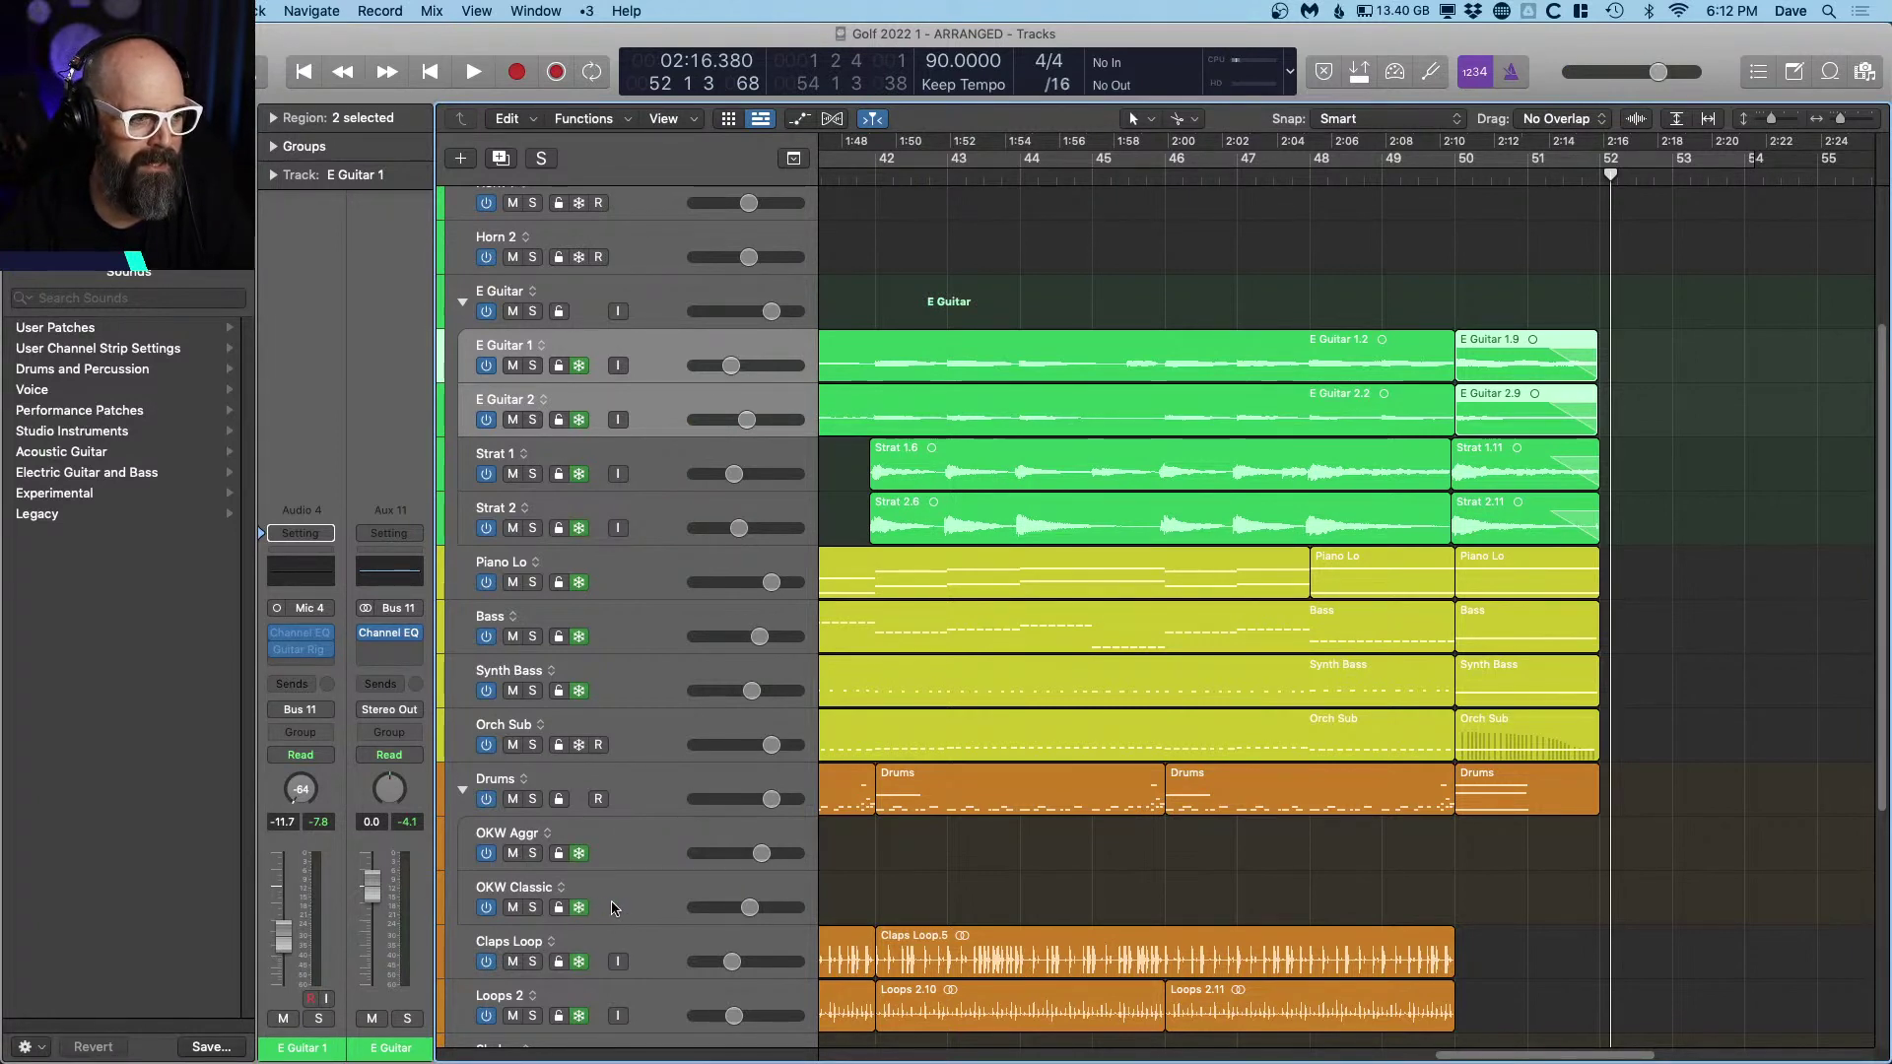
key("Return")
key("space")
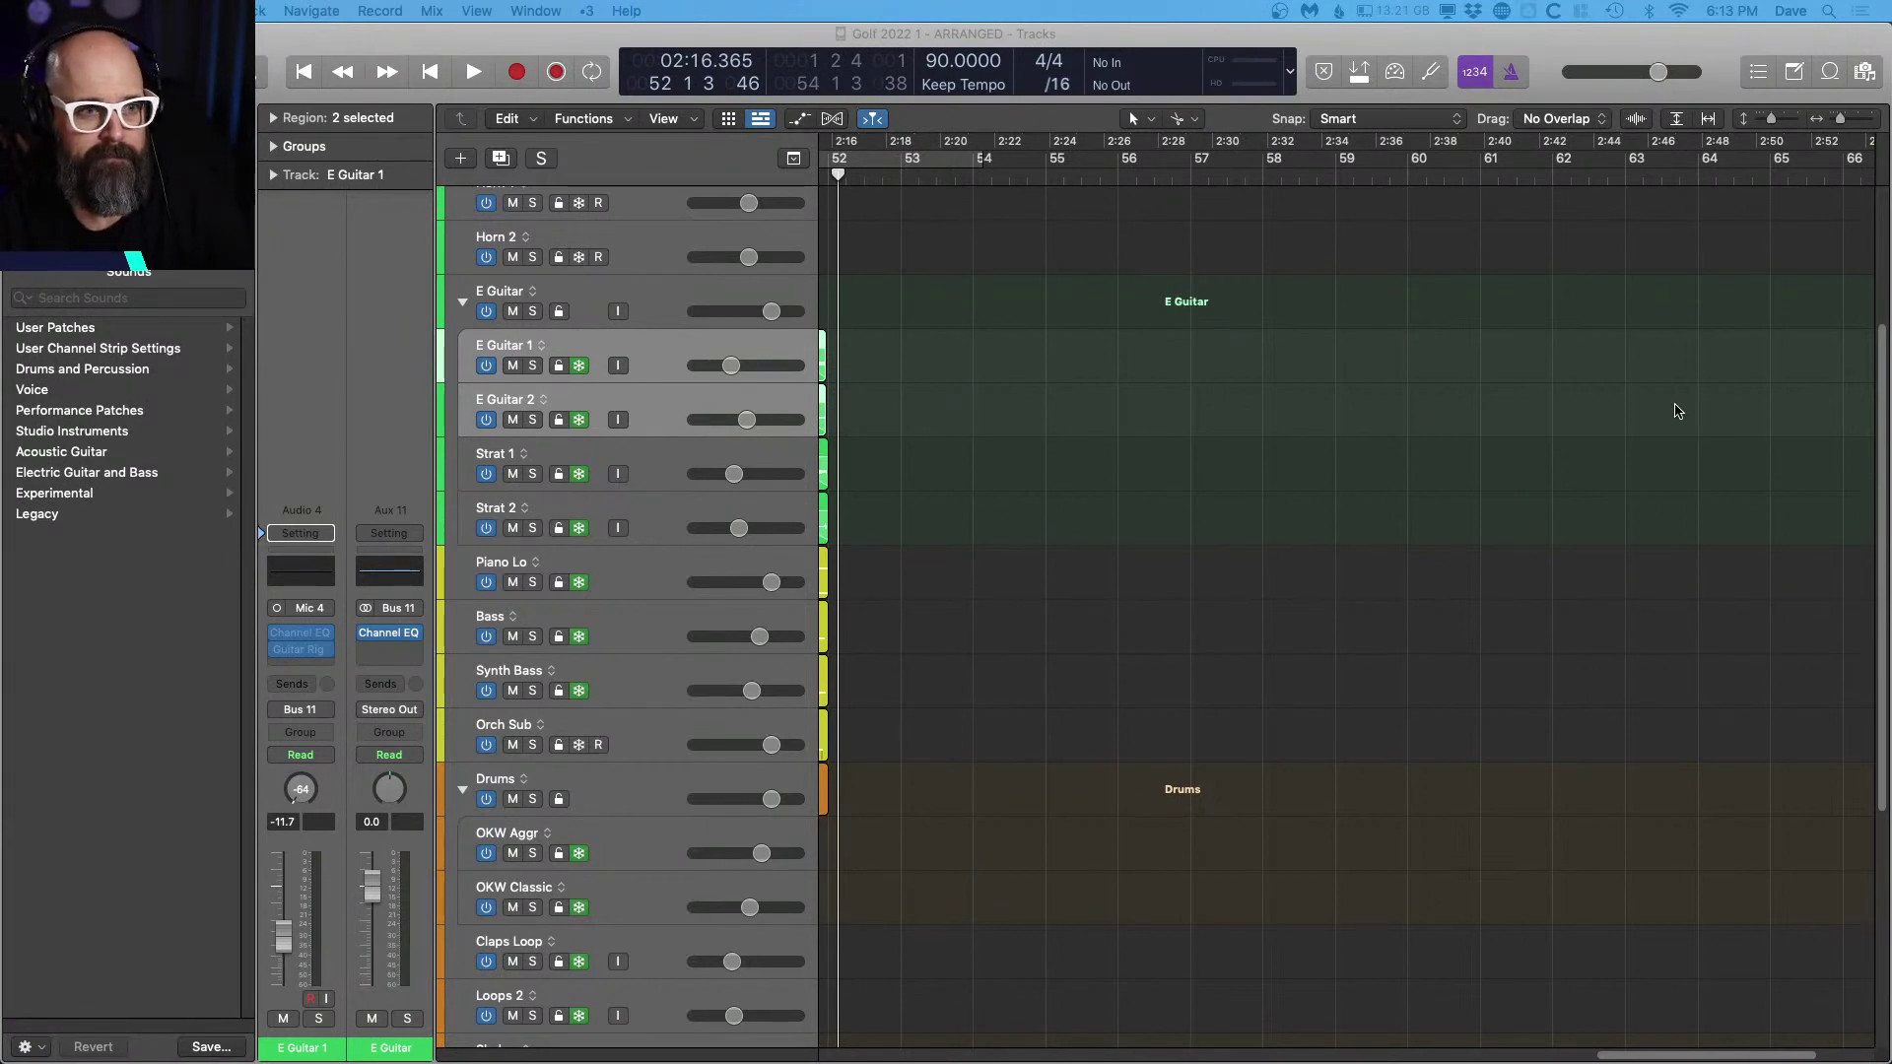
Step: Set the cycle range to span all regions of the arrangement and play it from the start
left_click(1563, 401)
key("Return")
key("super+Left")
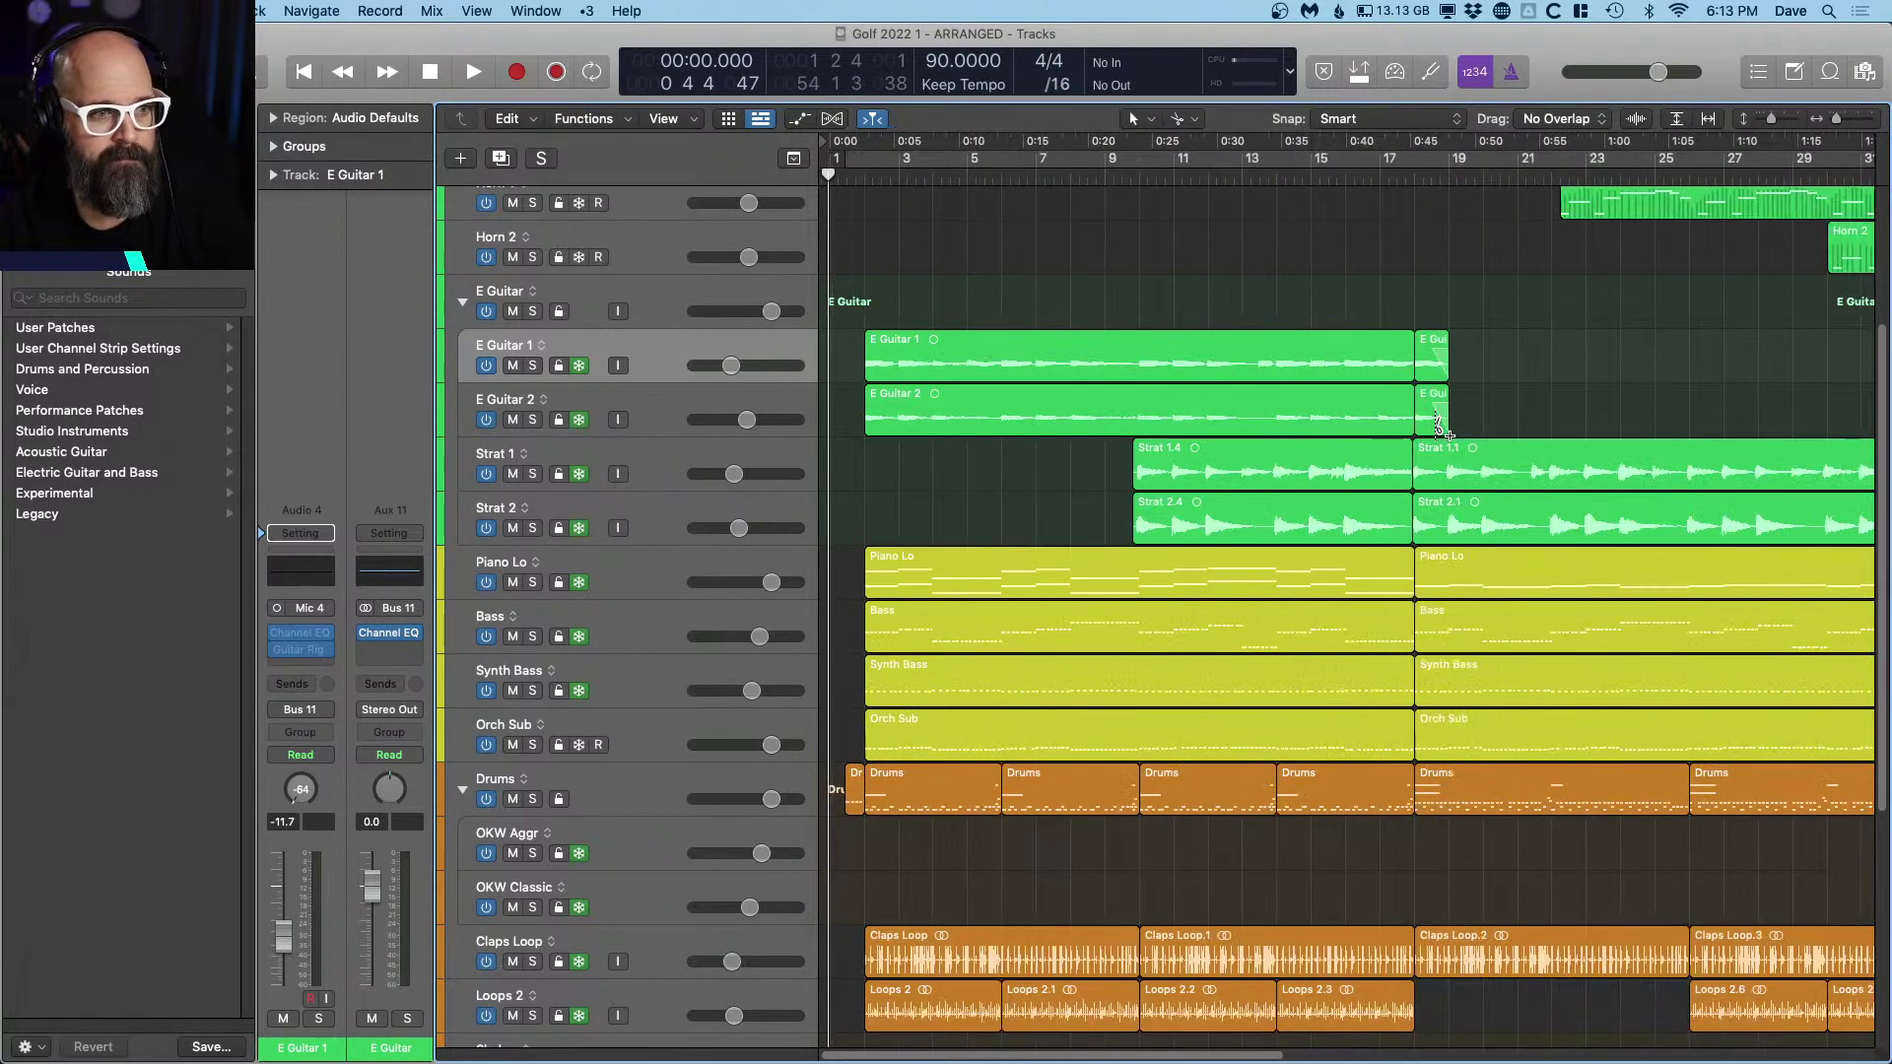
key("super+Left")
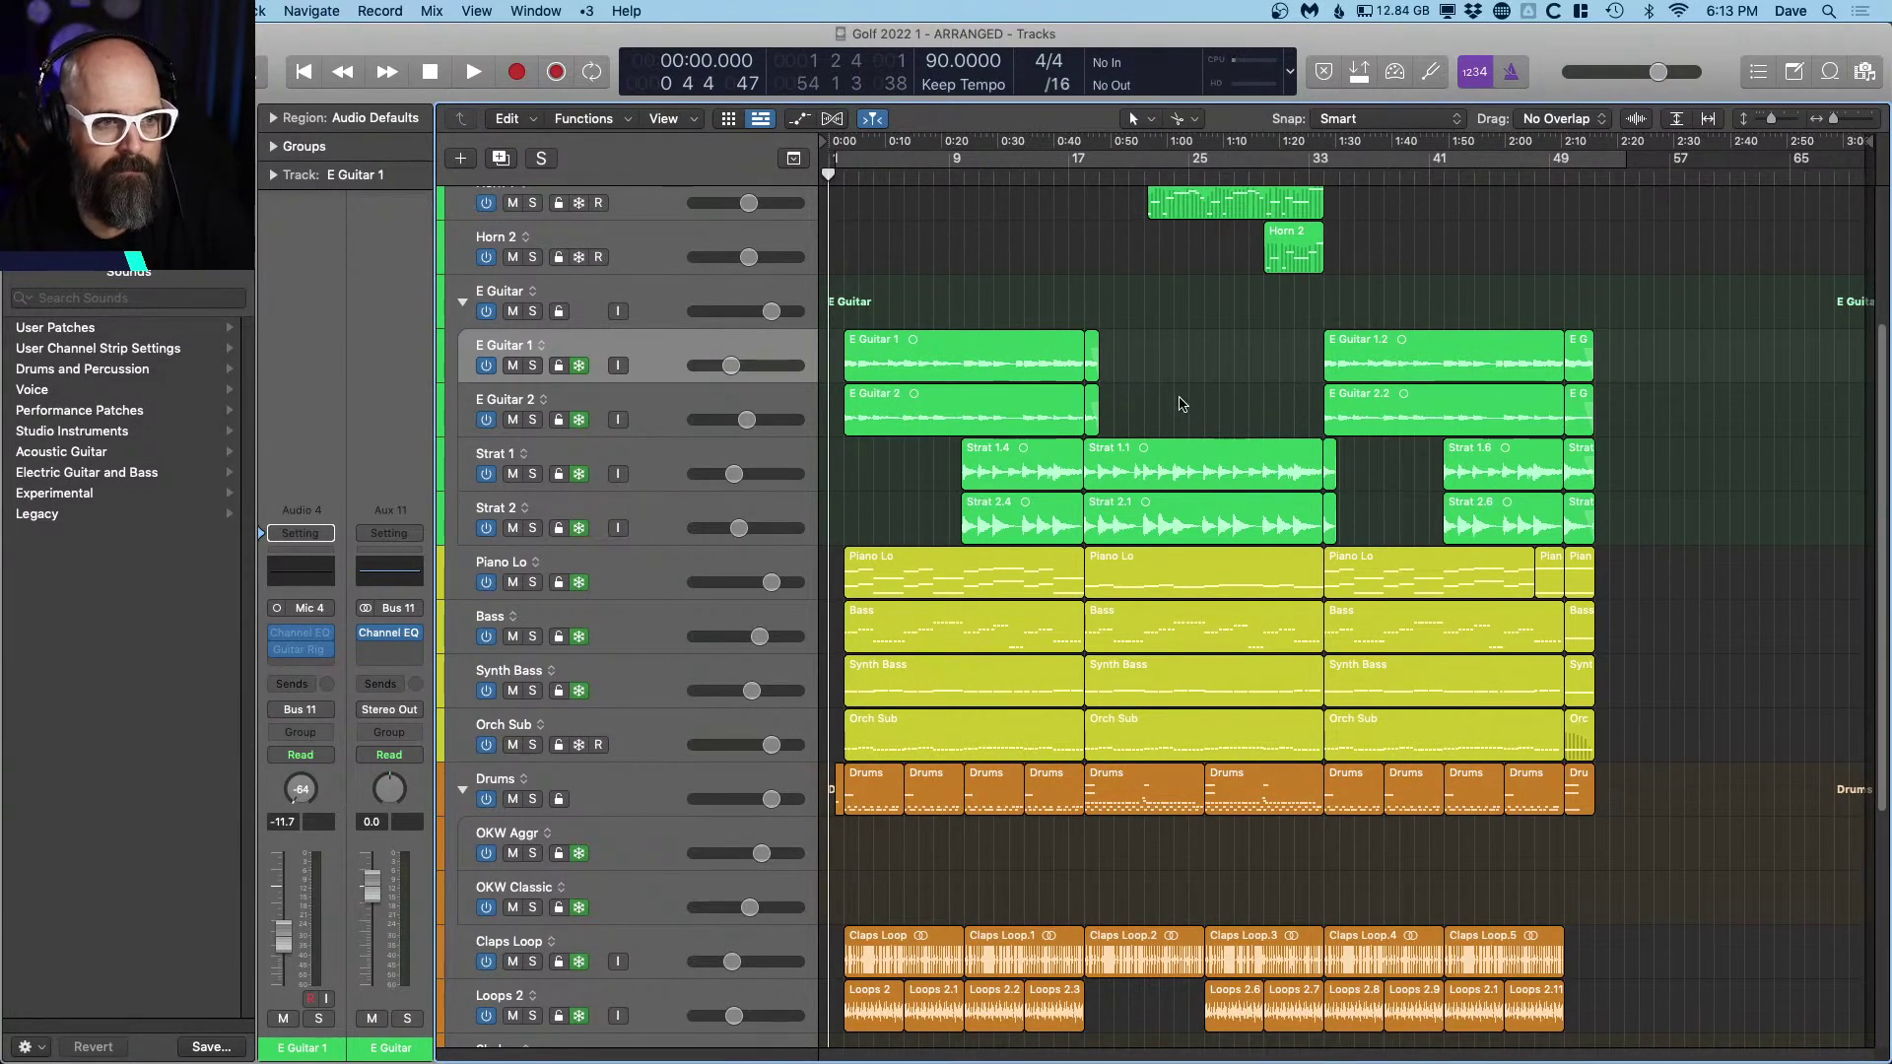
key("super+Up")
key("super+Up")
key("super+Up")
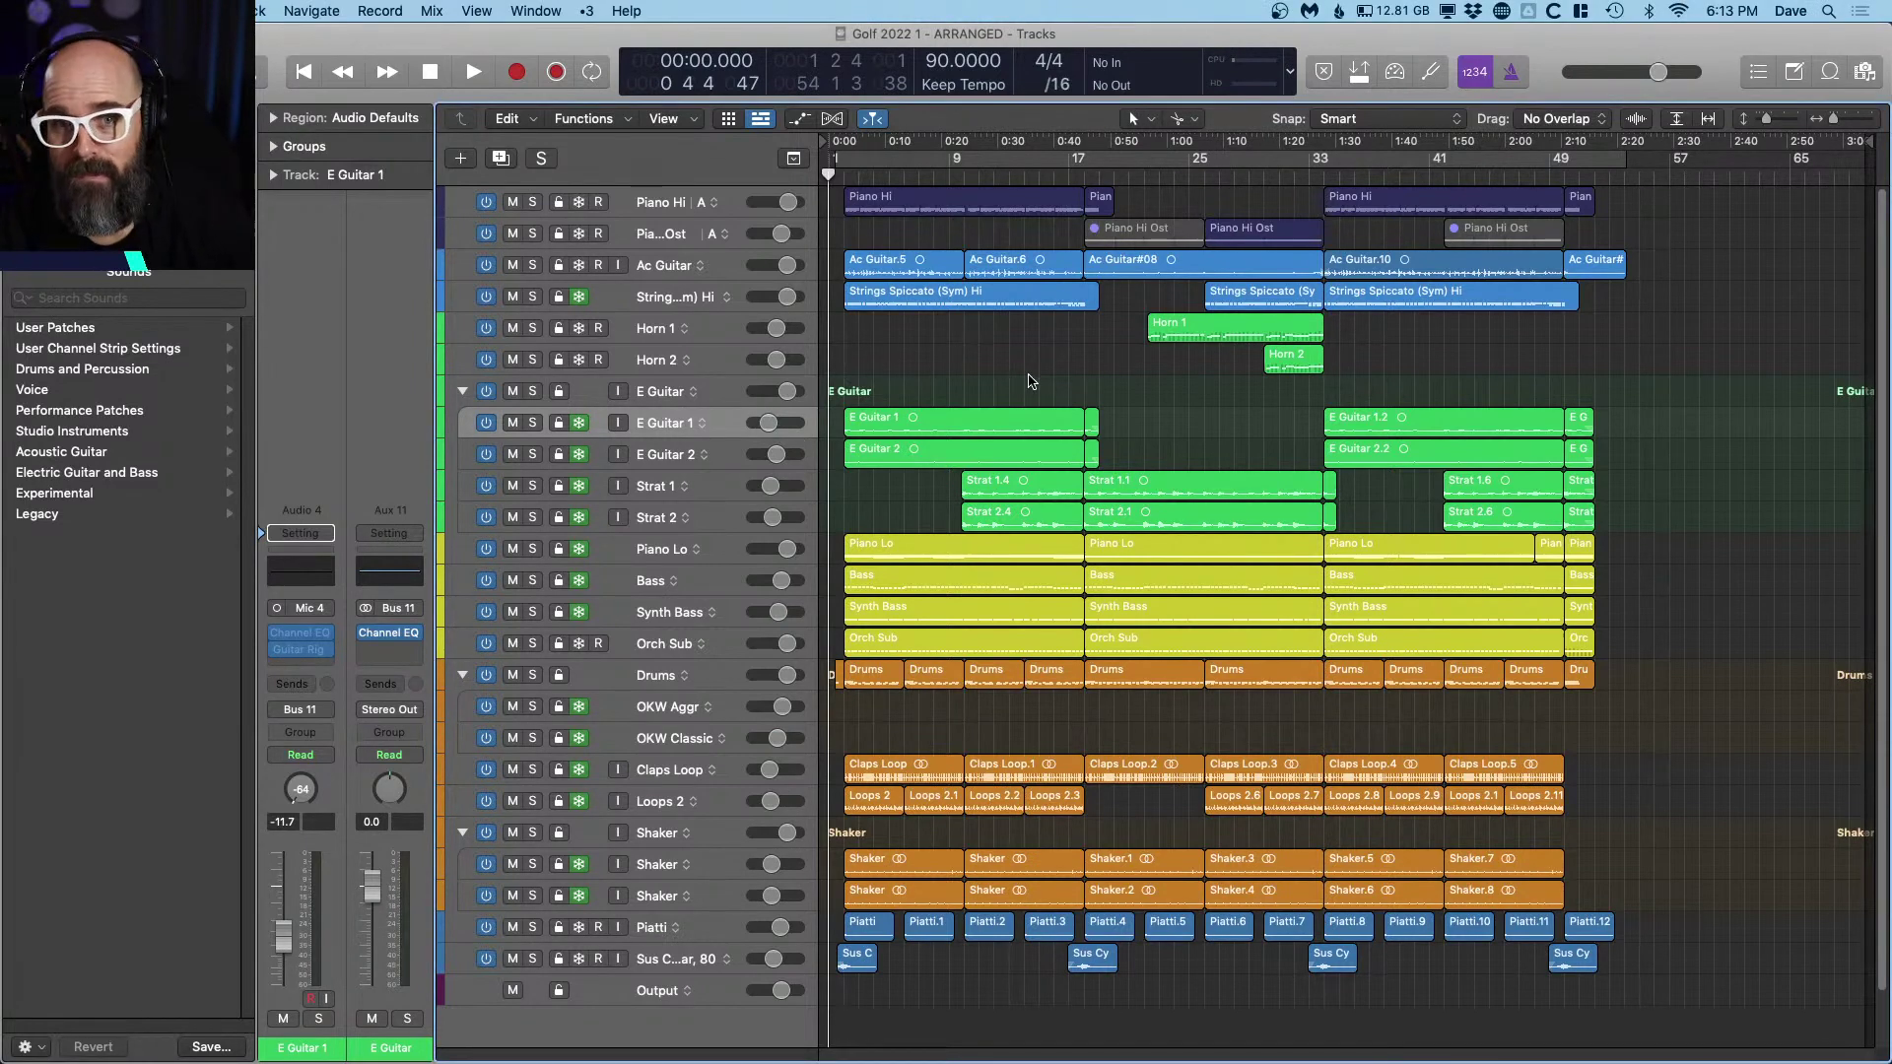
key("super+a")
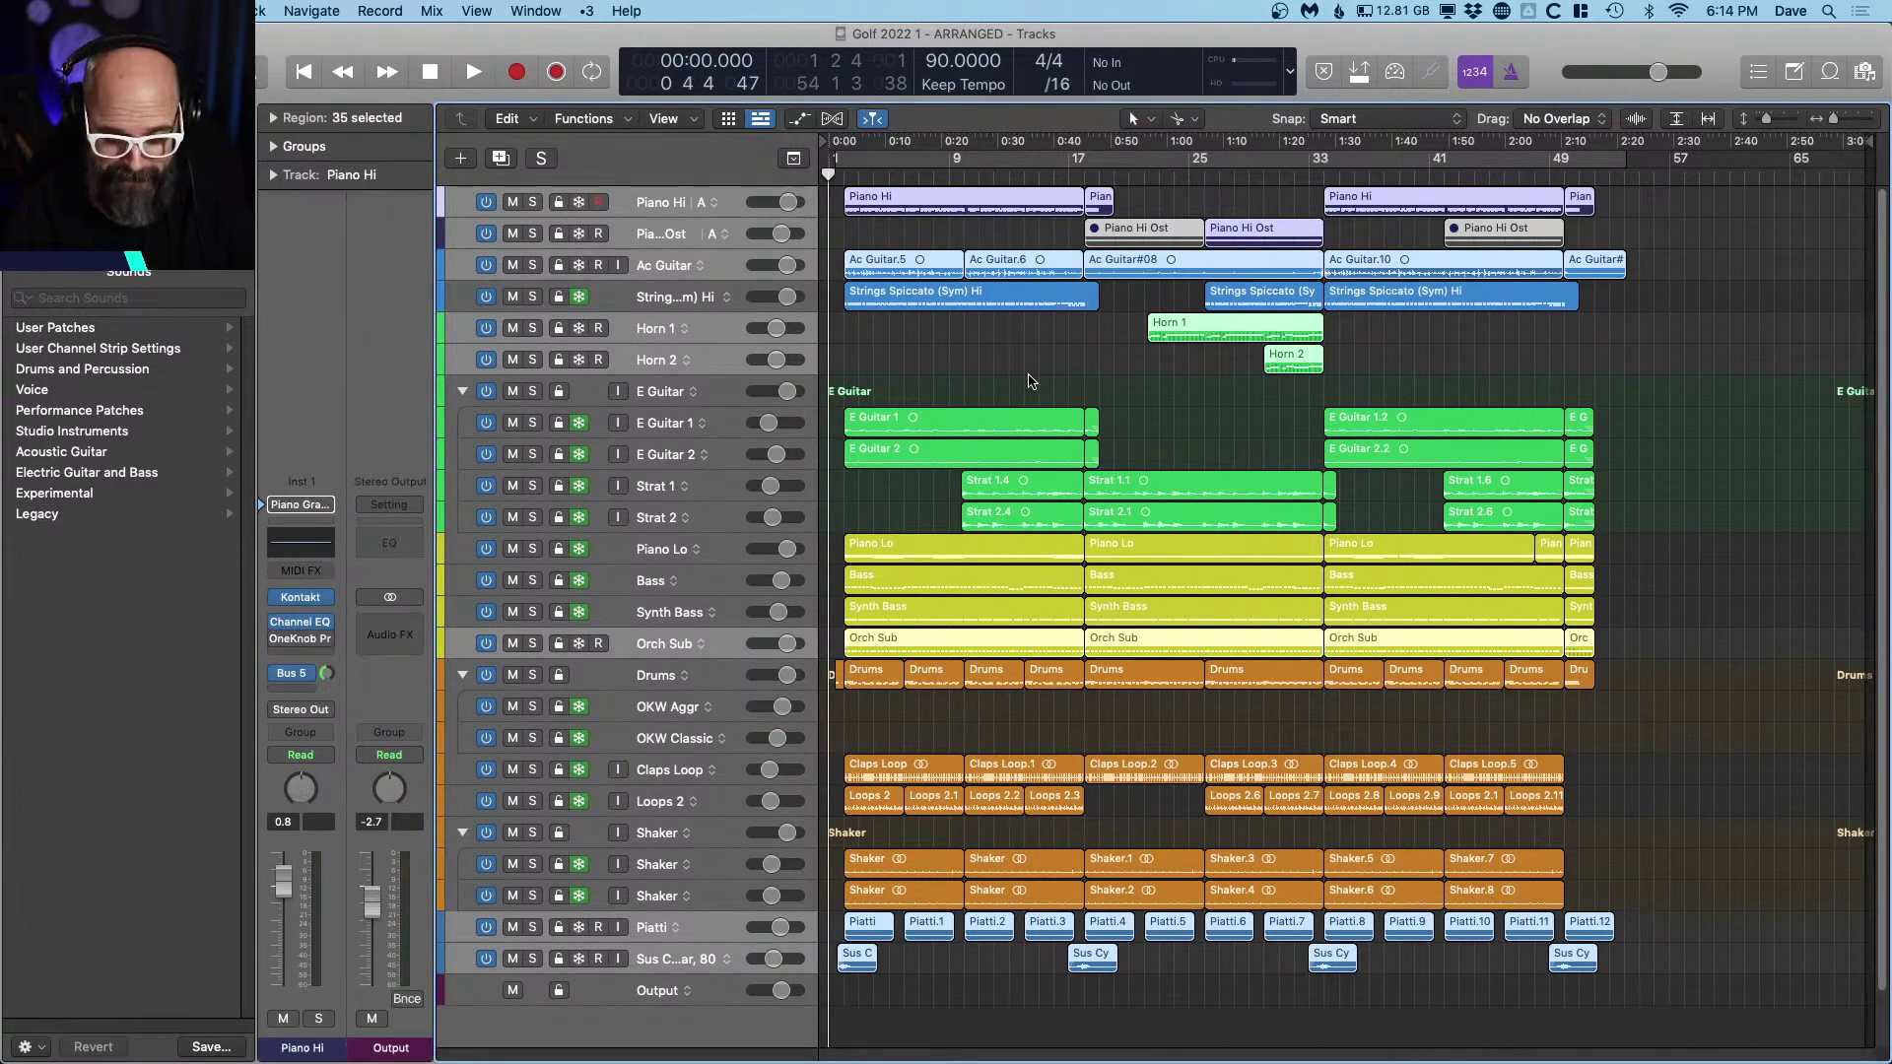
key("super+u")
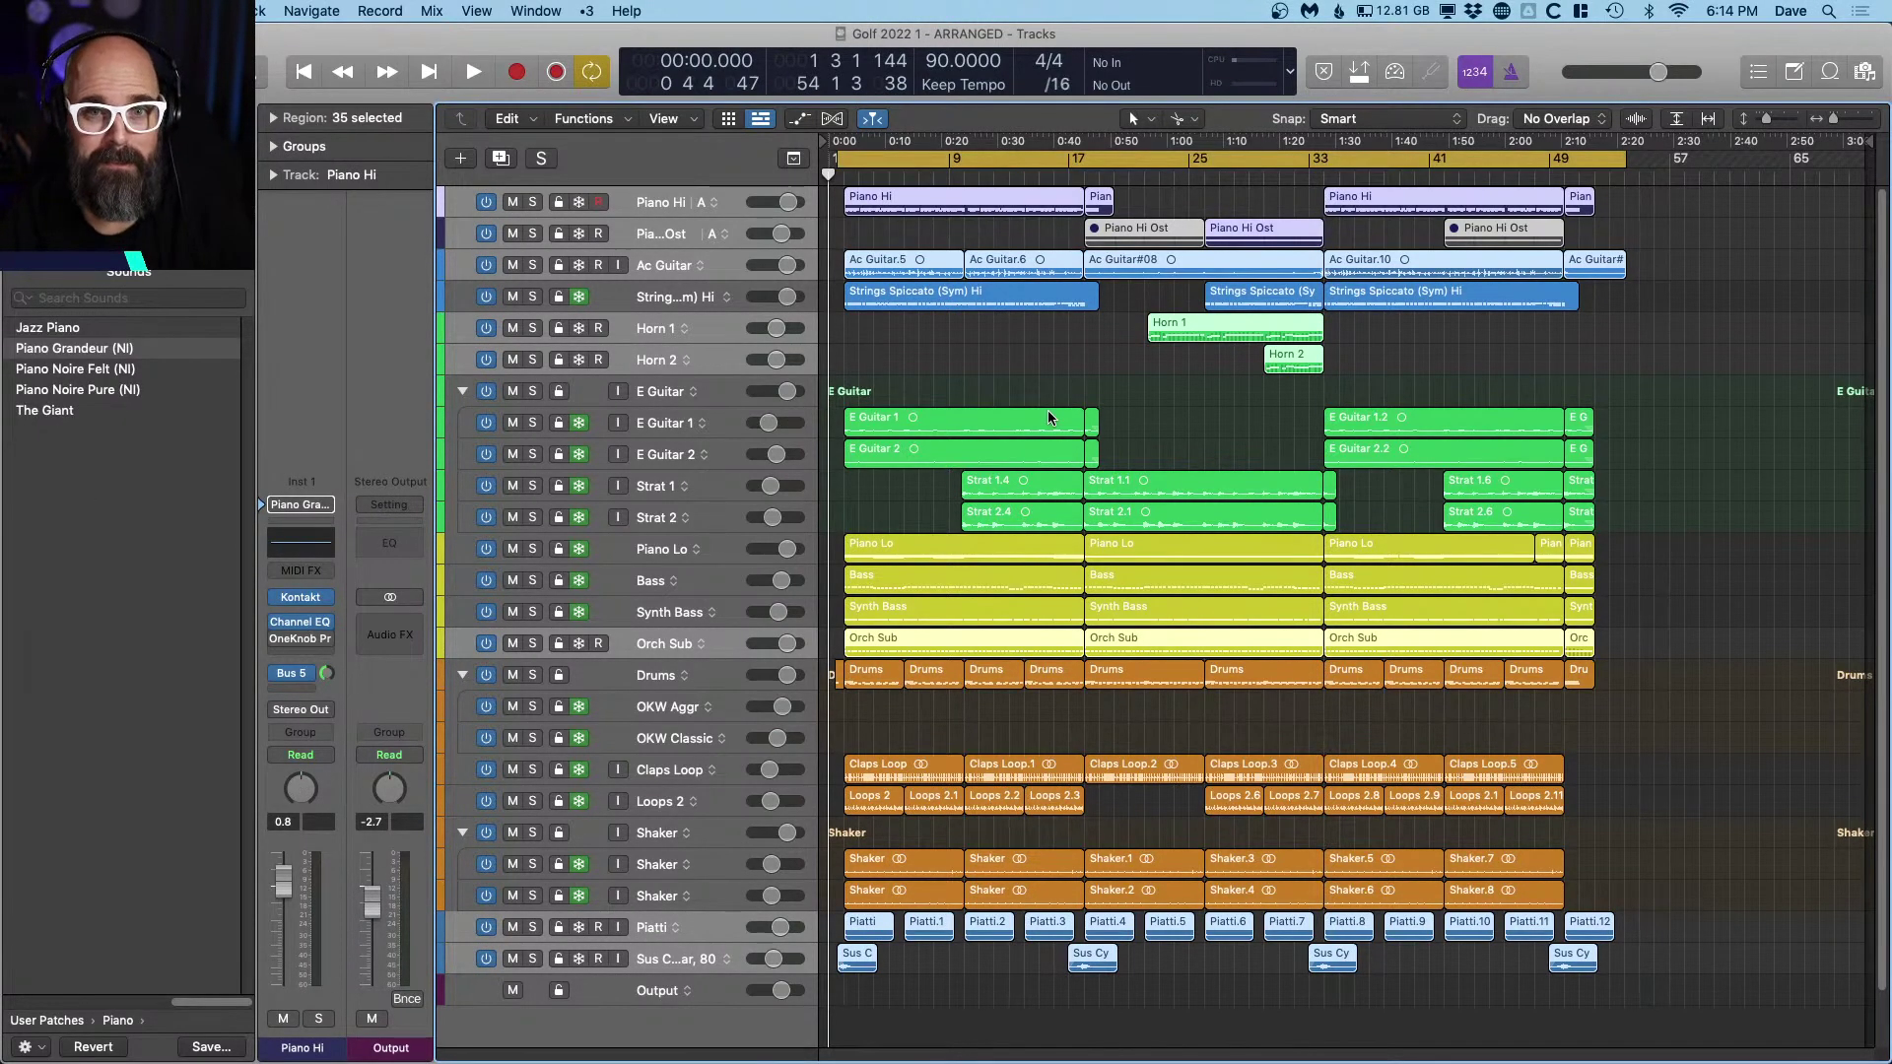
key("space")
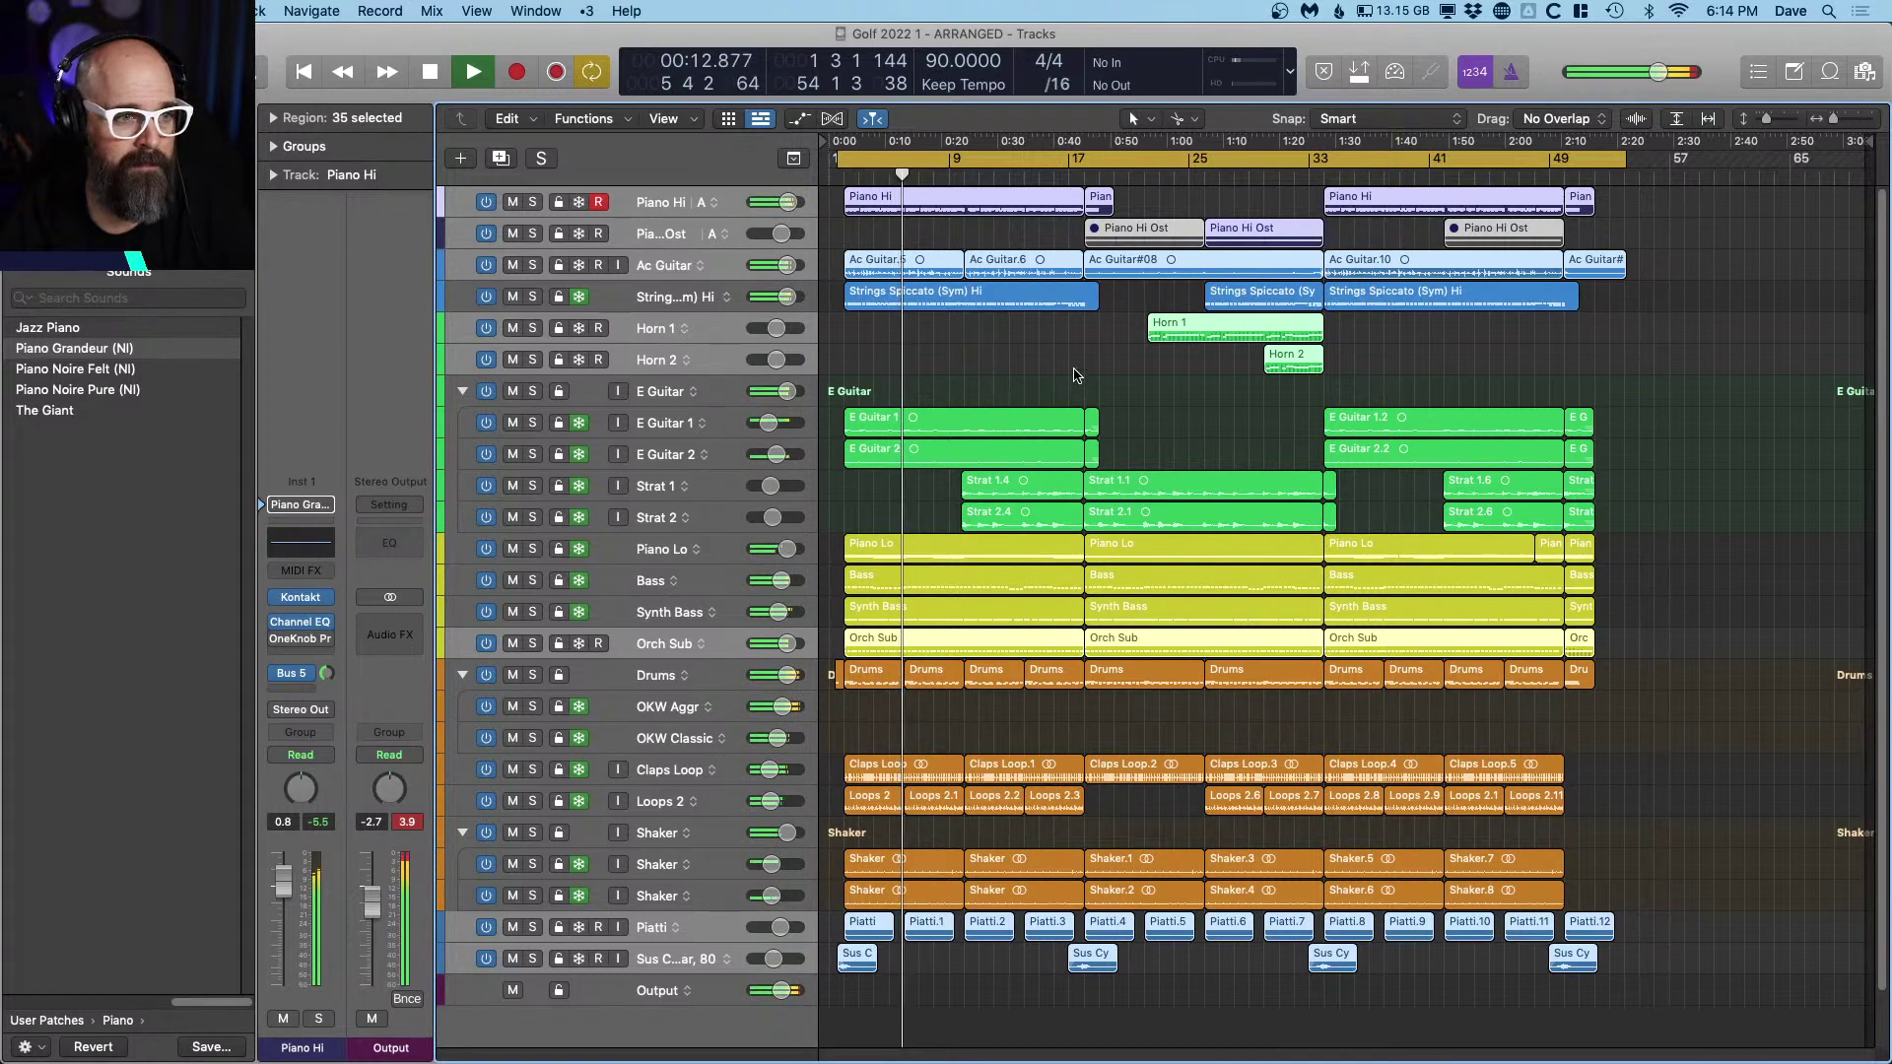
scroll(1079, 374, "up", 5)
scroll(1074, 373, "down", 5)
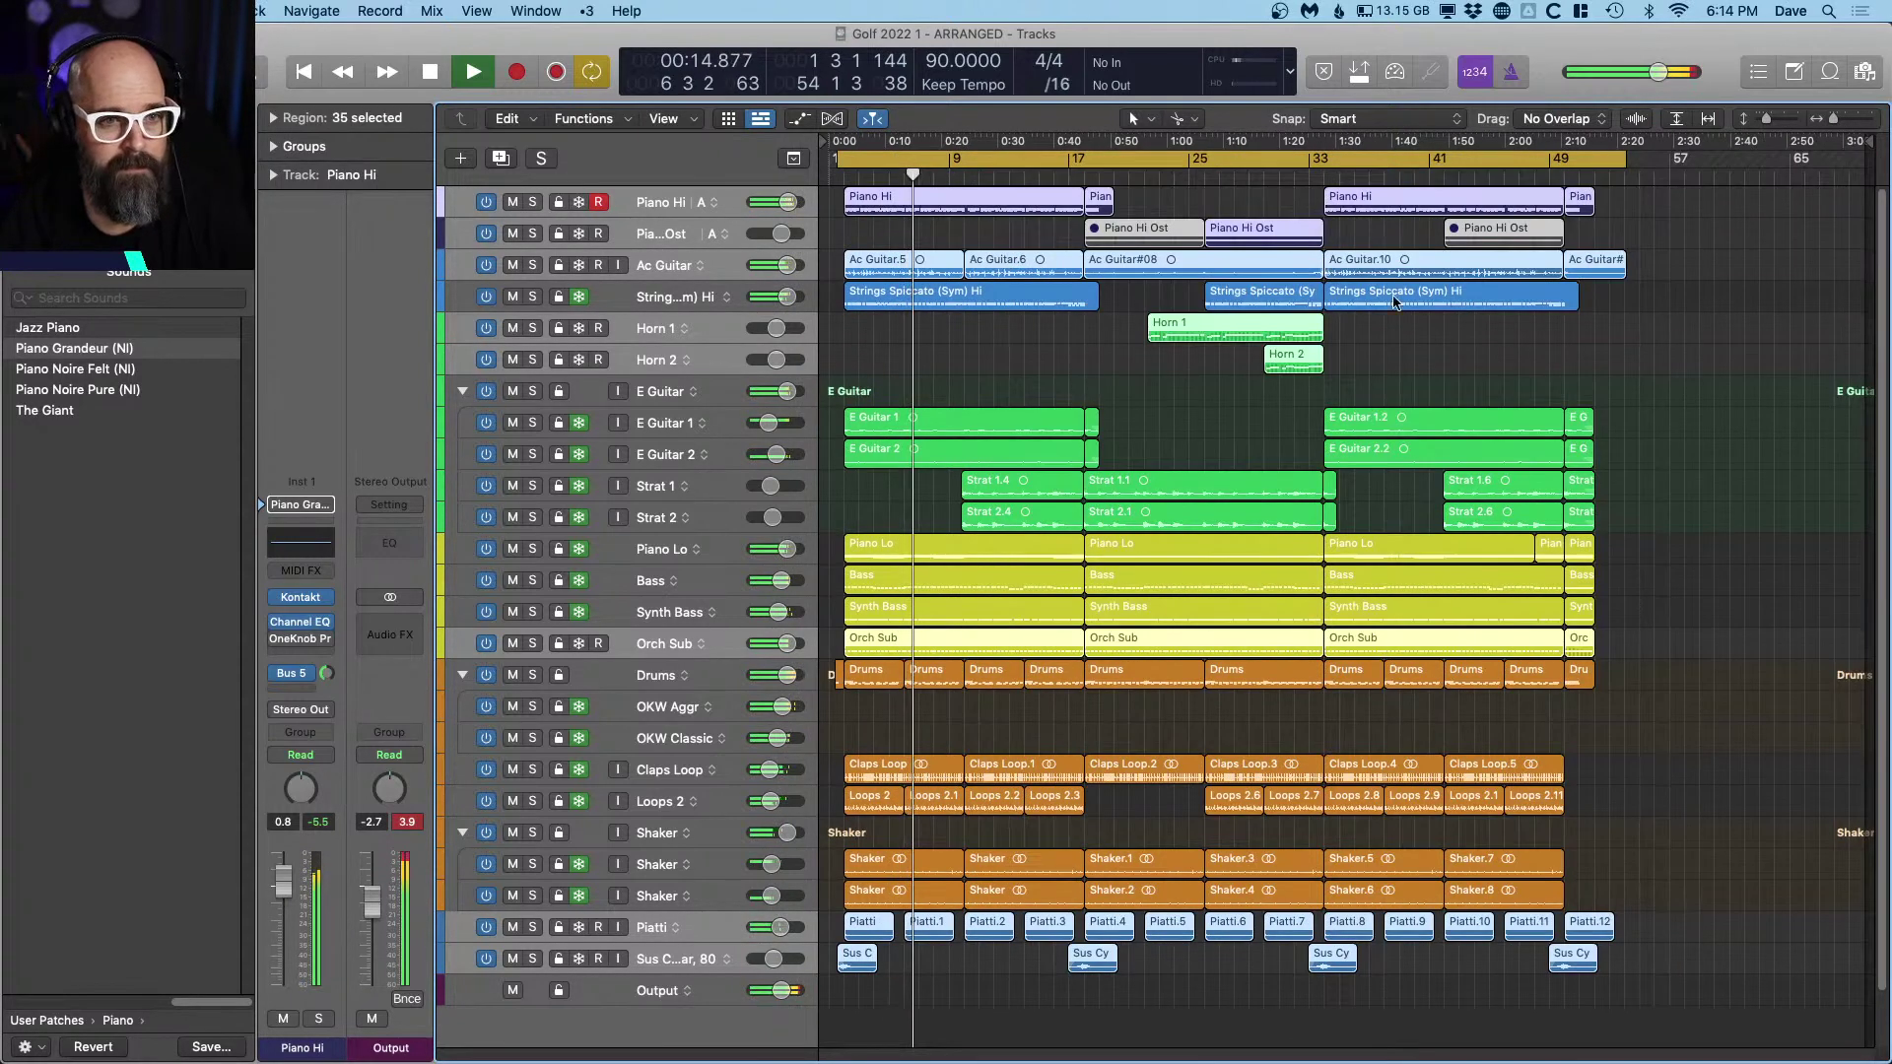
left_click(1478, 298)
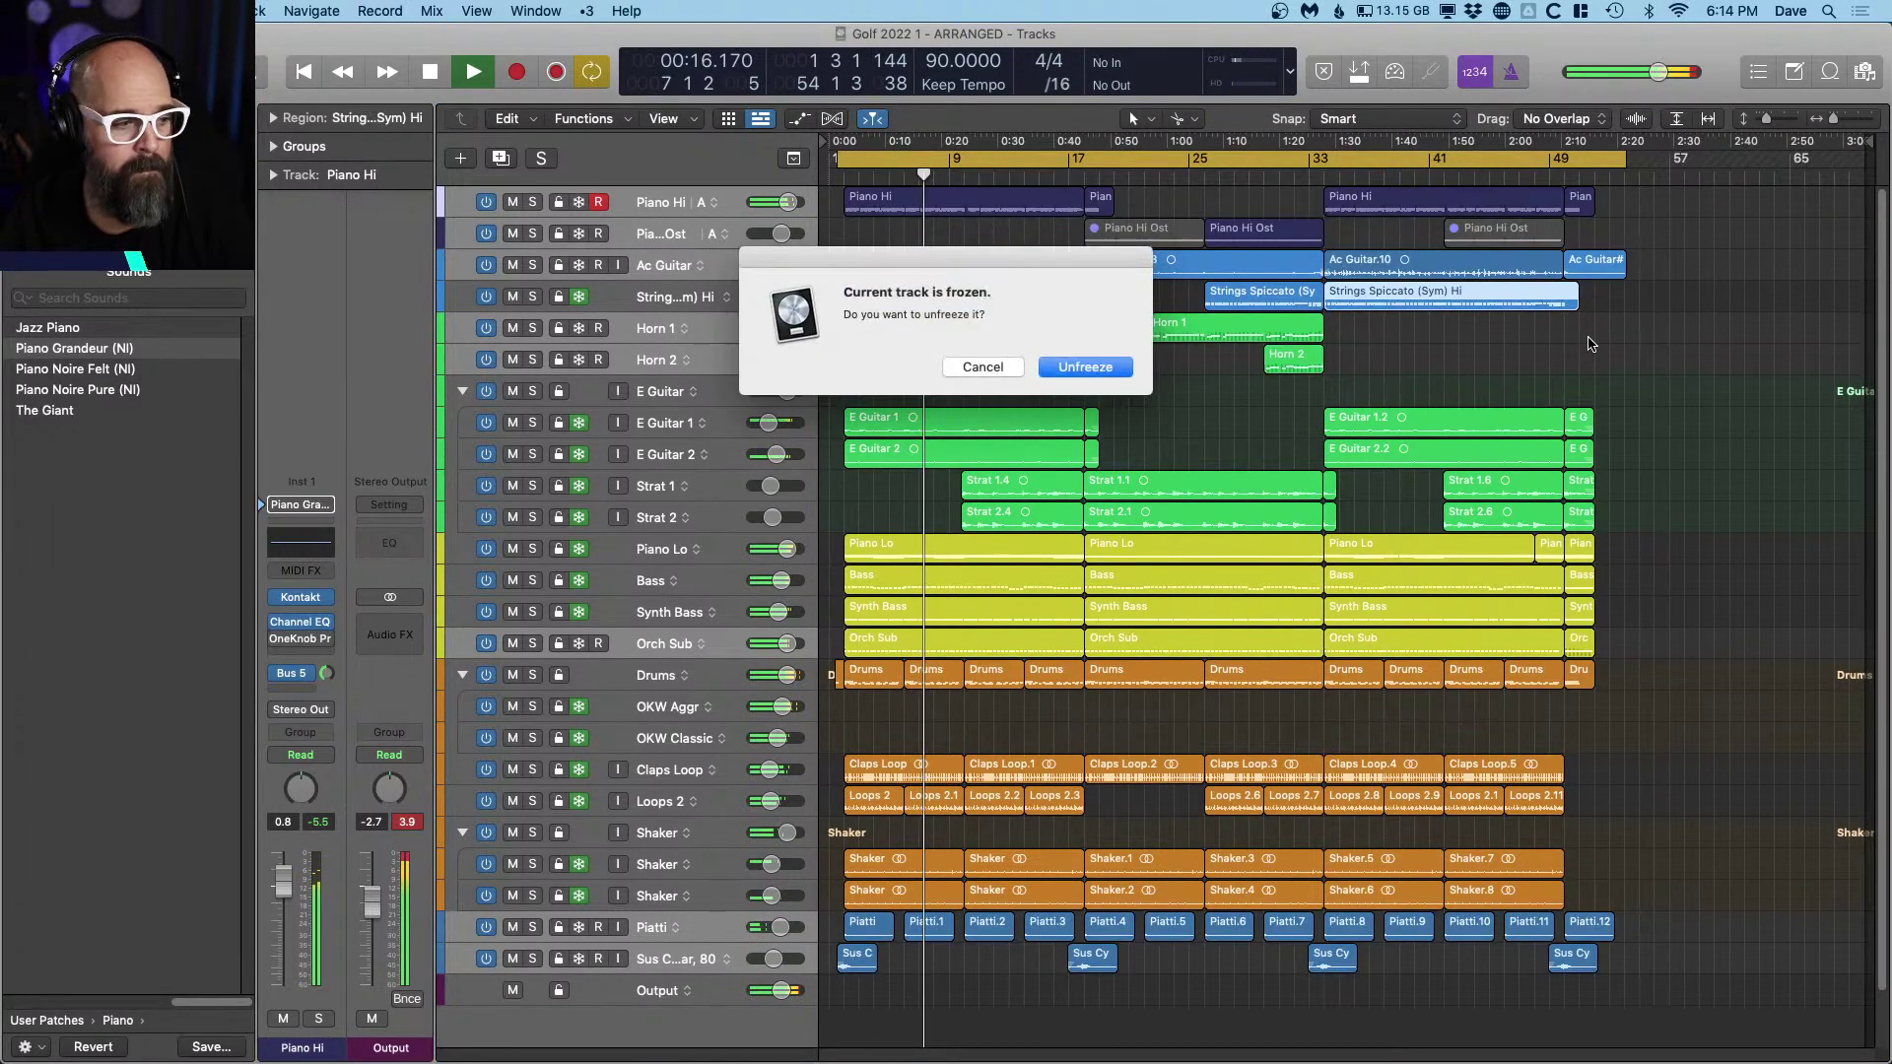
left_click(983, 367)
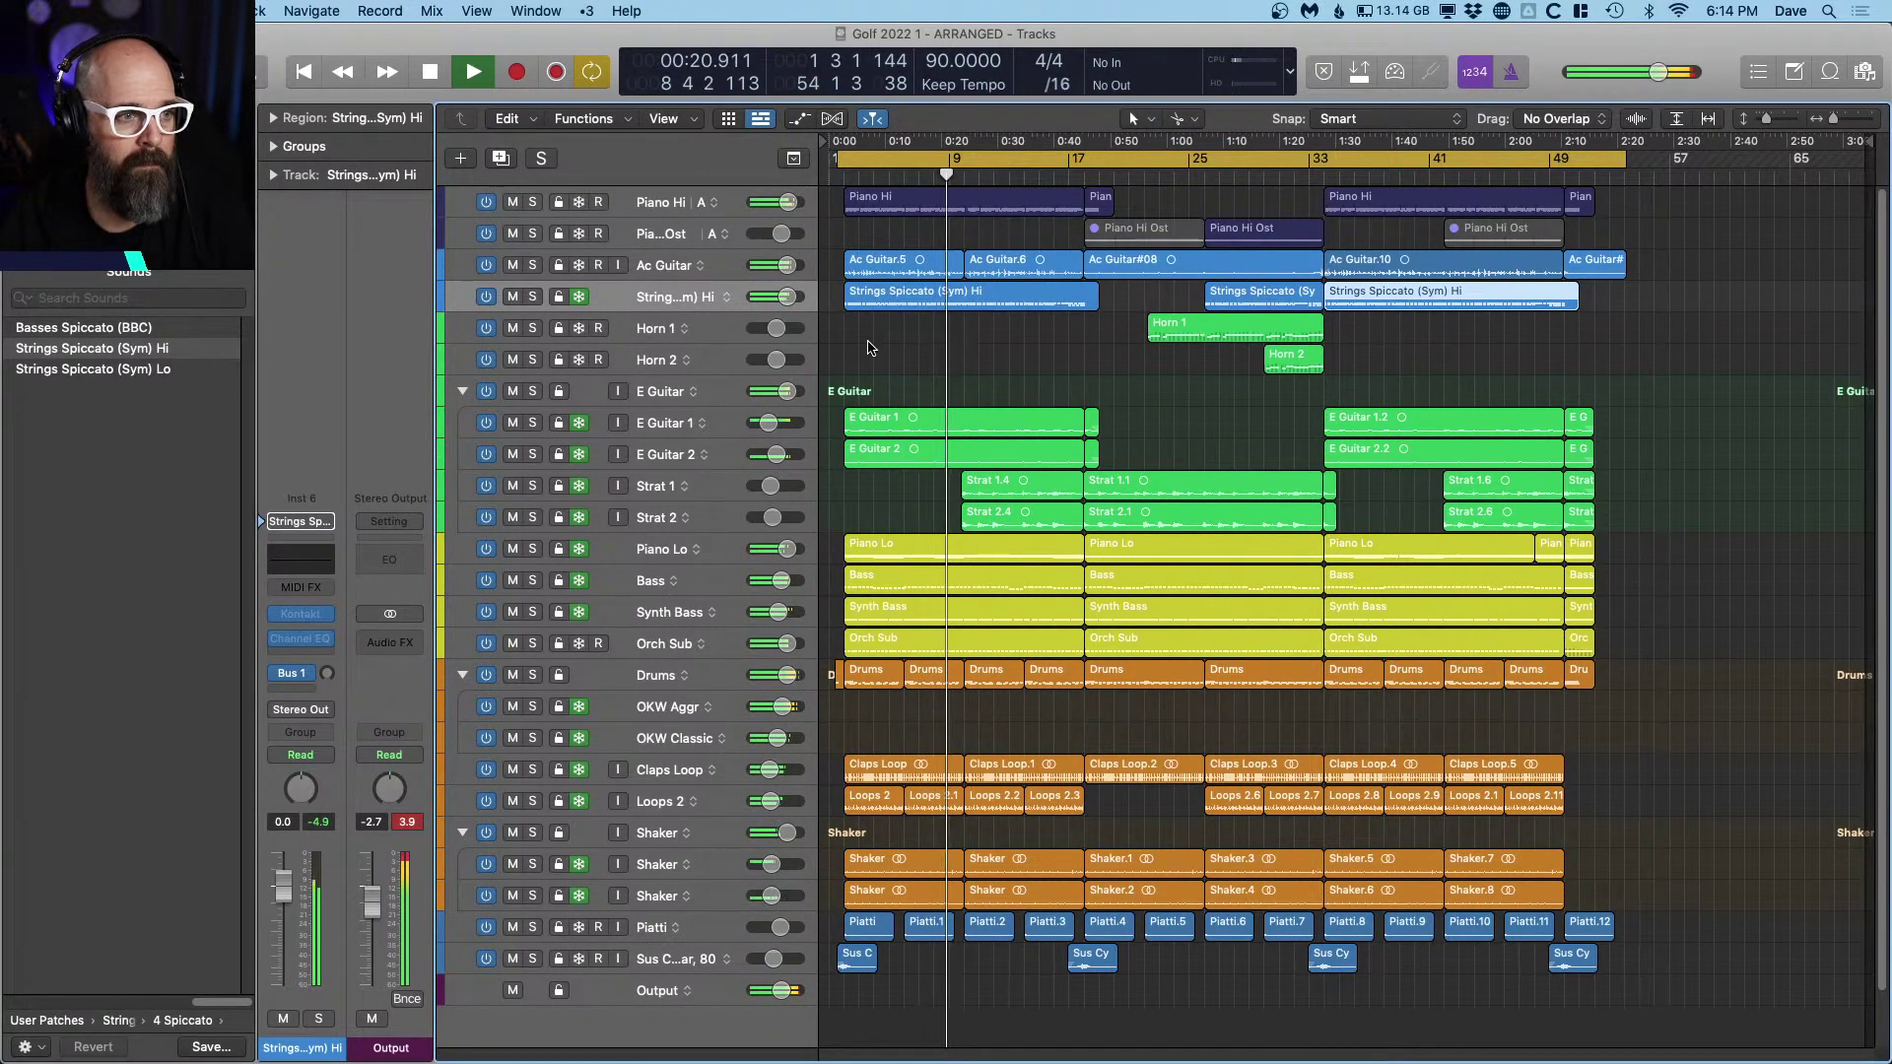
left_click(870, 370)
key("space")
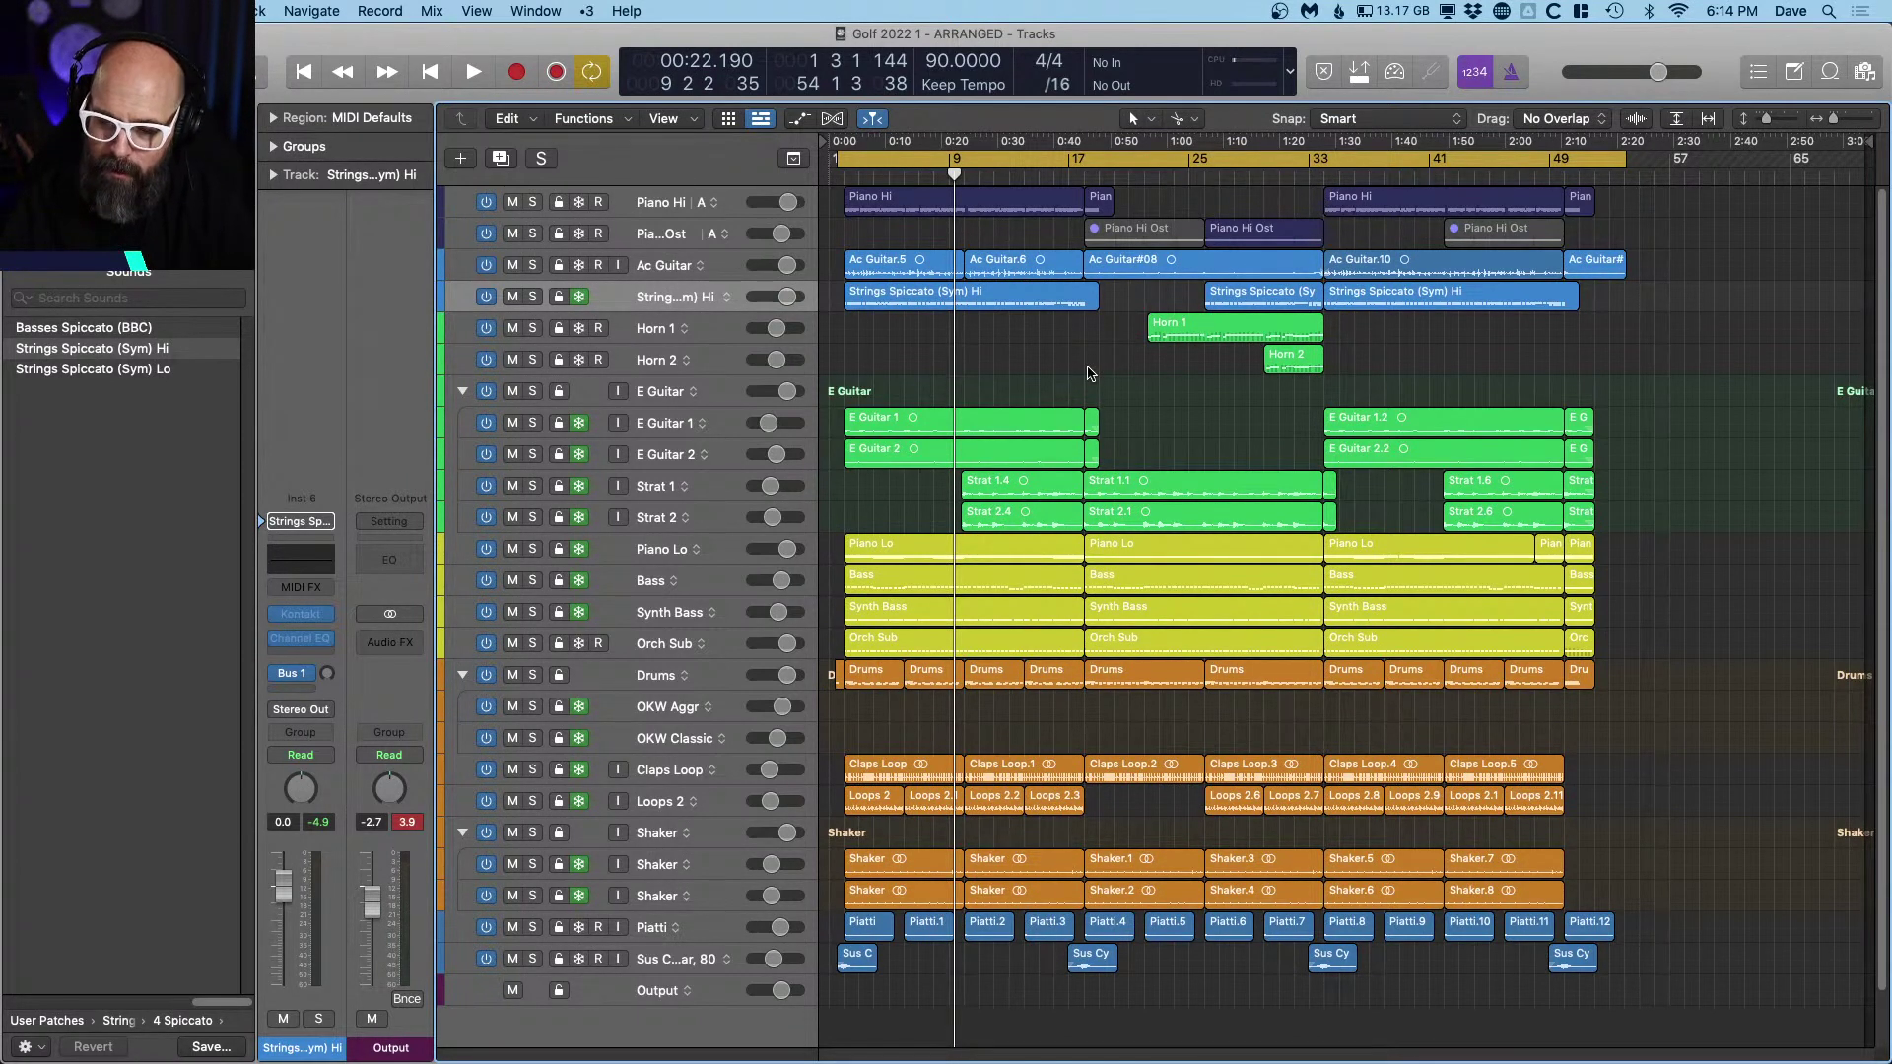
key("super+Tab")
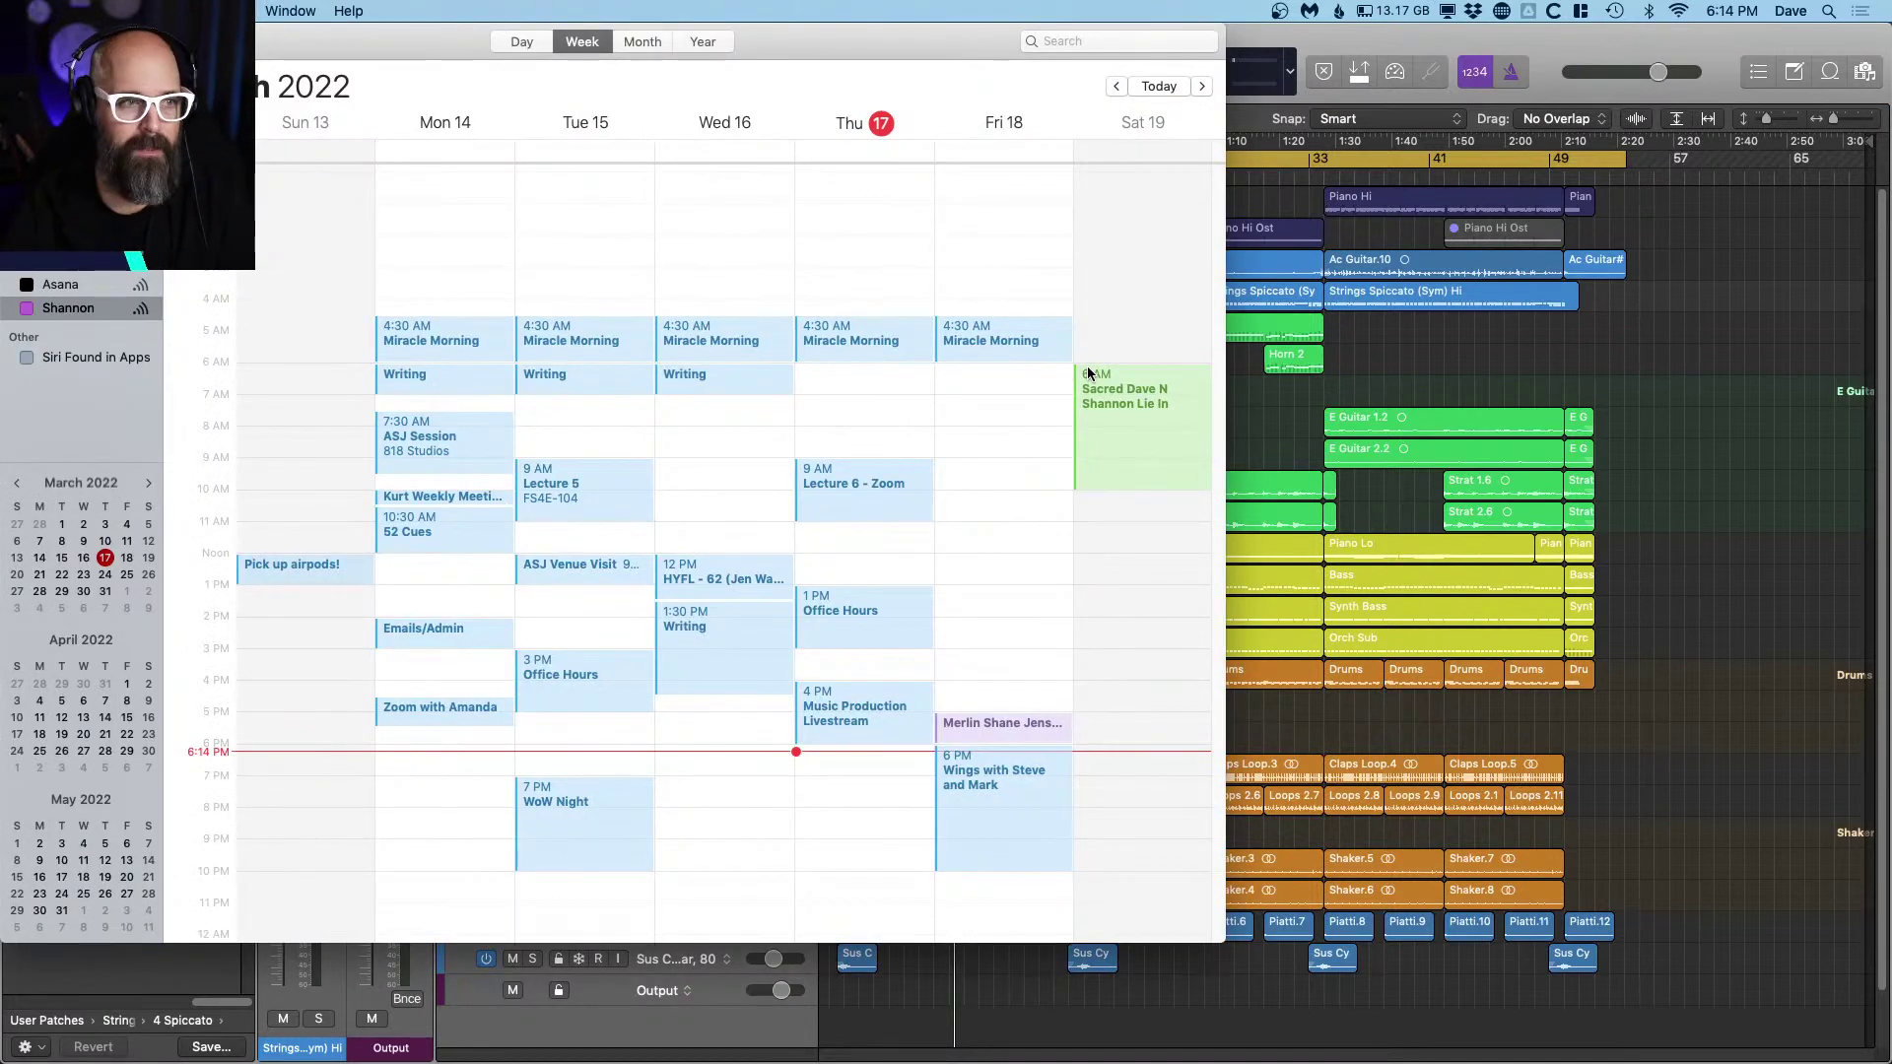
key("super+Tab")
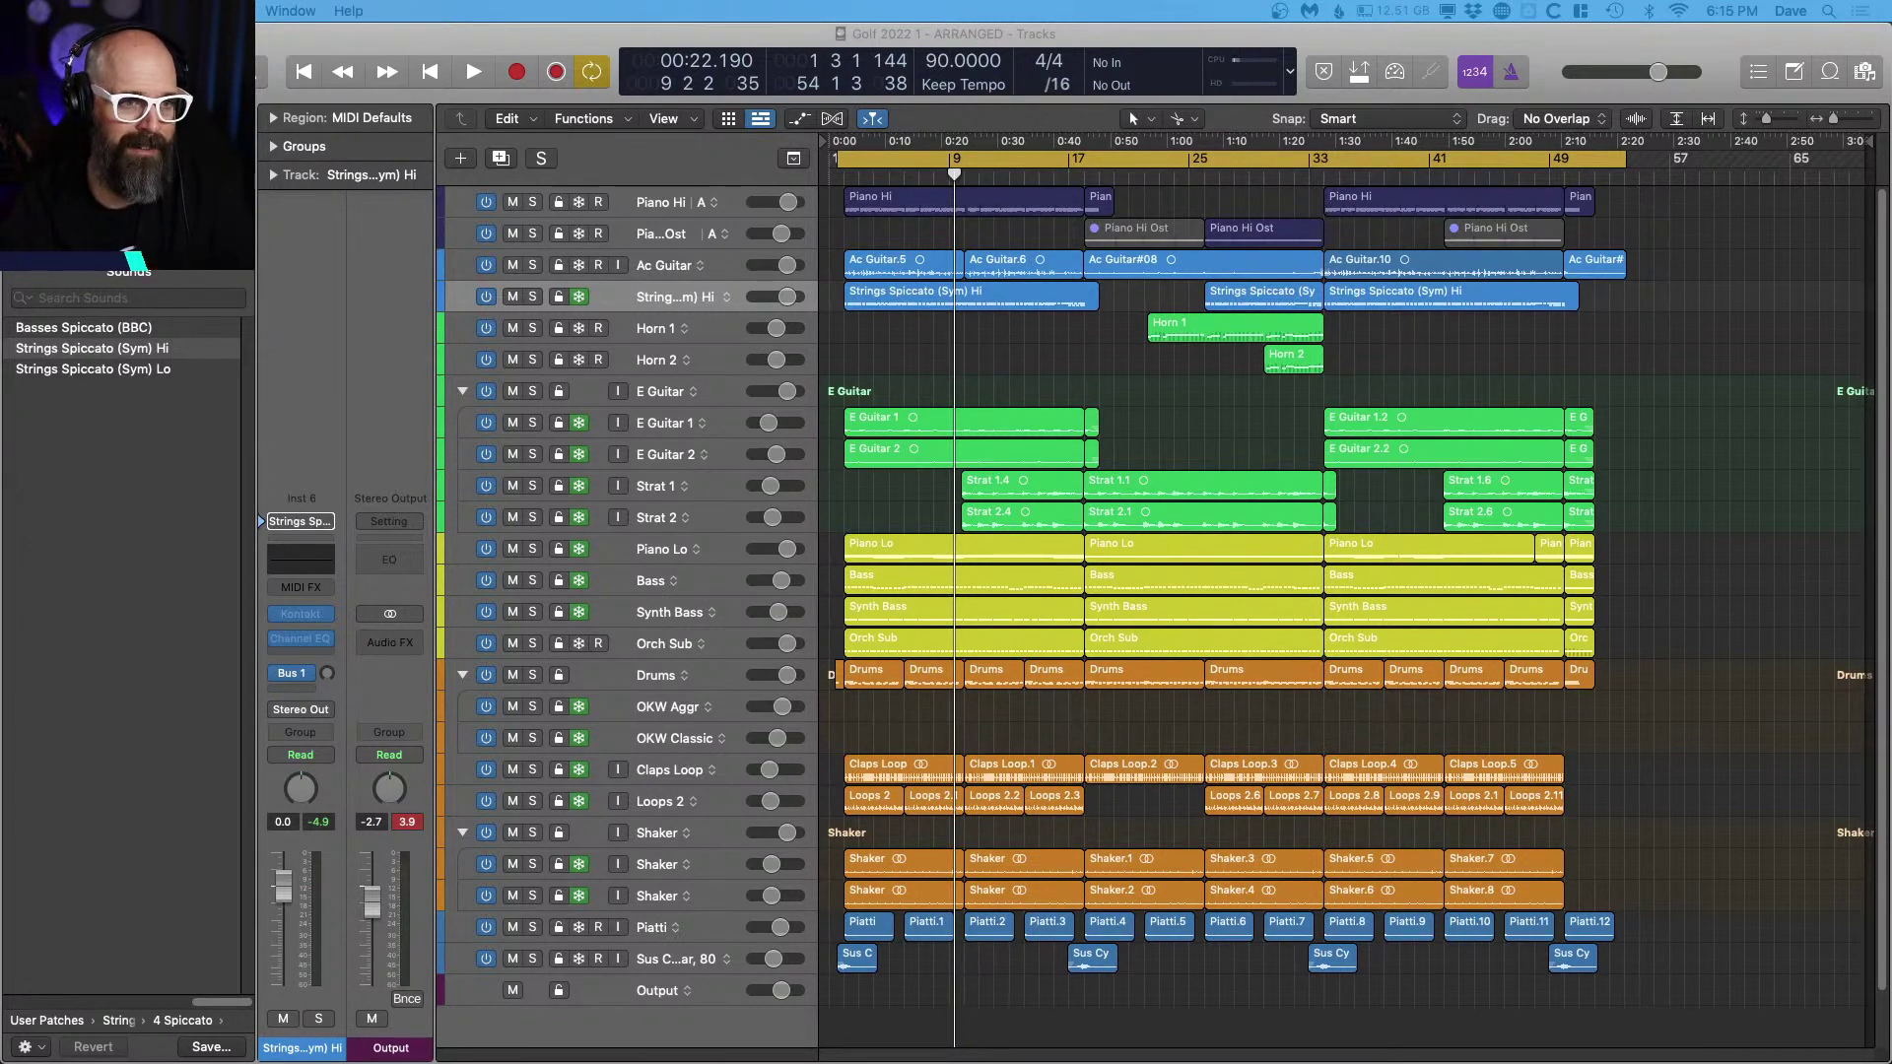
Step: Play the whole arrangement again from the beginning with all tracks
key("Return")
key("space")
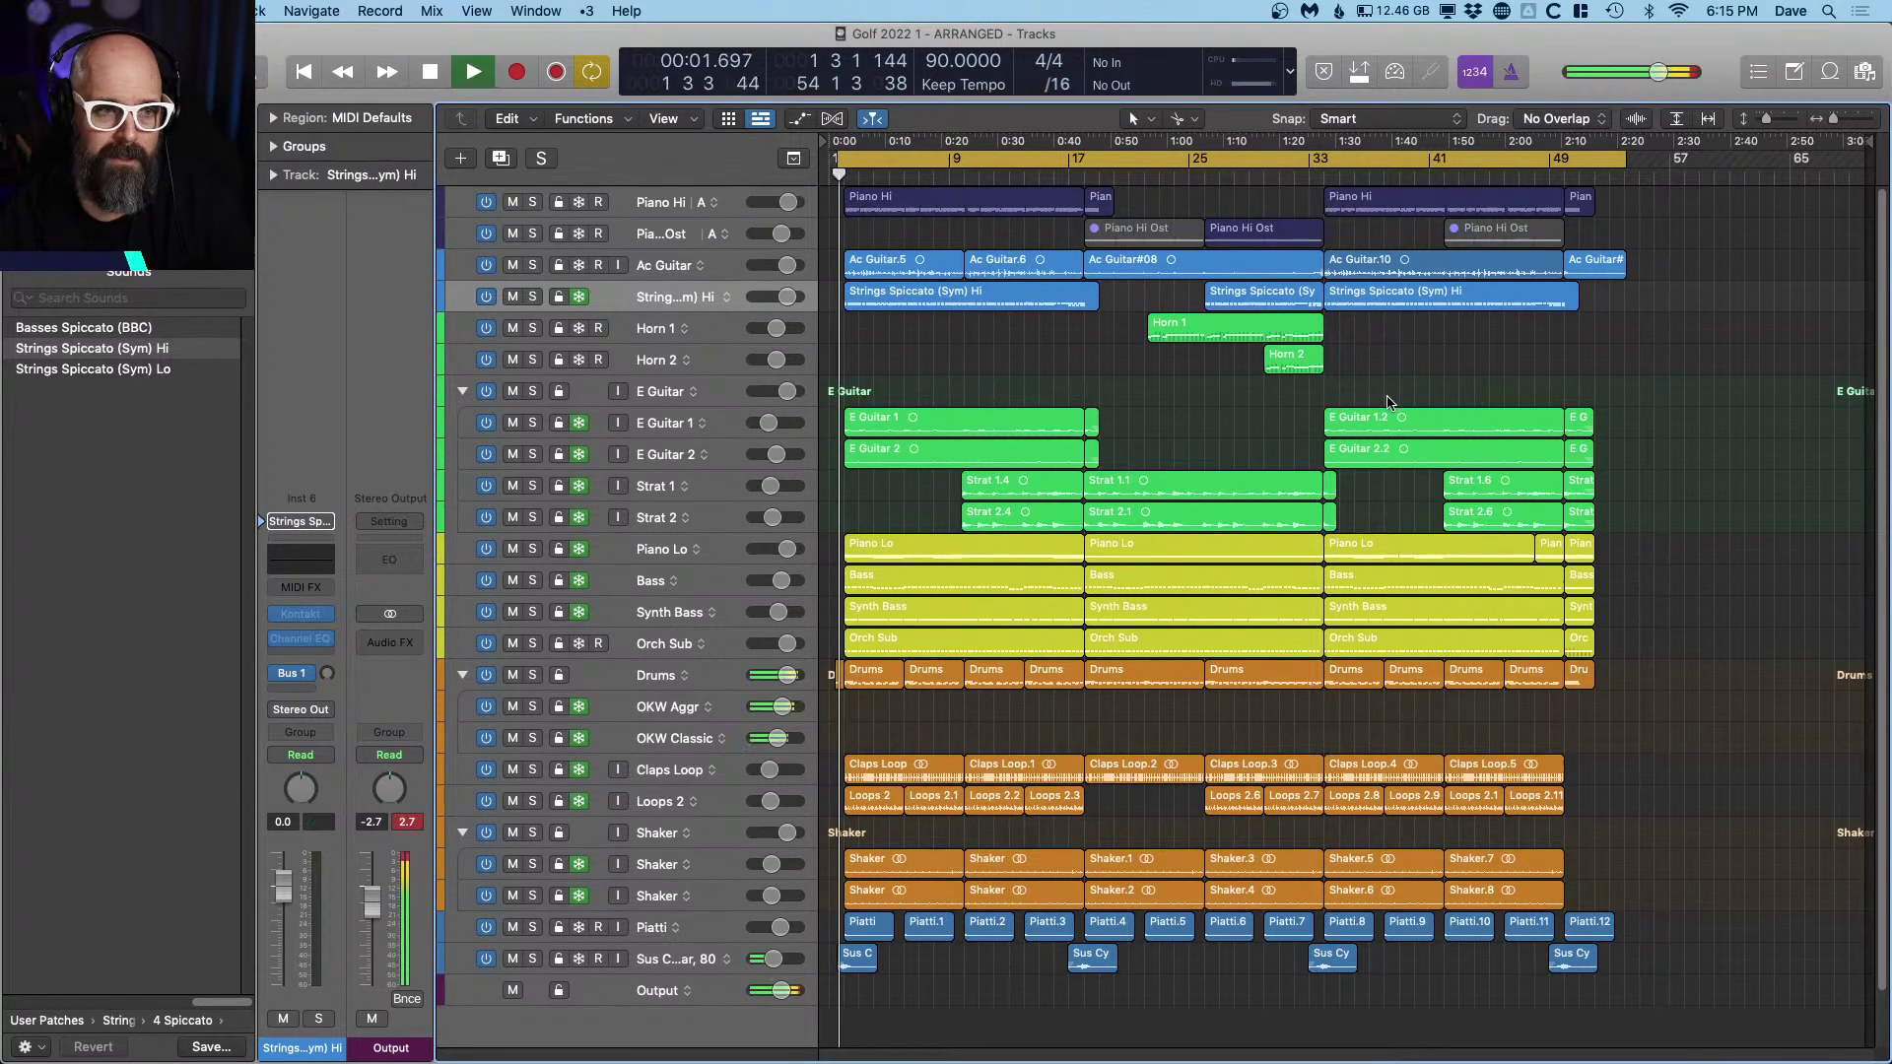